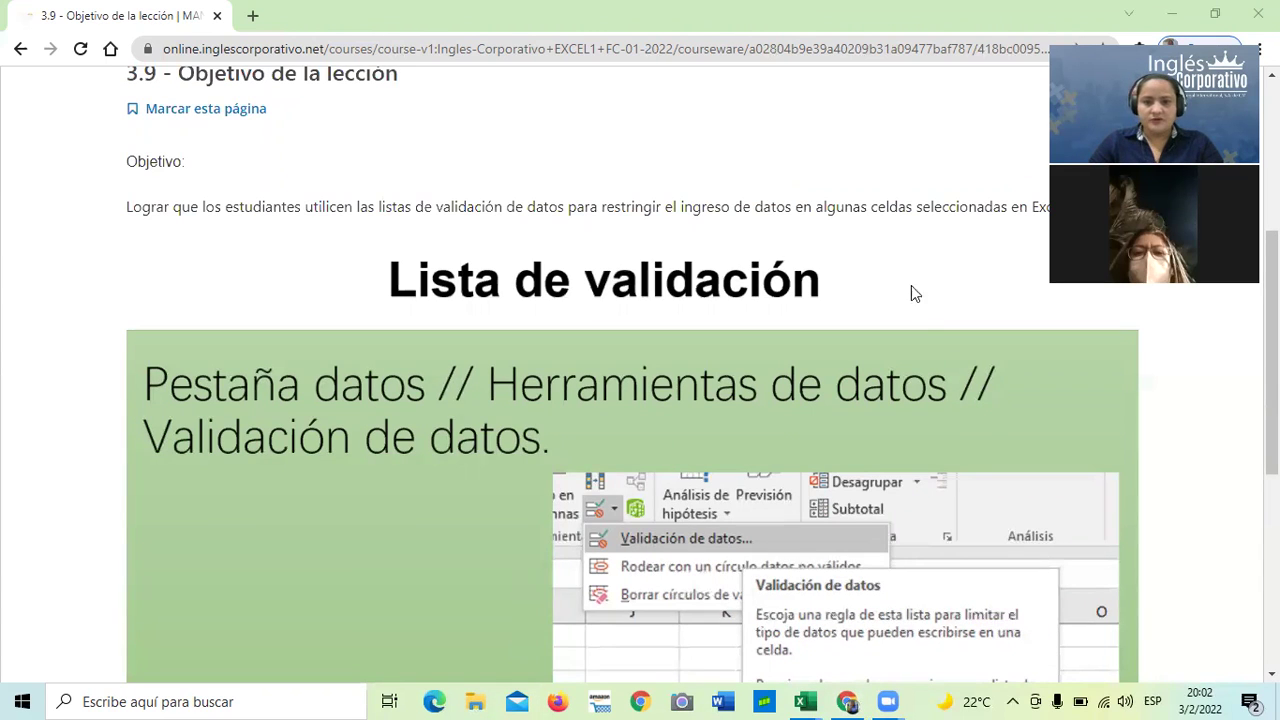
Read through lesson 3.9 on validation lists, including the objective and the data validation illustration.
scroll(909, 274, down, 1)
scroll(909, 270, down, 1)
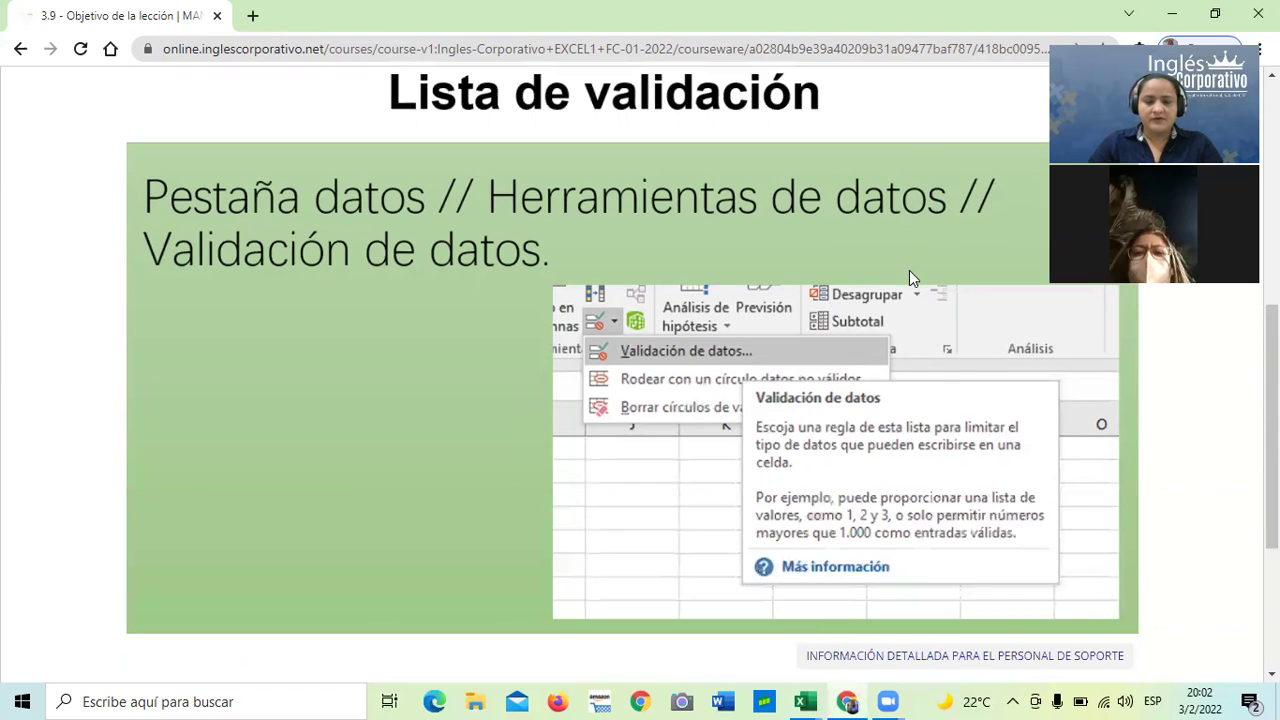
scroll(915, 276, down, 2)
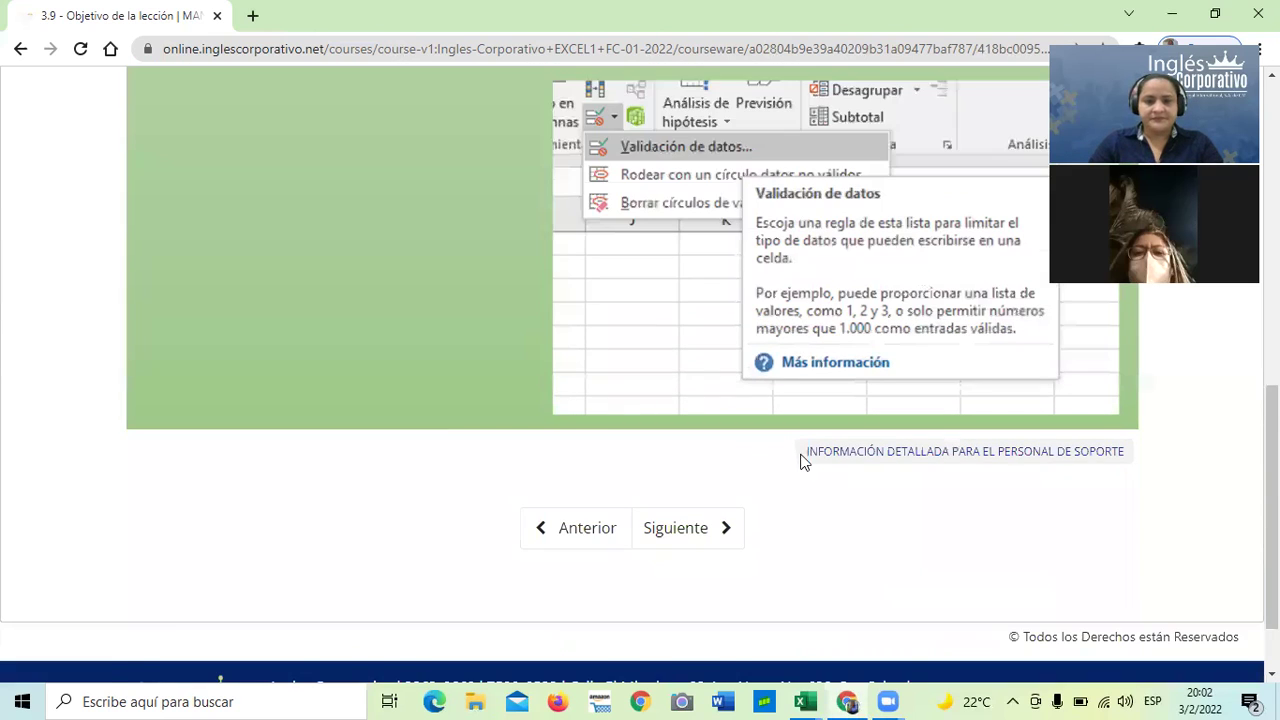
scroll(803, 460, down, 1)
scroll(797, 390, up, 3)
scroll(684, 387, up, 2)
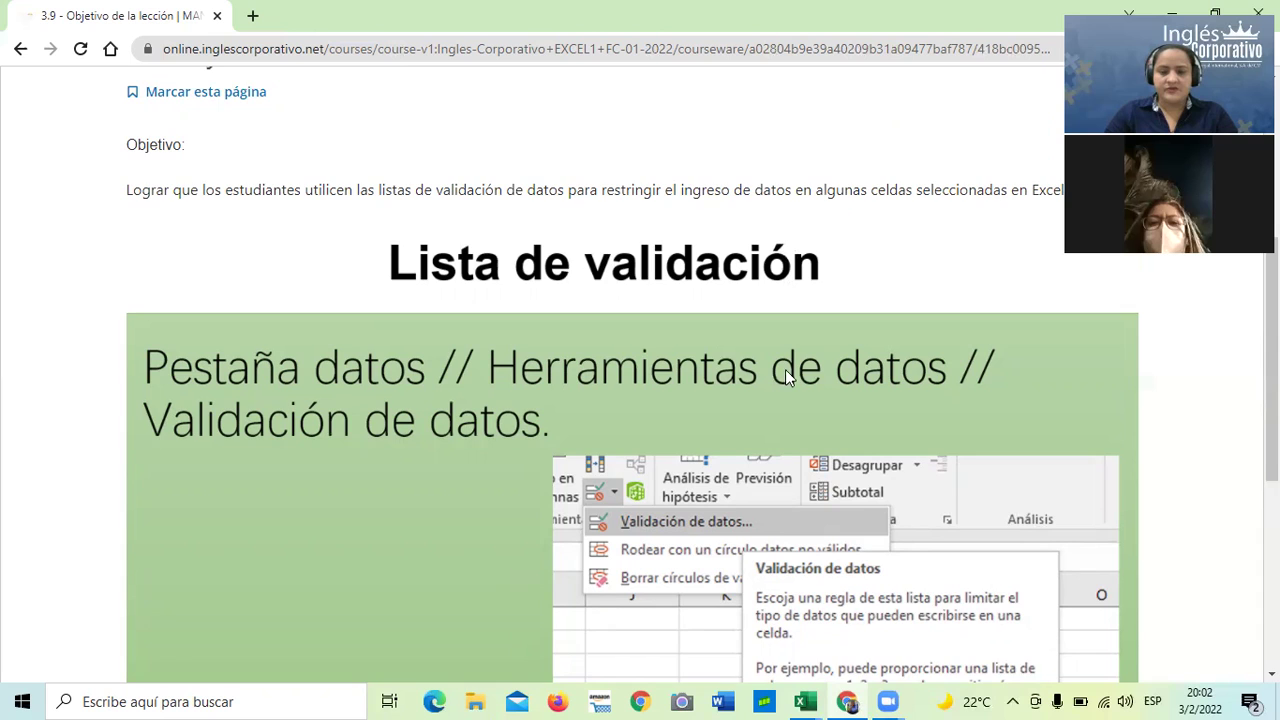
scroll(798, 370, down, 1)
scroll(798, 370, down, 5)
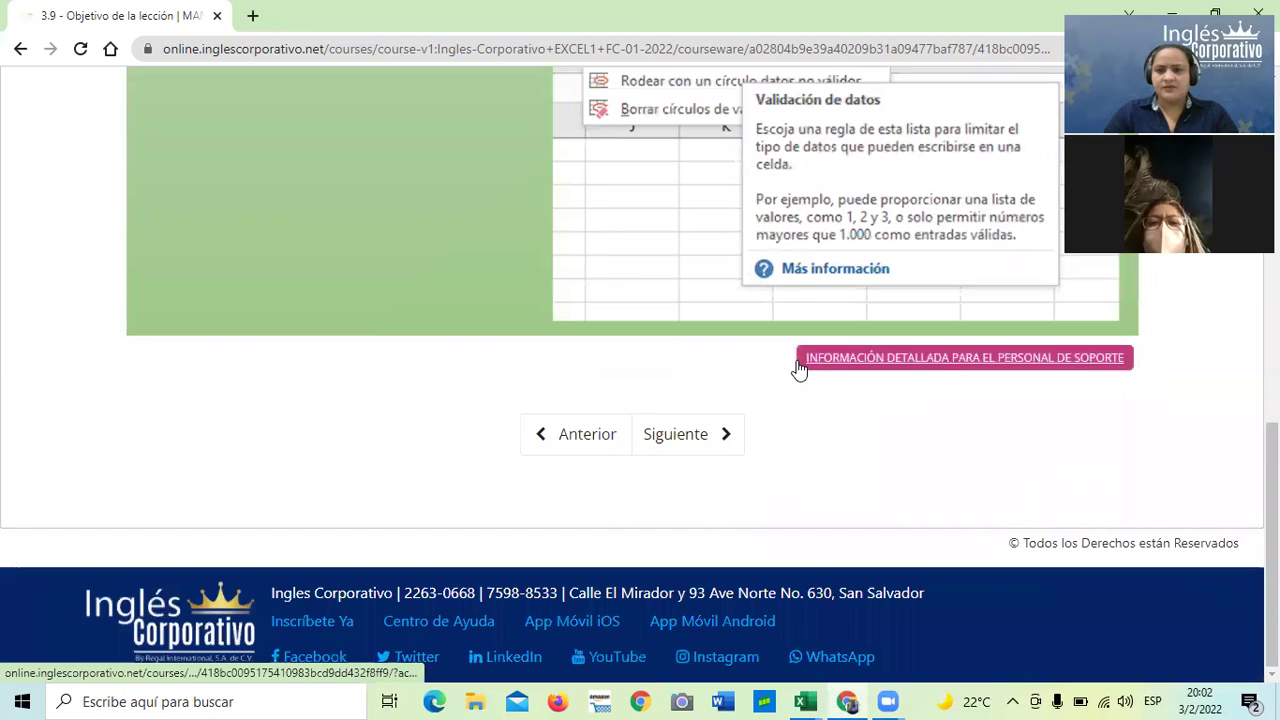
scroll(727, 440, up, 1)
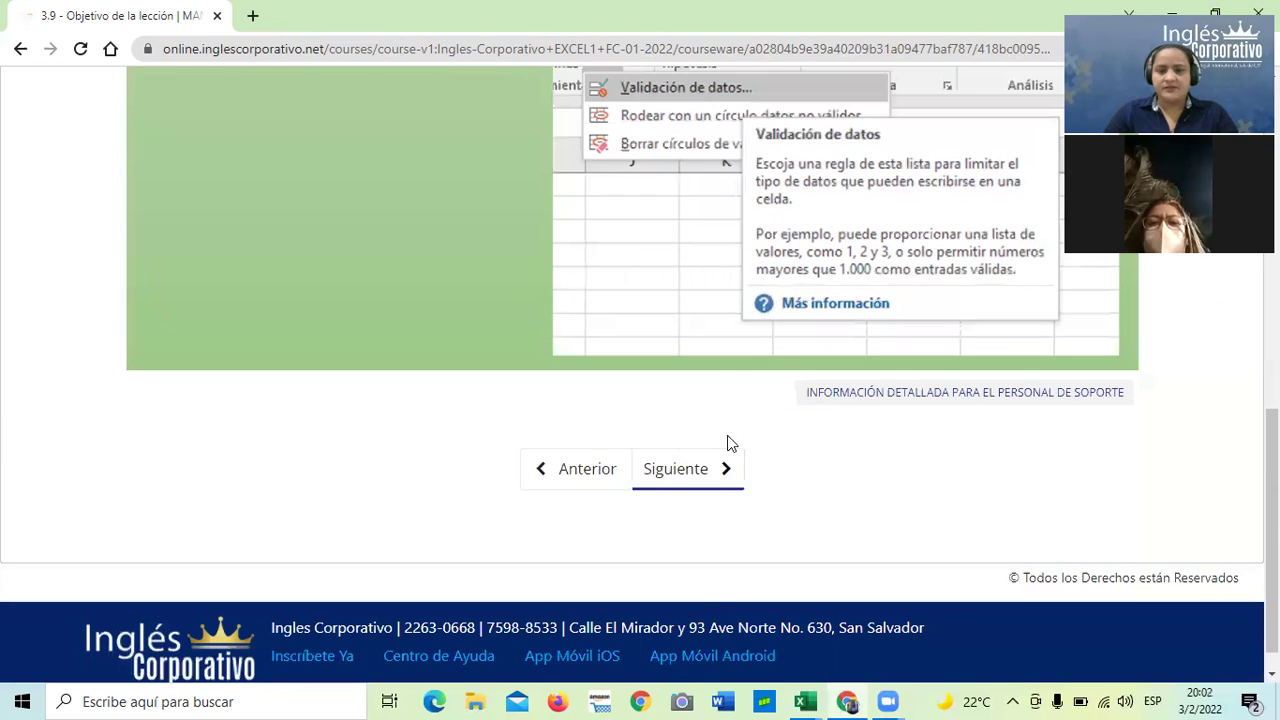
scroll(727, 440, up, 3)
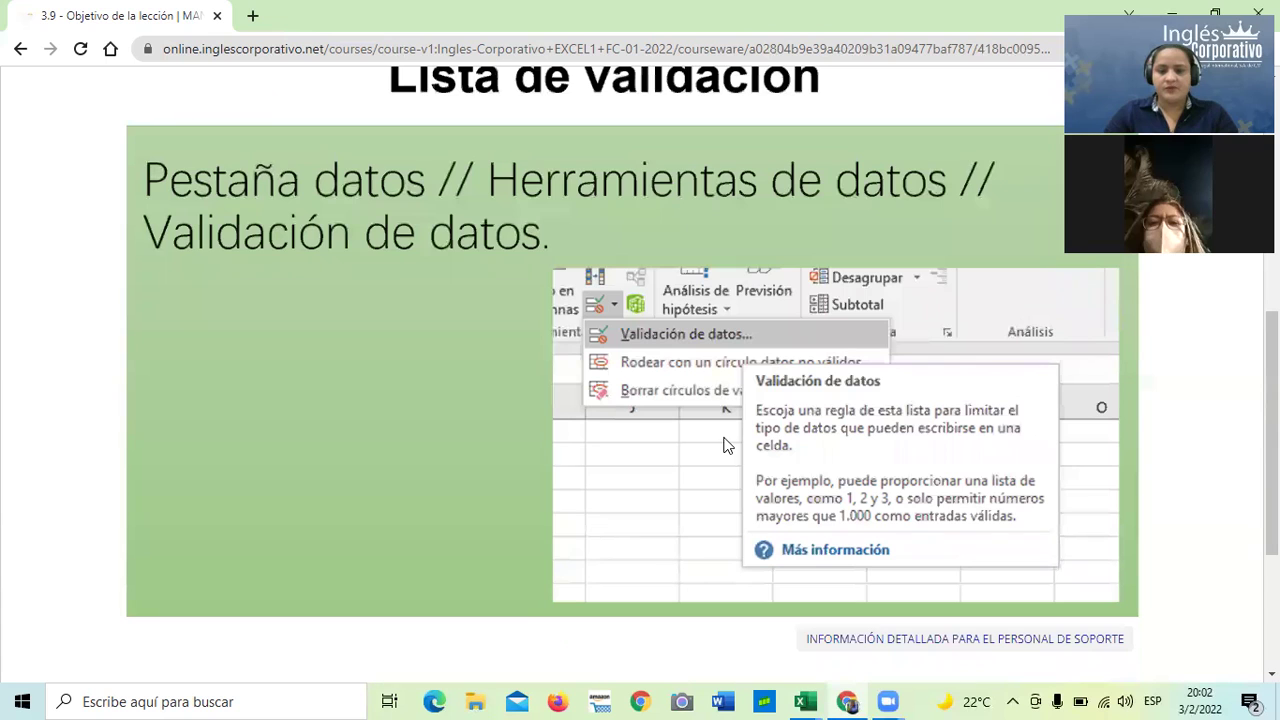
scroll(682, 446, up, 2)
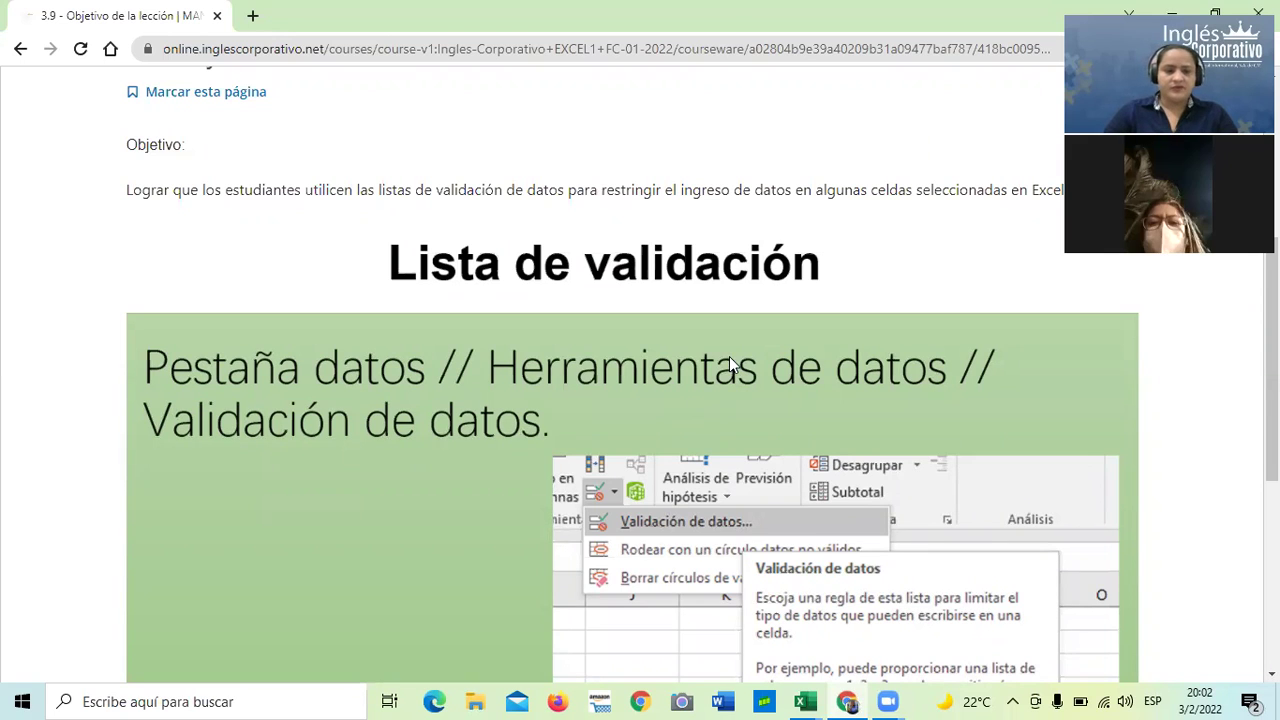
scroll(705, 398, down, 3)
scroll(705, 381, down, 2)
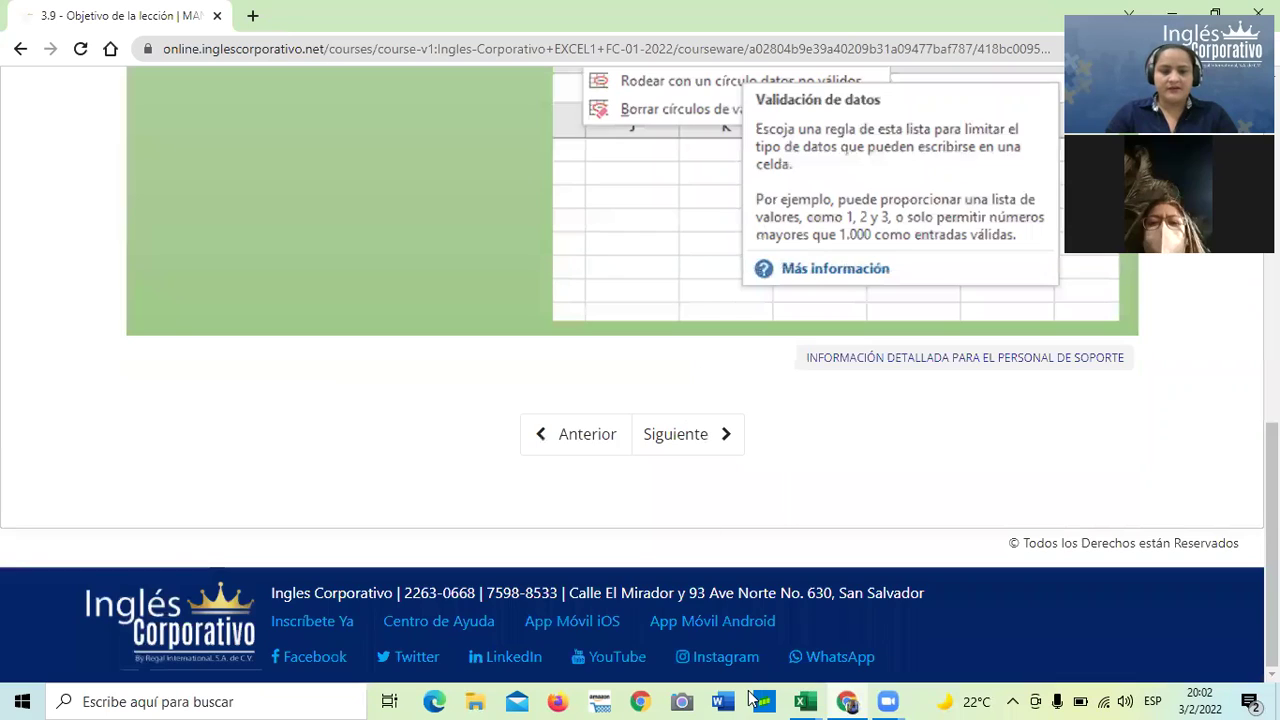
Switch to the Excel workbook 3.4 Lista de validación (3) and view the seller selection cell on the VALIDACIÓN 2 sheet.
mouse_move(815, 699)
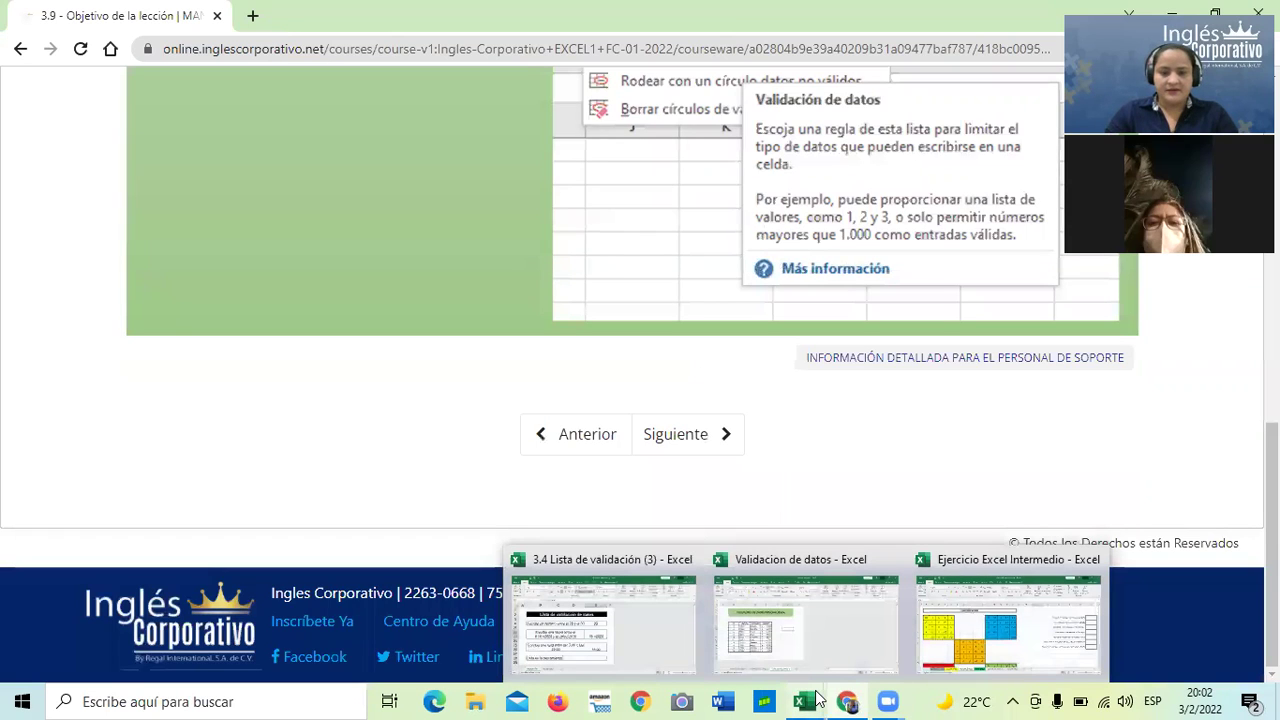
click(634, 652)
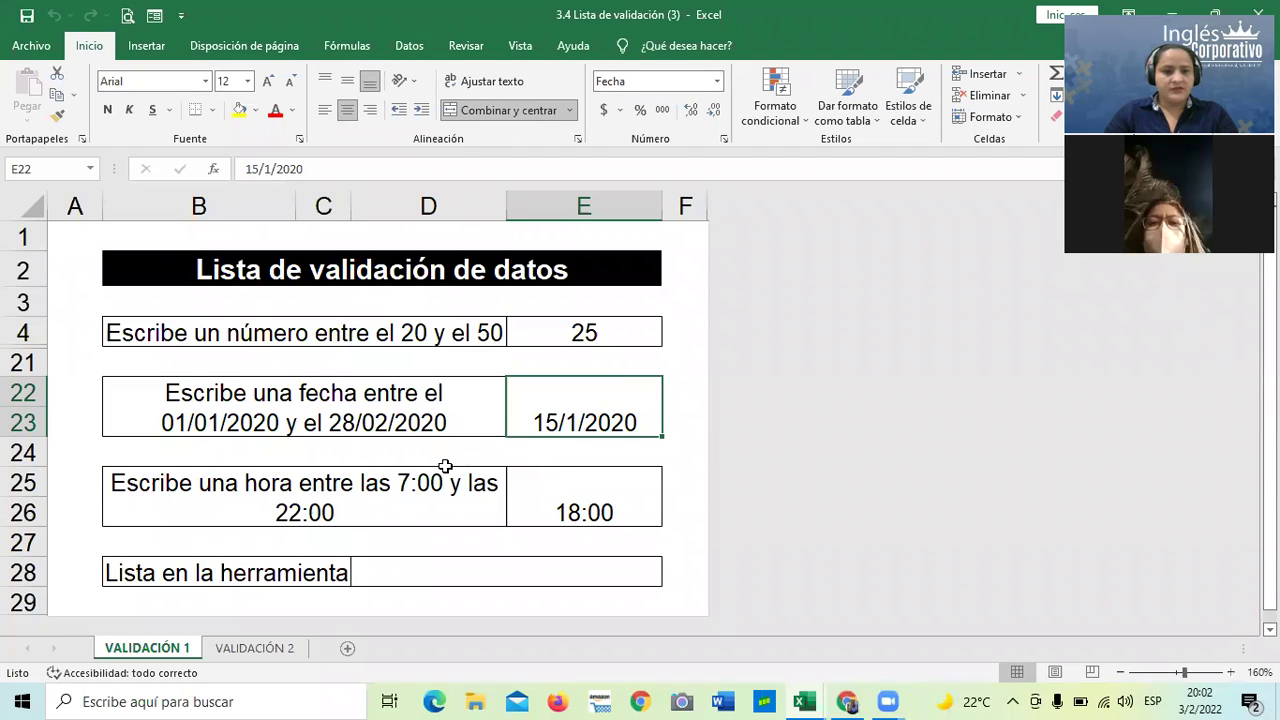
scroll(475, 538, down, 1)
scroll(477, 541, up, 1)
click(236, 655)
click(536, 376)
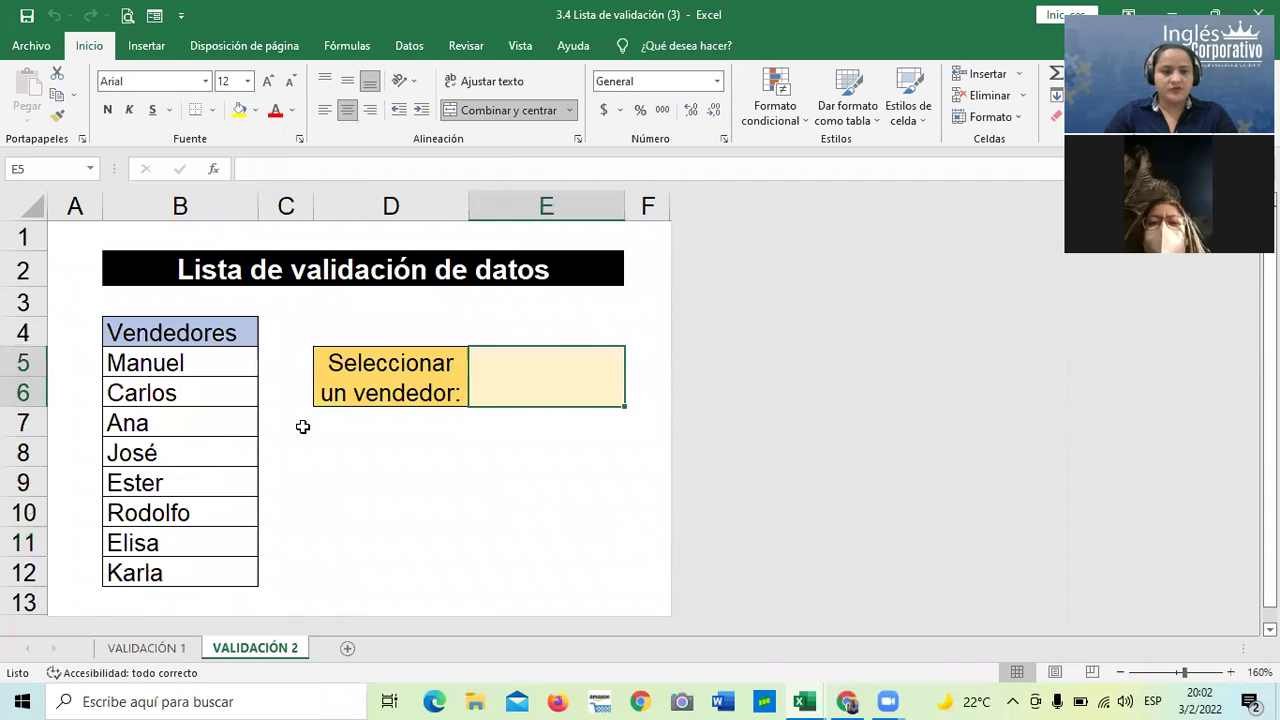
Switch to the Validacion de datos workbook and look through its three exercise sheets, ending on Validación de datos 3.
mouse_move(803, 700)
click(795, 621)
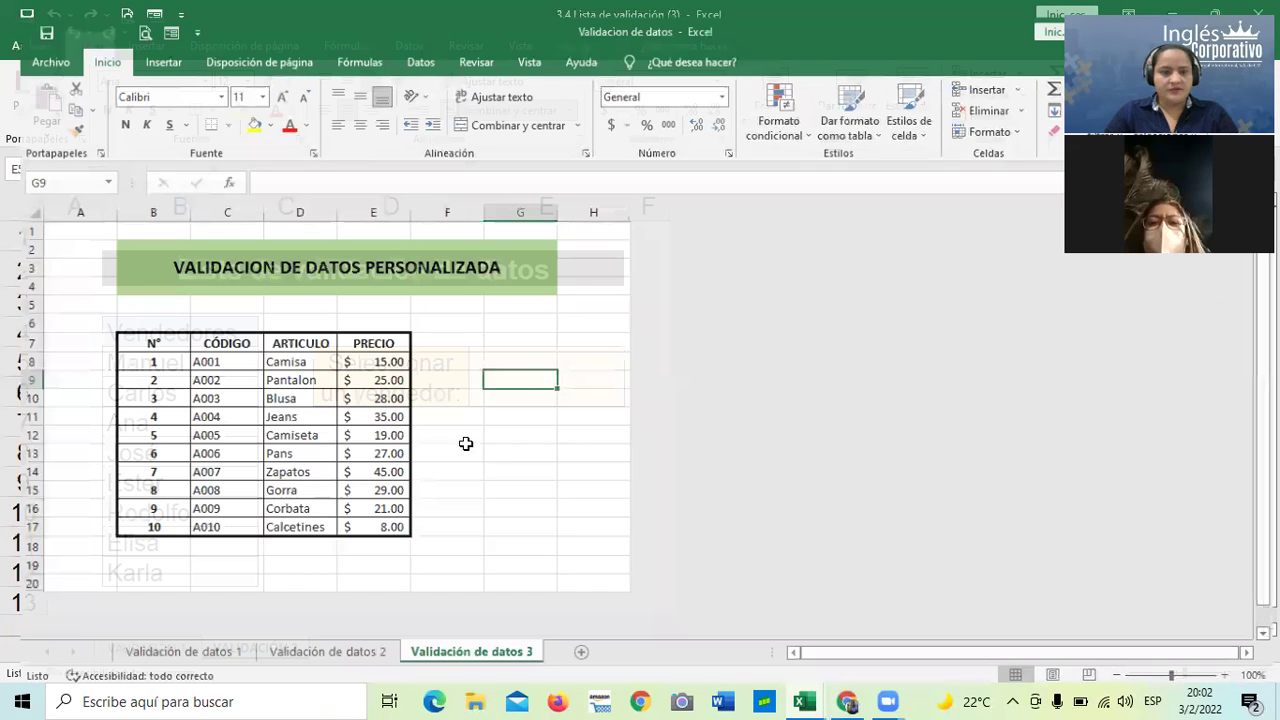
click(355, 651)
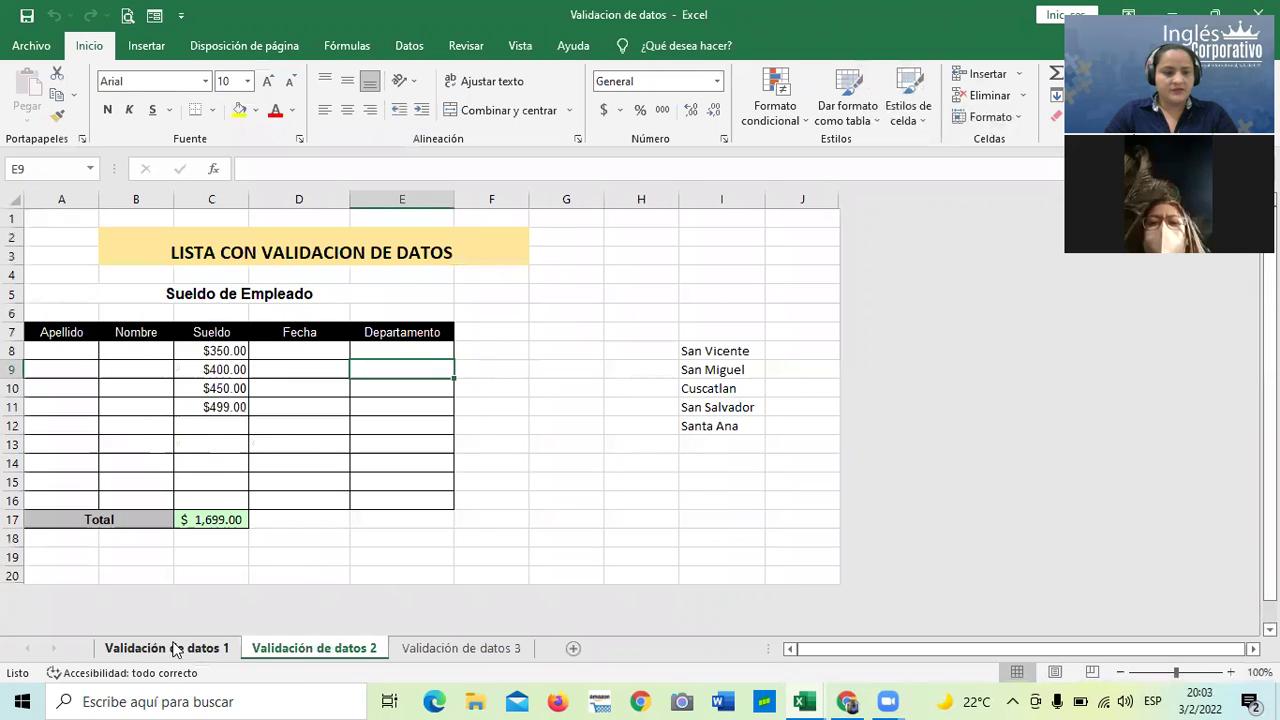
click(186, 648)
click(297, 649)
click(425, 650)
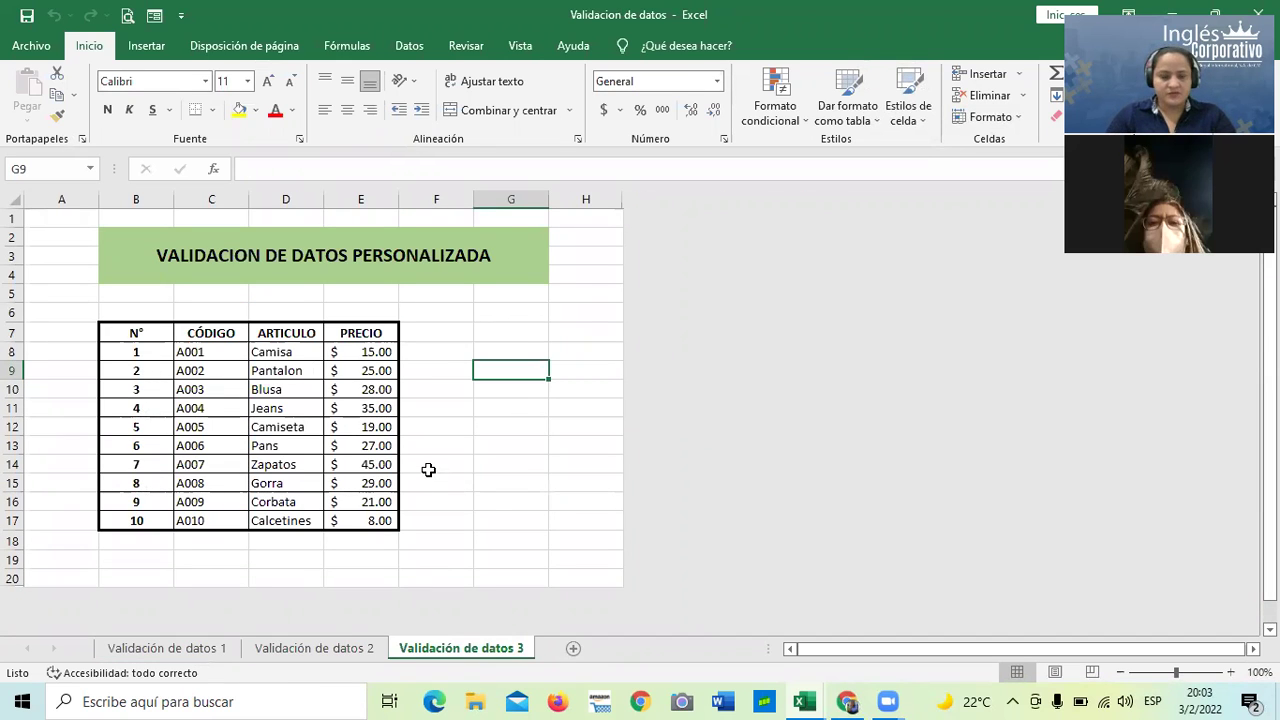
click(502, 468)
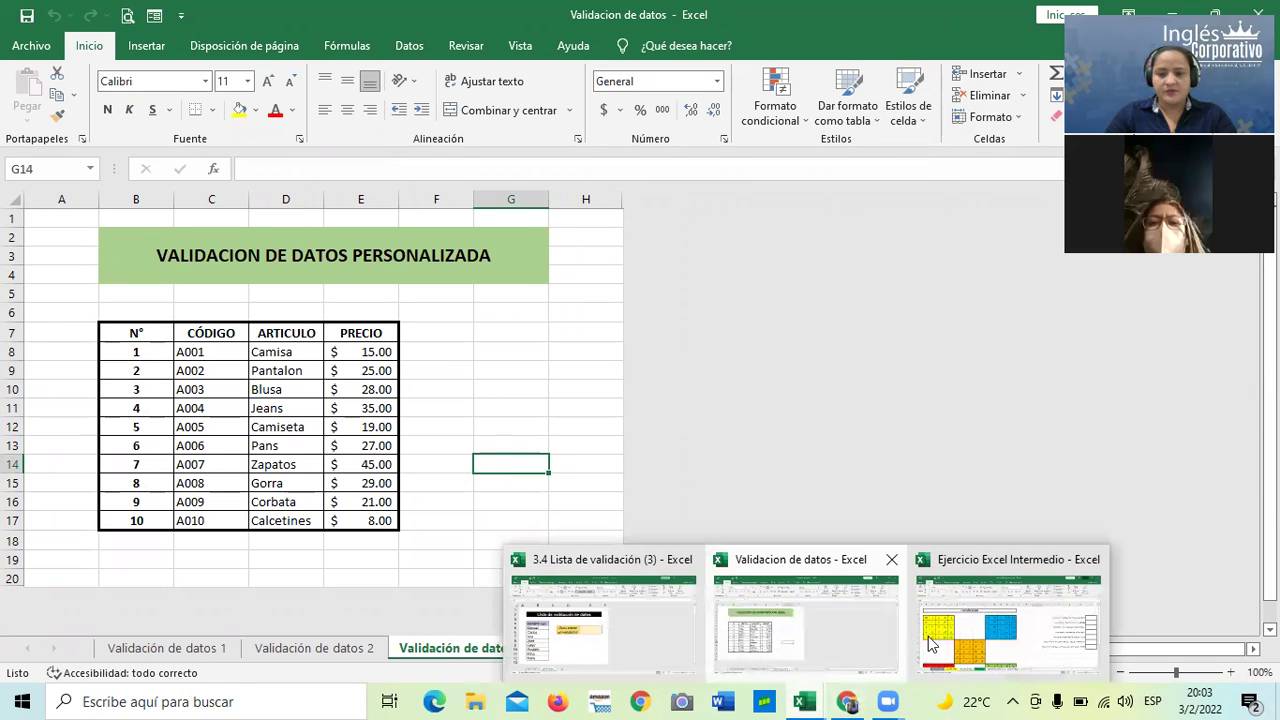
Switch back to the course page in Chrome and examine the course progress chart.
mouse_move(878, 697)
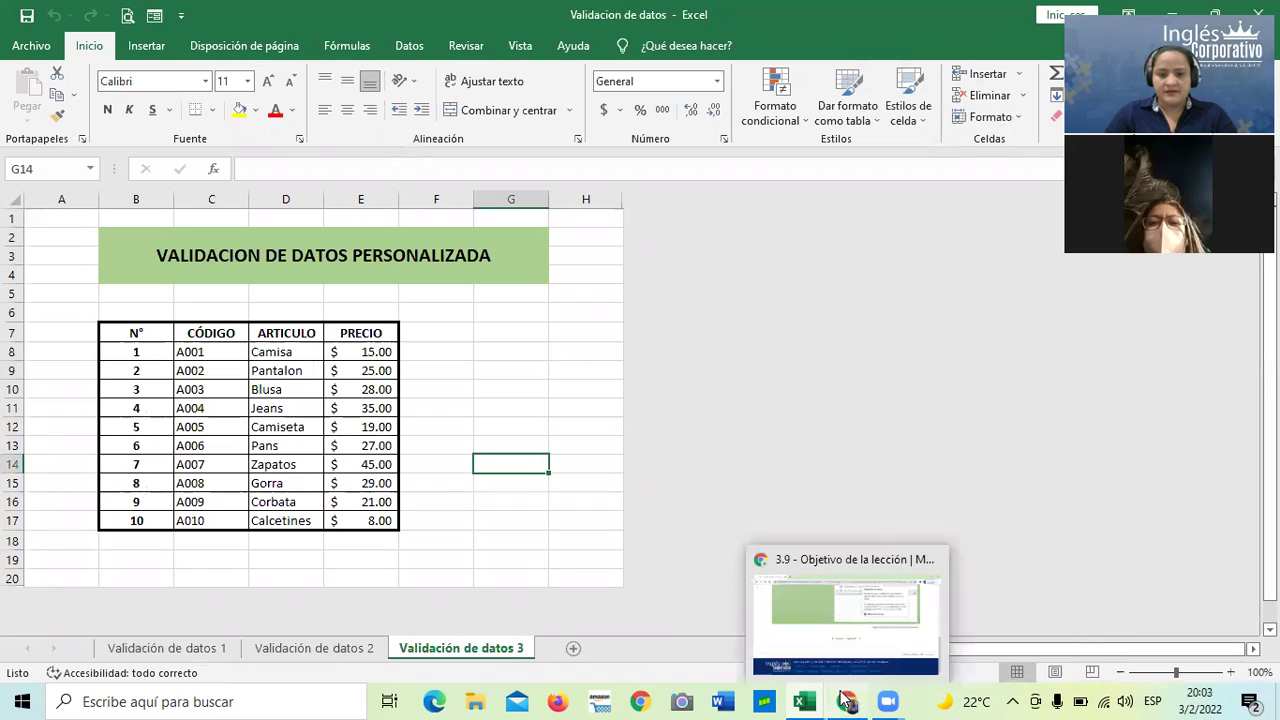
click(871, 640)
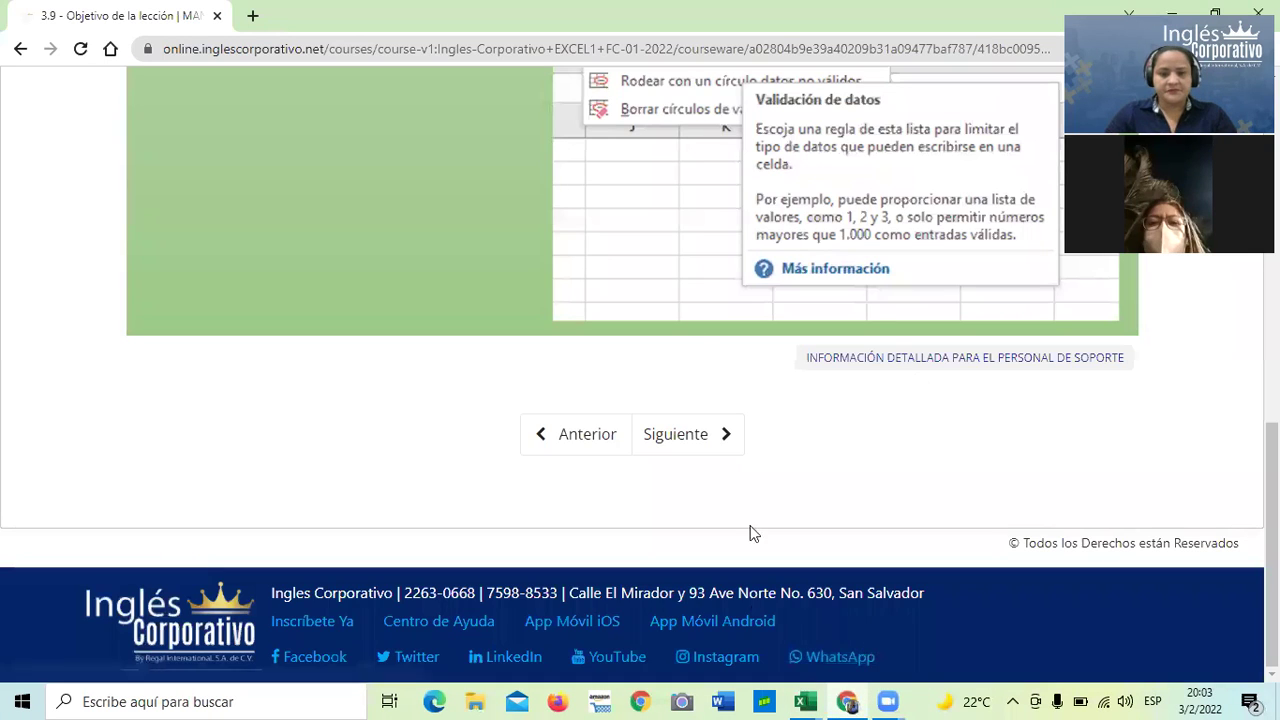
scroll(542, 425, up, 15)
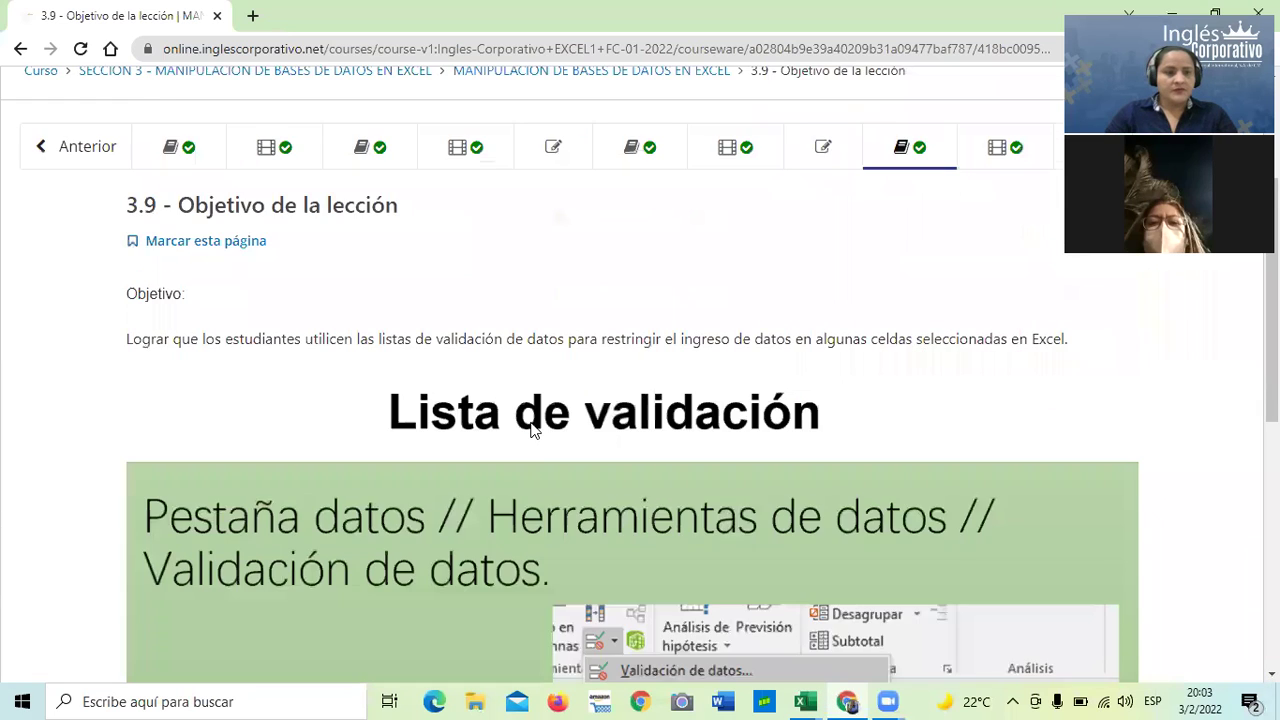
click(119, 237)
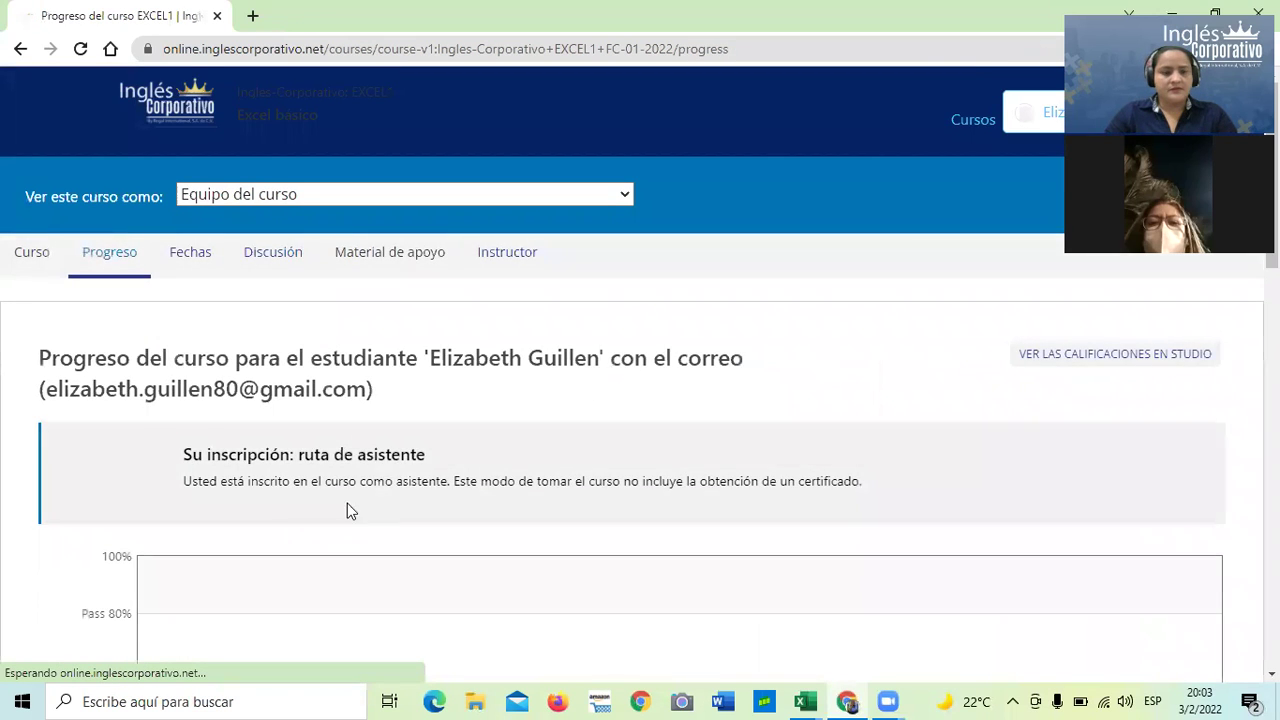
scroll(365, 495, down, 3)
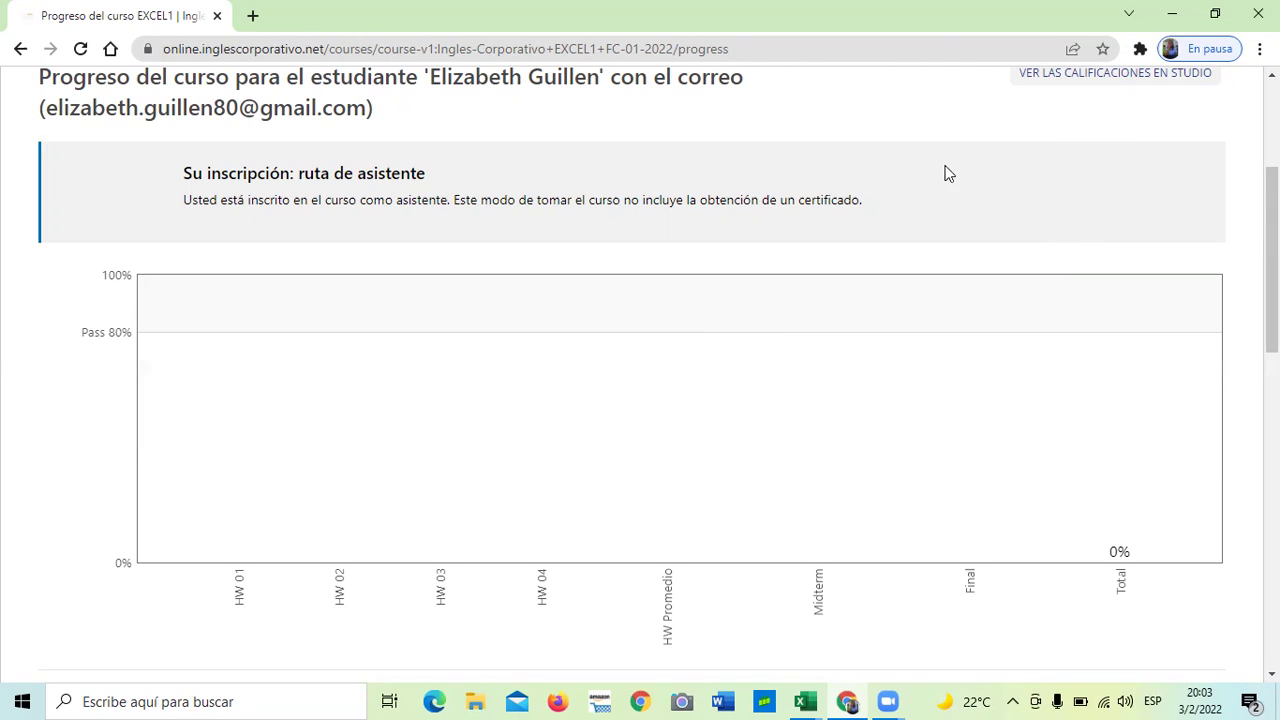
scroll(920, 397, up, 3)
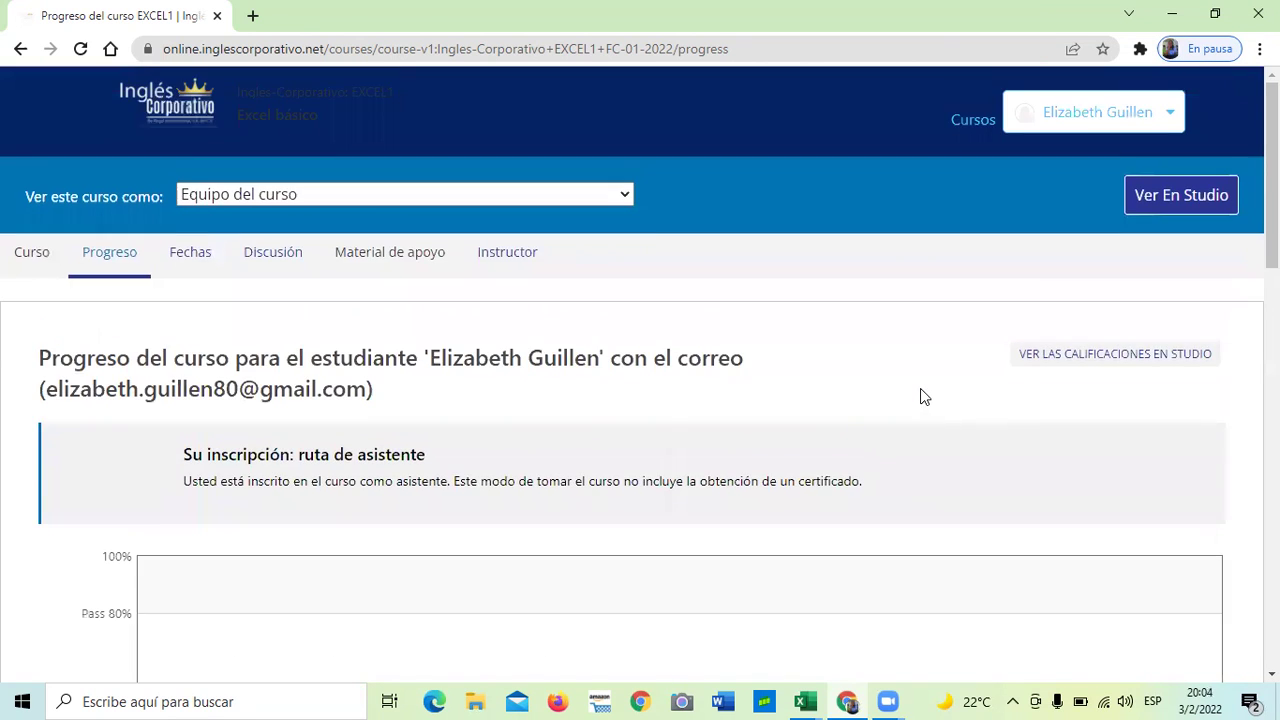
scroll(926, 403, down, 1)
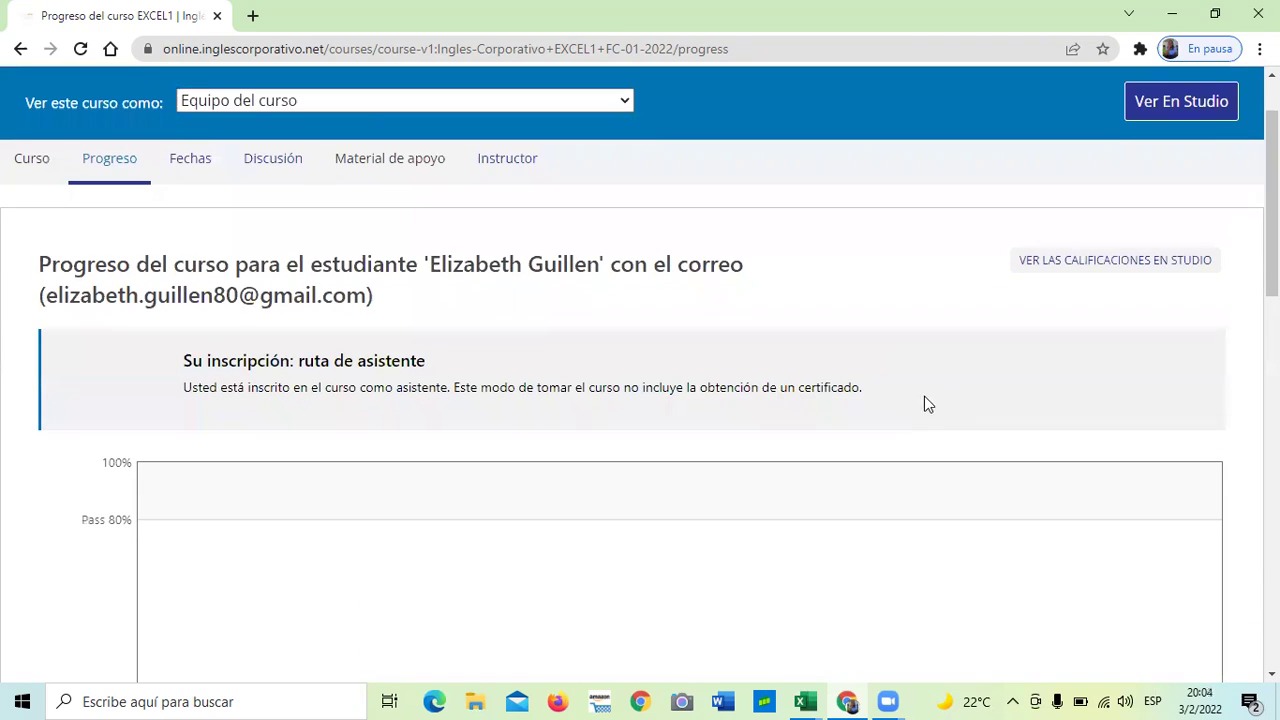
Return to the course outline, expand Section 3 and open lesson 3.9 of Manipulación de bases de datos en Excel.
click(43, 163)
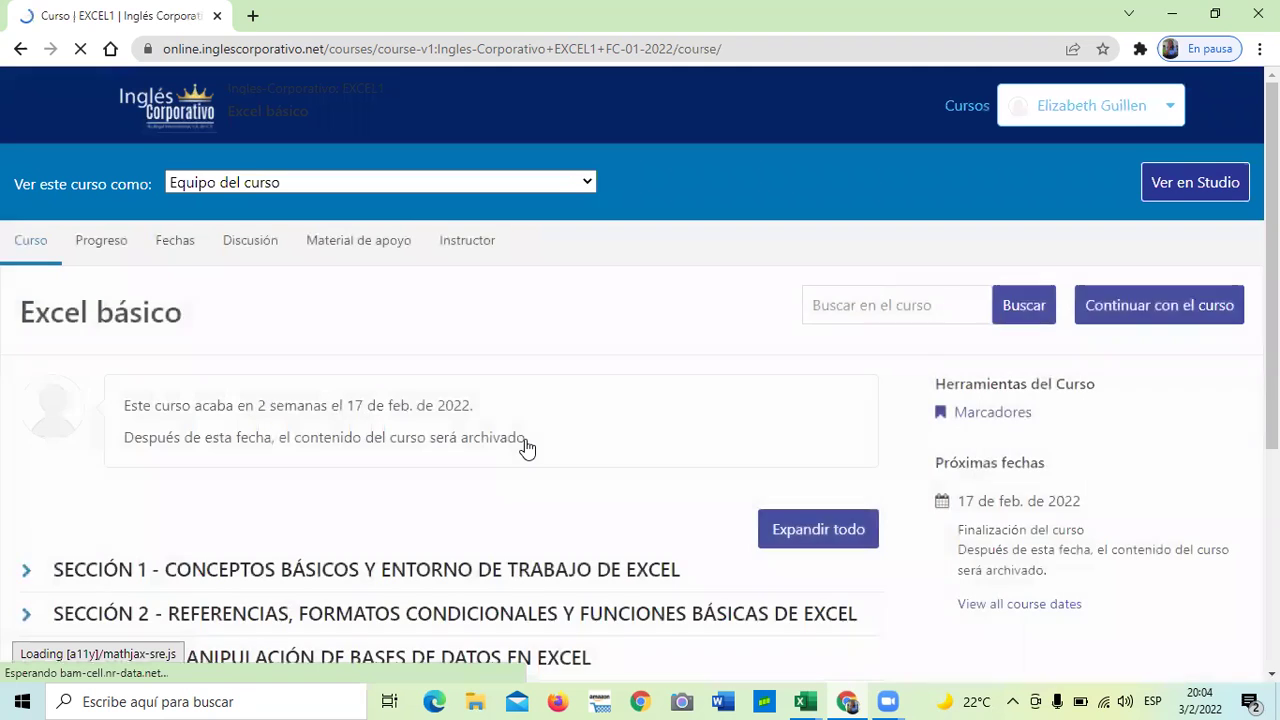
scroll(525, 446, down, 3)
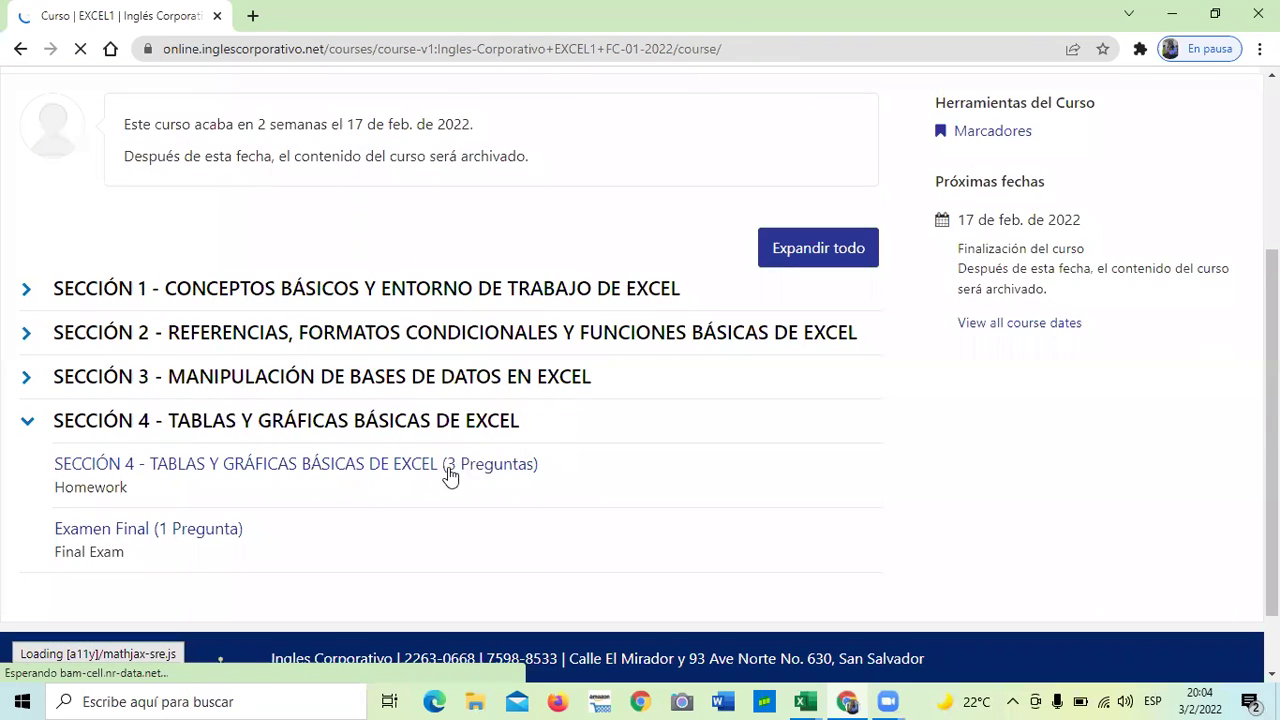
click(212, 385)
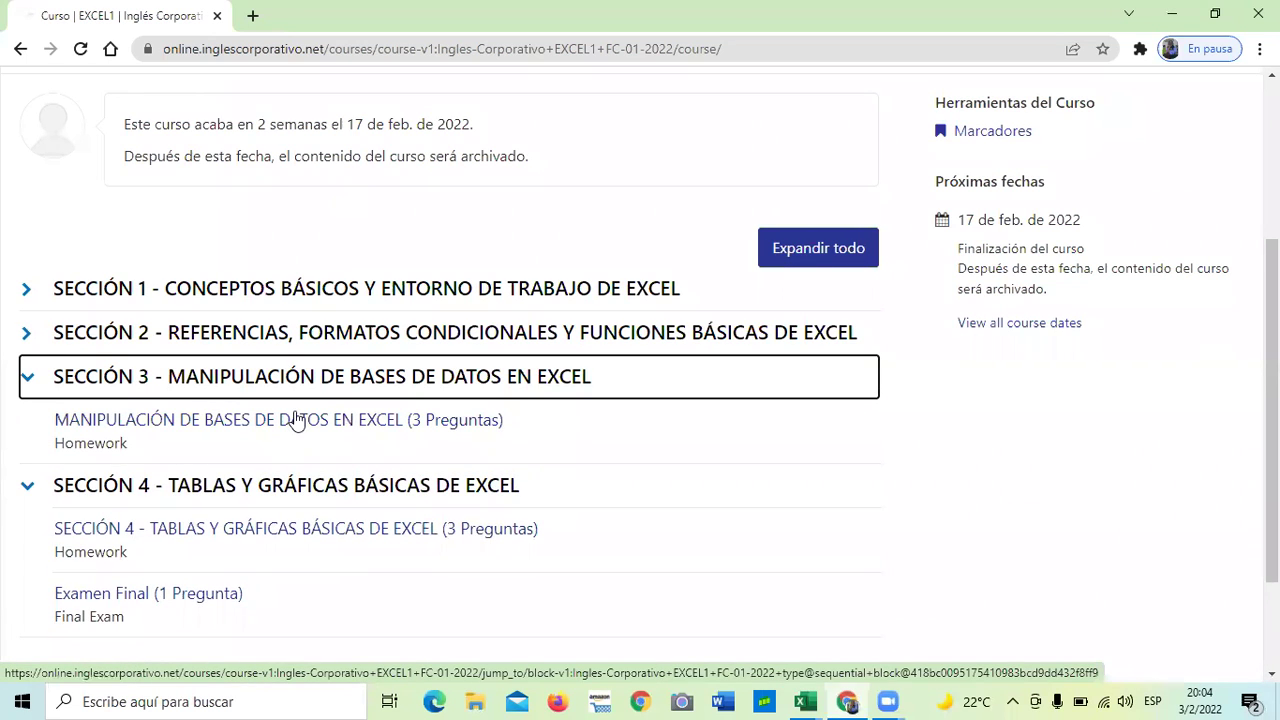
click(297, 421)
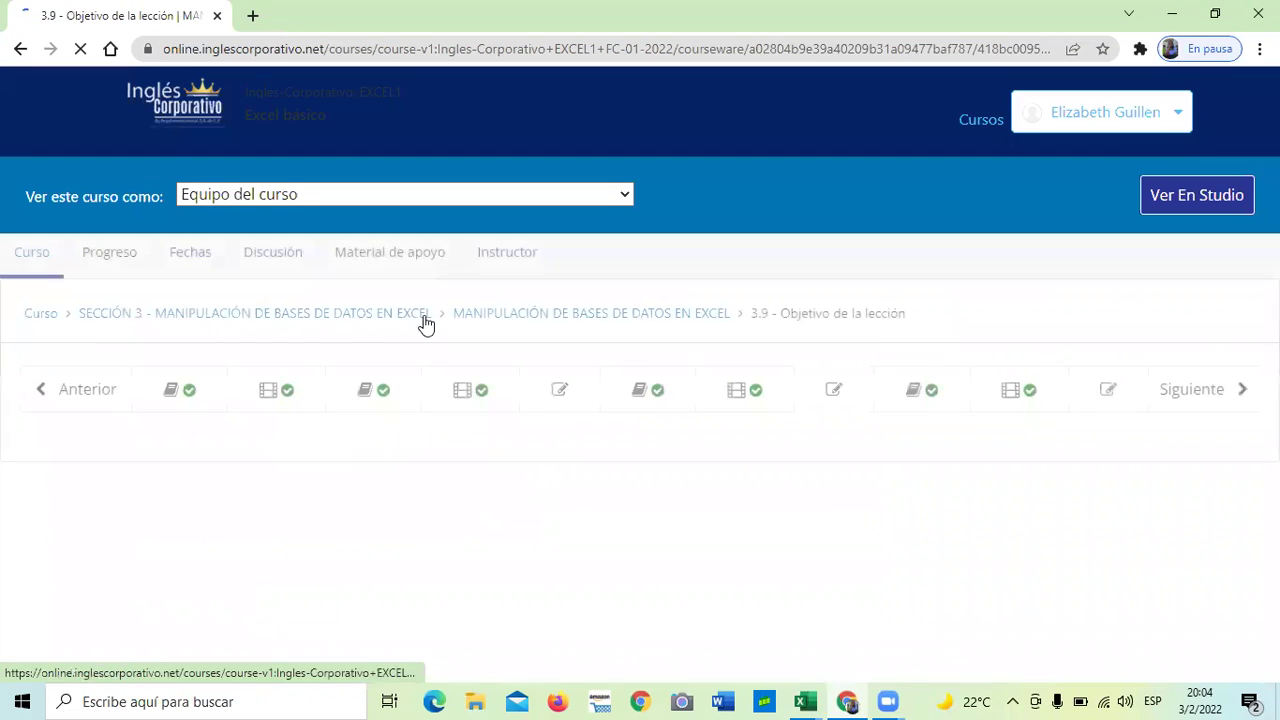
click(915, 392)
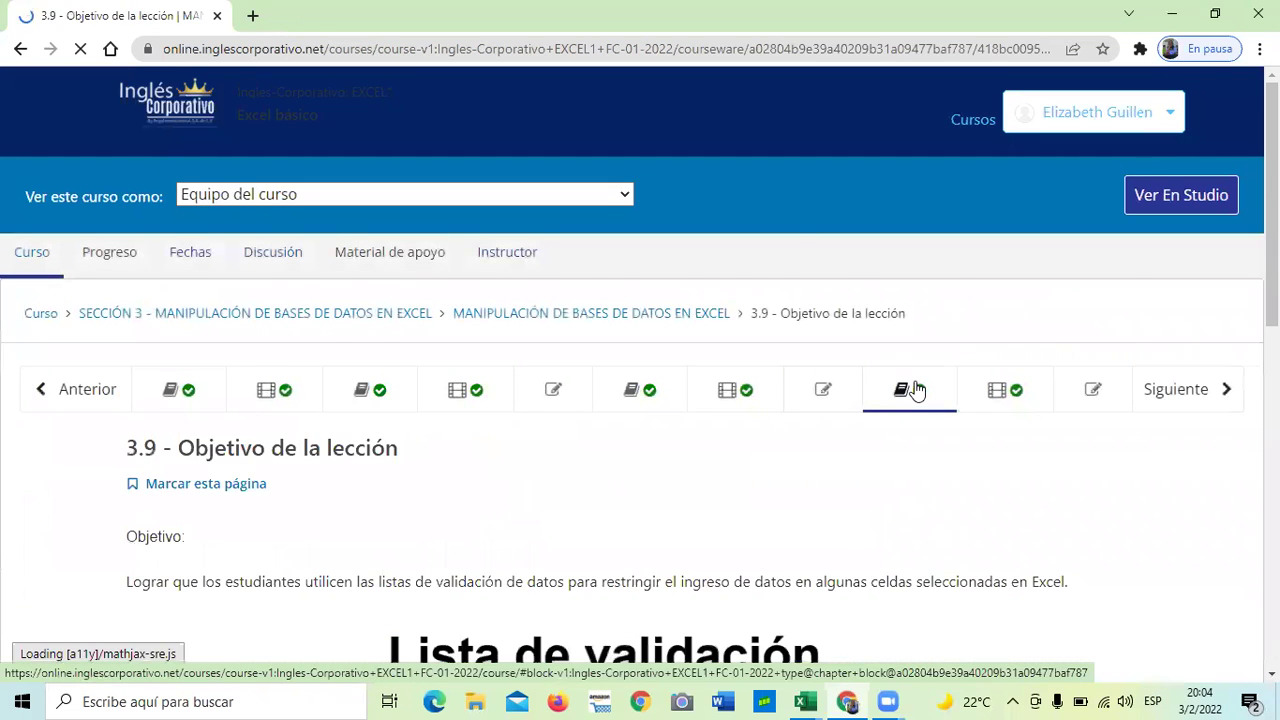
Review the lesson 3.9 objective and data validation explanation, and advance to lesson 3.10 on data validation lists.
scroll(917, 390, down, 1)
scroll(917, 390, down, 1)
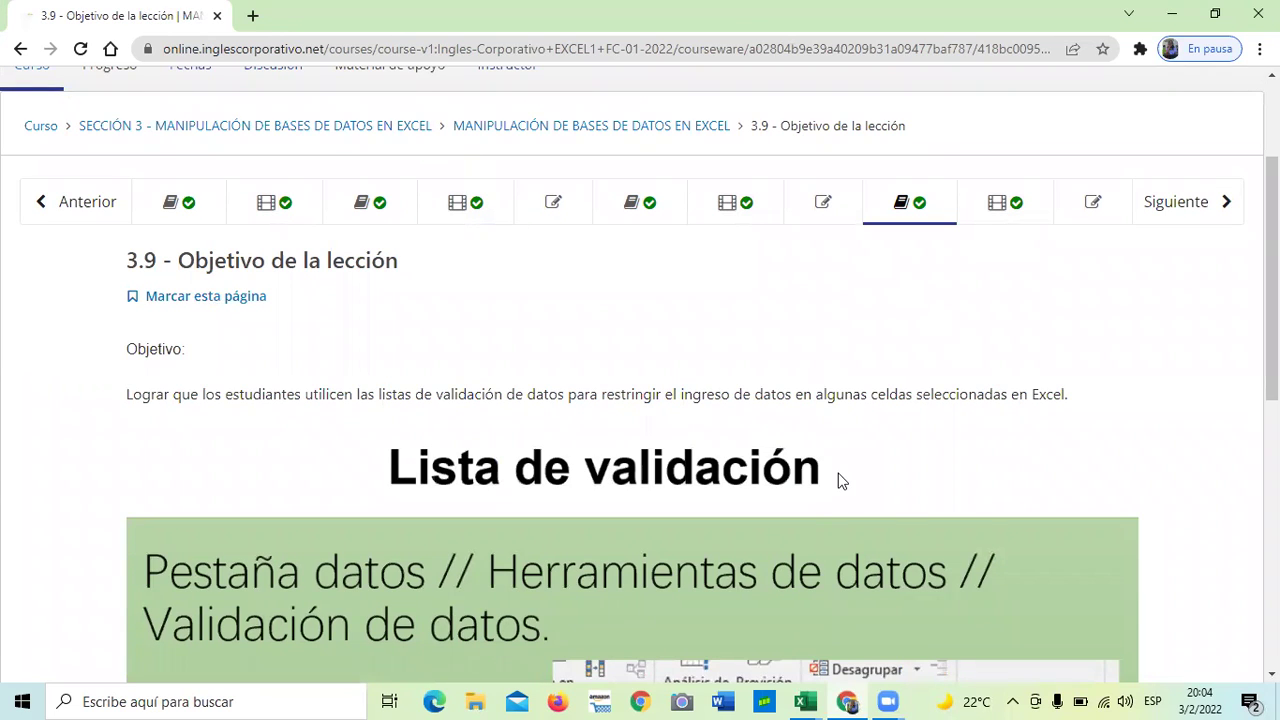
scroll(811, 518, down, 1)
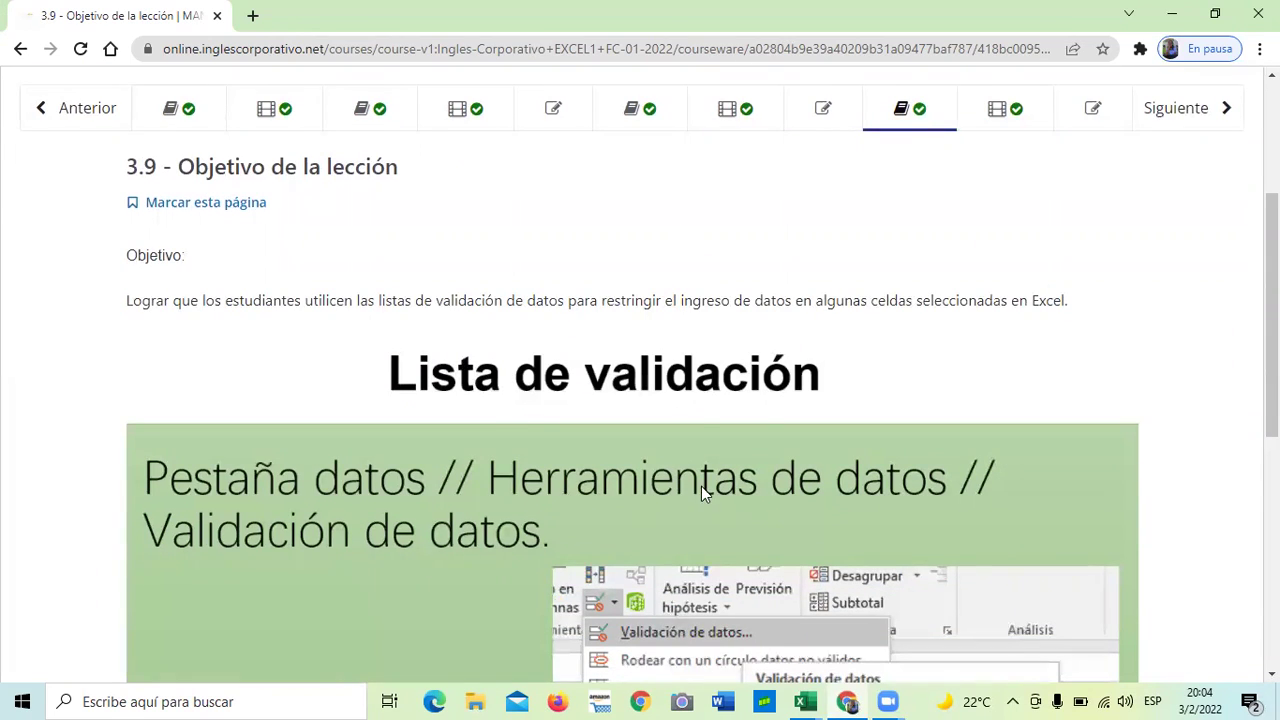
scroll(701, 486, up, 1)
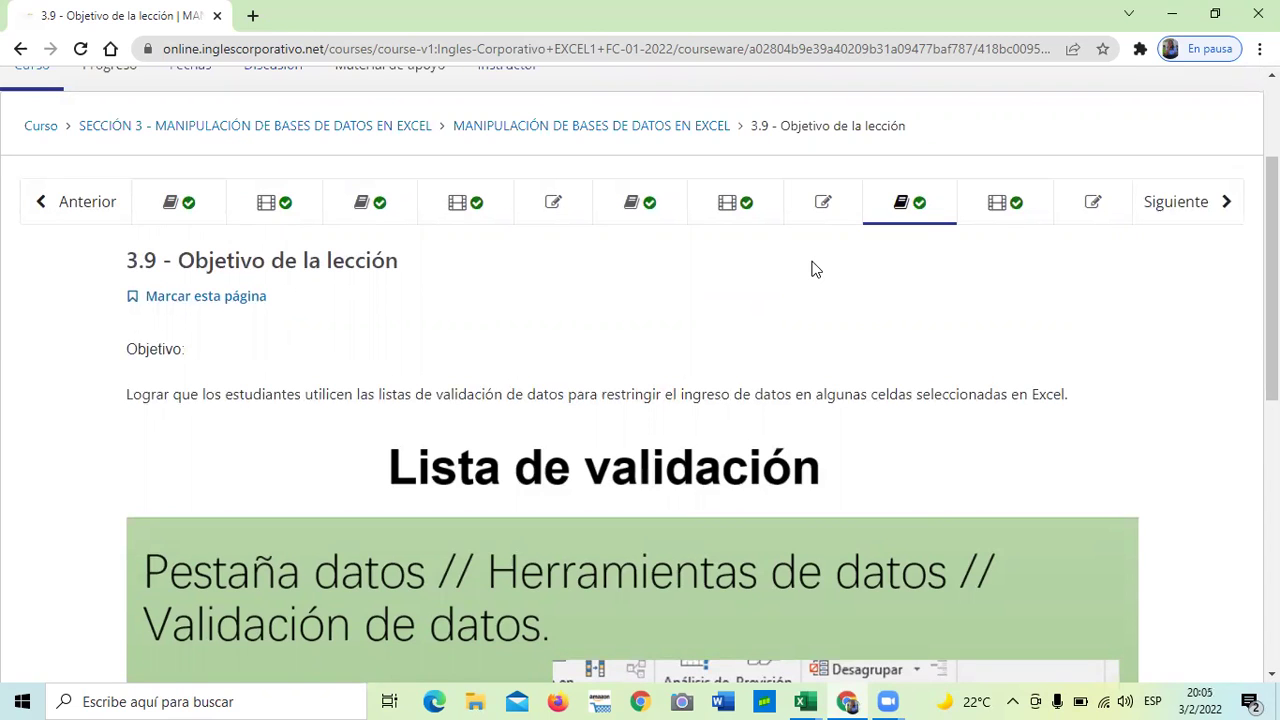
scroll(812, 268, down, 2)
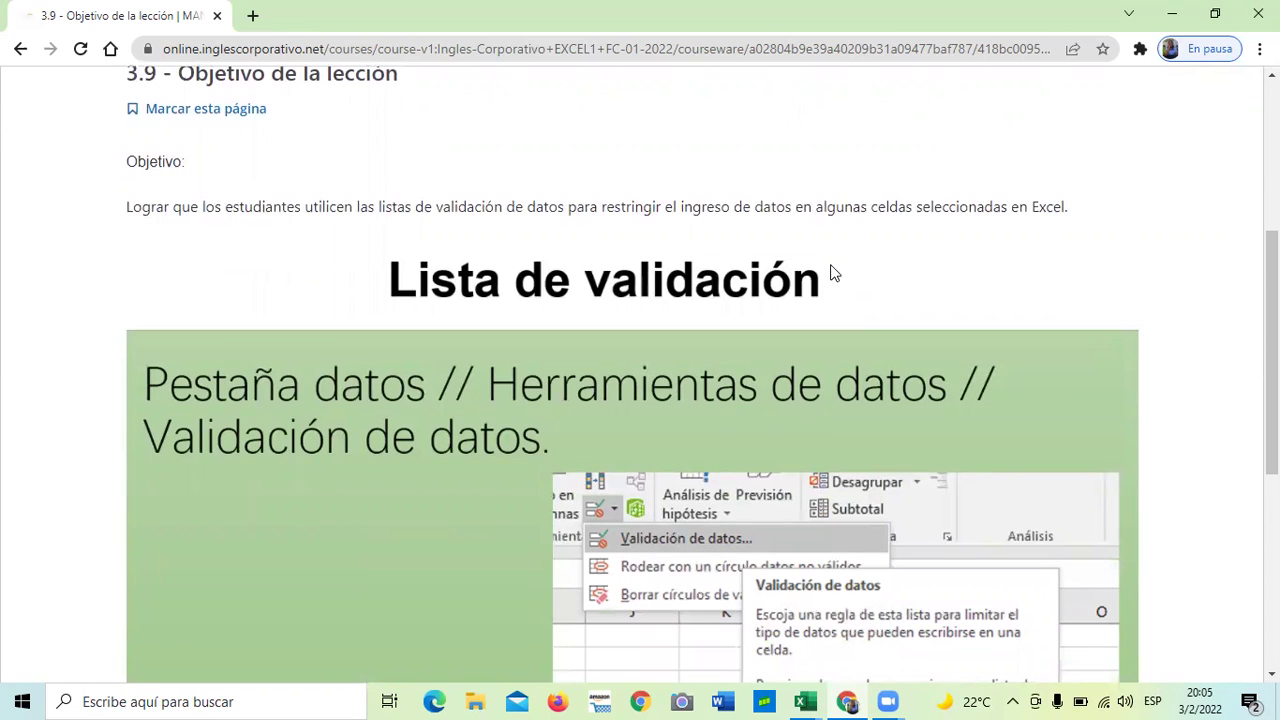
scroll(830, 266, down, 1)
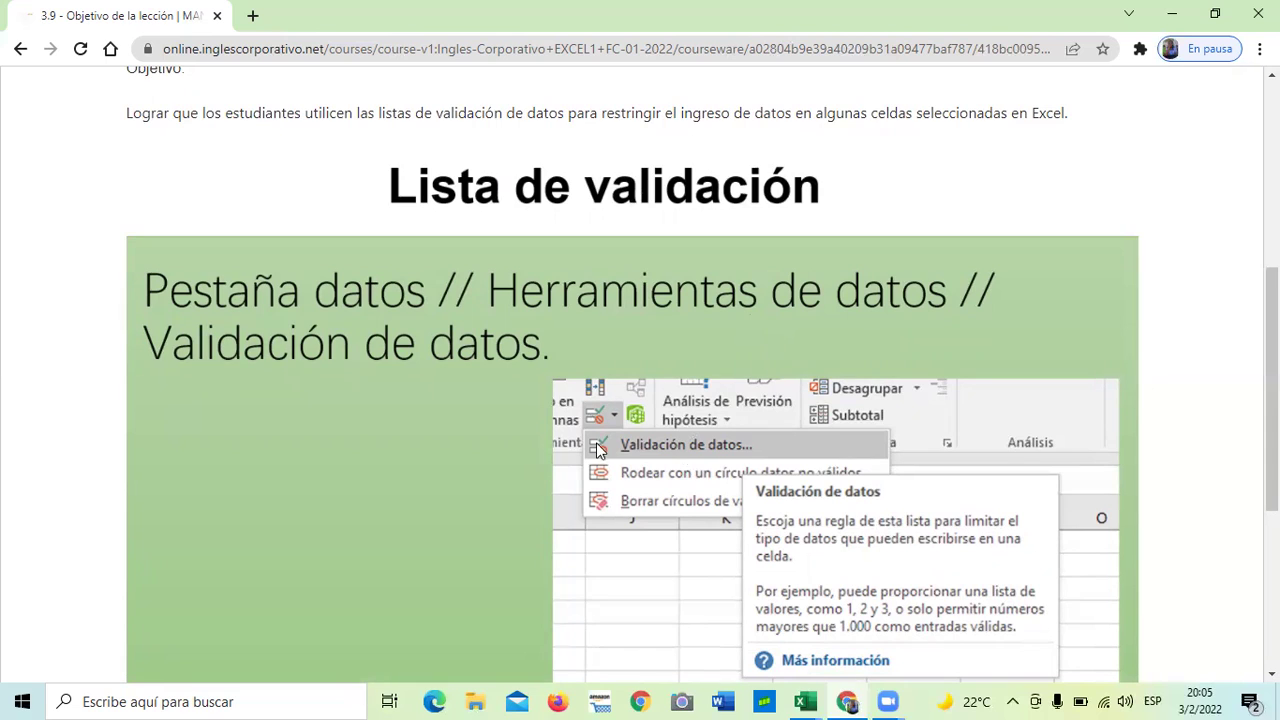
scroll(862, 309, down, 1)
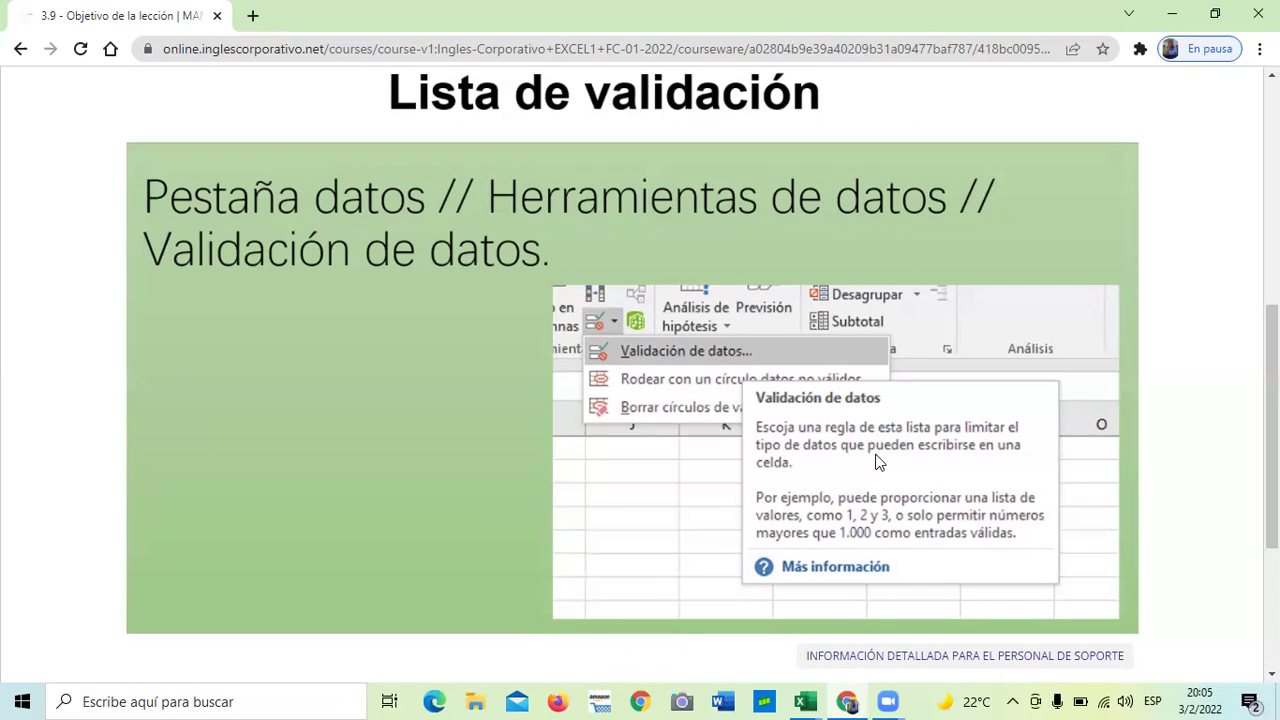
scroll(837, 460, down, 2)
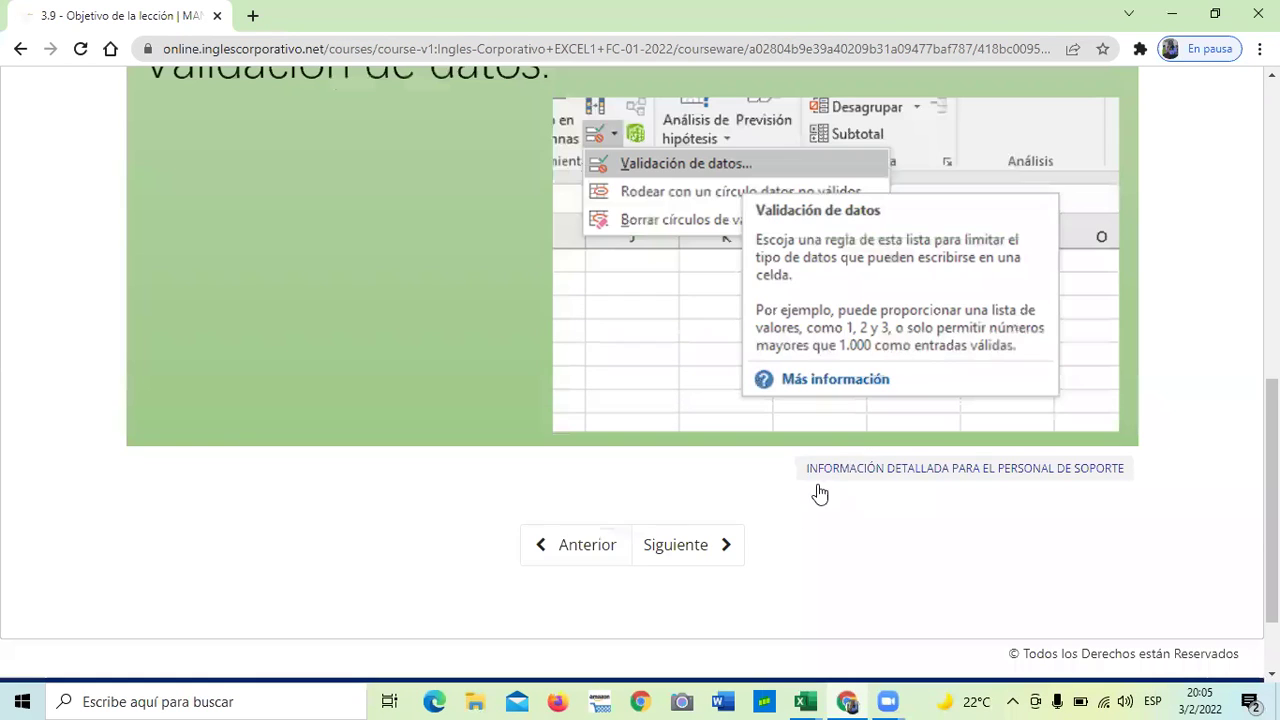
click(676, 548)
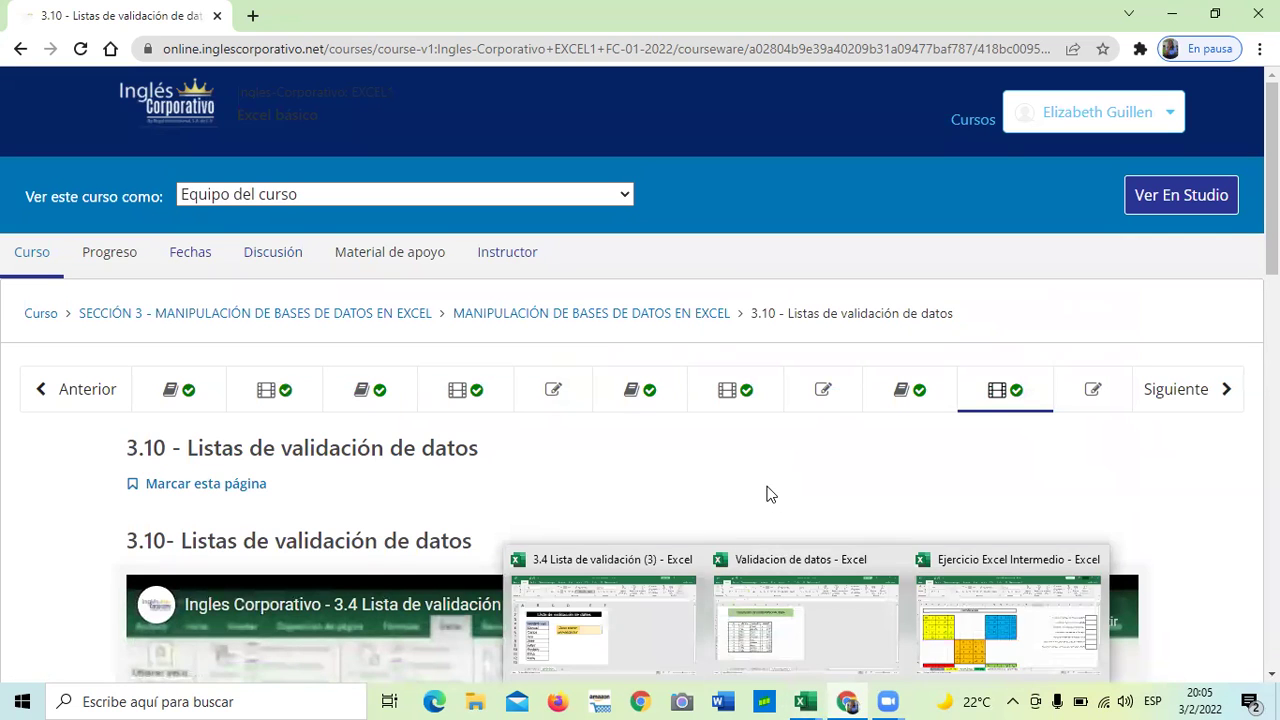
Play the video "3.4 Lista de validación" on the lesson 3.10 page.
scroll(765, 470, down, 1)
scroll(765, 469, down, 4)
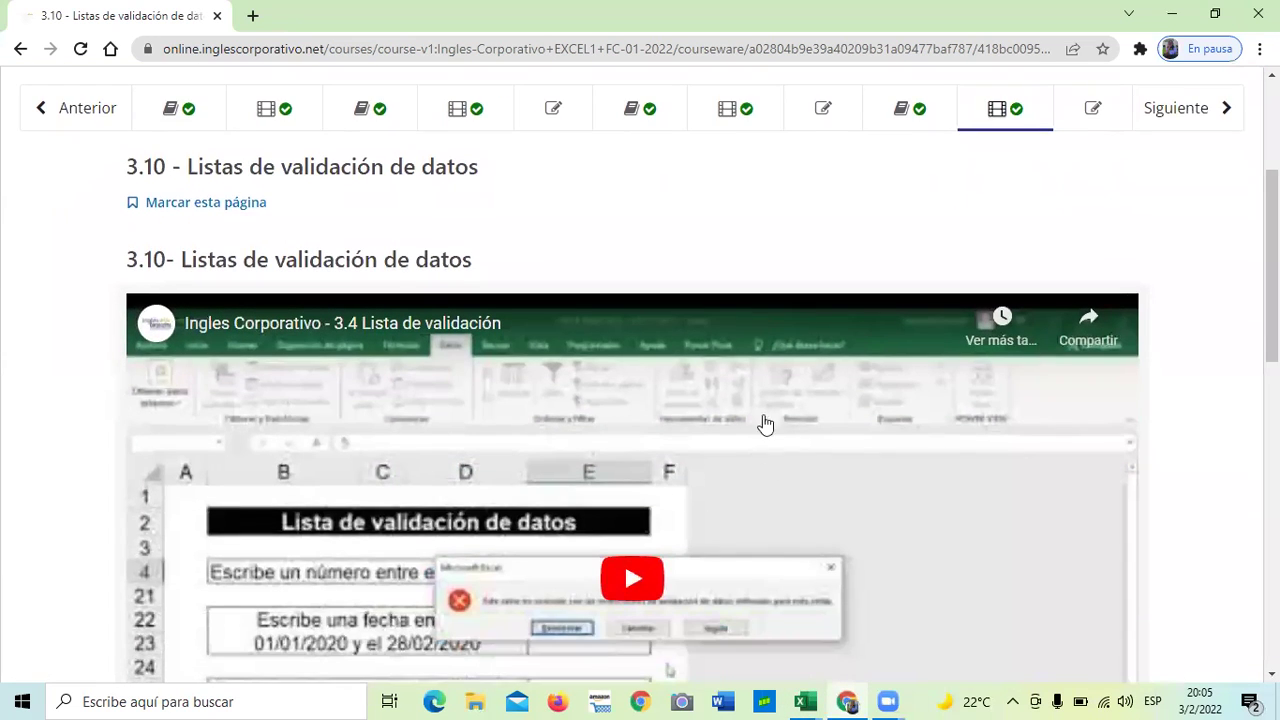
scroll(688, 410, down, 1)
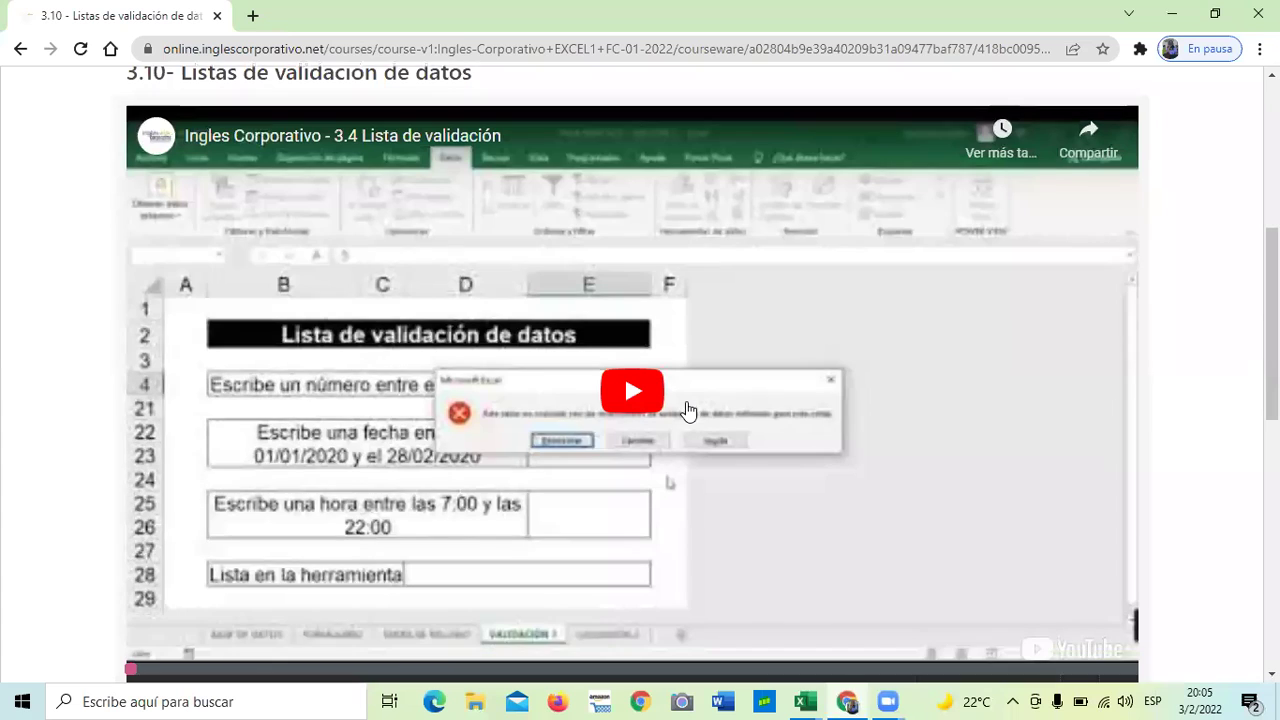
scroll(688, 410, down, 1)
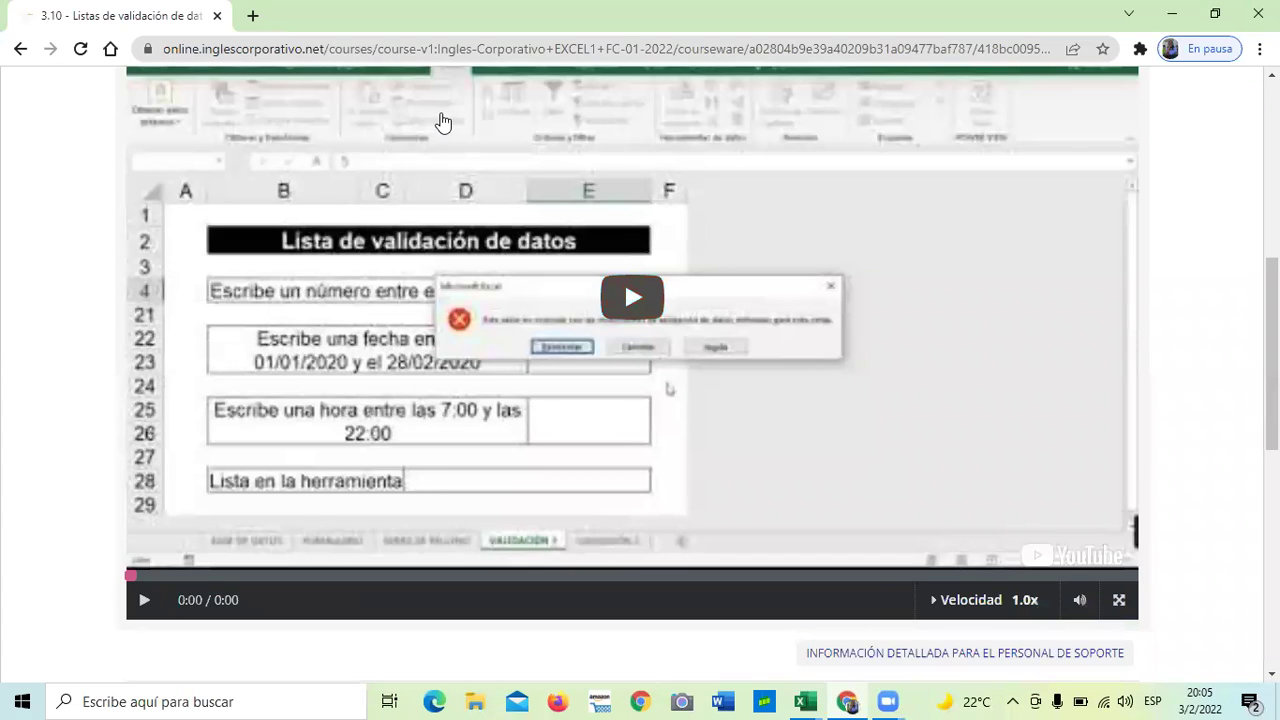
click(626, 280)
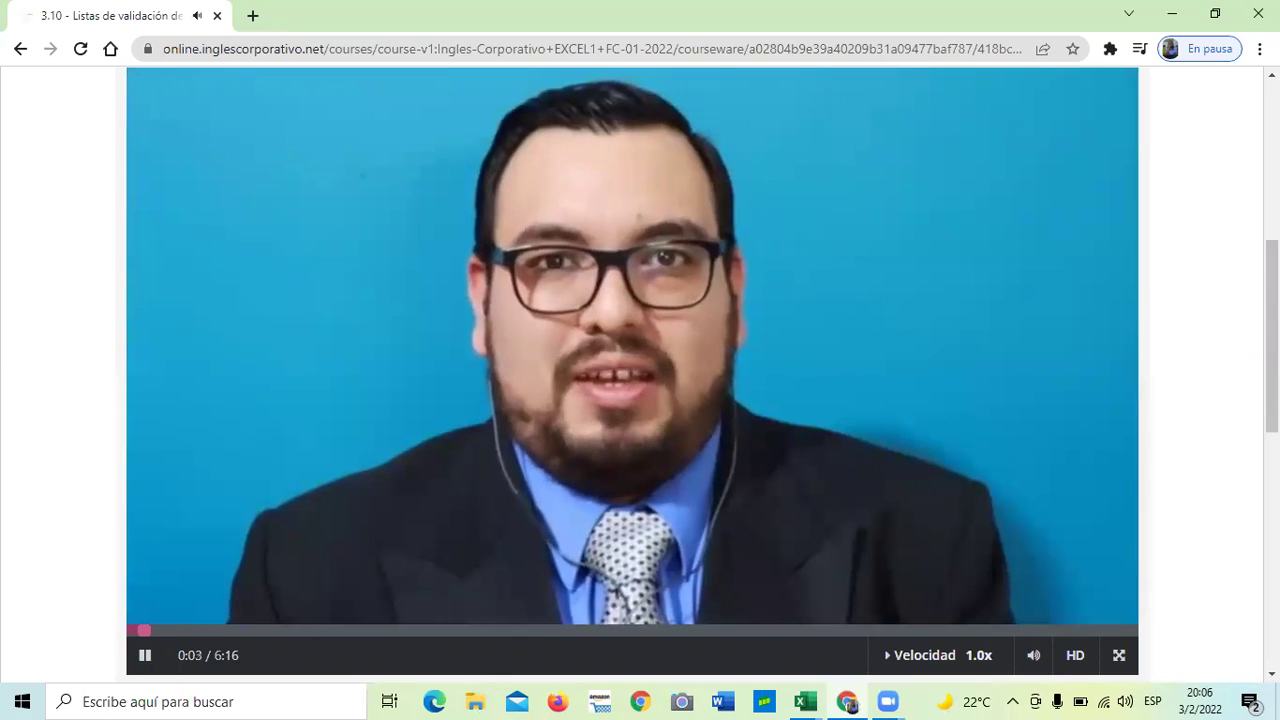
Lower the system volume while the lesson video plays.
key(XF86AudioLowerVolume)
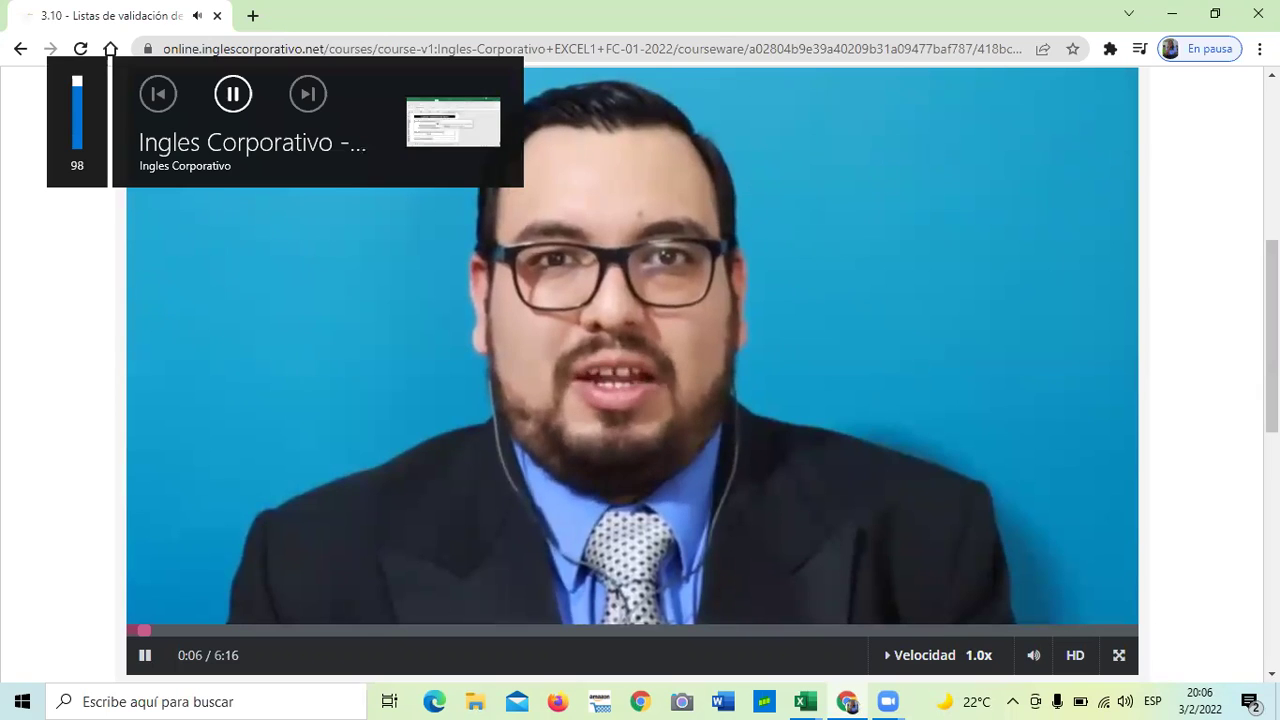
key(XF86AudioLowerVolume)
key(XF86AudioLowerVolume)
key(XF86AudioLowerVolume)
key(XF86AudioLowerVolume)
key(XF86AudioLowerVolume)
key(XF86AudioLowerVolume)
key(XF86AudioLowerVolume)
key(XF86AudioLowerVolume)
key(XF86AudioLowerVolume)
key(XF86AudioLowerVolume)
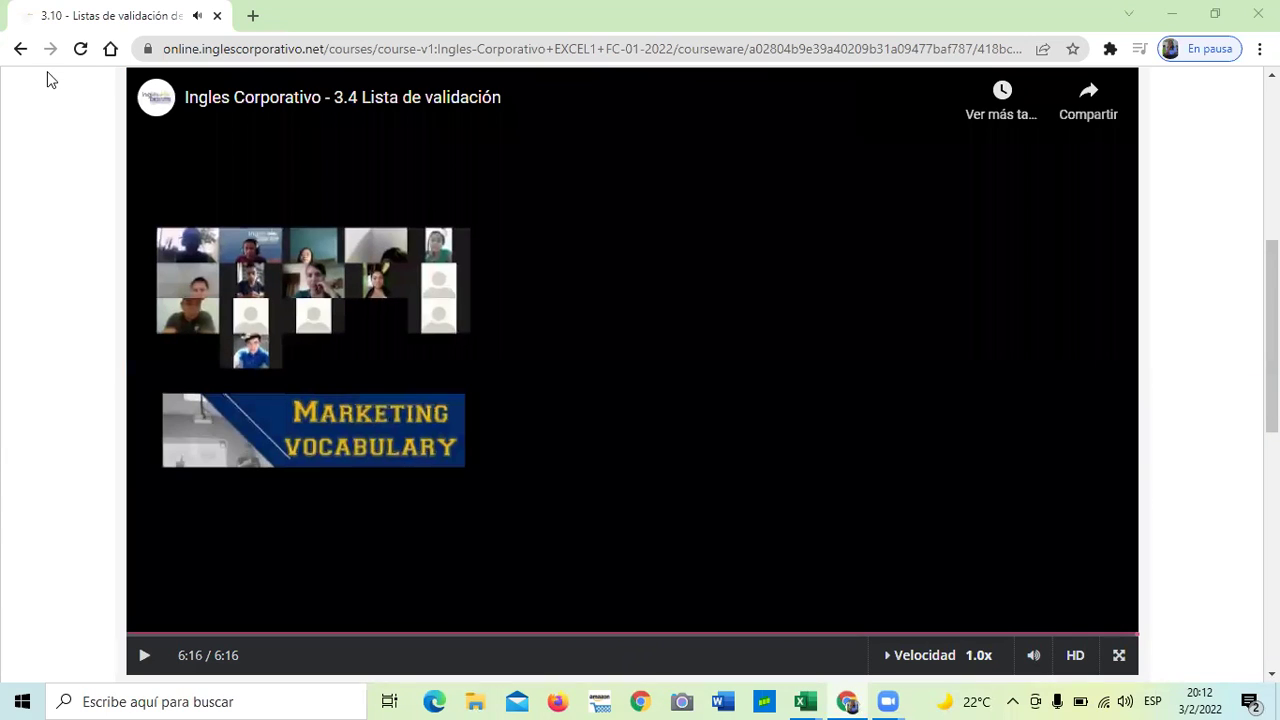
Switch to the Excel workbook 3.4 Lista de validación (3) and look through its VALIDACIÓN 1 and VALIDACIÓN 2 sheets, ending on VALIDACIÓN 1.
scroll(812, 406, down, 2)
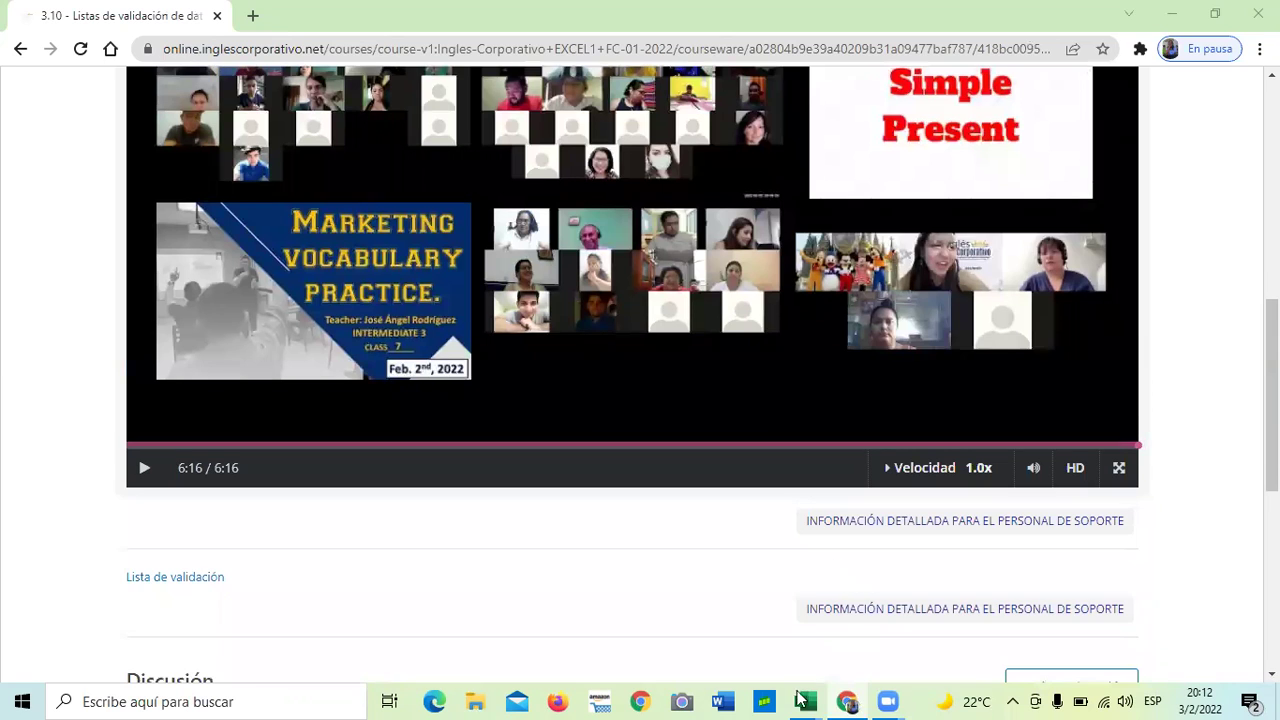
mouse_move(802, 700)
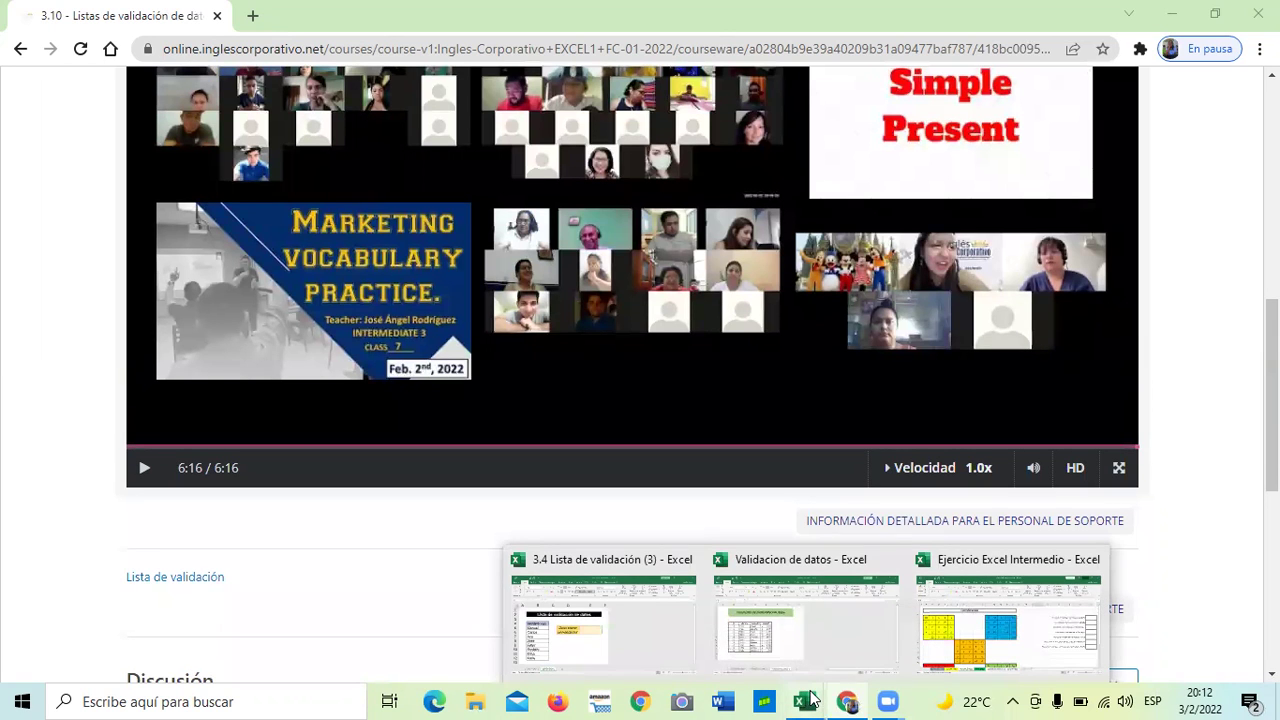
click(669, 644)
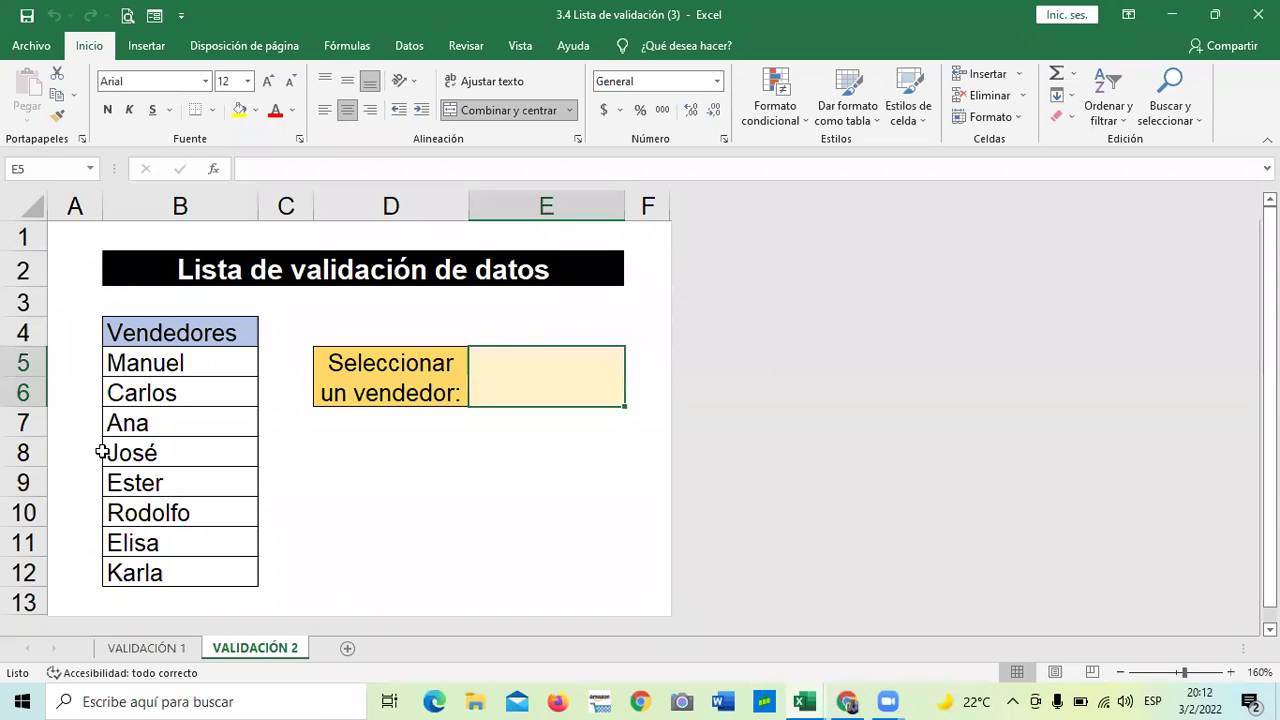
click(155, 648)
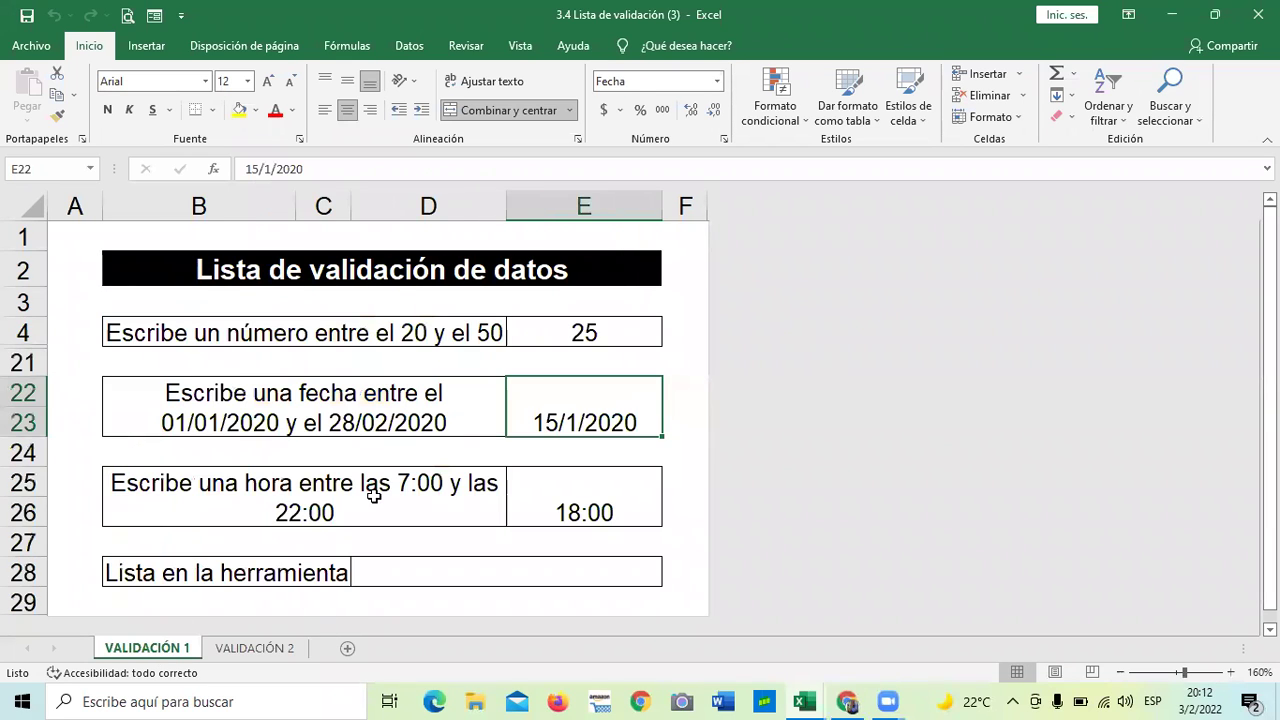
click(548, 338)
click(556, 436)
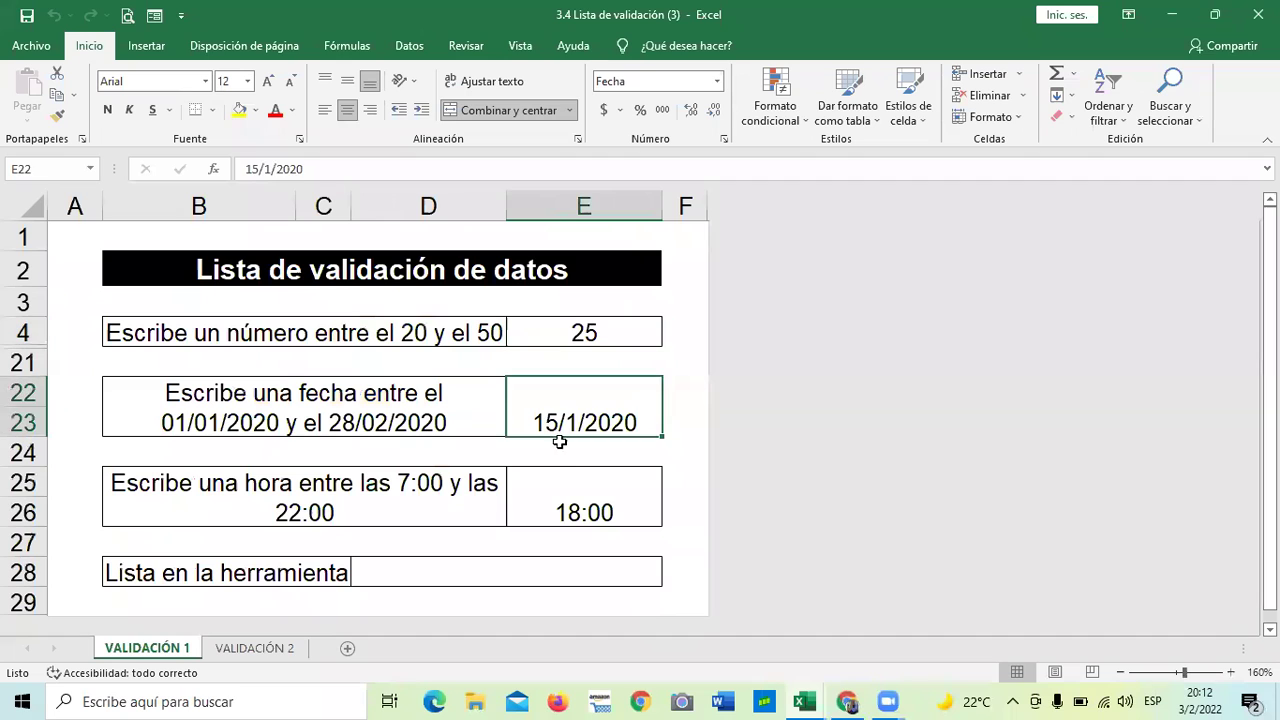
click(568, 505)
click(484, 576)
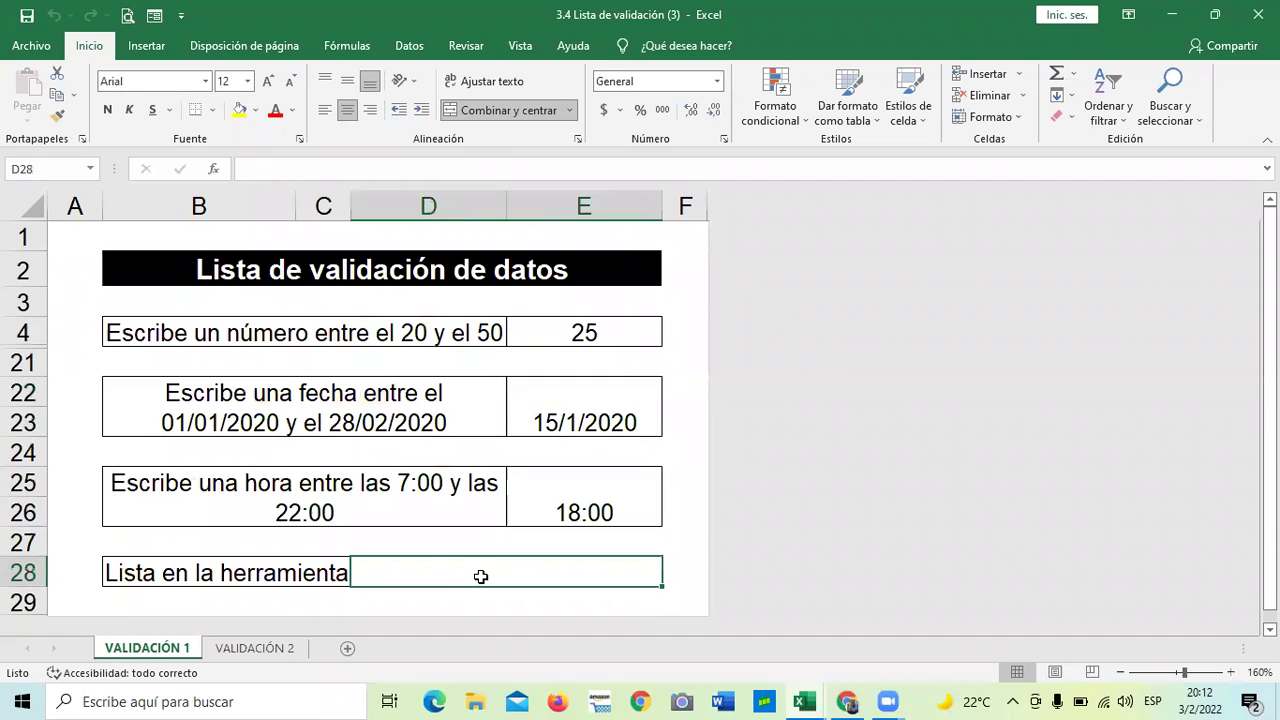
click(262, 649)
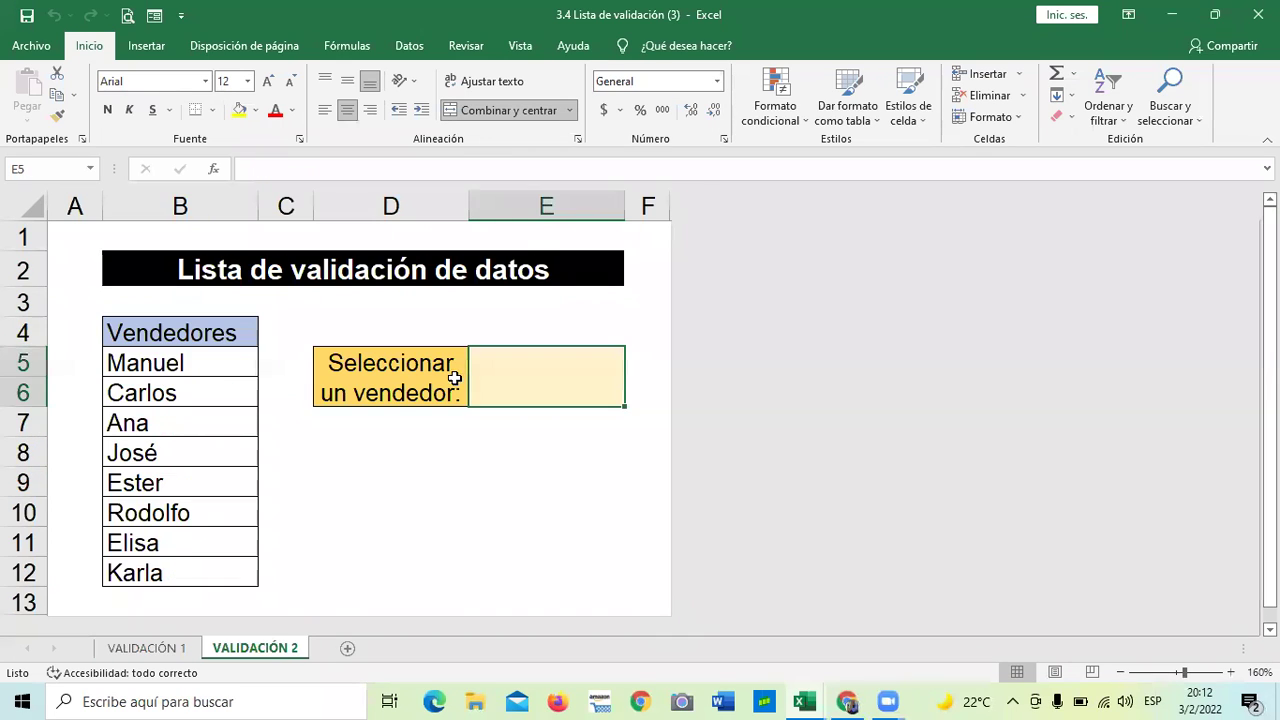
click(171, 650)
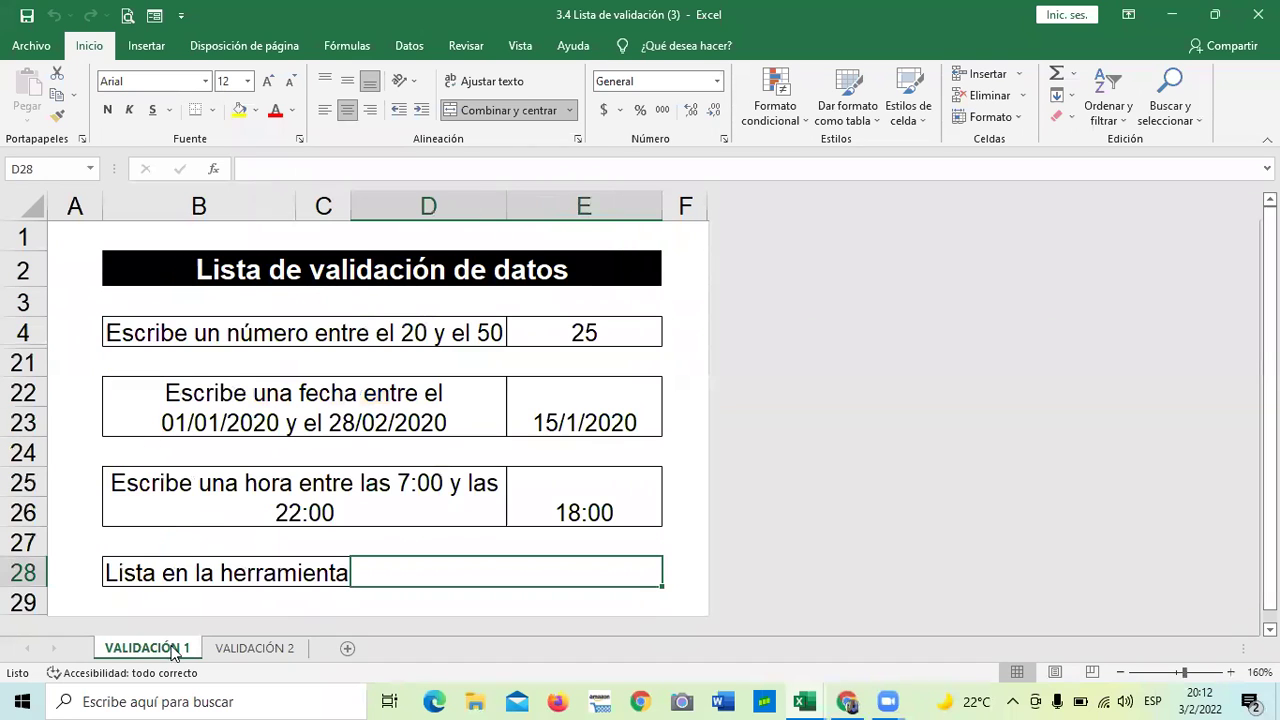
Try entering 60 in the number cell E4 to test its validation rule, and empty the cell.
click(614, 340)
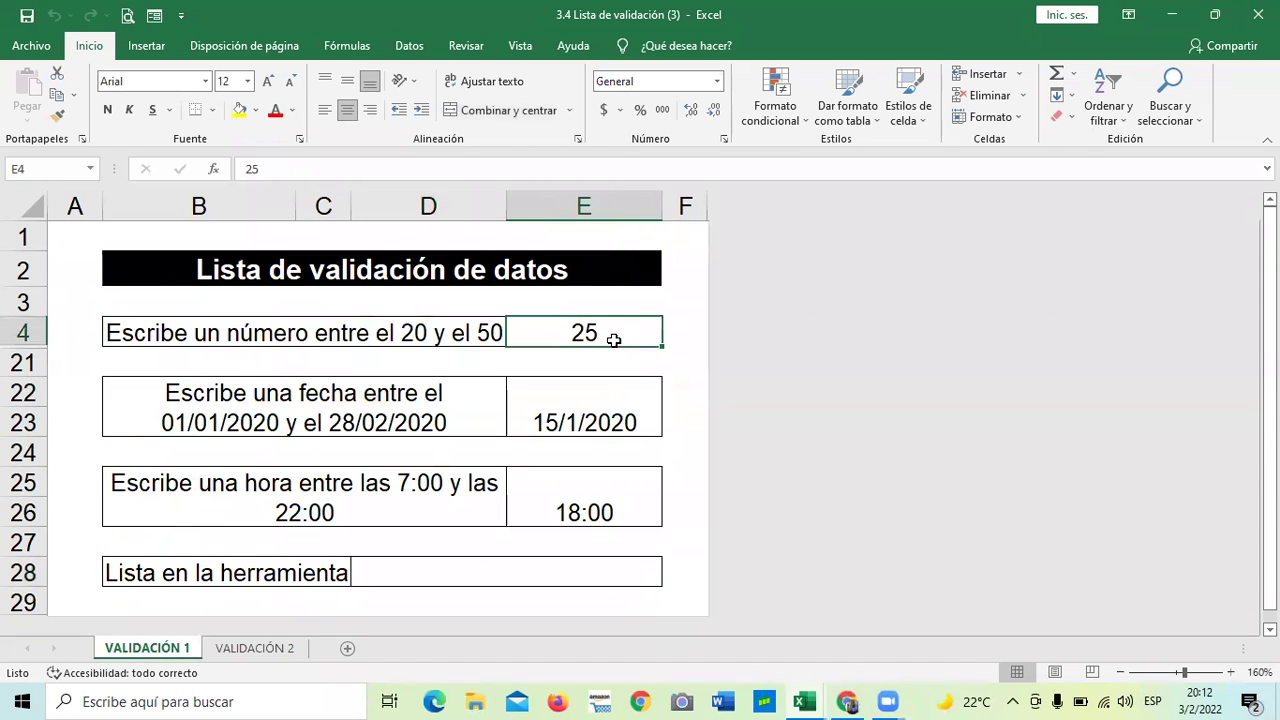
key(BackSpace)
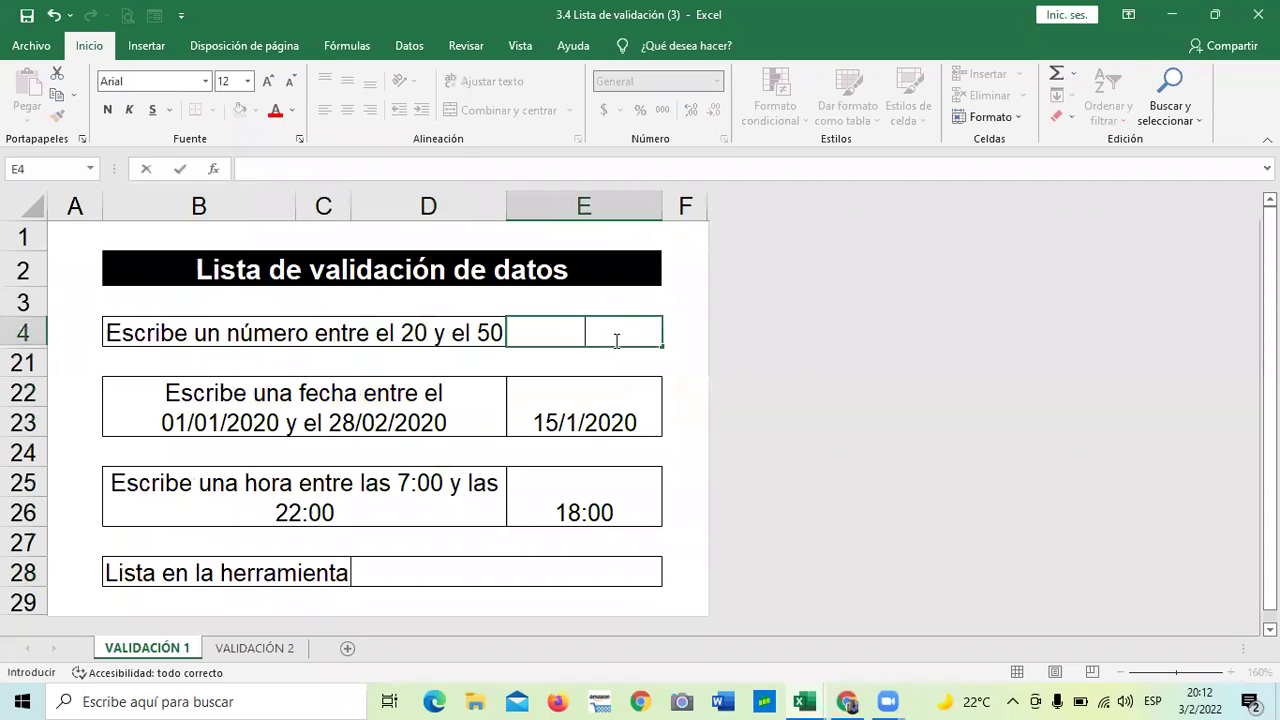
text(60)
key(Return)
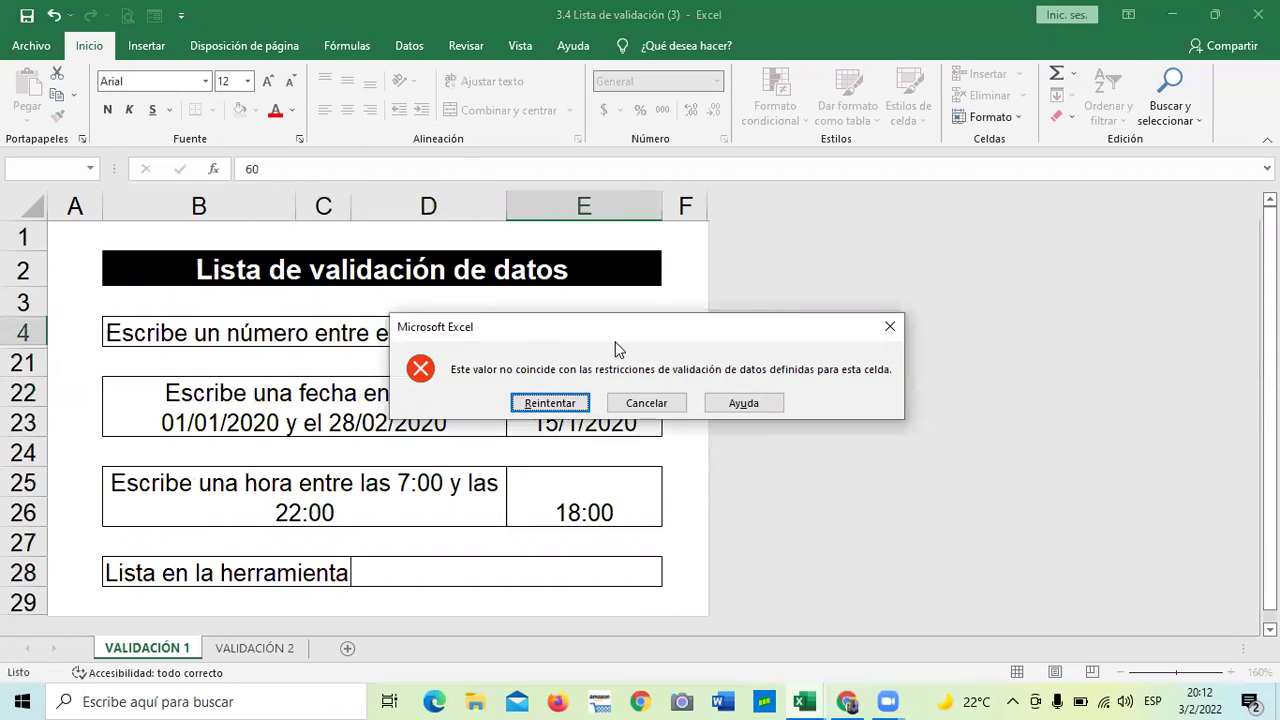
click(565, 404)
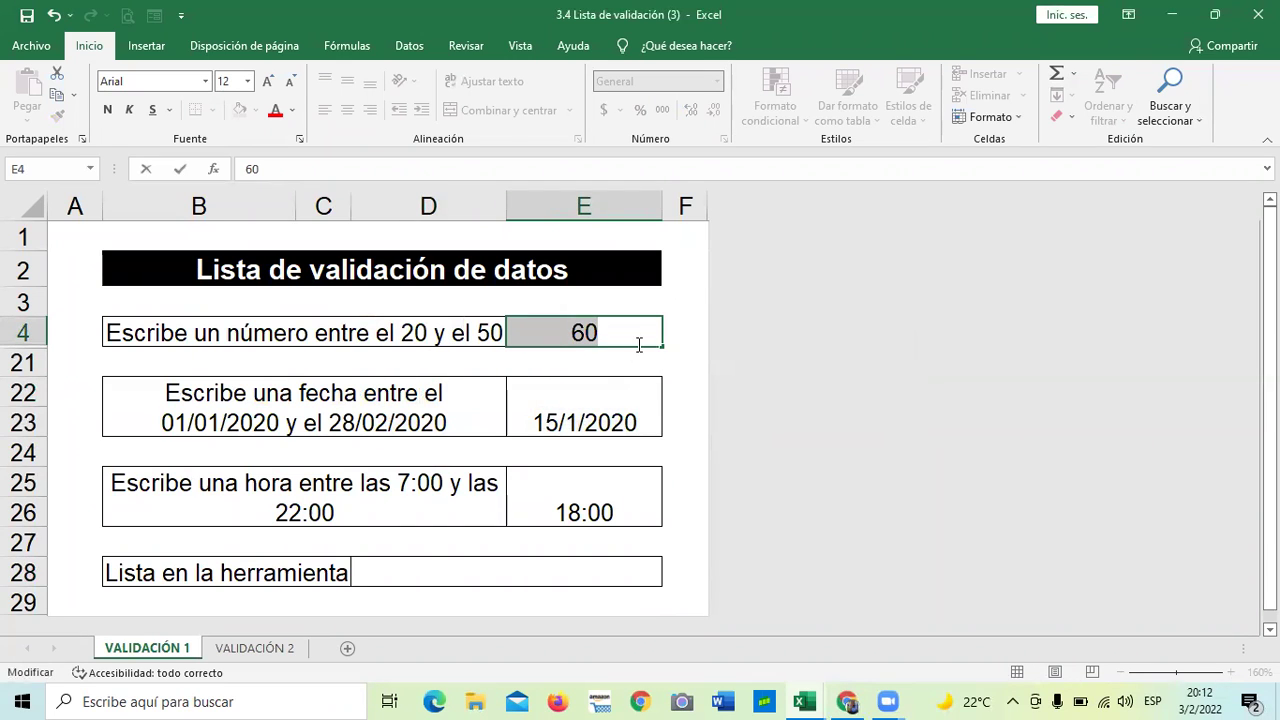
click(637, 345)
key(BackSpace)
key(BackSpace)
key(Return)
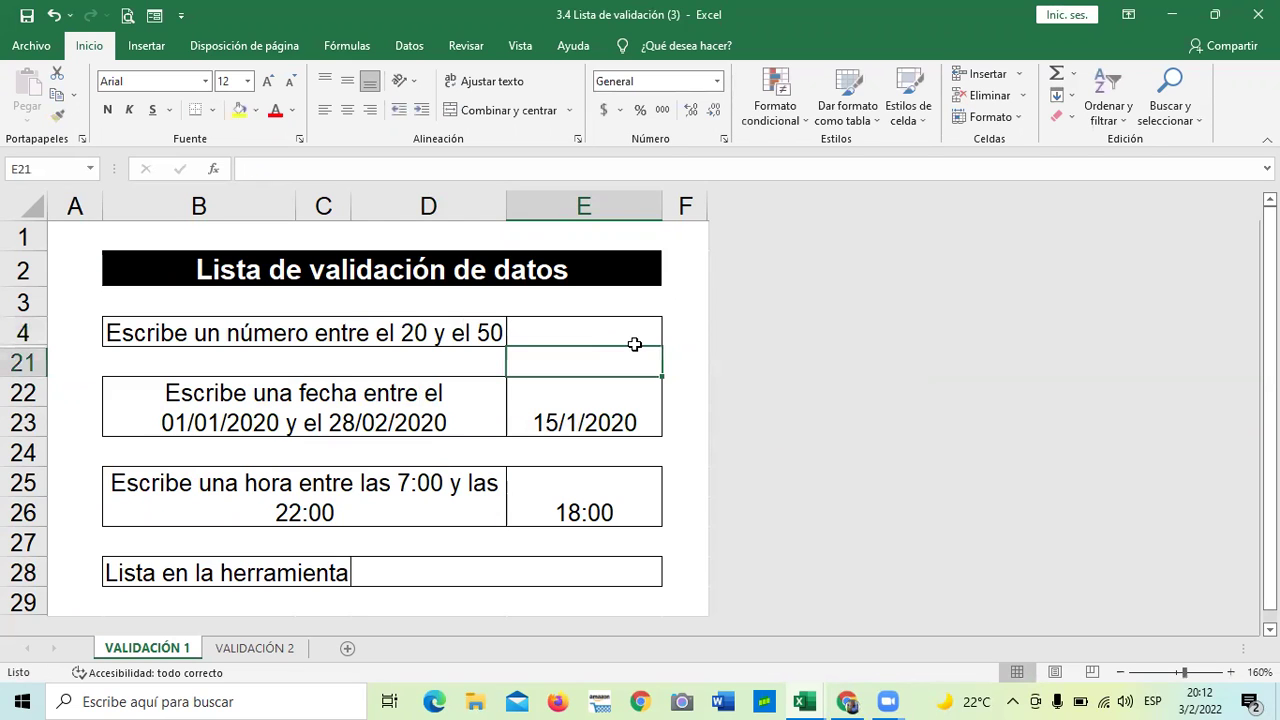
Clear all data validation settings from the number, date and time cells in E4:E26.
drag(574, 313, 588, 510)
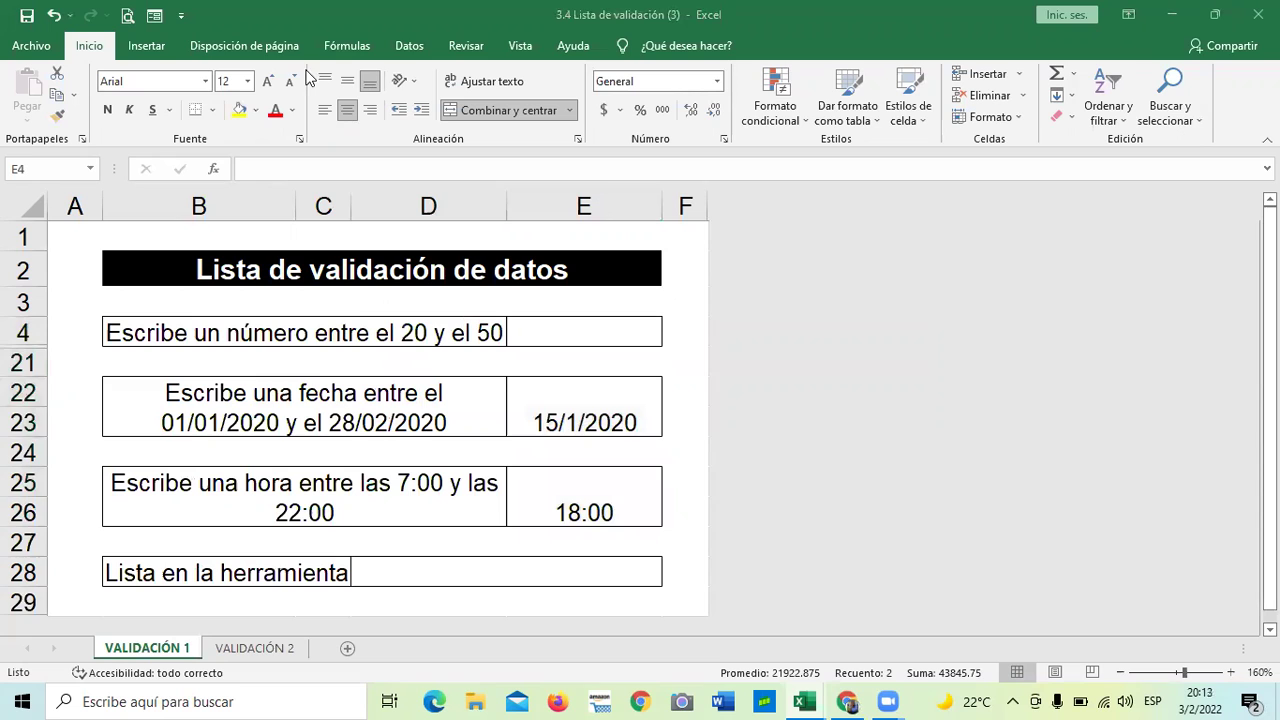
click(409, 46)
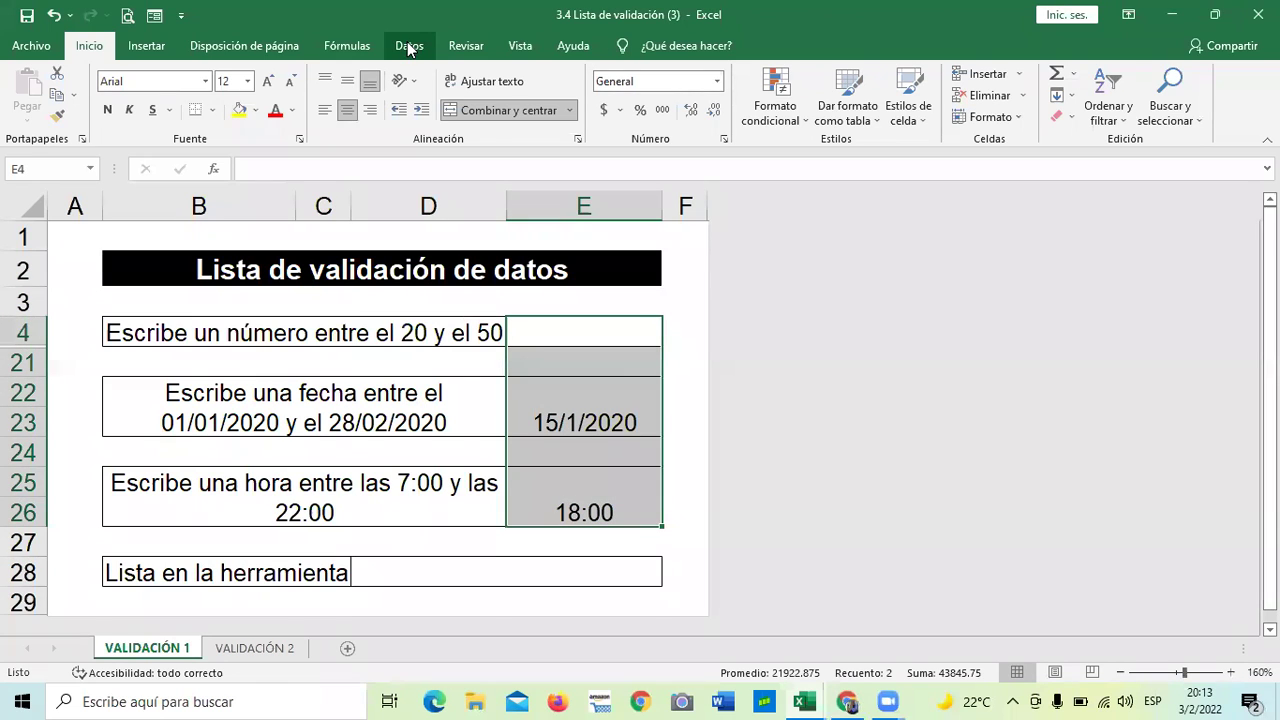
click(409, 46)
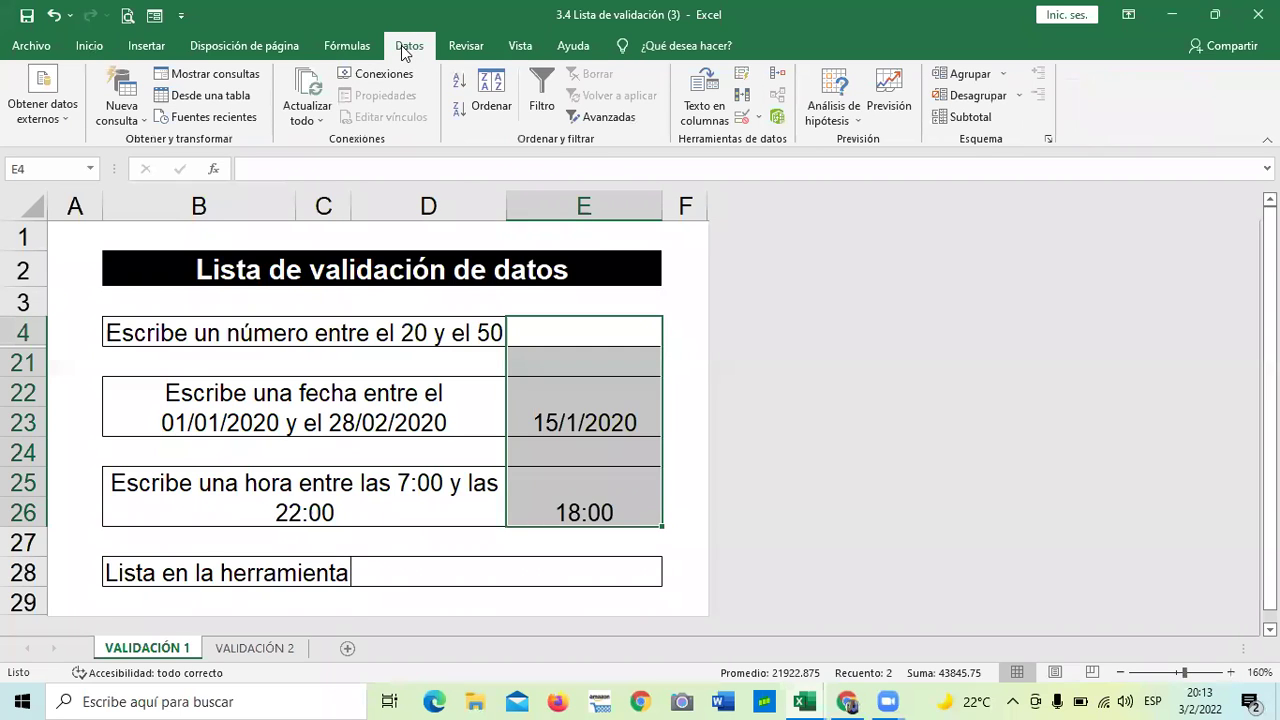
click(760, 118)
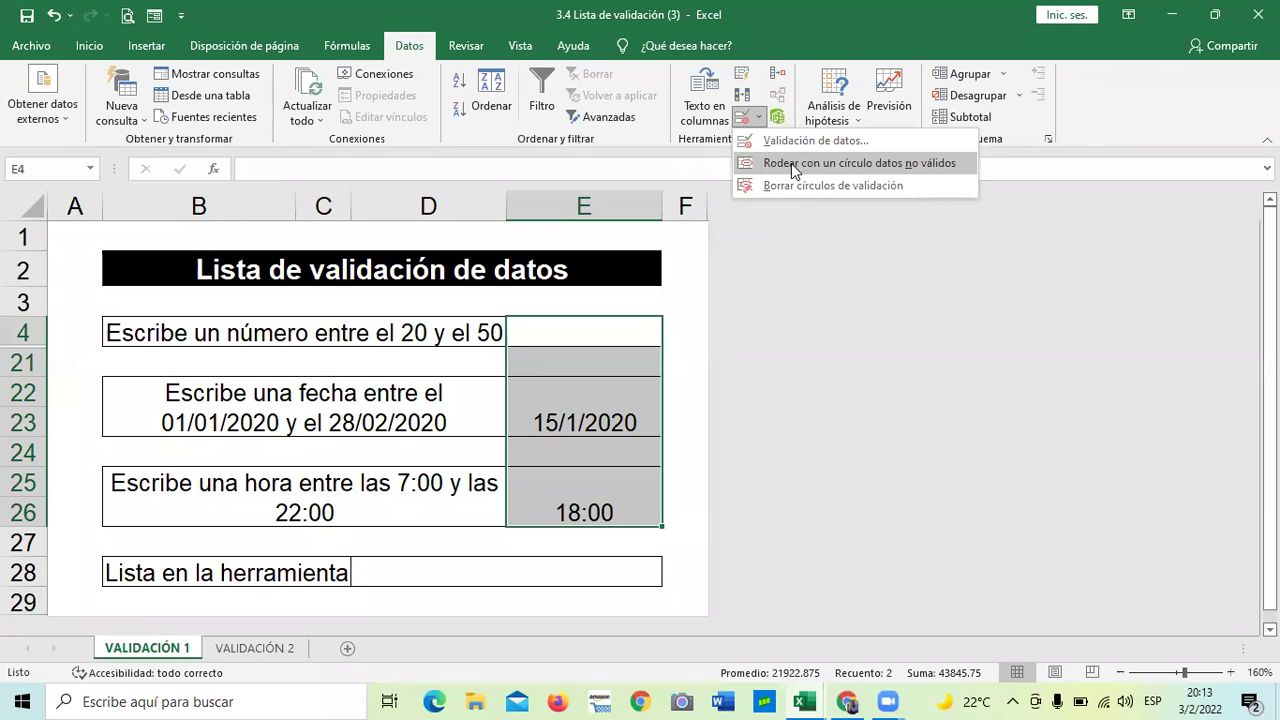
click(786, 139)
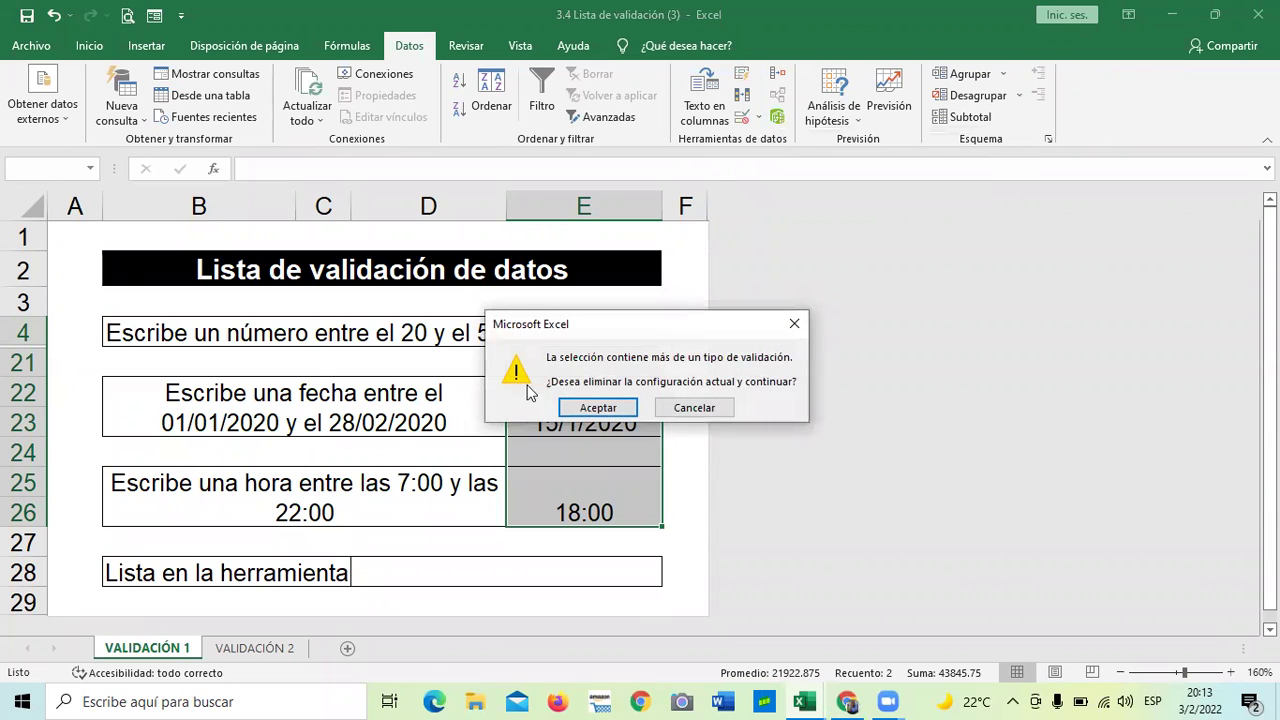
click(592, 402)
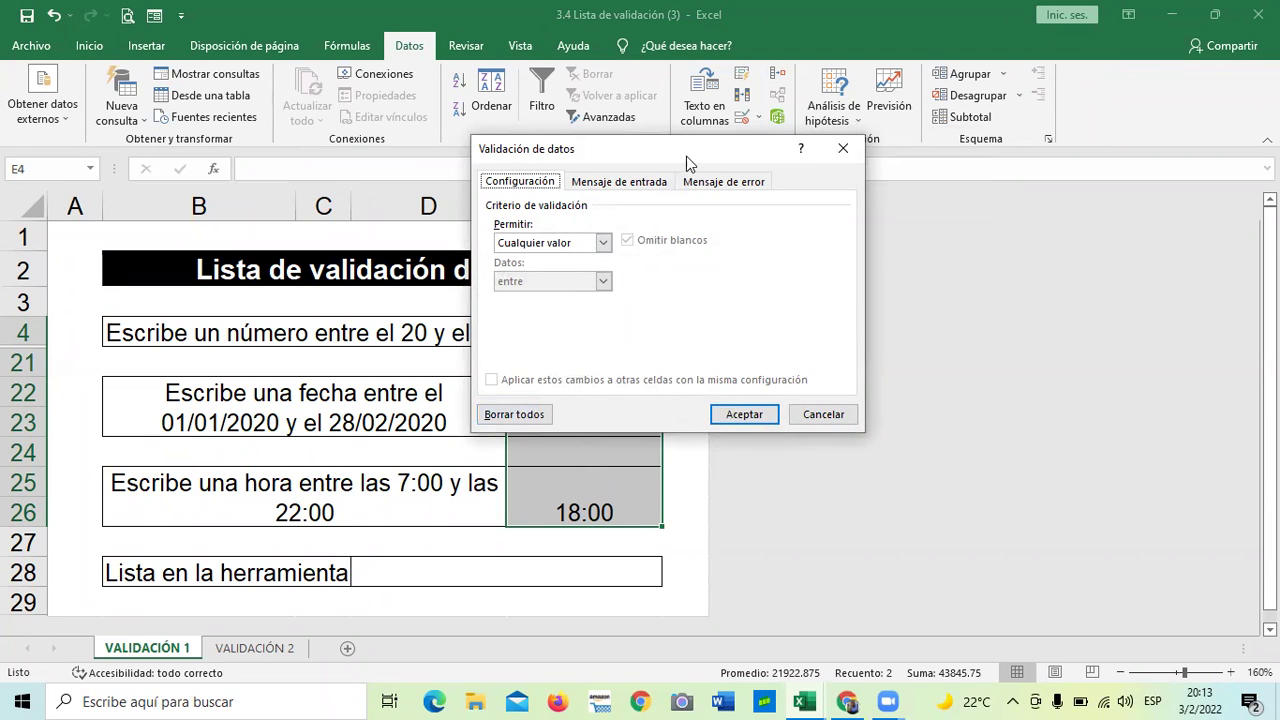
click(516, 422)
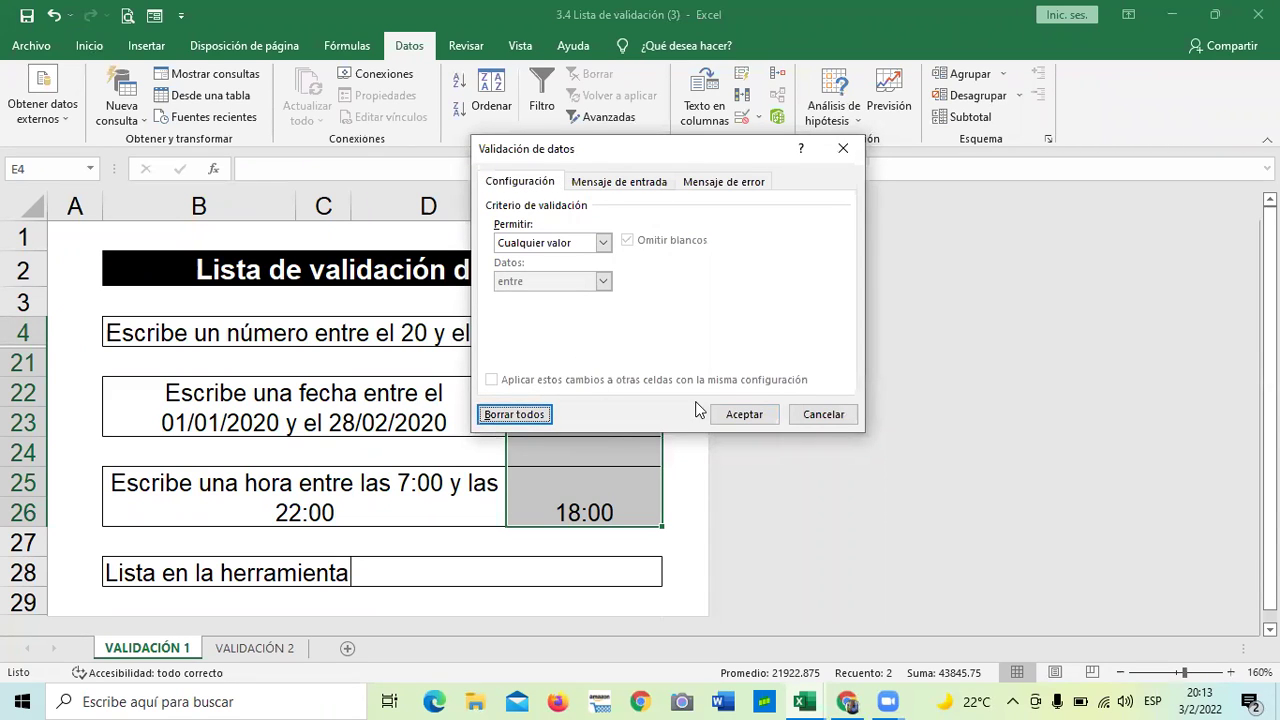
click(746, 414)
Enter 100 in cell E4 to test it without the 20-to-50 restriction.
click(597, 487)
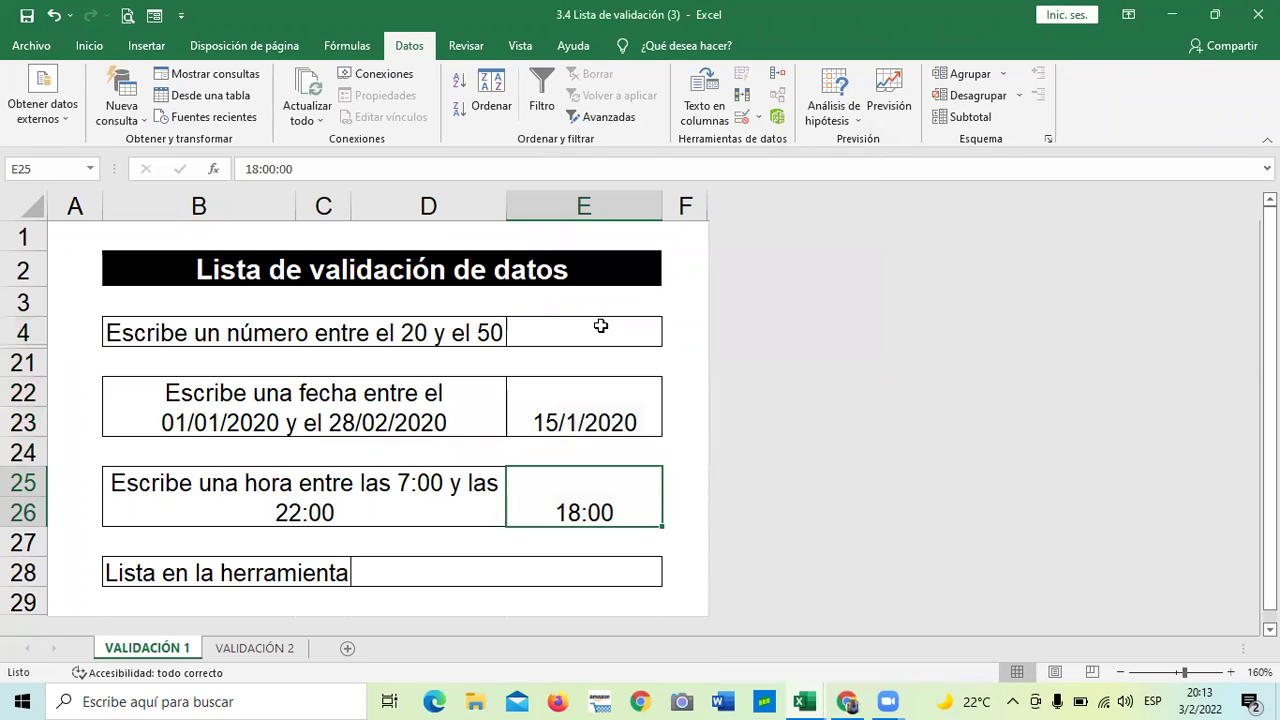
click(602, 326)
text(100)
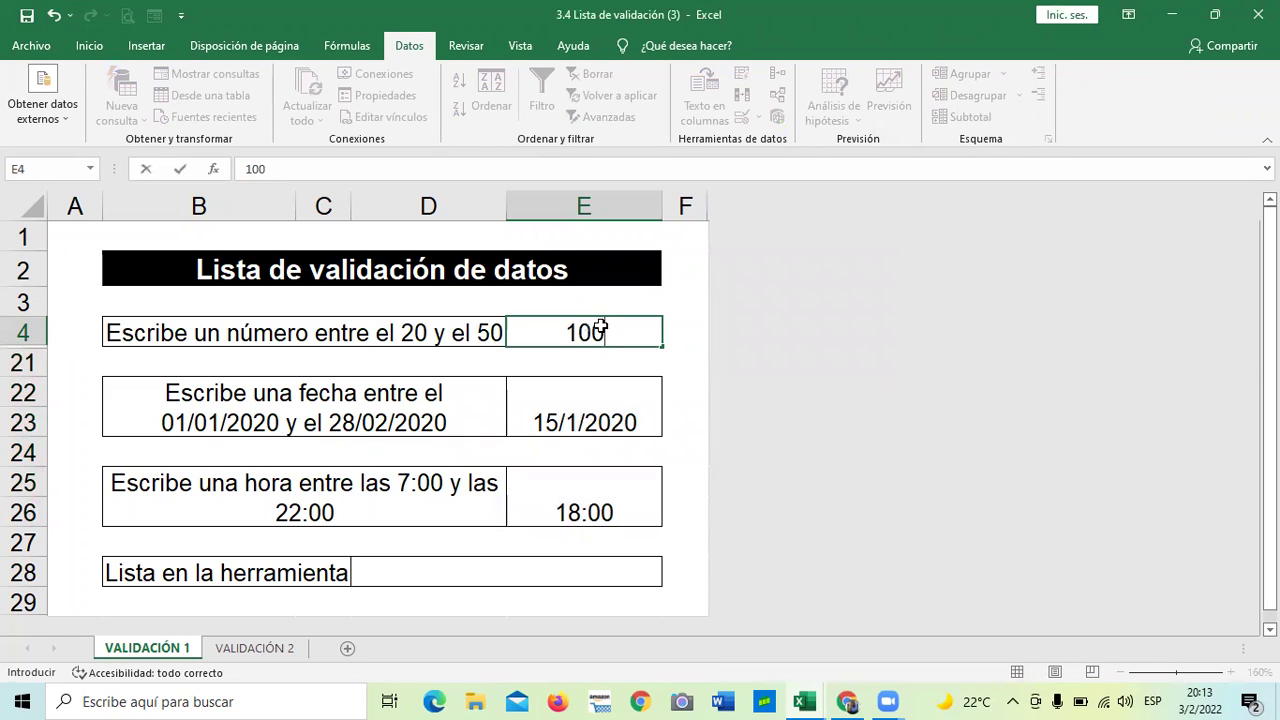
key(Return)
click(618, 441)
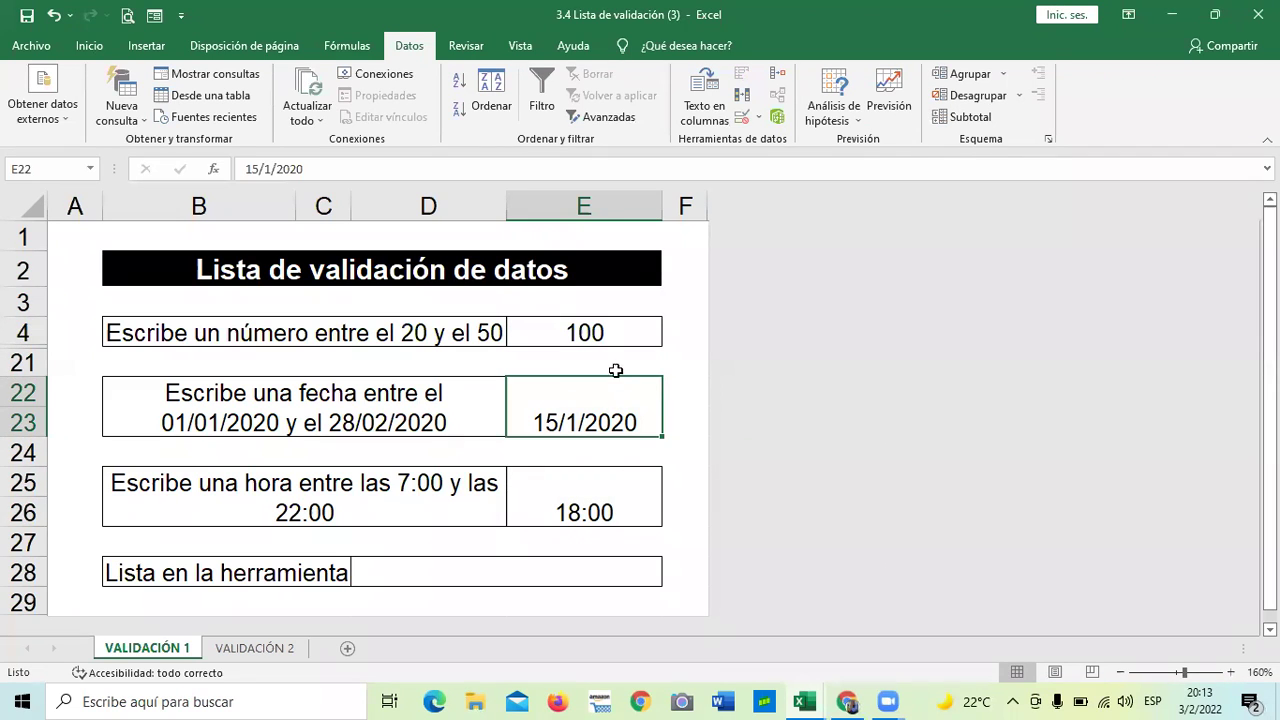
click(614, 301)
click(602, 335)
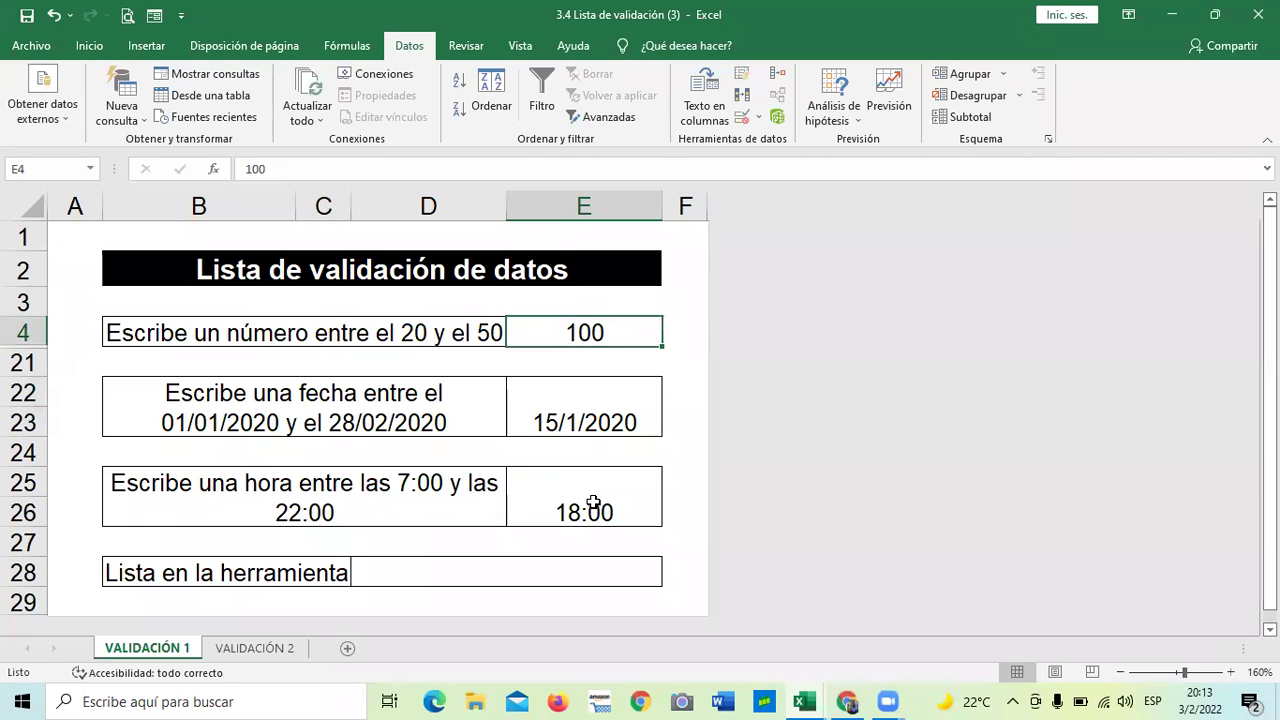
Delete the contents of the time cell E25, the date cell E22 and the number cell E4.
click(594, 502)
key(BackSpace)
click(542, 406)
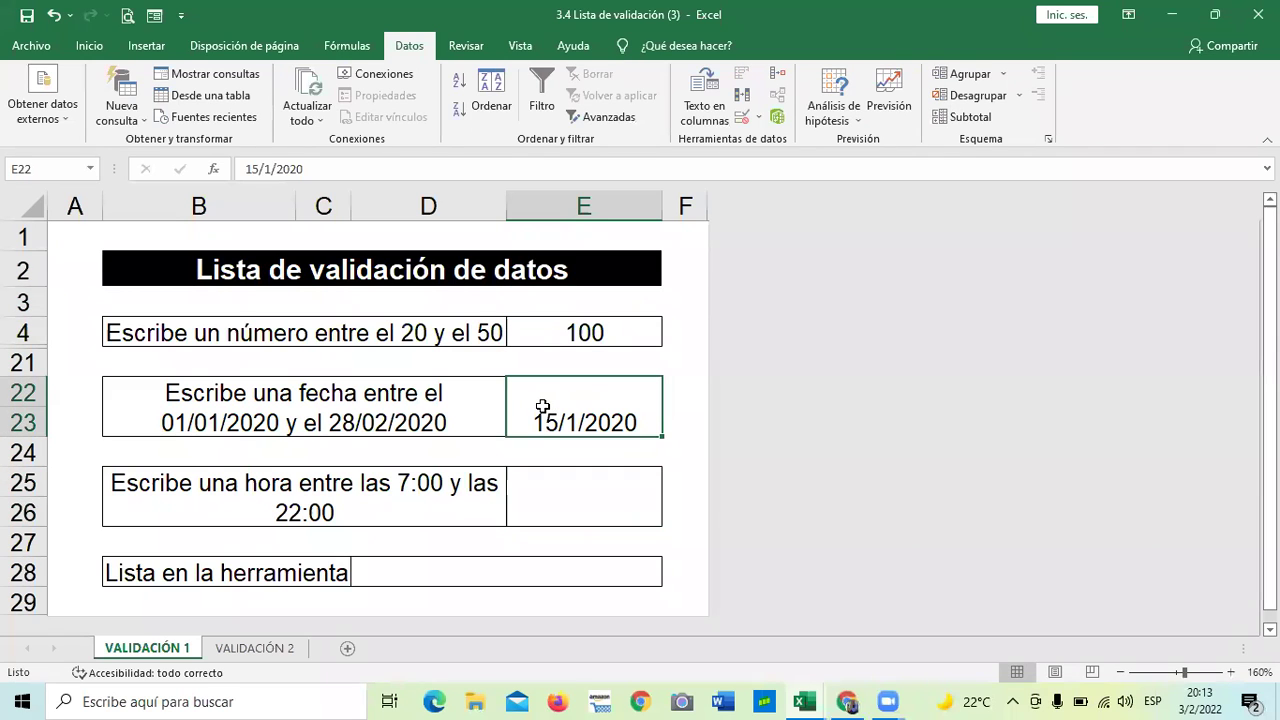
key(Delete)
click(578, 333)
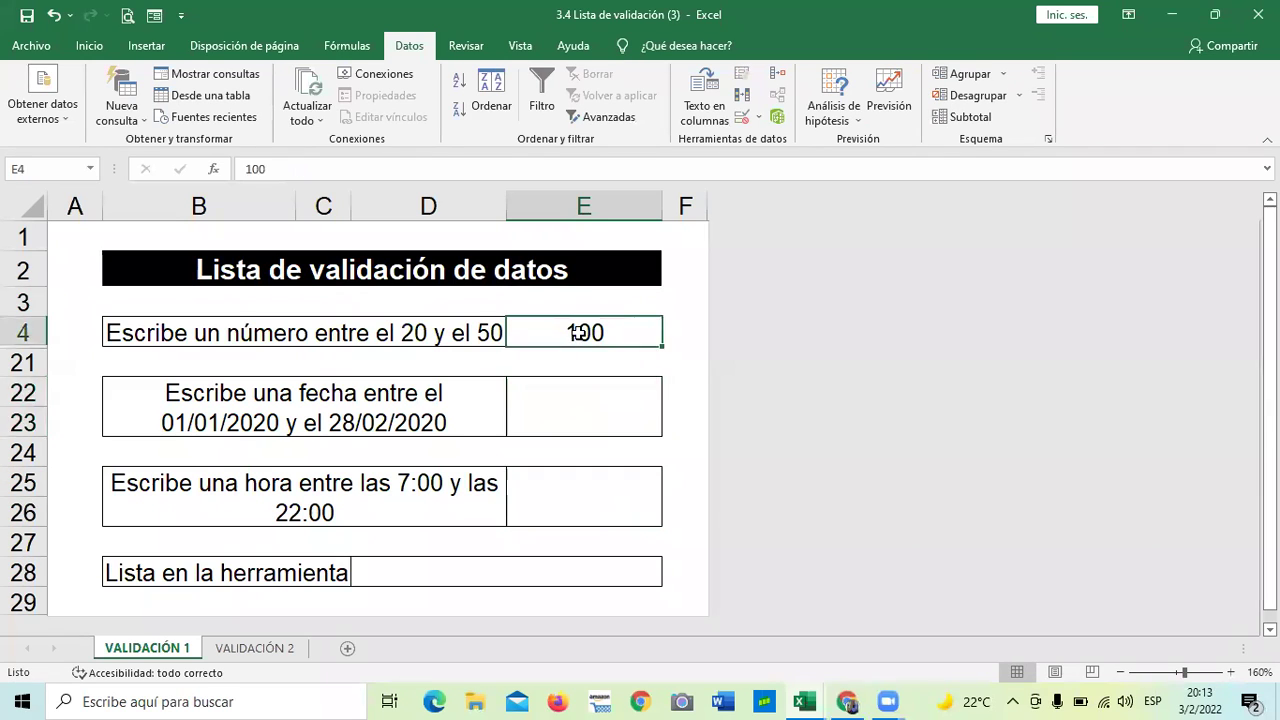
key(Delete)
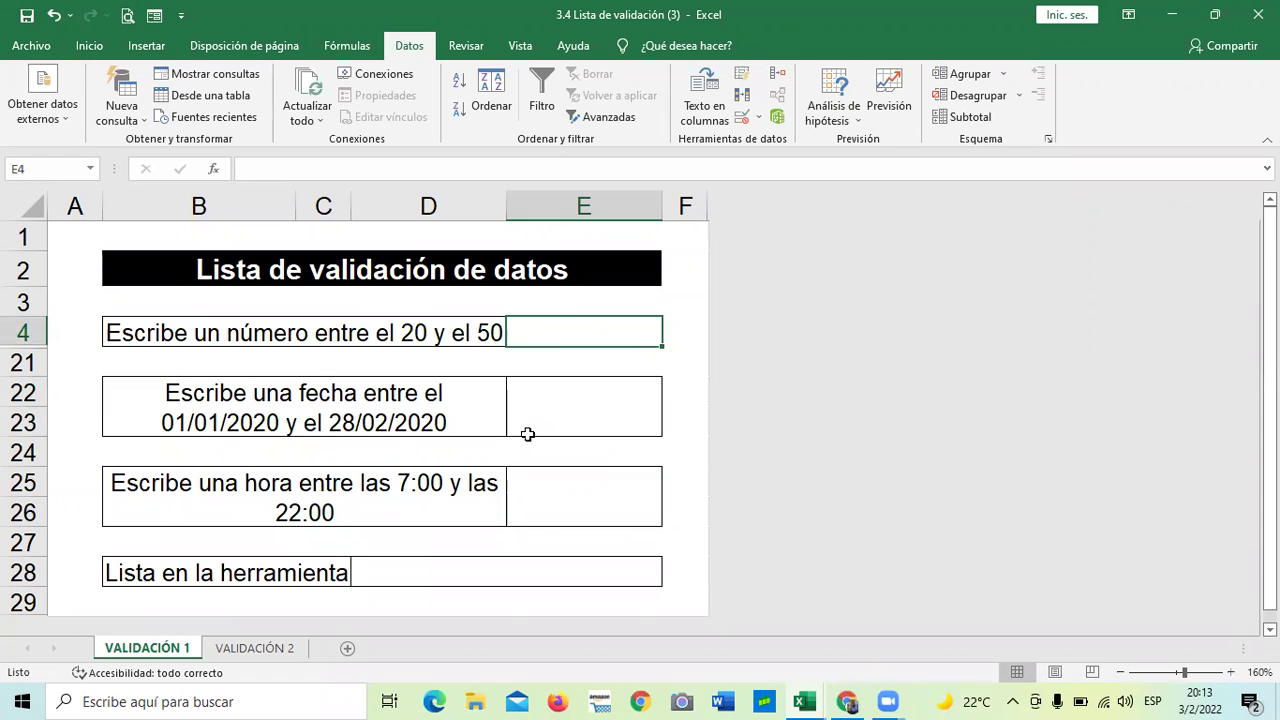
scroll(508, 442, down, 1)
scroll(507, 445, up, 1)
click(414, 480)
click(576, 338)
click(567, 427)
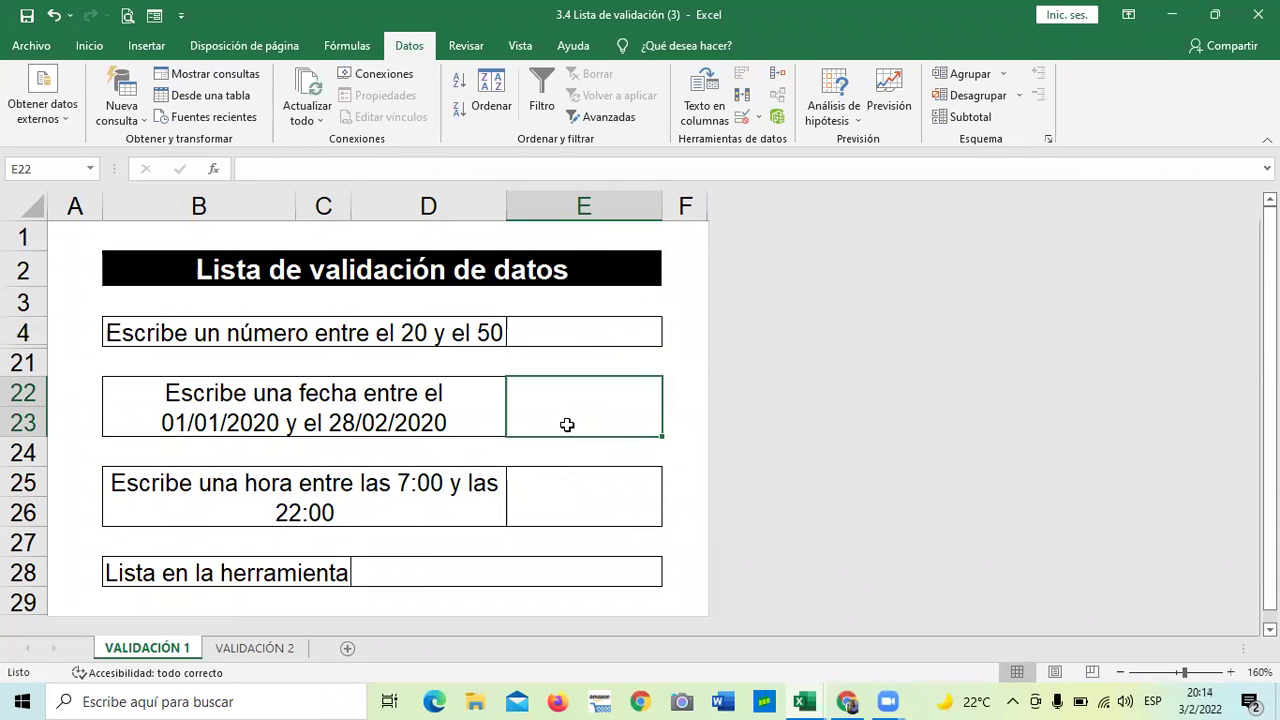
Open the data validation settings for the number cell E4, allow Número entero, and view the available comparison conditions.
click(580, 326)
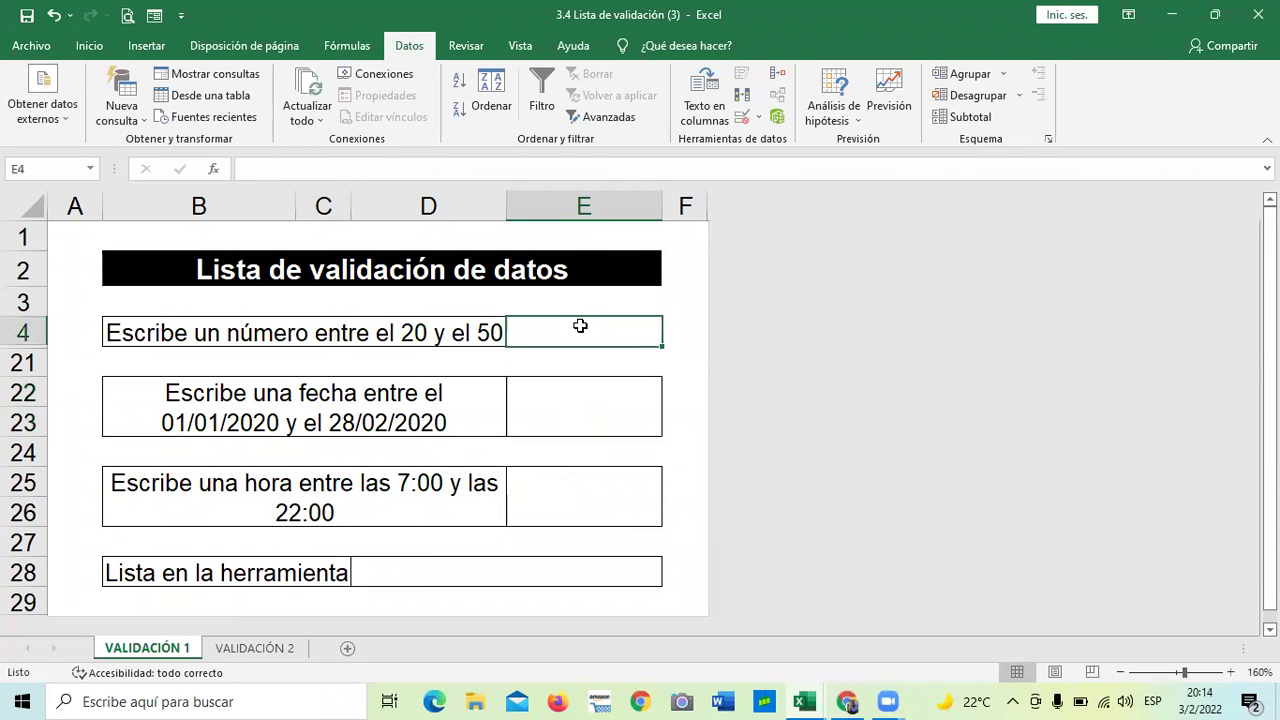
click(744, 118)
drag(726, 150, 822, 144)
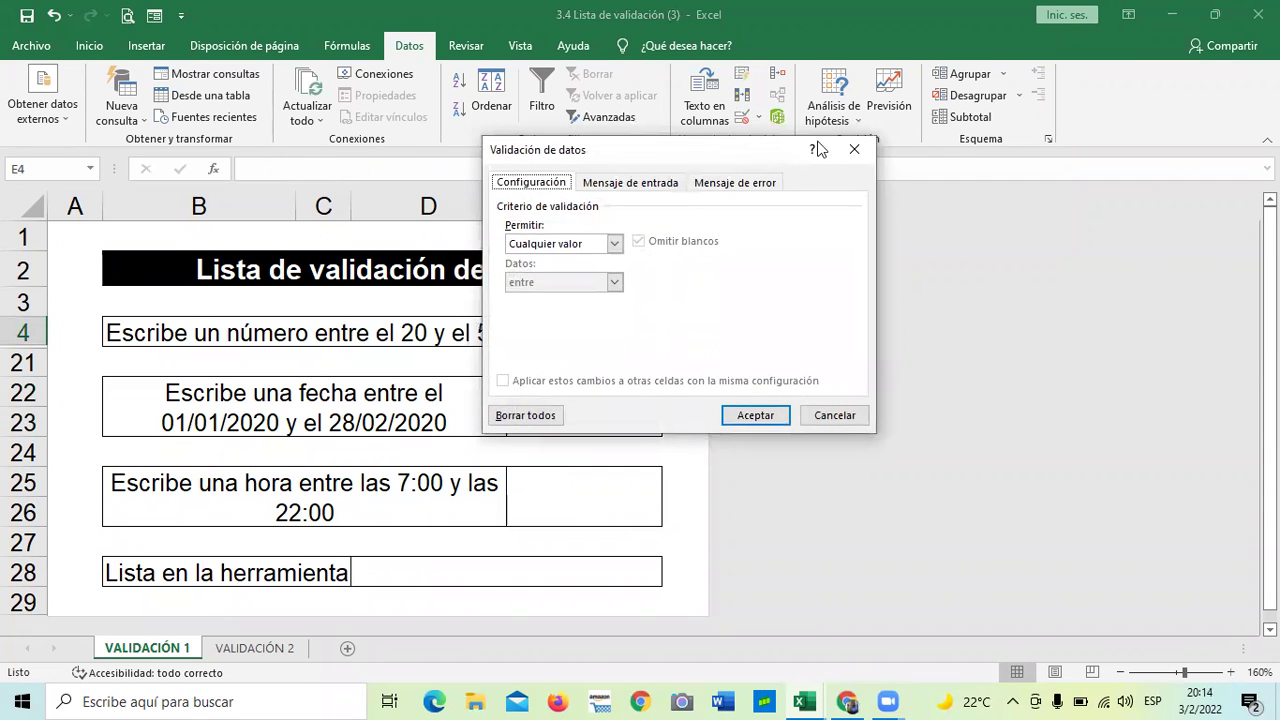
click(697, 236)
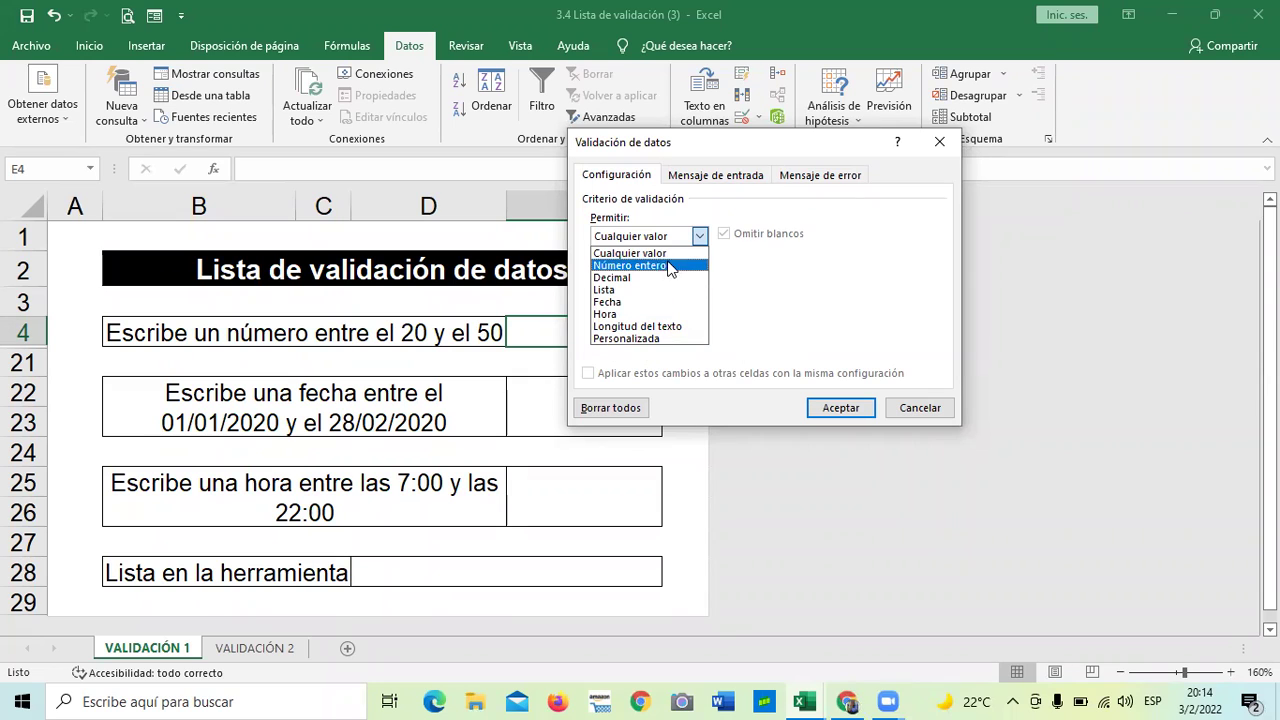
click(637, 266)
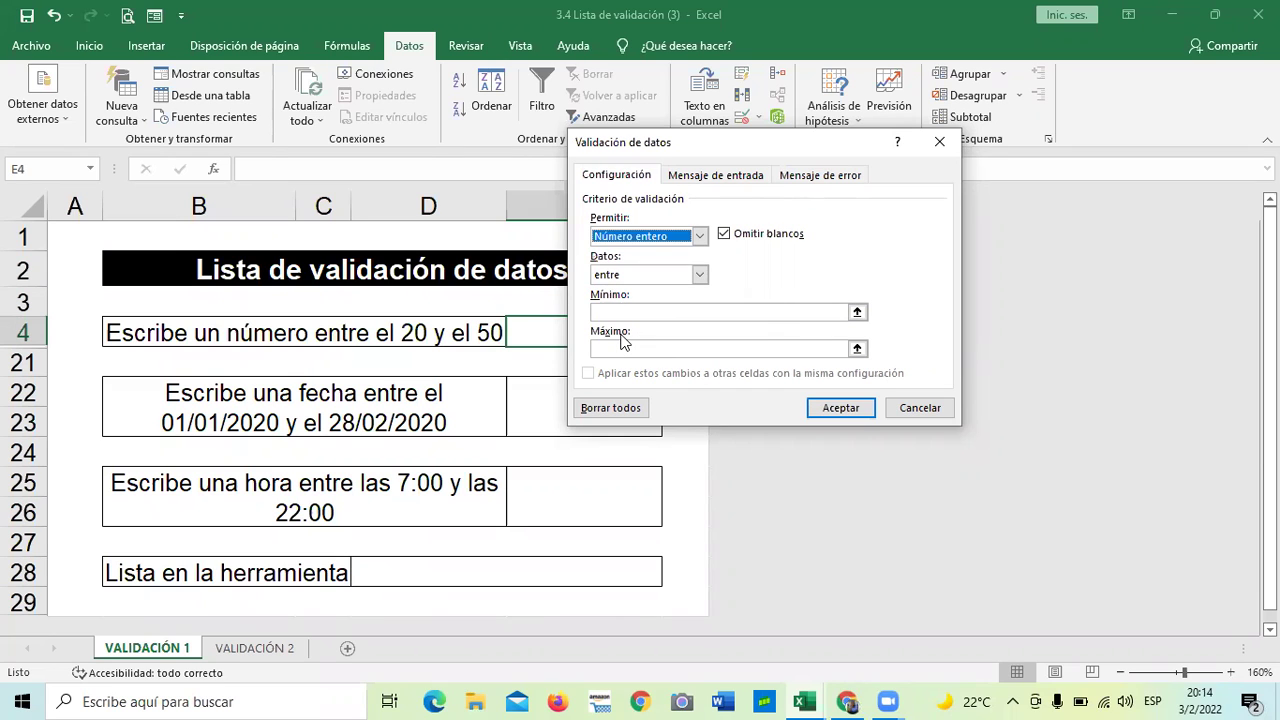
click(699, 274)
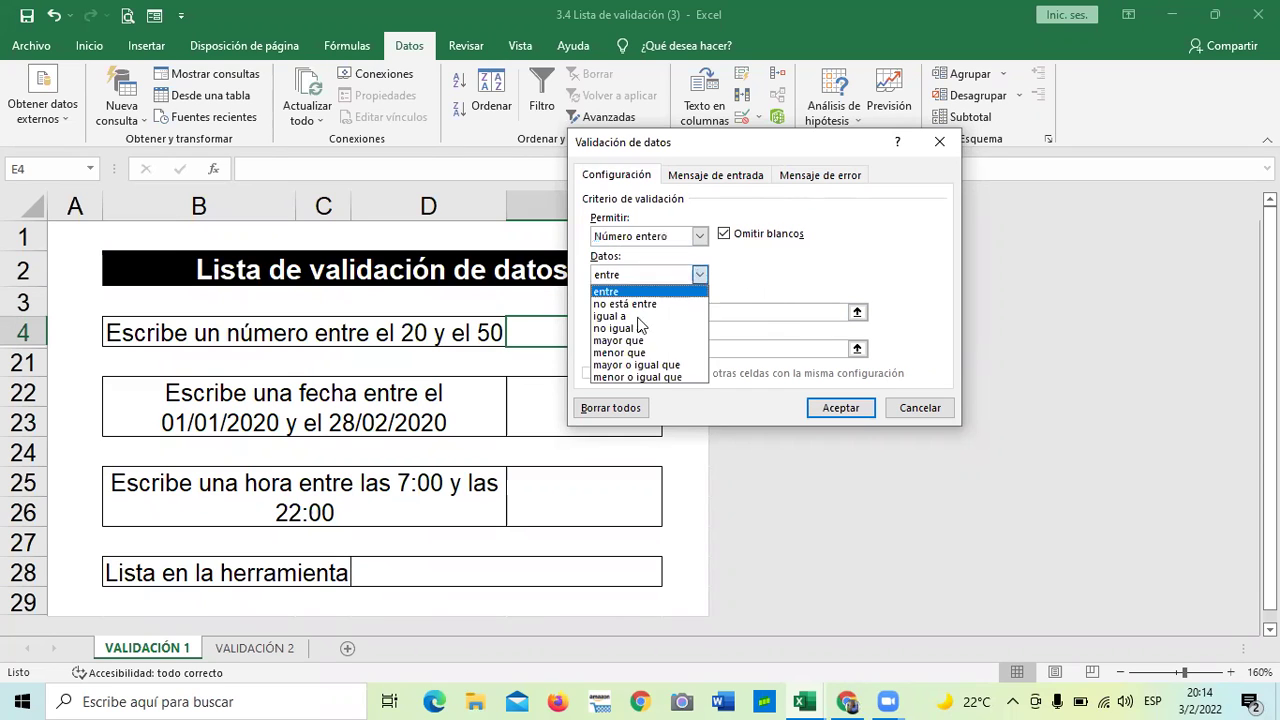
Try the Personalizada and Lista criteria in the validation rule for cell E4 to compare the settings each one needs.
click(699, 237)
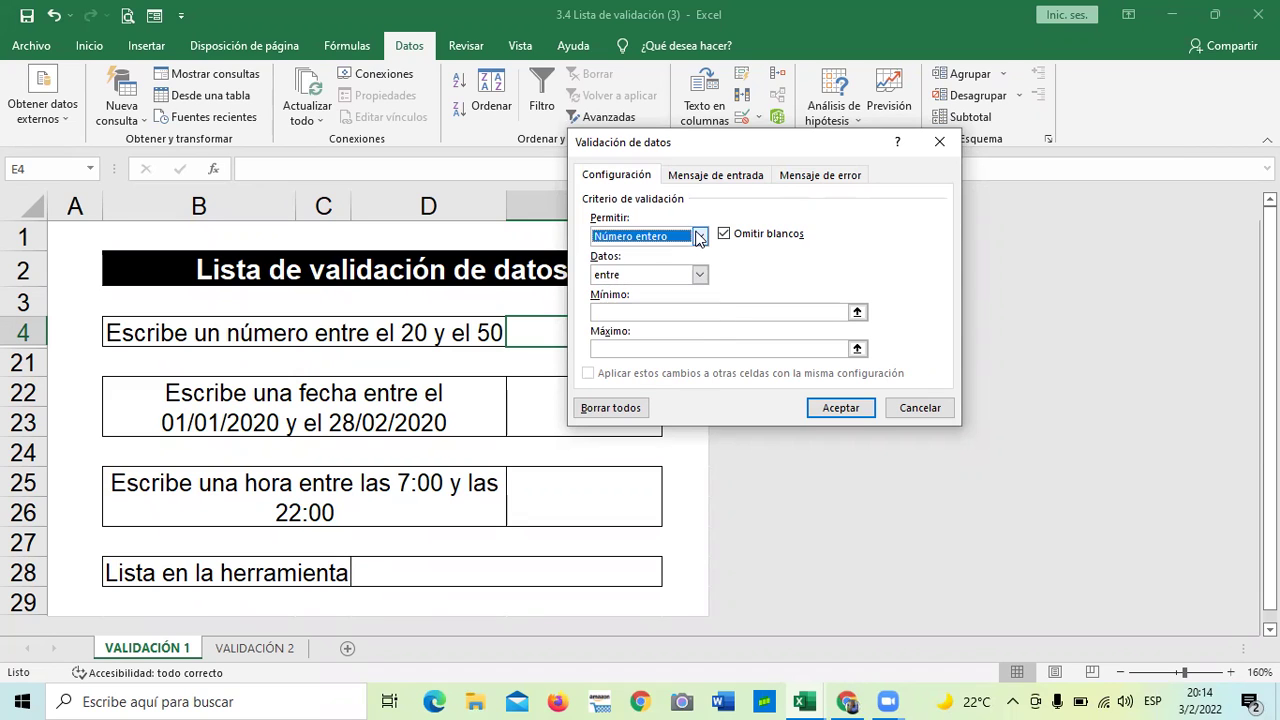
click(699, 237)
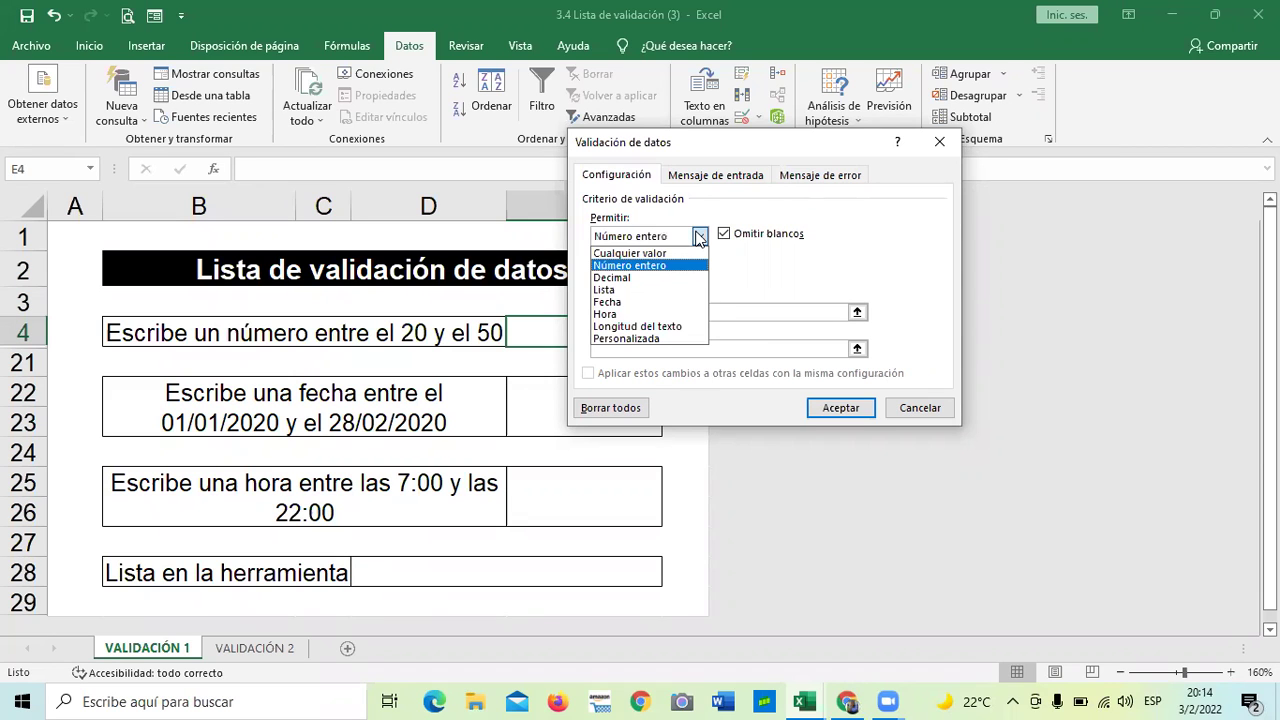
click(630, 338)
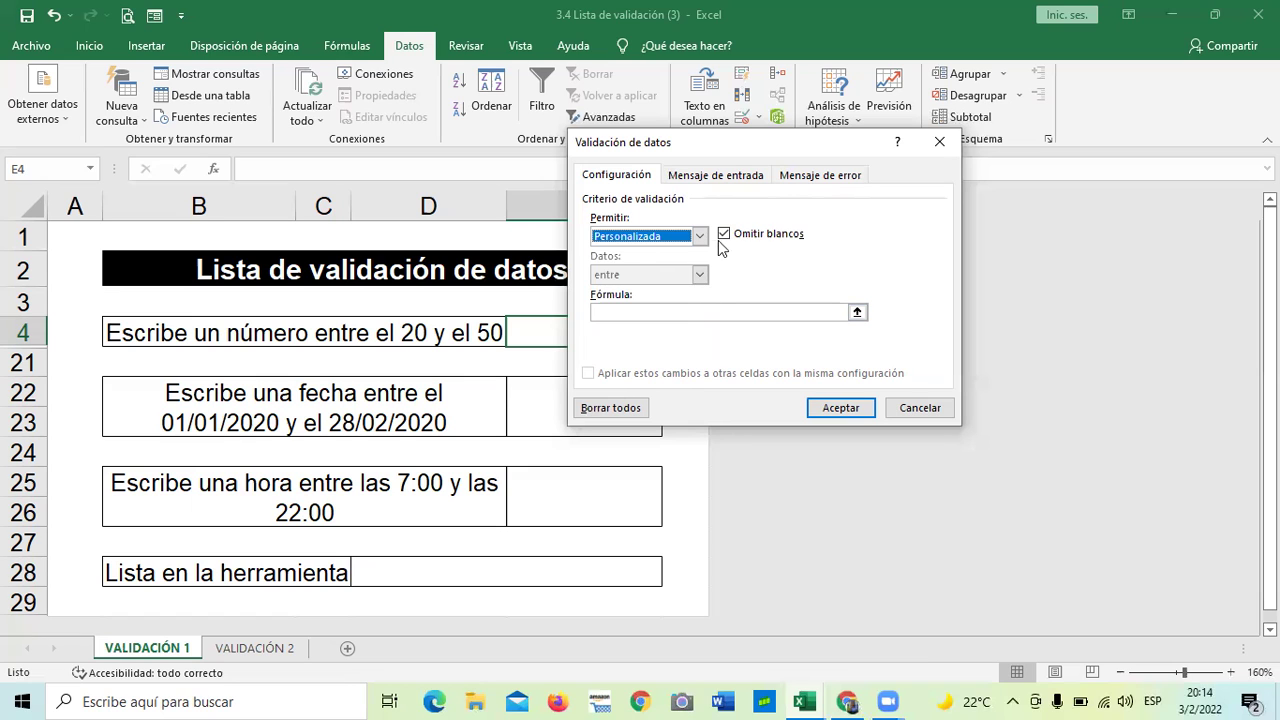
click(699, 236)
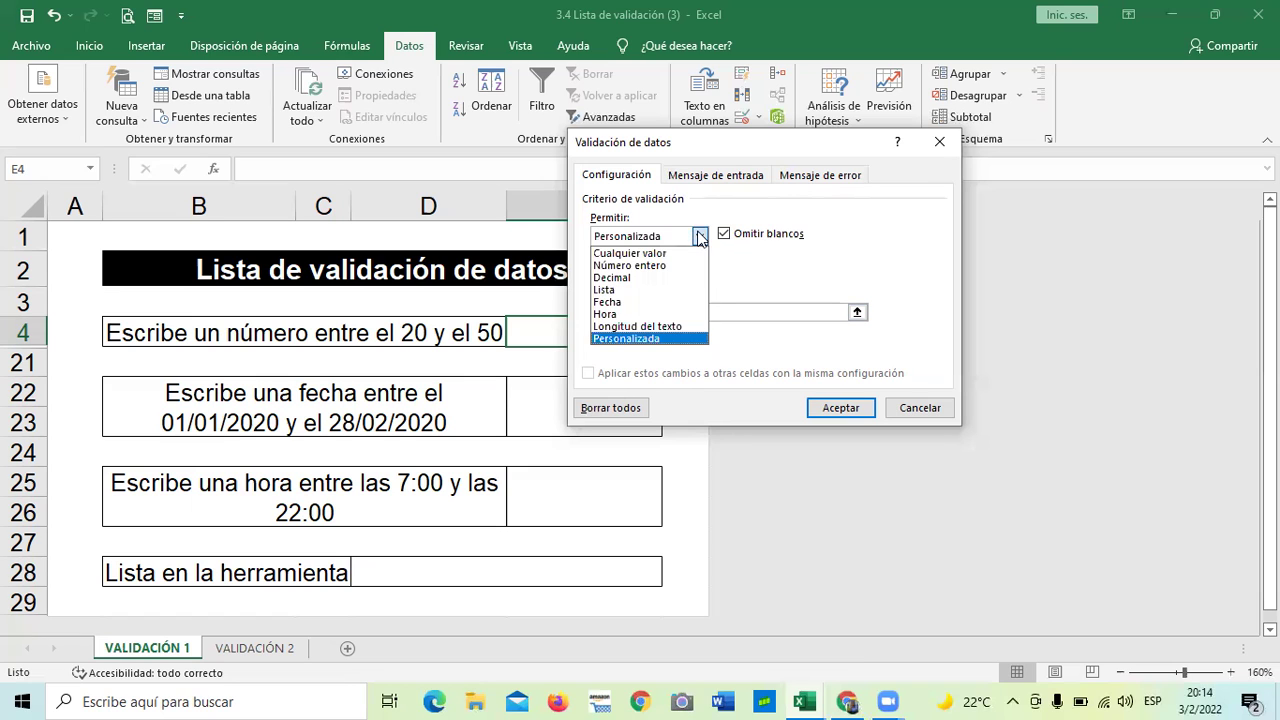
click(628, 289)
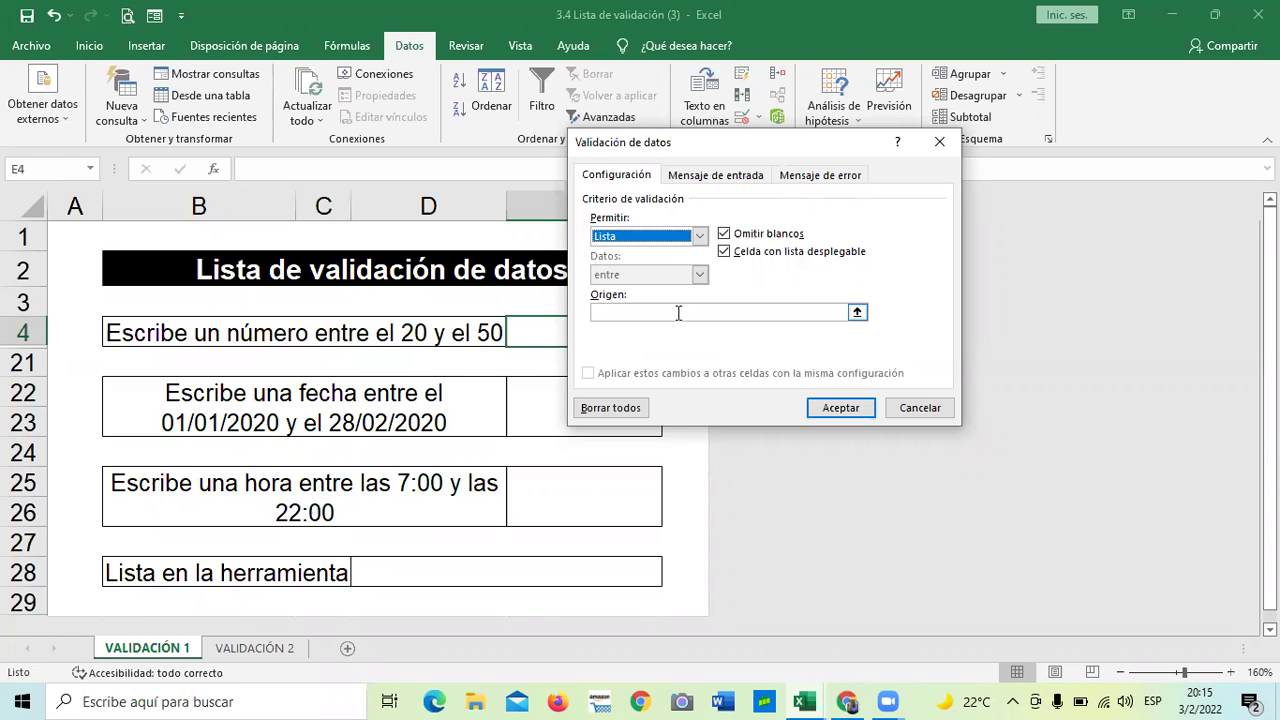
click(678, 313)
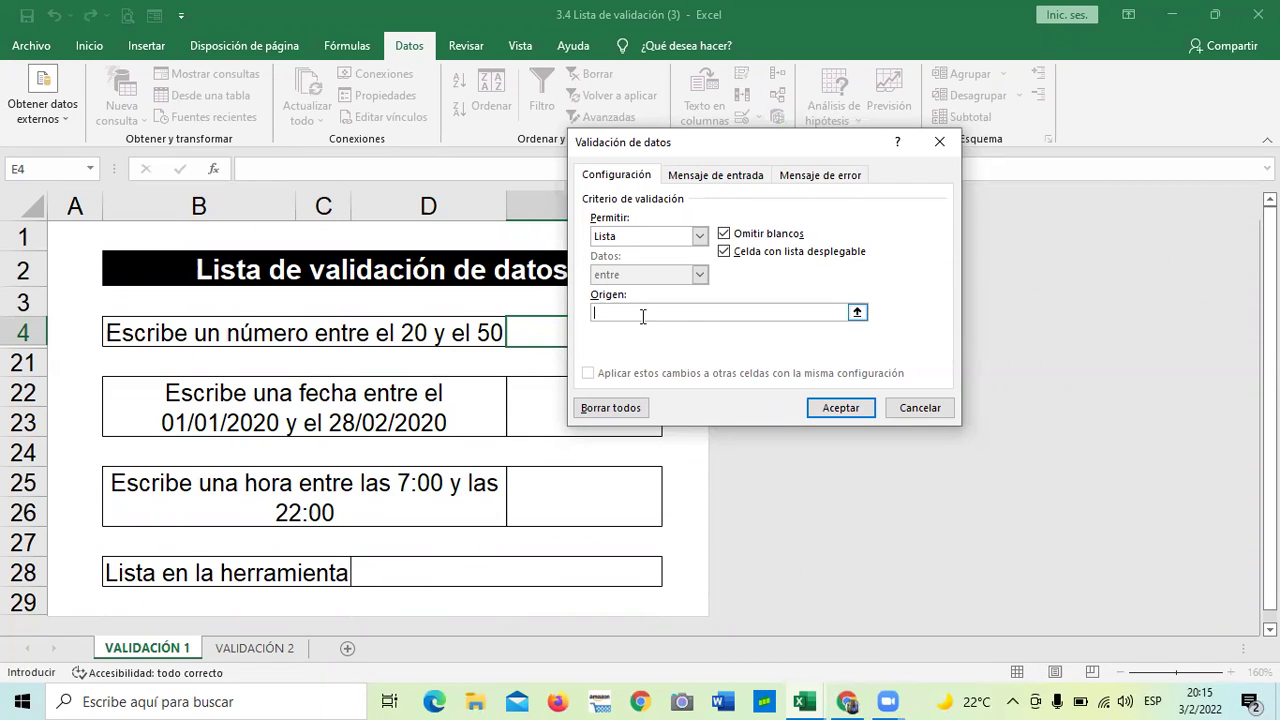
Restrict cell E4 to a Número entero between a minimum of 20 and a maximum of 50.
click(699, 237)
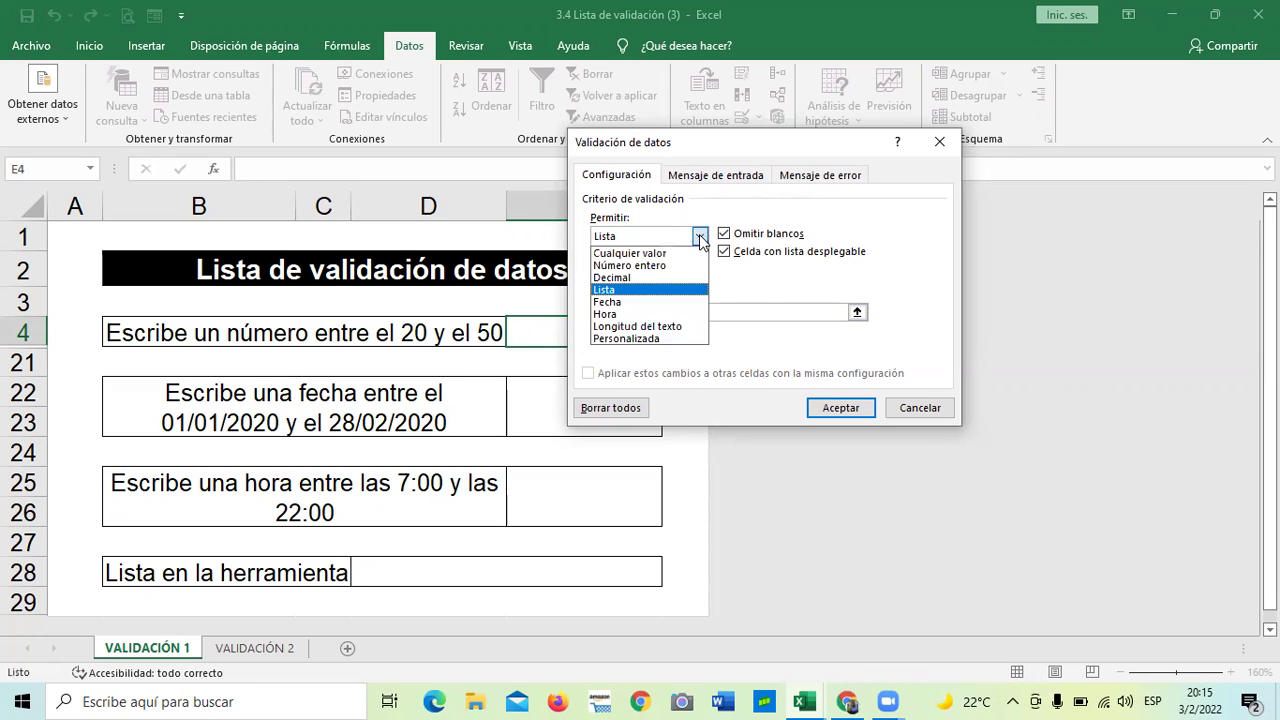
click(645, 265)
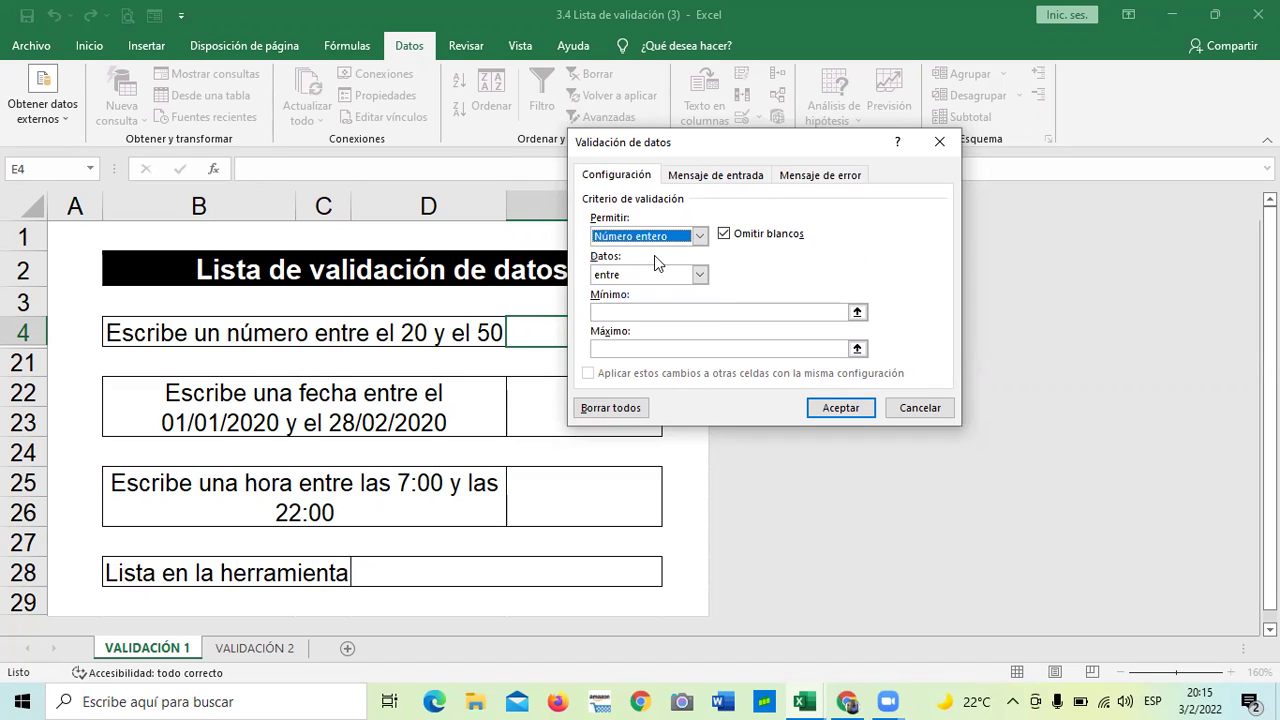
click(659, 312)
text(20)
click(645, 347)
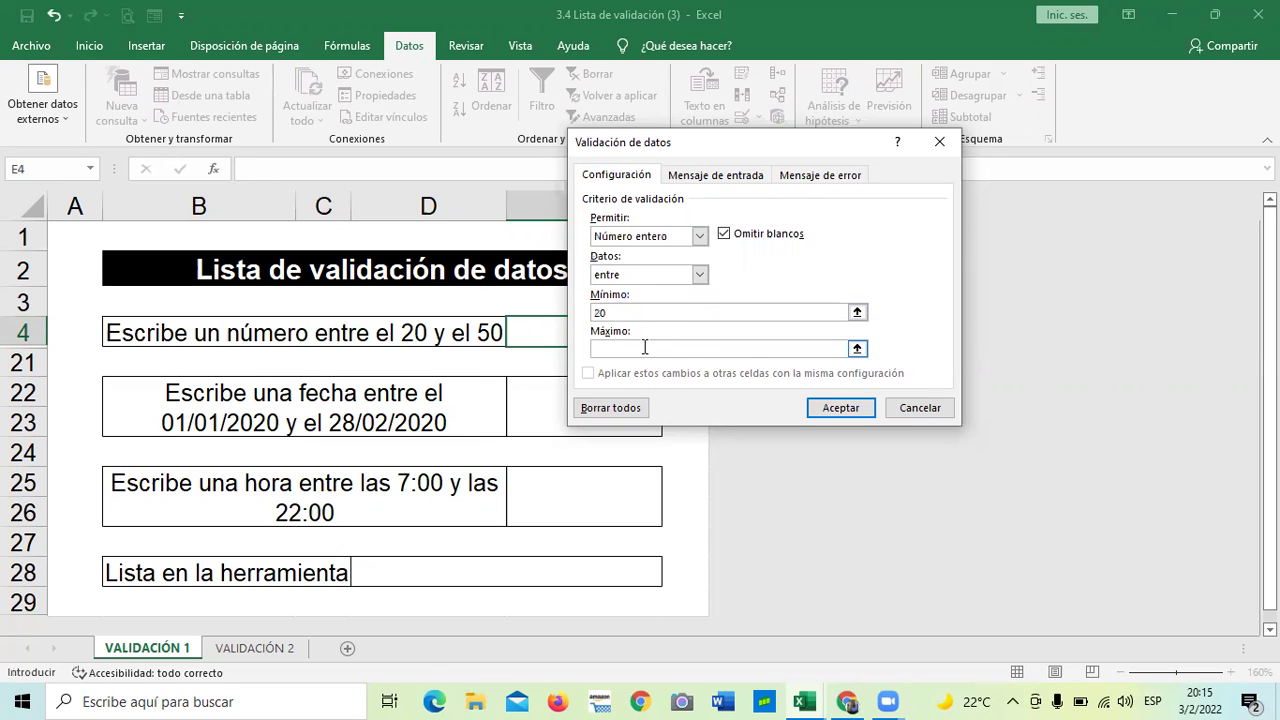
text(50)
Examine the input message and error message settings available for the validation rule of cell E4.
click(714, 176)
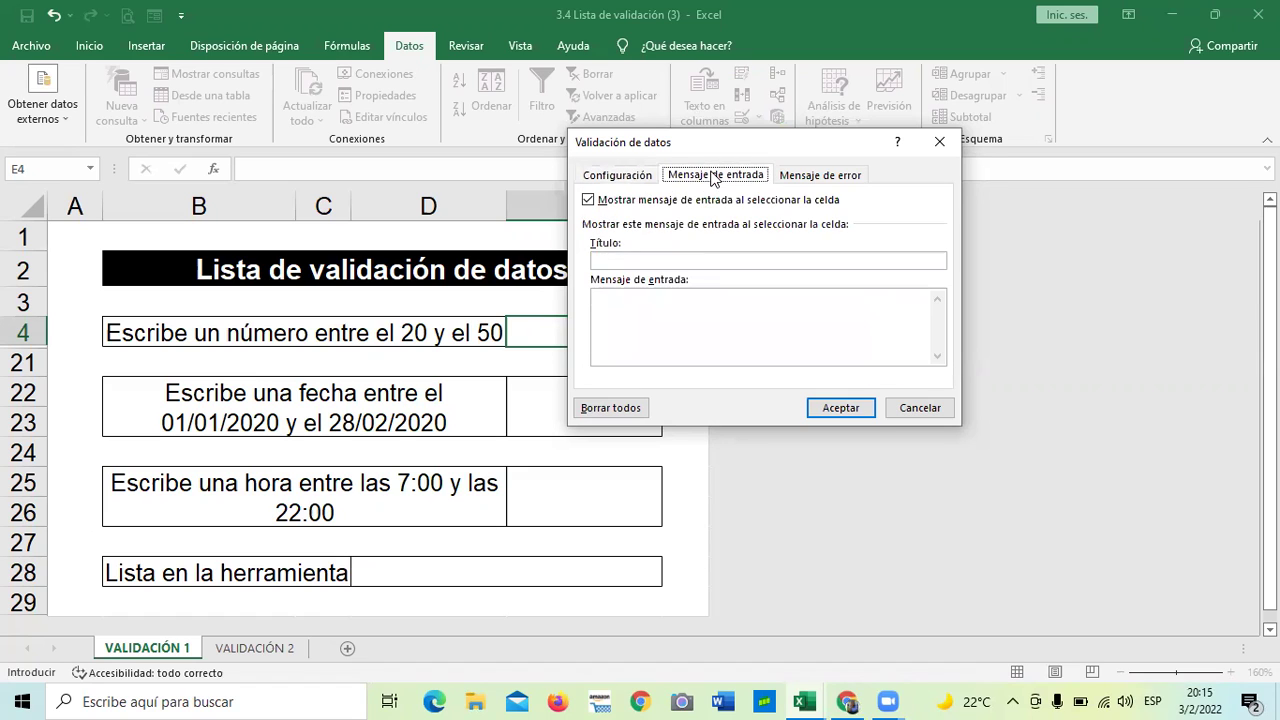
click(812, 176)
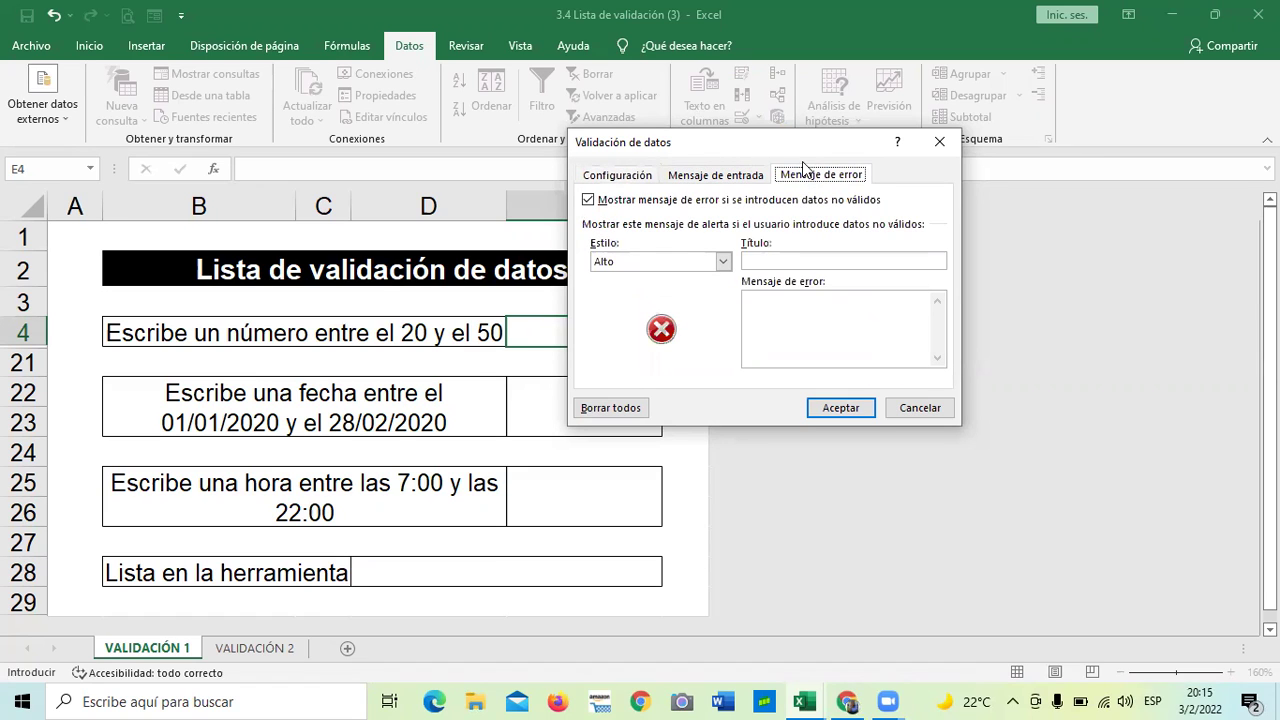
click(736, 177)
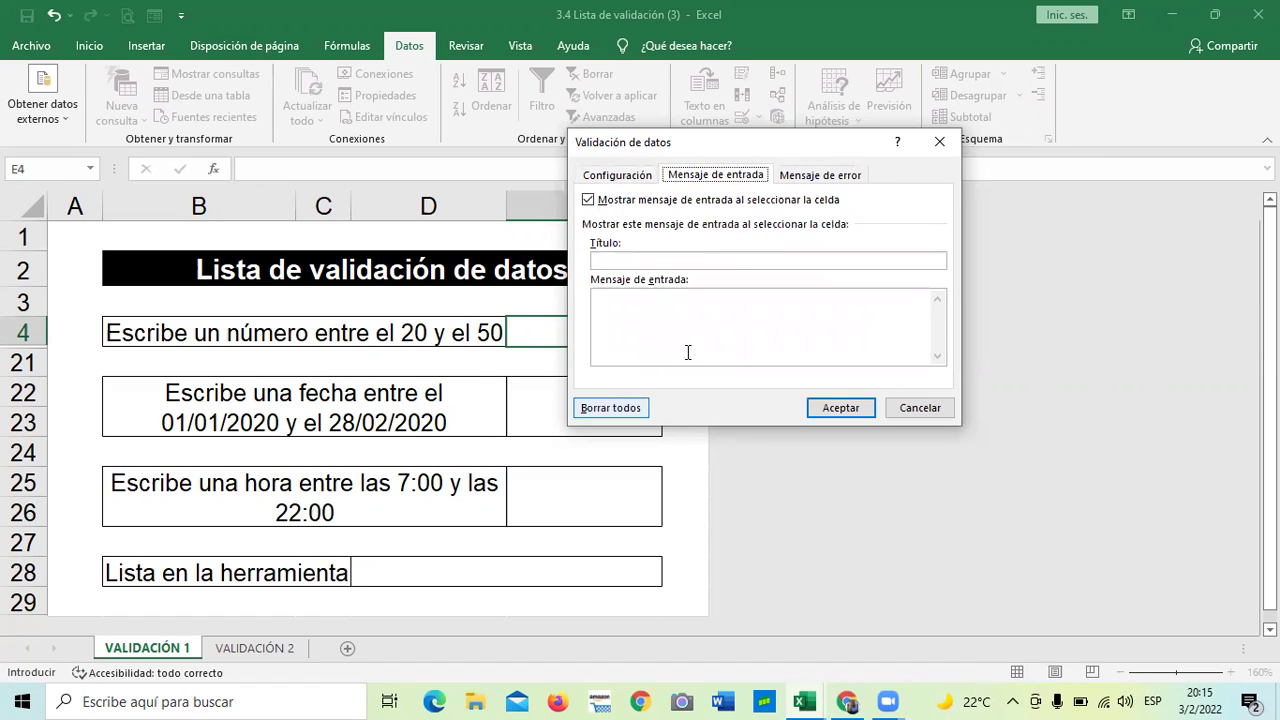
click(667, 316)
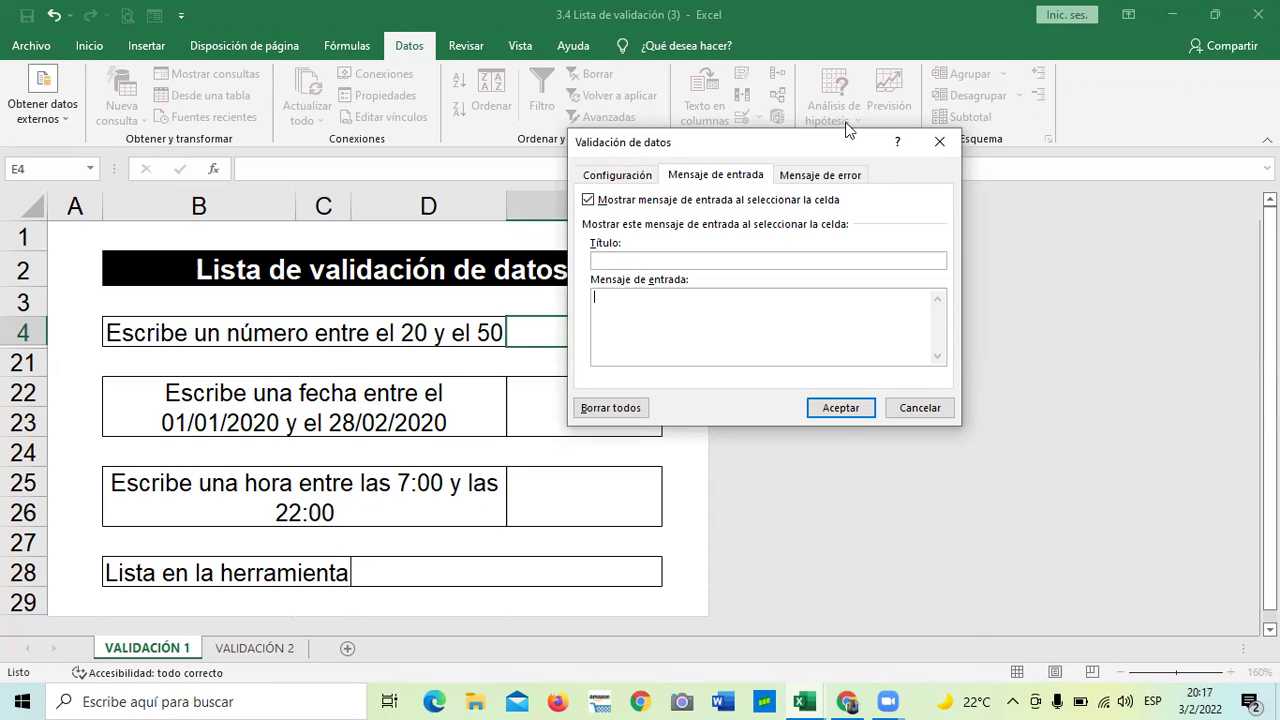
Try the Alto, Advertencia and Información alert styles for the error message of cell E4's rule.
click(812, 178)
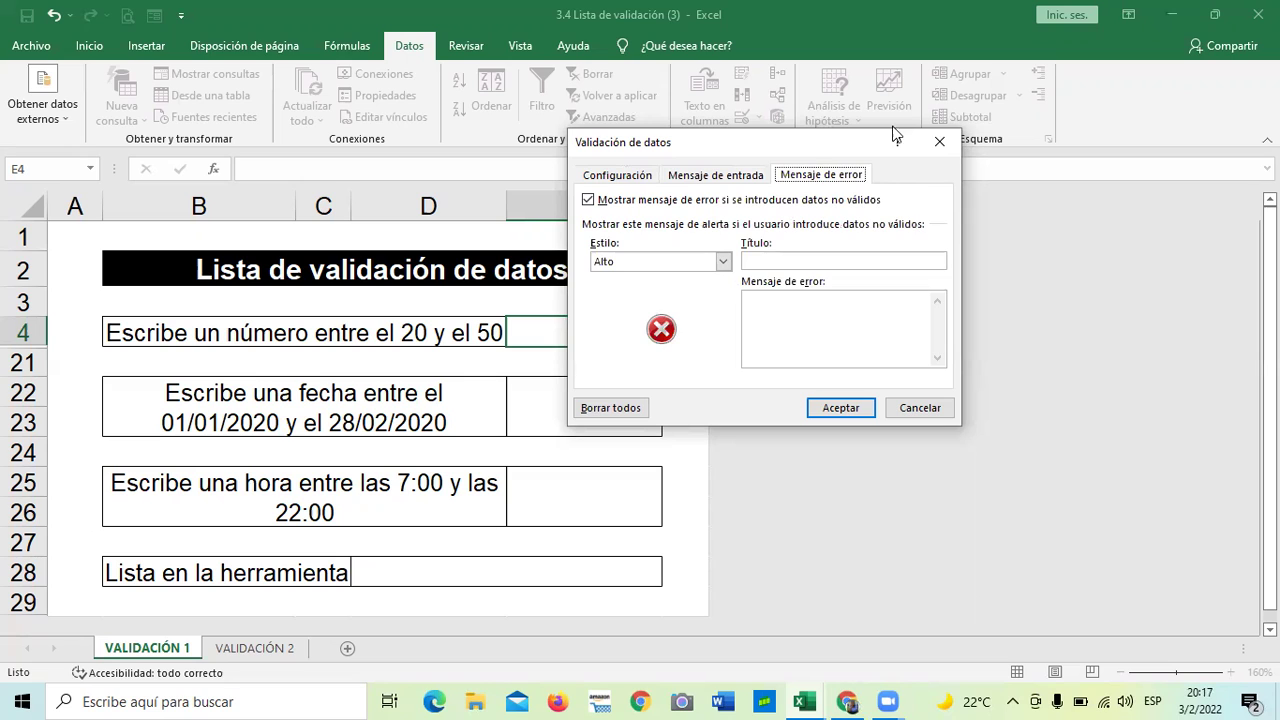
click(723, 261)
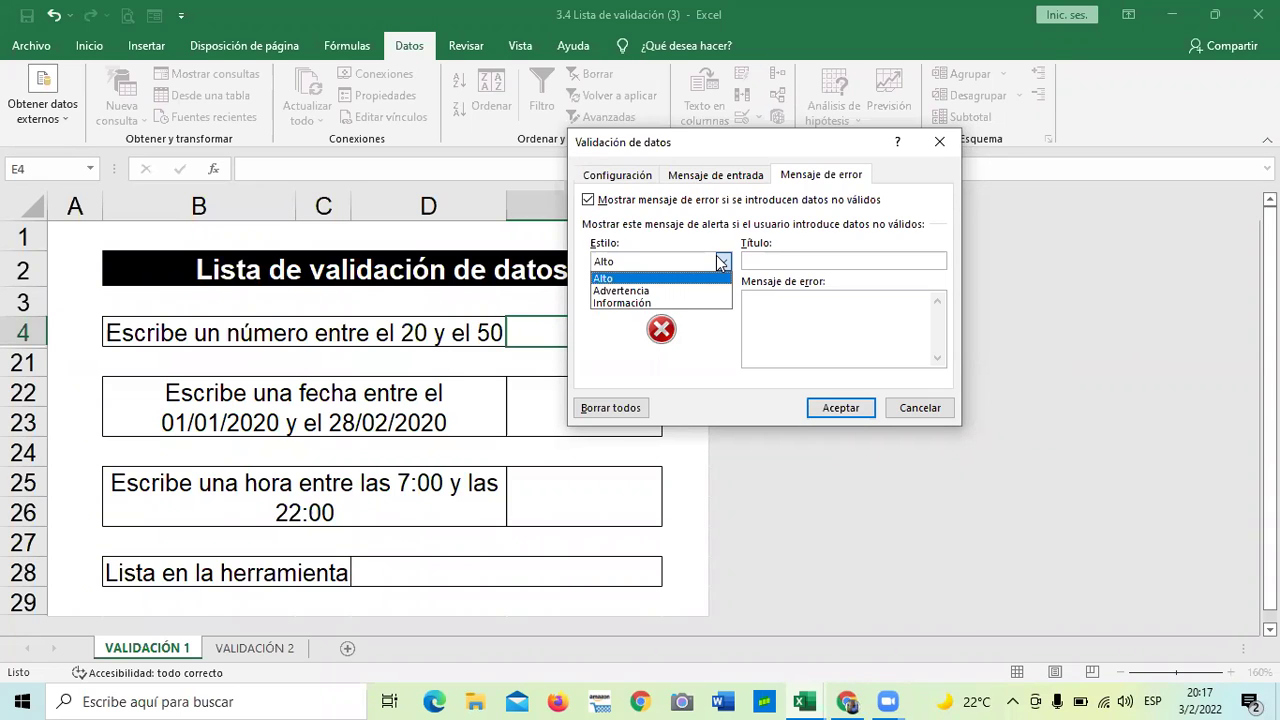
click(704, 336)
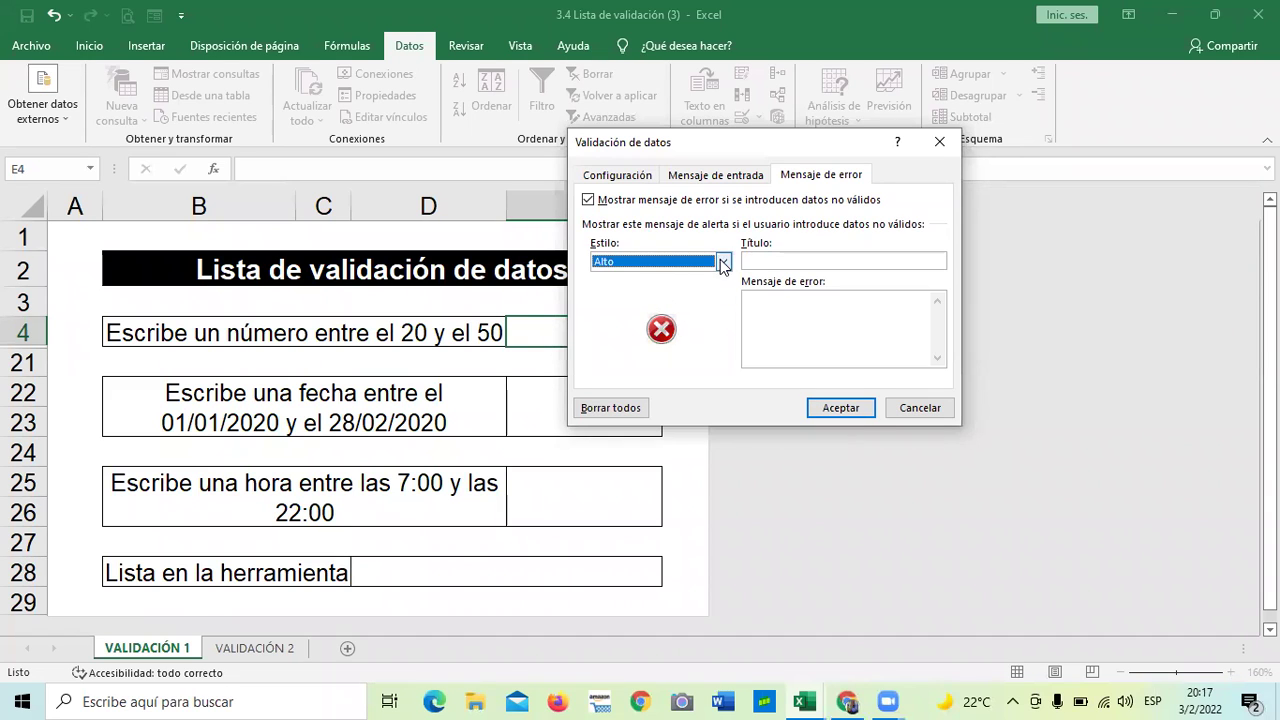
click(686, 262)
click(658, 279)
click(724, 262)
click(660, 290)
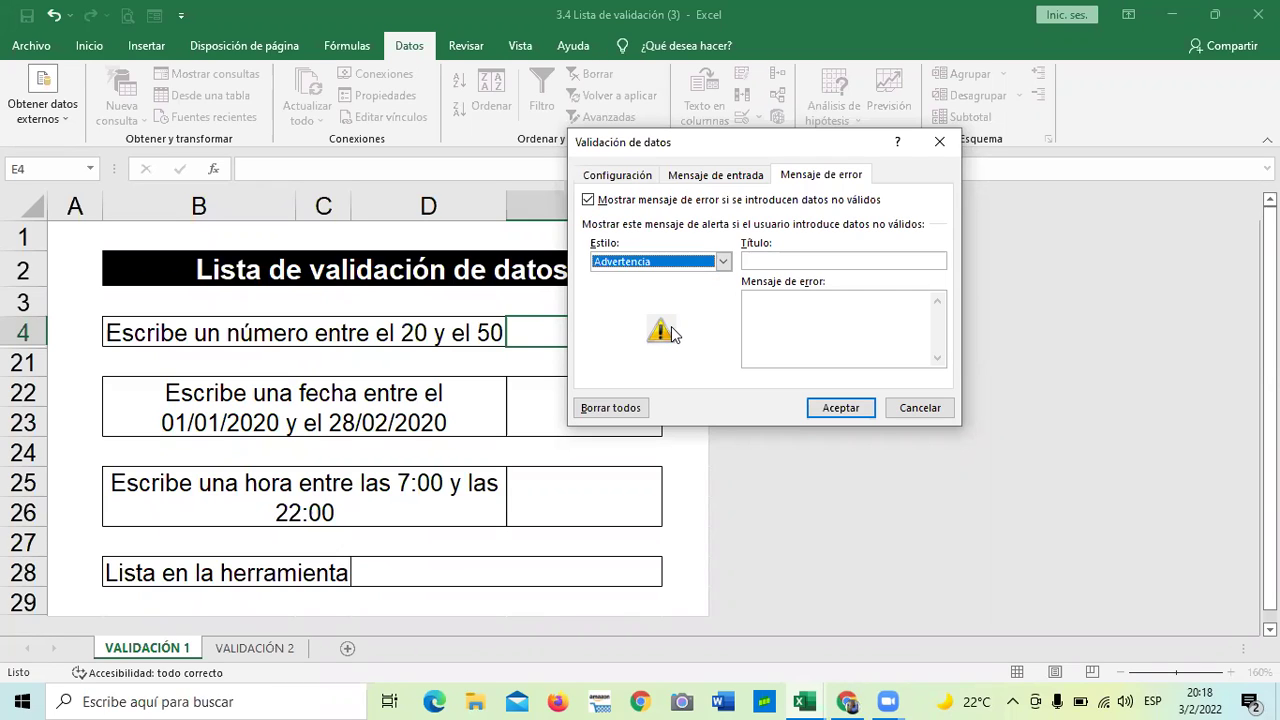
click(723, 262)
click(669, 306)
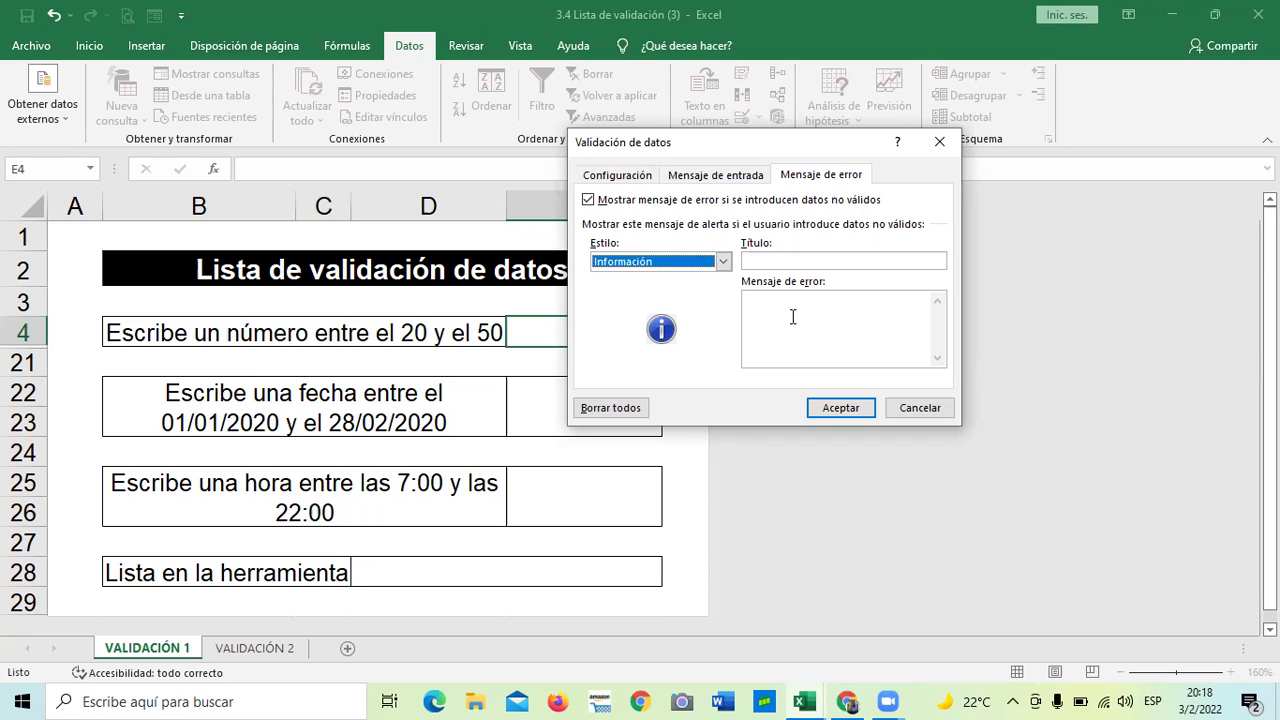
Set the error alert style to Advertencia and apply the validation rule to cell E4.
click(723, 262)
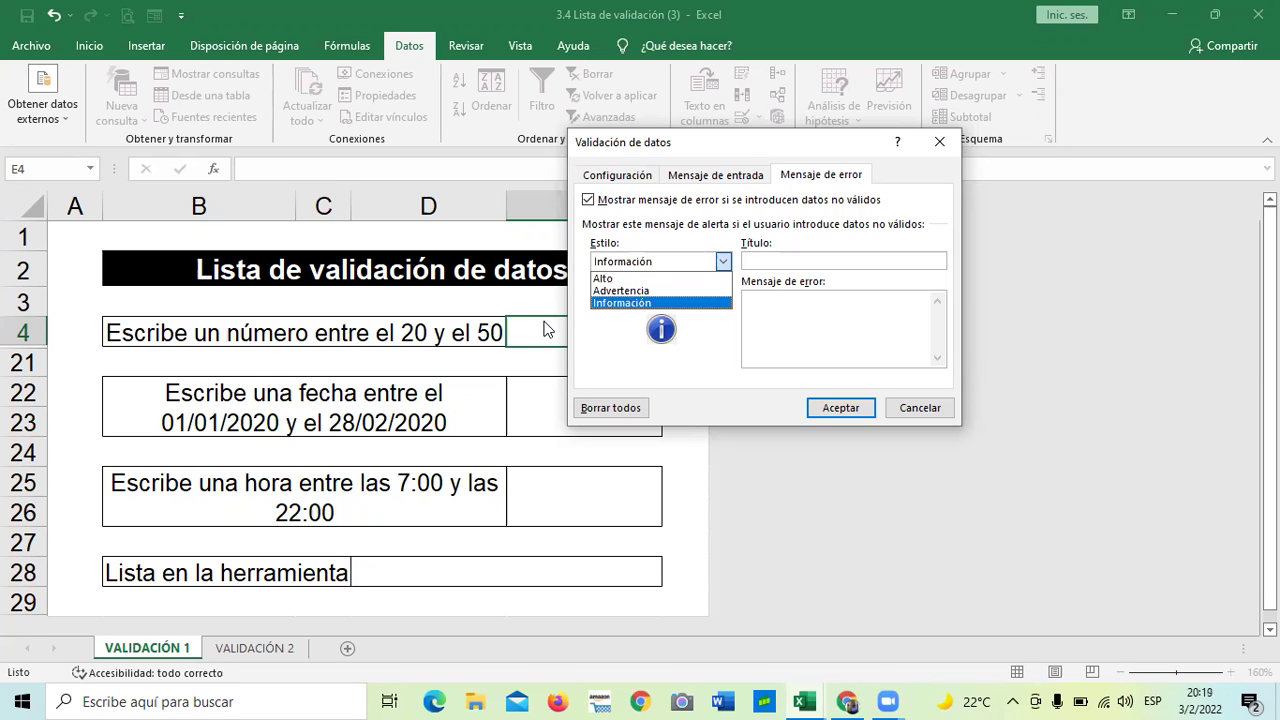
click(655, 290)
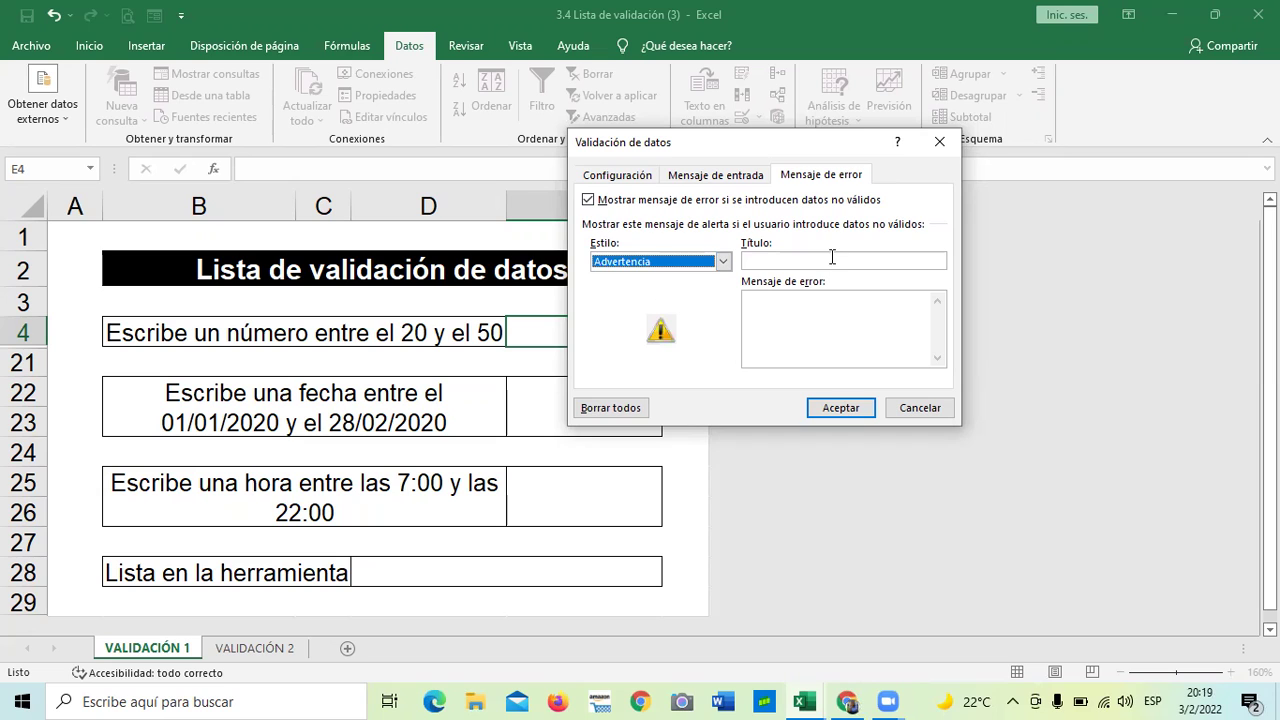
click(836, 410)
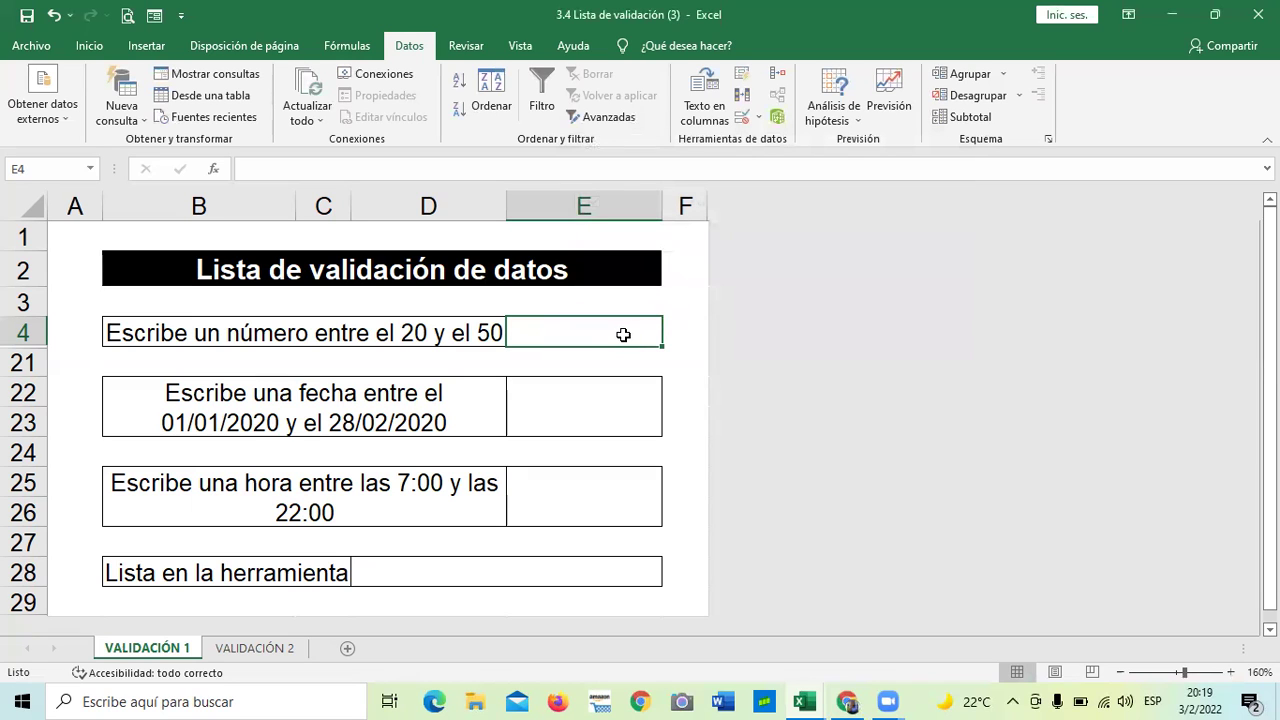
Enter 45 in the number cell E4 to test the rule with a value within the range.
text(45)
key(Return)
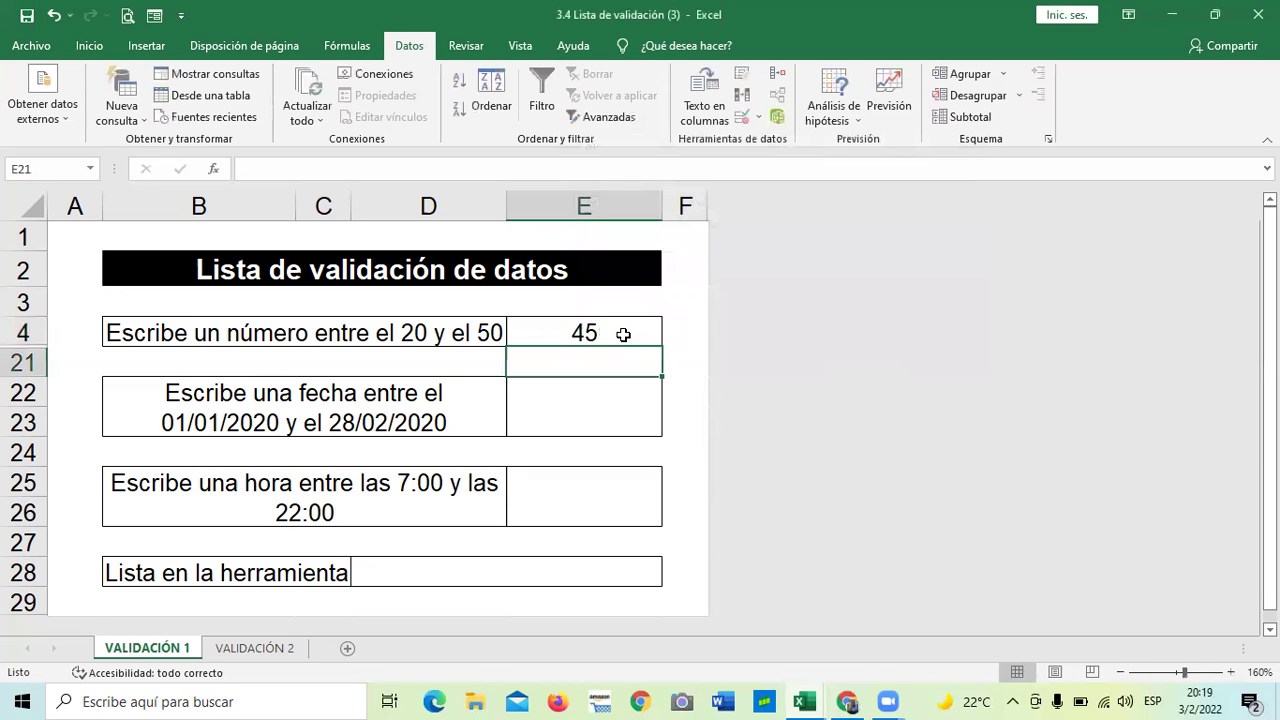
click(586, 405)
Replace the value in cell E4 with the out-of-range number 60 and choose to continue despite the warning.
click(595, 338)
key(BackSpace)
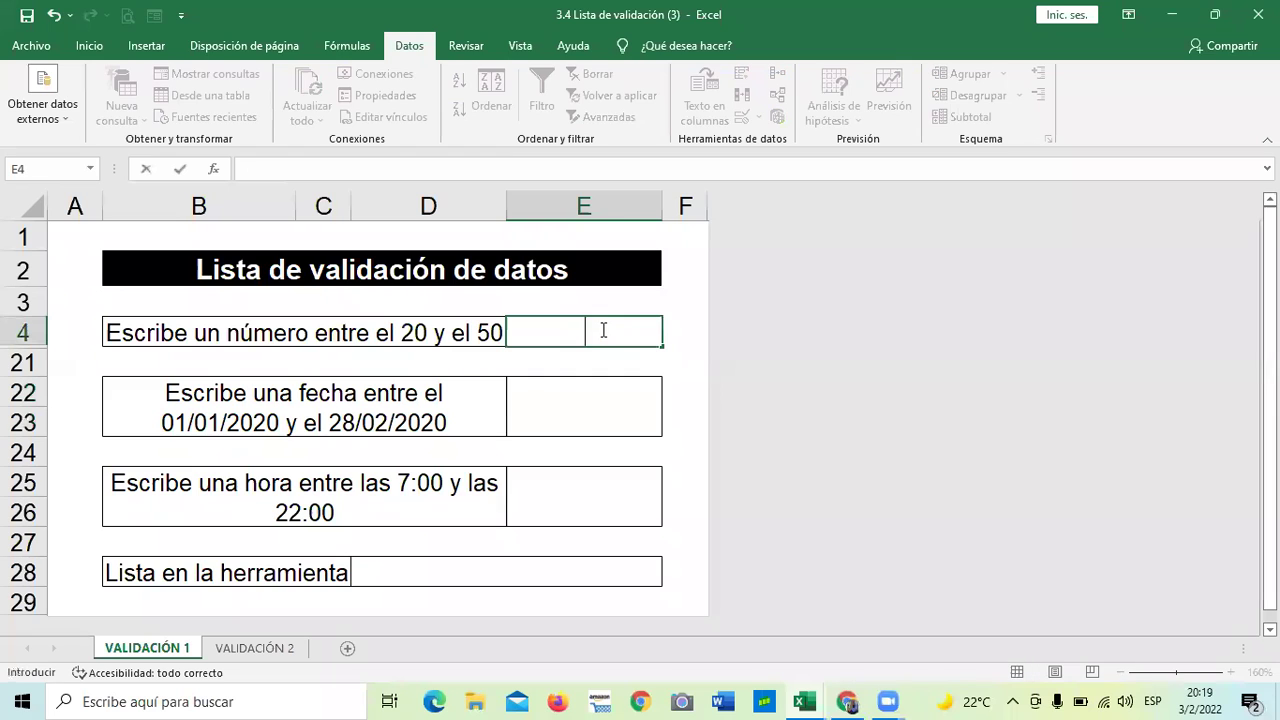
text(60)
key(Return)
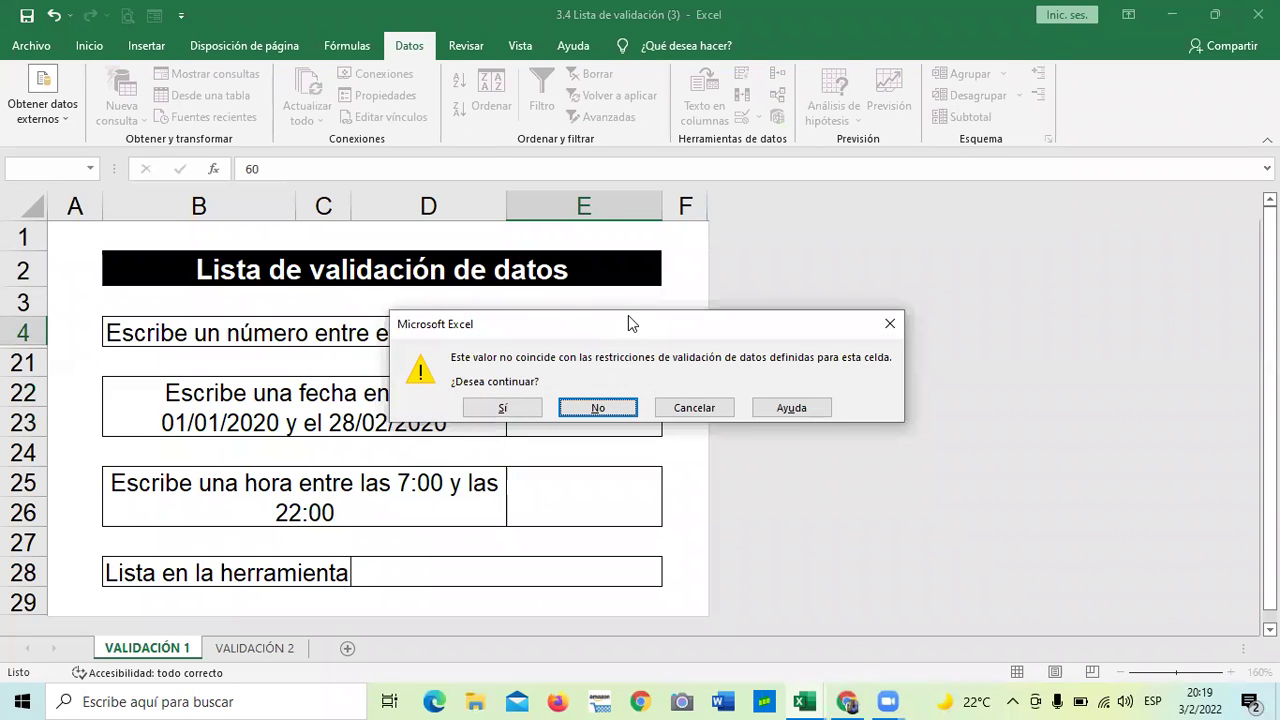
drag(628, 317, 620, 285)
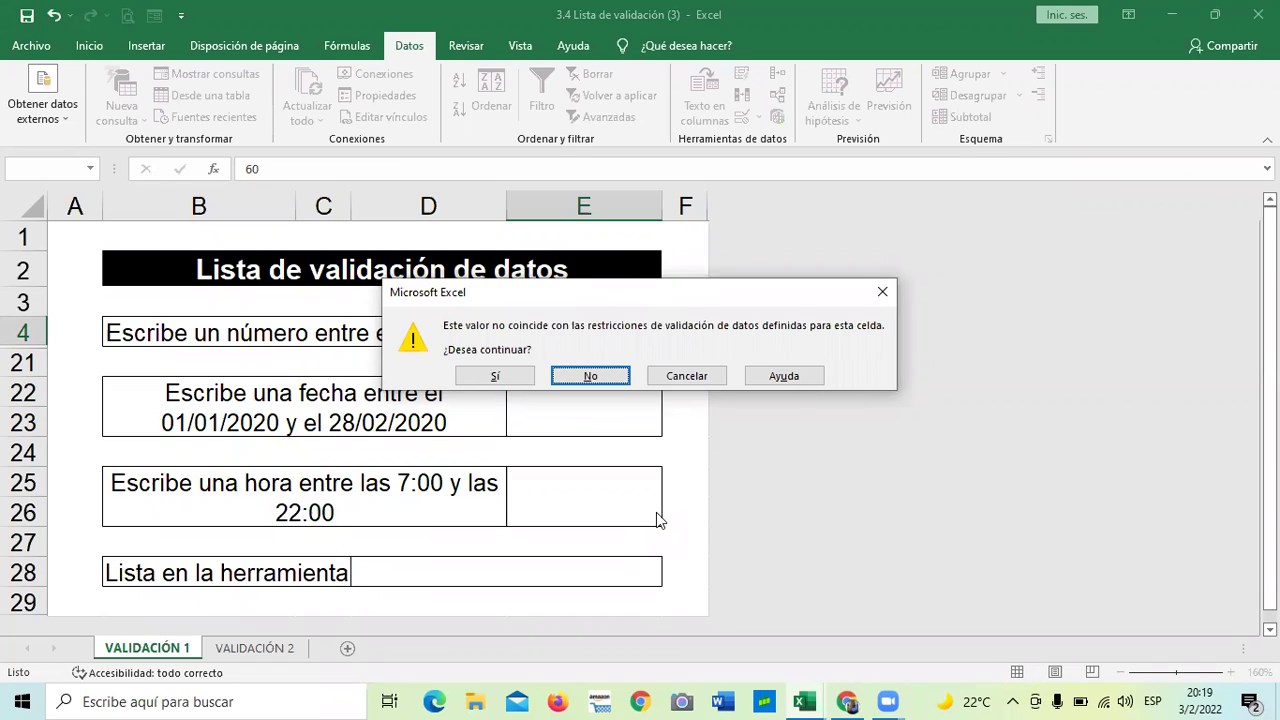
click(526, 376)
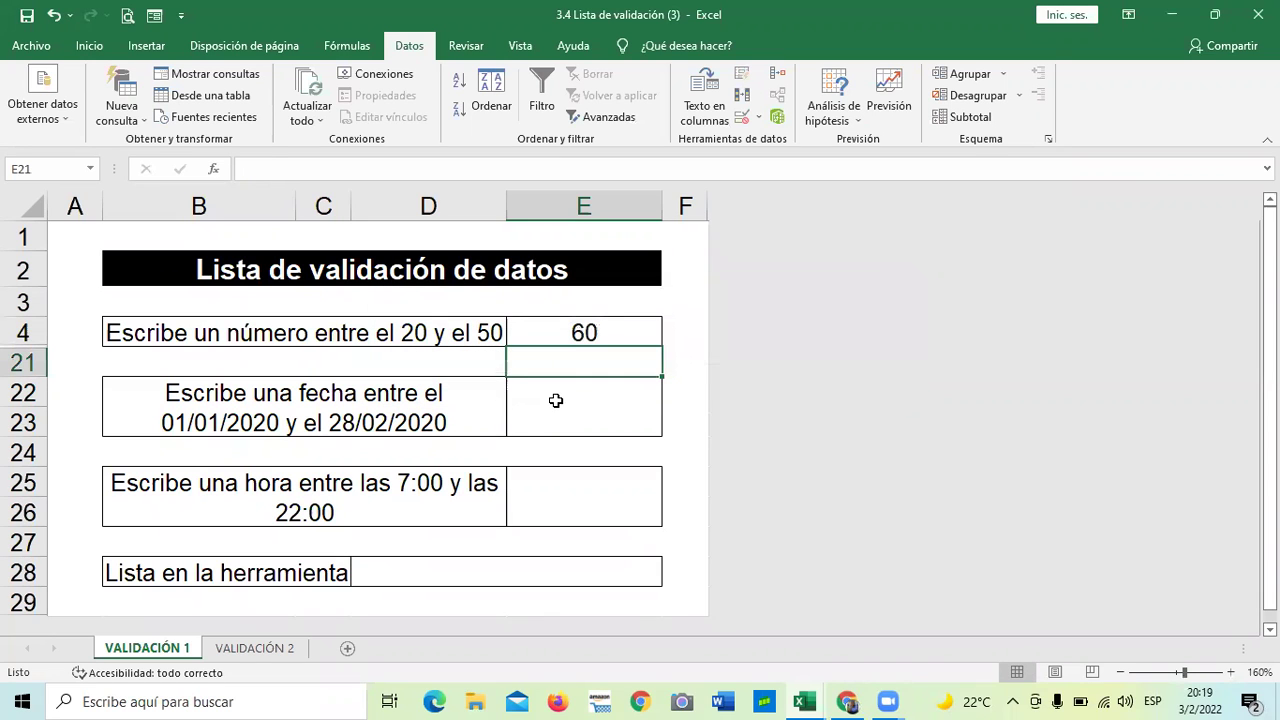
click(572, 408)
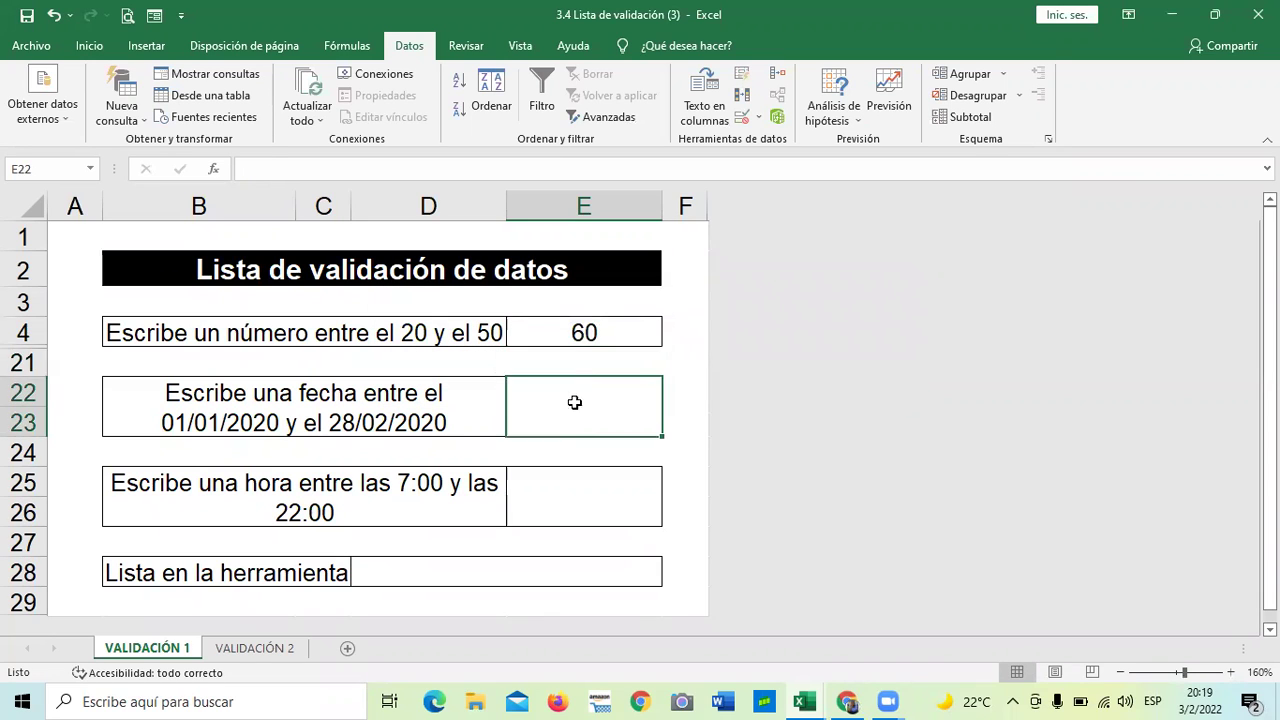
click(616, 332)
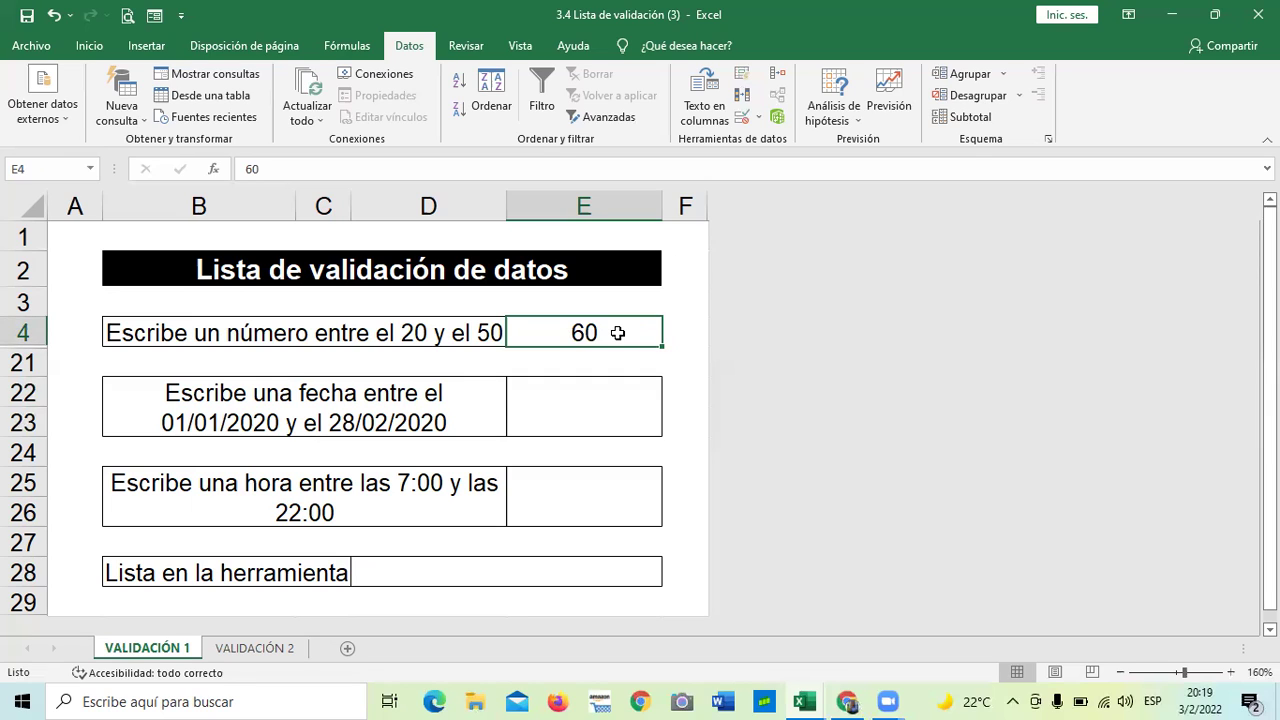
click(586, 397)
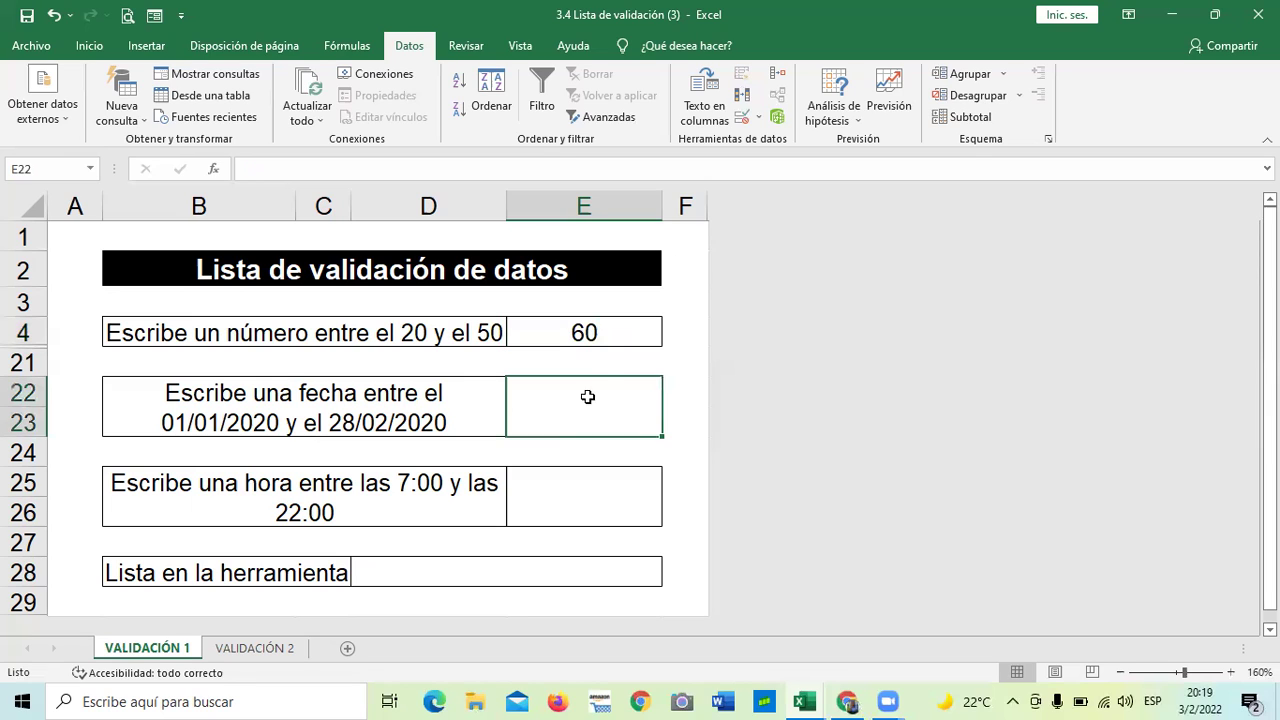
Try the out-of-range number 75 in cell E4 and cancel the entry at the warning.
click(612, 329)
key(BackSpace)
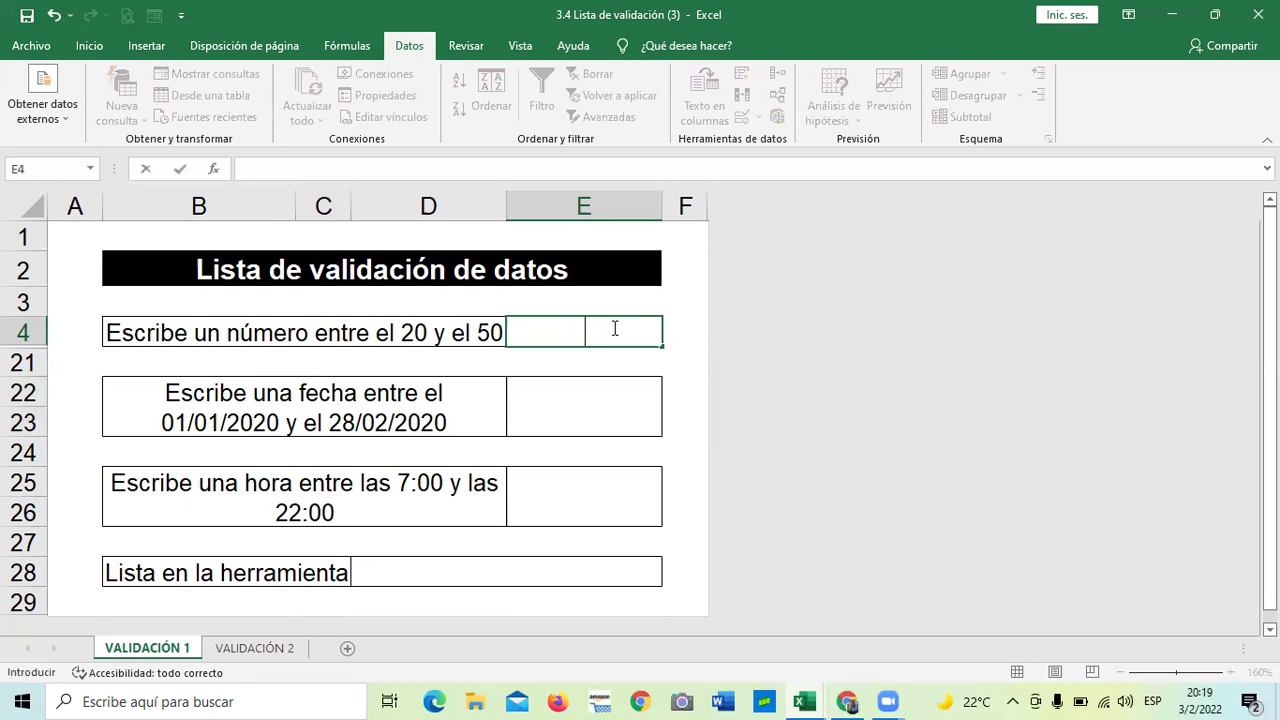
text(75)
key(Return)
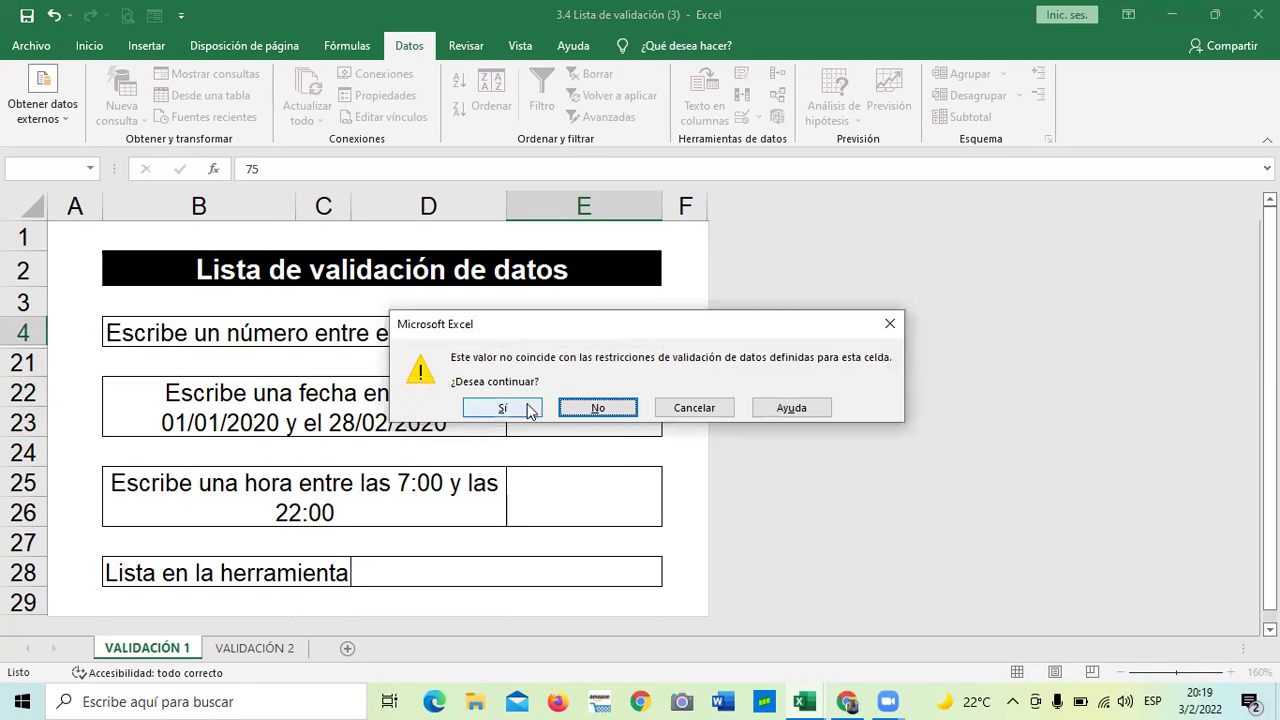
click(679, 409)
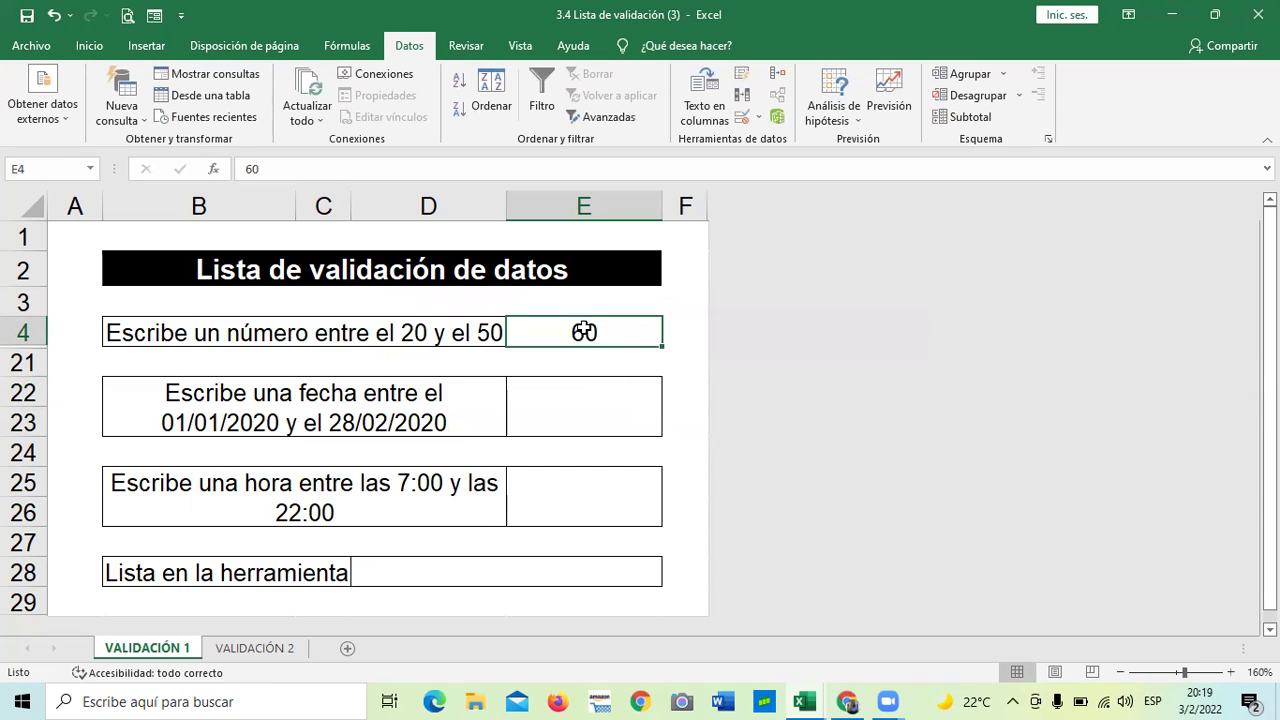
Enter 75 in cell E4 again, decline the first warning to return to editing, and accept the value on the second attempt.
key(BackSpace)
text(75)
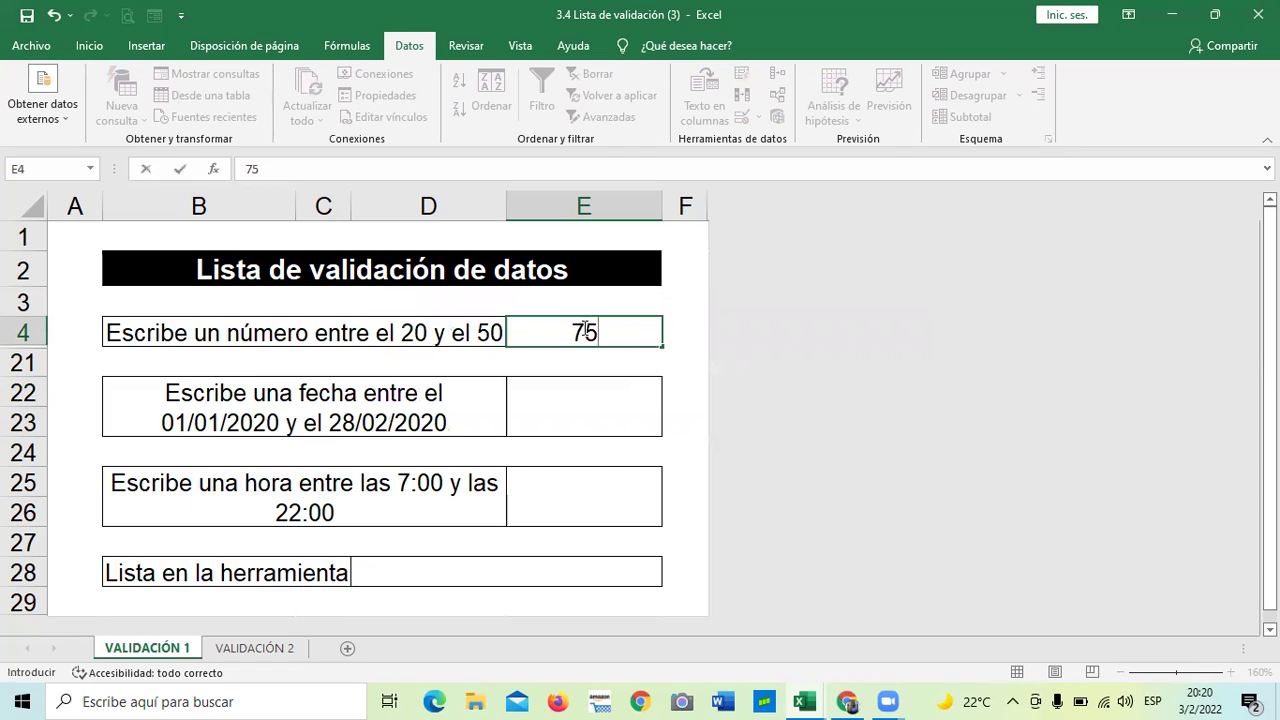
key(Return)
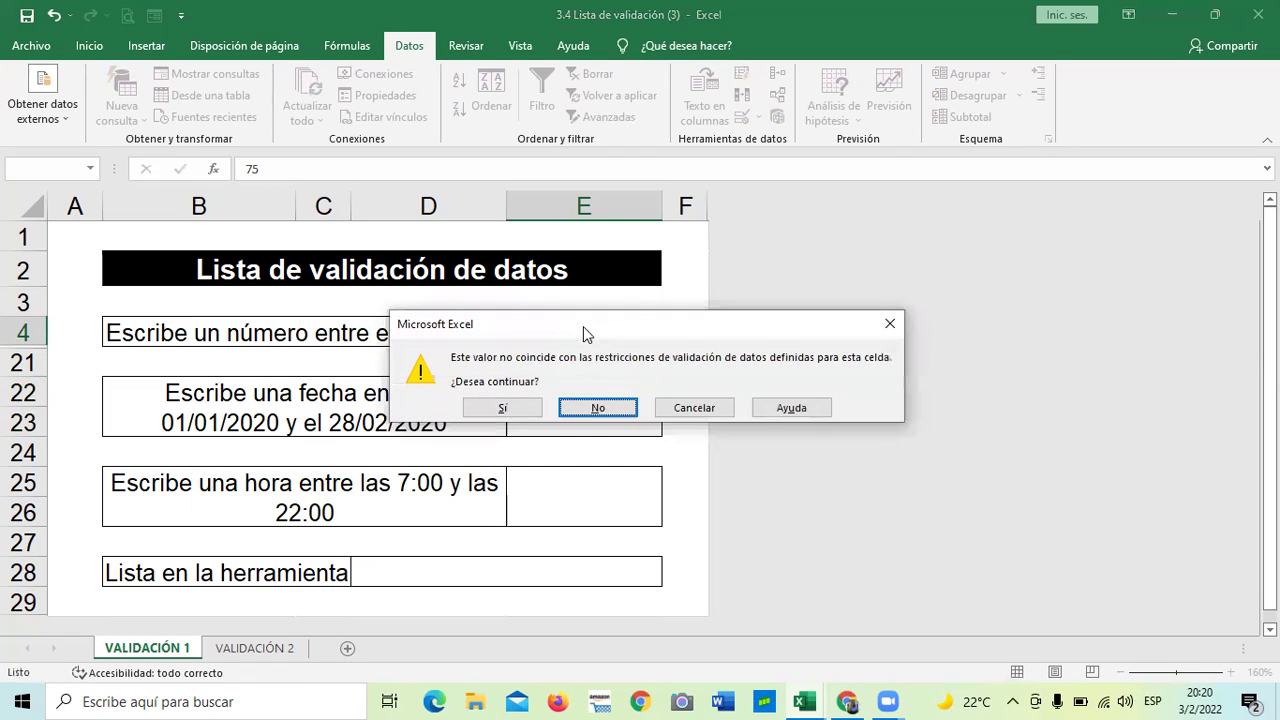
click(607, 407)
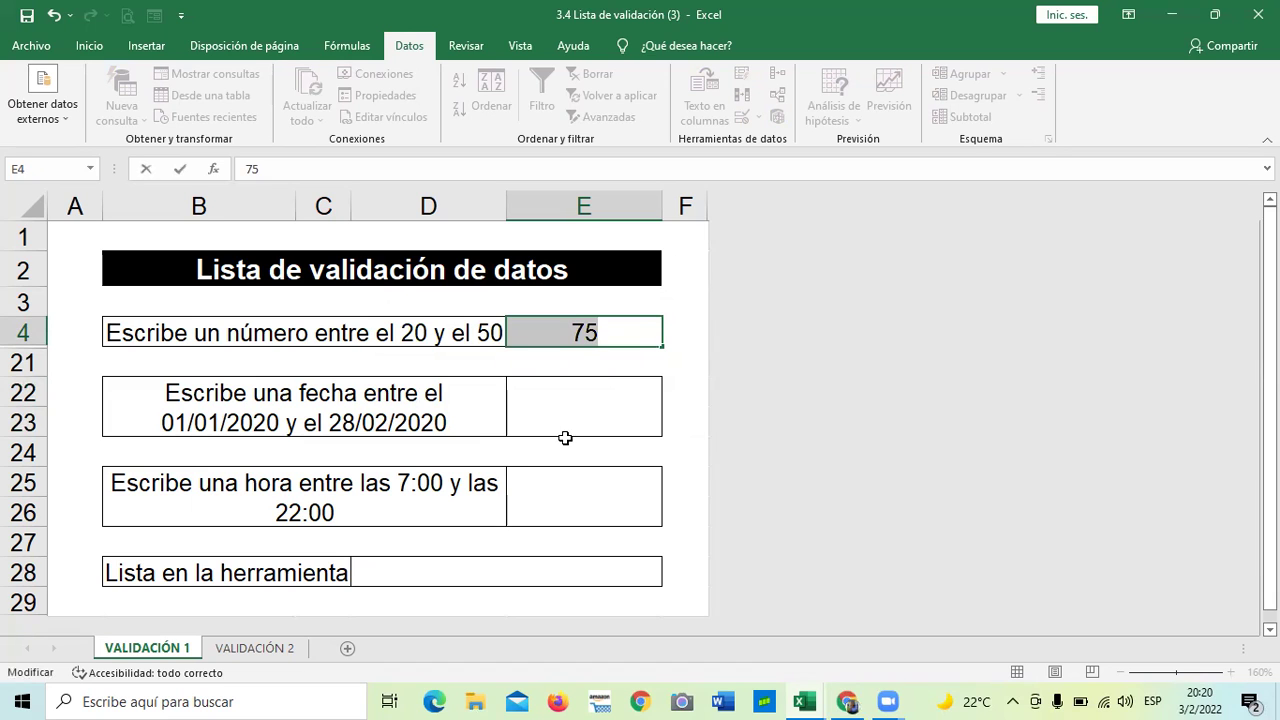
key(Return)
click(526, 408)
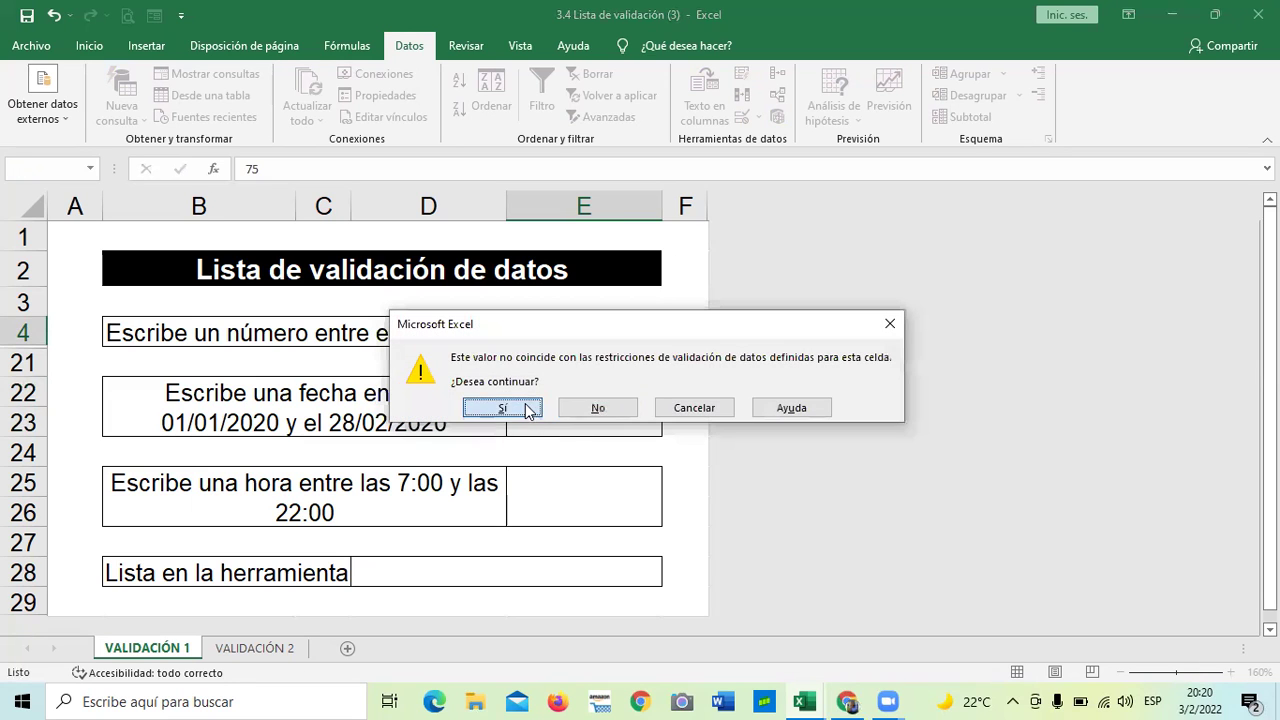
Change the error alert style of cell E4's validation rule to Información and apply it.
click(608, 332)
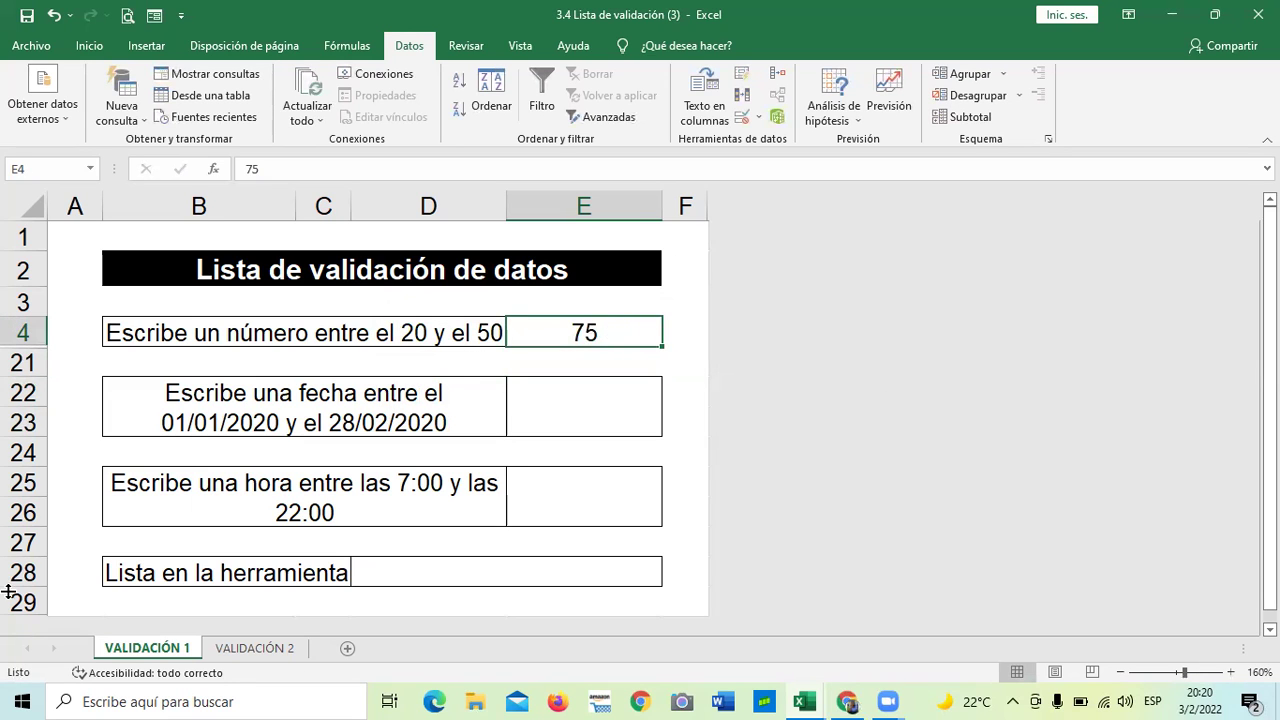
click(749, 115)
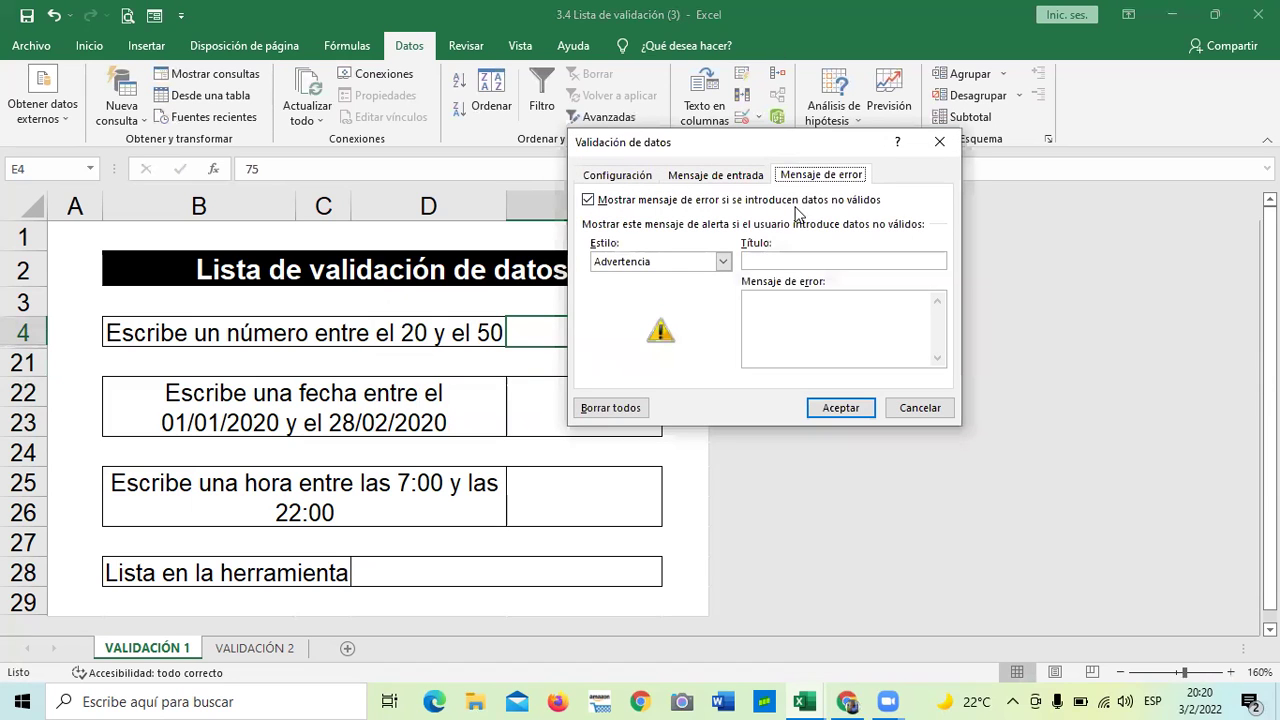
click(723, 261)
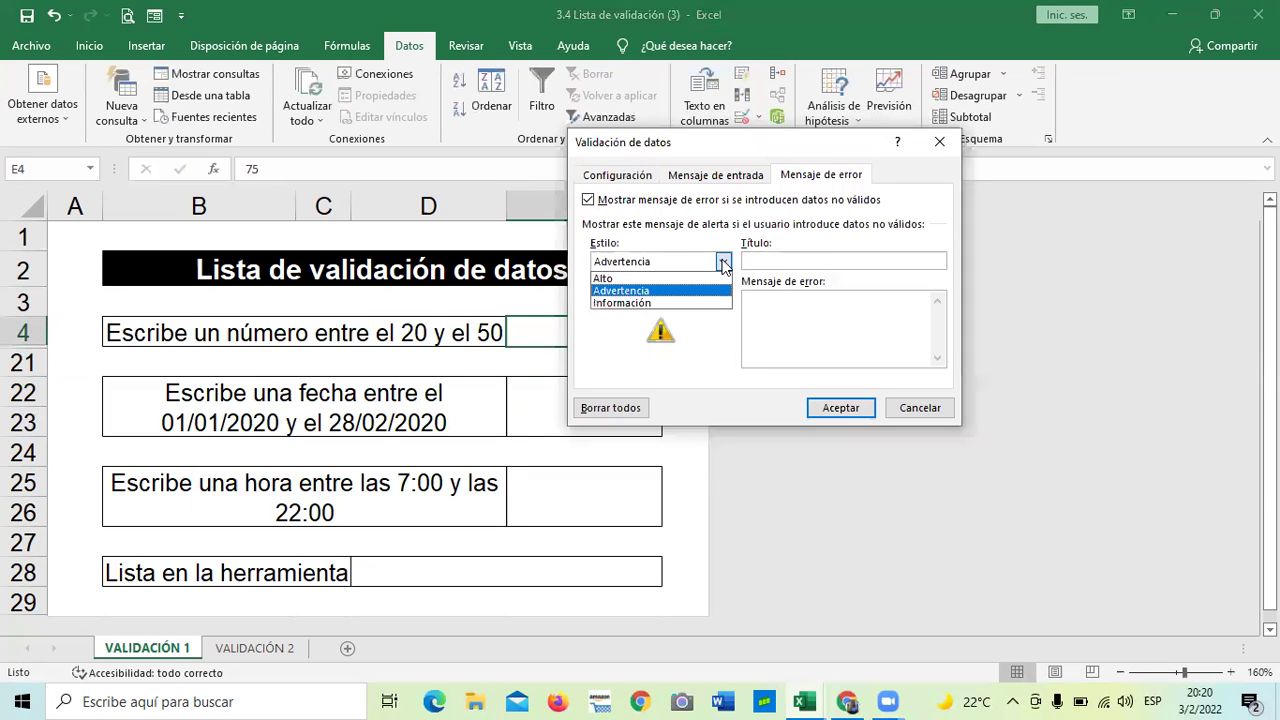
click(656, 303)
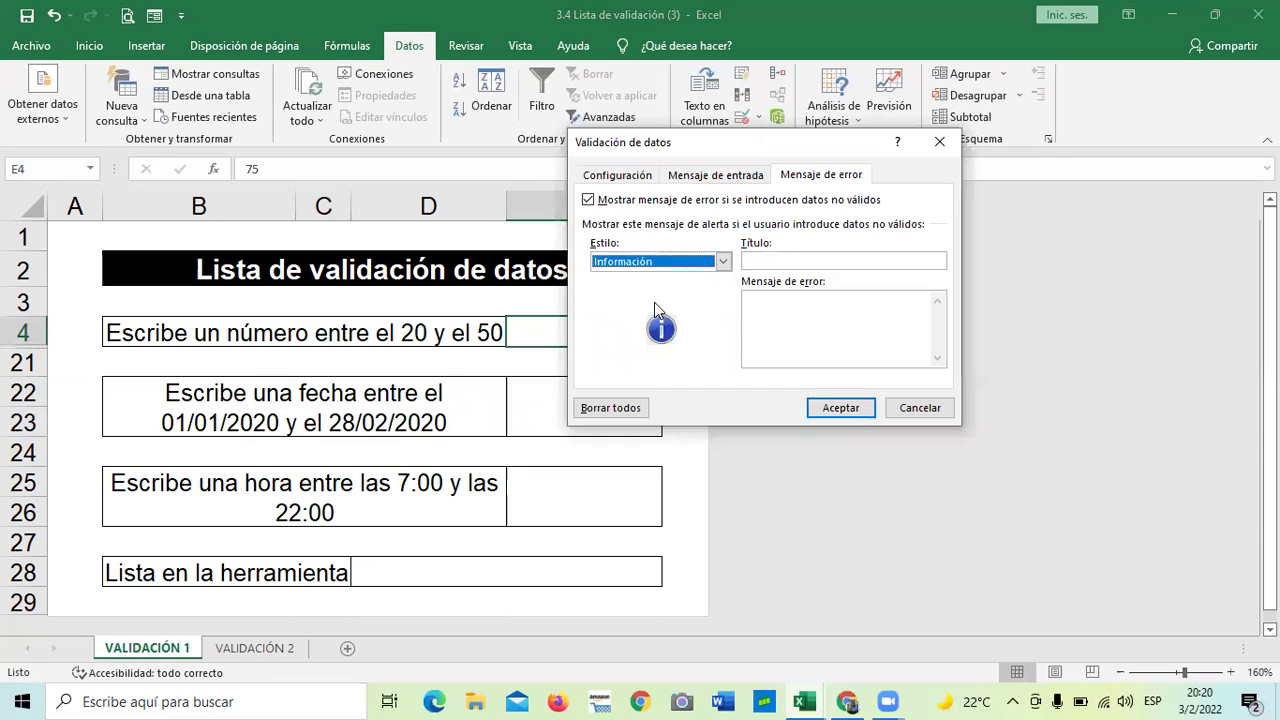
click(838, 408)
click(608, 413)
Replace the value in cell E4 with 30 to test the rule with an in-range number.
click(583, 331)
key(BackSpace)
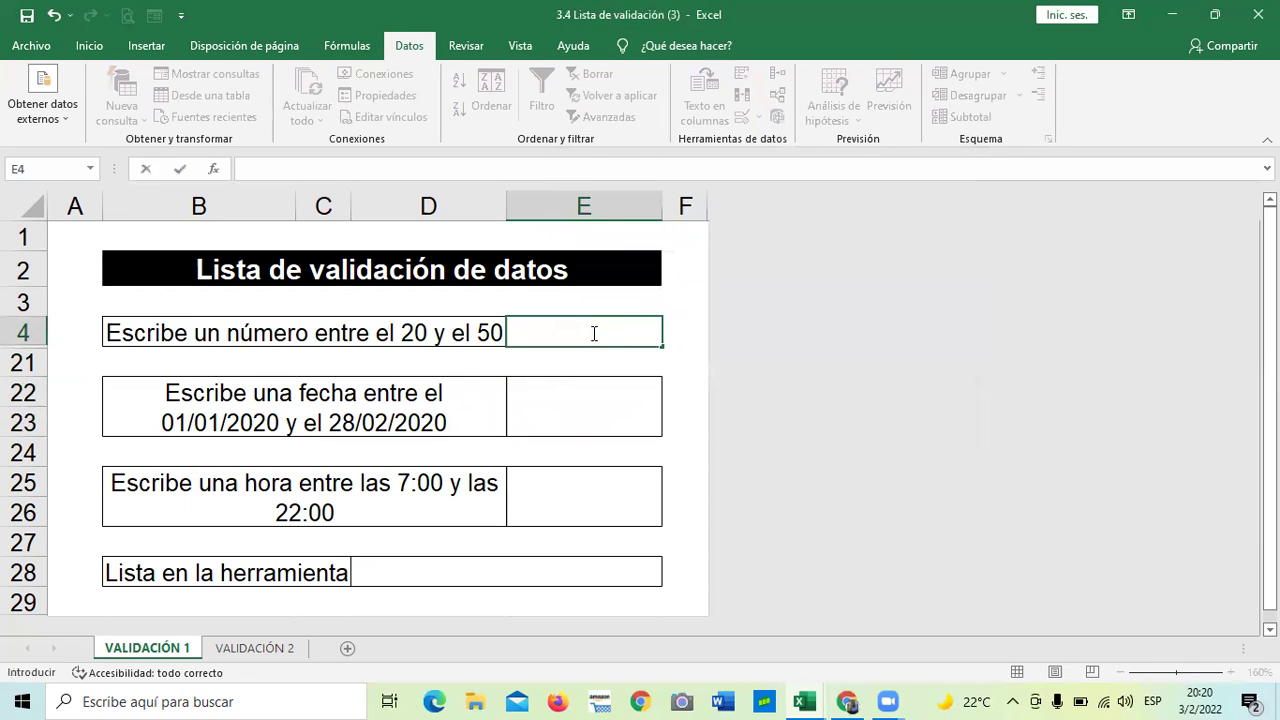
text(30)
key(Return)
click(601, 420)
click(610, 325)
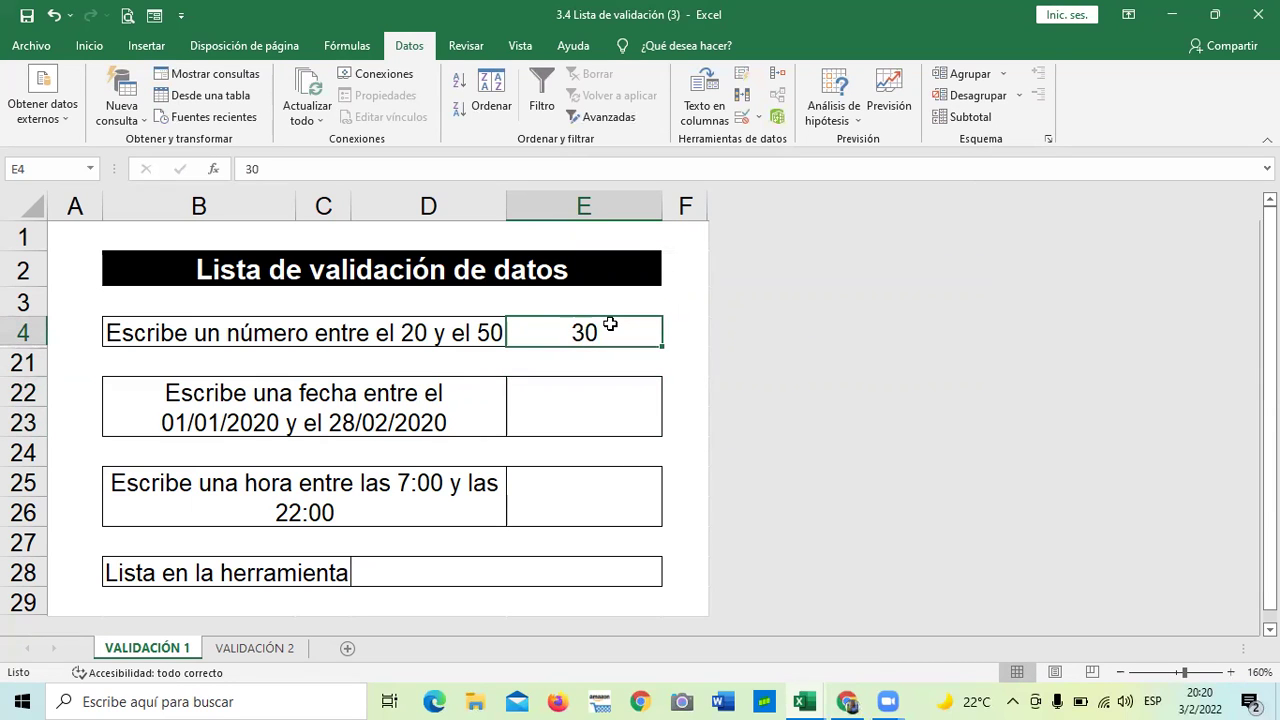
text(30)
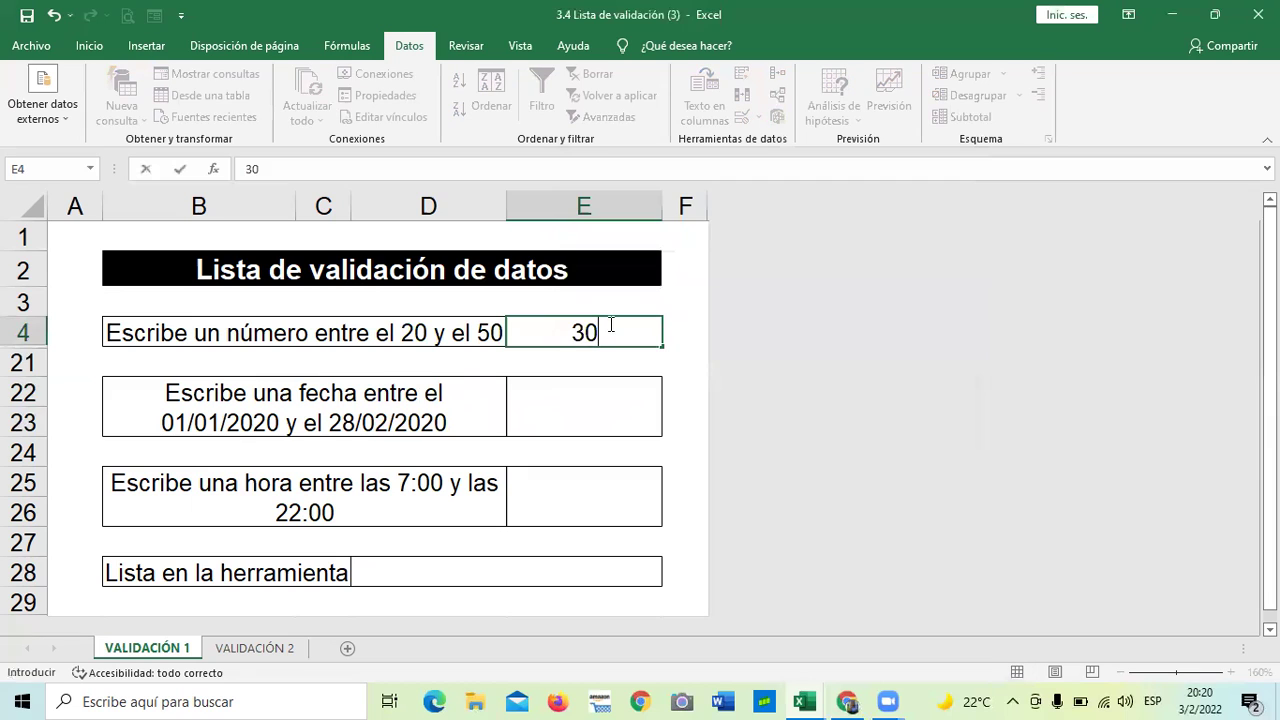
click(602, 398)
click(608, 328)
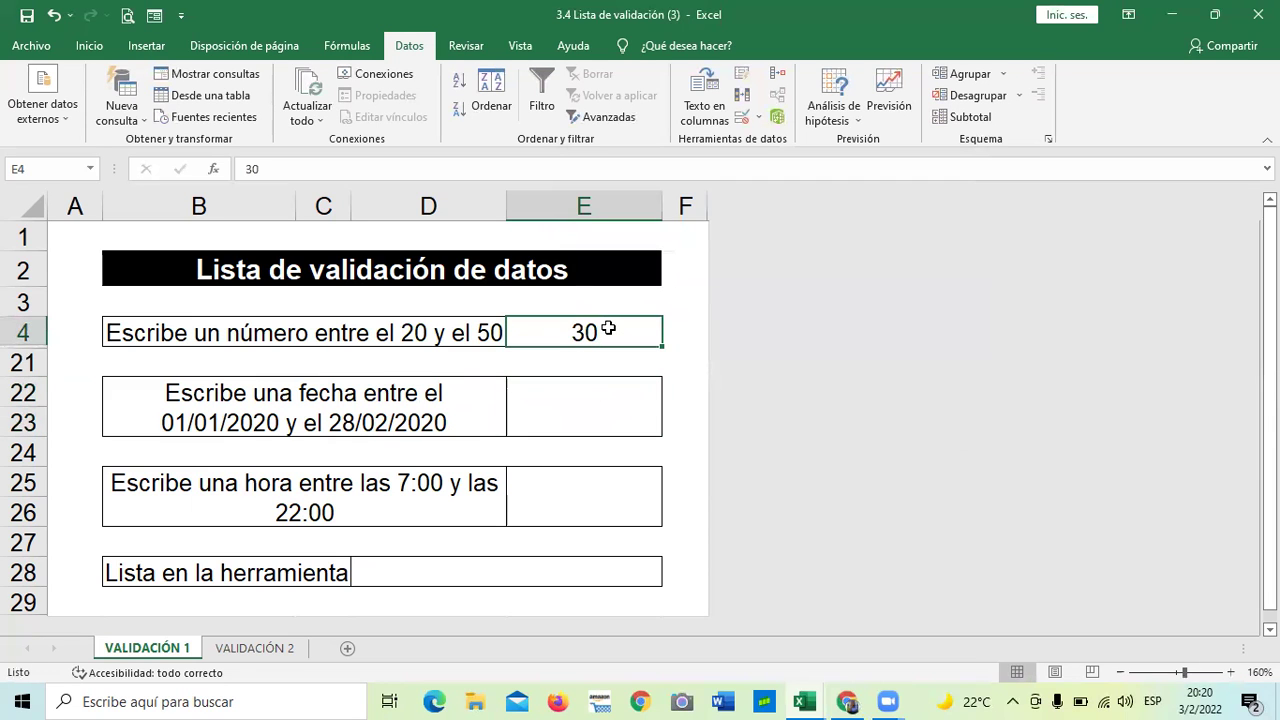
Replace the value in cell E4 with the out-of-range number 10 and accept the information message.
key(BackSpace)
text(10)
key(Return)
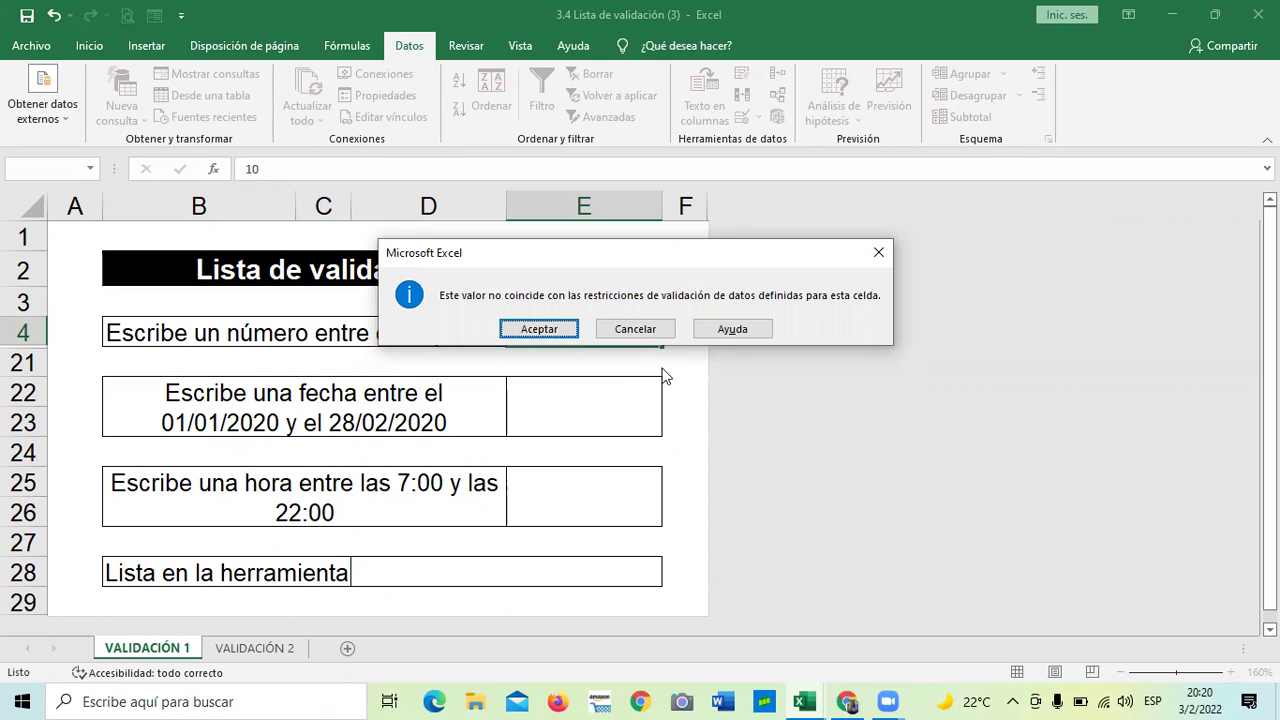
click(560, 329)
click(628, 425)
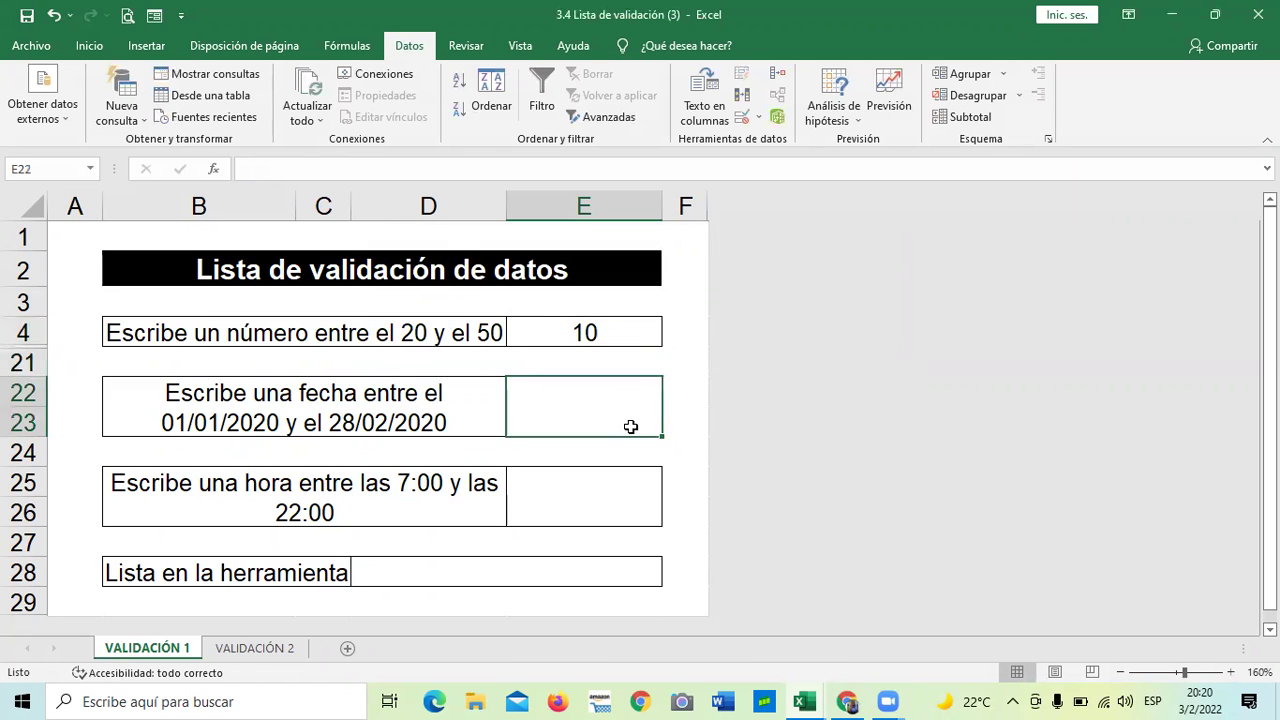
Clear the value in cell E4.
click(627, 338)
key(Delete)
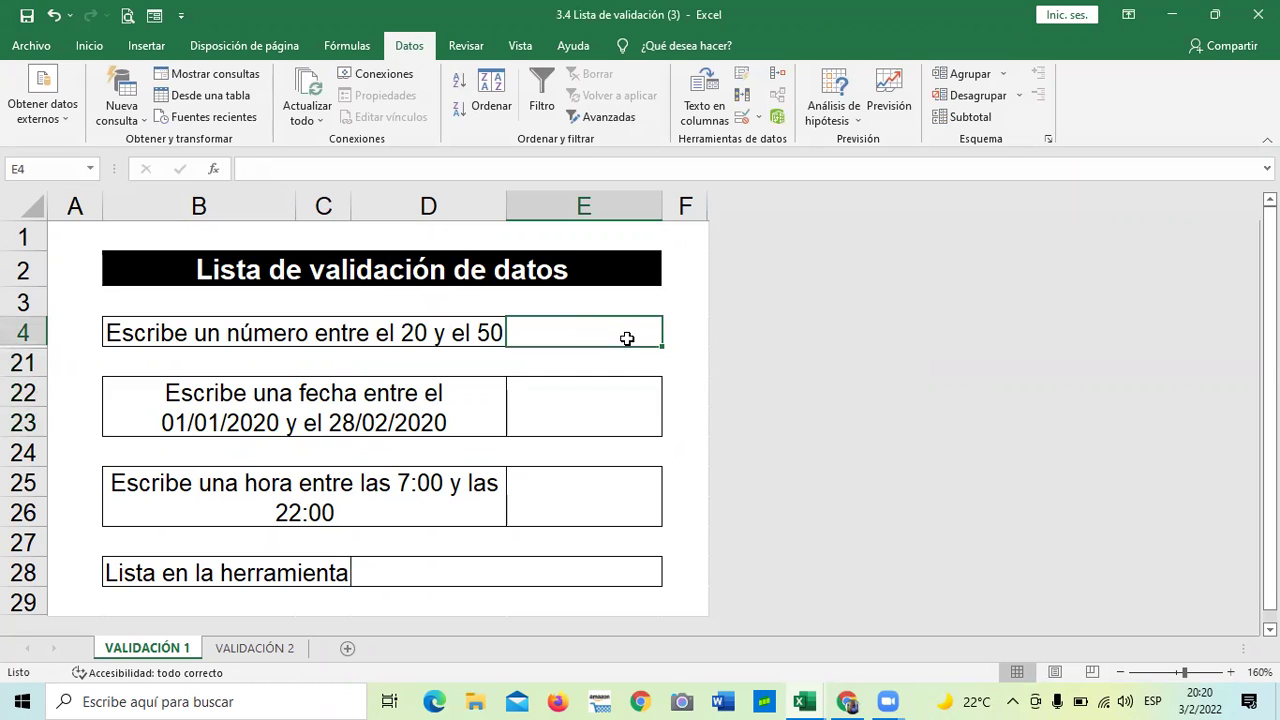
click(586, 442)
Set the error alert style of cell E4's validation rule back to Alto and apply it.
click(608, 322)
click(757, 117)
click(782, 143)
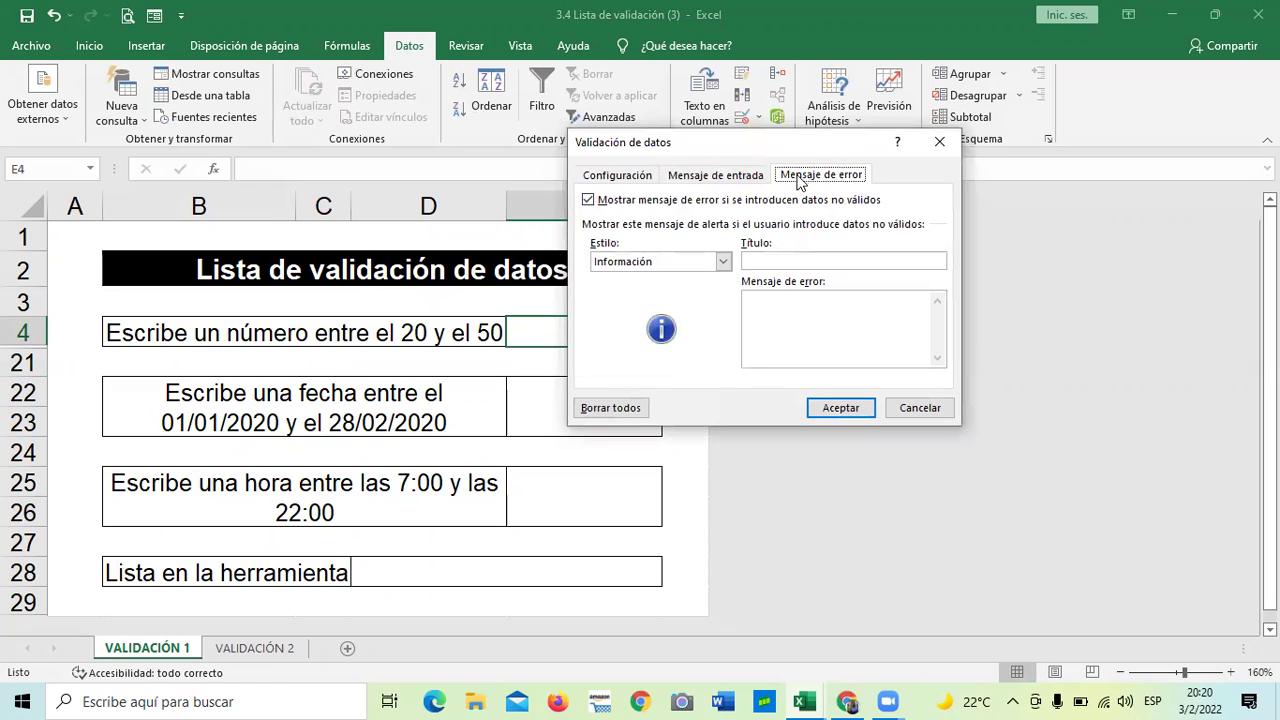
click(722, 261)
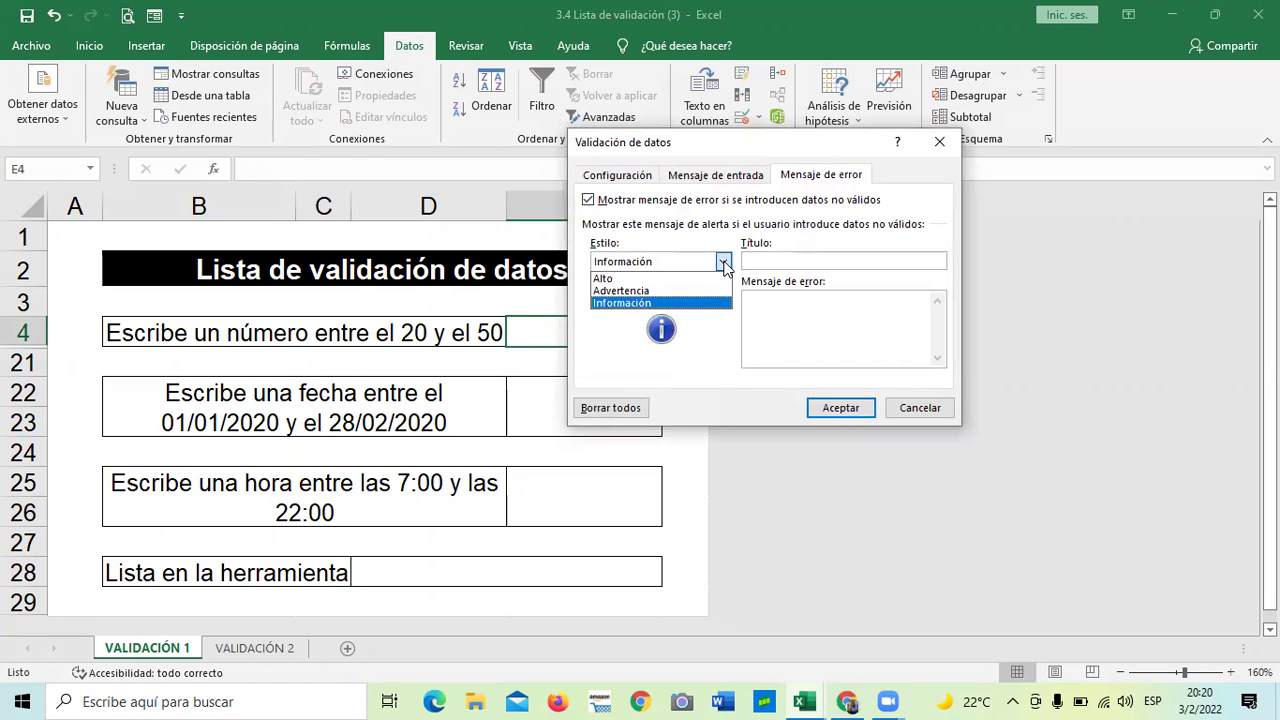
click(638, 279)
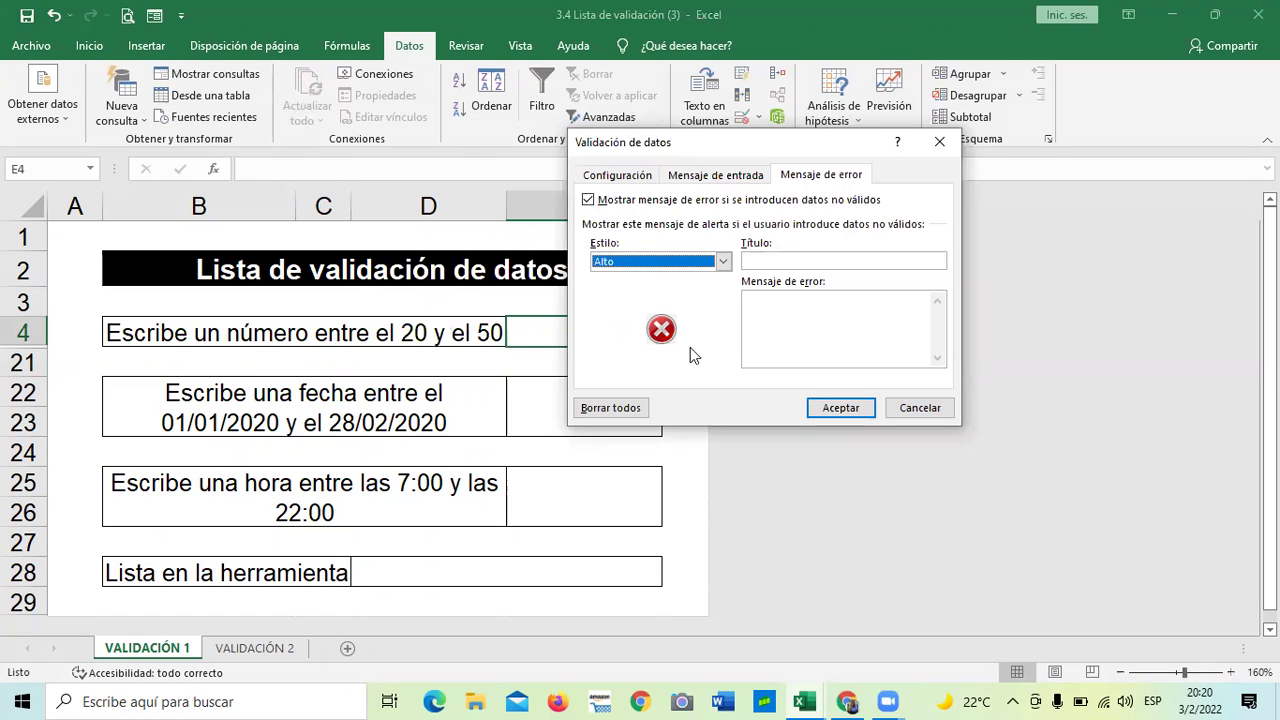
click(832, 408)
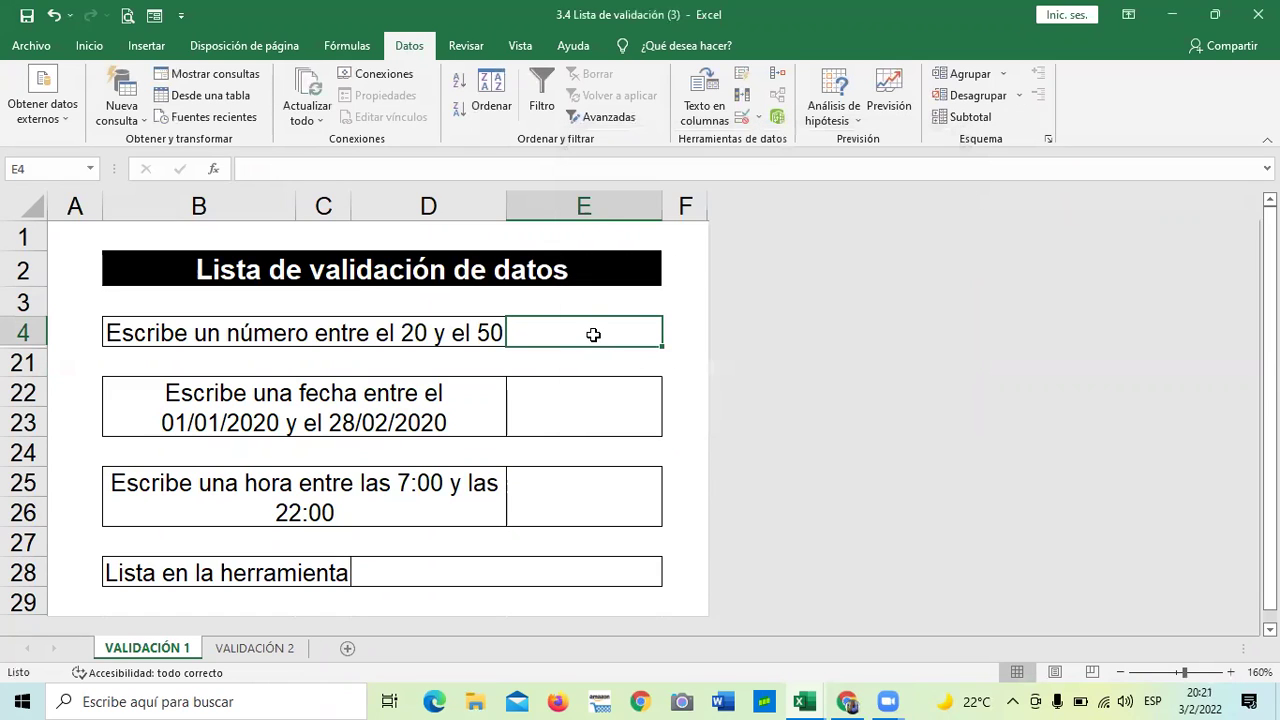
Try the out-of-range number 10 in cell E4 under the Alto style and cancel the entry.
text(10)
key(Return)
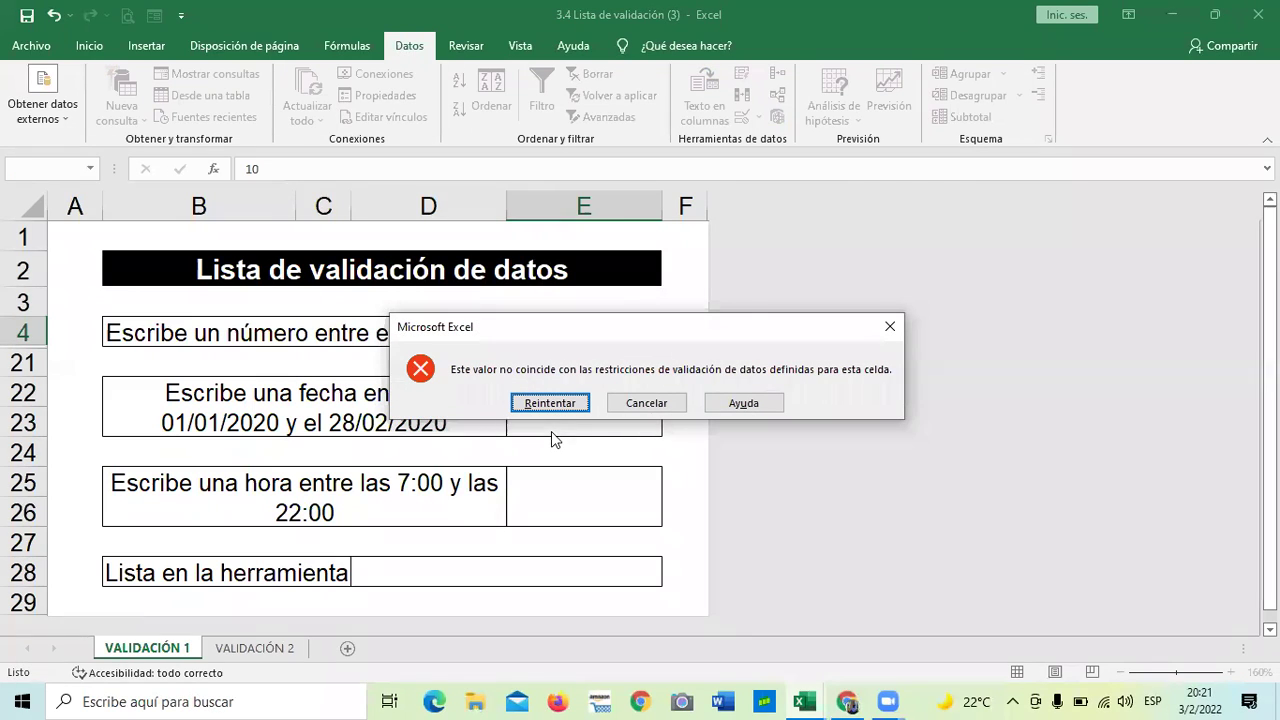
click(620, 400)
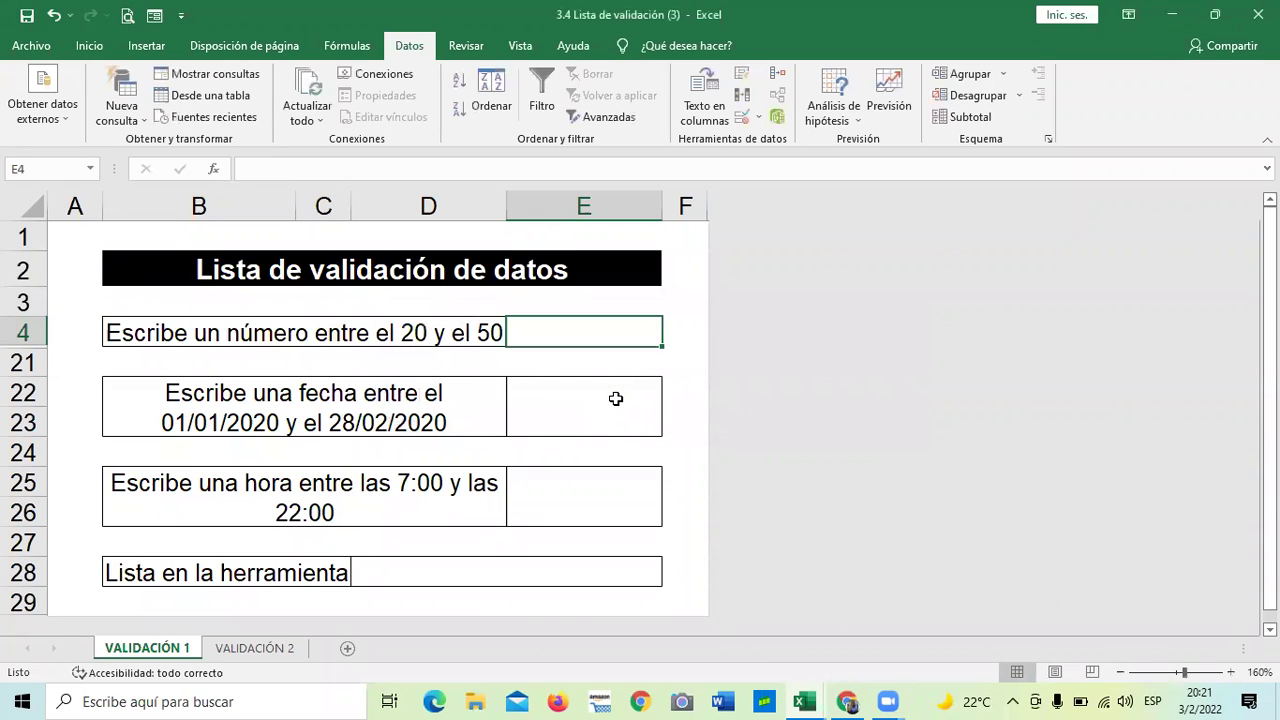
Try 100 in cell E4, retry and cancel it, and enter the valid number 50 instead.
text(100)
key(Return)
click(540, 398)
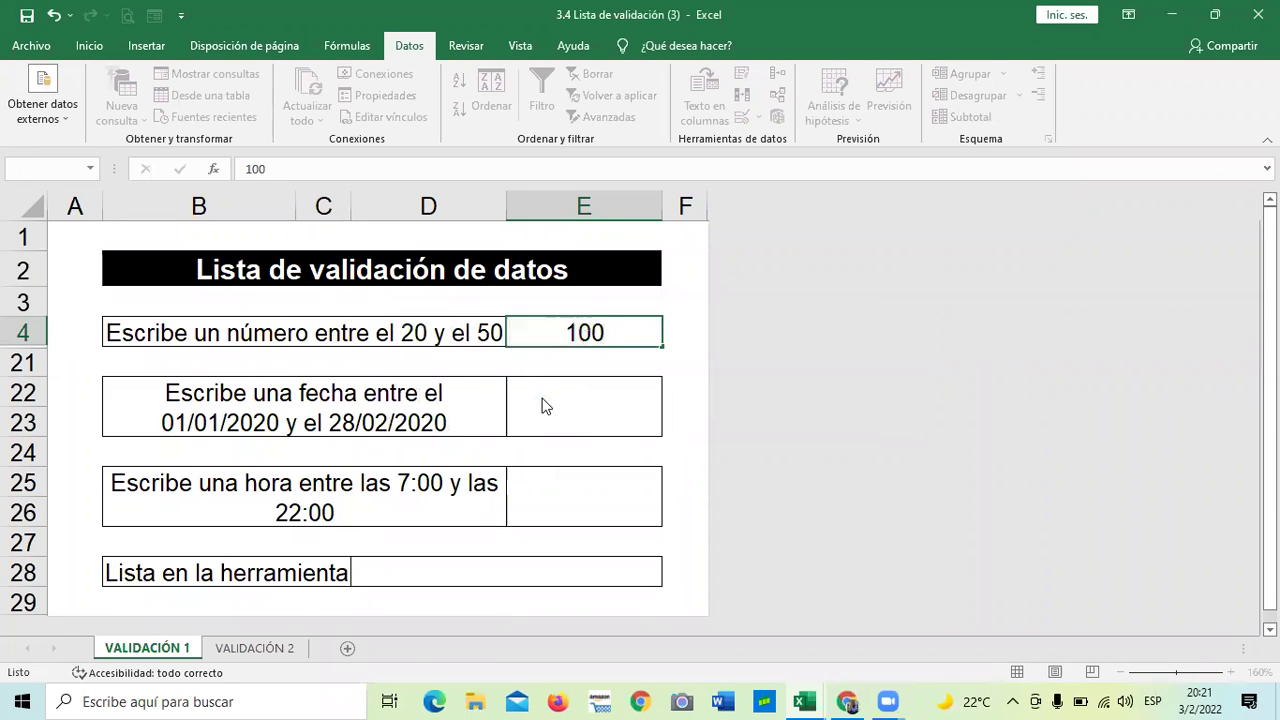
key(Return)
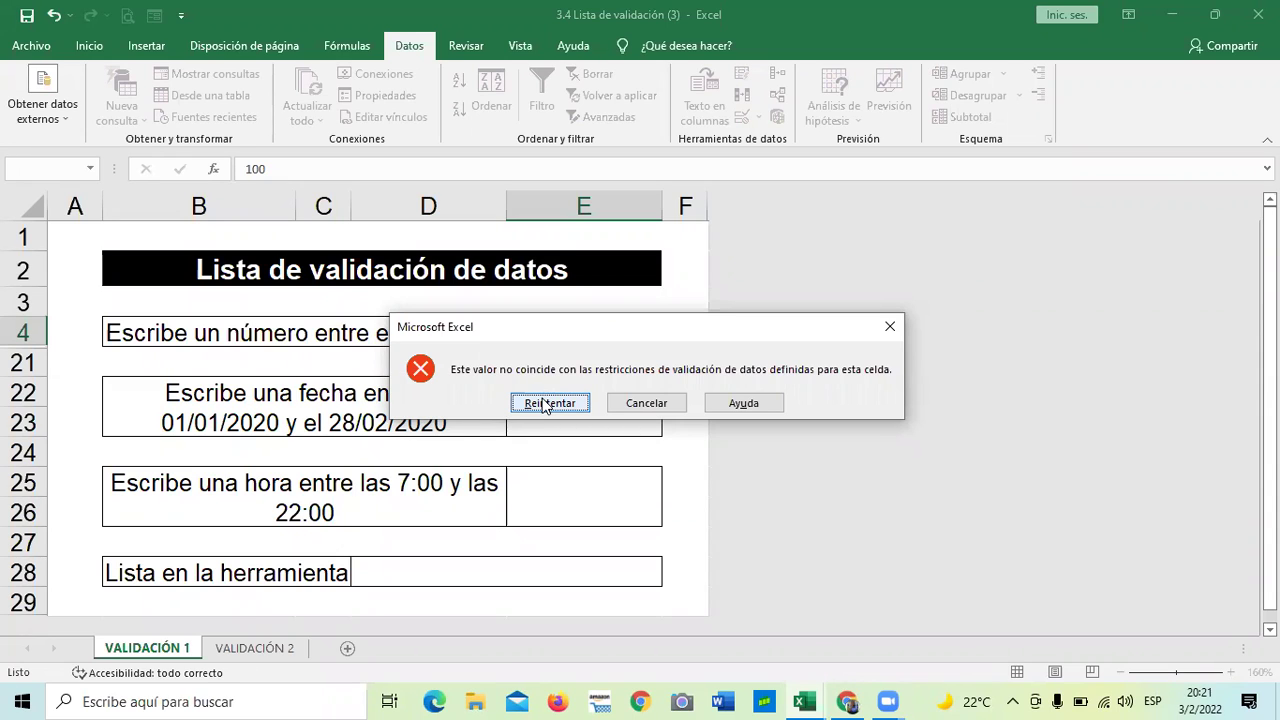
click(655, 404)
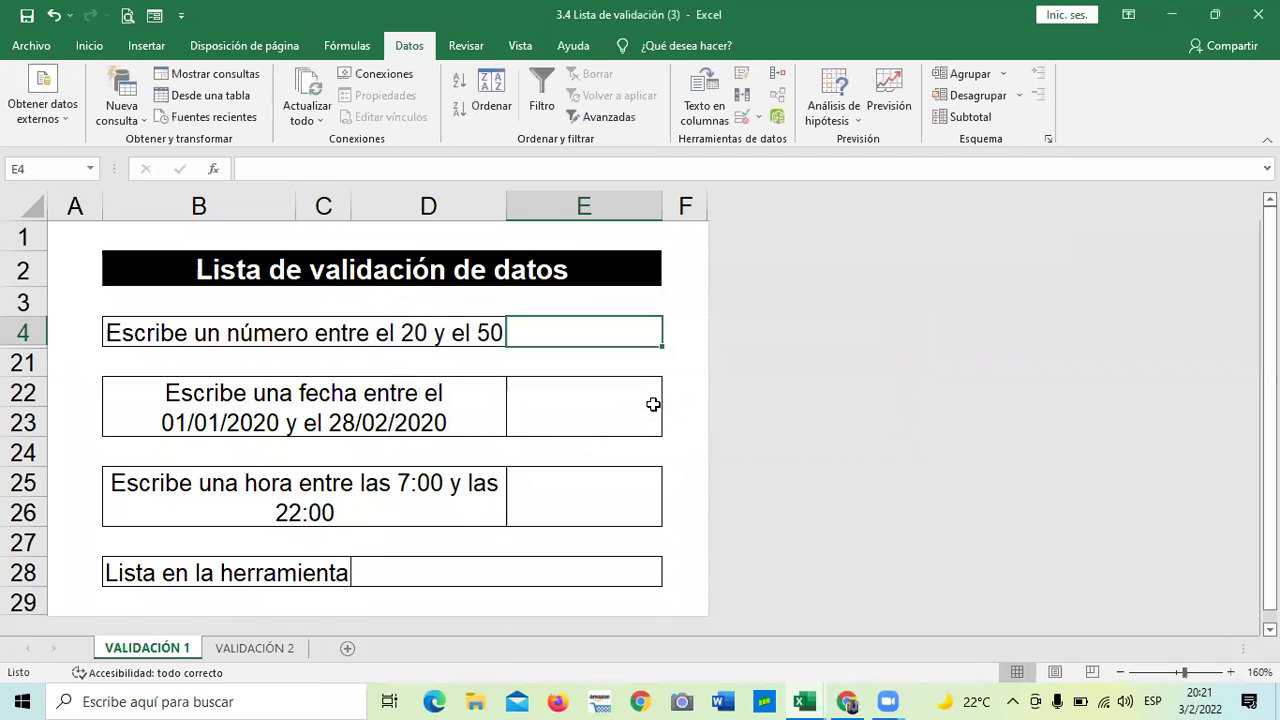
text(50)
key(Return)
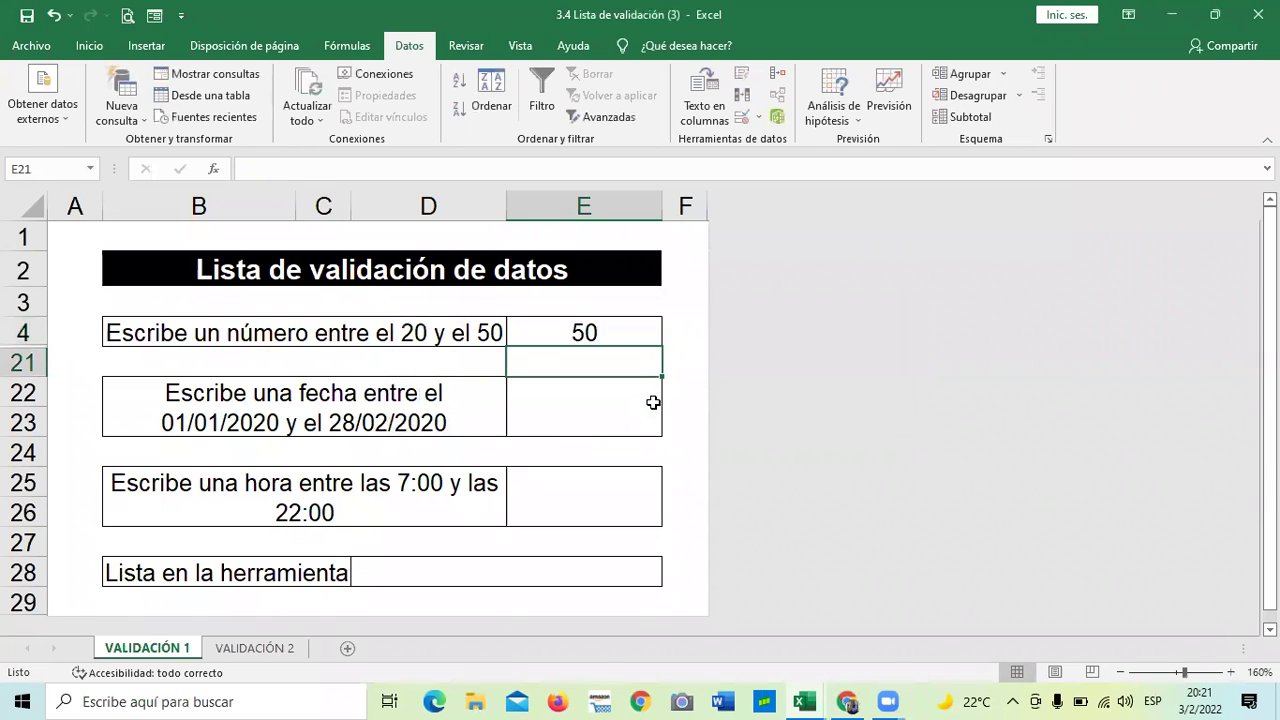
Start a validation rule for the date cell E22 that allows only Fecha values with the entre condition.
click(605, 404)
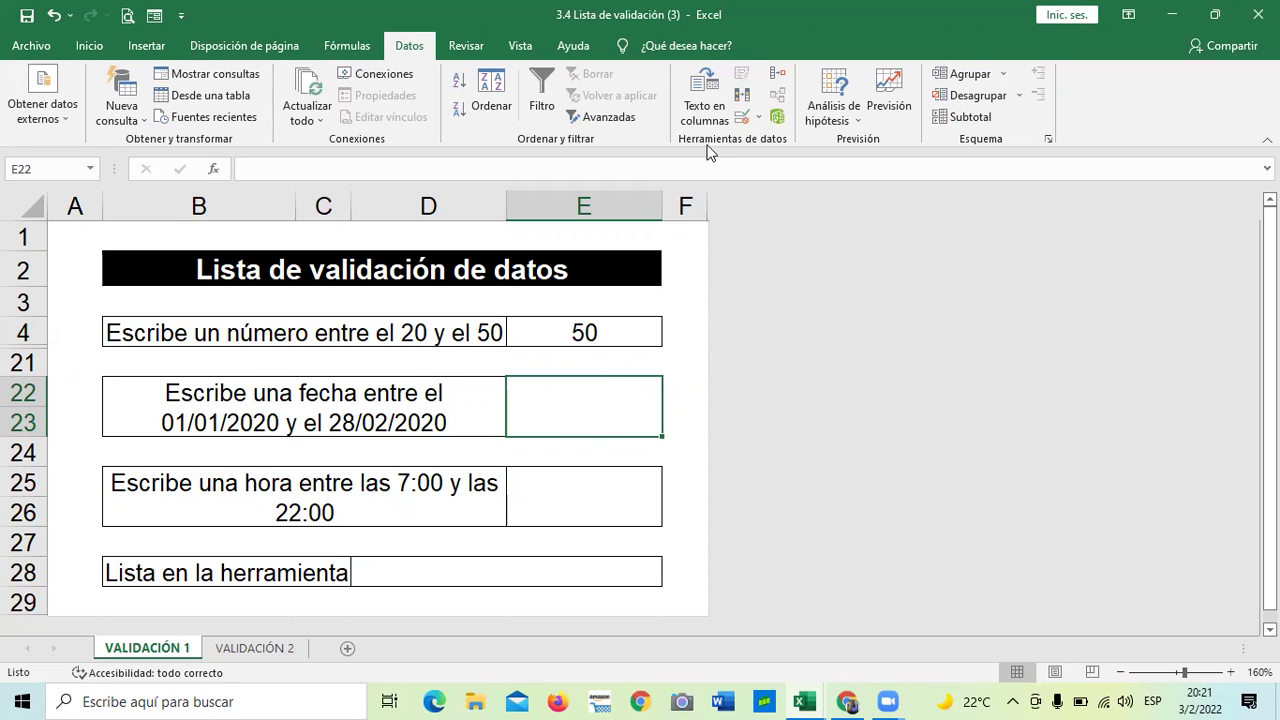
click(741, 117)
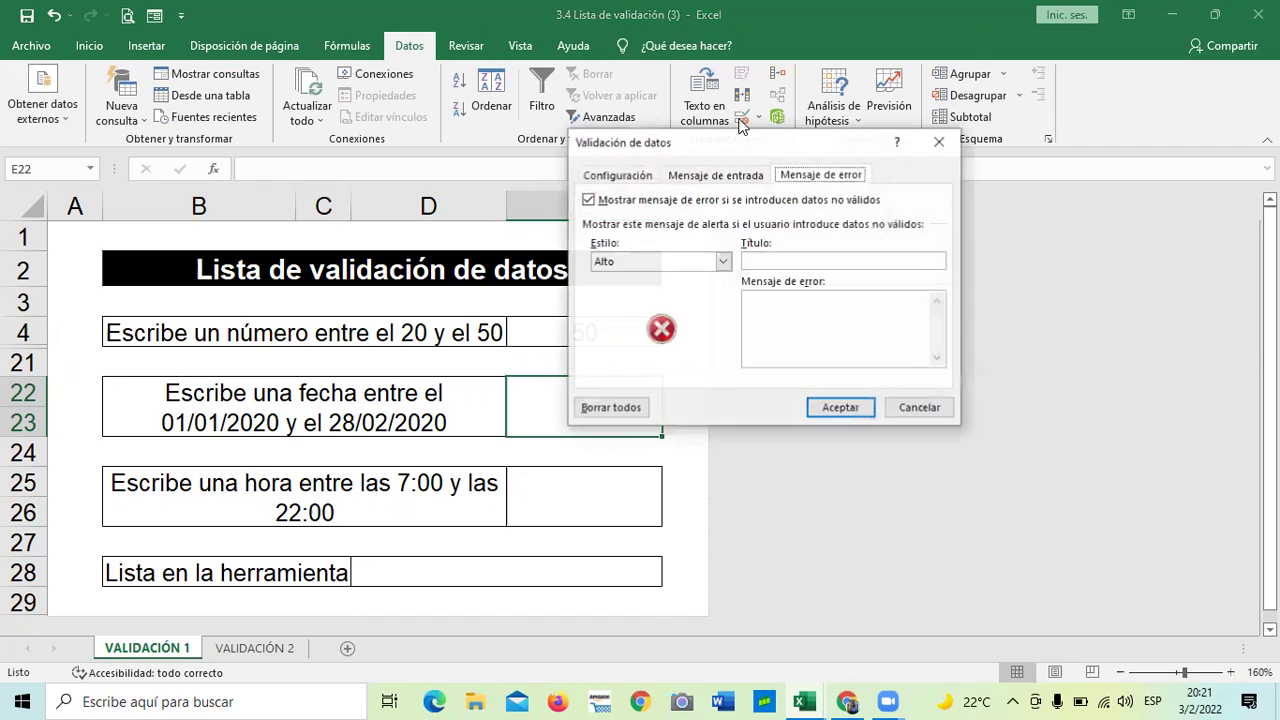
click(625, 176)
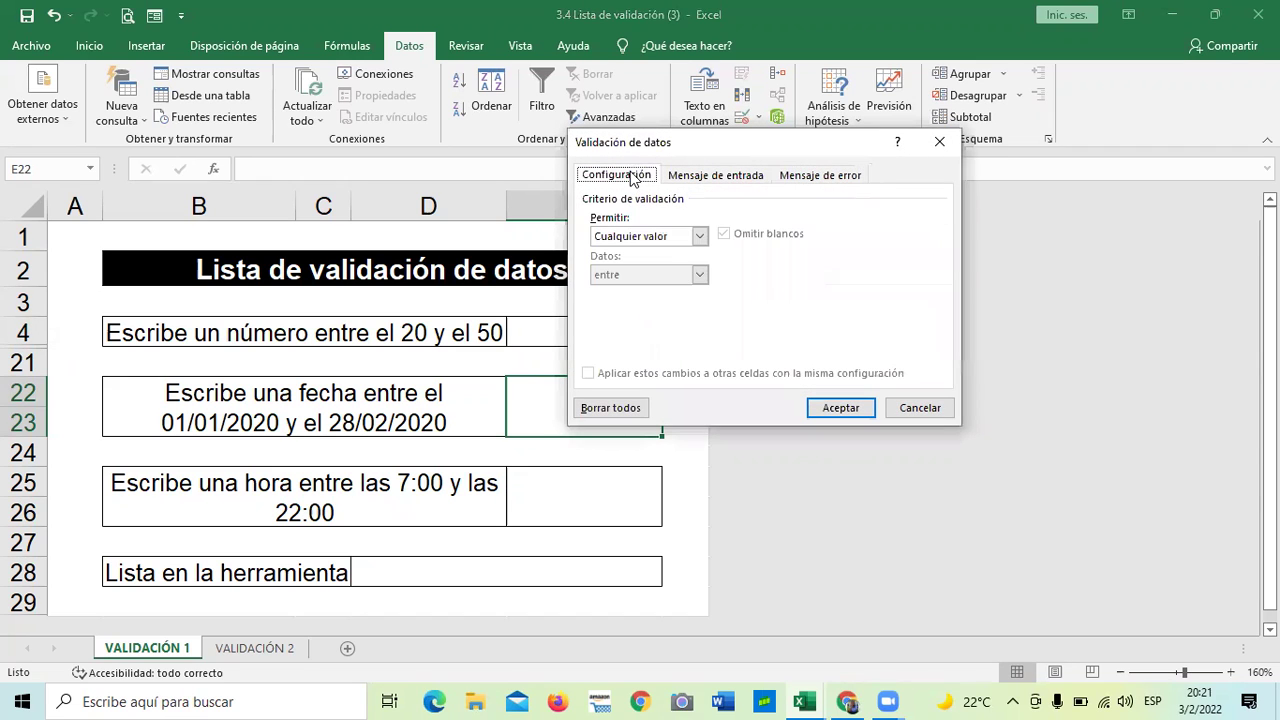
click(703, 237)
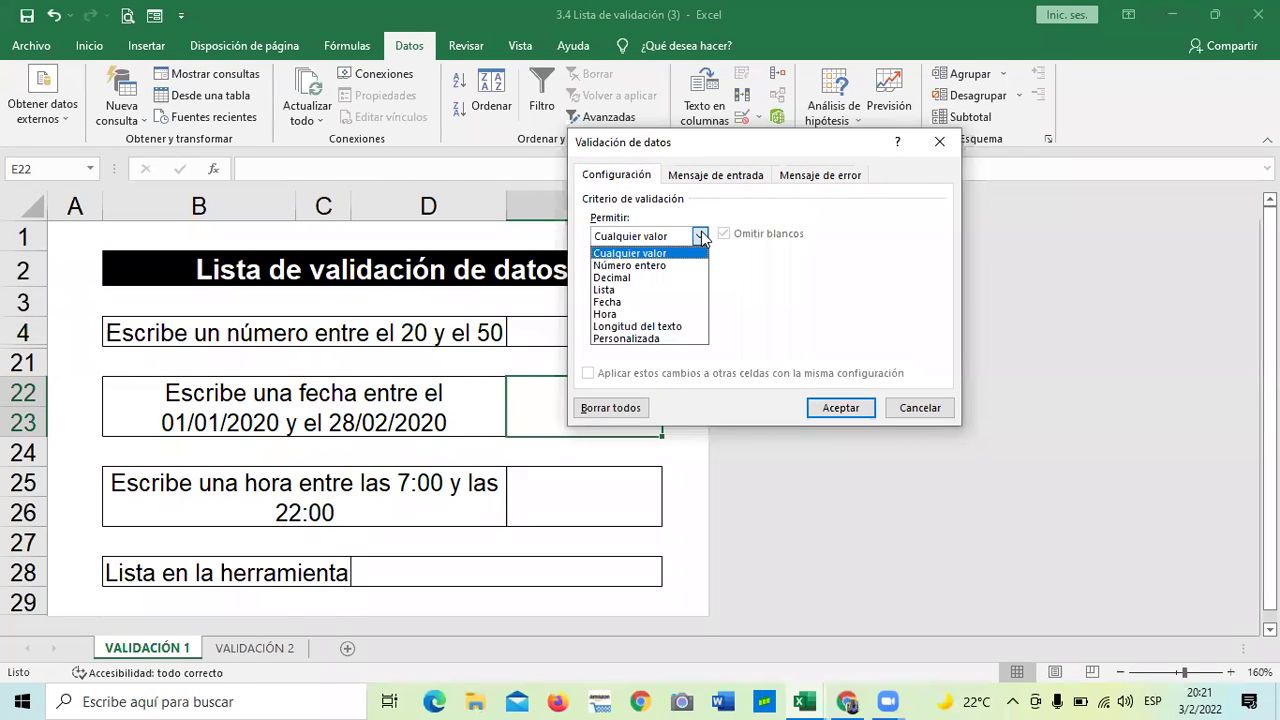
click(620, 298)
Set the date rule's Fecha inicial to 01/01/2020 and its Fecha final to 28/02/2020.
click(704, 312)
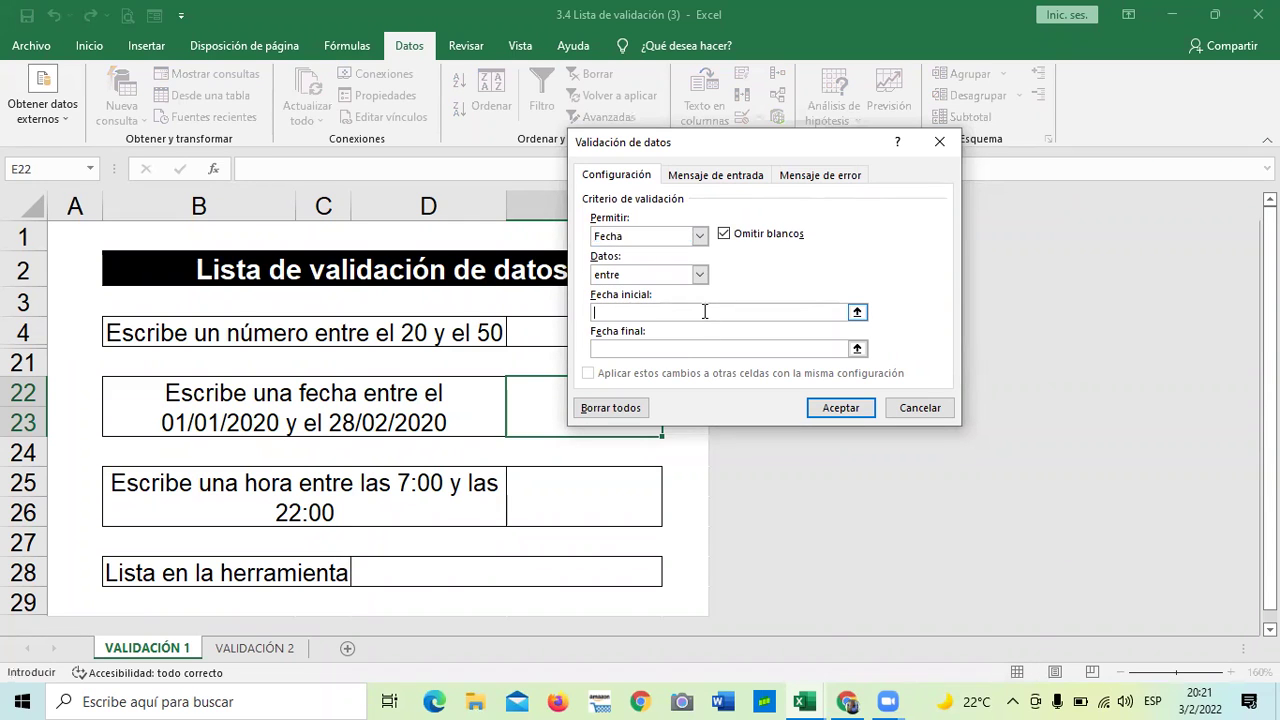
text(01/01)
text(200)
key(BackSpace)
text(2+F2)
key(BackSpace)
key(BackSpace)
key(BackSpace)
text(0)
click(689, 347)
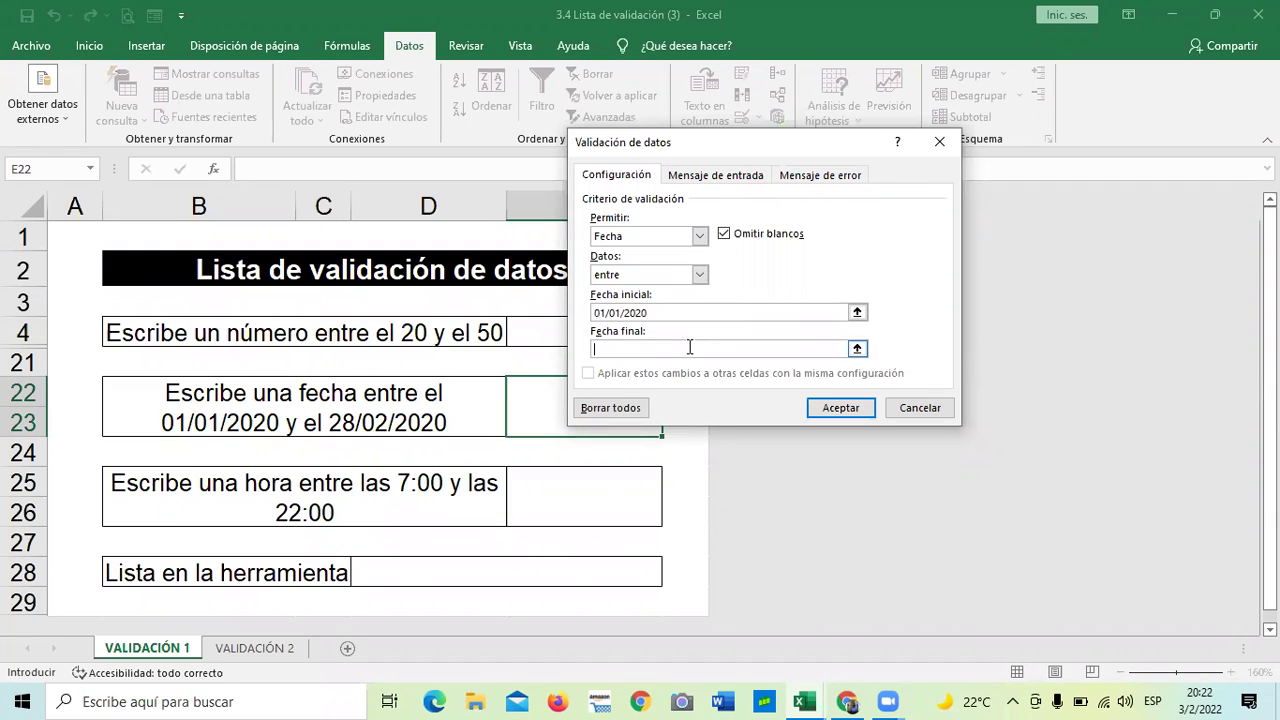
text(28/02/2020)
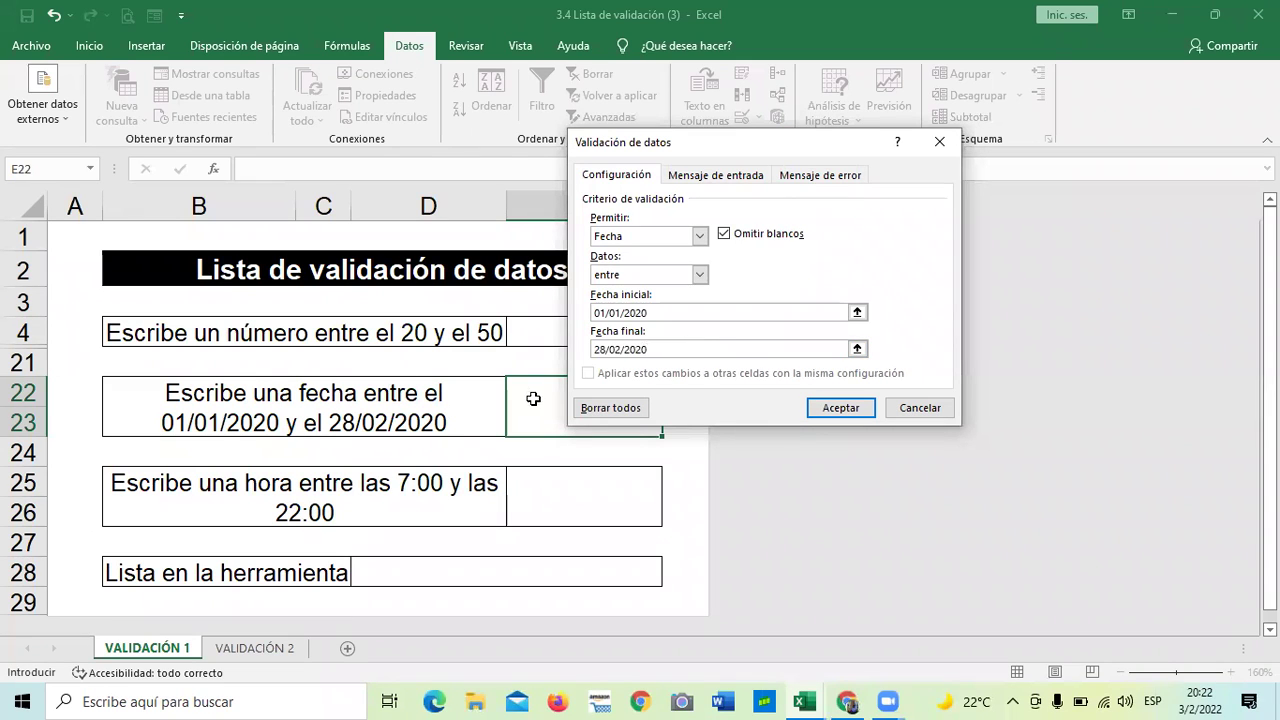
Apply the date rule to cell E22, test it with 5/2/2020 and clear the cell.
click(836, 412)
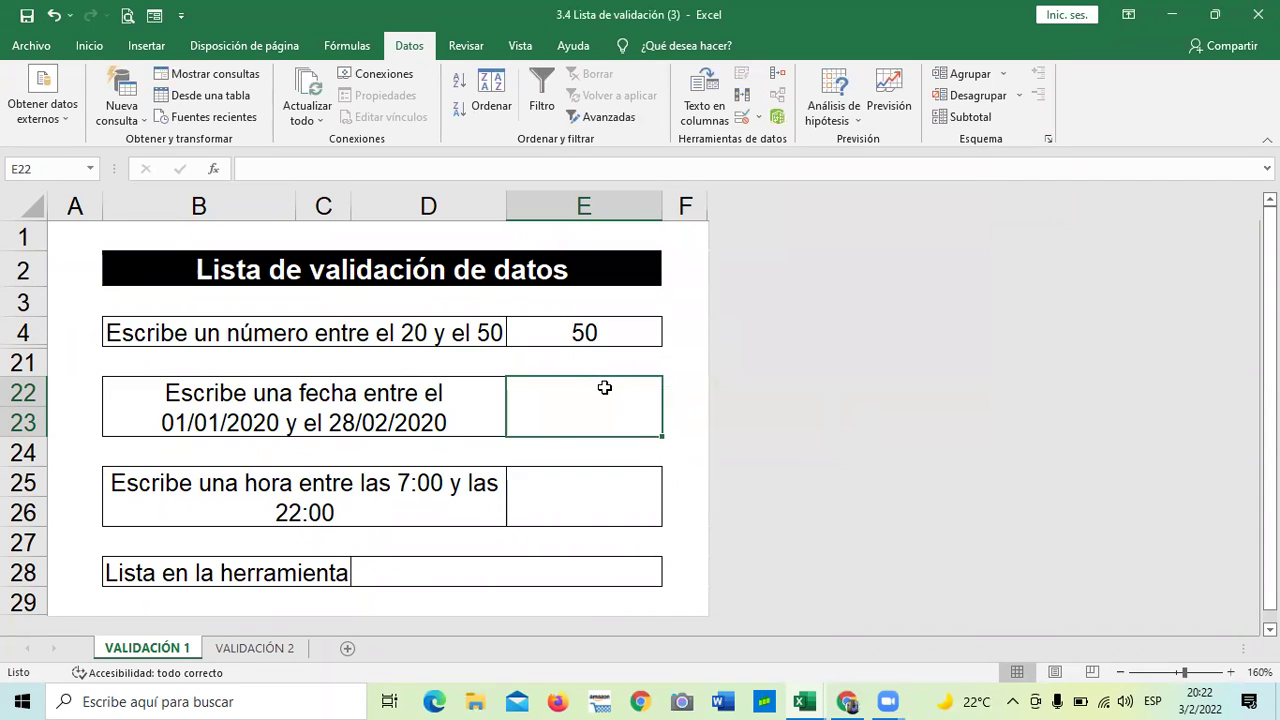
text(5/2/2020)
key(ctrl+Return)
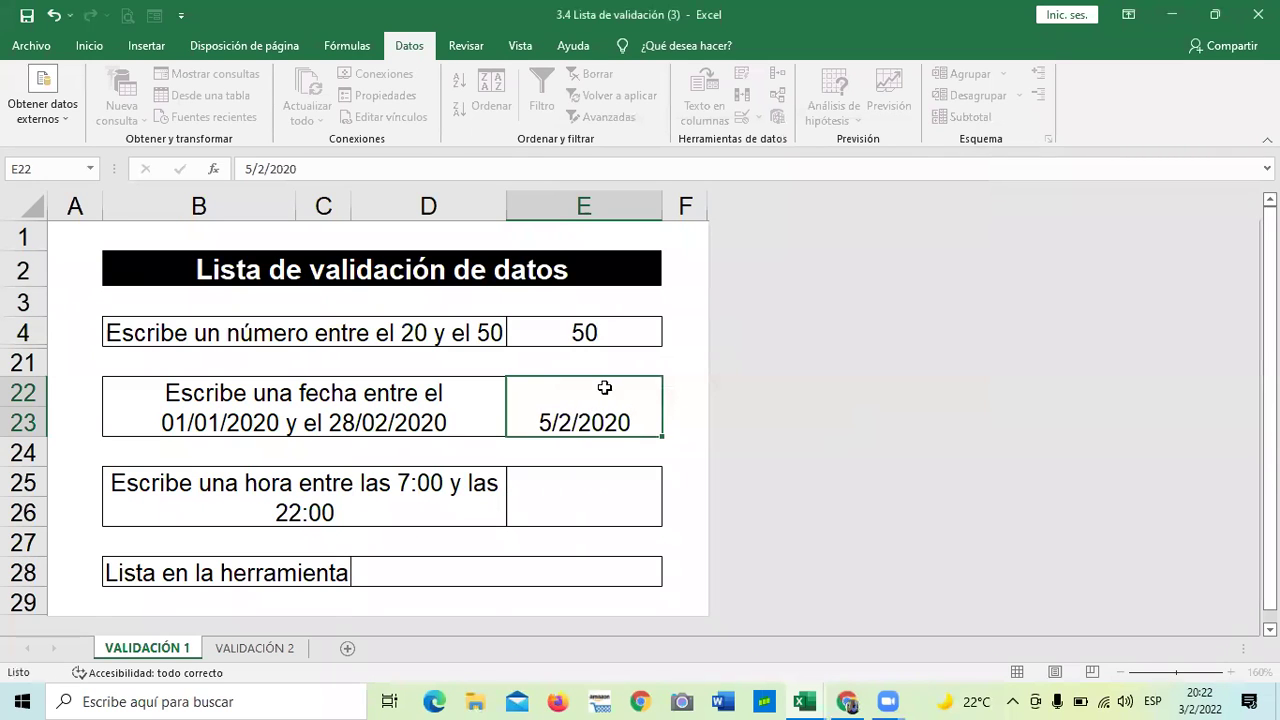
key(Return)
click(604, 387)
key(Delete)
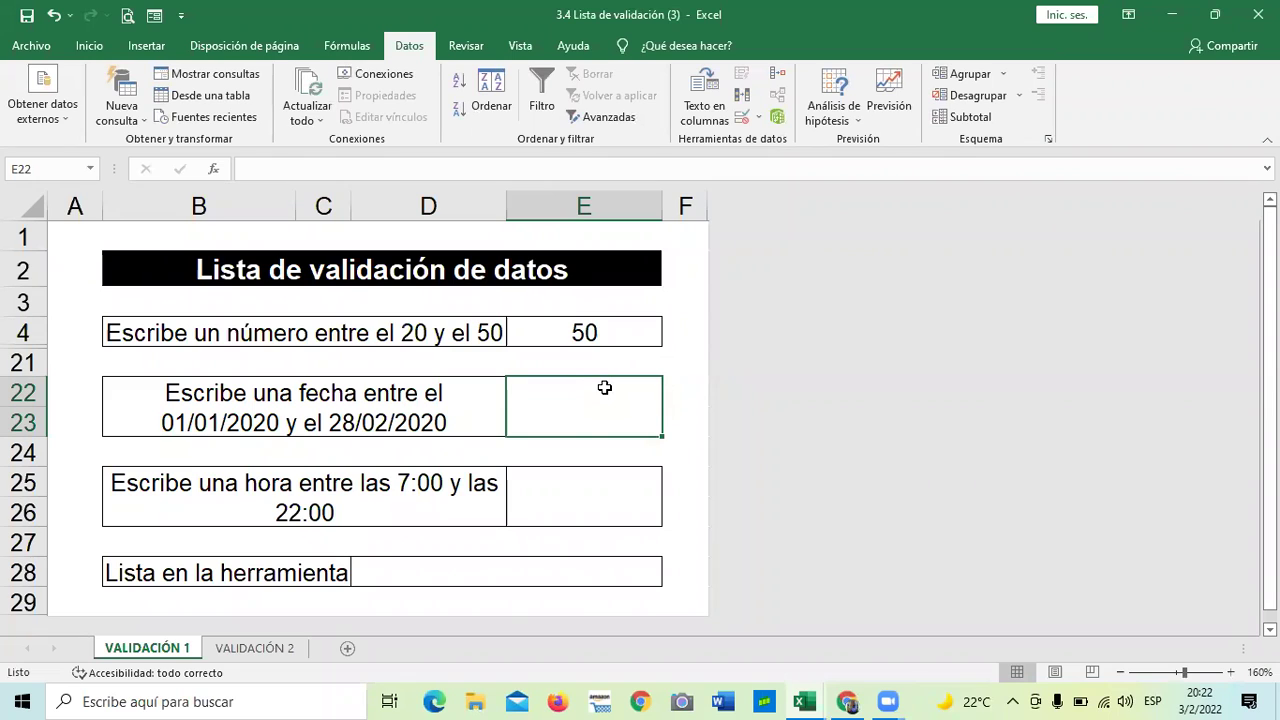
Try the out-of-range date 5/3/2020 in cell E22, retry and correct the entry to 5/2/2020.
text(5/)
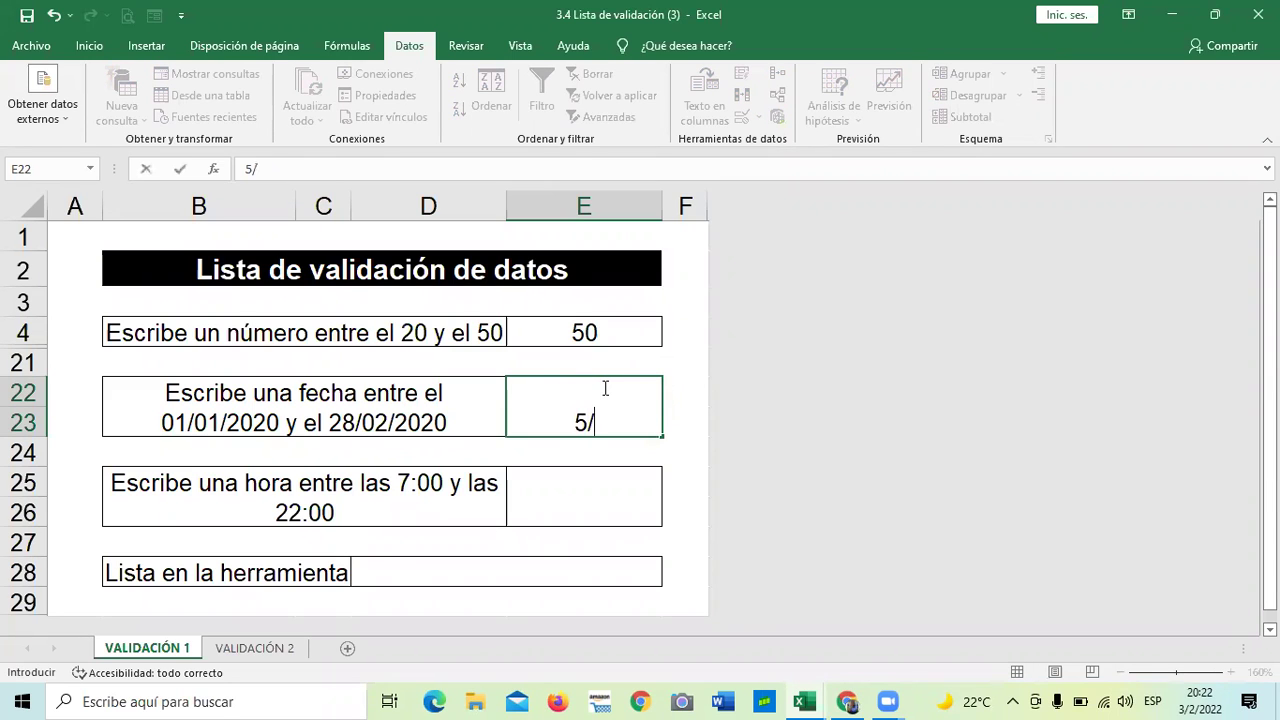
text(3/2020)
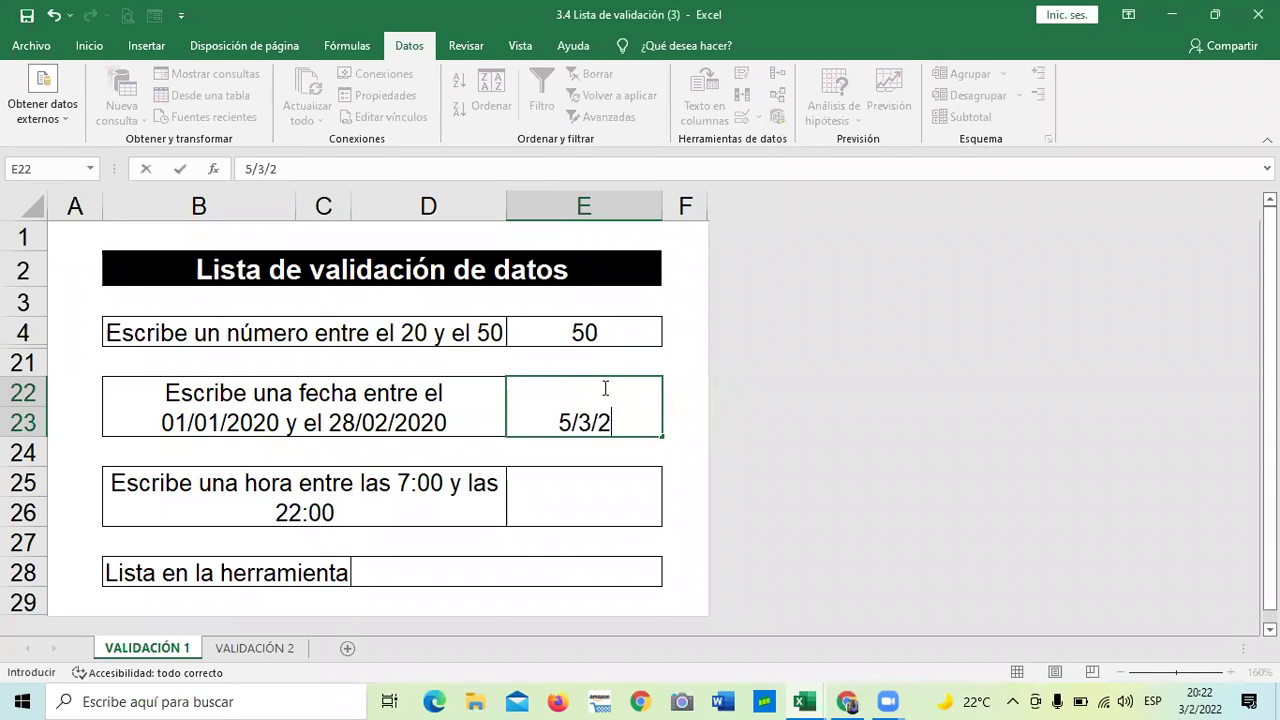
key(Return)
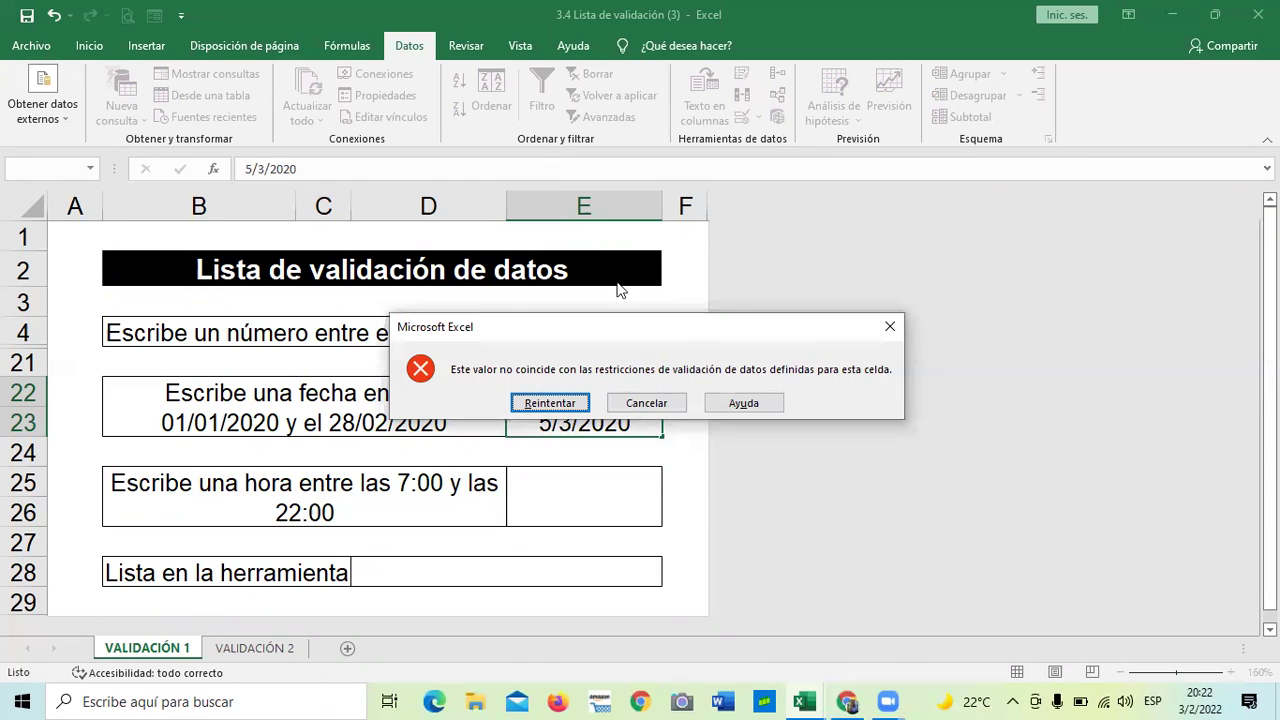
click(582, 405)
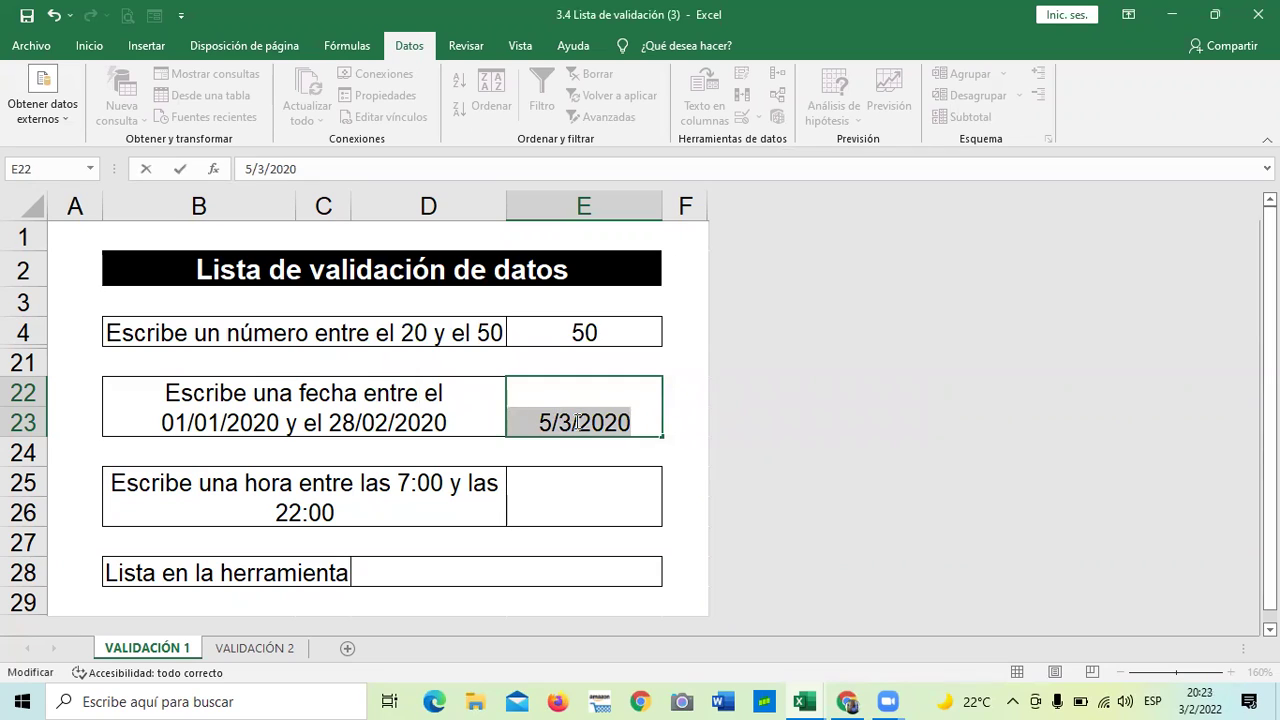
click(573, 424)
key(BackSpace)
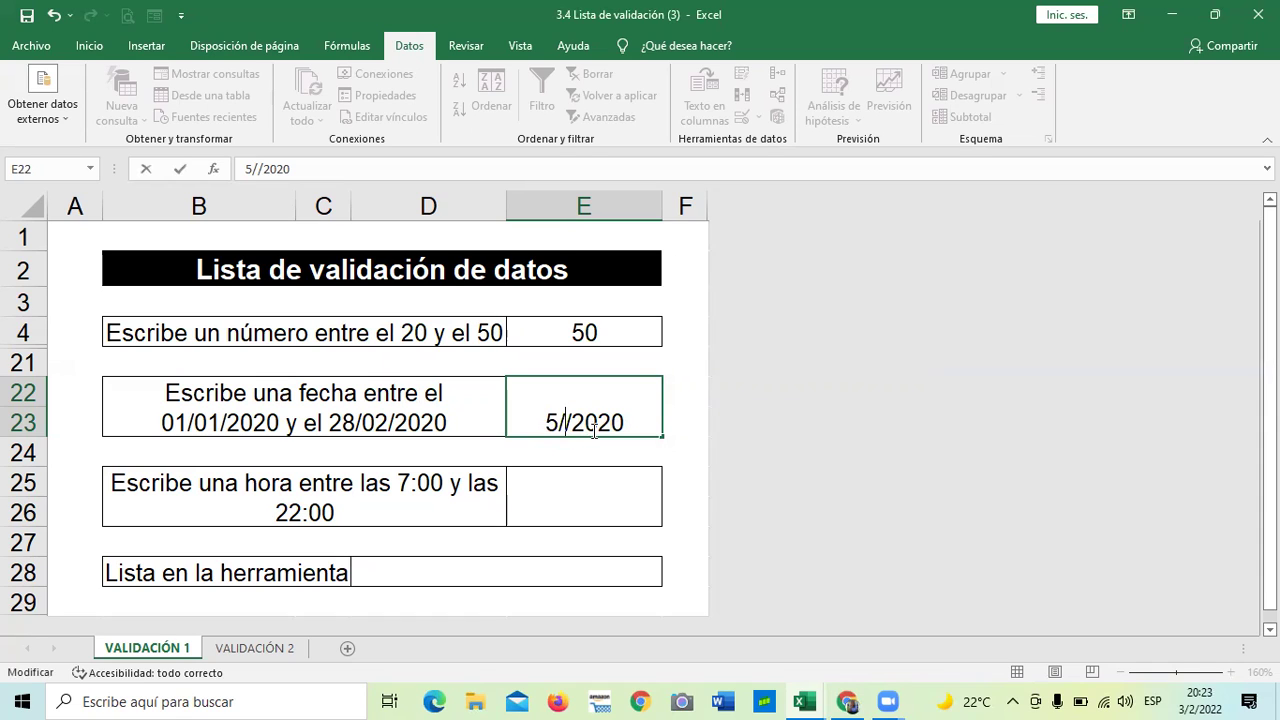
text(2)
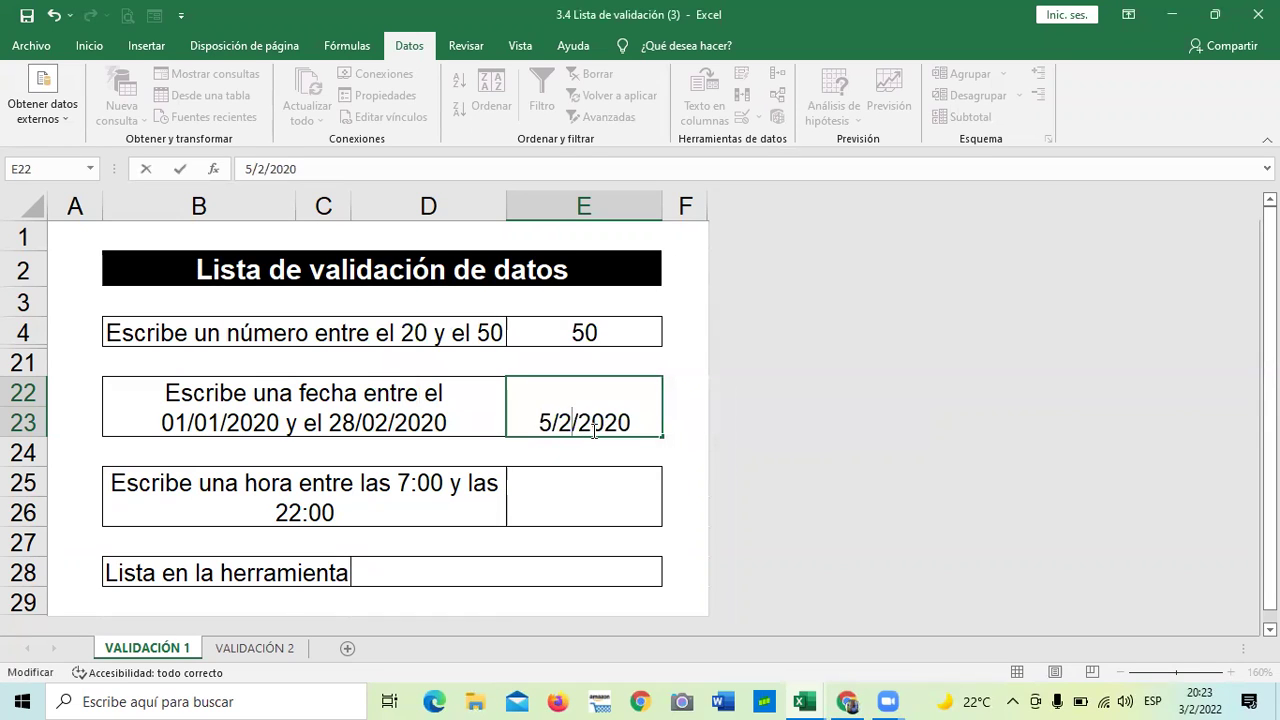
key(Return)
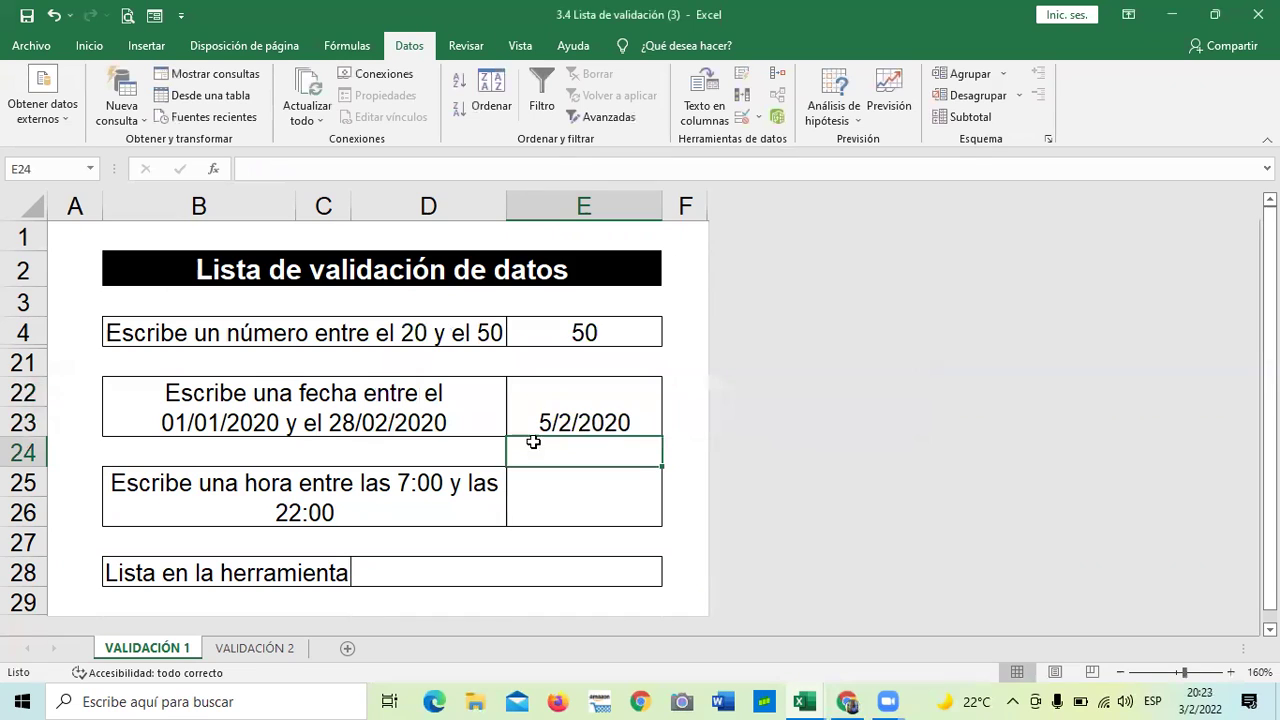
Start a validation rule for the time cell E25, choosing Fecha as the allowed value type.
scroll(531, 440, down, 1)
click(522, 477)
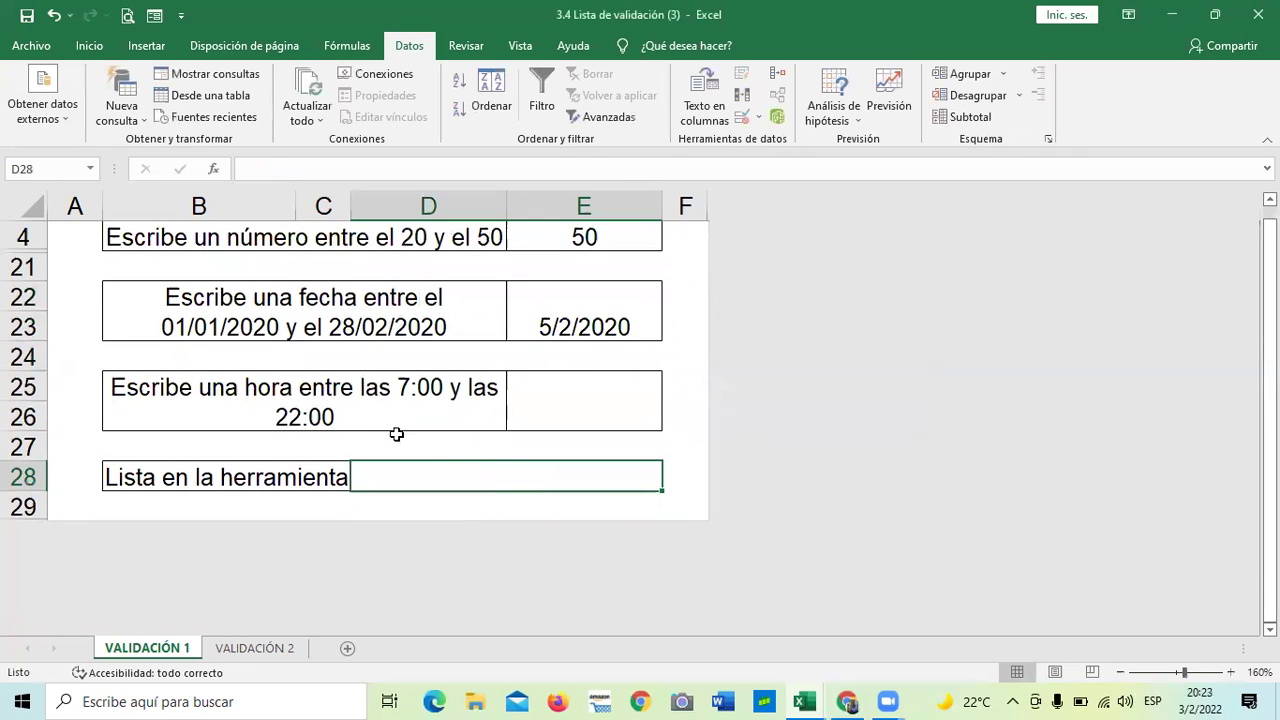
click(587, 393)
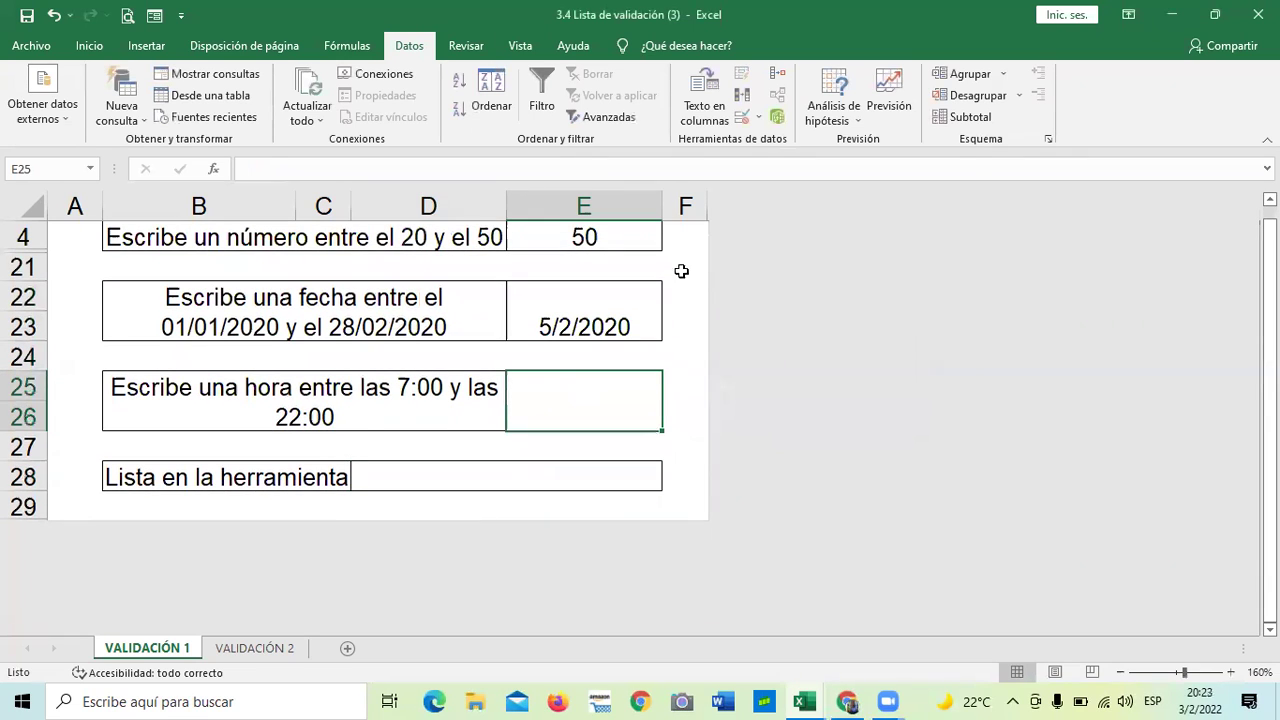
click(744, 118)
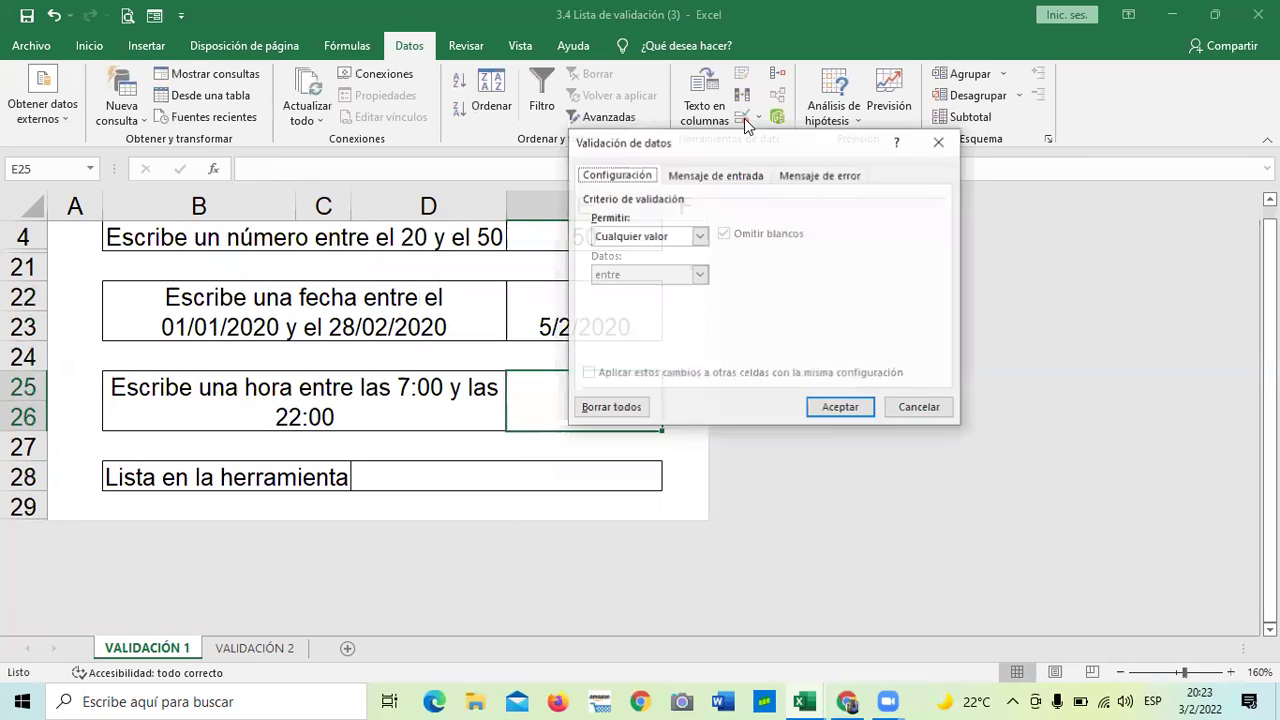
click(700, 236)
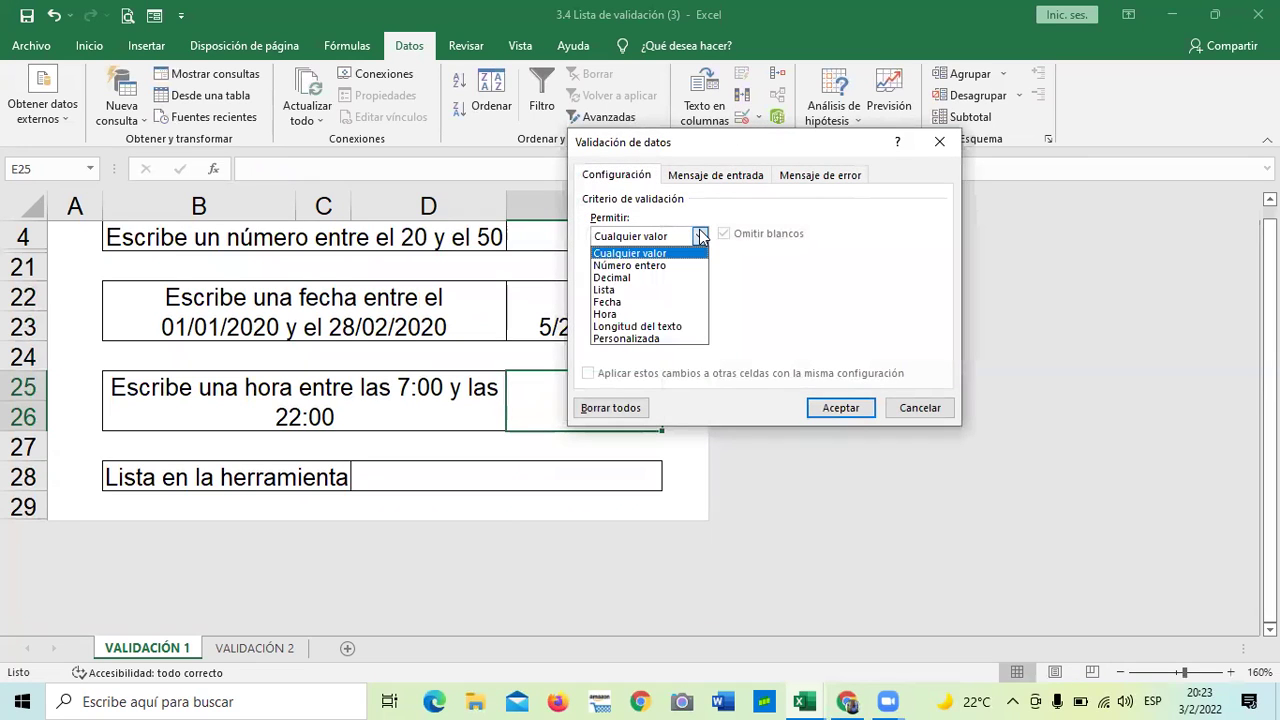
click(610, 302)
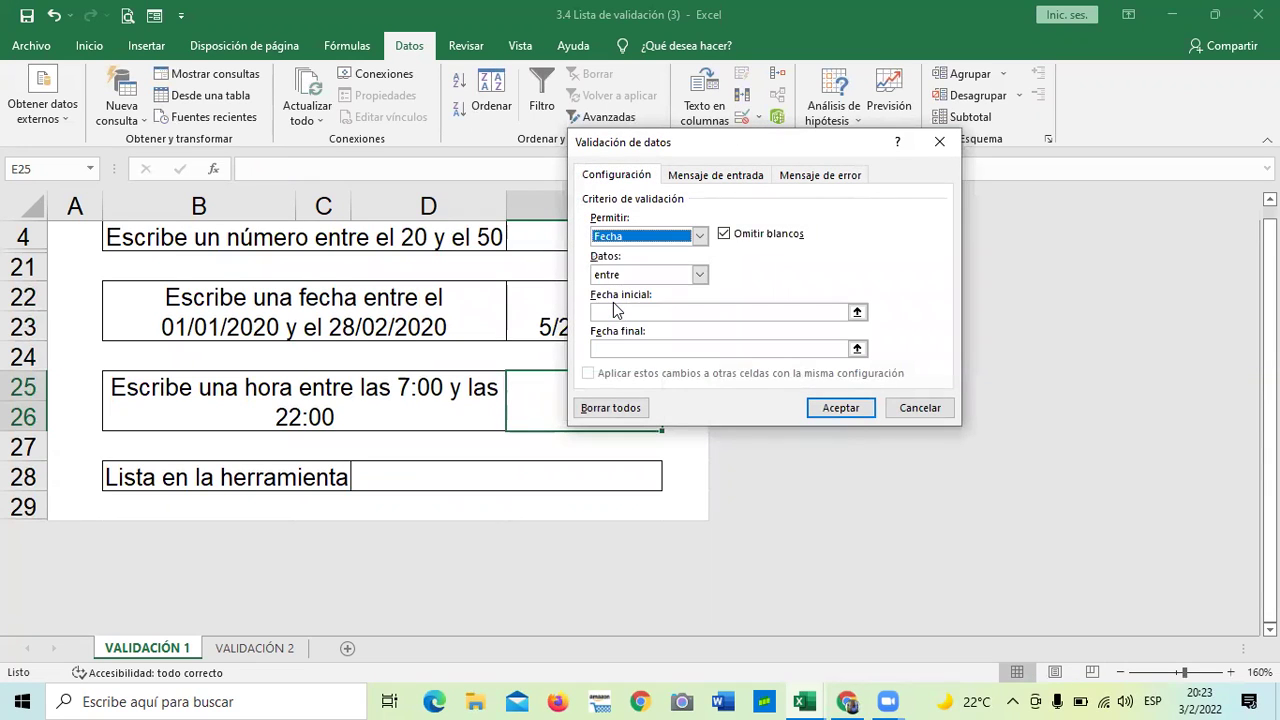
Try to apply the Fecha rule with 7:00 as Fecha inicial and 10:00 as Fecha final.
click(719, 311)
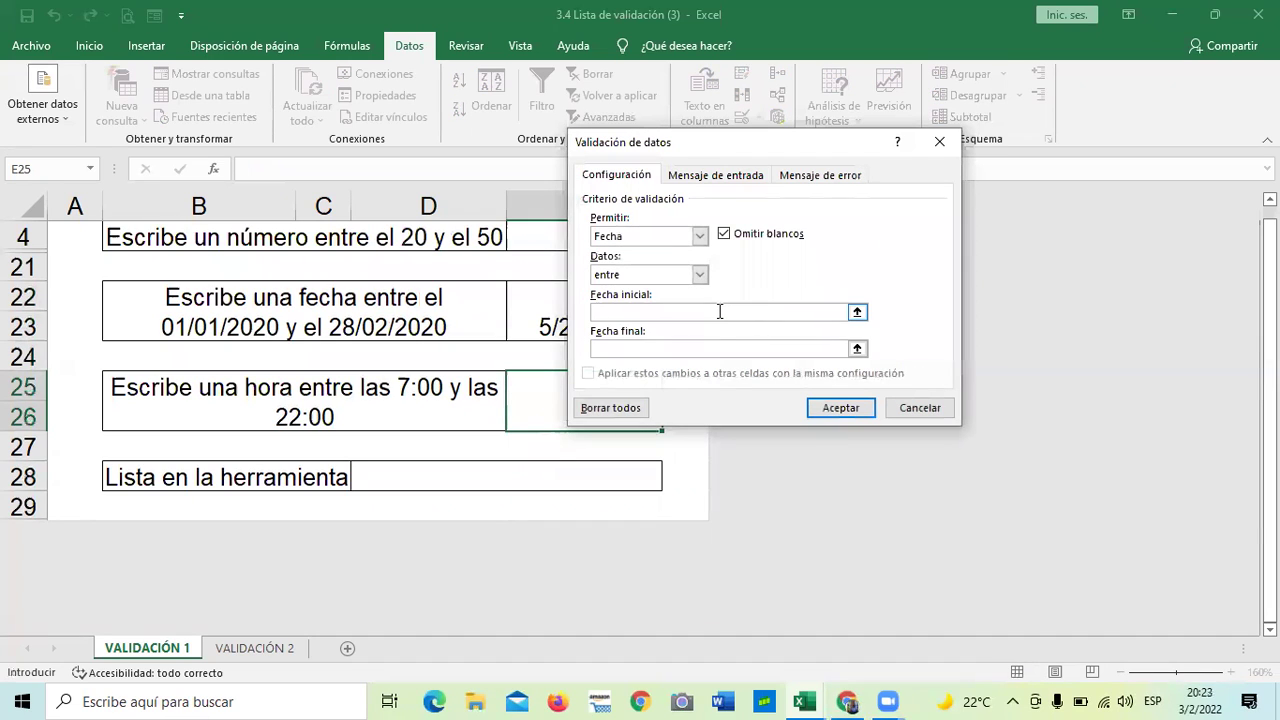
text(7:00)
click(686, 349)
text(10:)
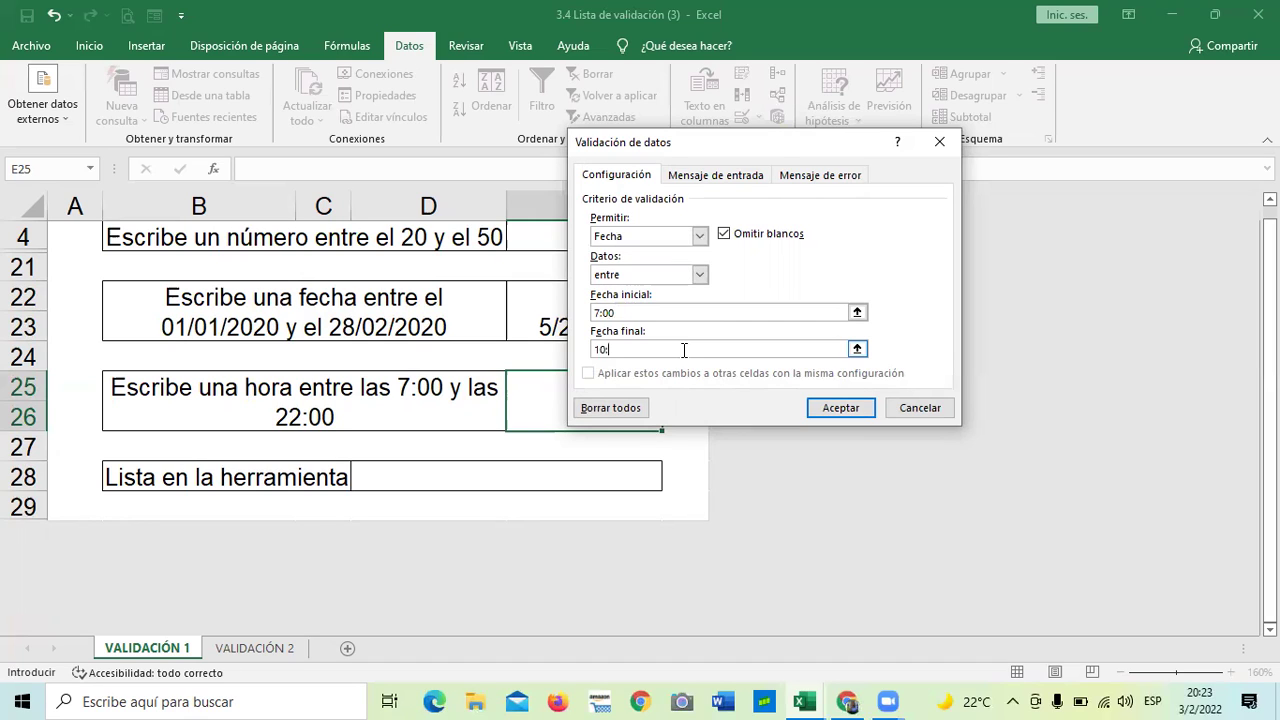
text(00)
click(833, 410)
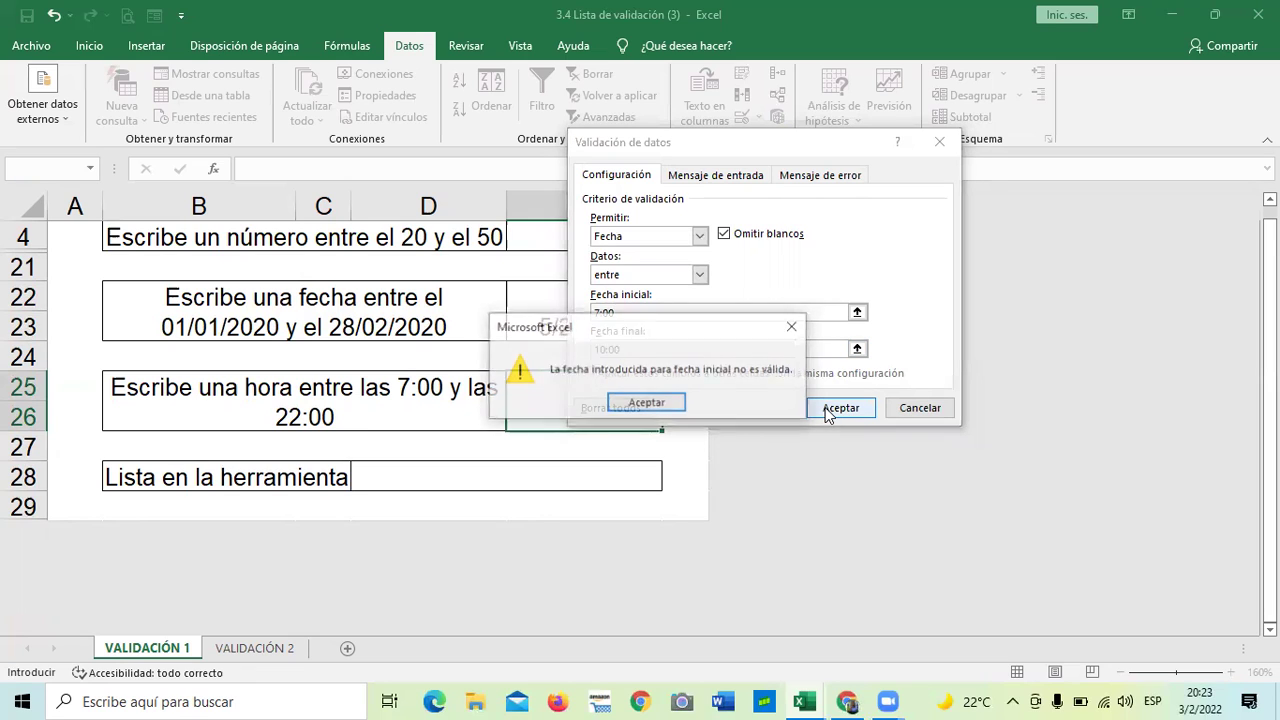
click(652, 403)
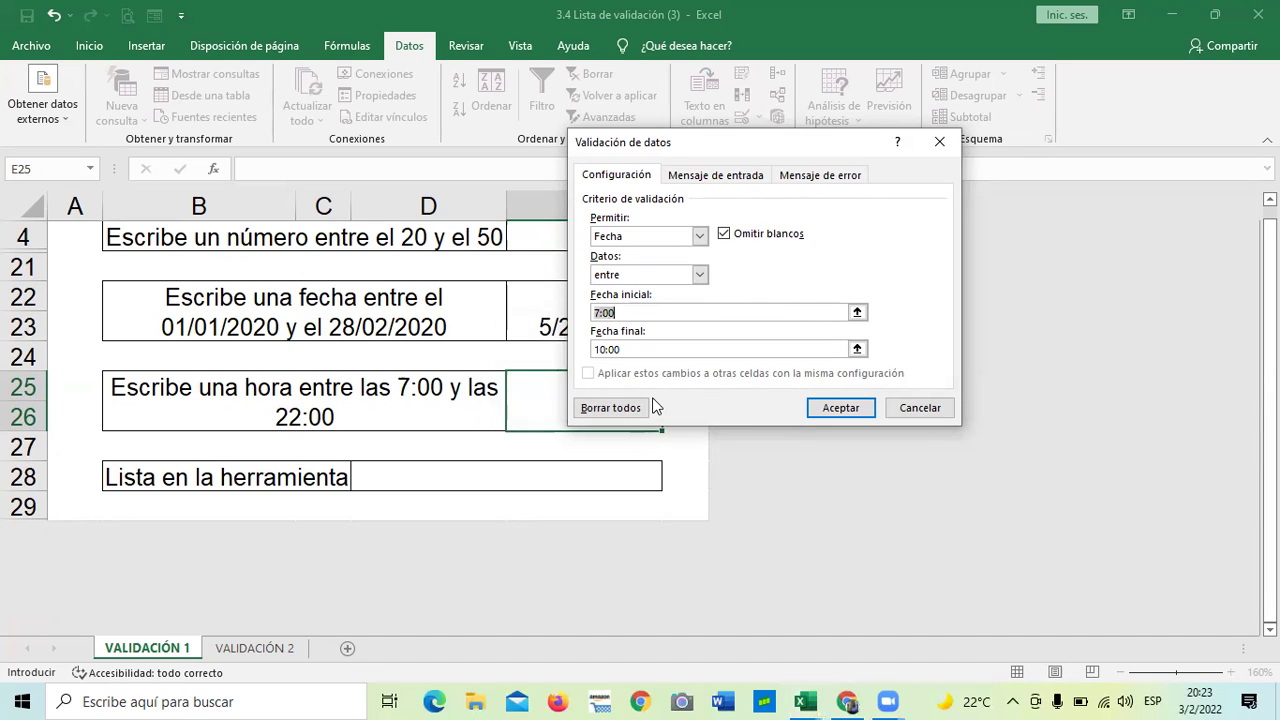
Try to apply the rule with Fecha inicial written as 7:00 AM.
click(638, 313)
text(AM)
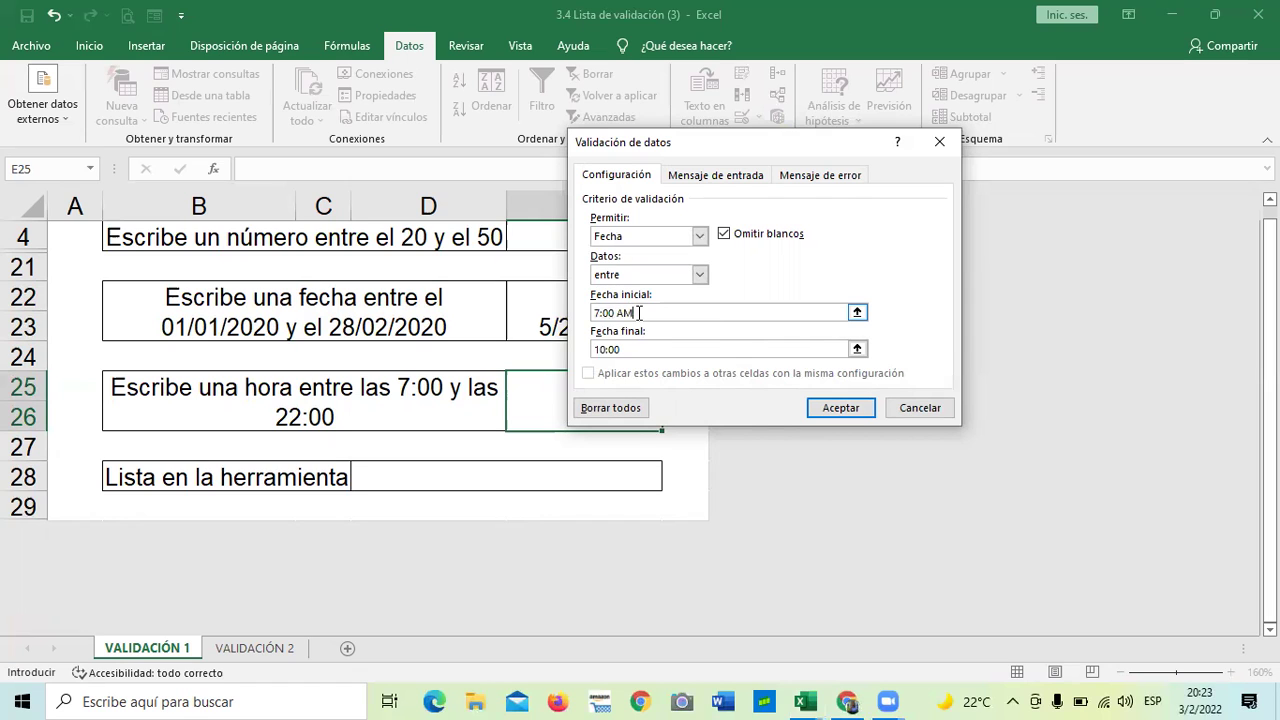
click(824, 410)
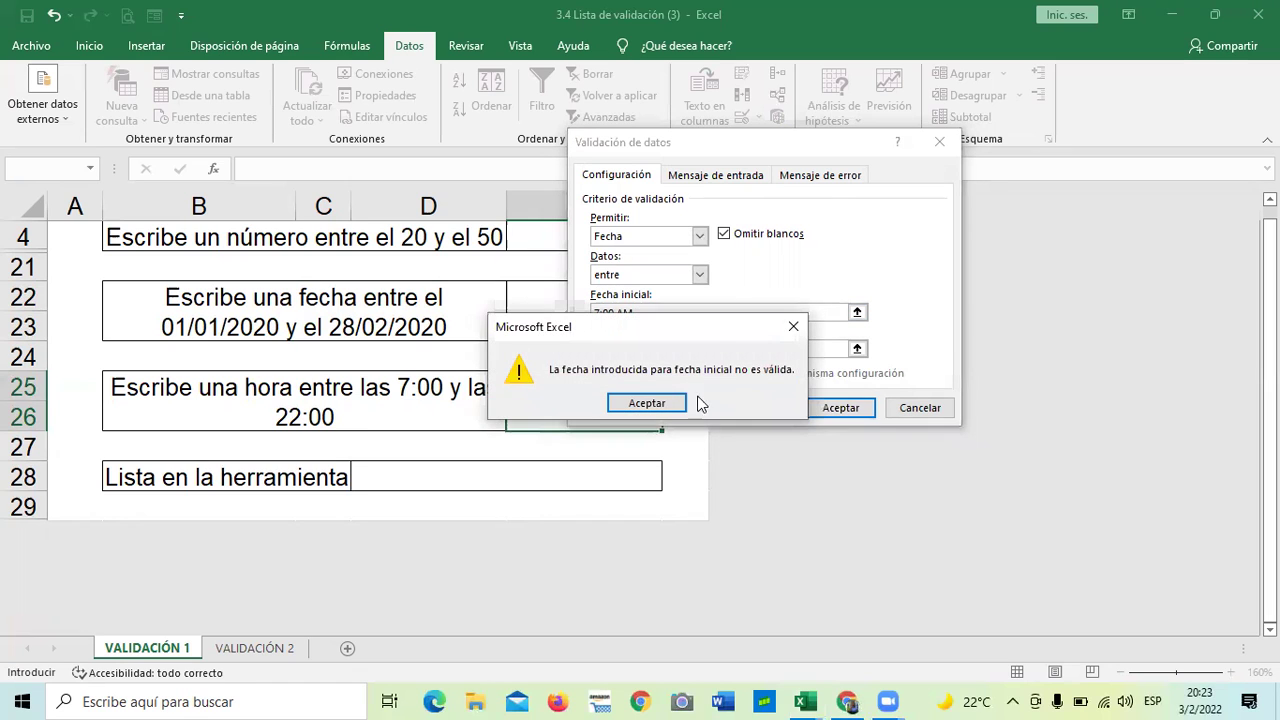
click(652, 403)
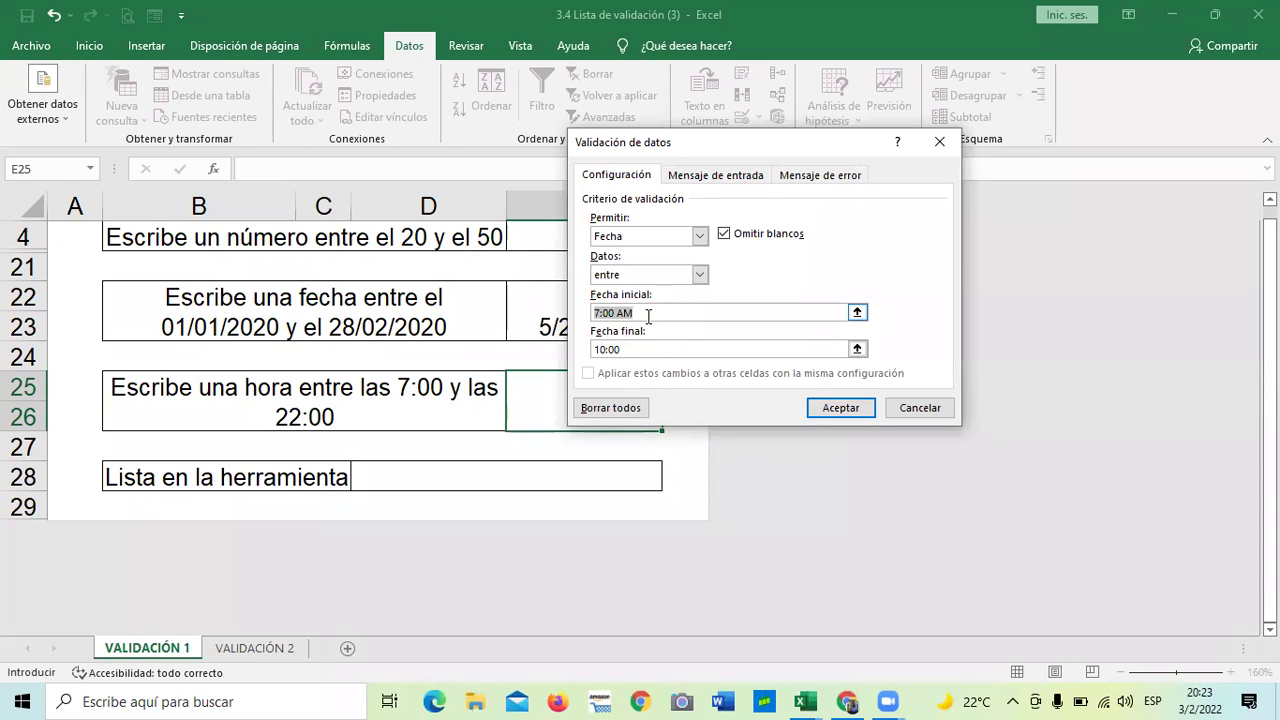
Switch the rule for cell E25 to allow Hora values and set its Hora inicial to 7:00.
click(700, 236)
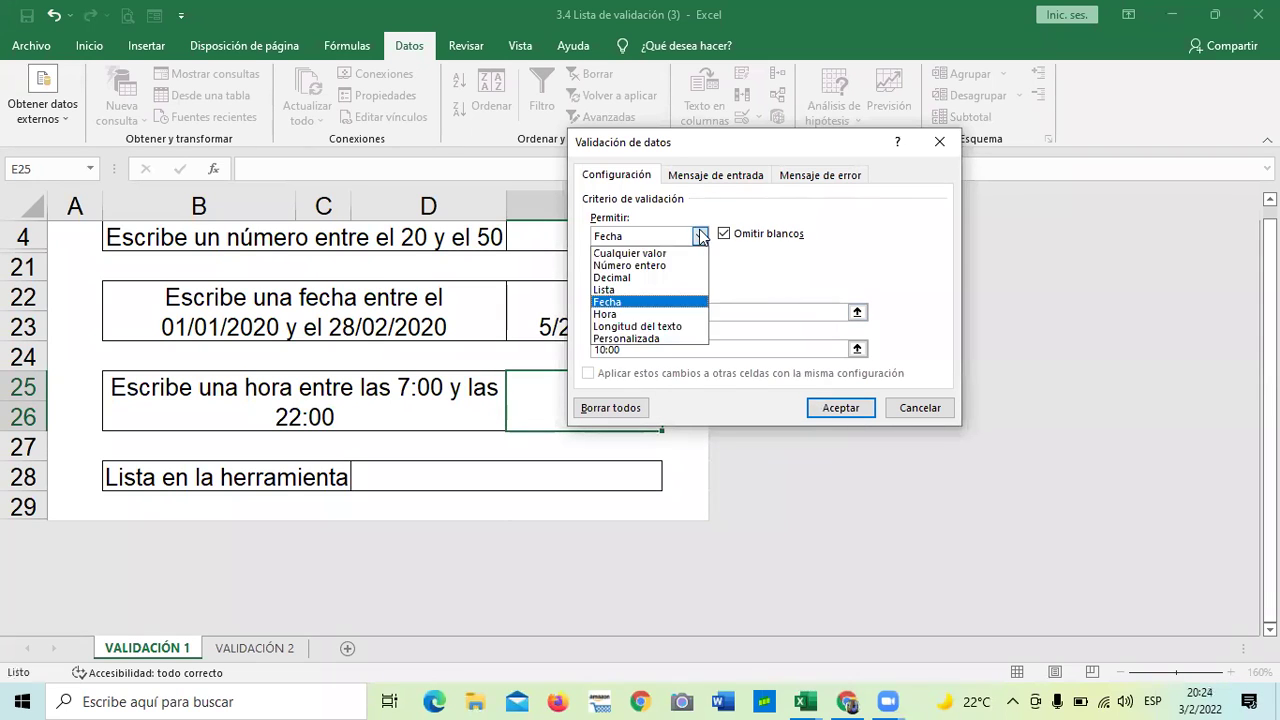
click(655, 314)
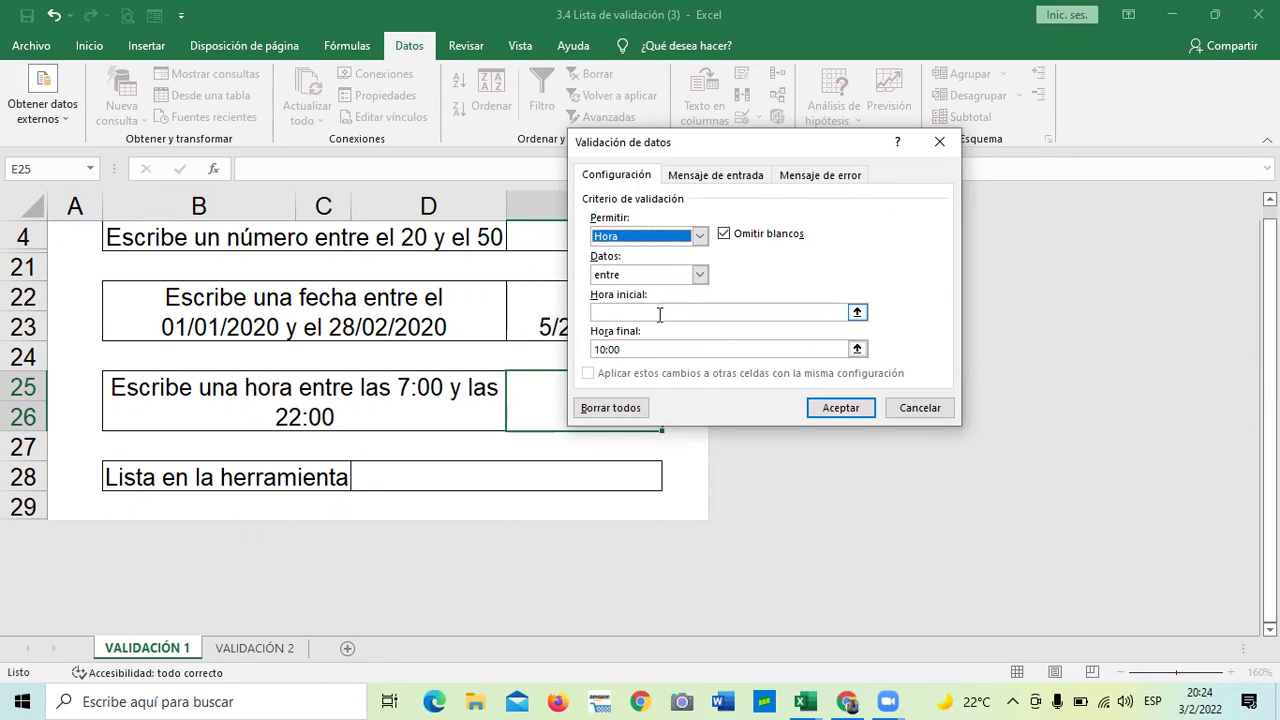
click(659, 313)
text(7:00)
Set the time rule's Hora final to 22:00 and apply the rule to cell E25.
click(650, 349)
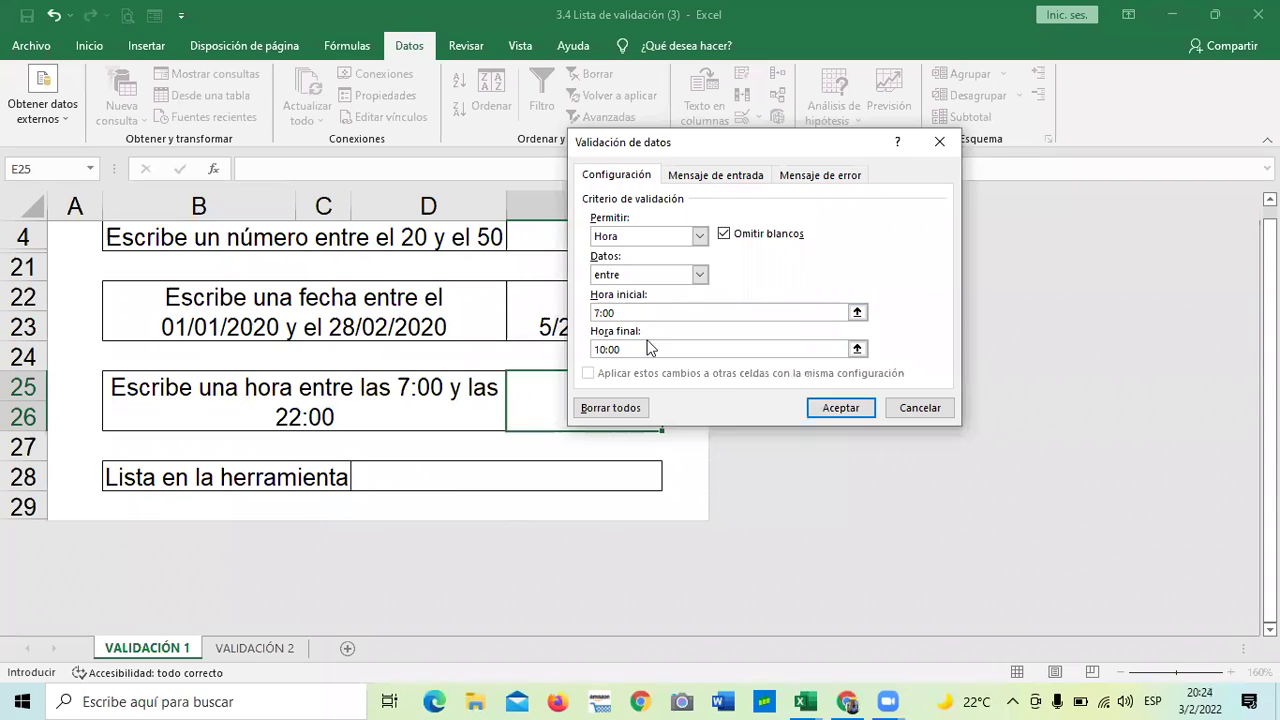
key(BackSpace)
key(BackSpace)
key(BackSpace)
key(BackSpace)
key(BackSpace)
text(22:00)
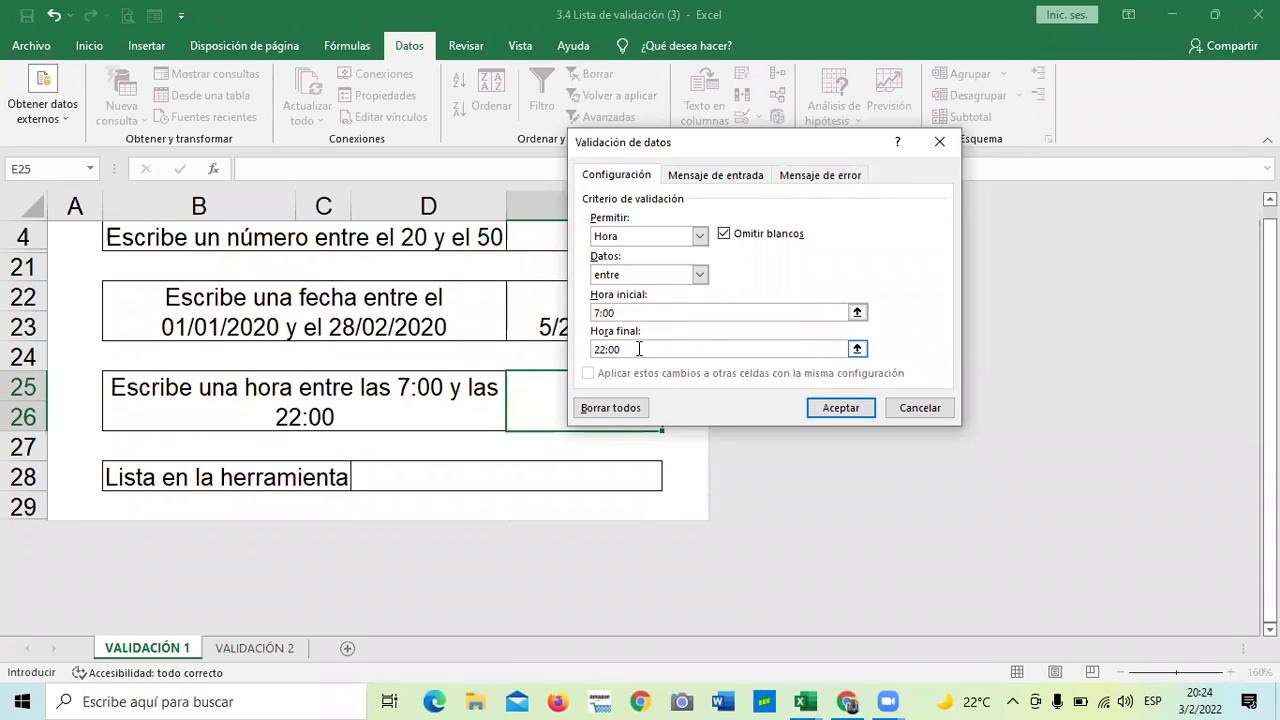
click(845, 407)
click(687, 352)
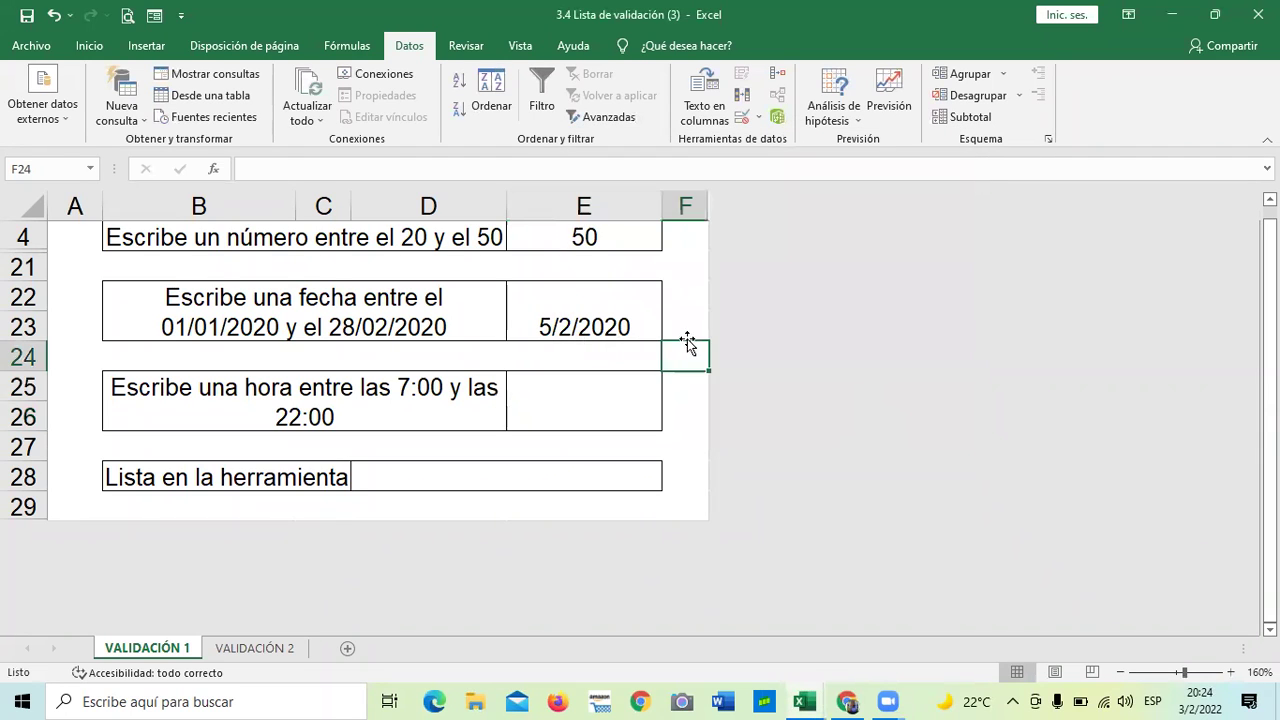
Test the time rule in cell E25 by entering 8:00 and replacing it with 11:00.
click(584, 417)
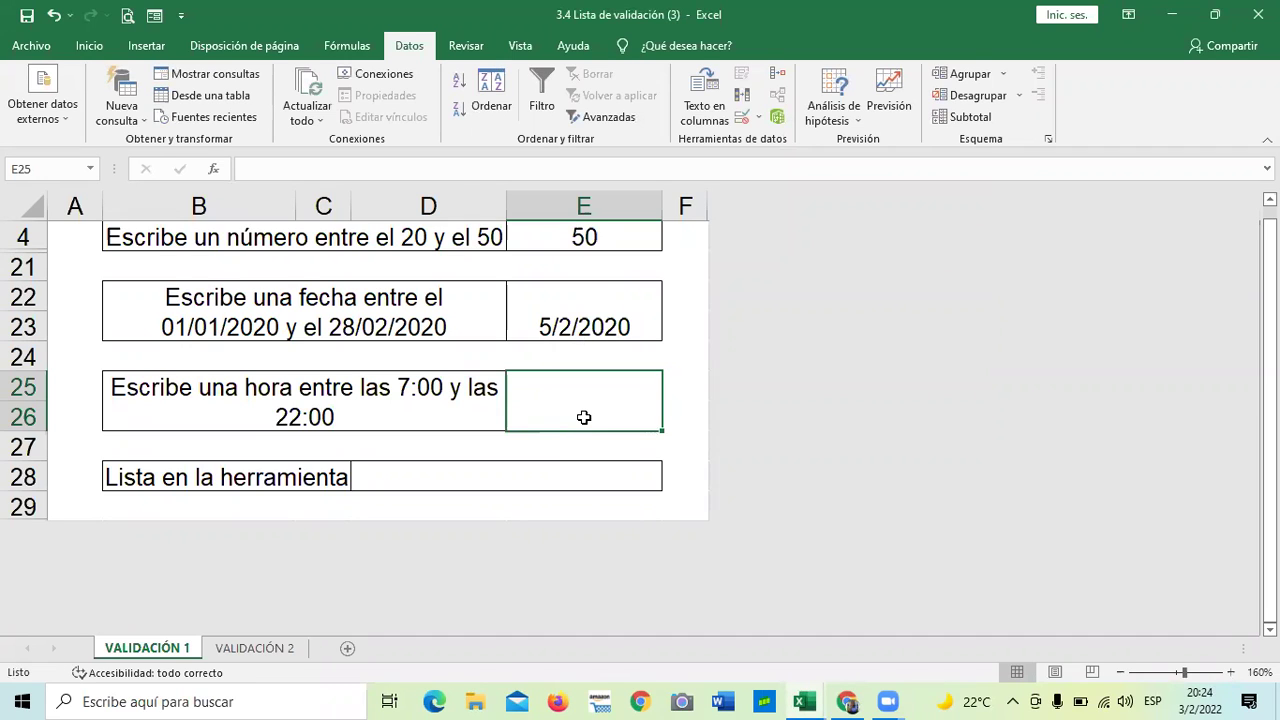
text(8:00)
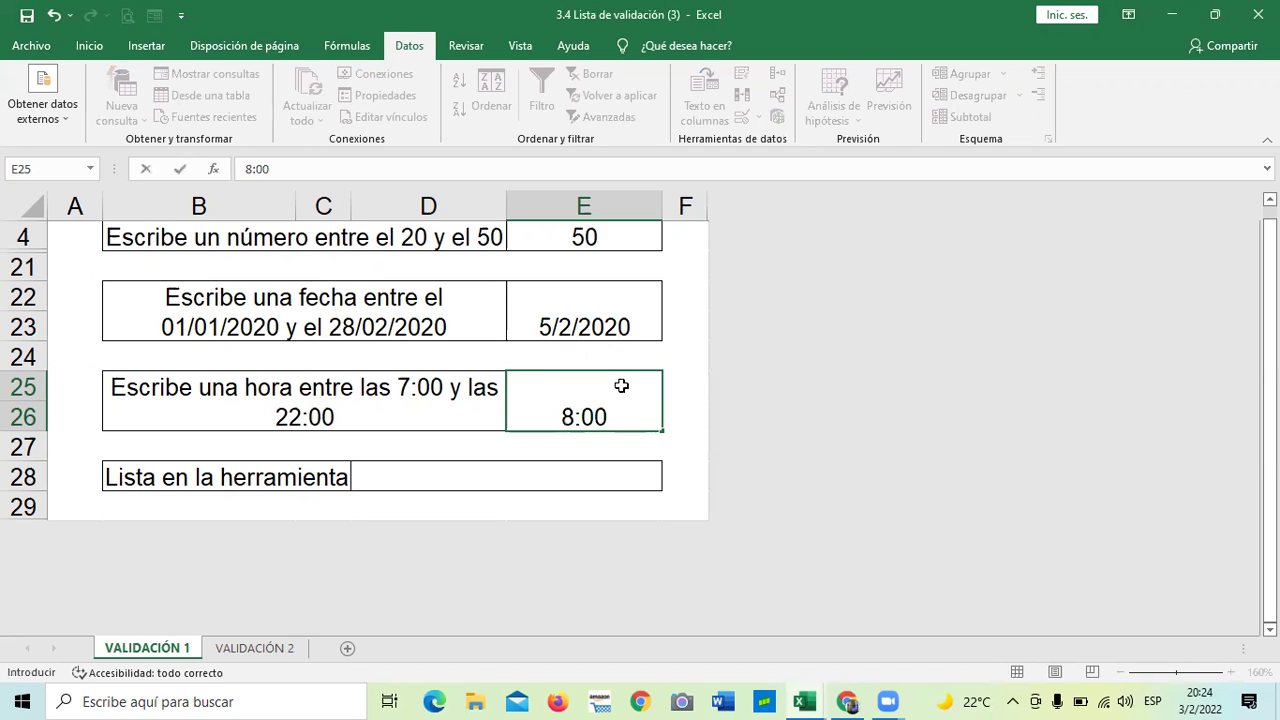
key(Return)
click(1013, 701)
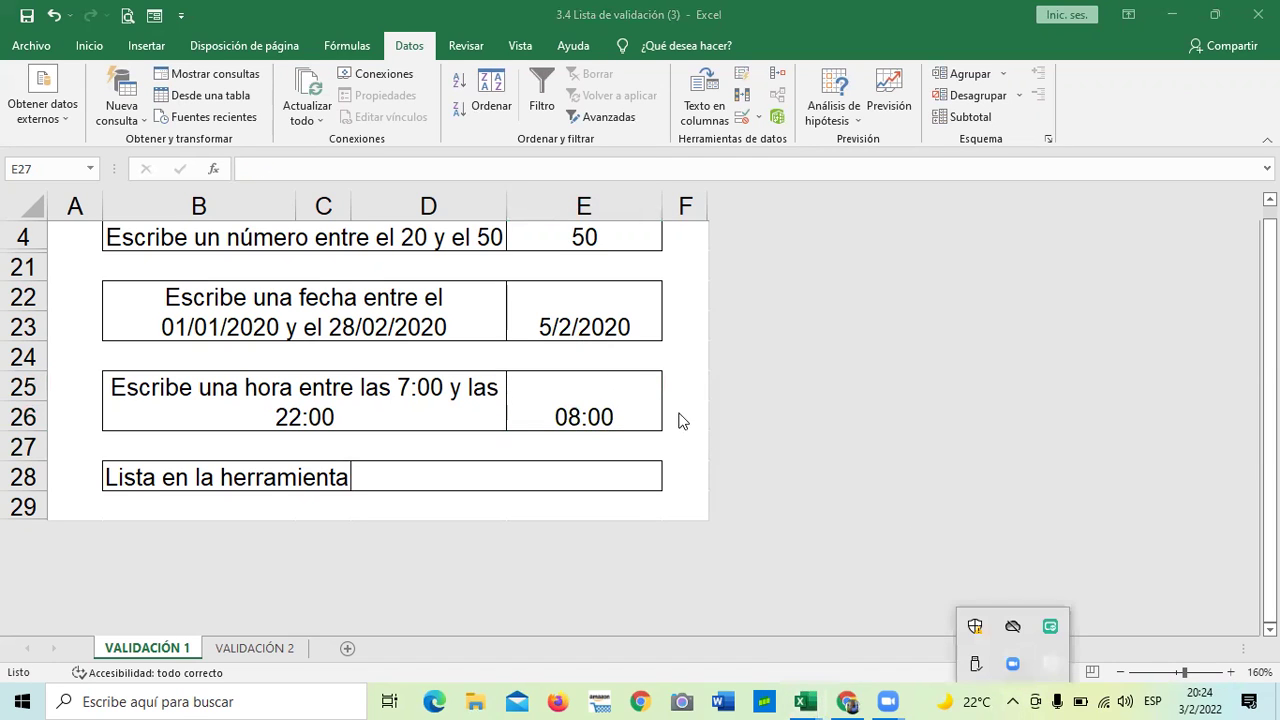
click(609, 412)
key(BackSpace)
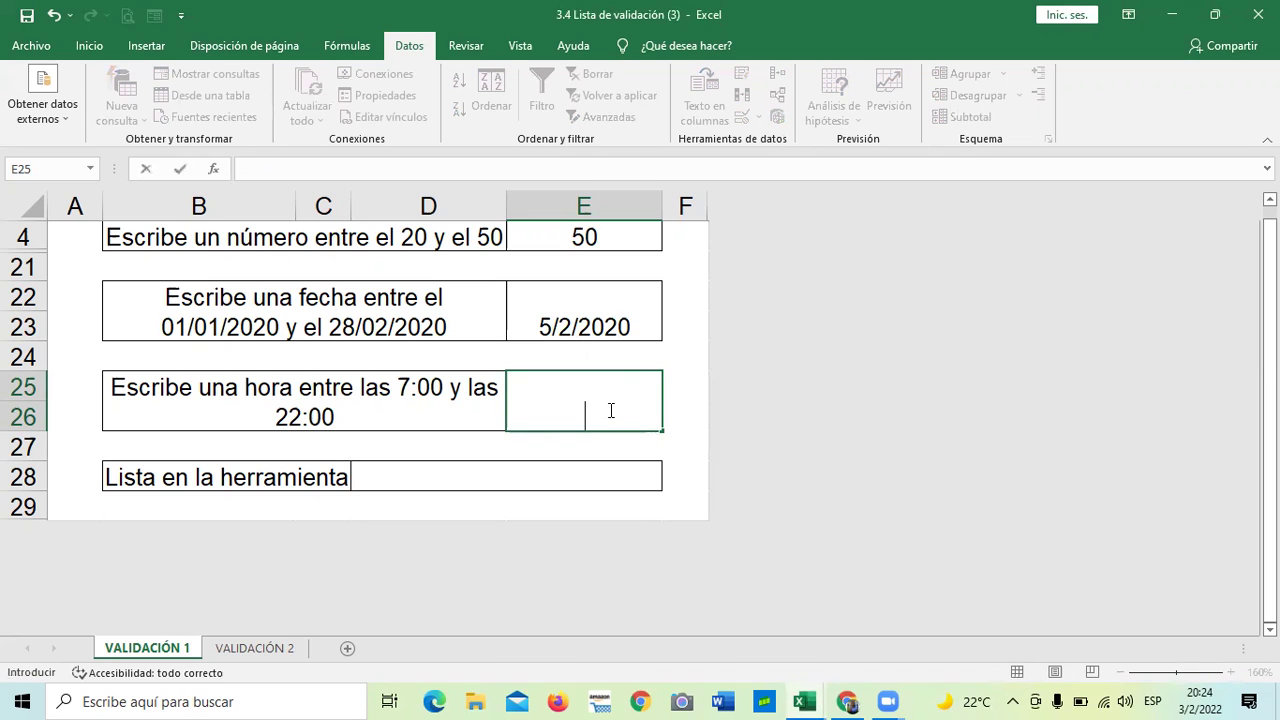
text(11:00)
key(Return)
Test the time rule in cell E25 by trying 12 and correcting the entry to 12:00.
click(608, 406)
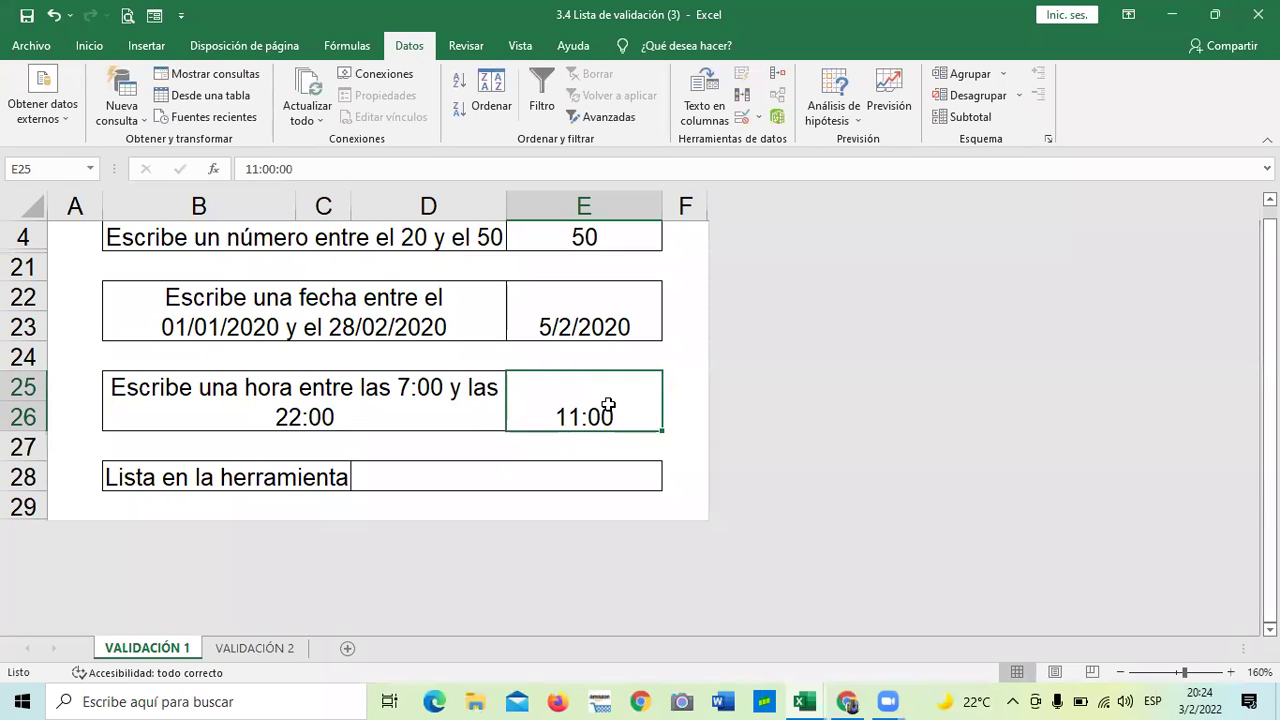
key(BackSpace)
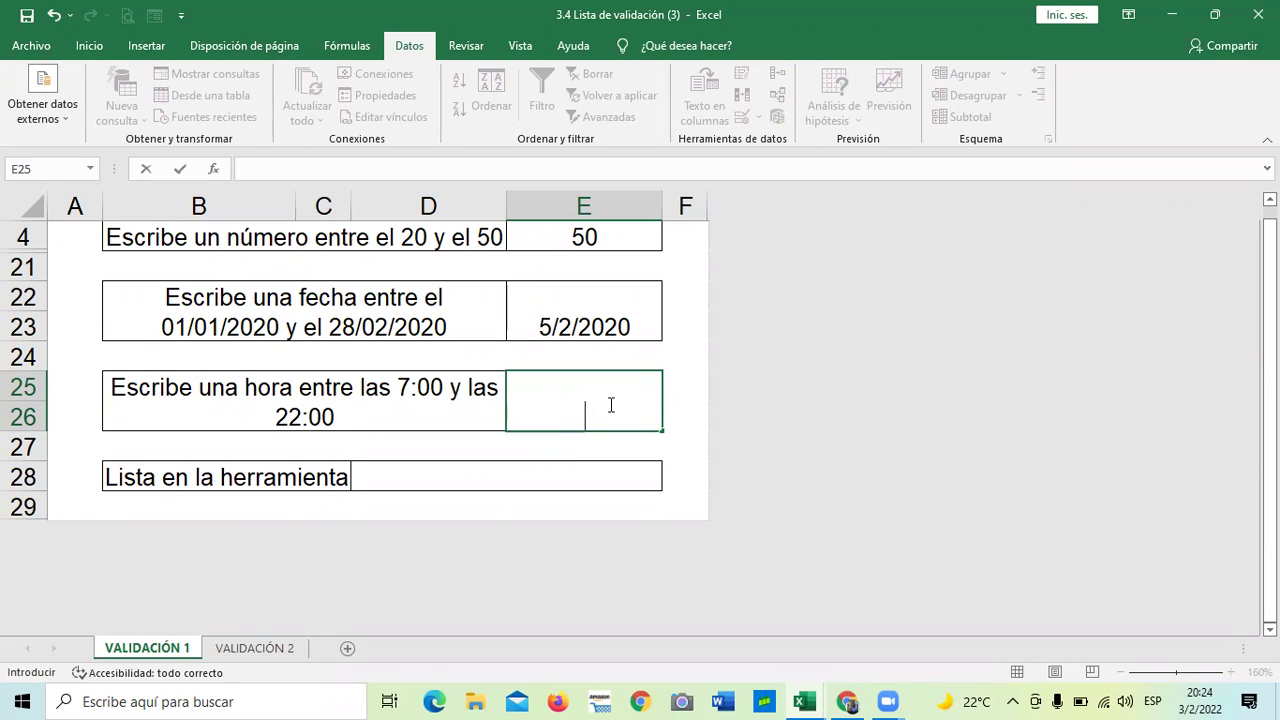
text(12)
key(Return)
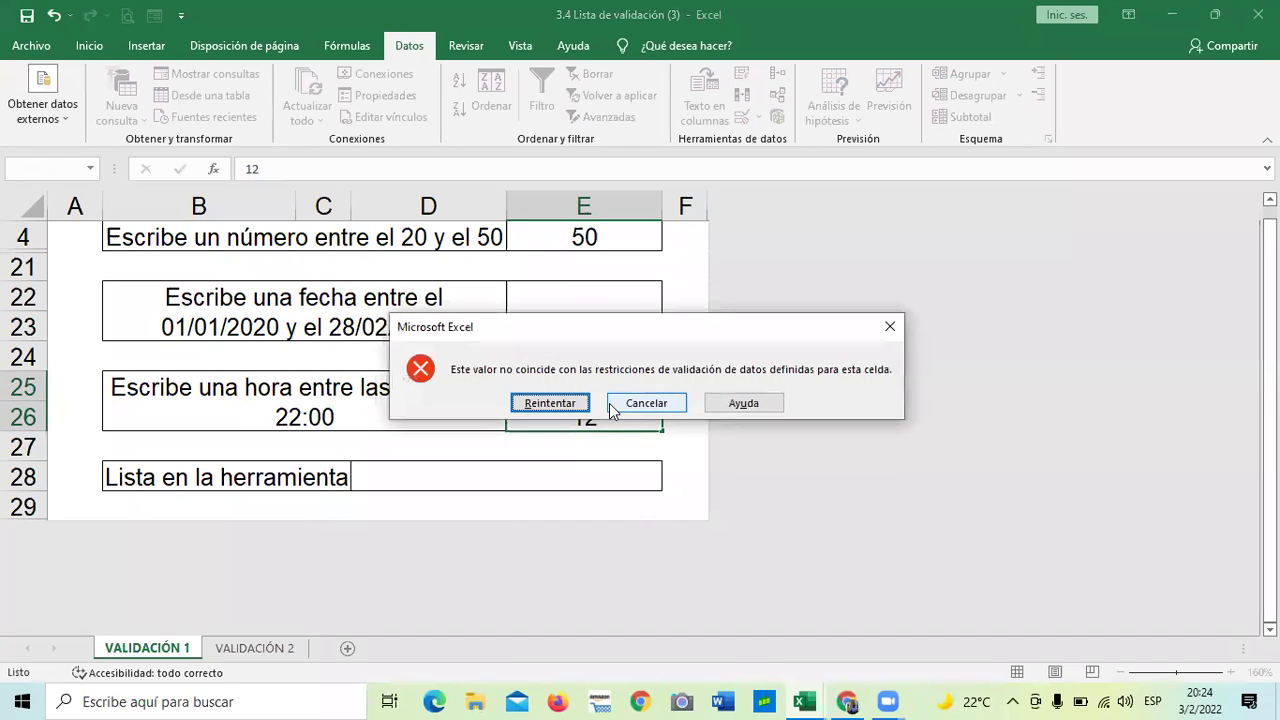
click(549, 403)
click(611, 417)
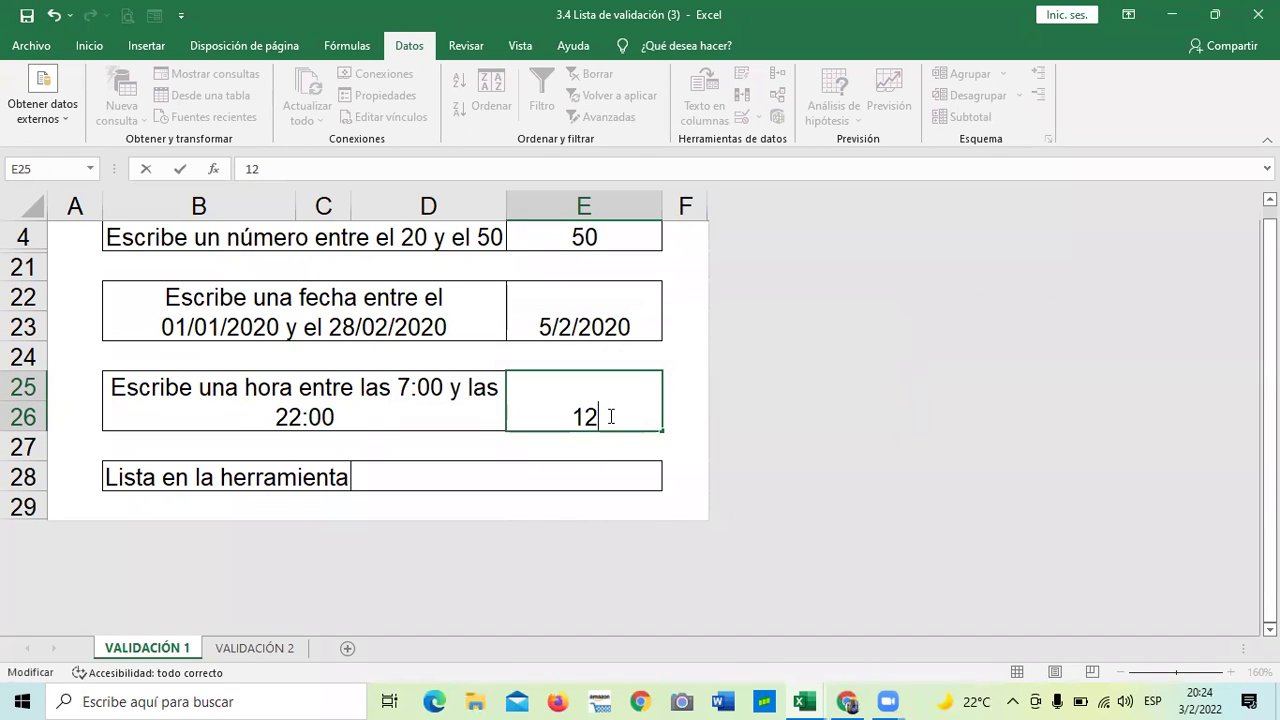
text(:00)
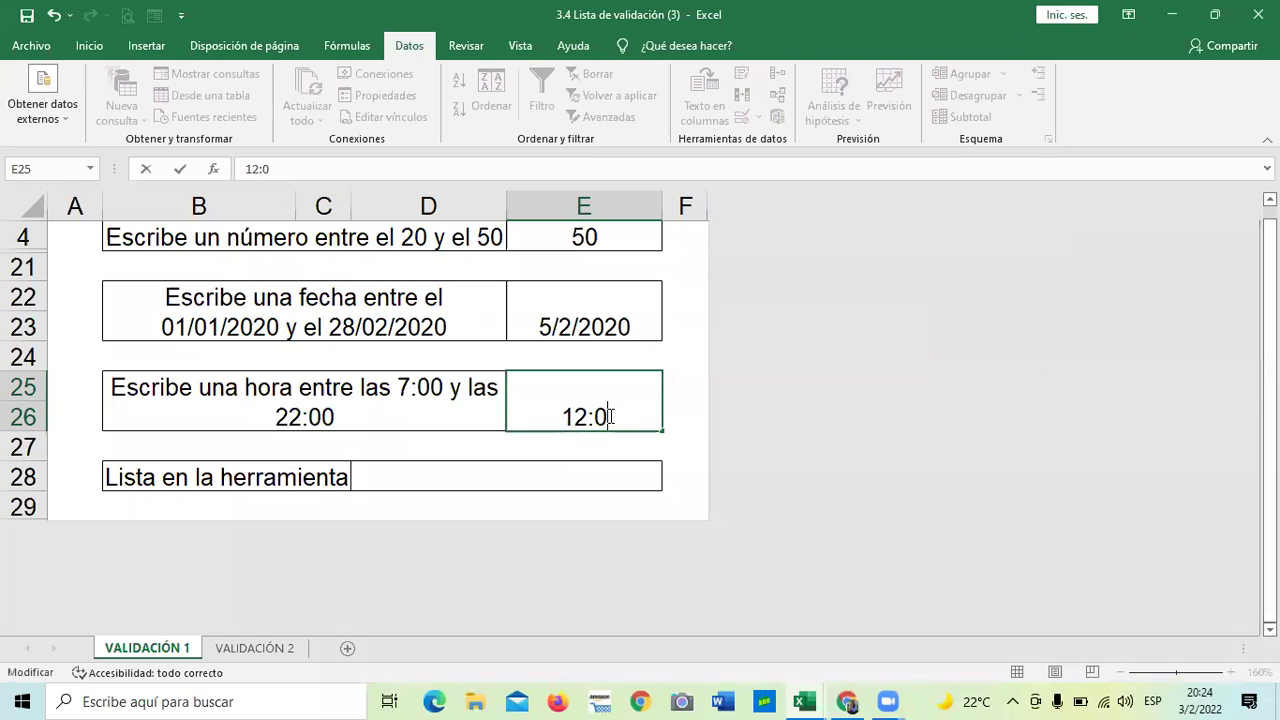
key(Return)
Clear cell E25 and try the time 6:00 in it.
click(608, 416)
key(BackSpace)
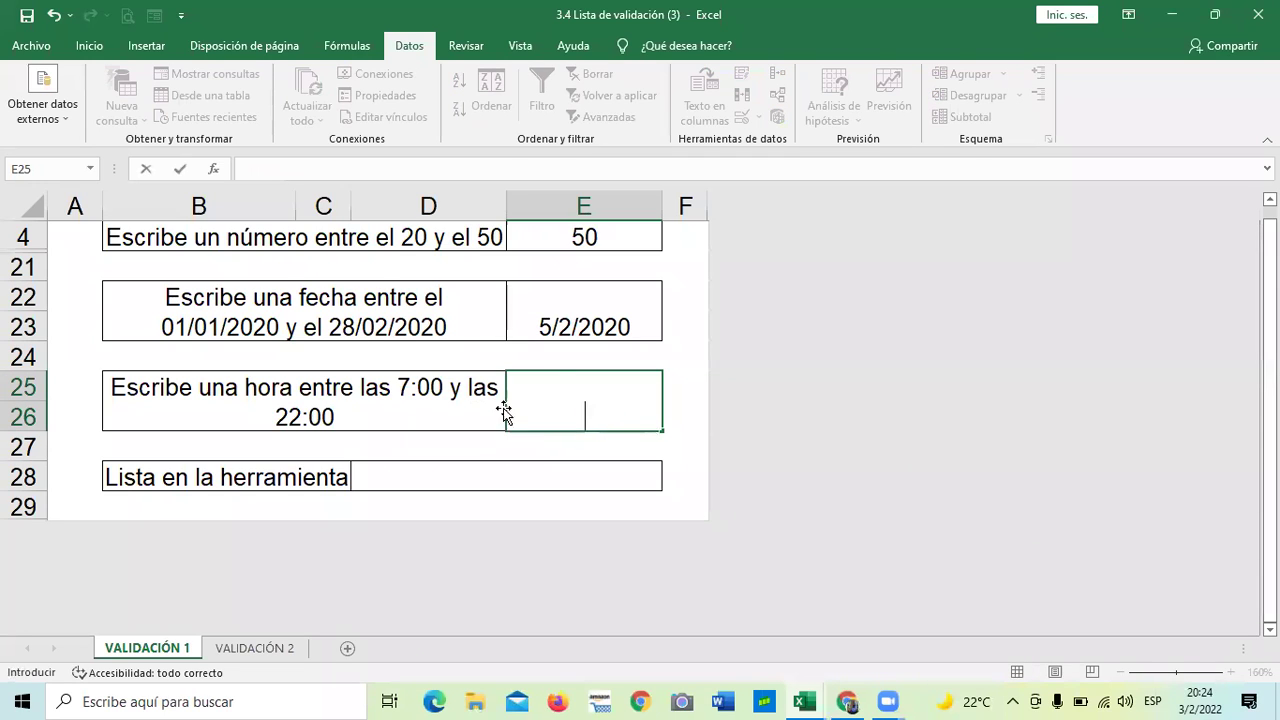
click(474, 402)
click(562, 399)
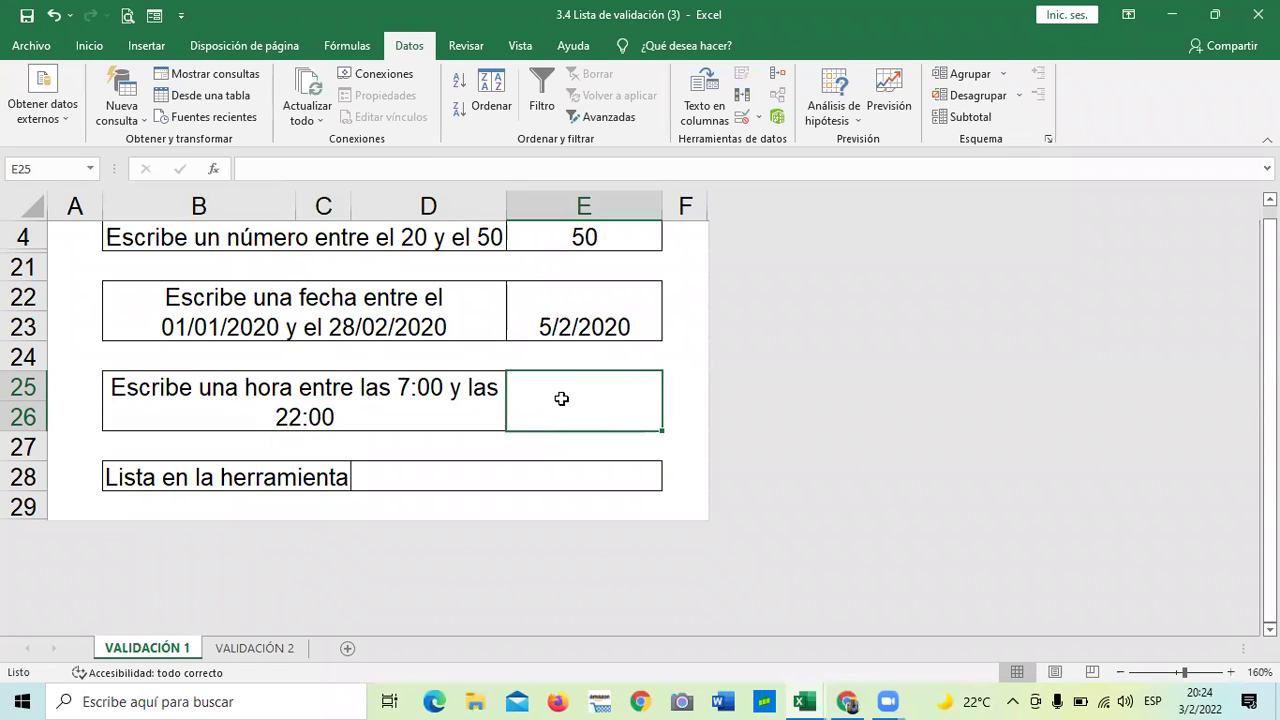
text(23)
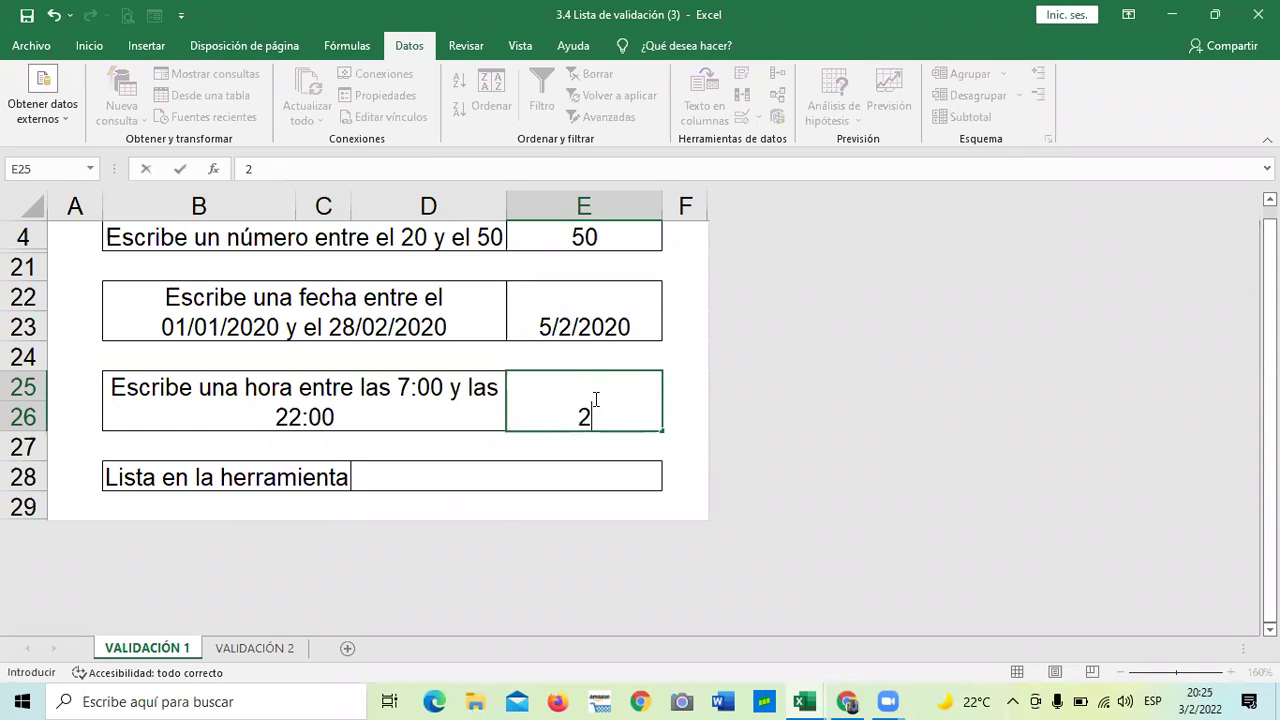
key(BackSpace)
key(BackSpace)
text(6:00)
key(Return)
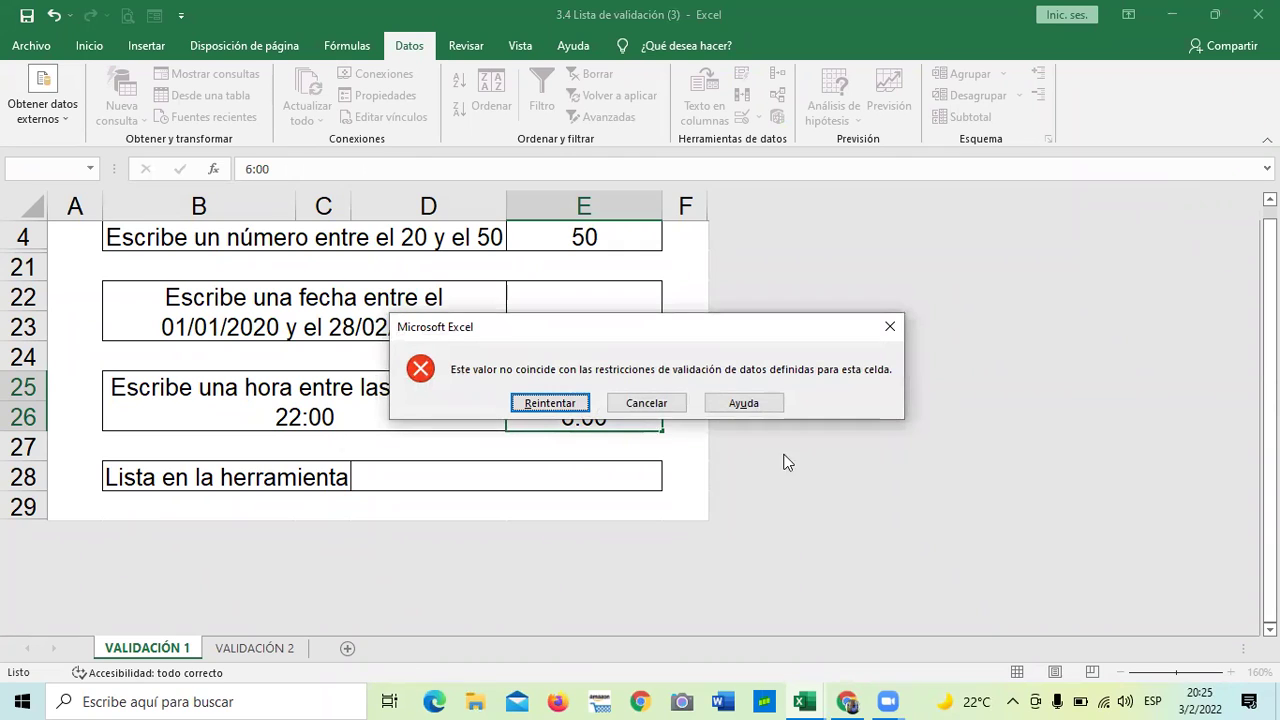
Retry the entry in cell E25 as 6:00 PM.
click(568, 403)
click(614, 412)
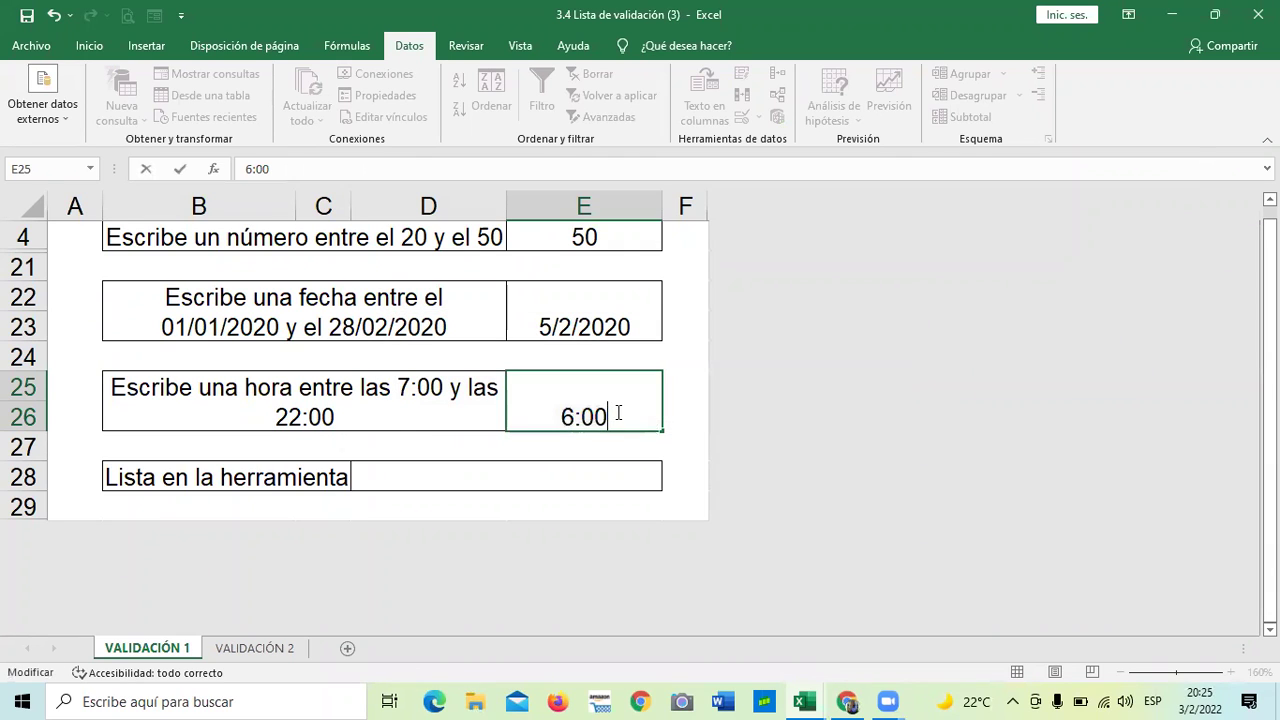
text(PM)
key(Return)
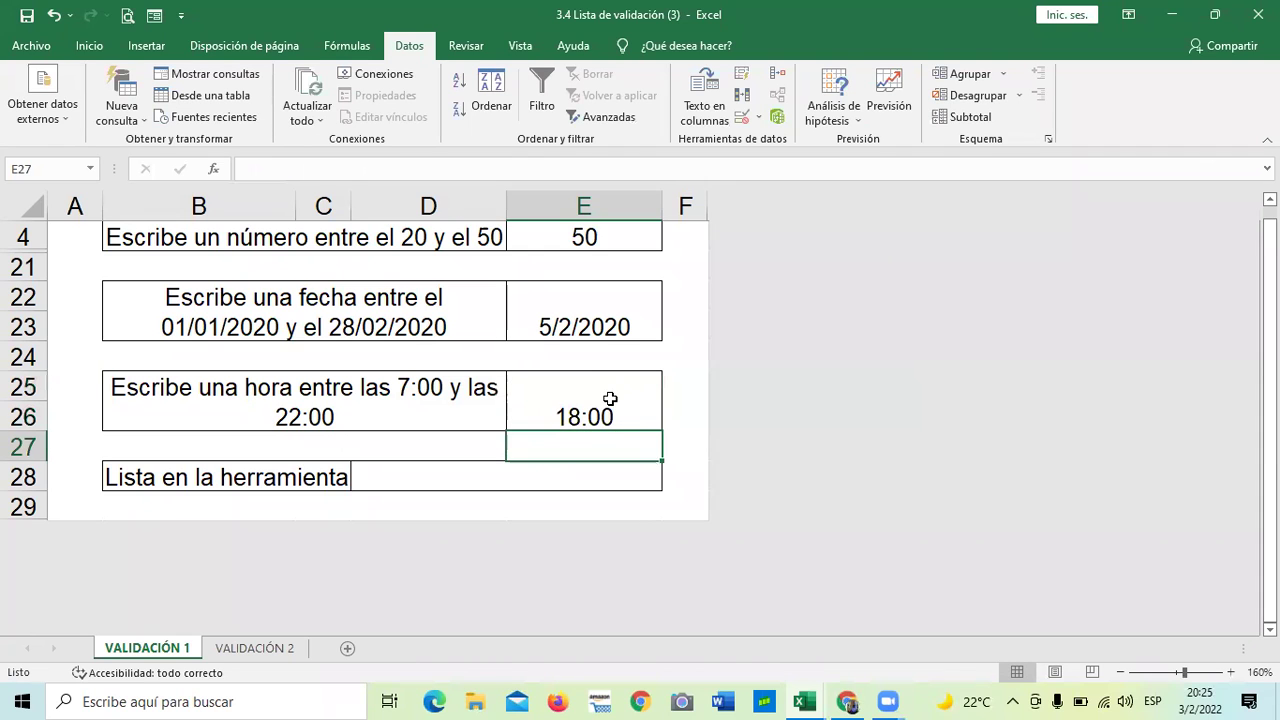
Try replacing the time in cell E25 with 5:00.
click(606, 395)
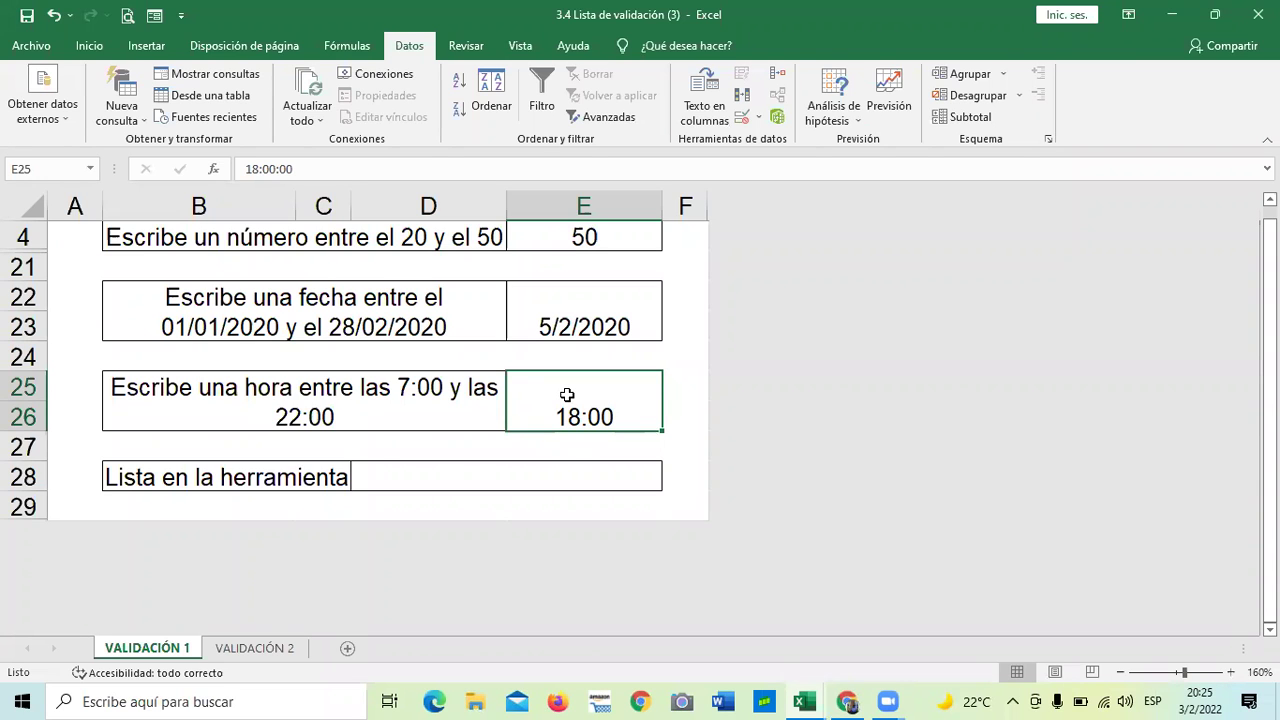
scroll(567, 394, up, 1)
scroll(598, 508, down, 1)
key(BackSpace)
text(5)
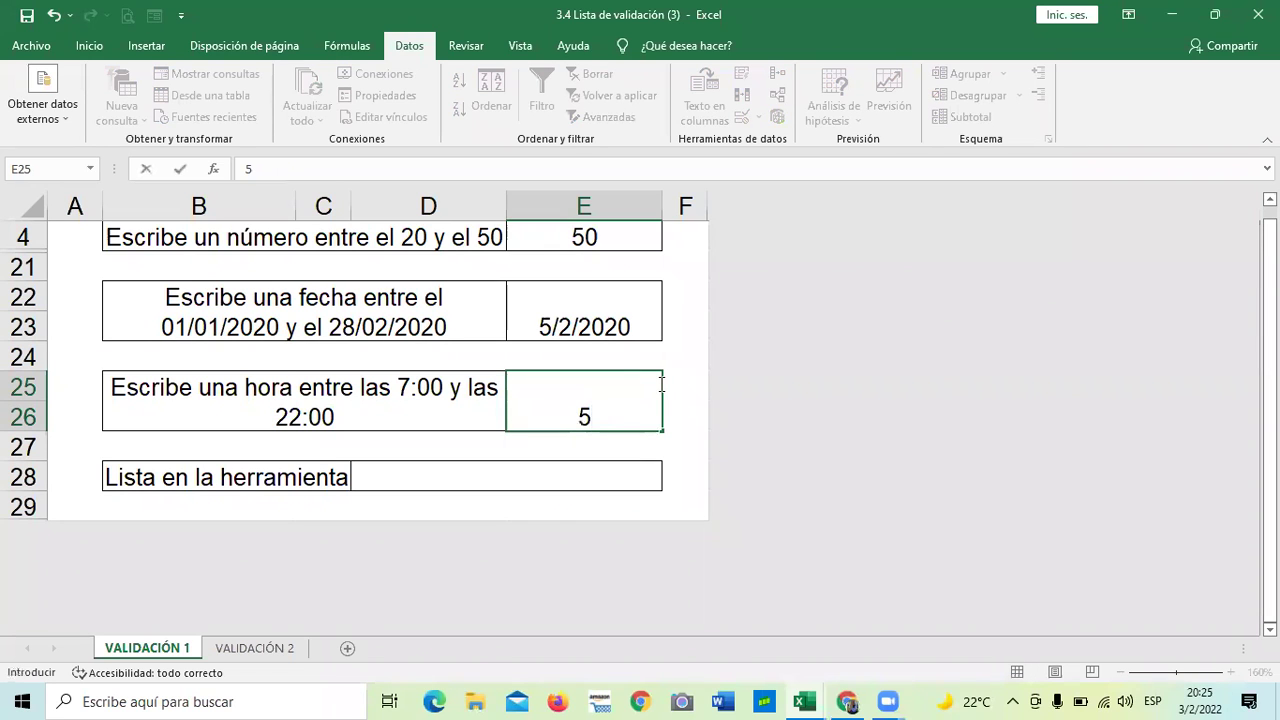
text(:00)
key(Return)
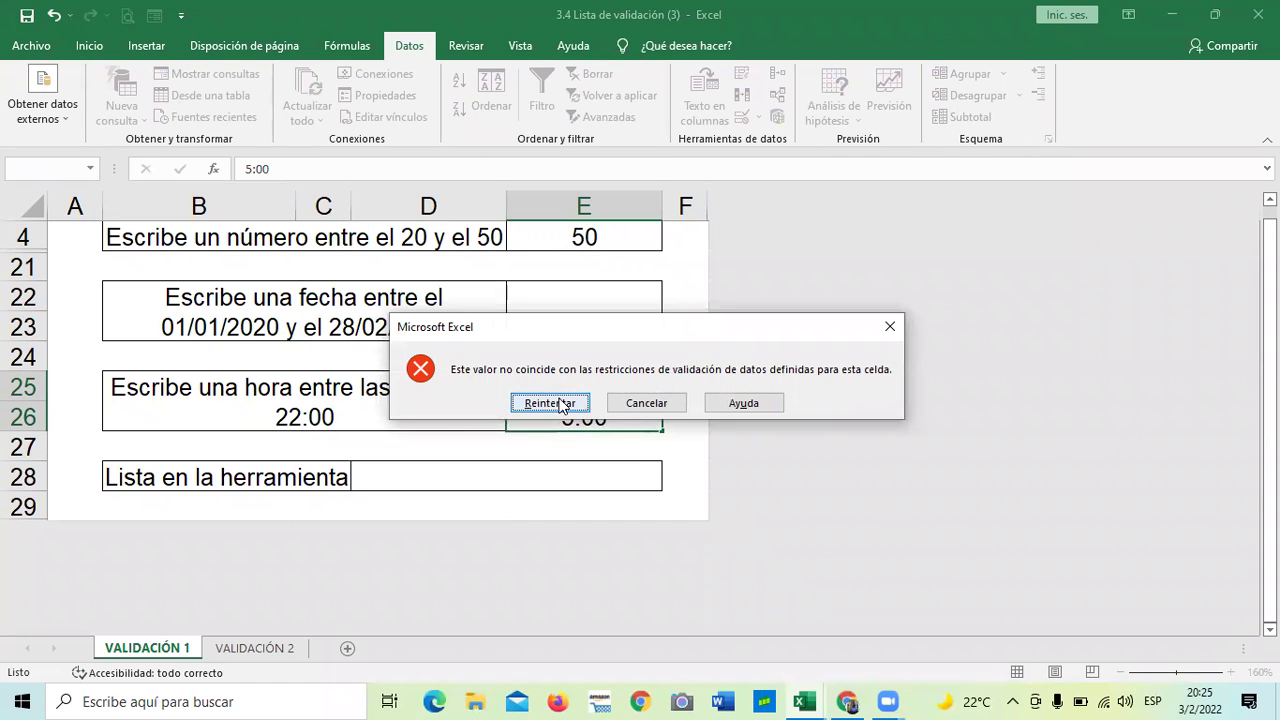
Retry the entry in cell E25 as 5:00 AM.
click(560, 405)
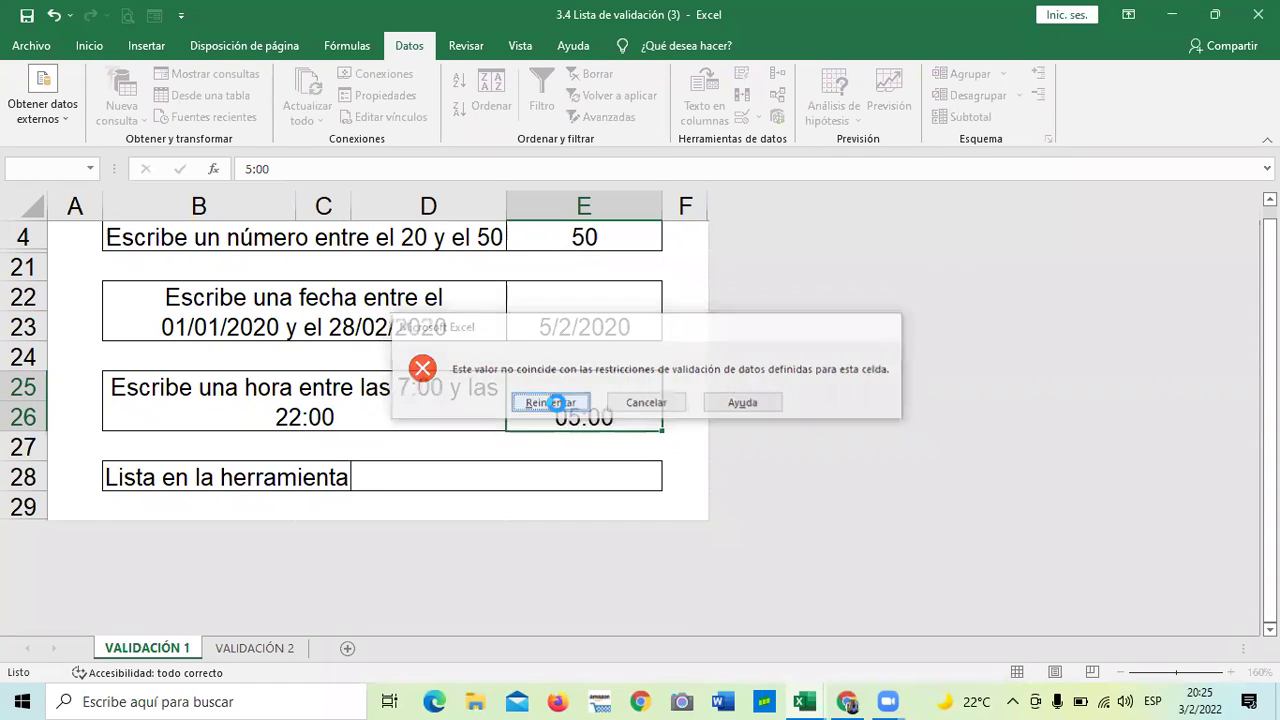
click(628, 412)
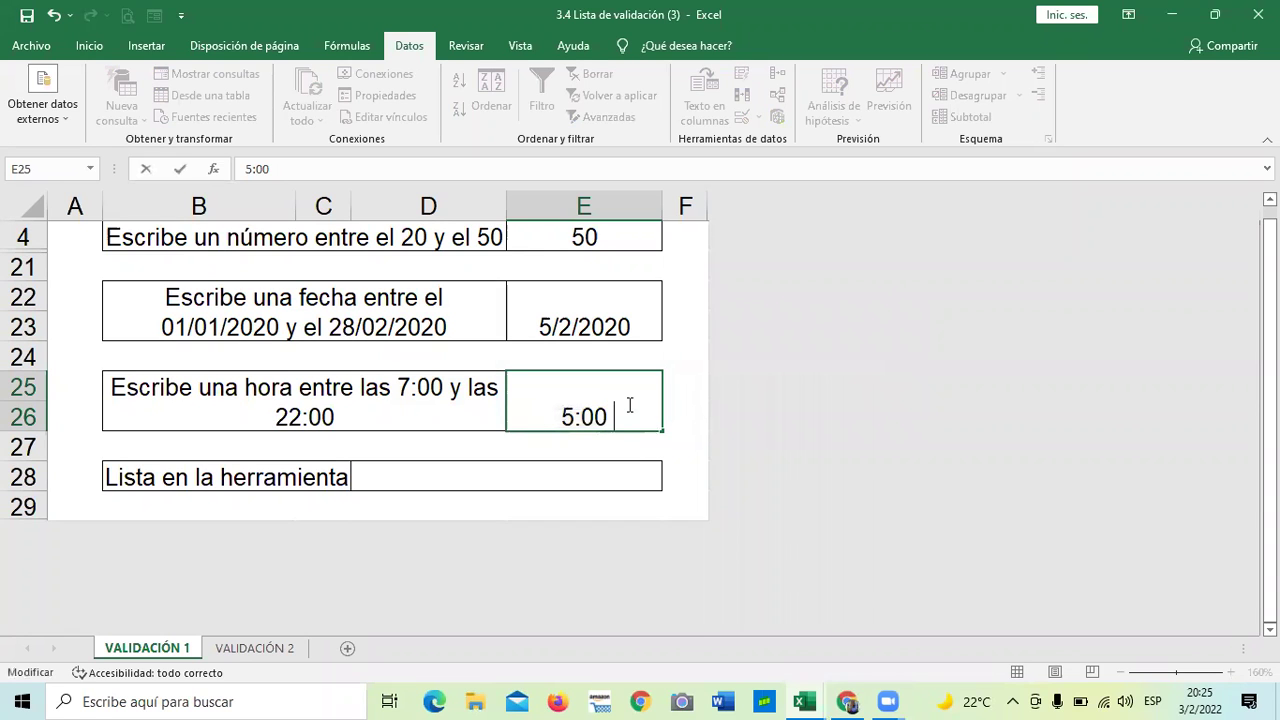
text(AM)
key(Return)
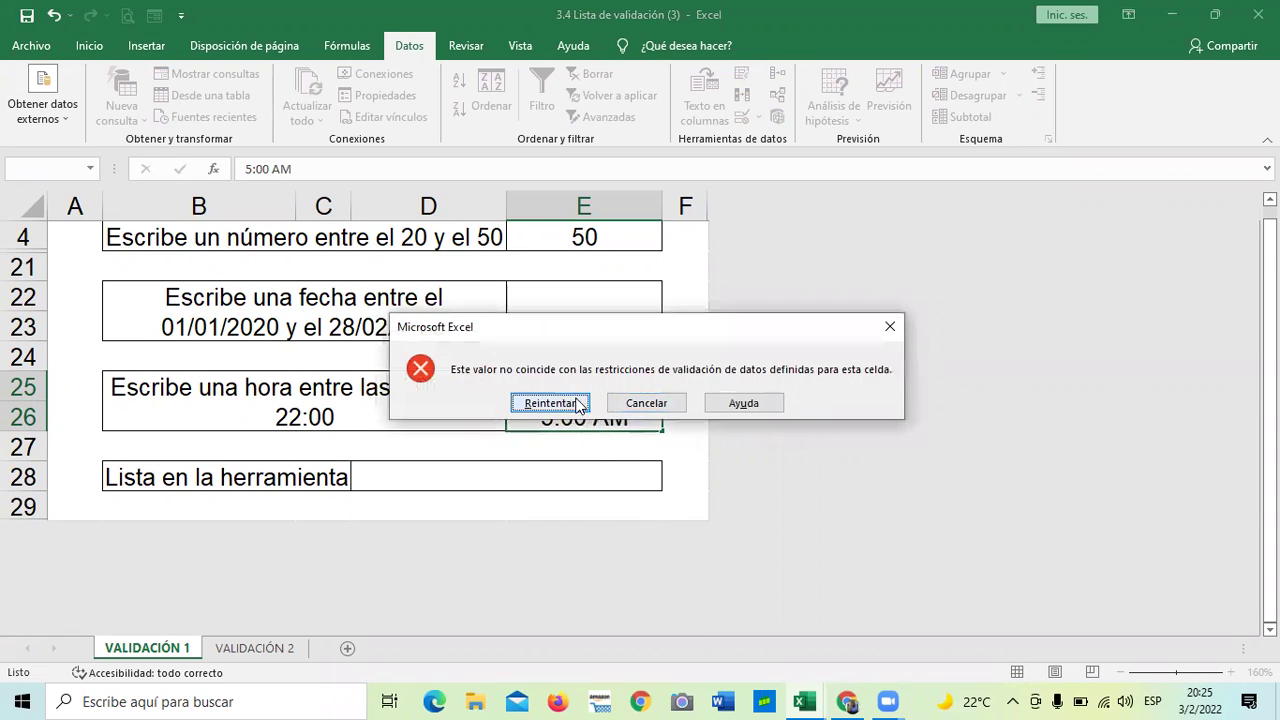
Retry the time in cell E25 with PM in place of AM, entering 5:00 PM.
key(Return)
click(633, 417)
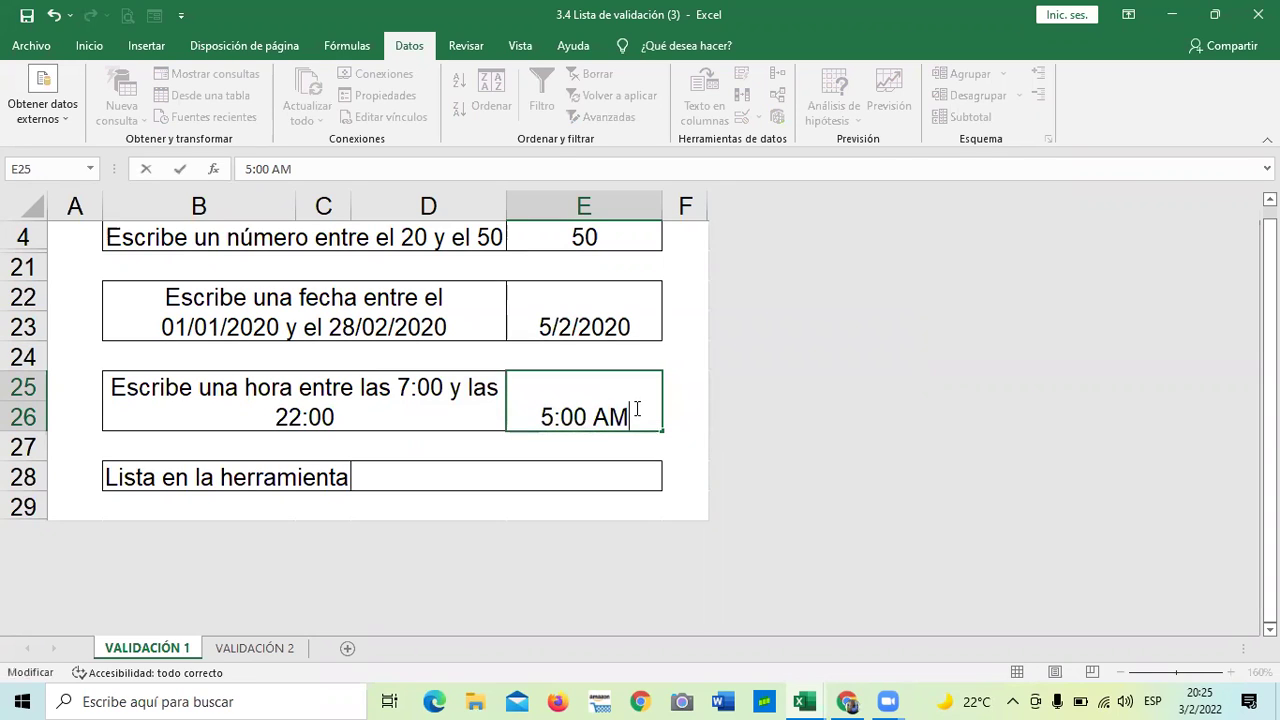
key(BackSpace)
key(BackSpace)
key(BackSpace)
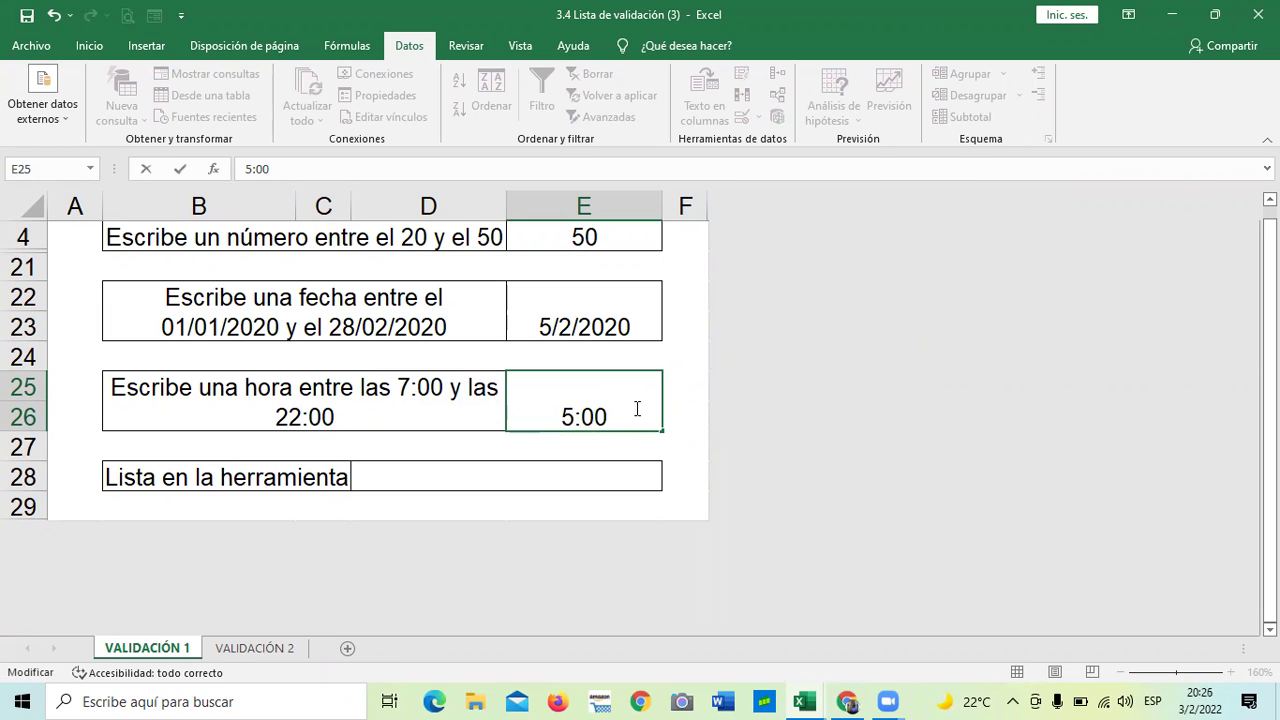
text(PM)
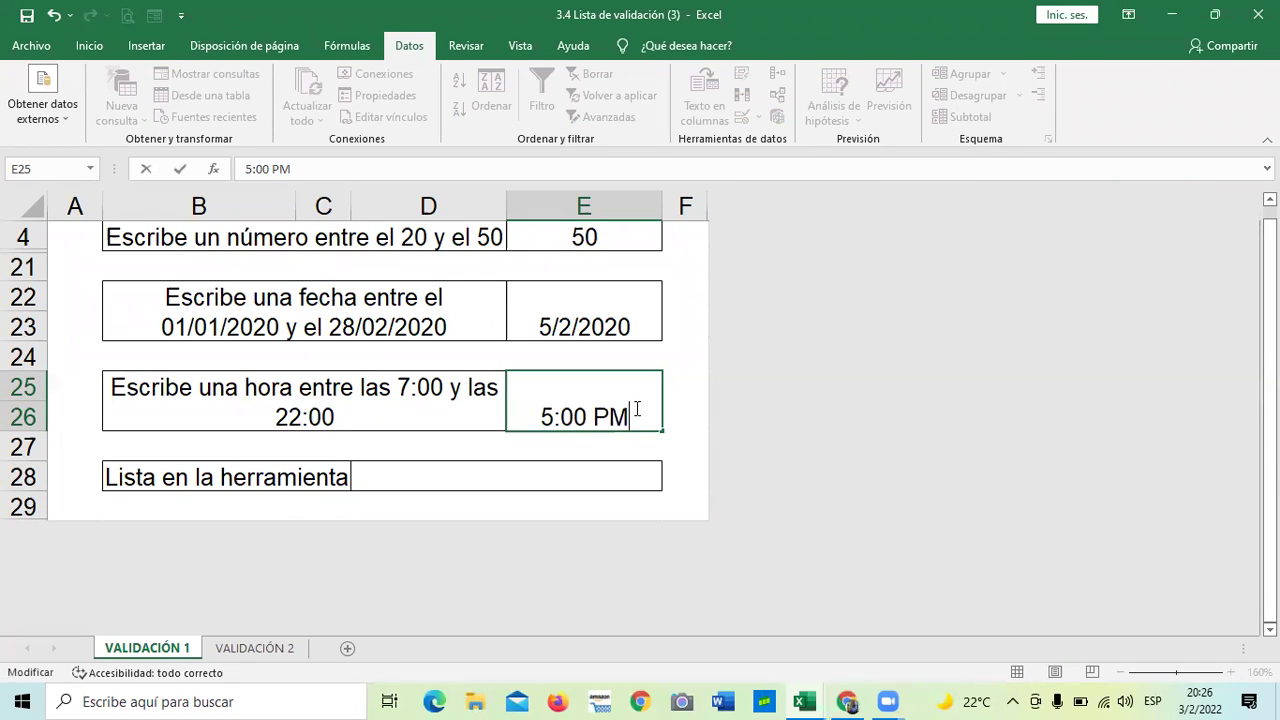
key(ctrl+Return)
key(Return)
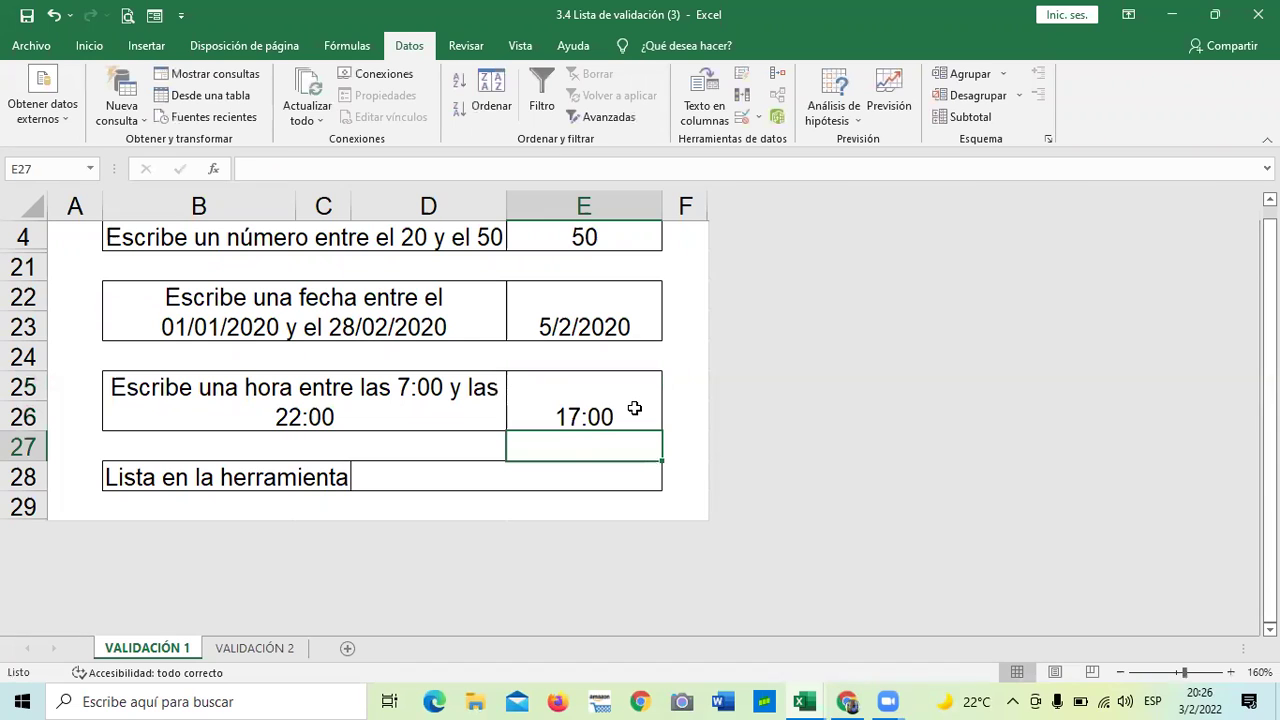
Review the number, date and time entries on VALIDACIÓN 1 and look at the VALIDACIÓN 2 sheet.
click(602, 404)
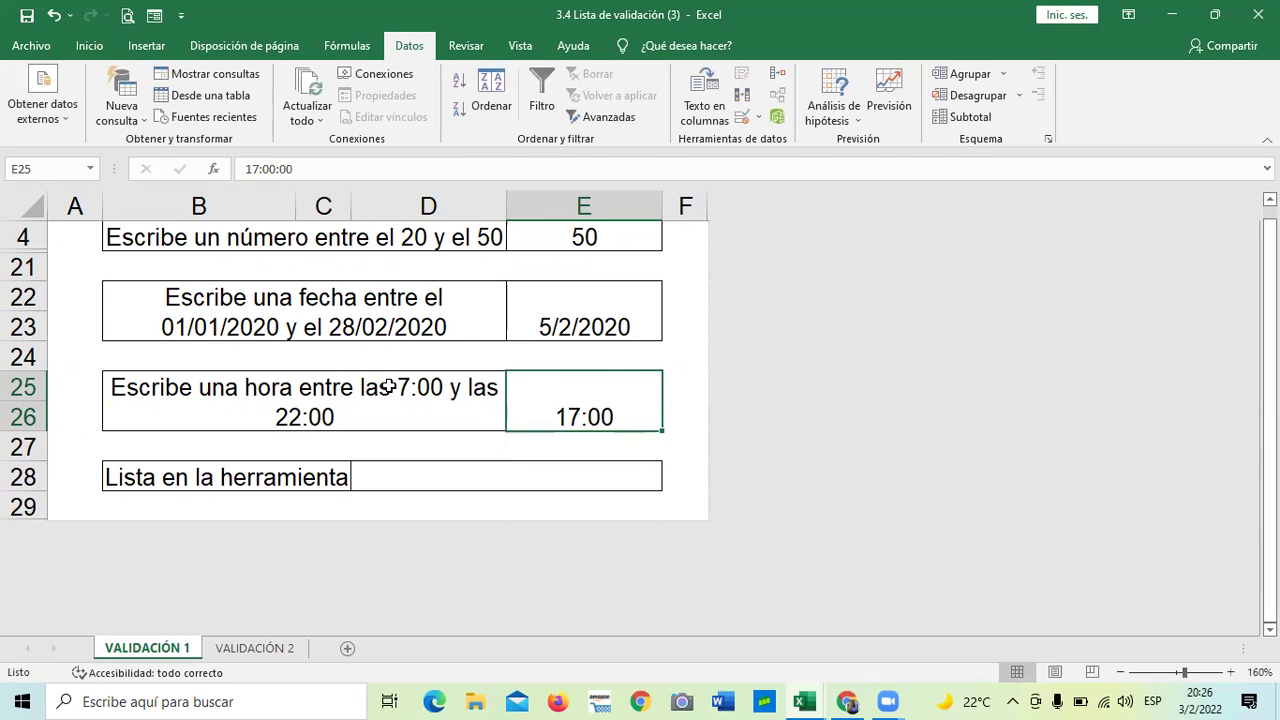
click(439, 404)
click(563, 403)
click(390, 396)
click(604, 397)
click(421, 397)
click(555, 400)
scroll(557, 398, up, 1)
scroll(554, 392, down, 1)
click(450, 478)
click(668, 442)
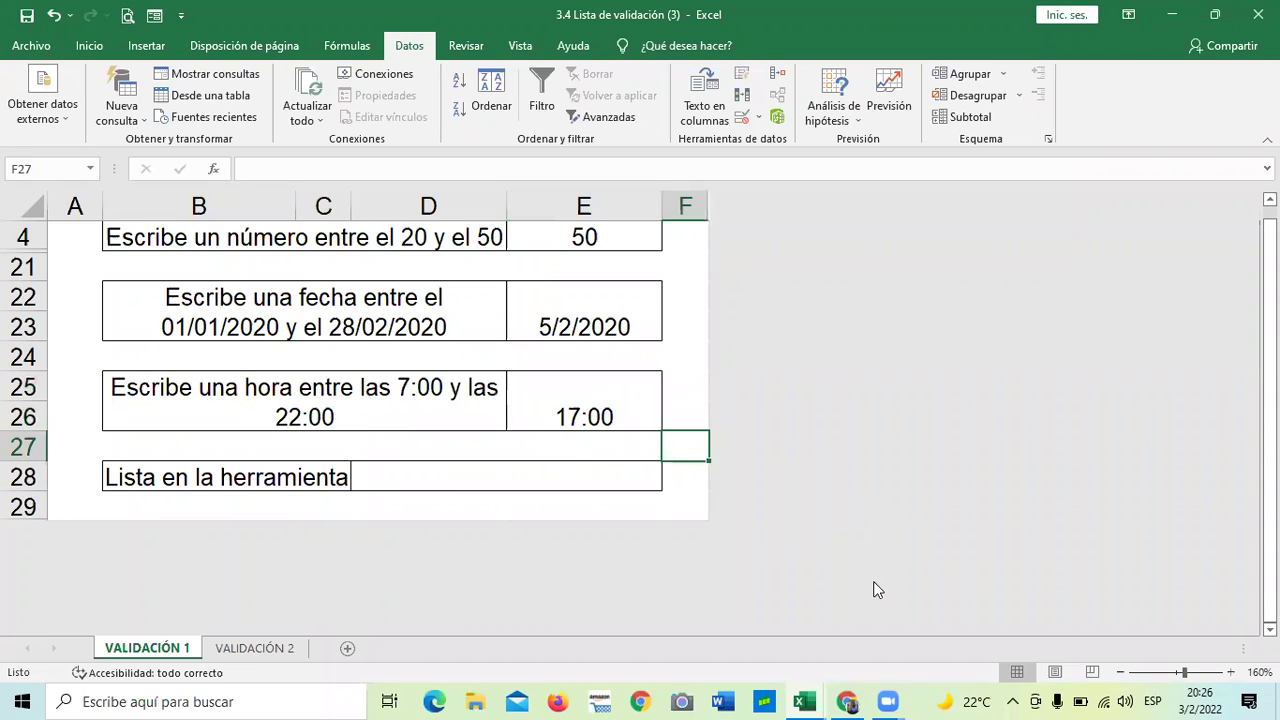
scroll(757, 491, down, 3)
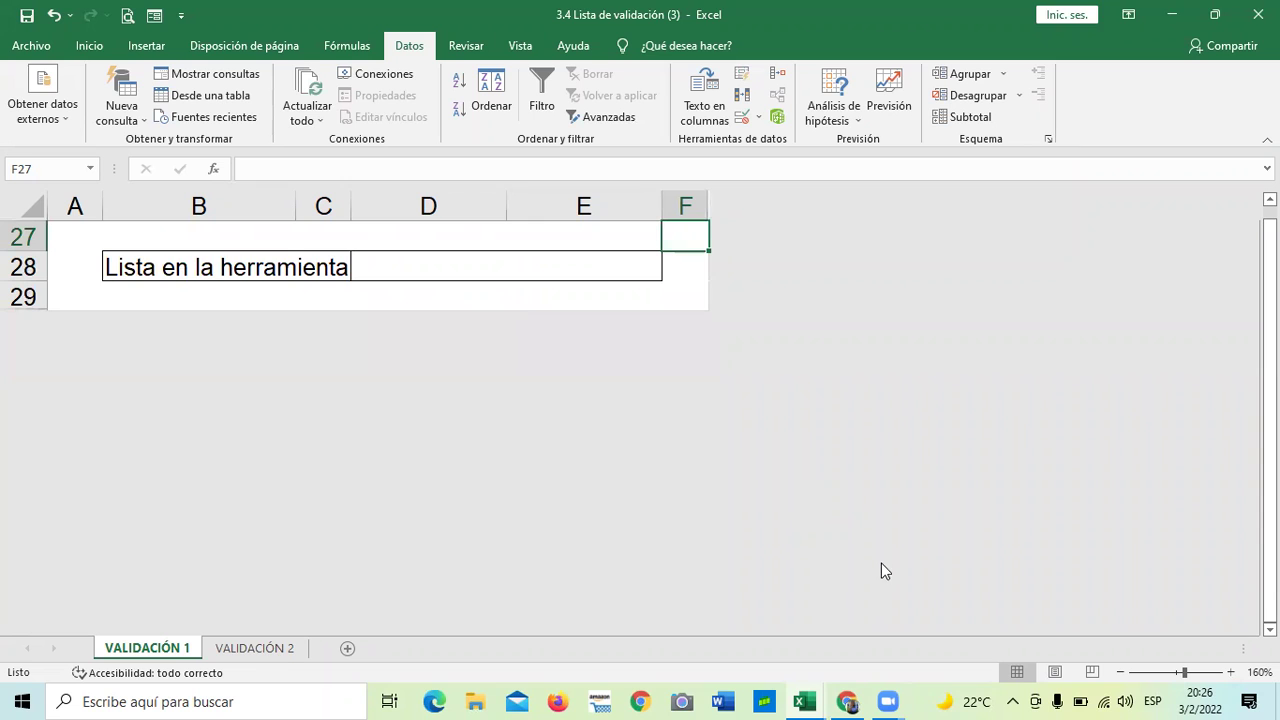
scroll(337, 611, up, 3)
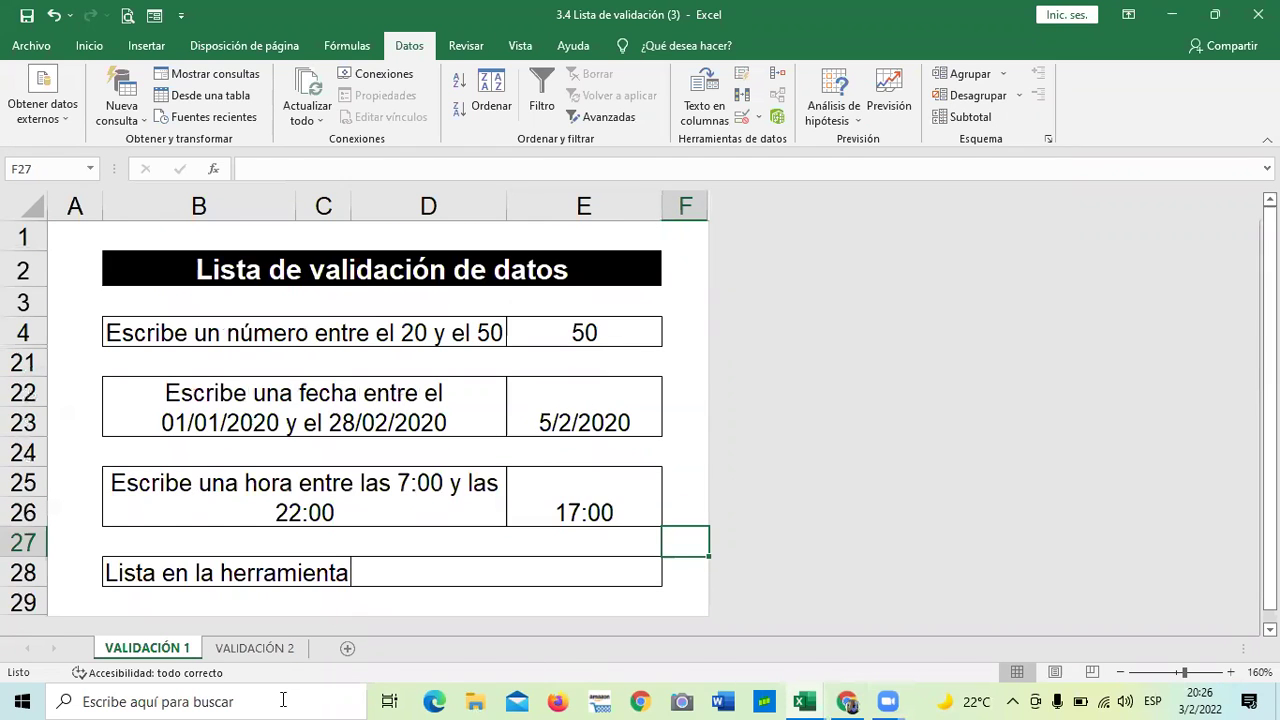
click(286, 650)
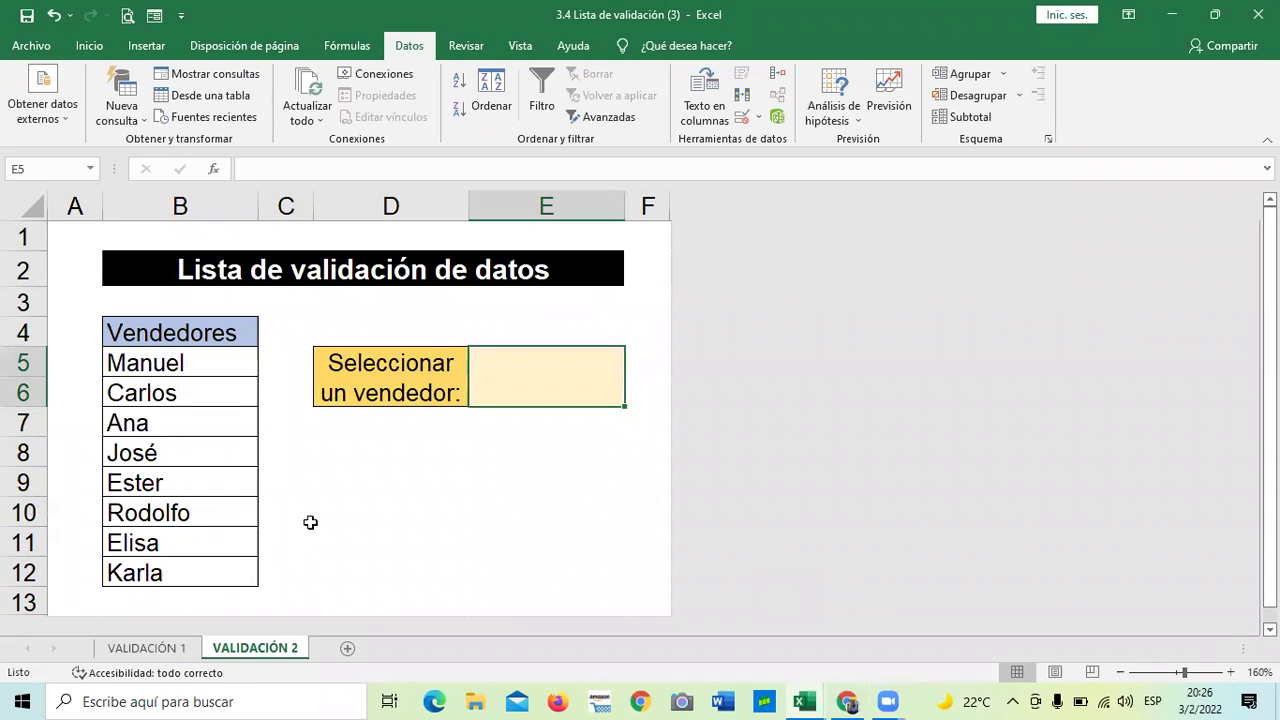
click(167, 648)
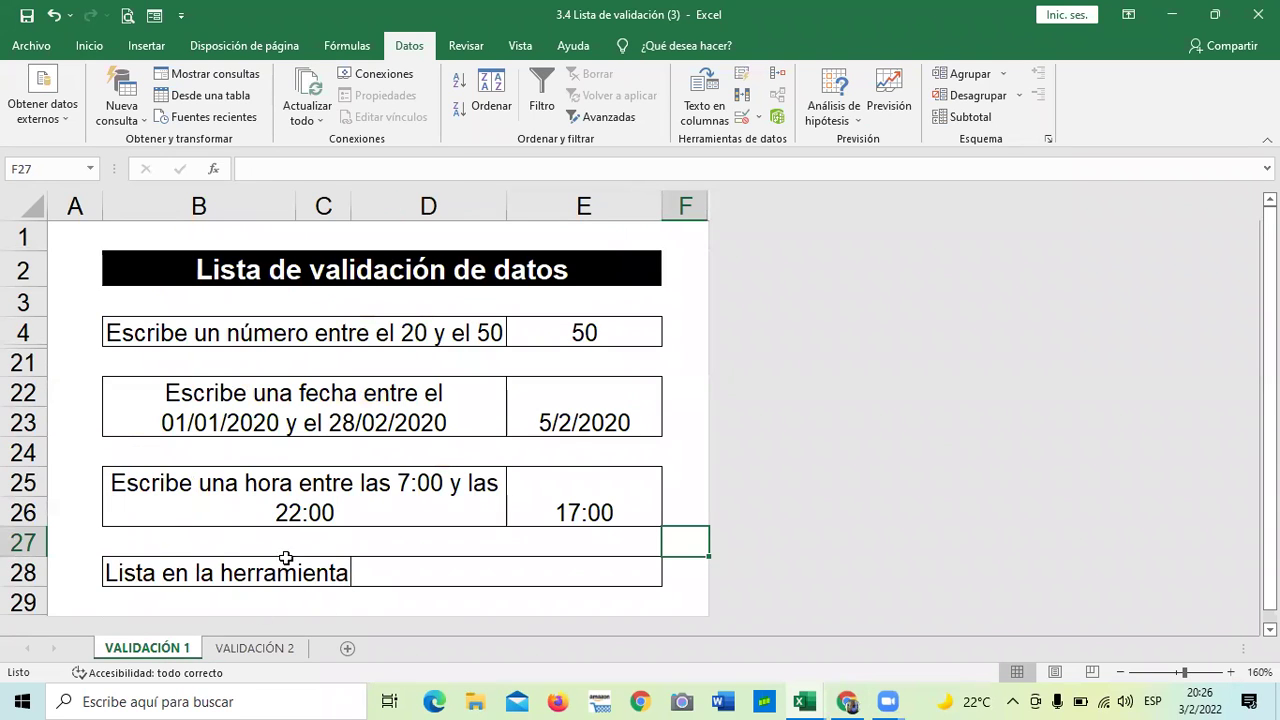
Start a data validation rule for cell D28 beside Lista en la herramienta that allows Lista values.
click(533, 571)
scroll(533, 571, down, 2)
click(670, 452)
click(597, 445)
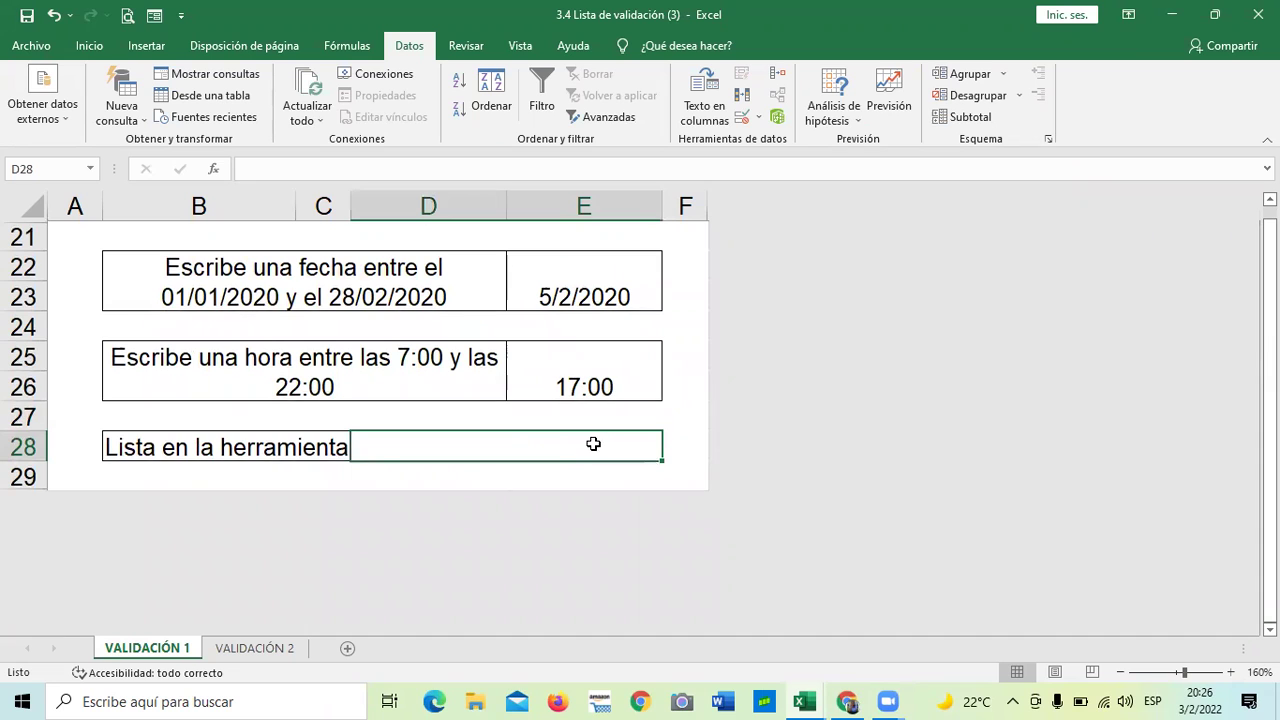
click(758, 118)
click(766, 140)
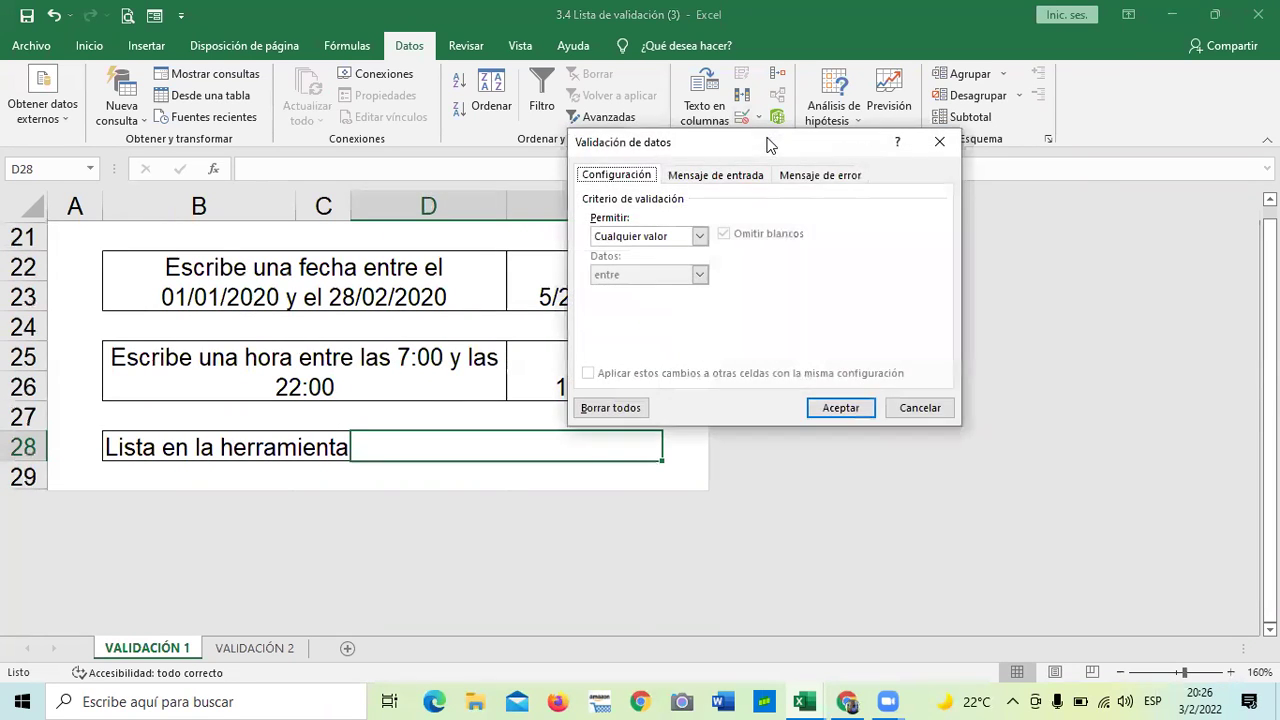
click(700, 236)
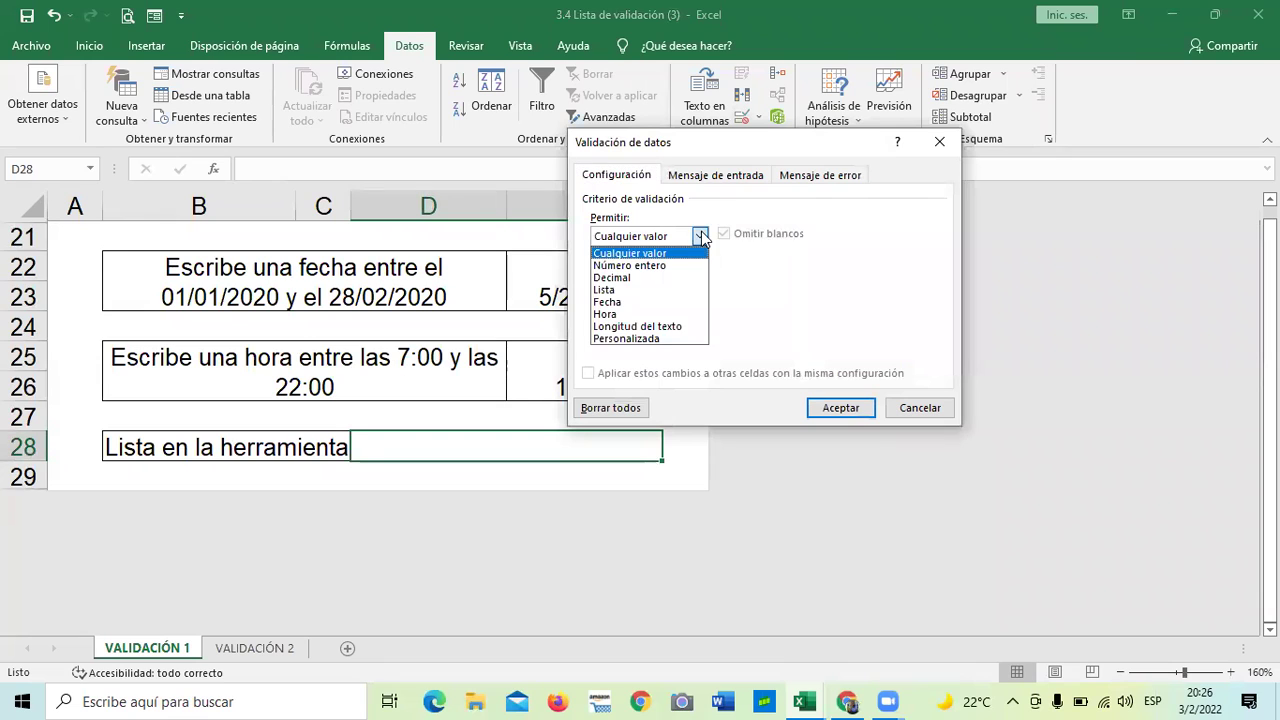
click(622, 289)
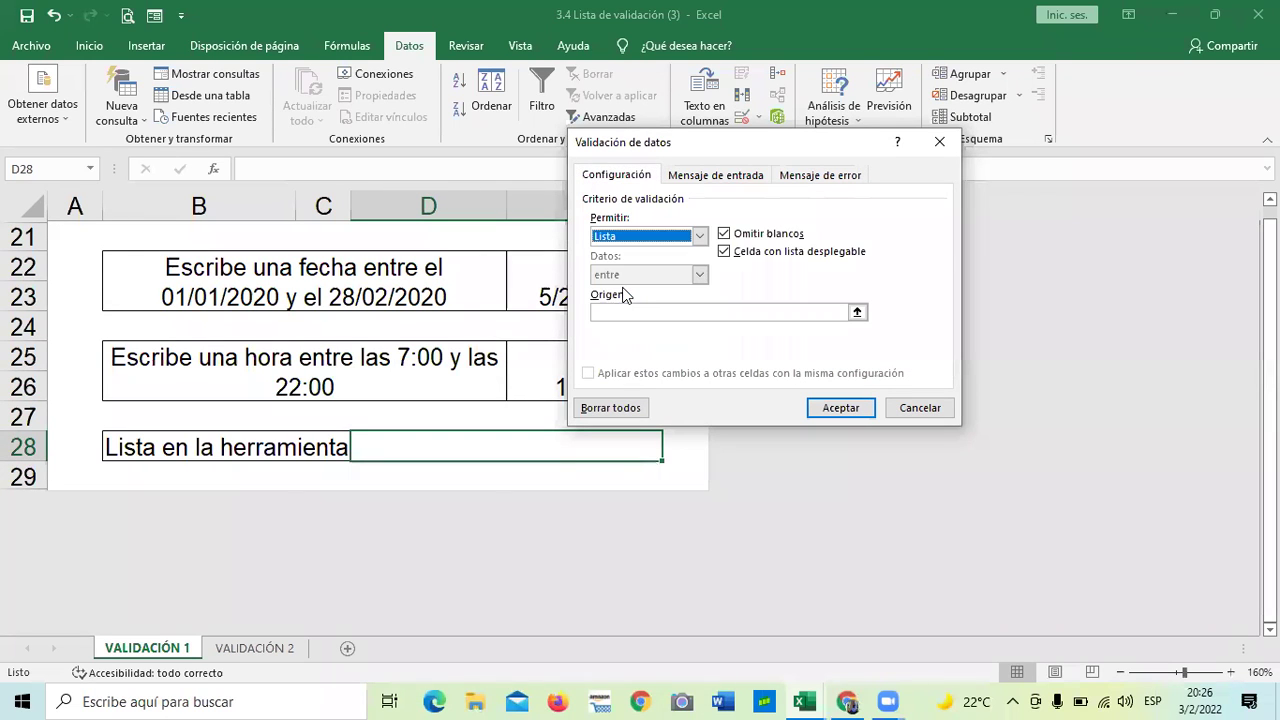
Set the list rule's Origen to "Martillo, Clavo,", apply it to cell D28 and display the cell's drop-down list.
click(729, 312)
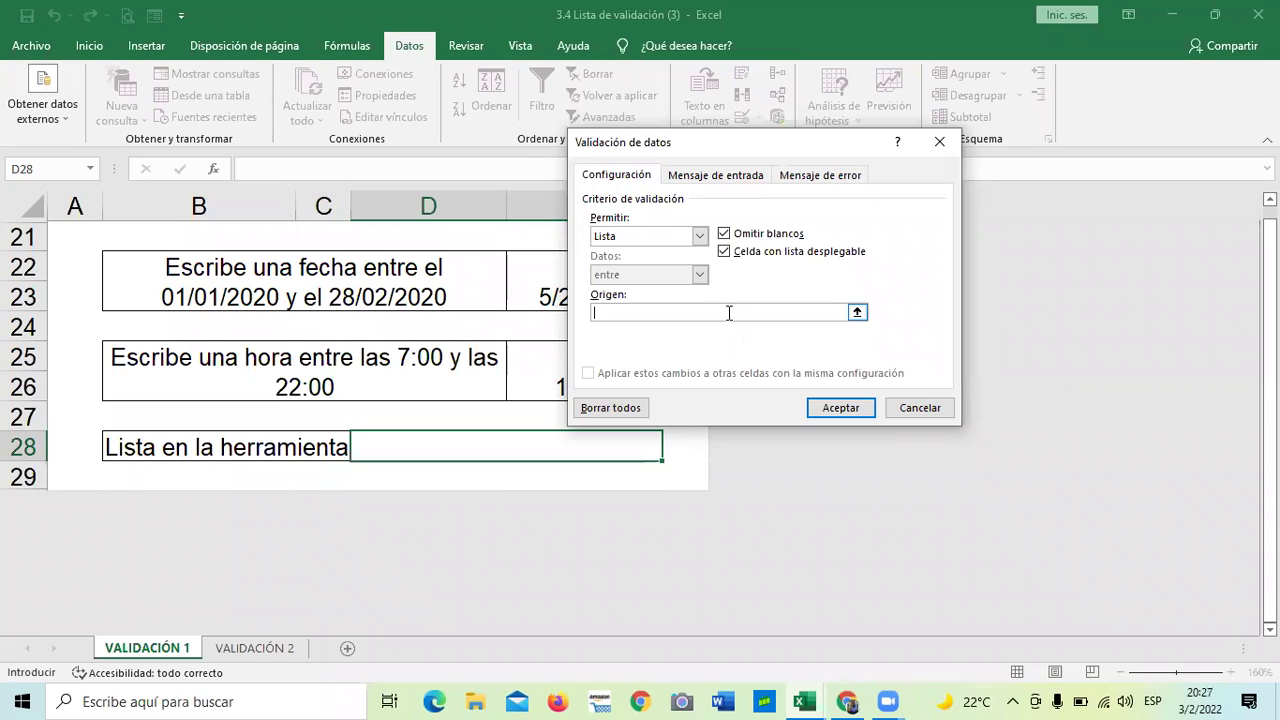
text(MA)
key(BackSpace)
text(artillo, Clavo,)
key(BackSpace)
click(841, 408)
click(670, 452)
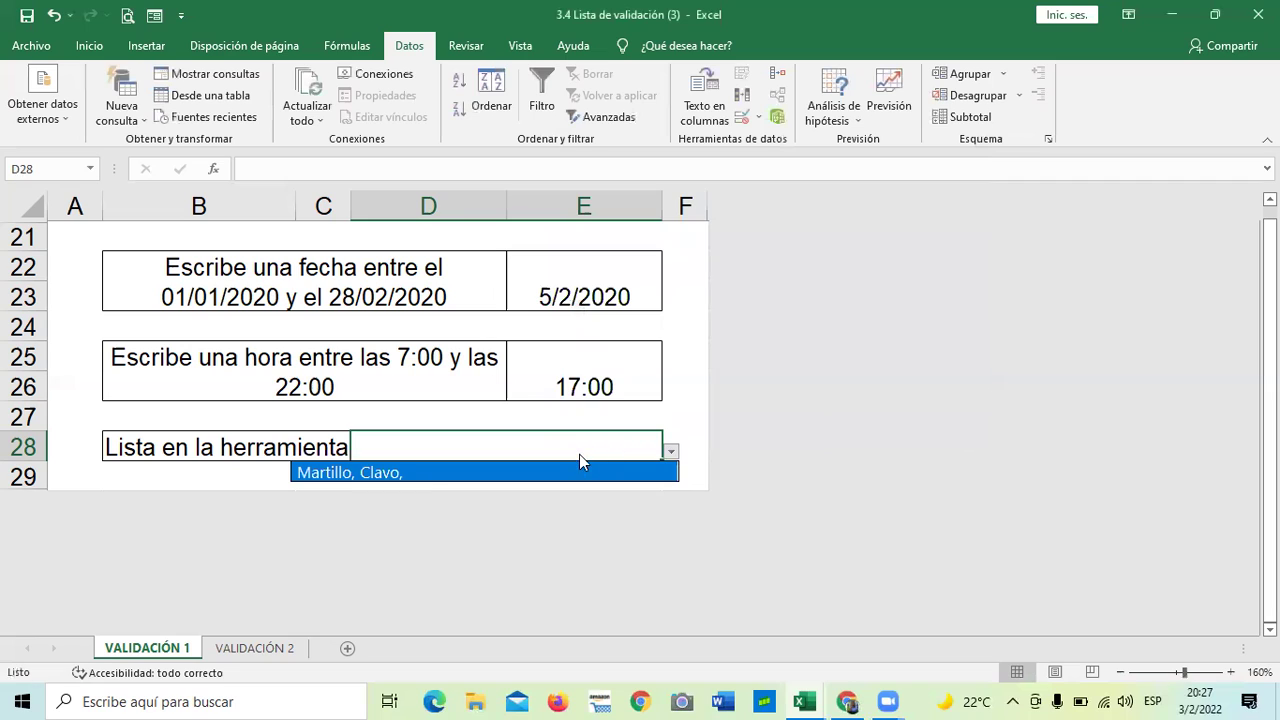
Change the list validation rule's Origen for cell D28 to "Martillo; Clavo; Tijera;" and apply it.
click(669, 455)
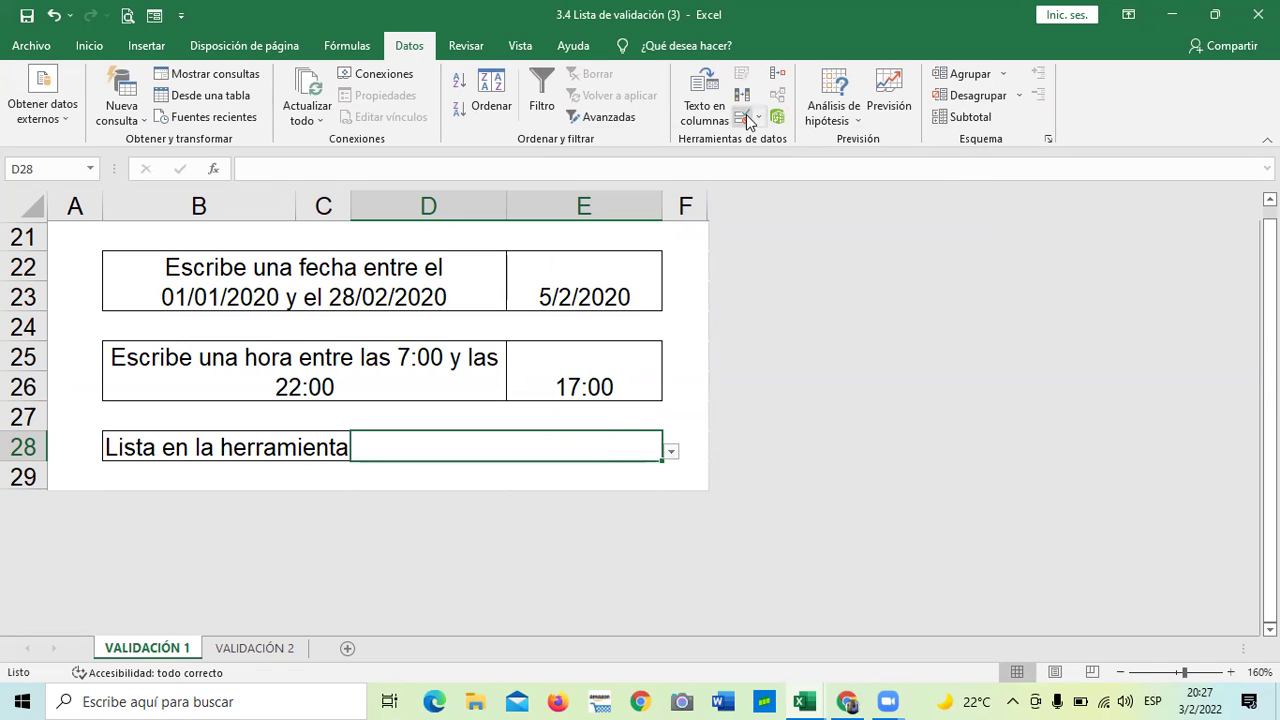
click(745, 118)
click(699, 313)
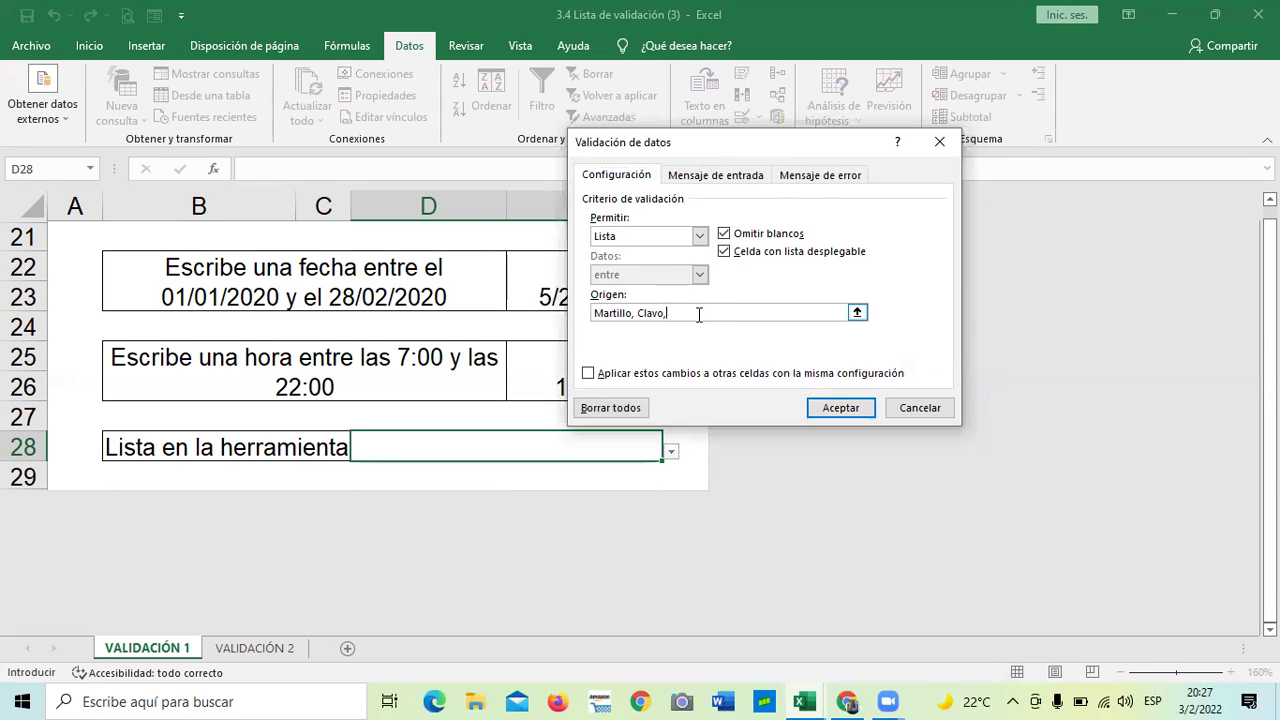
click(642, 318)
key(Right)
key(Right)
key(BackSpace)
key(BackSpace)
key(BackSpace)
key(BackSpace)
key(BackSpace)
key(BackSpace)
text(o)
key(Delete)
text(;)
key(Delete)
key(BackSpace)
text(; Tijera;)
click(830, 414)
Examine the options offered by the drop-down list in cell D28 beside Lista en la herramienta.
click(673, 398)
click(640, 446)
click(671, 452)
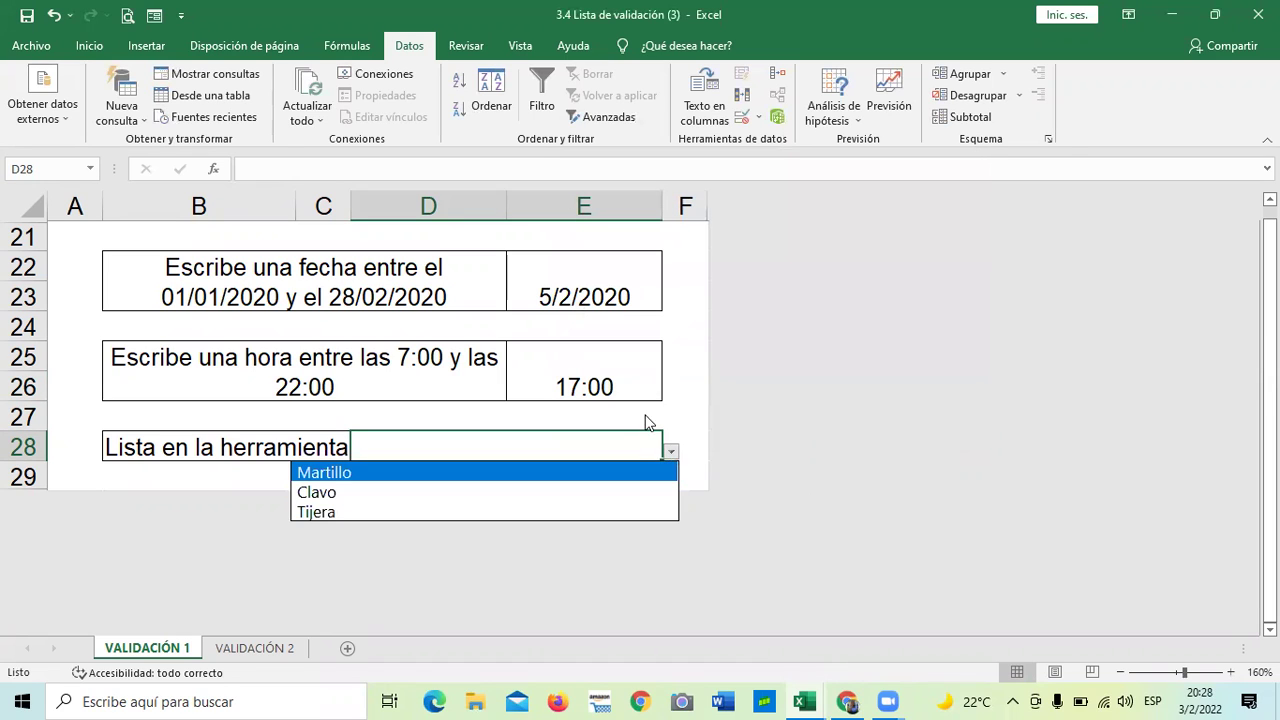
key(Escape)
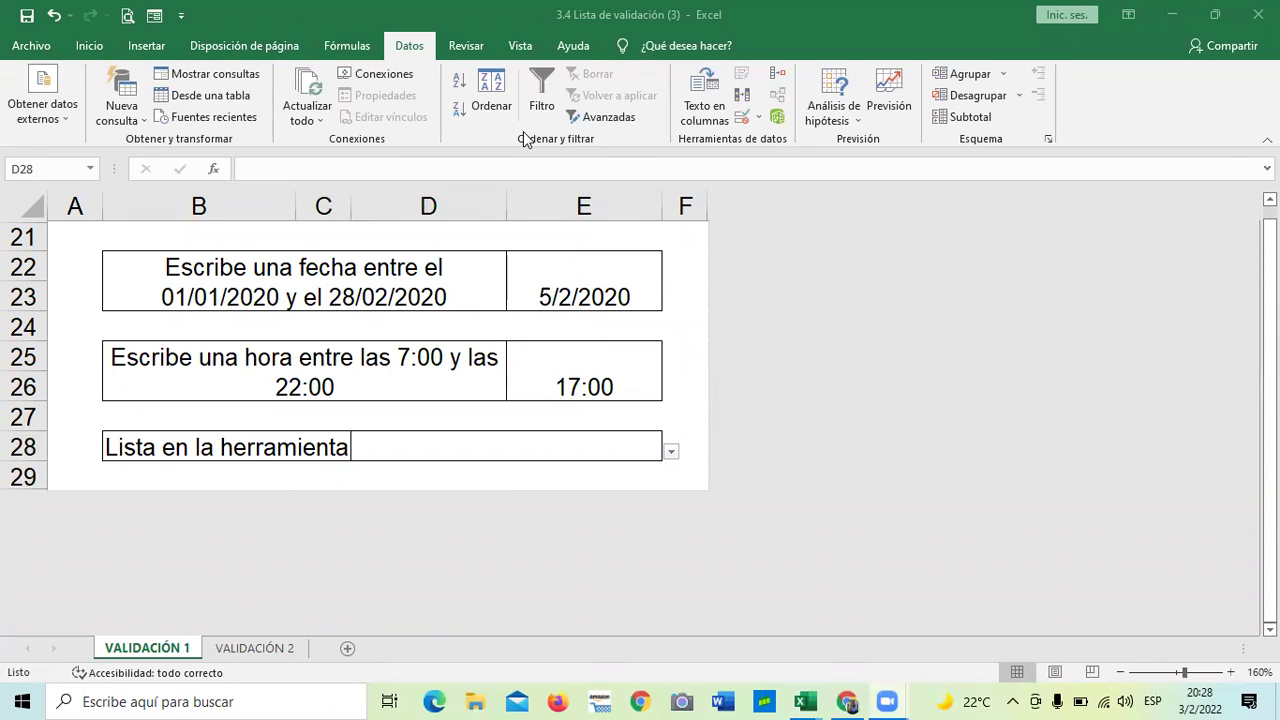
click(590, 447)
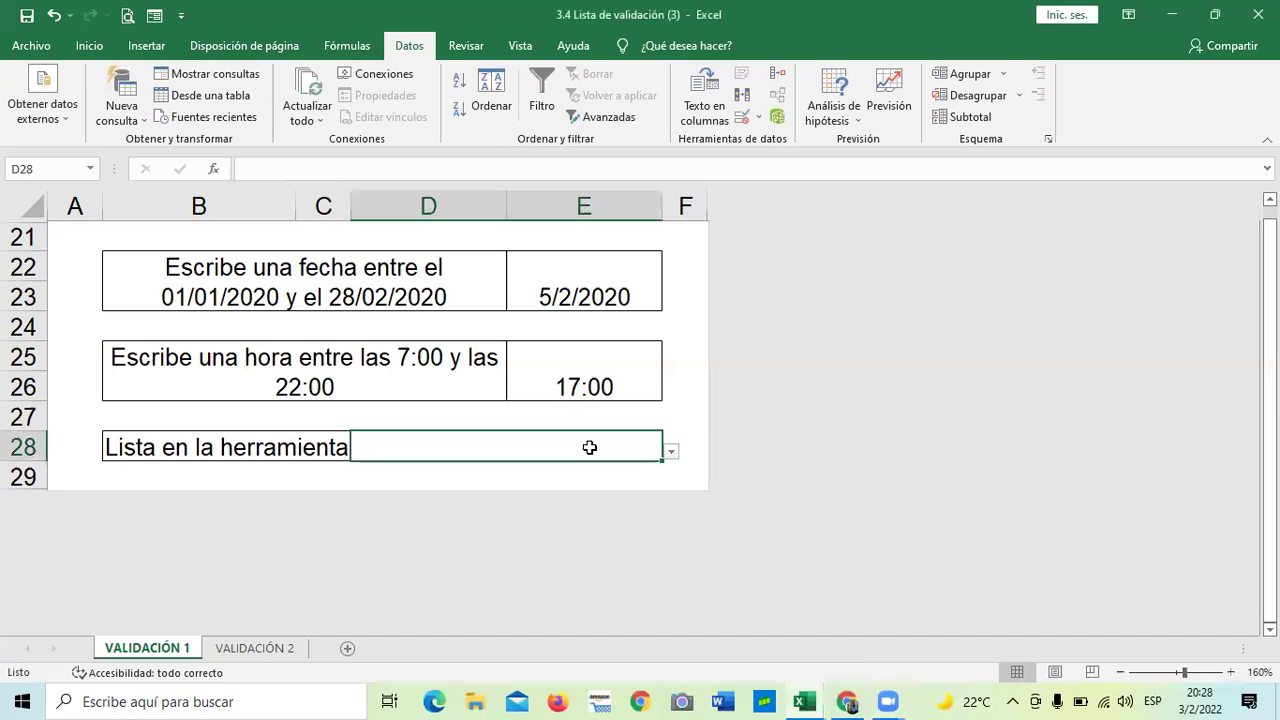
click(688, 412)
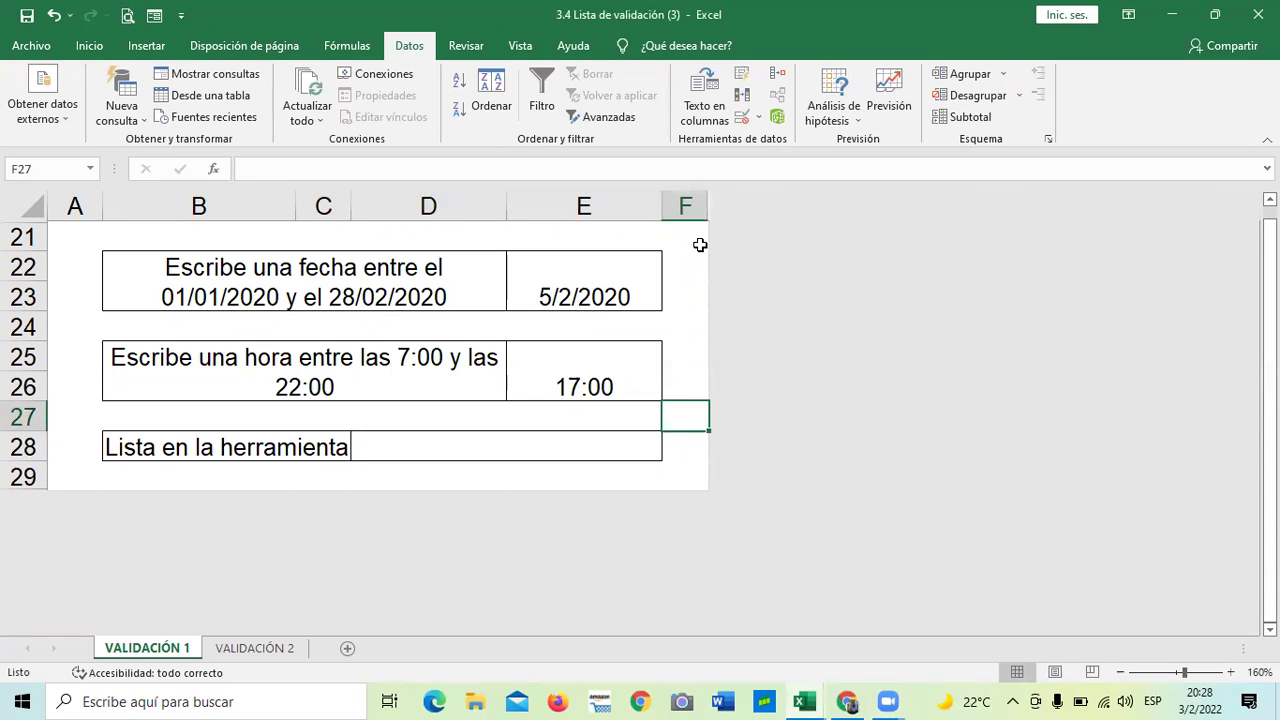
click(578, 440)
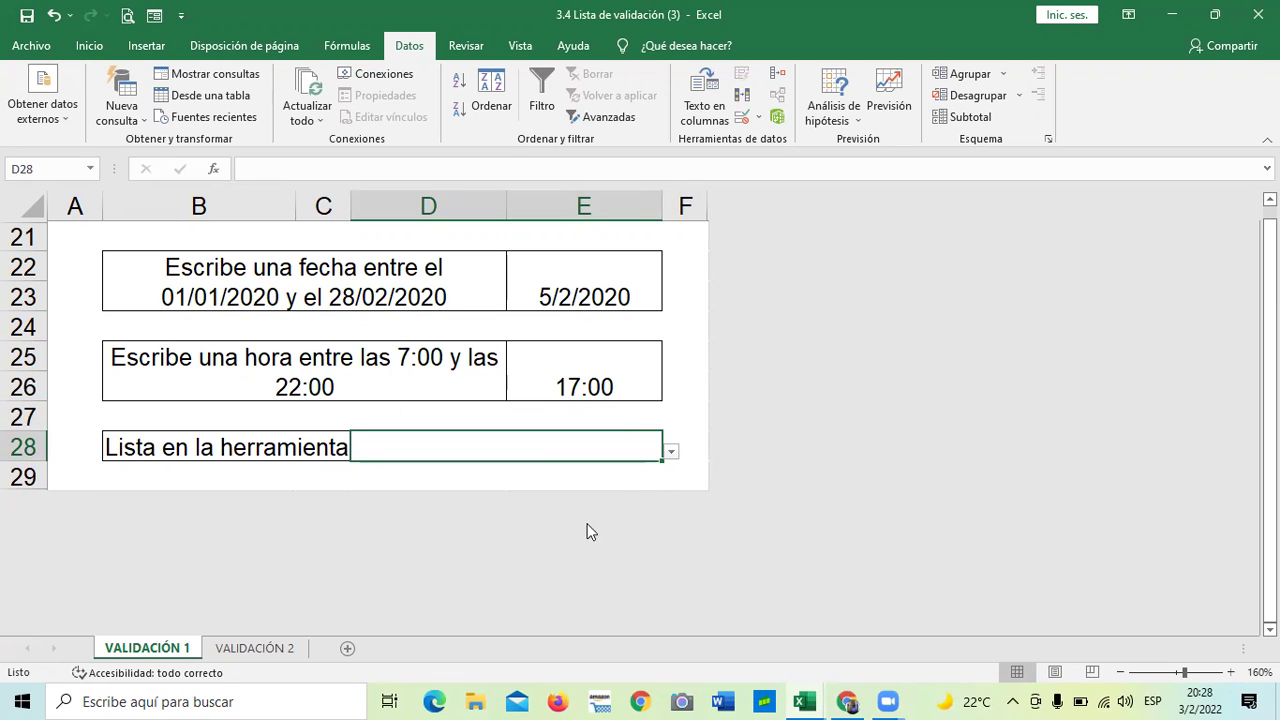
click(671, 451)
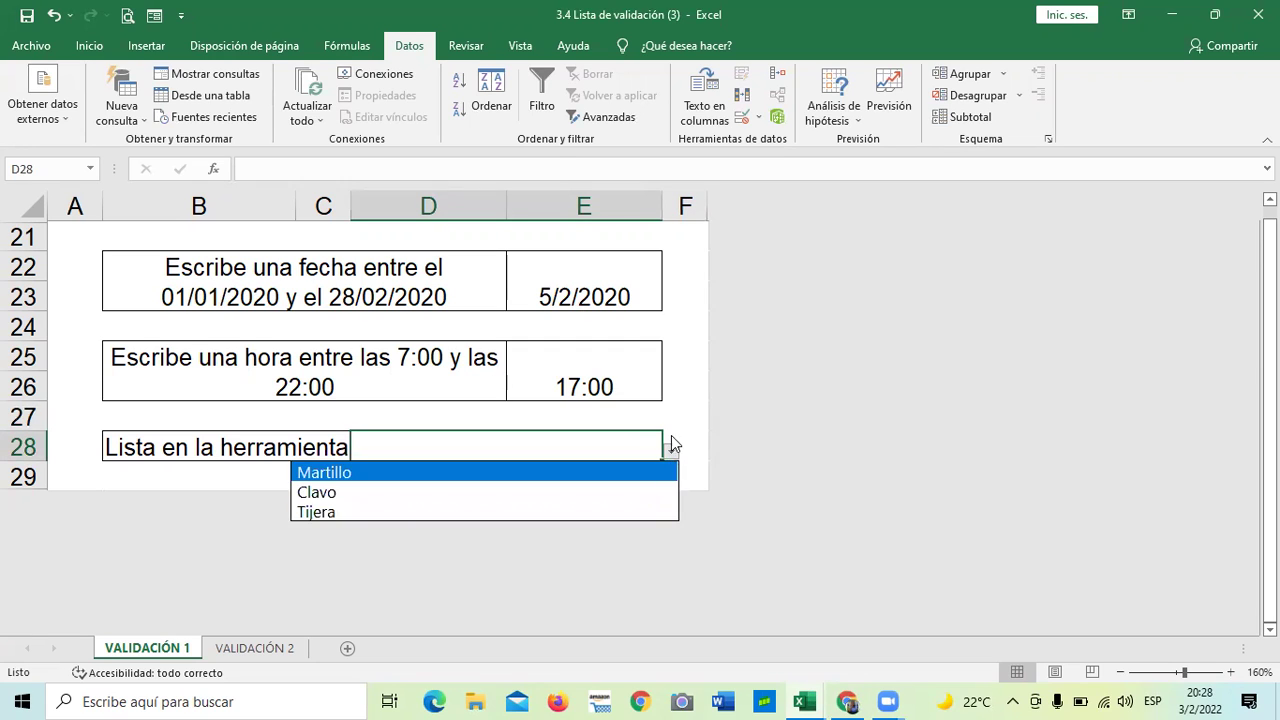
click(671, 450)
key(Escape)
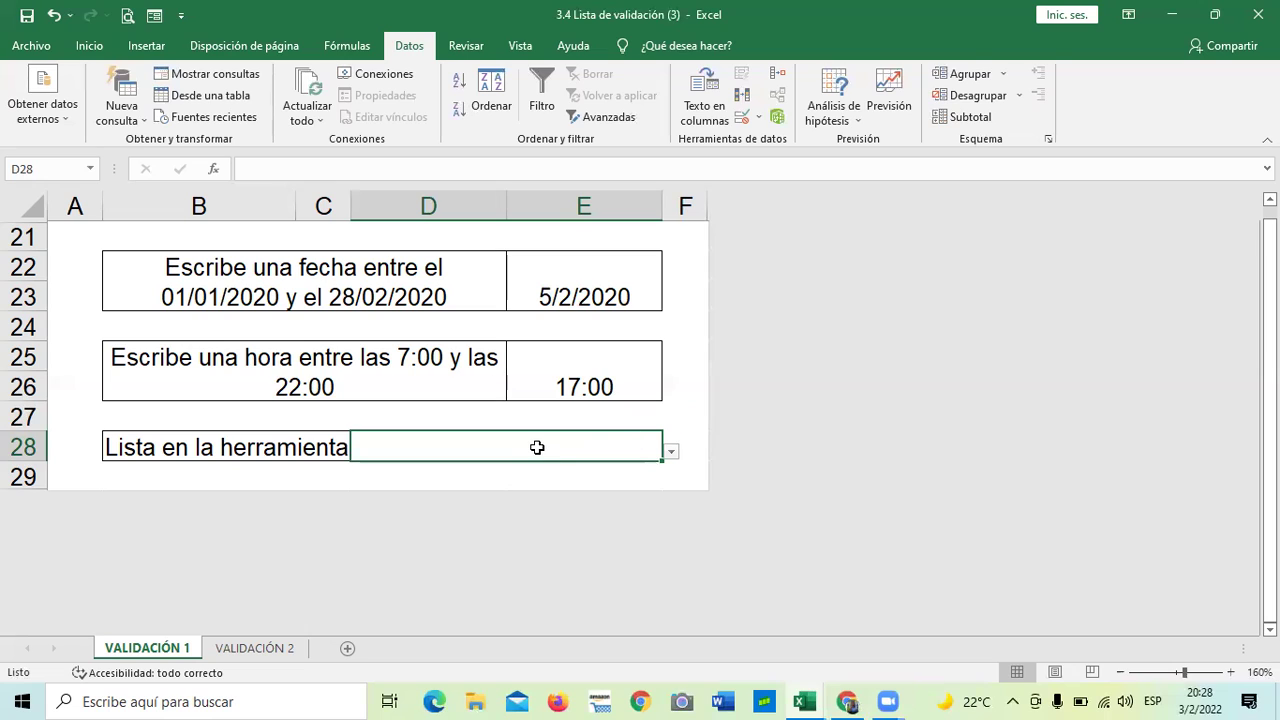
click(671, 453)
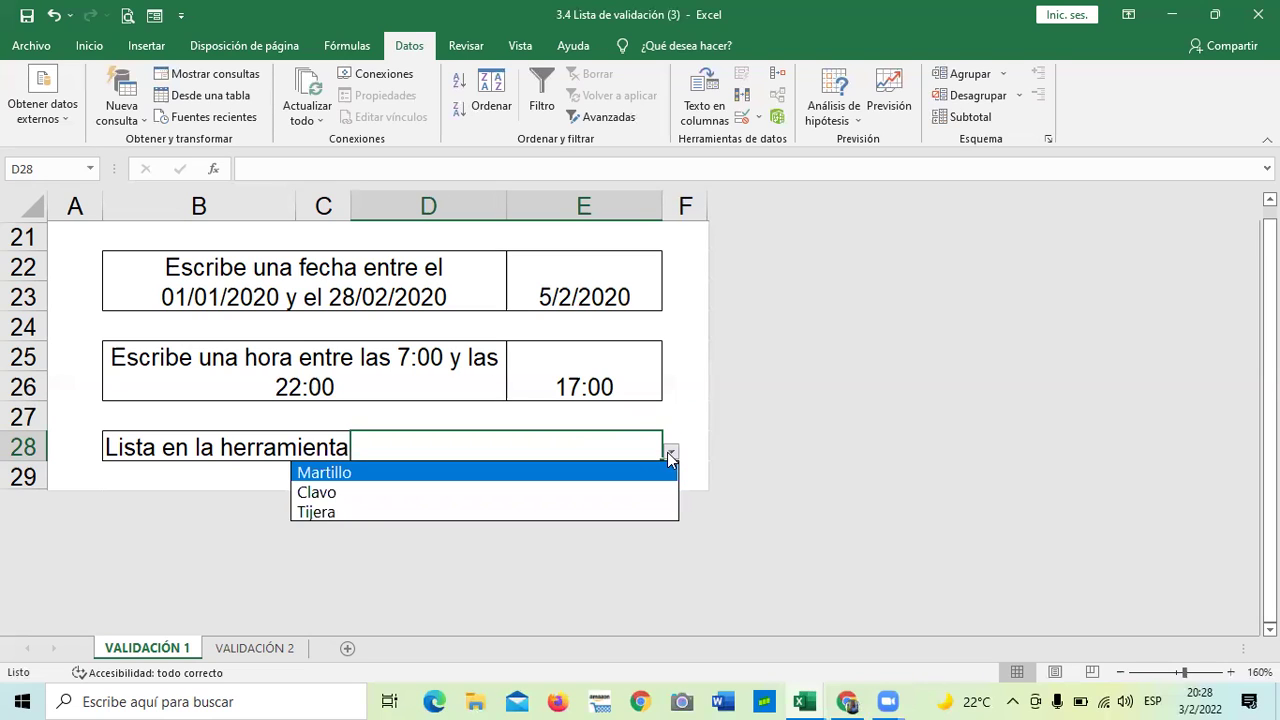
click(671, 453)
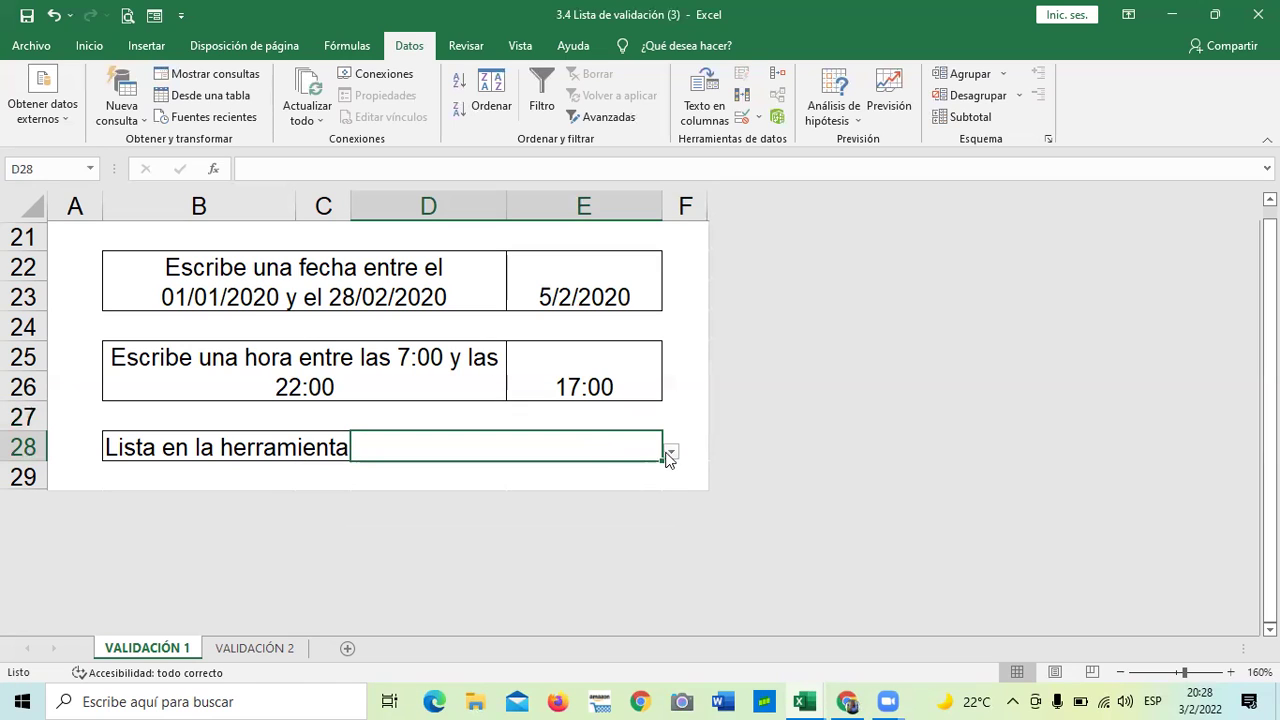
click(670, 455)
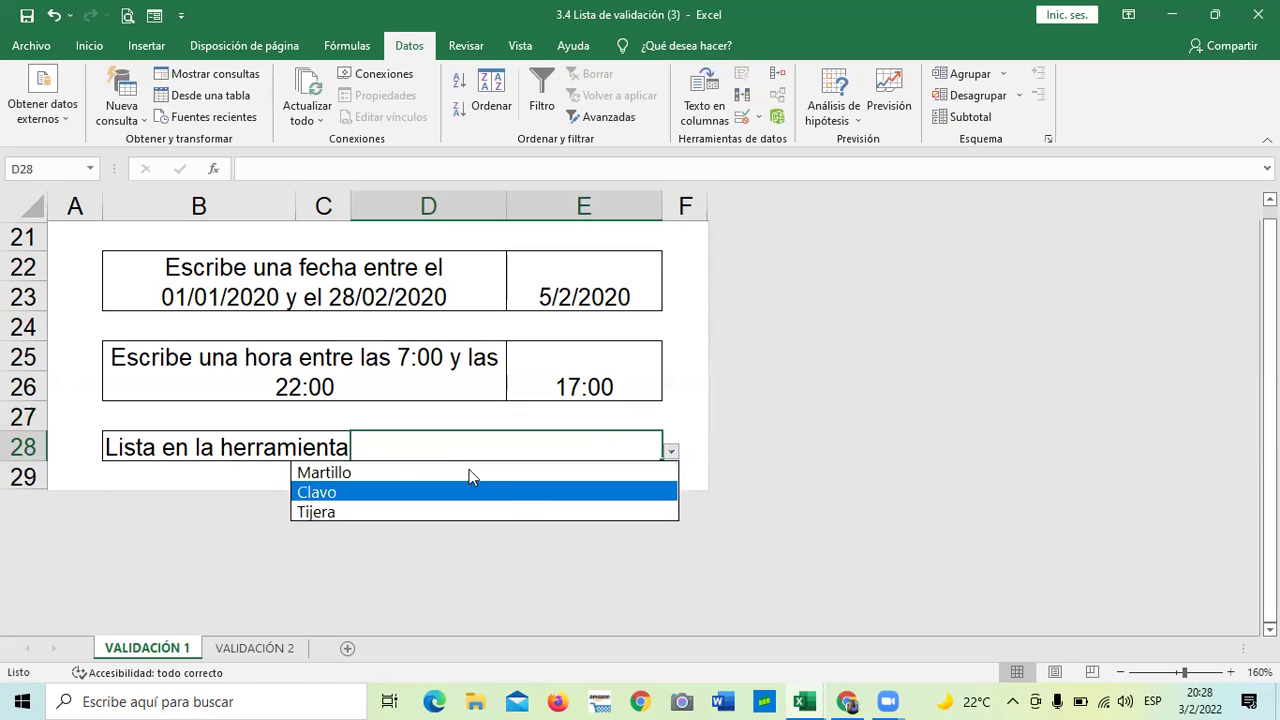
Try to enter the unlisted text "slkdksfff" in cell D28 to test the list rule, and clear the entry.
click(457, 443)
text(ssddfff)
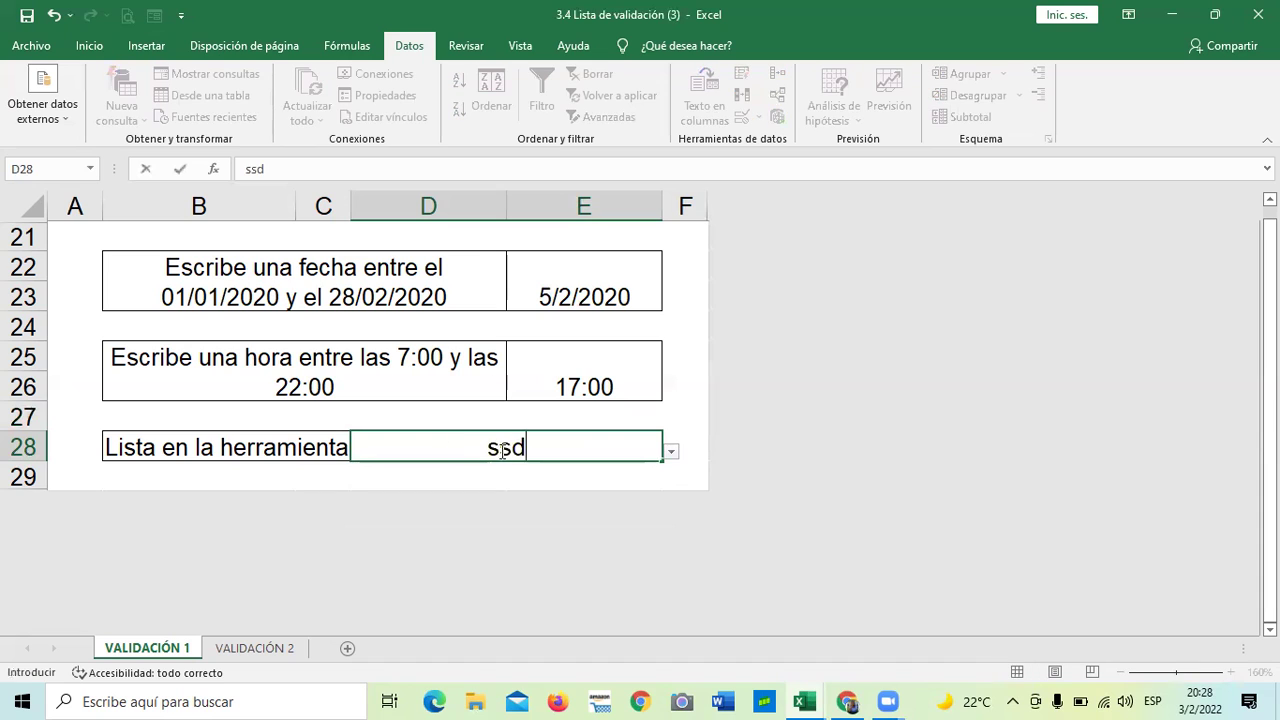
key(BackSpace)
key(BackSpace)
key(BackSpace)
key(BackSpace)
key(BackSpace)
key(BackSpace)
key(BackSpace)
text(slkdksfff)
key(Return)
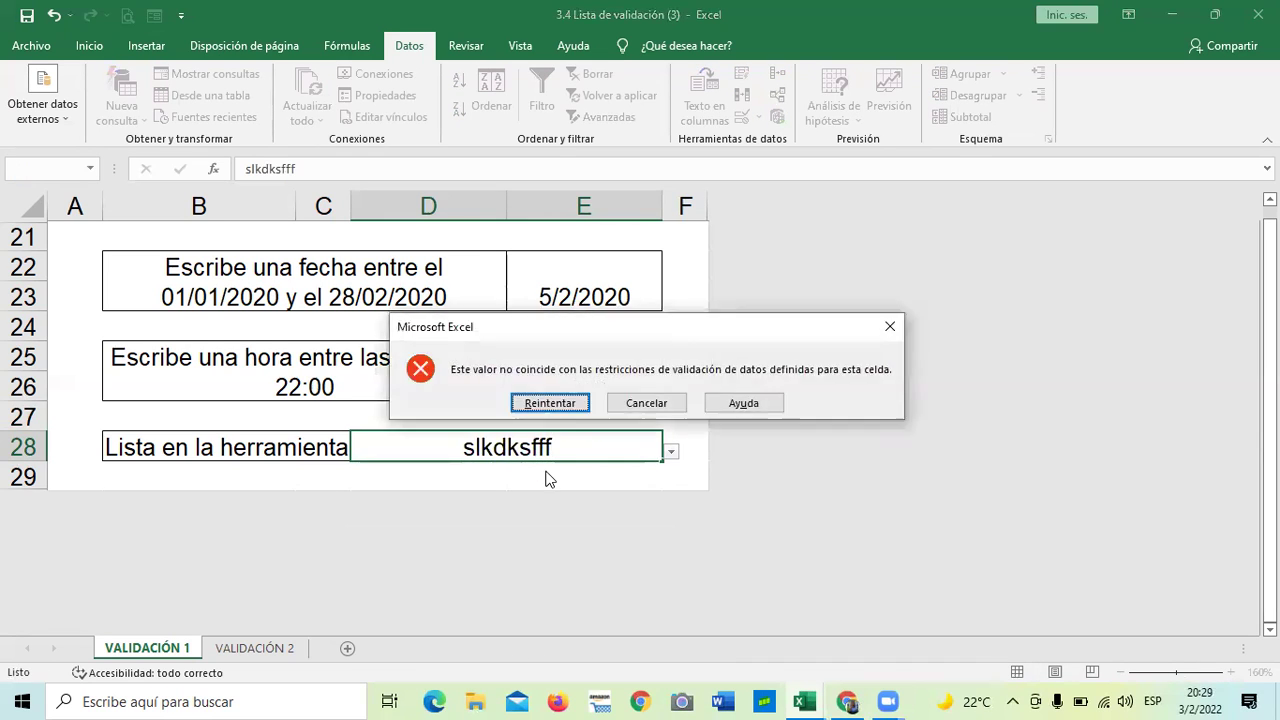
click(563, 404)
key(BackSpace)
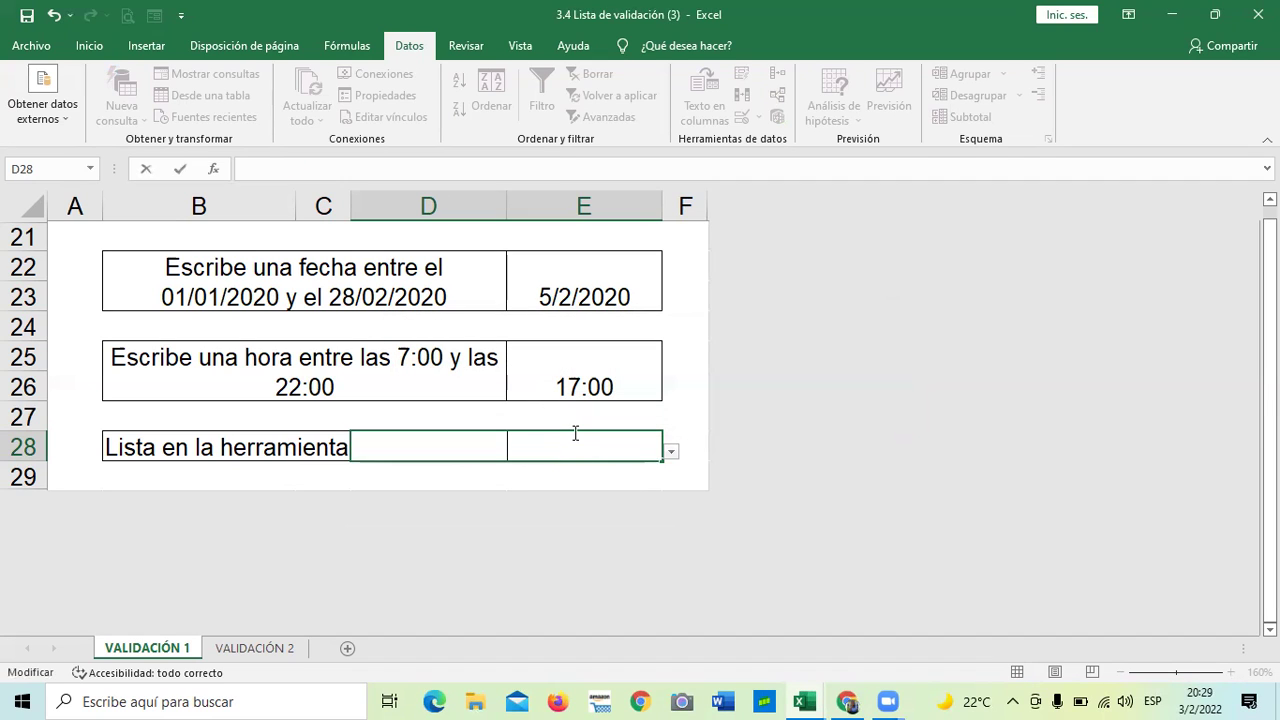
click(560, 428)
Display cell D28's drop-down list again, leaving the cell empty.
click(620, 455)
click(670, 451)
click(612, 440)
click(677, 459)
click(634, 448)
click(670, 451)
click(595, 438)
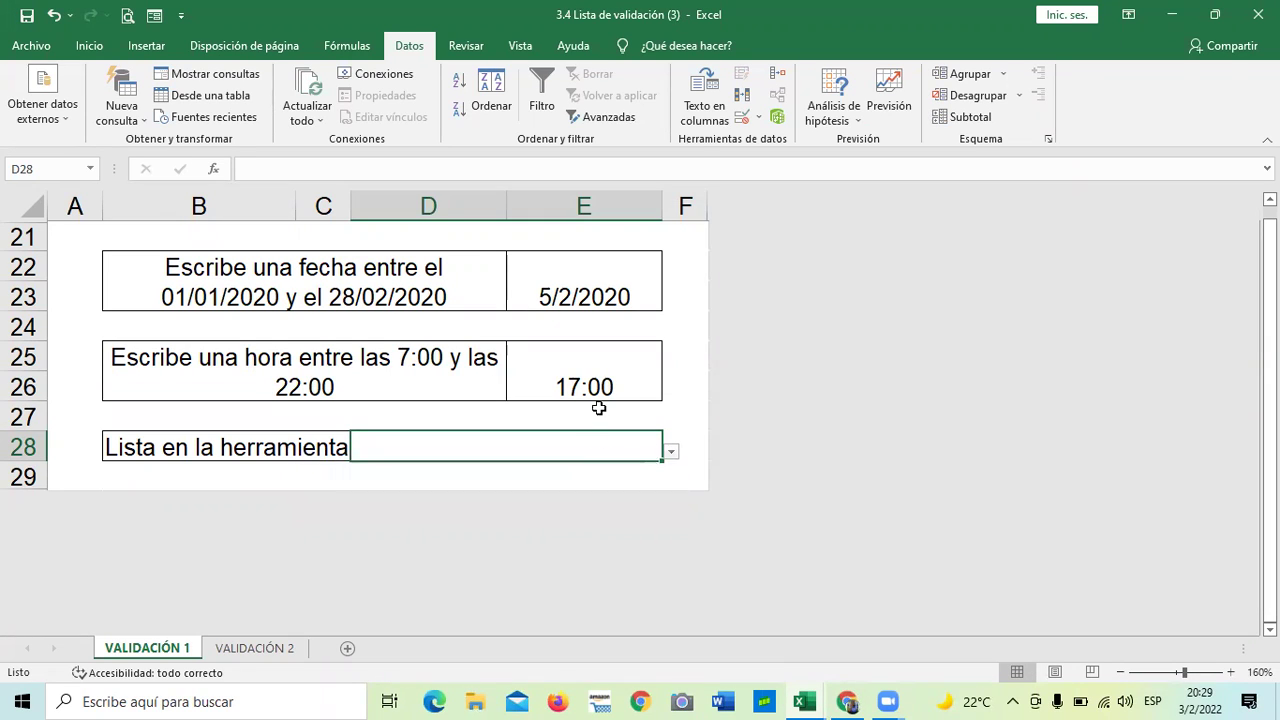
Add Destornillador as the fourth item of cell D28's list rule, apply it and check the drop-down list.
click(743, 118)
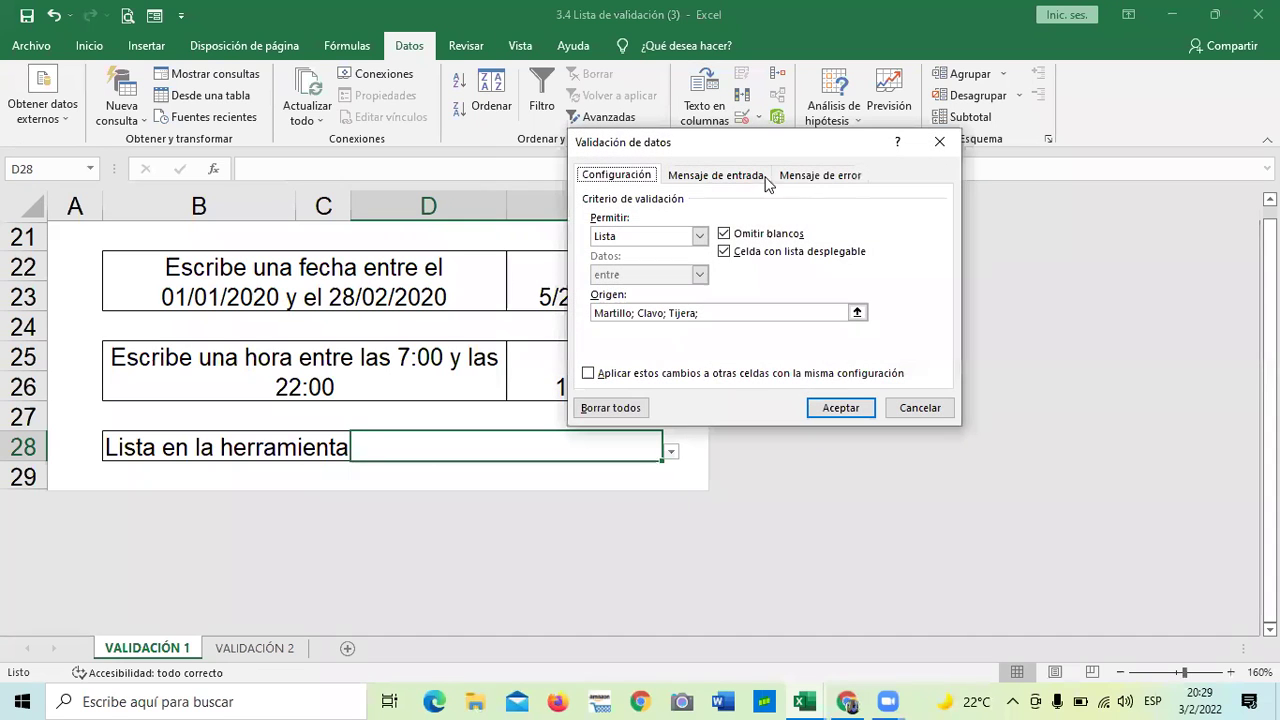
click(721, 313)
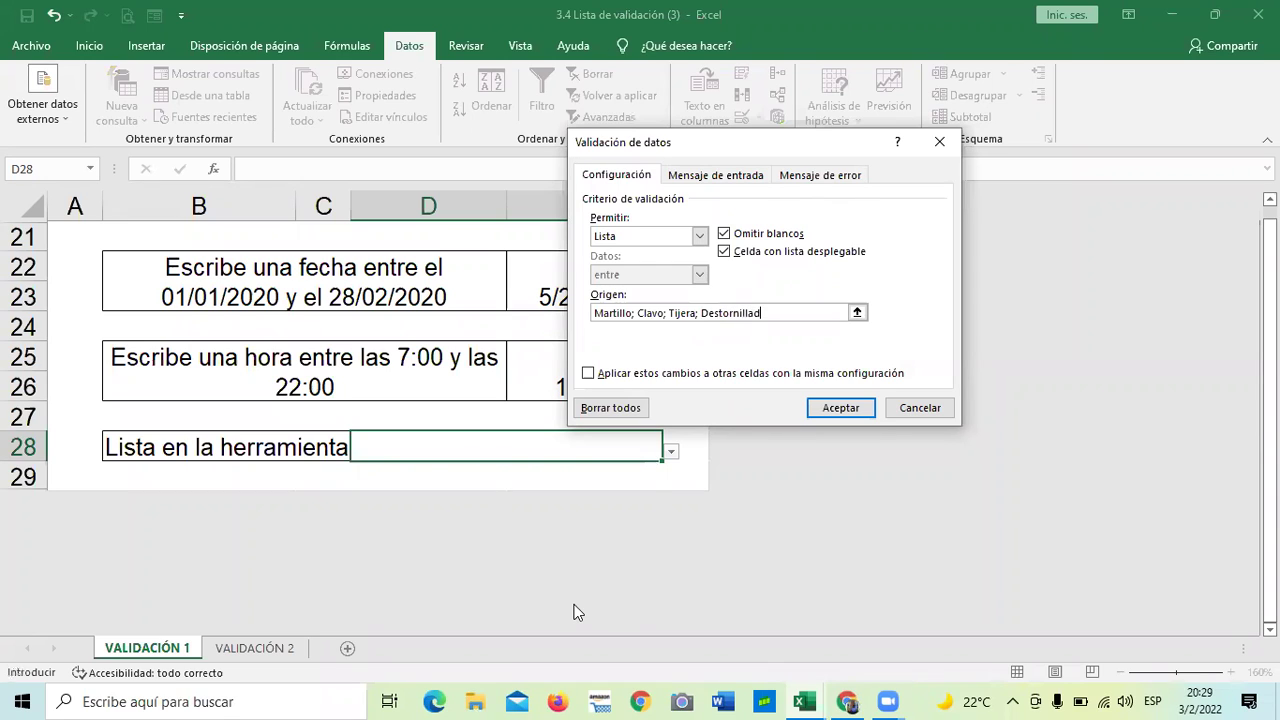
click(842, 407)
click(684, 388)
click(645, 447)
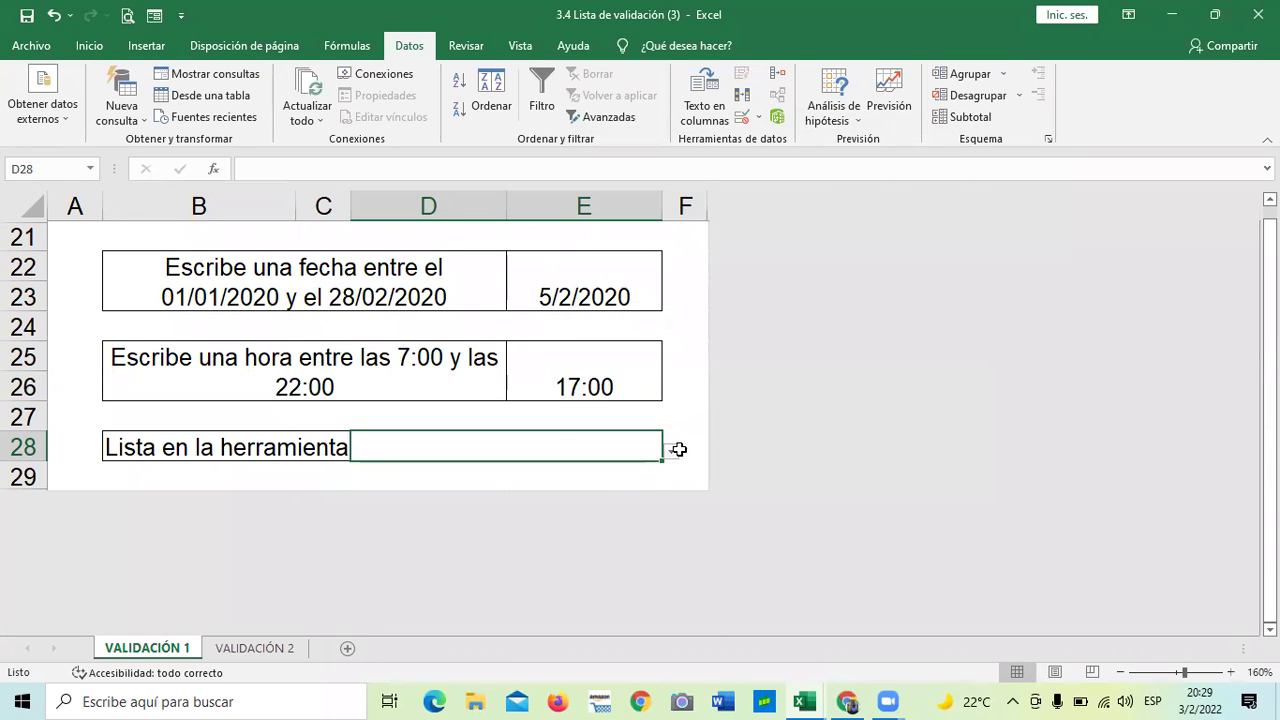
click(672, 451)
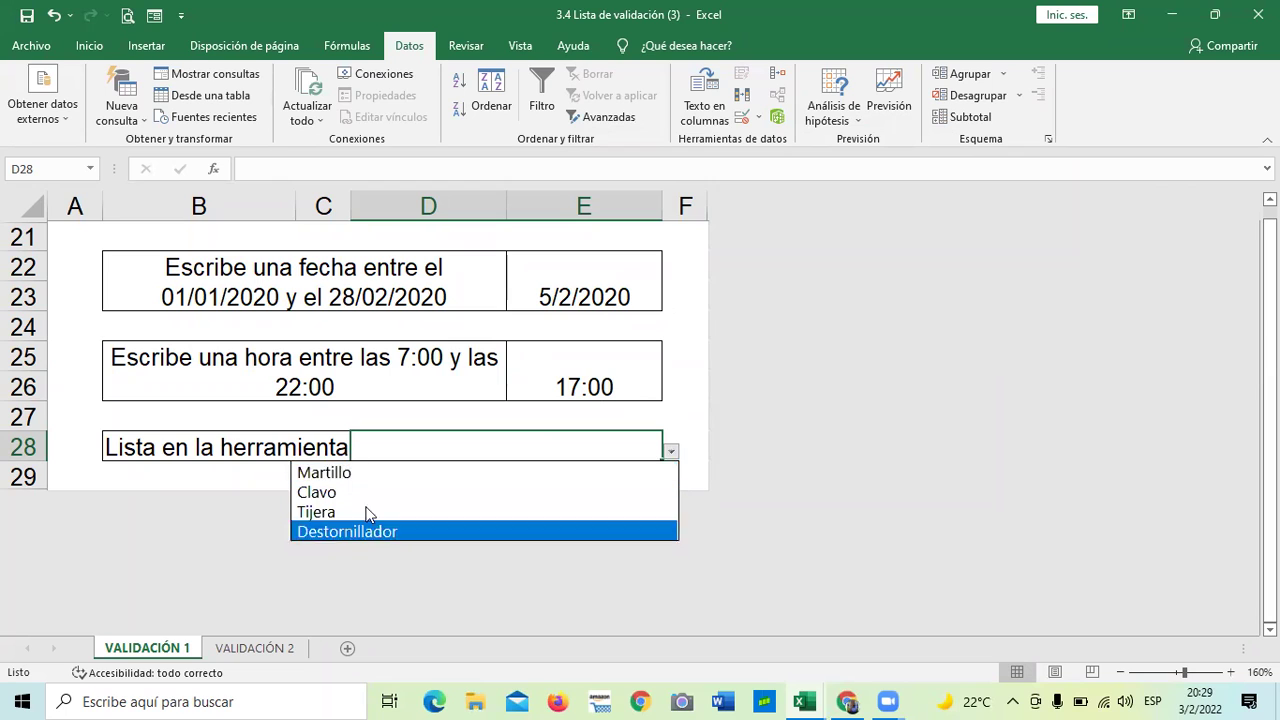
click(420, 441)
Review the validated cells on VALIDACIÓN 1, and the Vendedores list and seller selection cell on VALIDACIÓN 2.
click(680, 398)
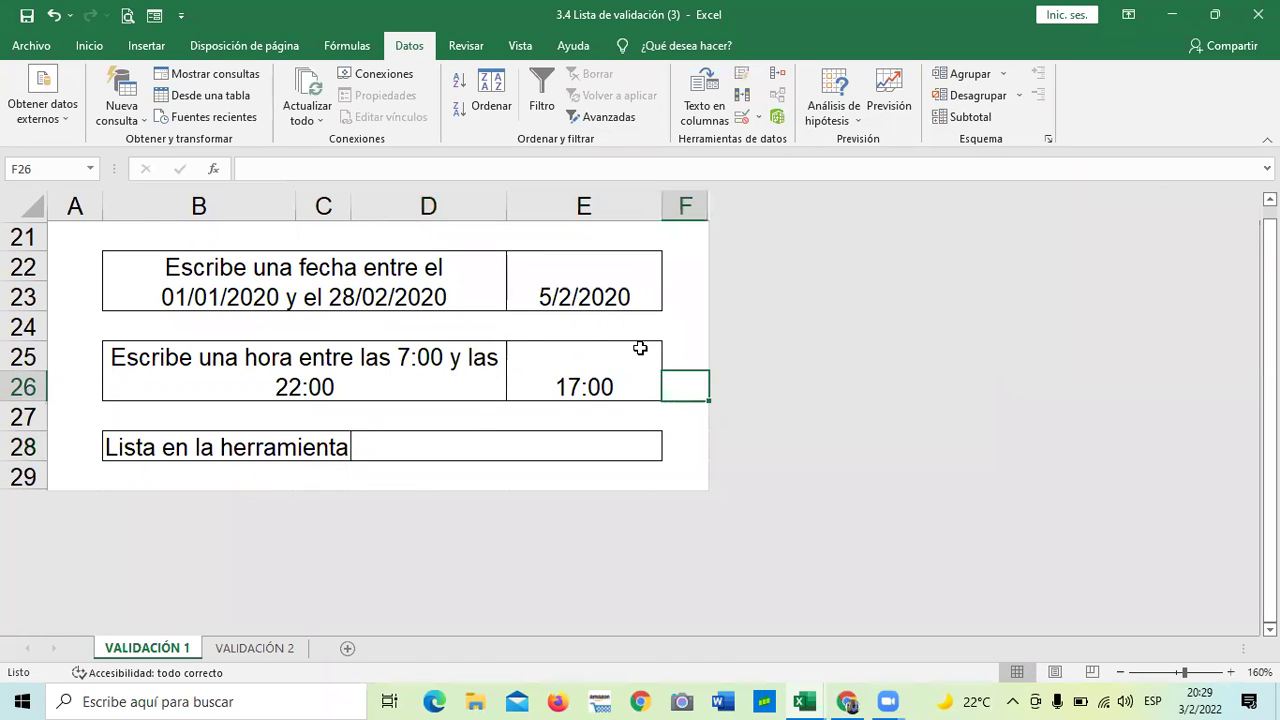
click(545, 333)
click(545, 410)
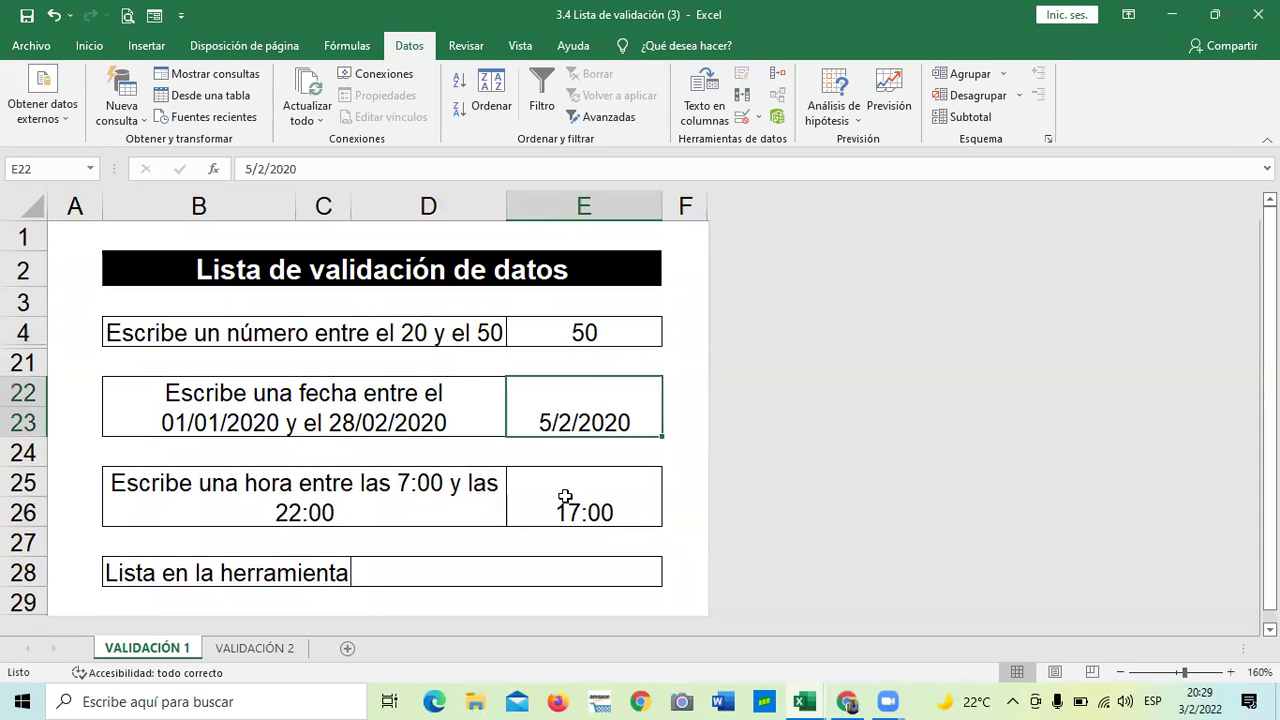
click(565, 497)
click(518, 570)
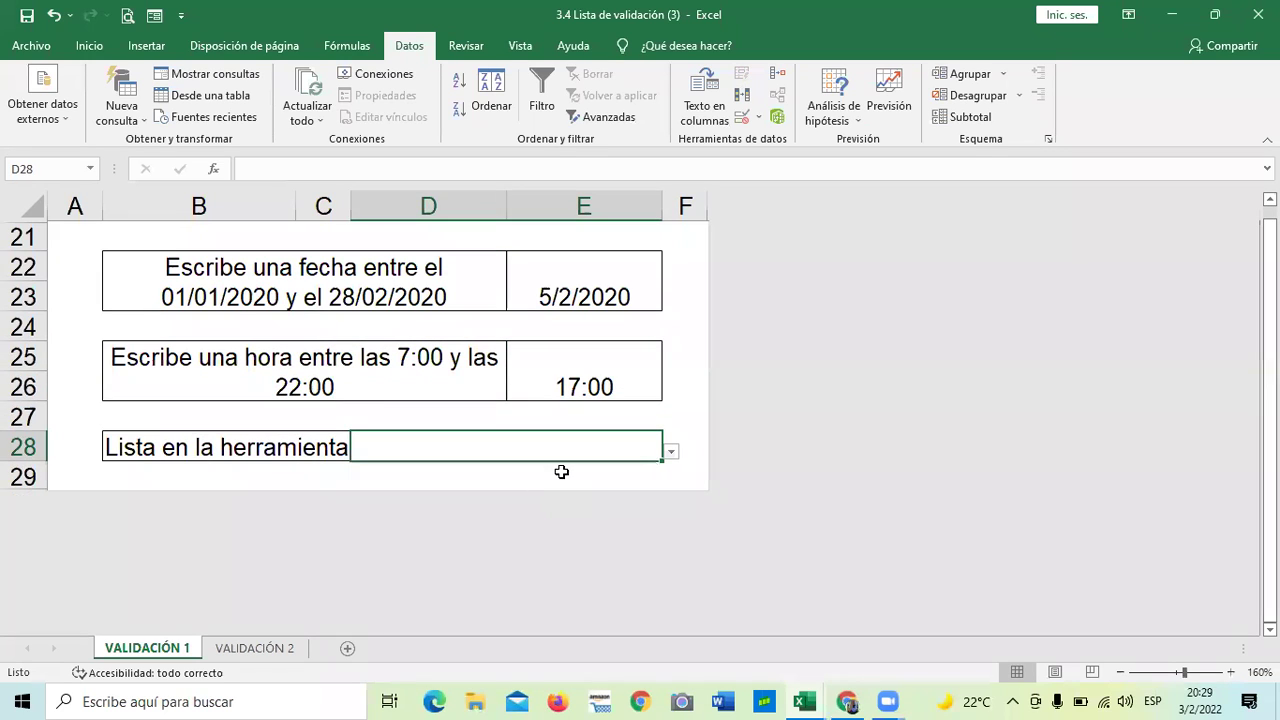
click(255, 648)
click(447, 492)
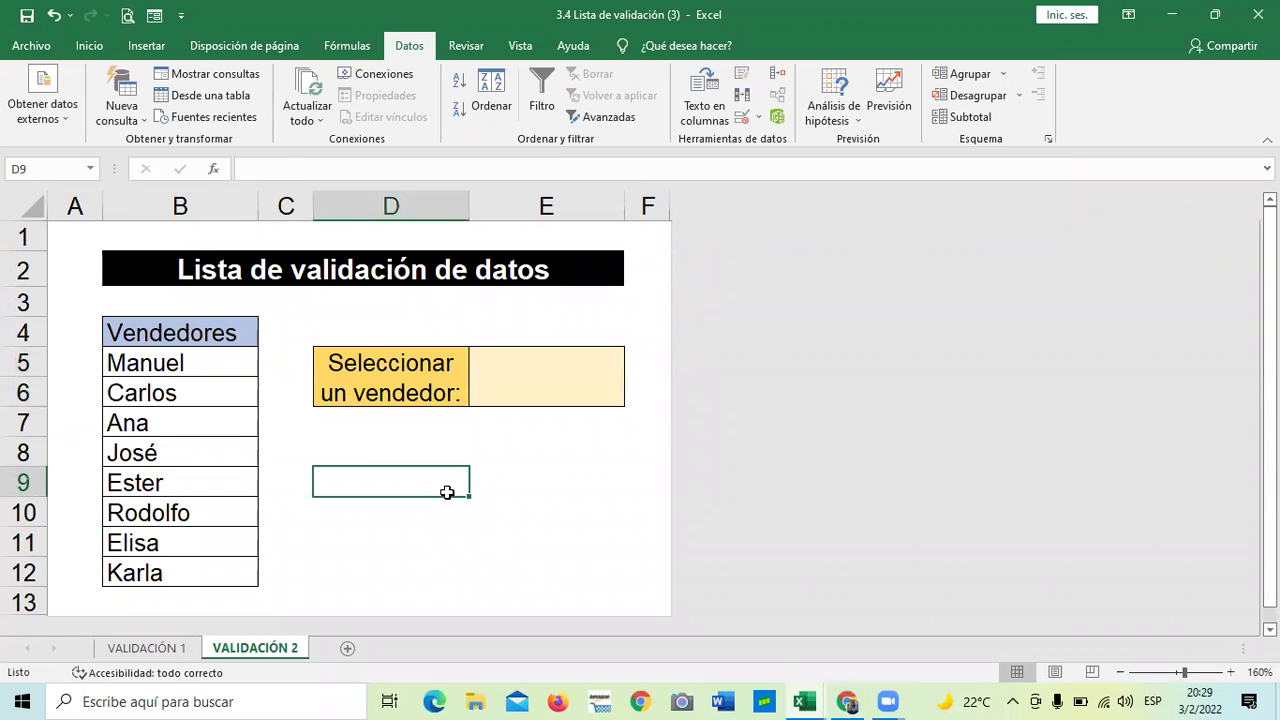
click(540, 384)
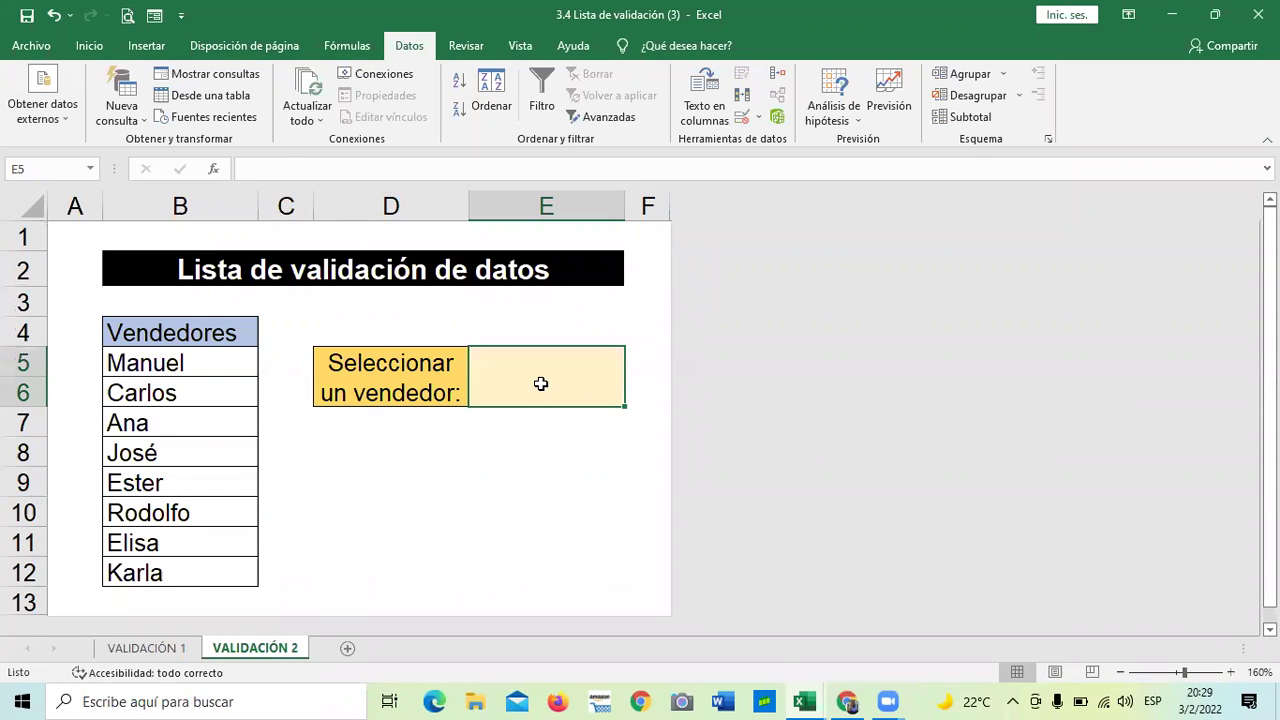
click(454, 506)
click(545, 370)
drag(190, 363, 190, 570)
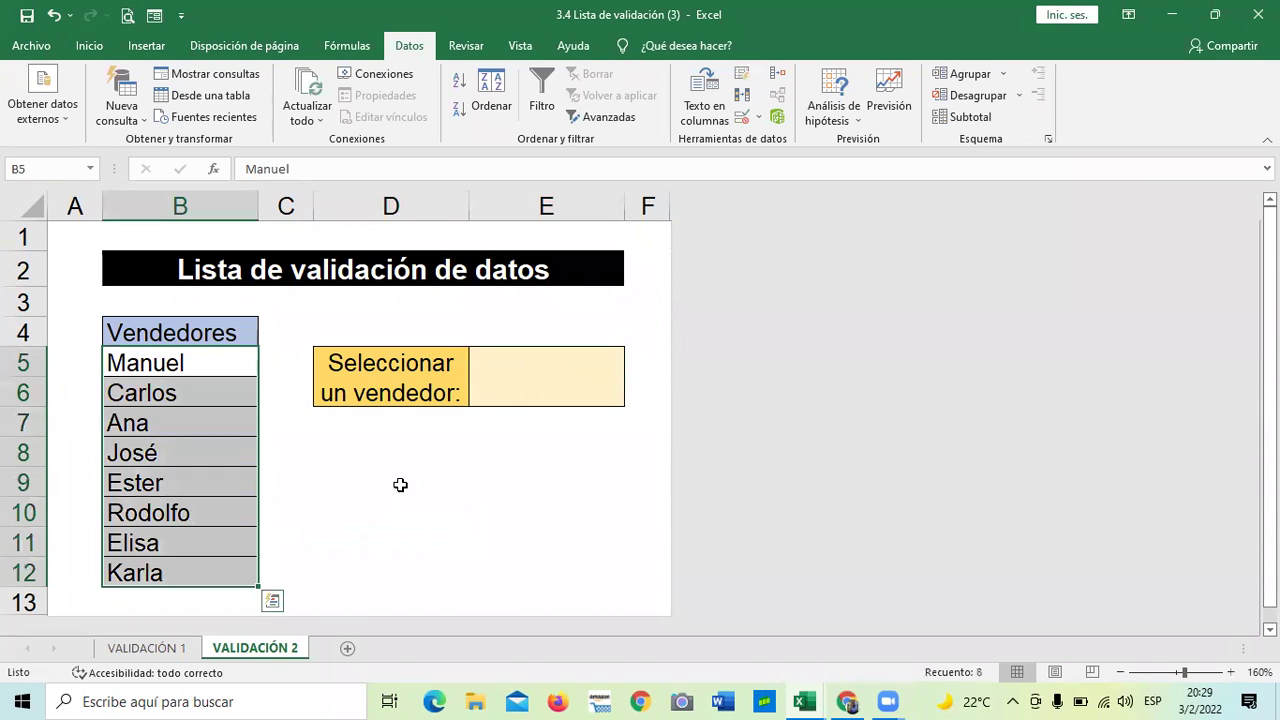
Start a data validation rule for cell E5 beside Seleccionar un vendedor that allows Lista values.
click(518, 391)
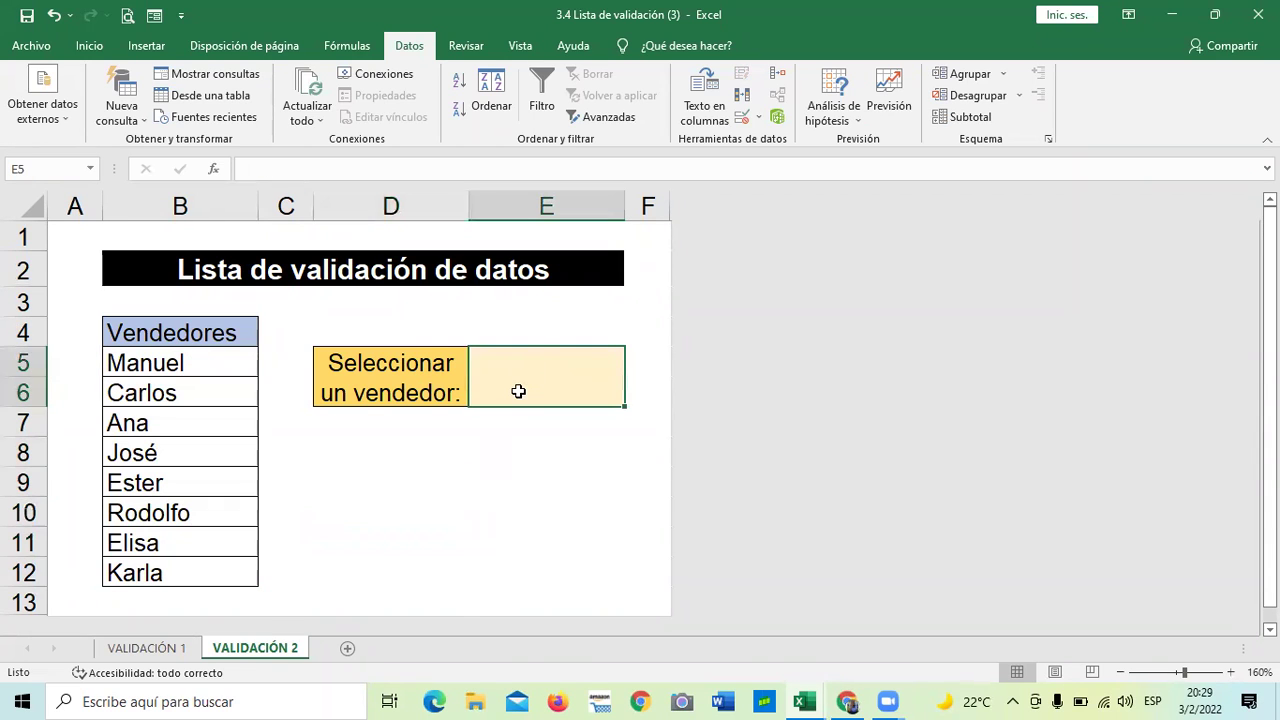
click(742, 117)
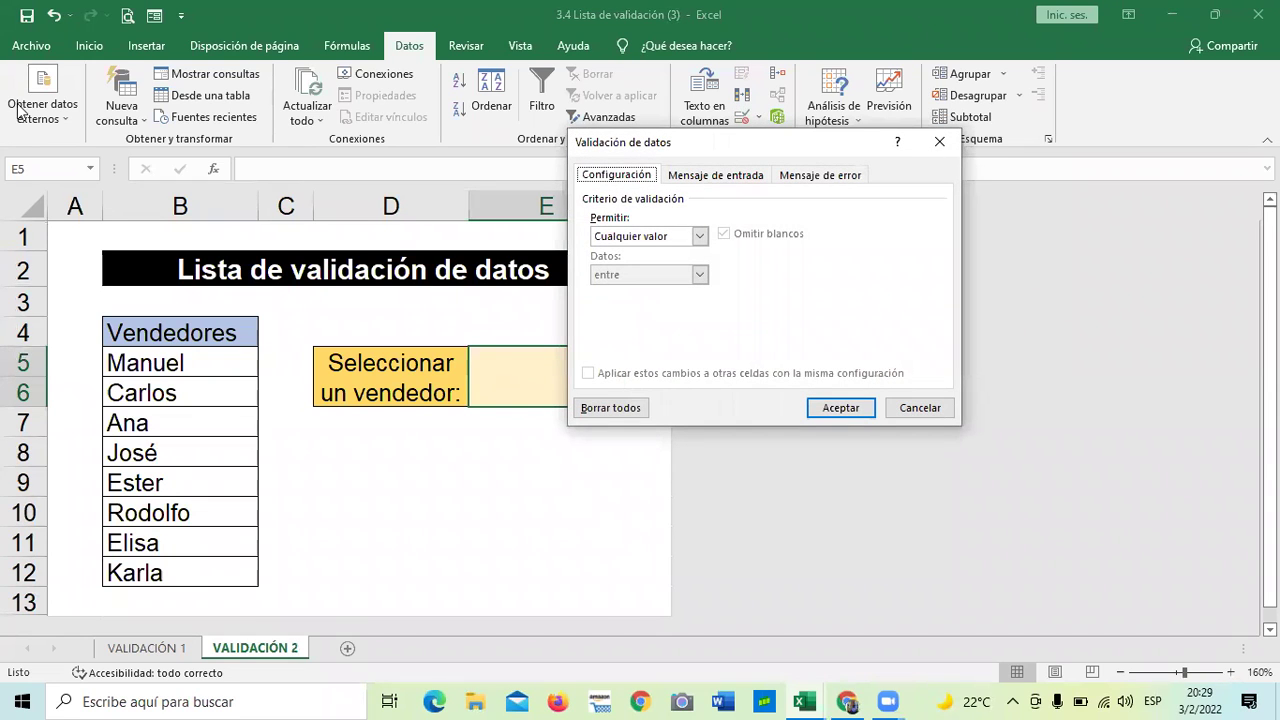
click(702, 238)
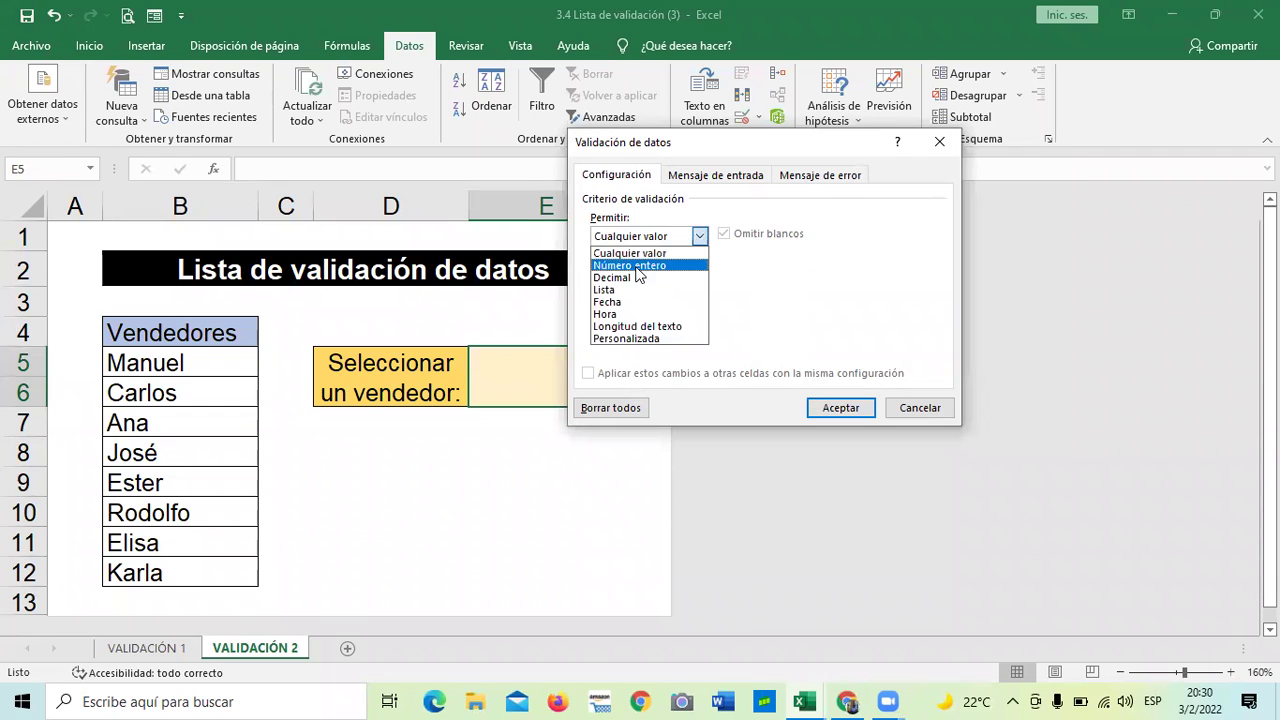
click(620, 289)
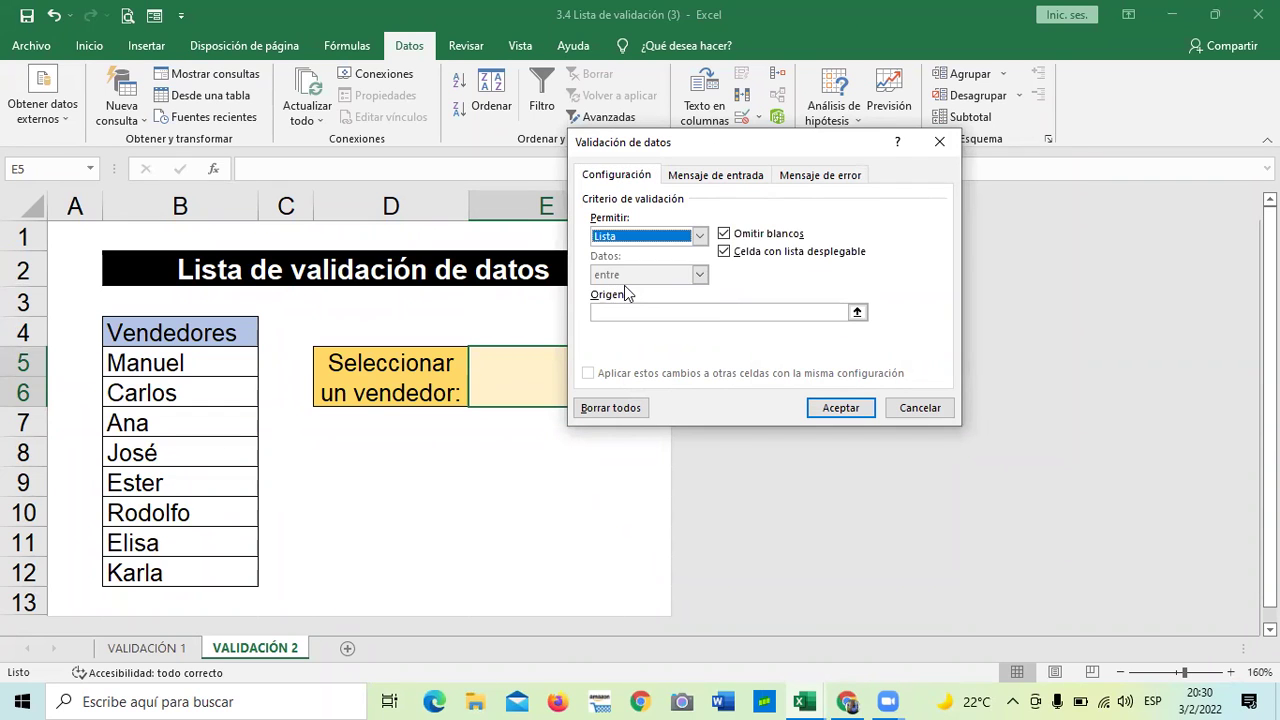
Set the list rule's Origen to the names under Vendedores, =$B$5:$B$12, and reposition the Validación de datos dialog.
click(857, 313)
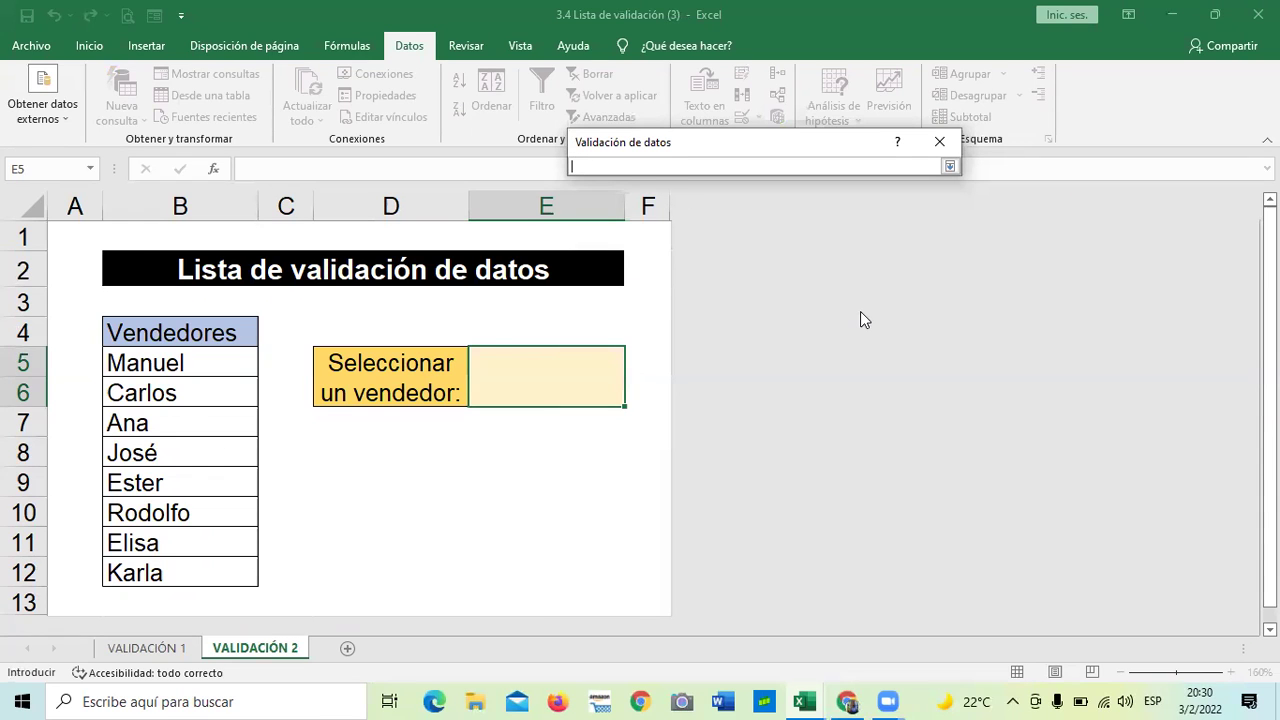
click(209, 365)
drag(211, 393, 203, 569)
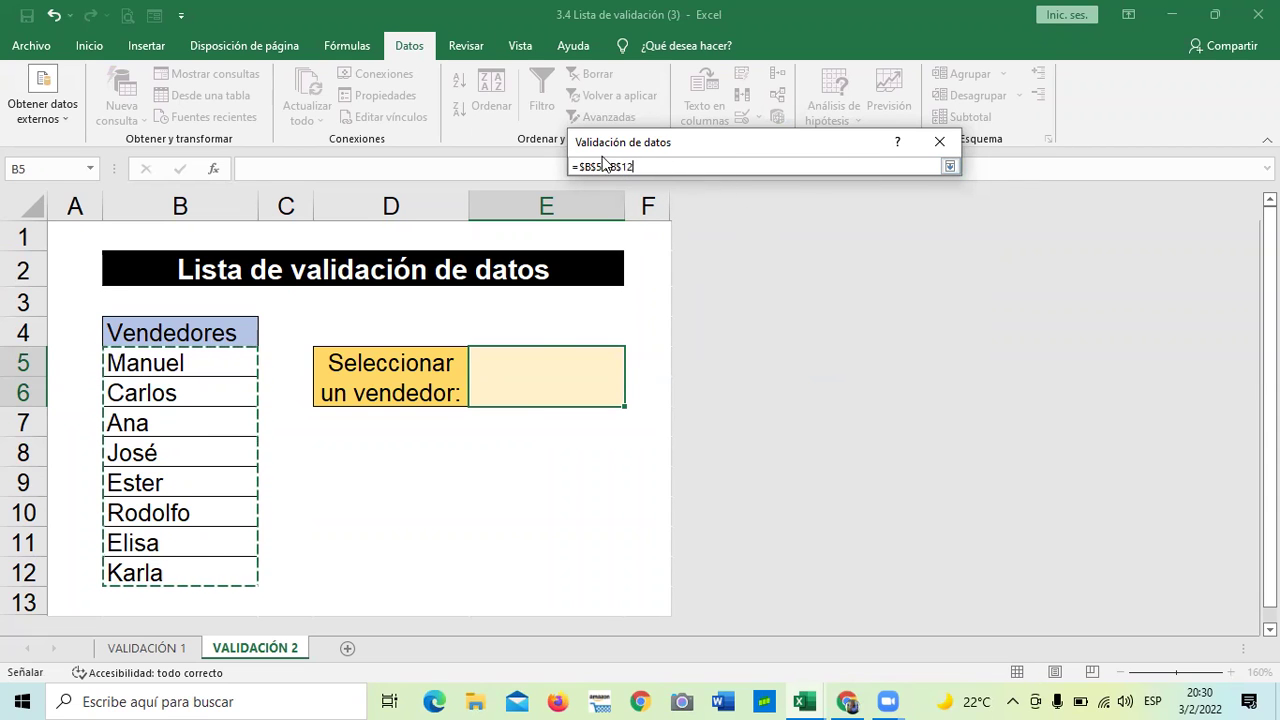
click(950, 166)
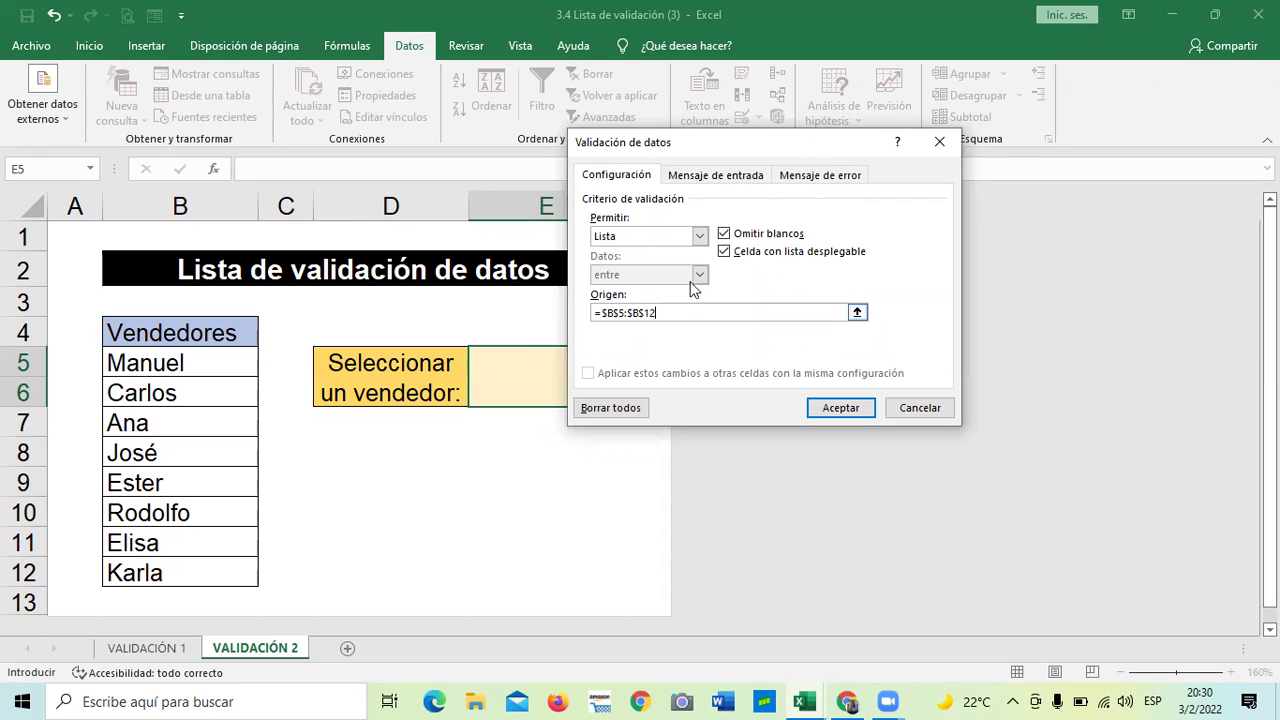
drag(754, 147, 748, 144)
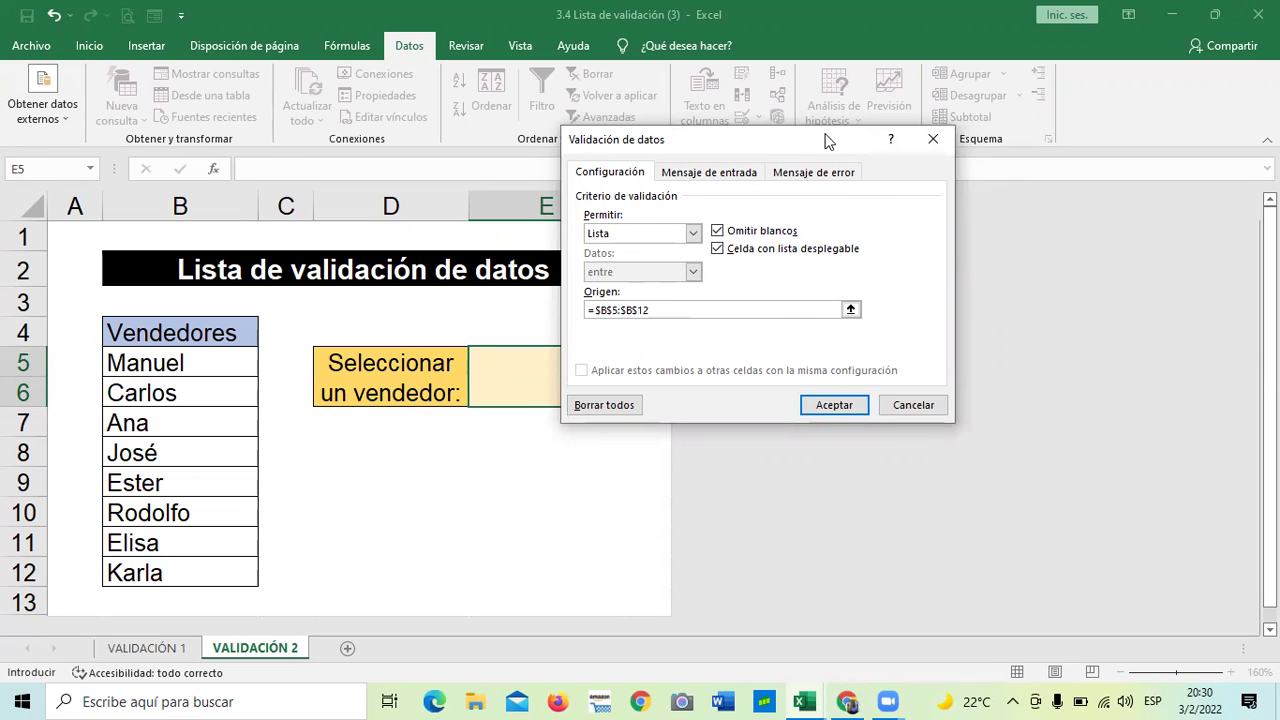
drag(829, 140, 859, 137)
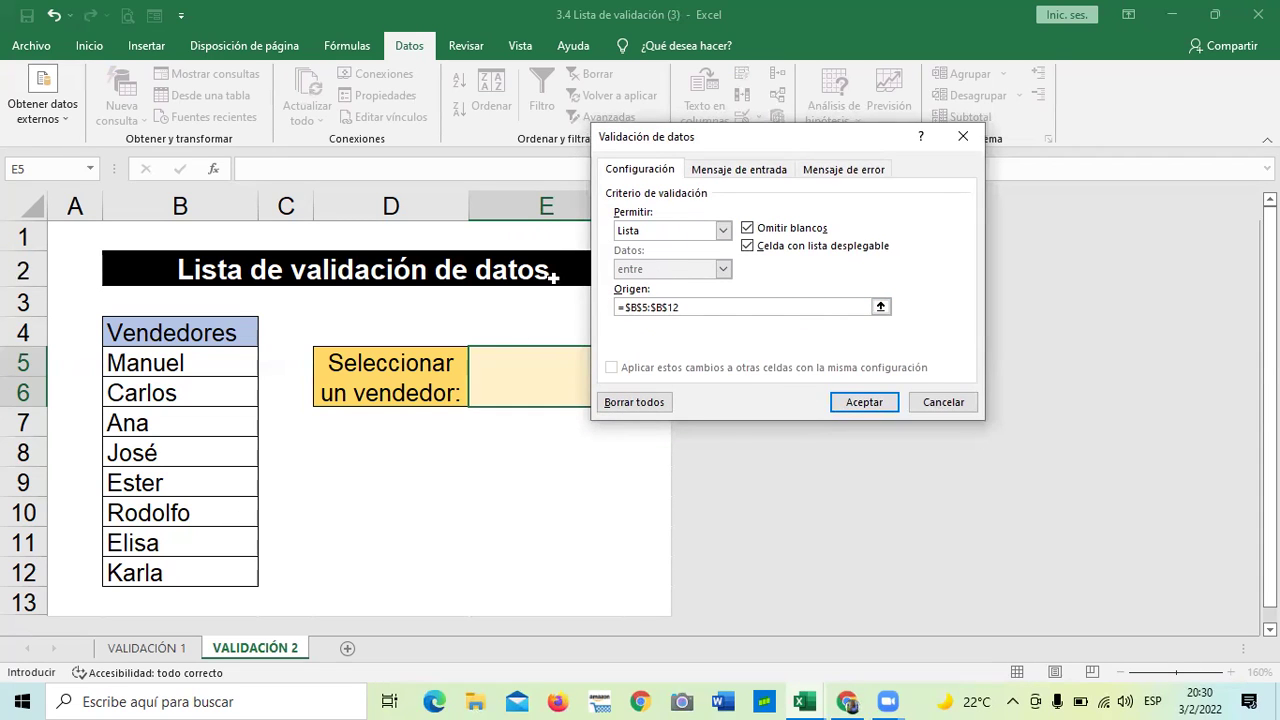
Apply the list rule to cell E5 and choose the sixth seller from its drop-down list.
click(870, 404)
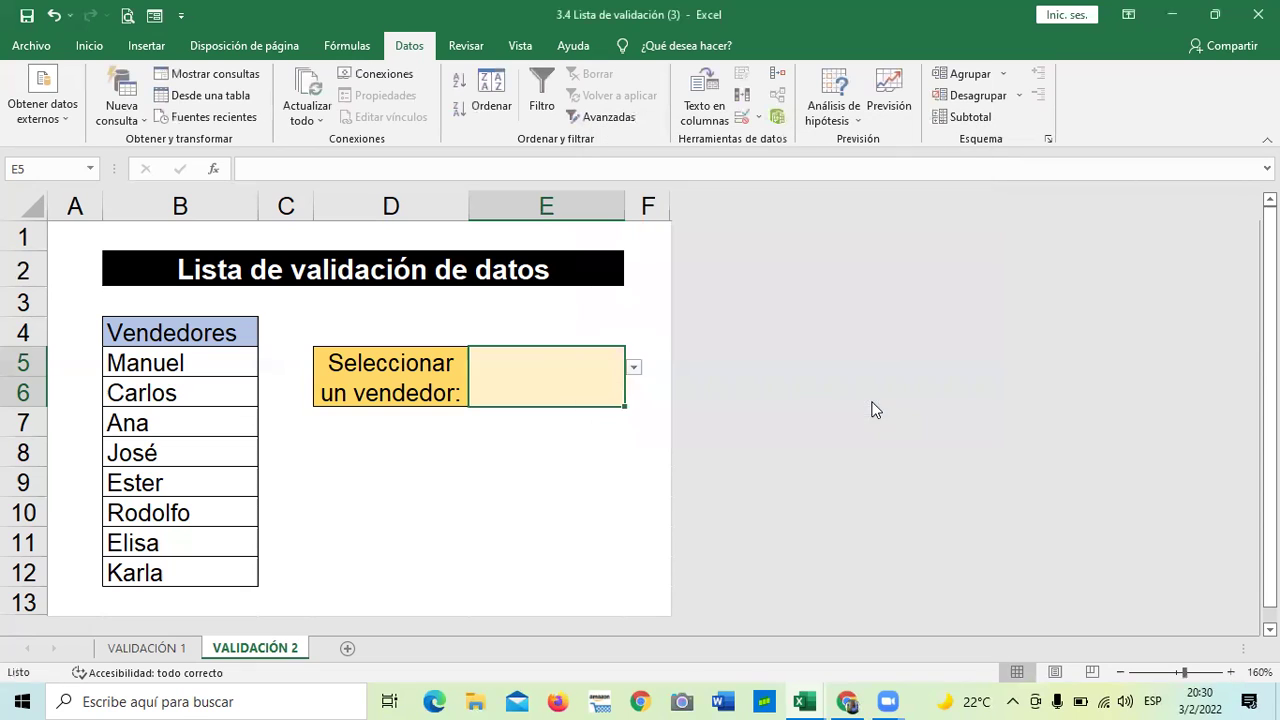
click(633, 368)
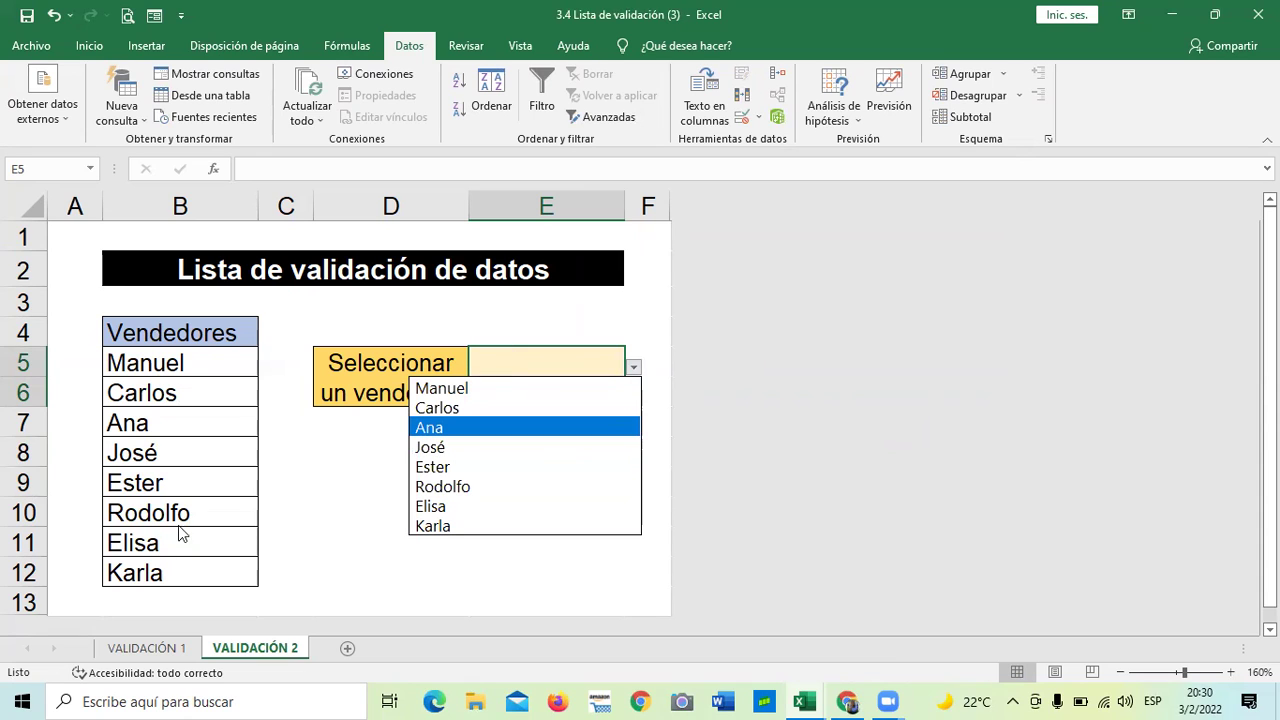
click(470, 487)
click(515, 508)
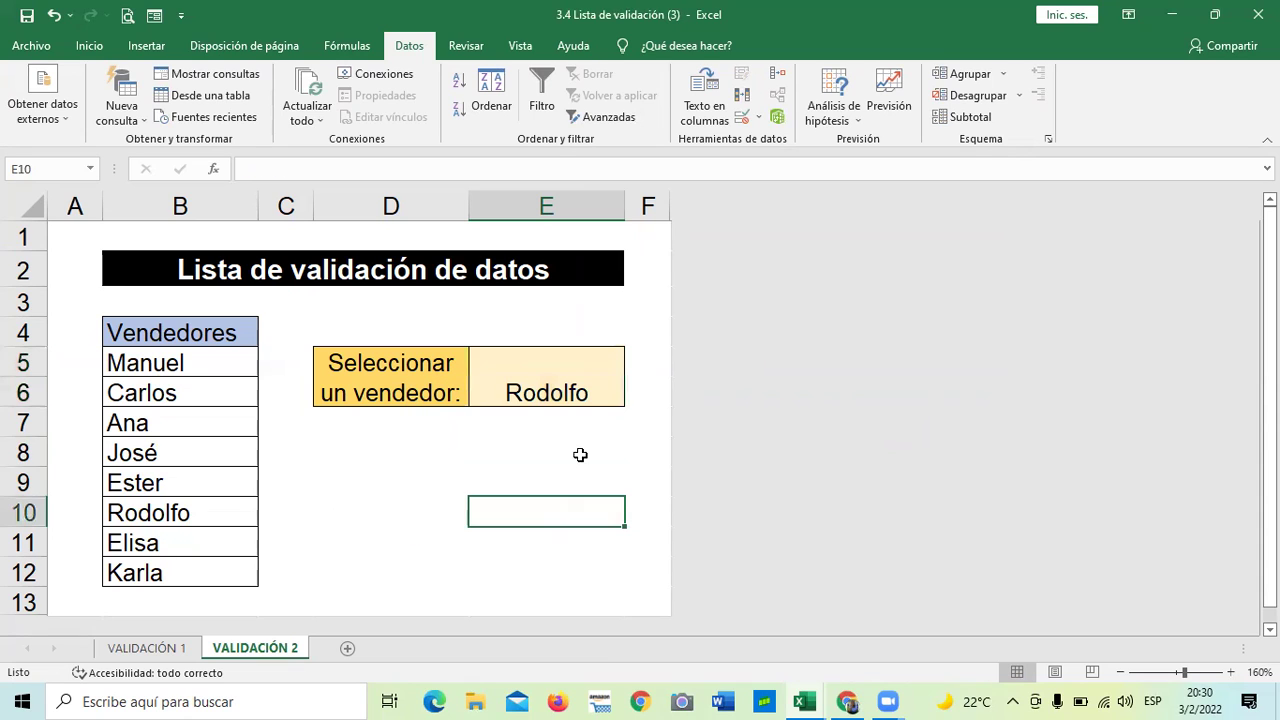
Test E5's drop-down list by choosing the first seller and then the seventh.
click(600, 372)
click(634, 369)
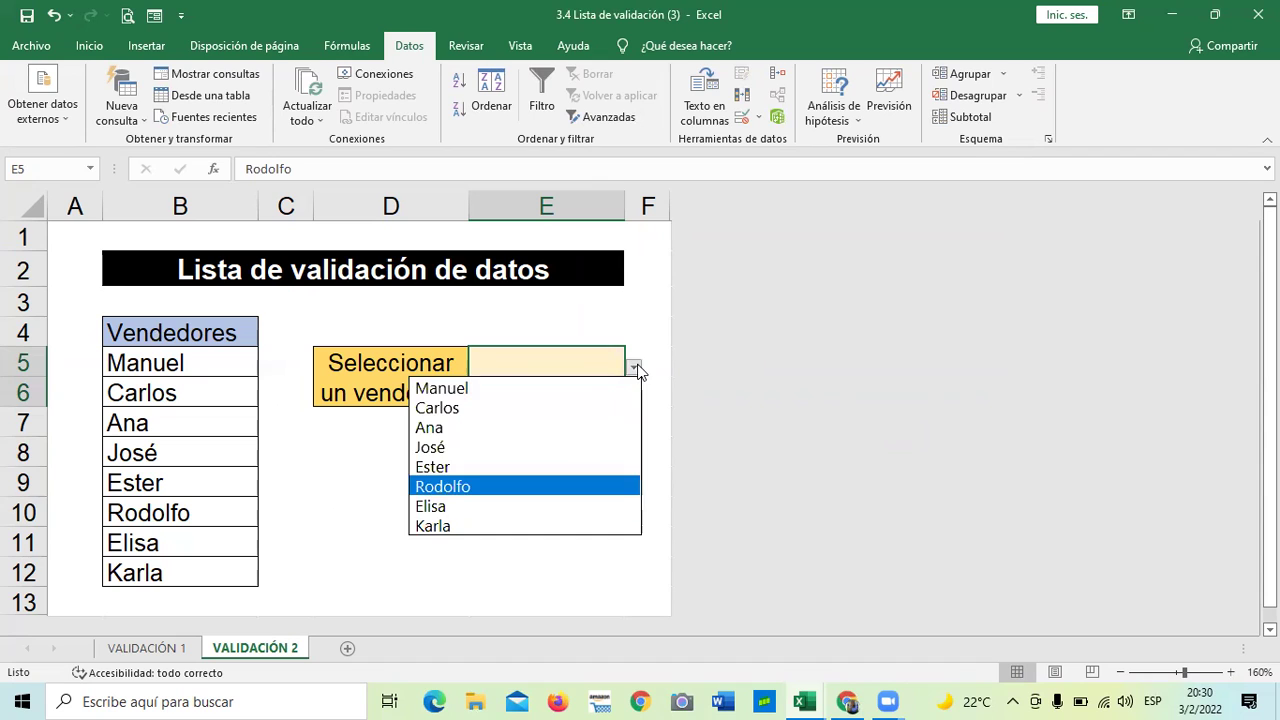
click(526, 388)
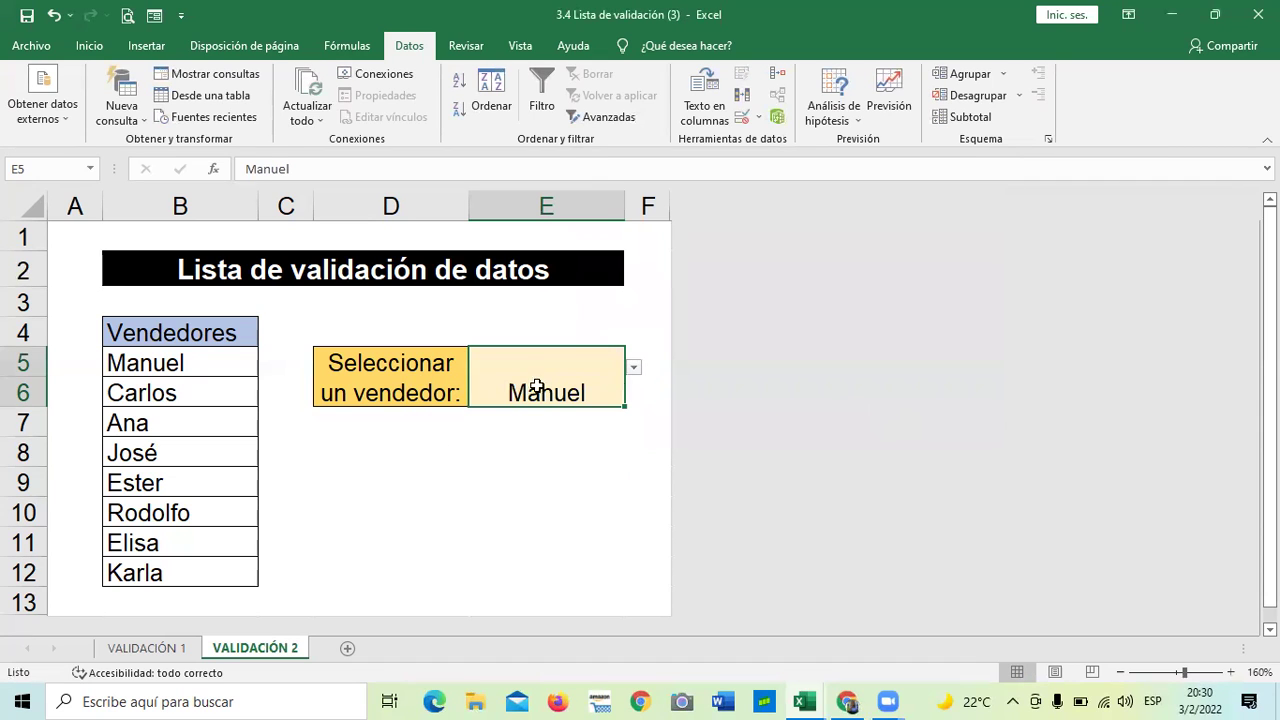
click(634, 369)
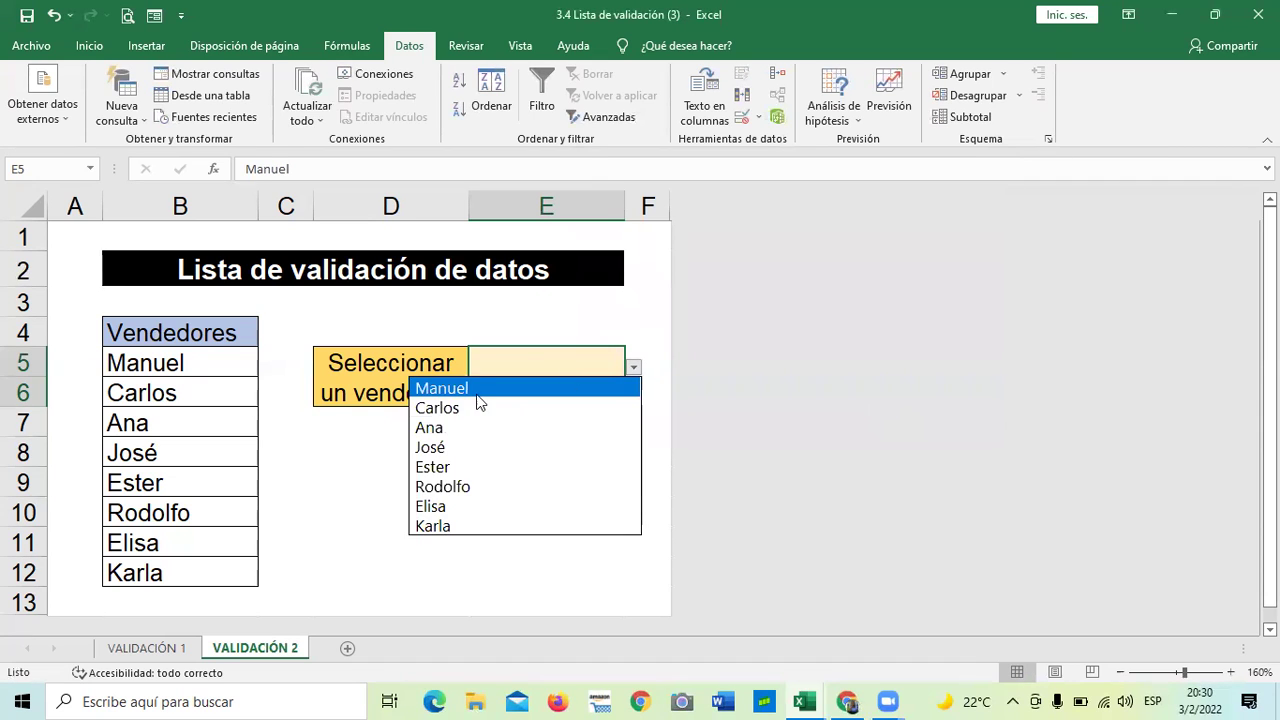
click(472, 505)
click(544, 466)
click(614, 366)
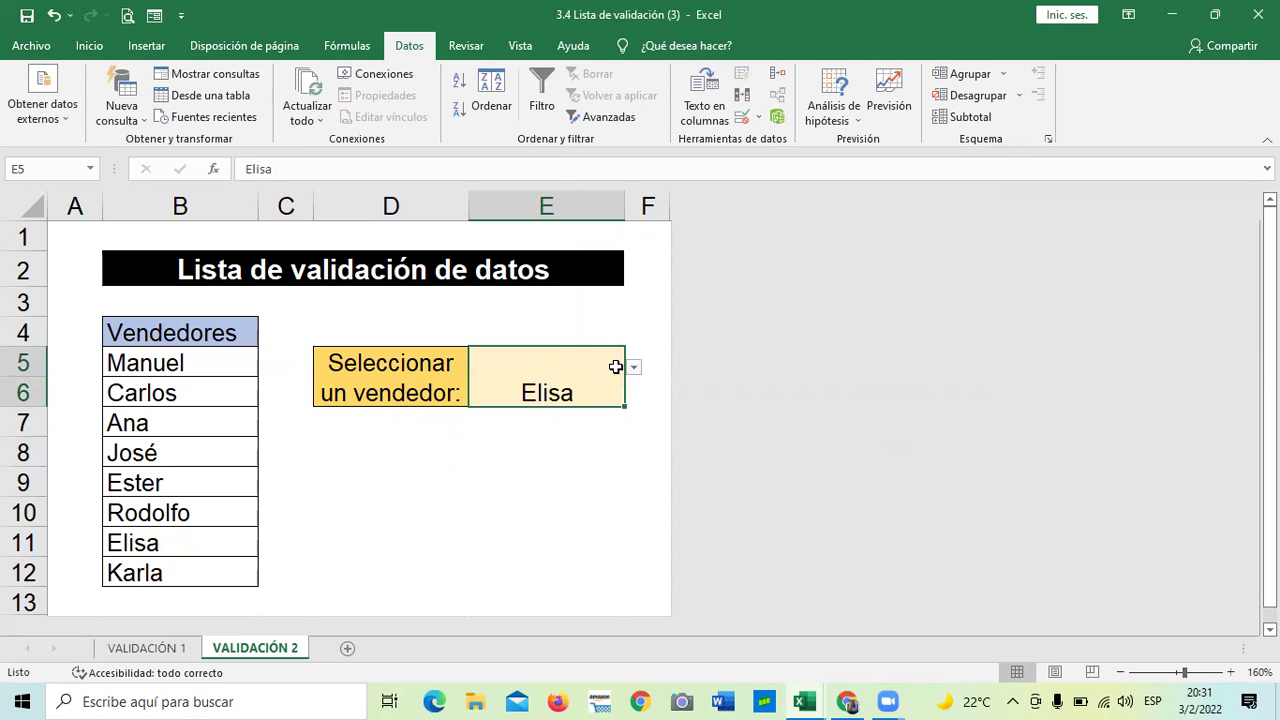
Select the last seller in E5's drop-down list, then switch back to the first one.
click(634, 368)
click(460, 525)
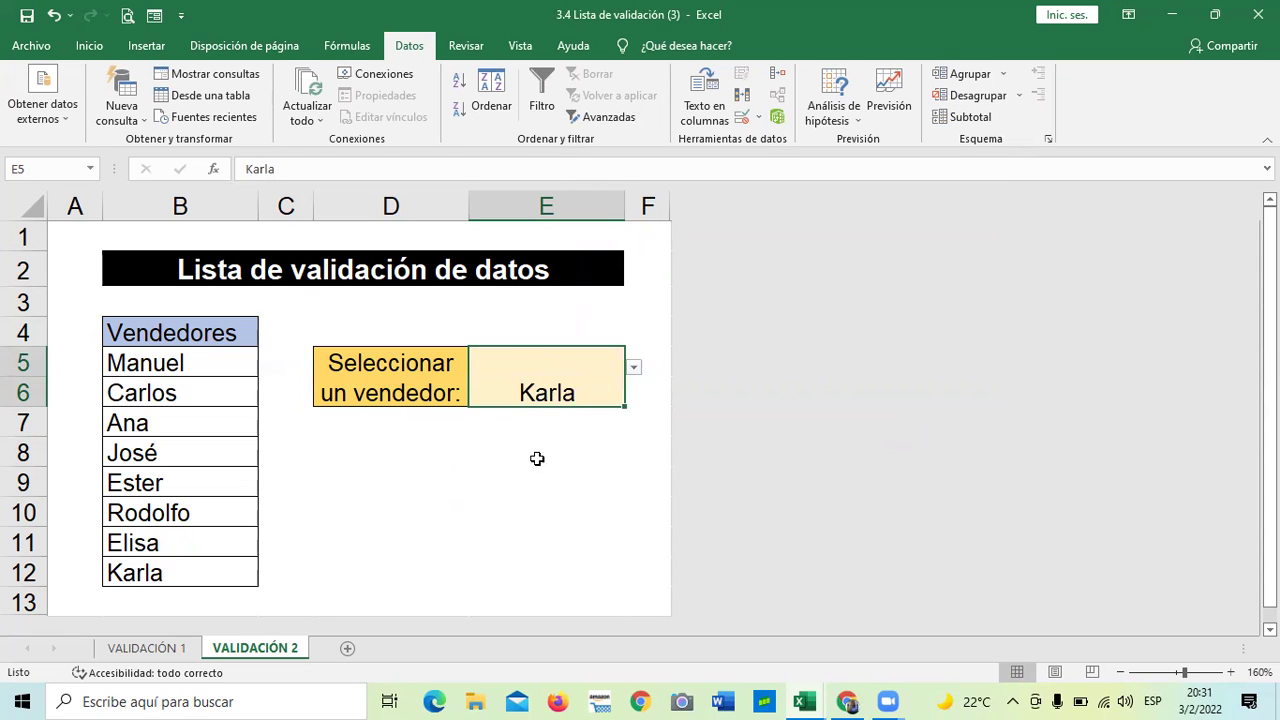
click(634, 368)
click(505, 386)
click(481, 475)
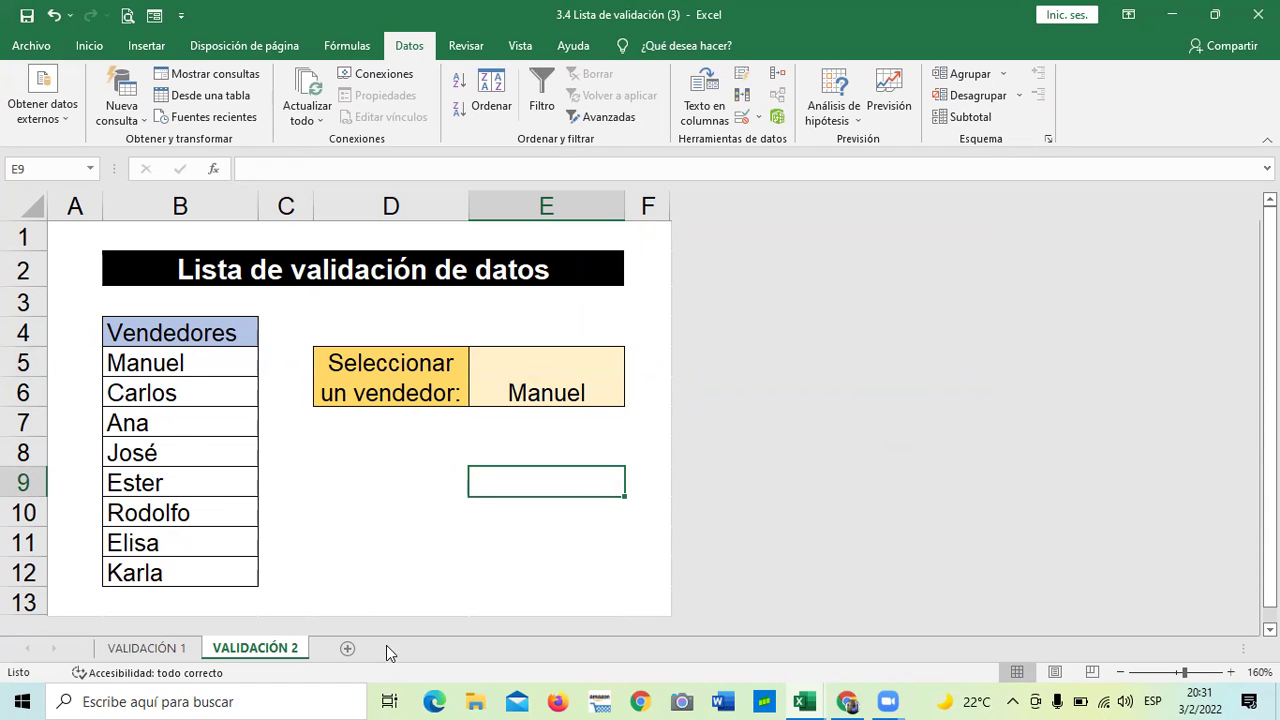
Add a new sheet and move the seller names in B5:B12 of VALIDACIÓN 2 to its cell B1.
click(350, 648)
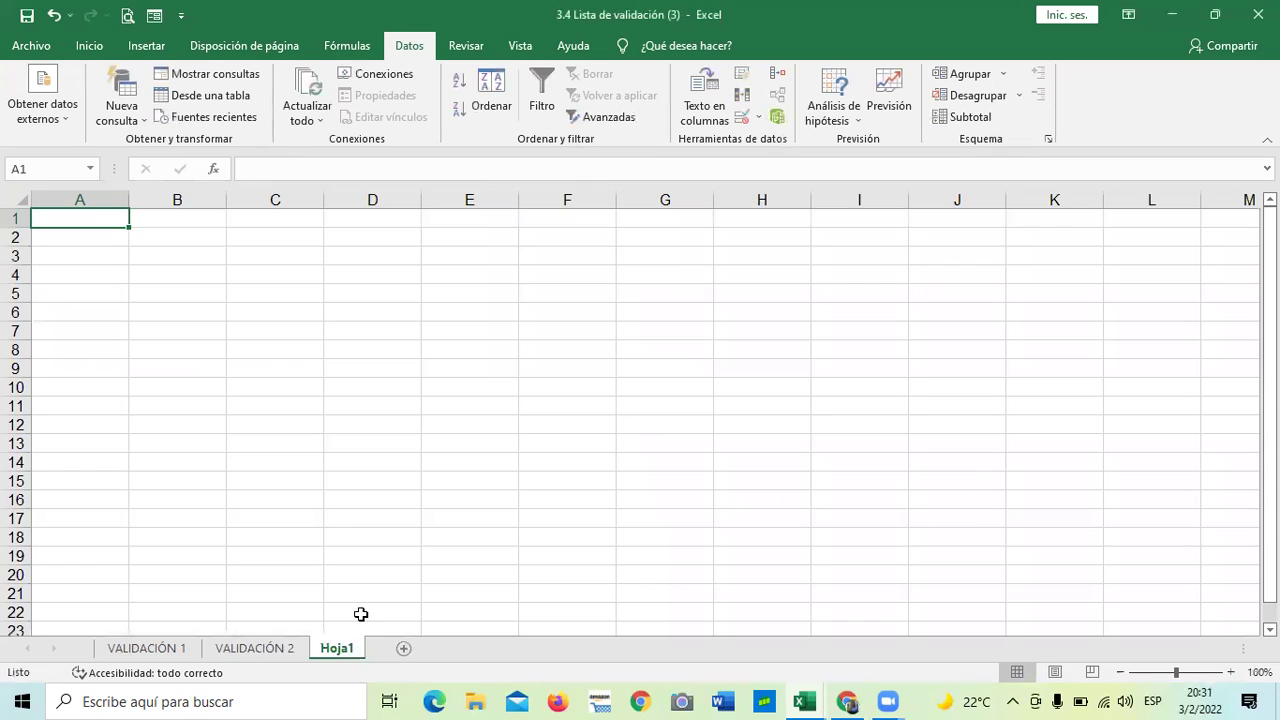
click(266, 648)
drag(357, 530, 357, 518)
drag(206, 355, 229, 575)
right_click(188, 425)
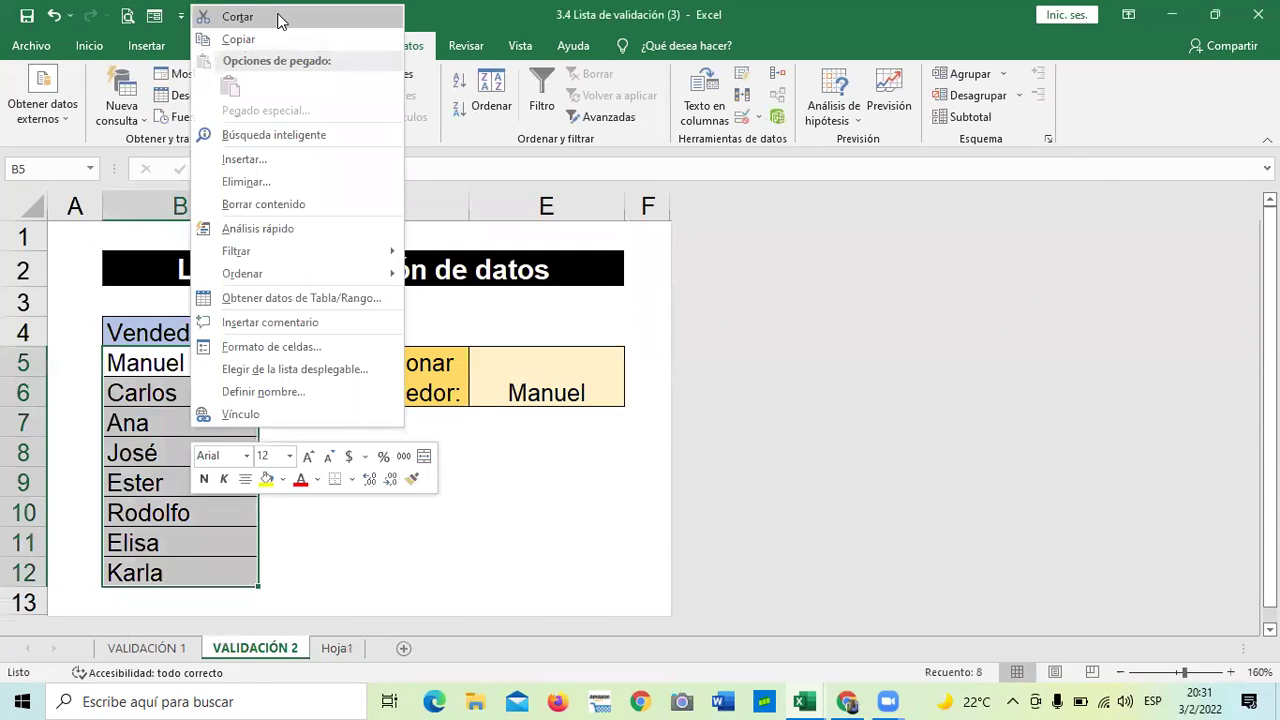
click(237, 17)
click(337, 648)
click(166, 214)
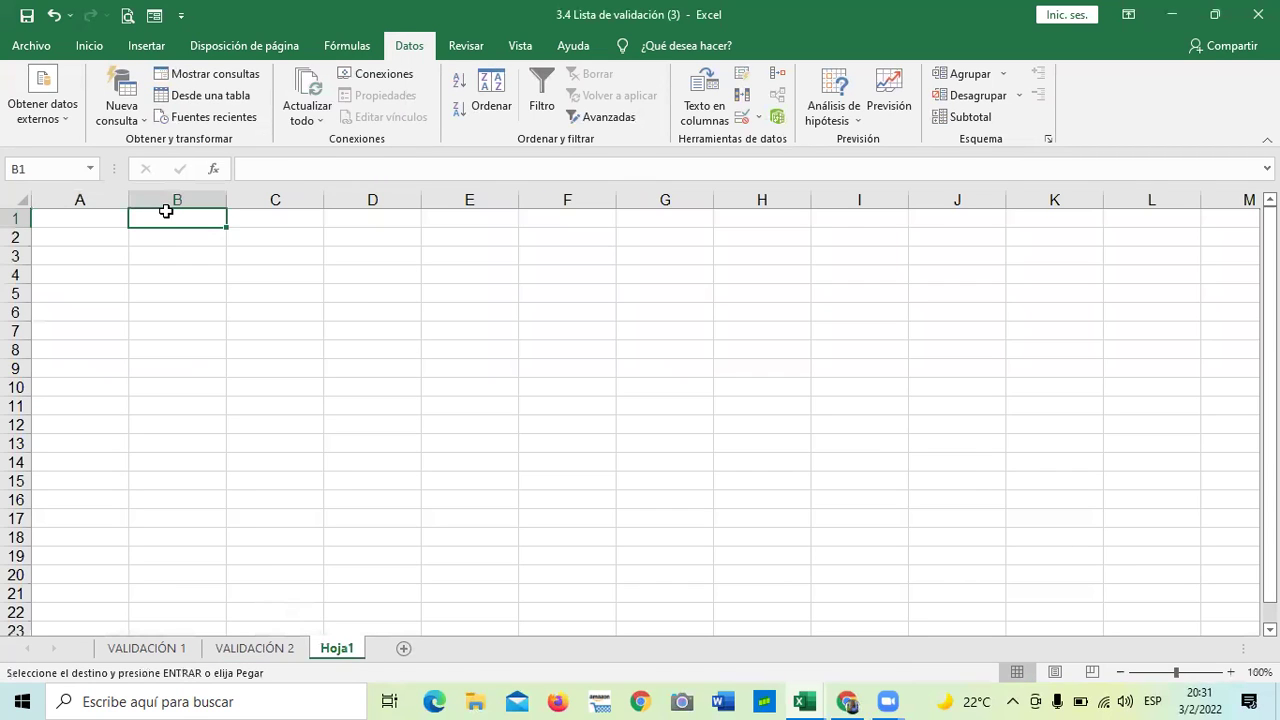
key(ctrl+v)
click(403, 324)
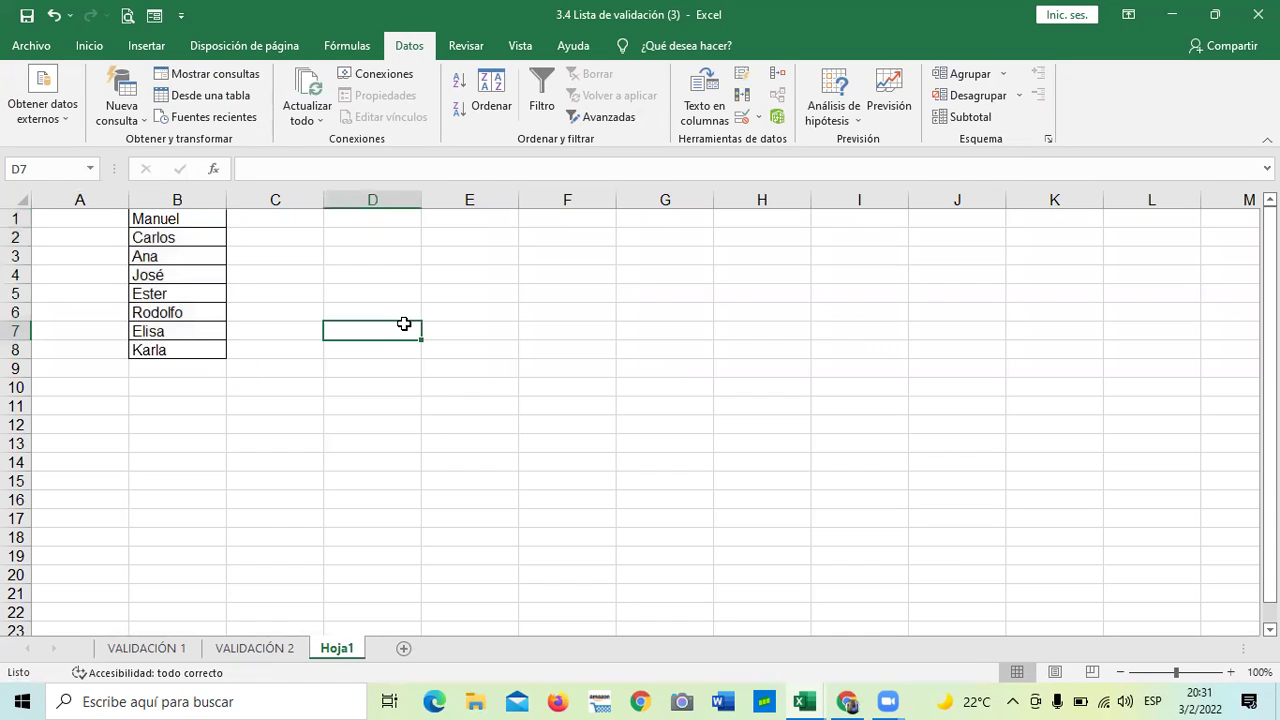
Clear all data validation settings from cell E5 on VALIDACIÓN 2 and apply the change.
click(255, 648)
click(506, 505)
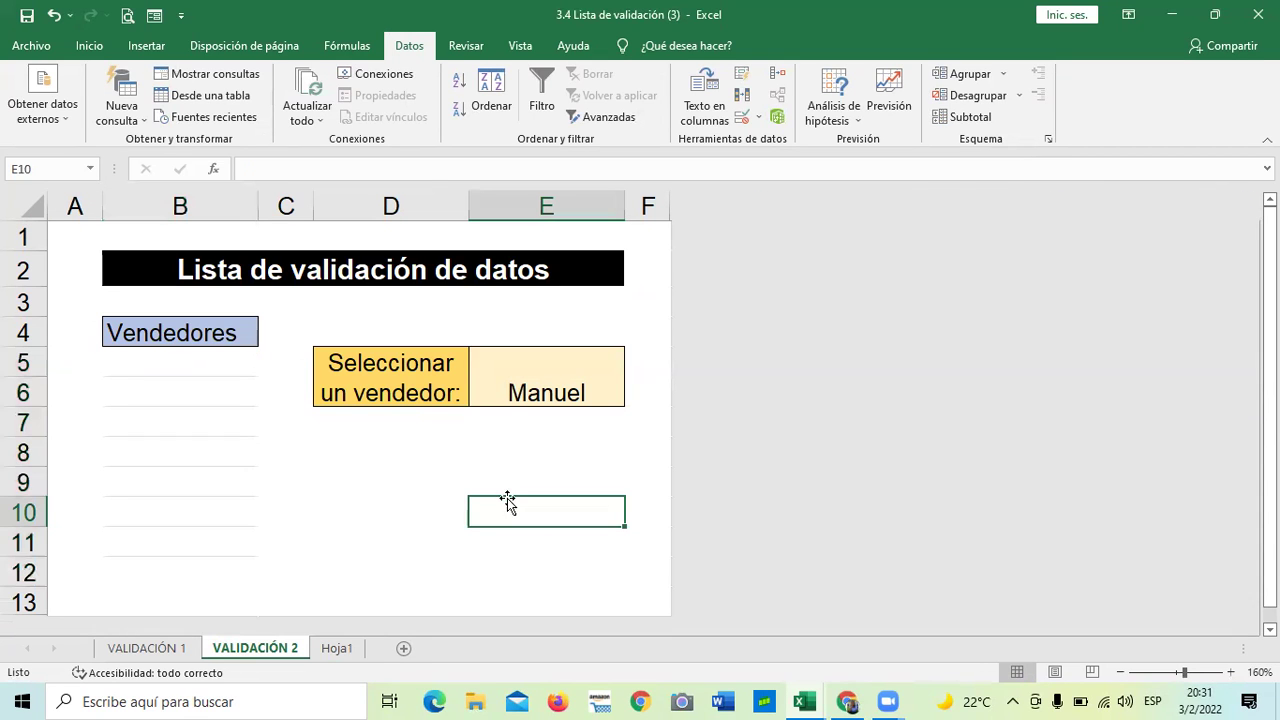
click(548, 372)
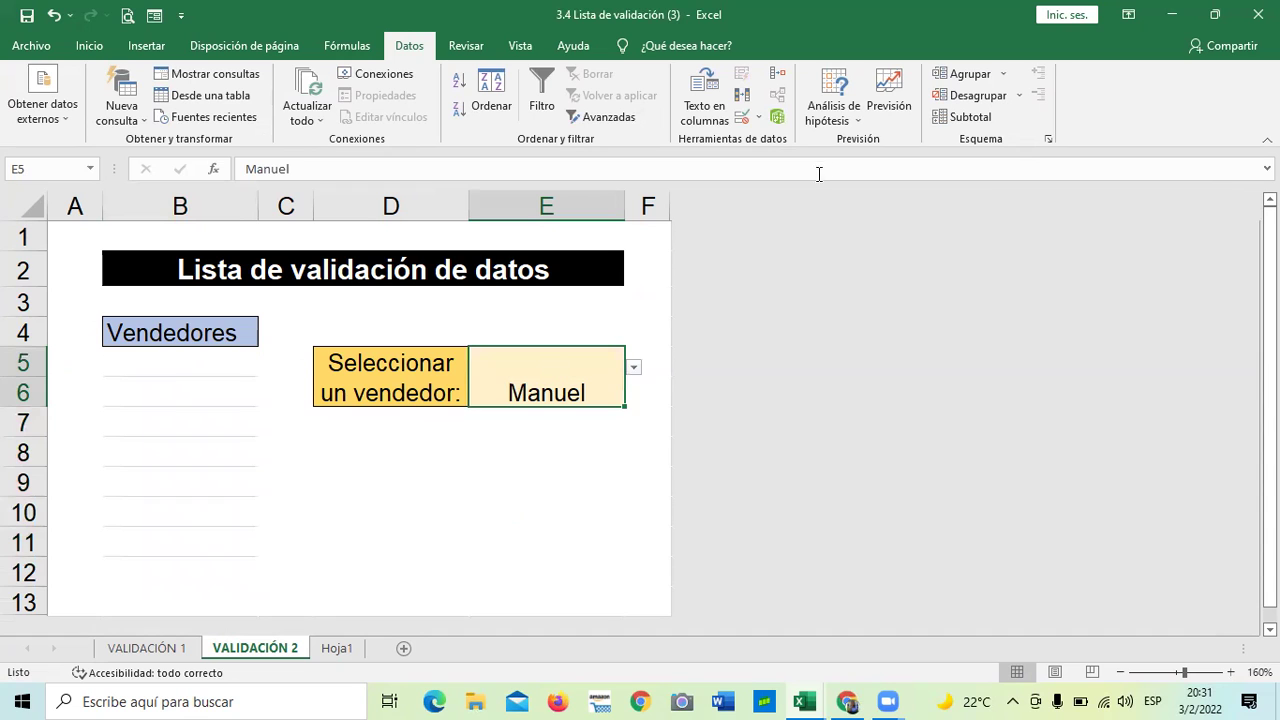
click(741, 117)
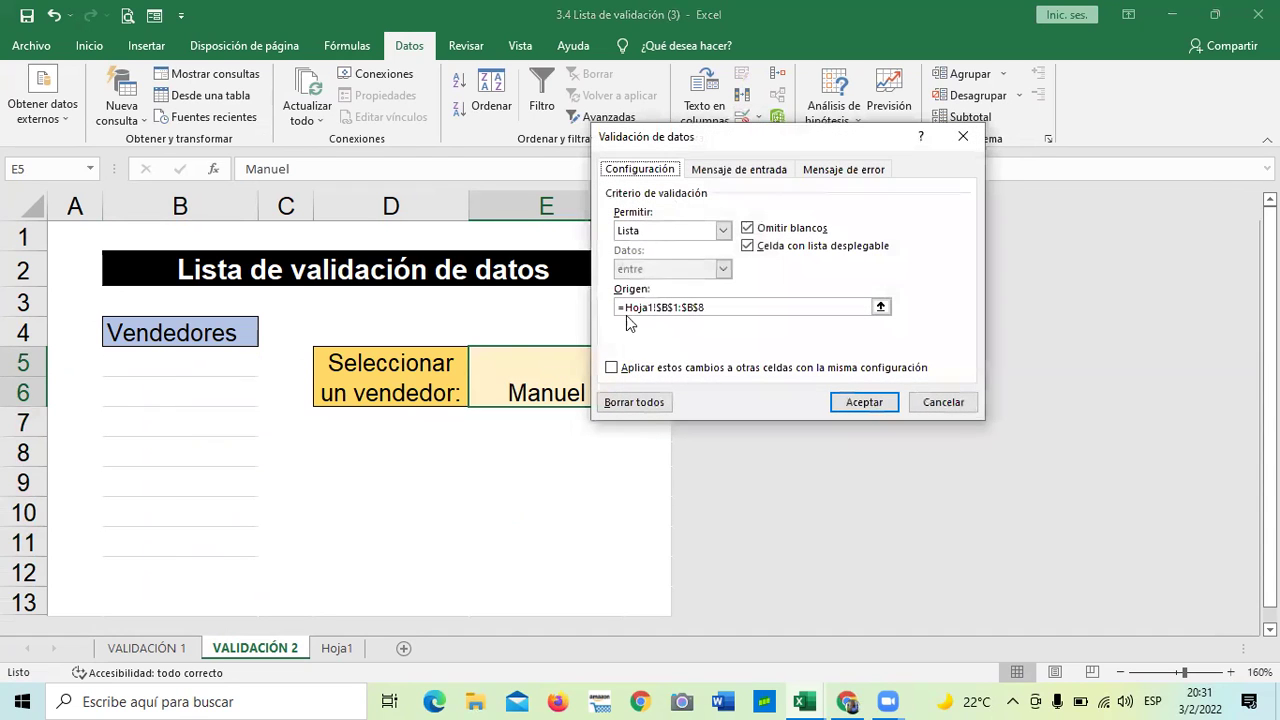
click(645, 406)
click(864, 402)
click(600, 510)
Delete the seller entered in cell E5 and check that the cell has no drop-down list.
click(548, 365)
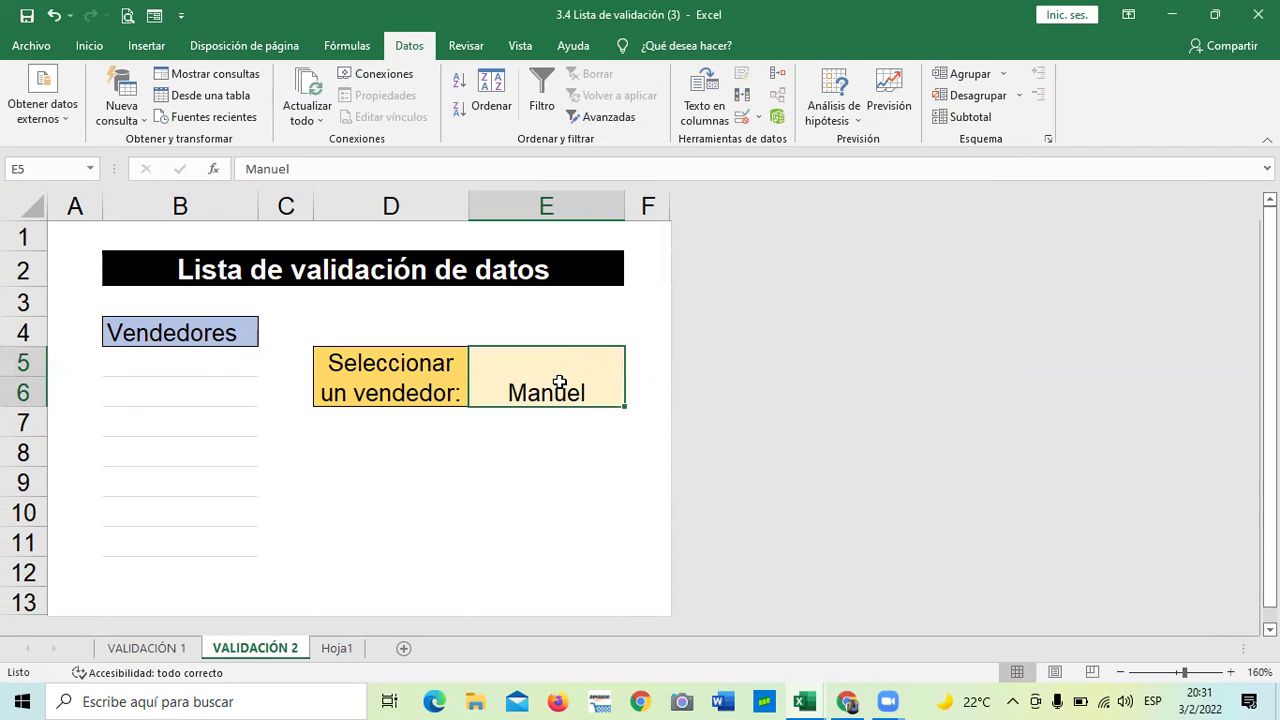
key(Delete)
click(555, 508)
click(562, 374)
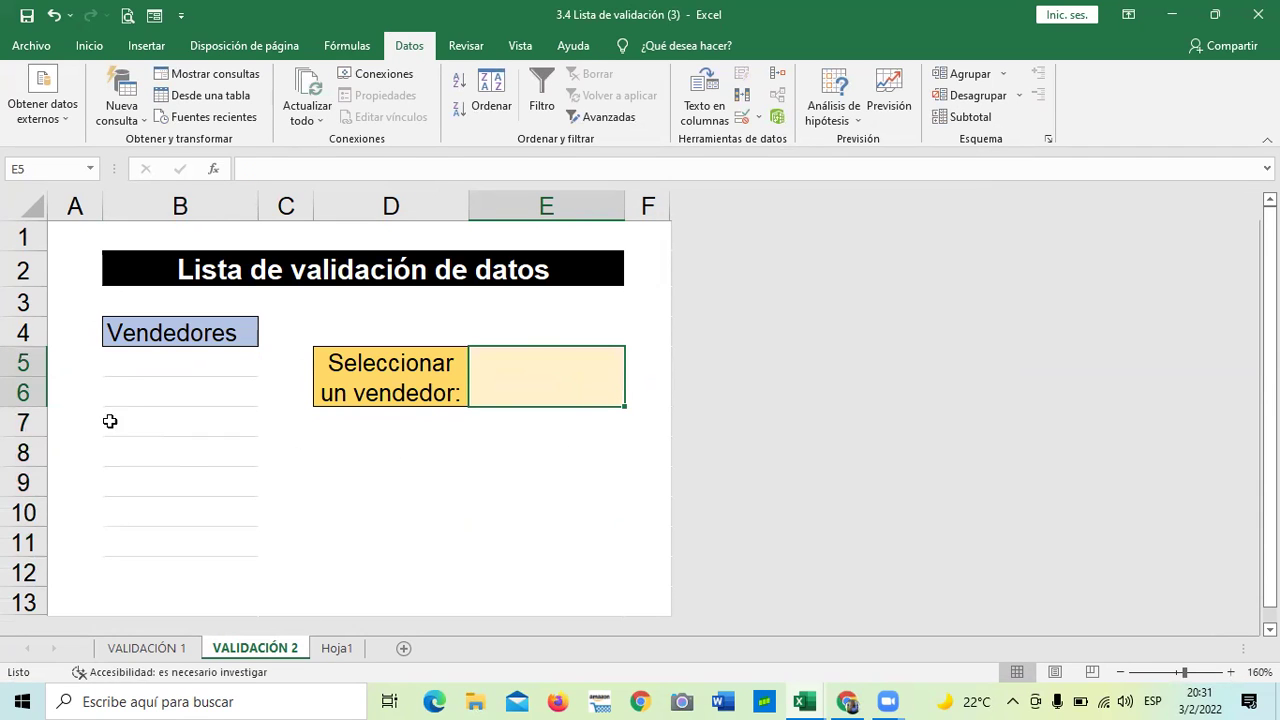
click(478, 522)
Start a new data validation rule for cell E5 that allows Lista values.
click(531, 366)
click(741, 118)
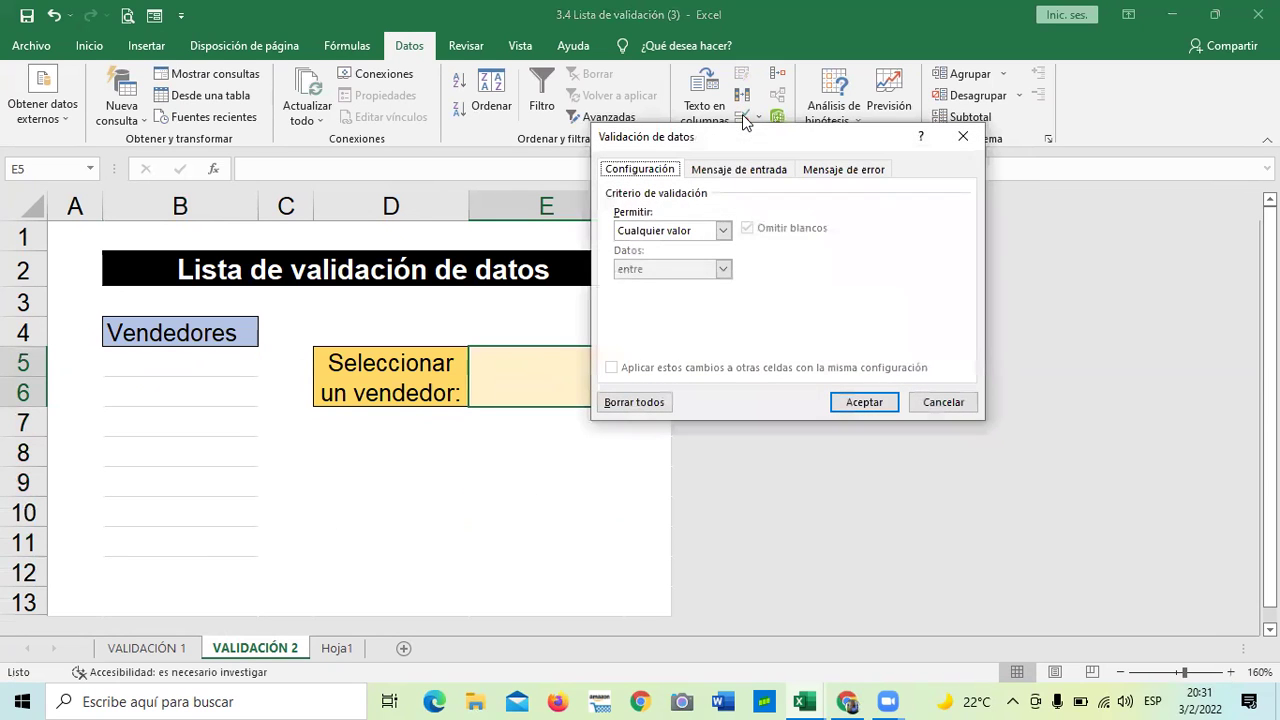
click(721, 231)
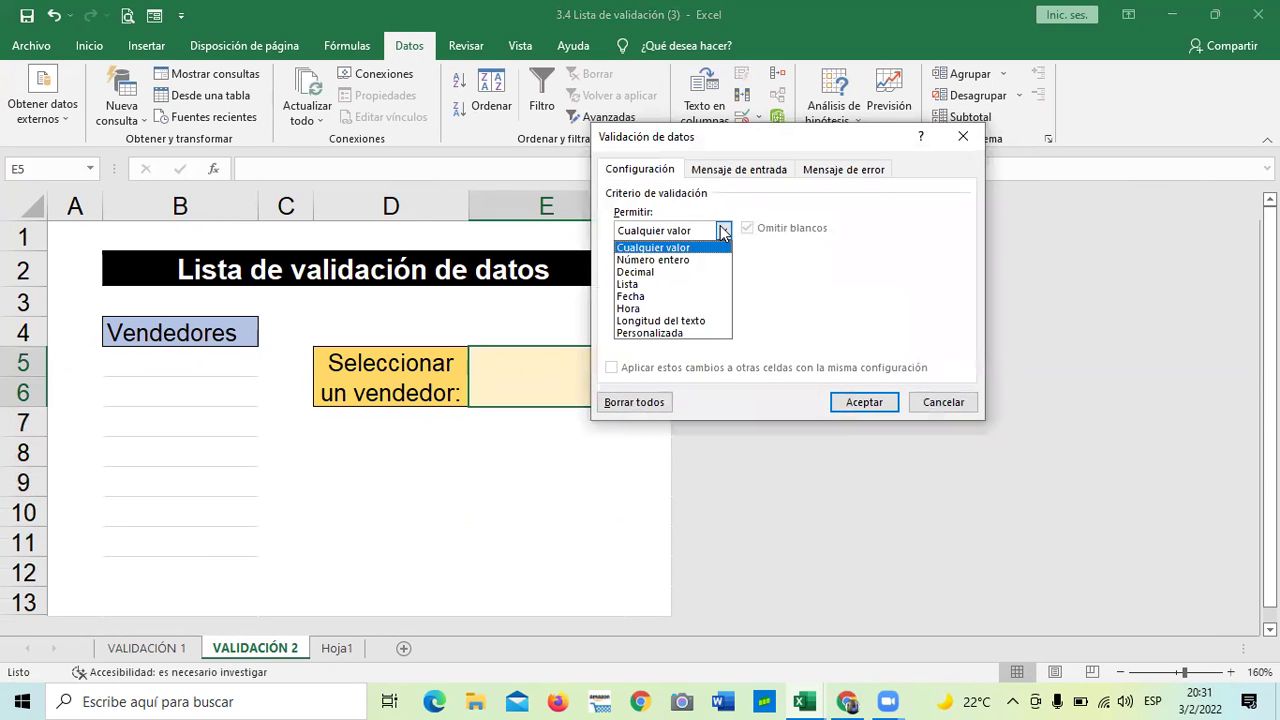
click(632, 284)
Set the rule's Origen to the seller names on Hoja1, =Hoja1!$B$1:$B$8, and apply it.
click(880, 306)
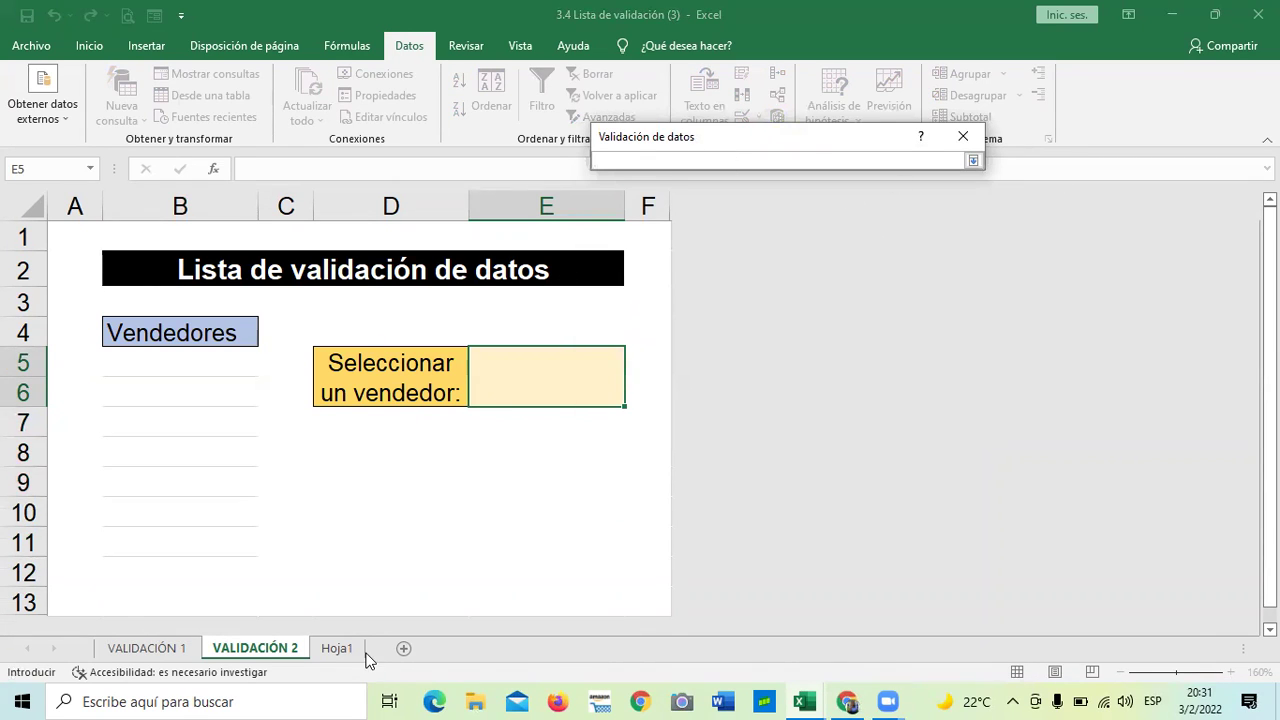
click(335, 650)
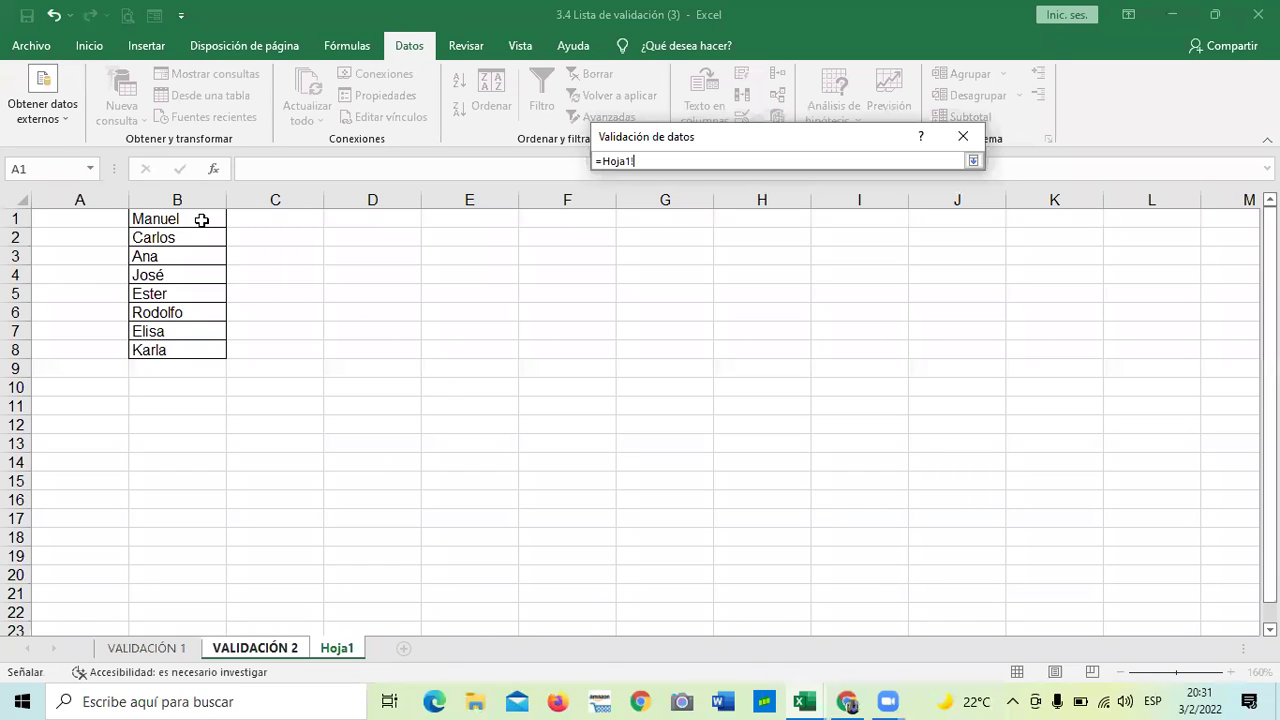
drag(201, 216, 206, 347)
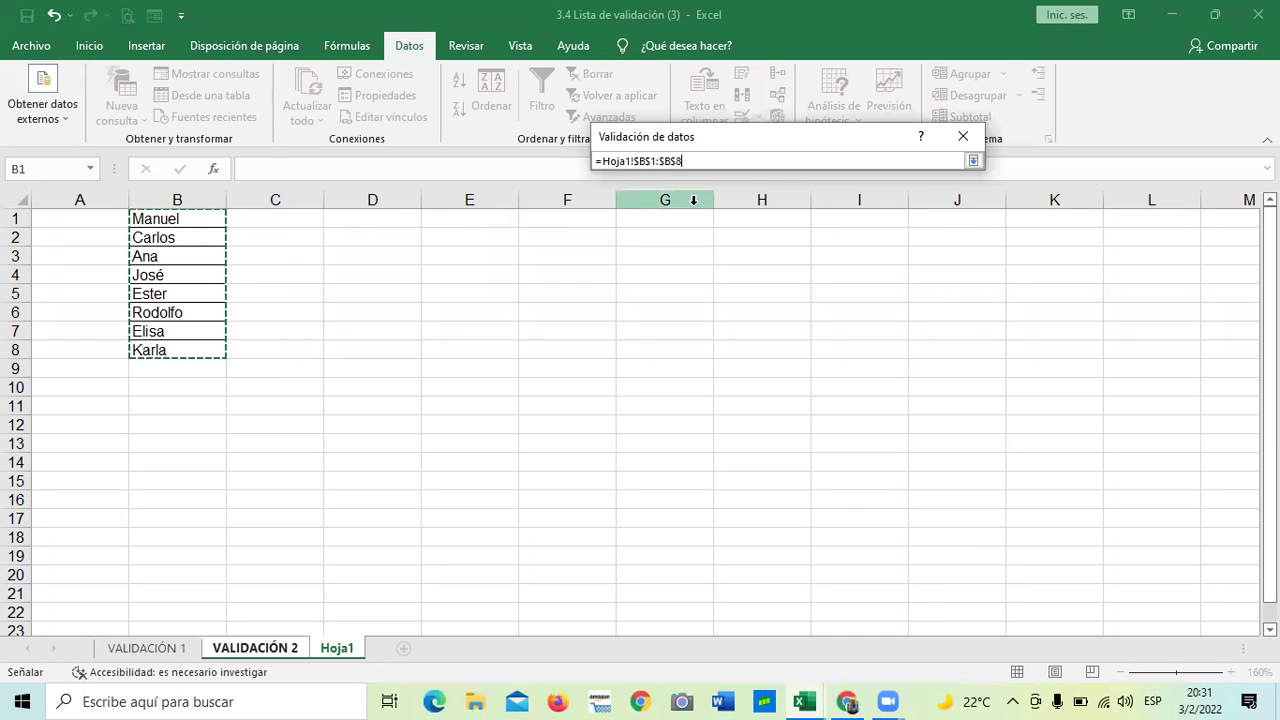
click(972, 161)
drag(795, 139, 851, 173)
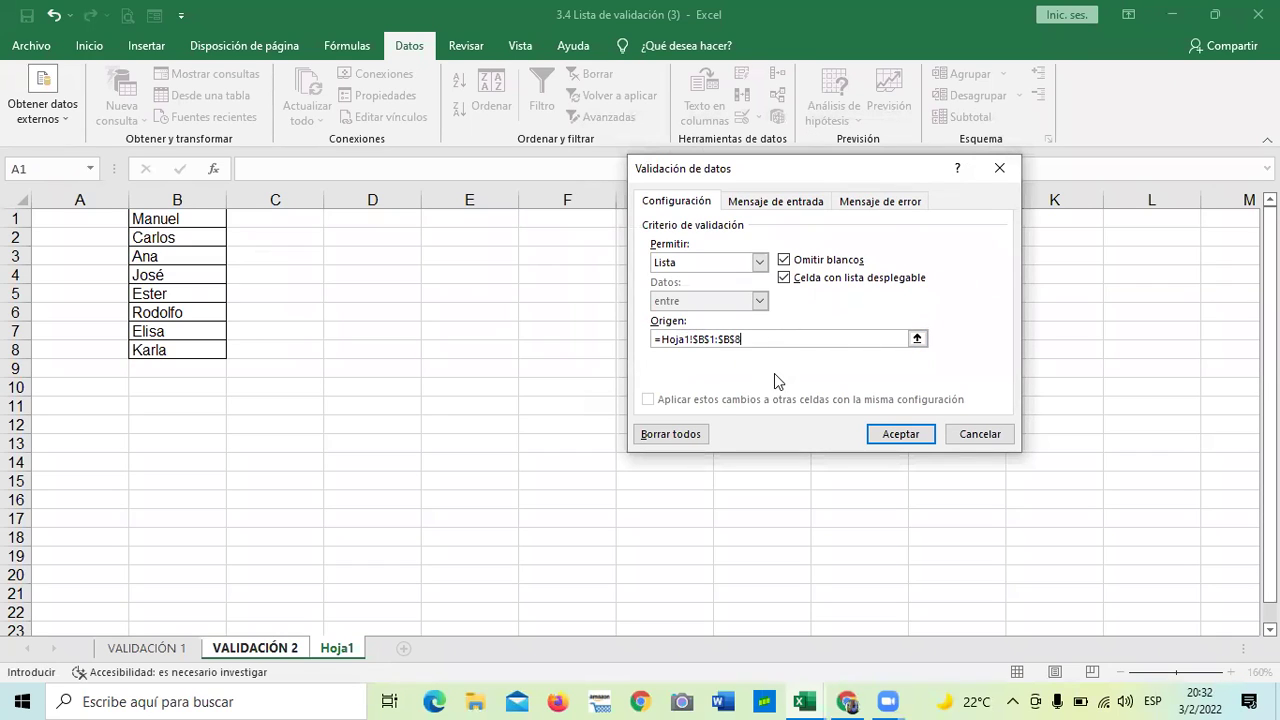
click(902, 436)
click(561, 485)
Test E5's new drop-down list by choosing the sixth seller and then the last one.
click(540, 380)
click(633, 367)
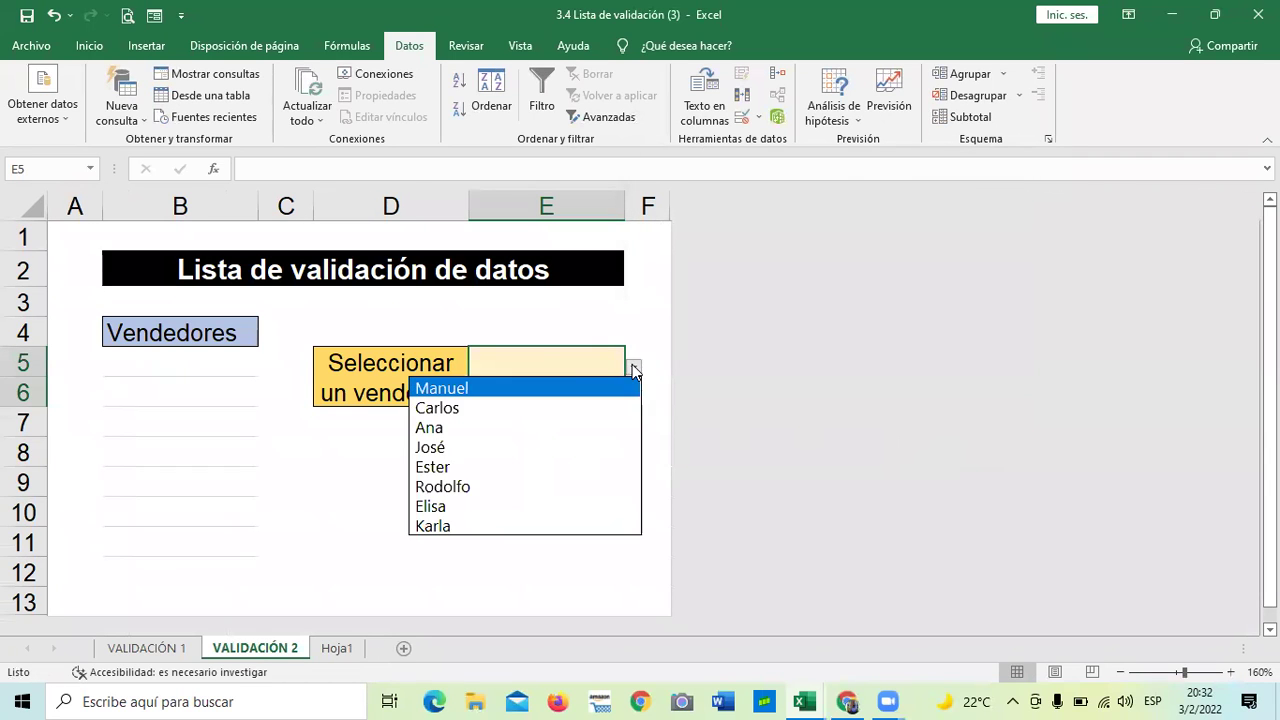
click(500, 487)
click(641, 367)
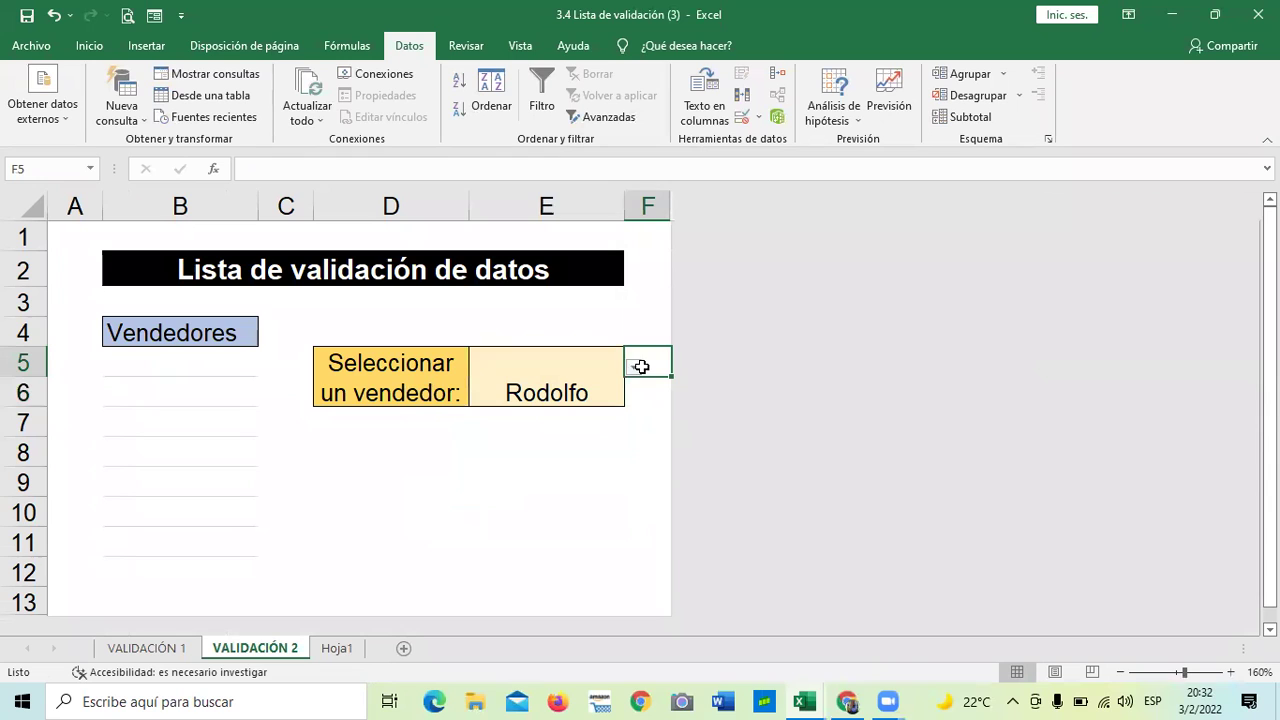
click(600, 372)
click(633, 367)
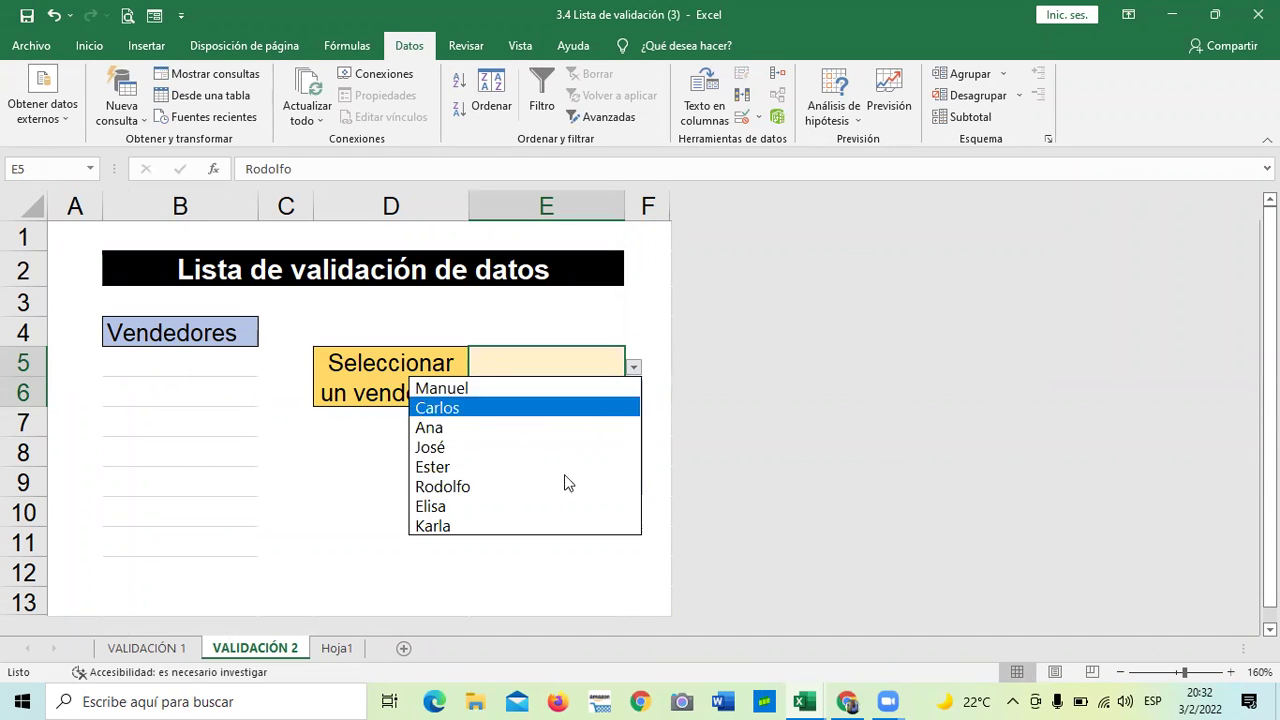
click(511, 526)
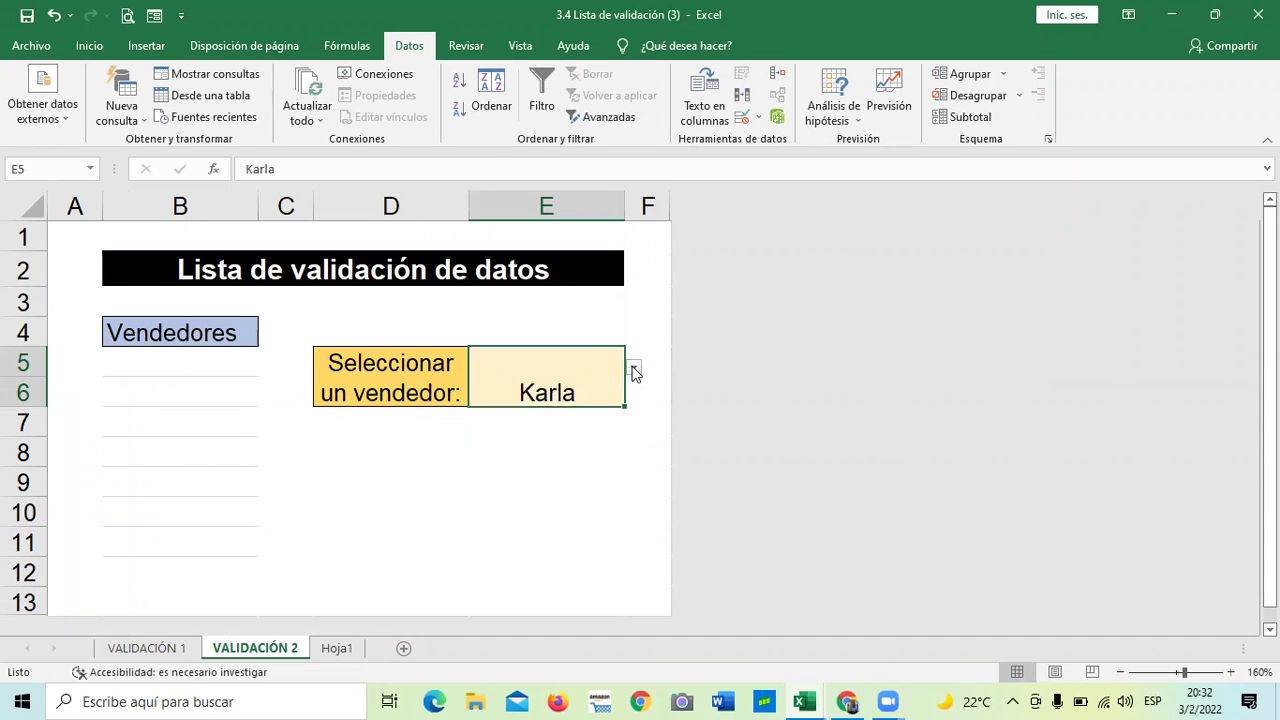
Choose the second seller in E5, switch to the fourth, and set the cell back to the second.
click(634, 368)
click(505, 410)
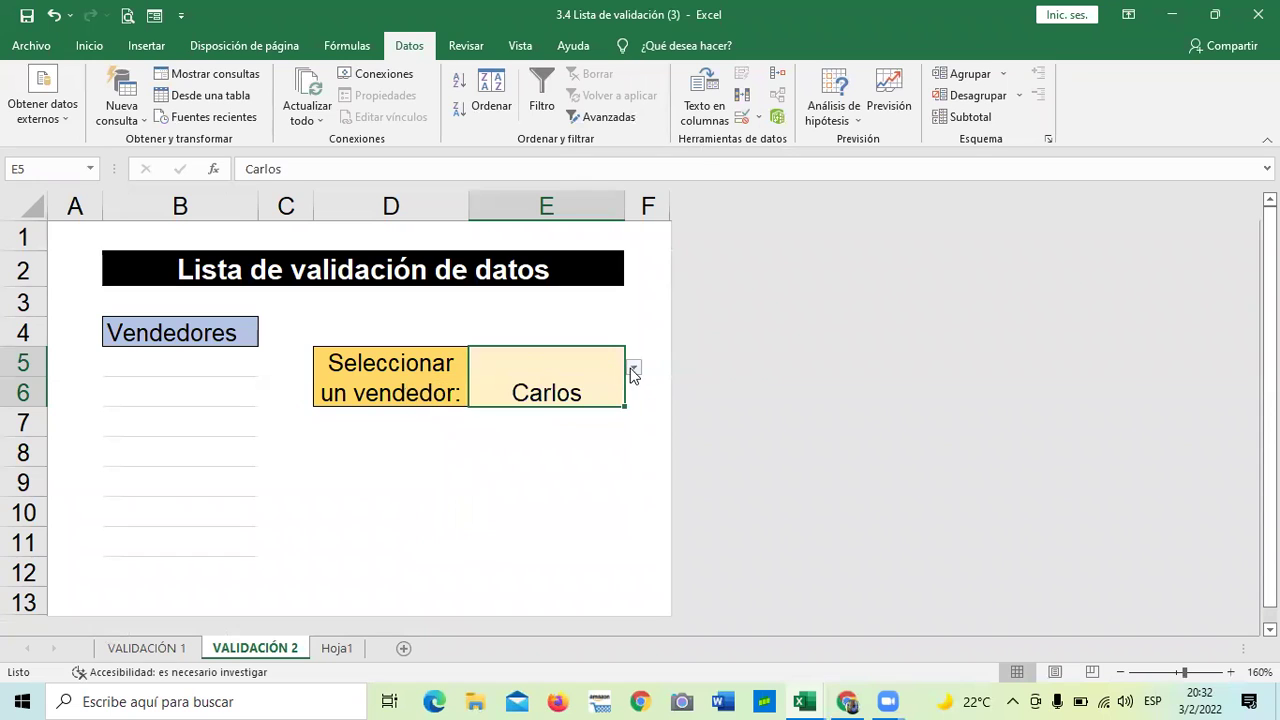
click(634, 370)
click(484, 447)
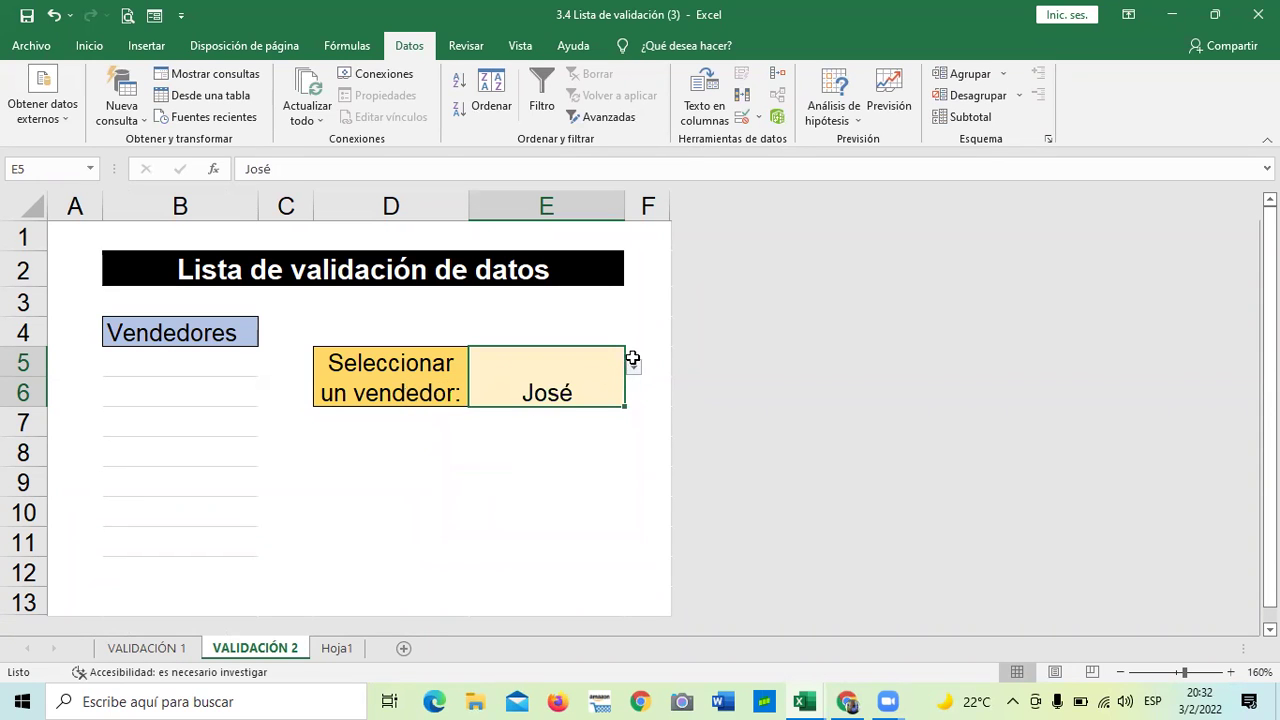
click(634, 368)
click(478, 410)
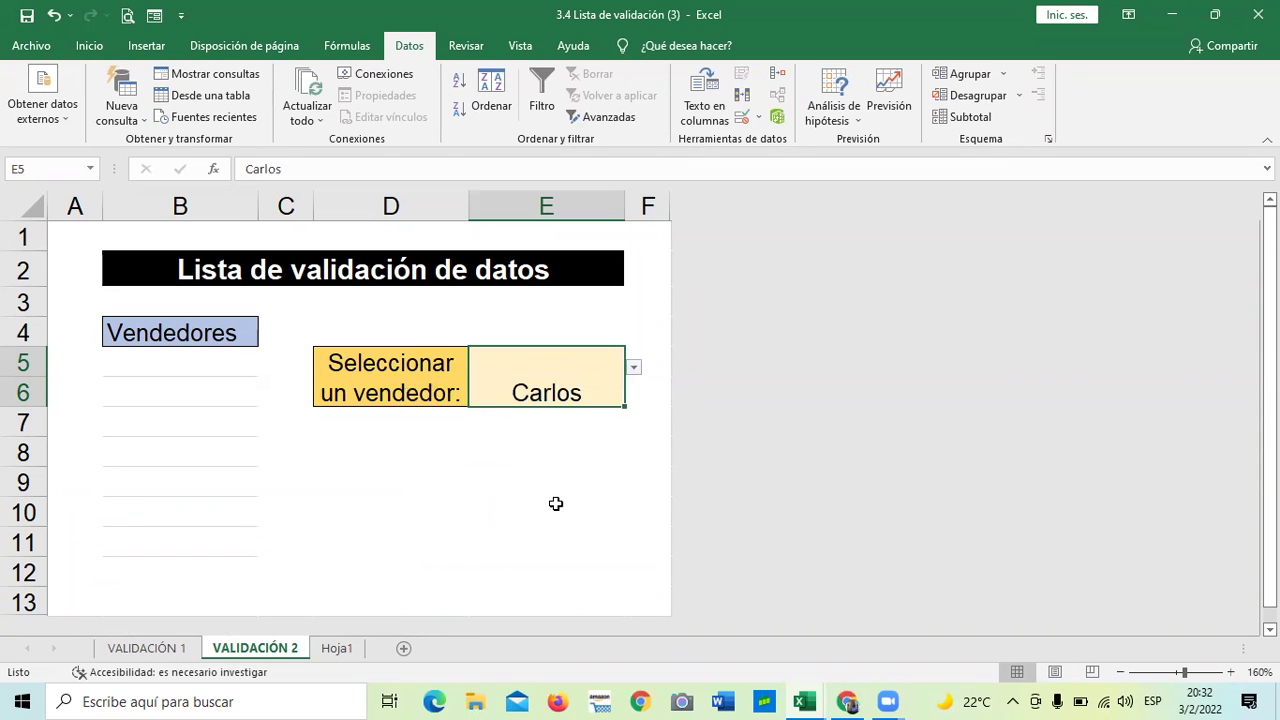
click(556, 504)
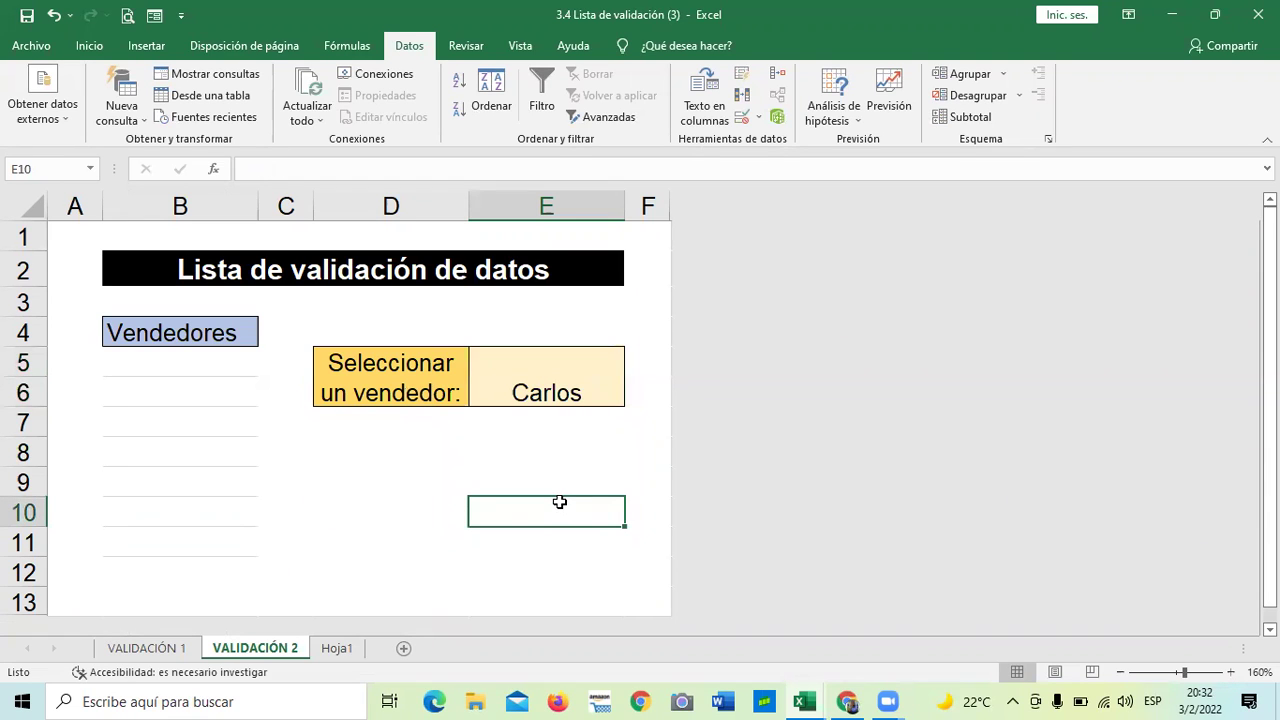
click(541, 462)
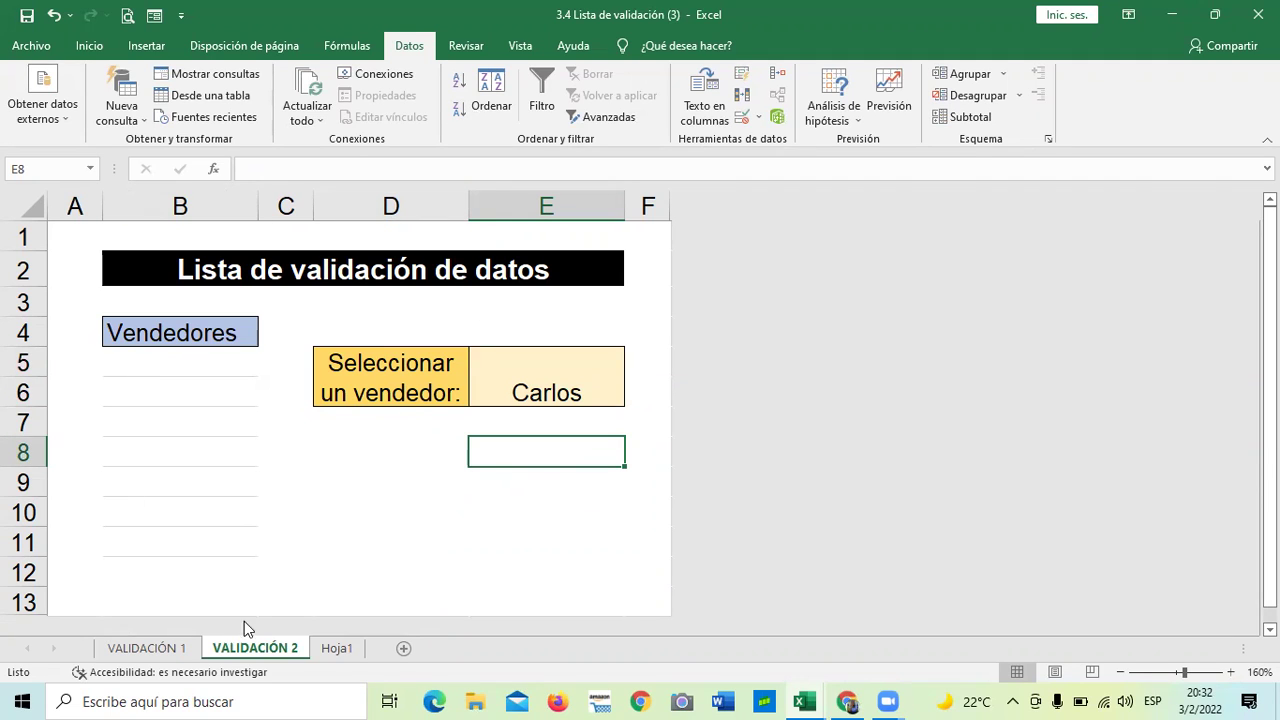
Review the VALIDACIÓN 1, VALIDACIÓN 2 and Hoja1 sheets, ending on VALIDACIÓN 1.
click(150, 648)
click(255, 648)
click(337, 648)
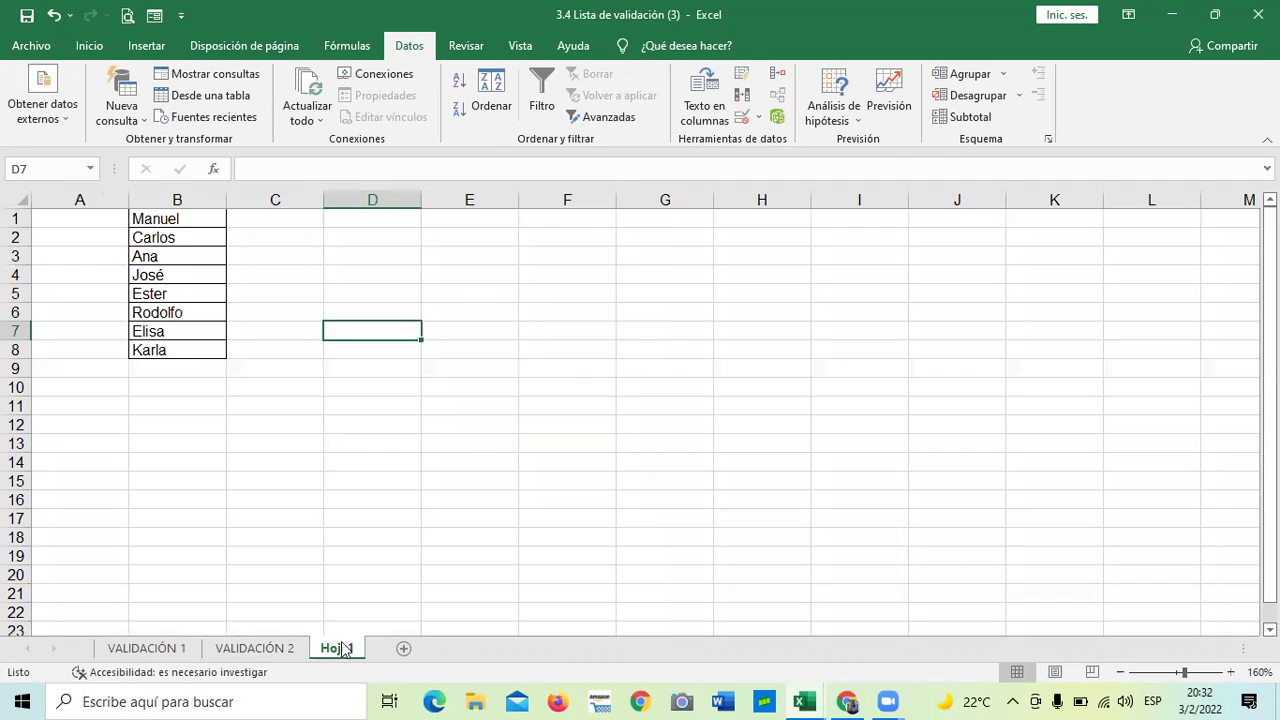
click(268, 650)
click(150, 648)
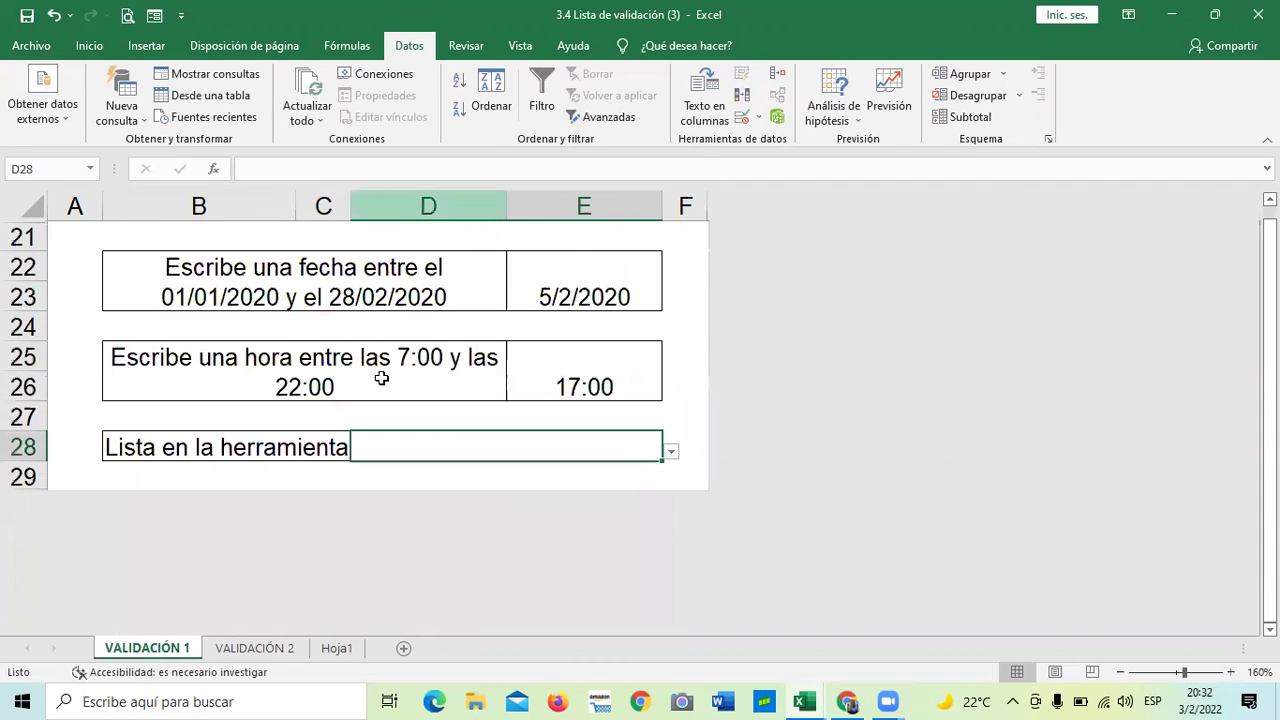
Clear the existing data validation settings from the answer cells E4 through E26.
click(688, 273)
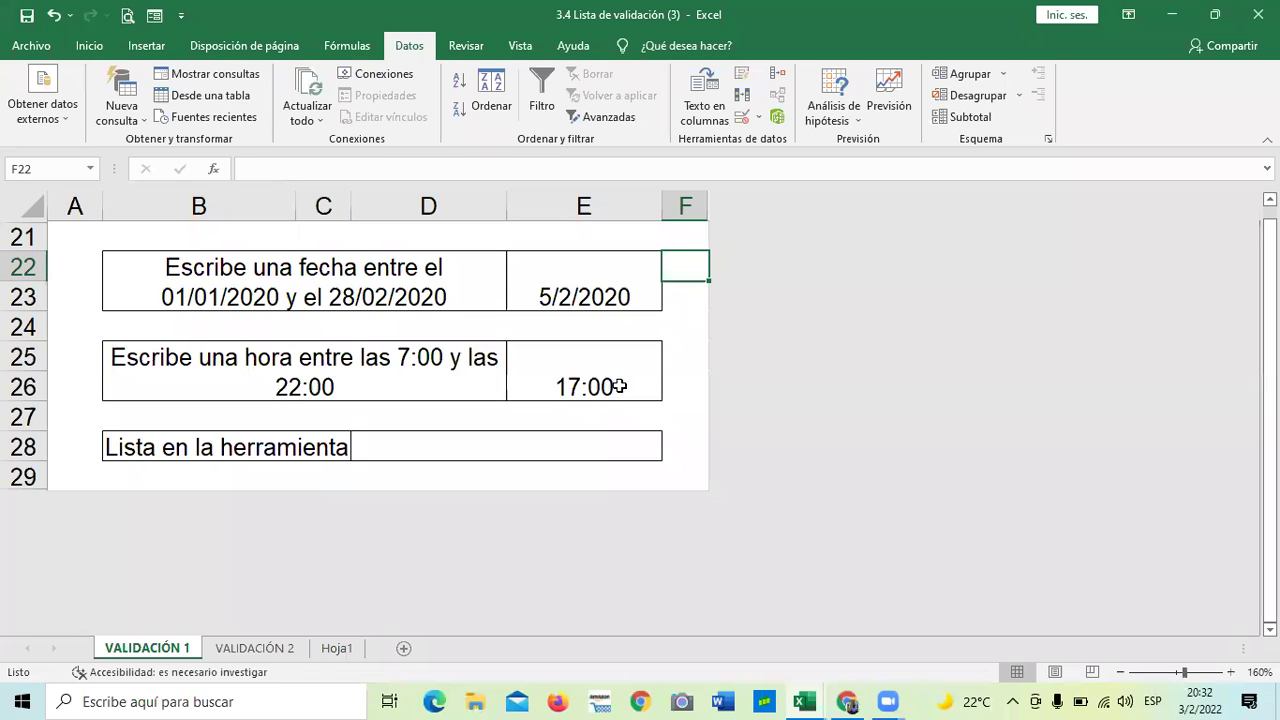
scroll(603, 387, up, 2)
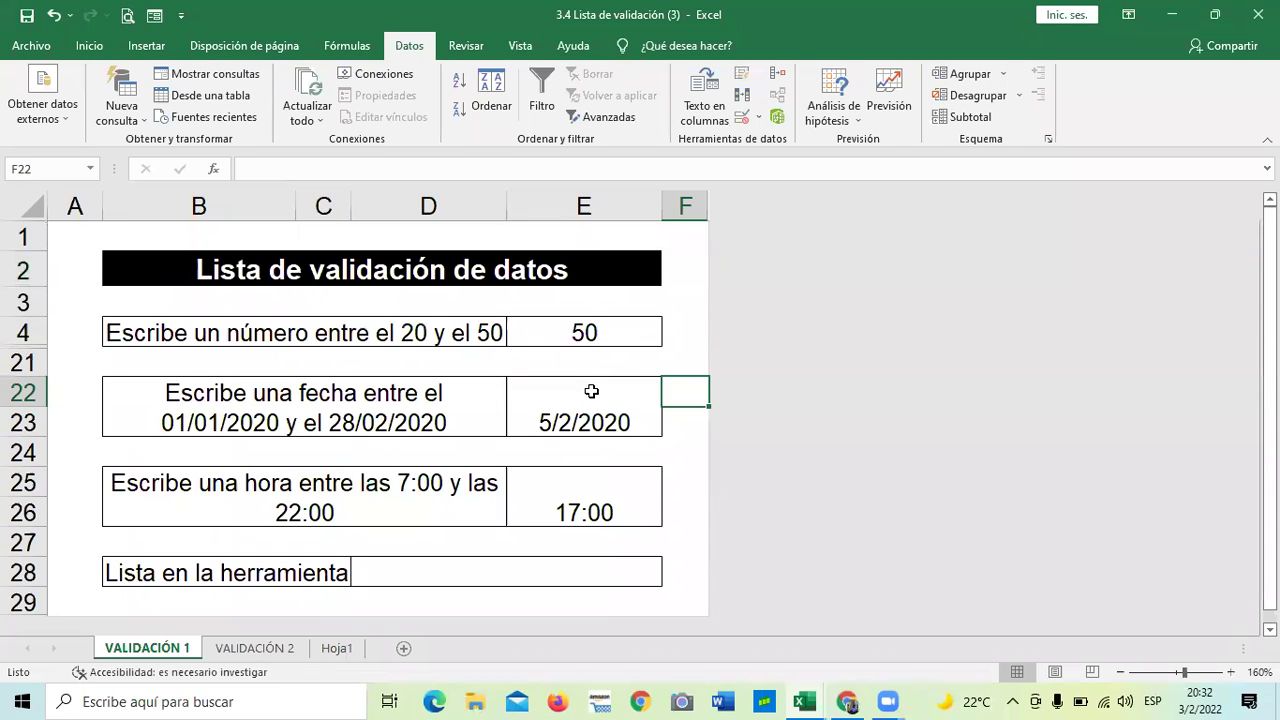
drag(582, 332, 592, 512)
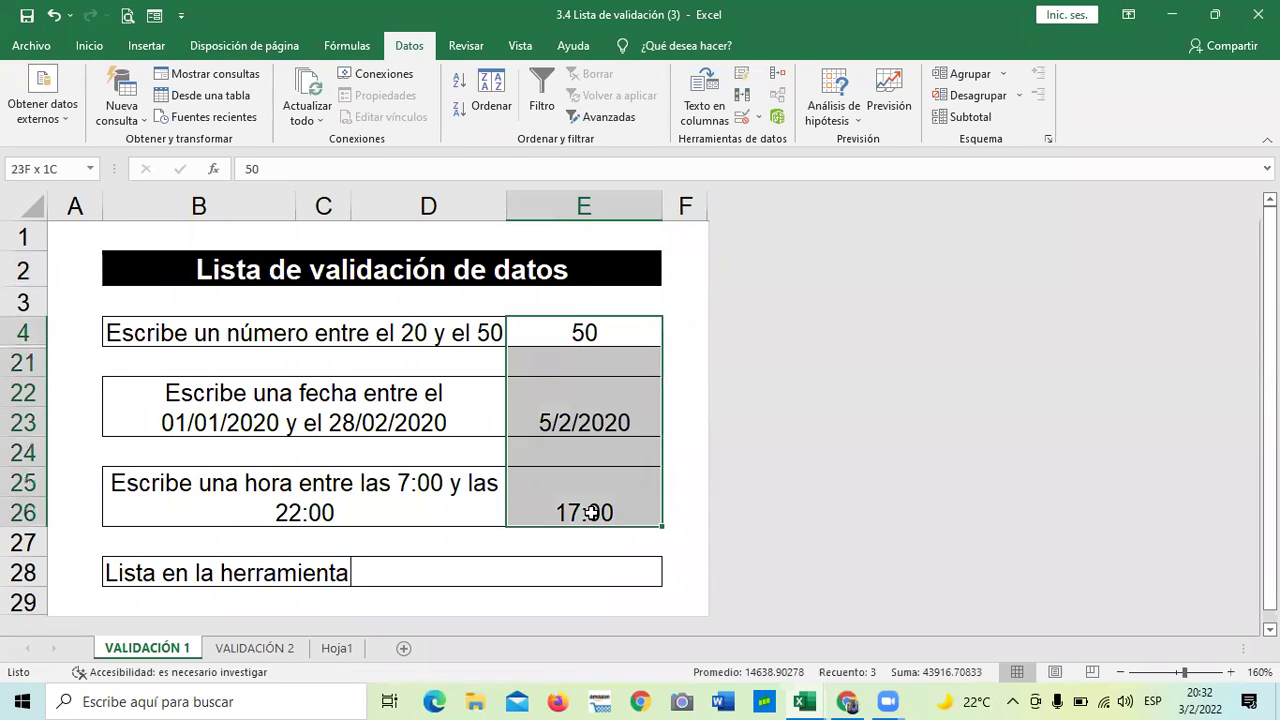
click(757, 118)
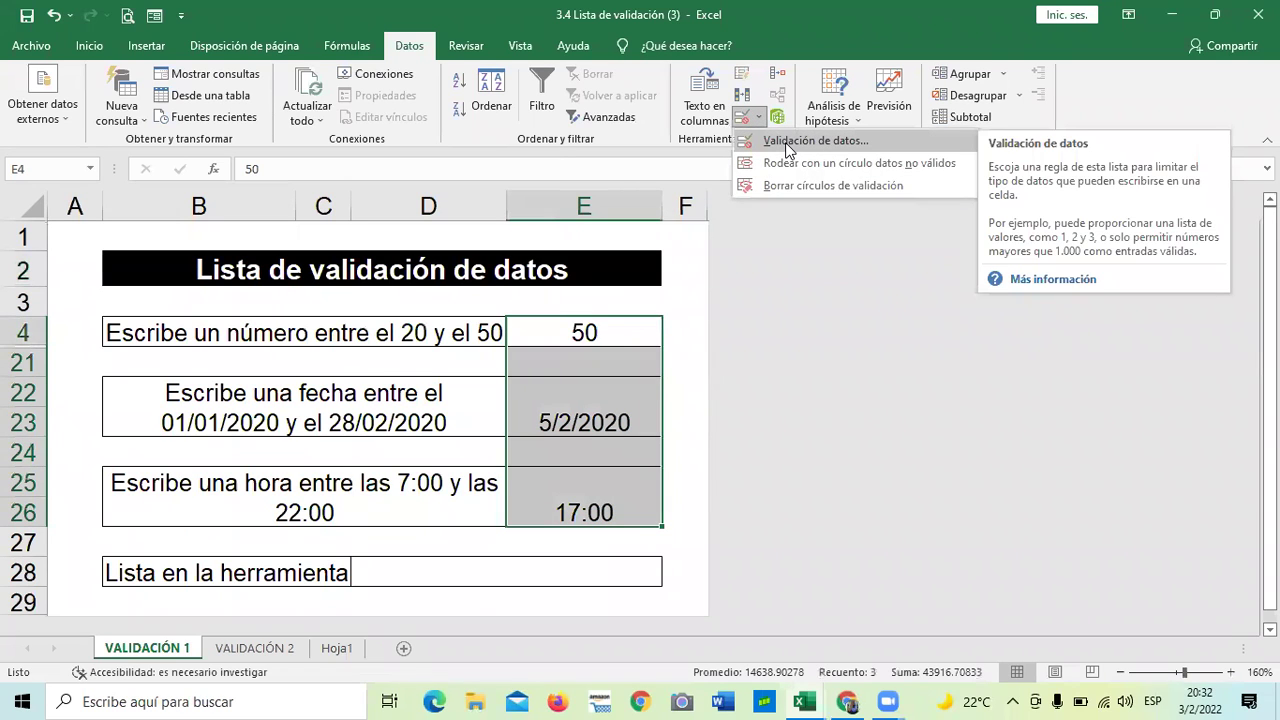
click(788, 143)
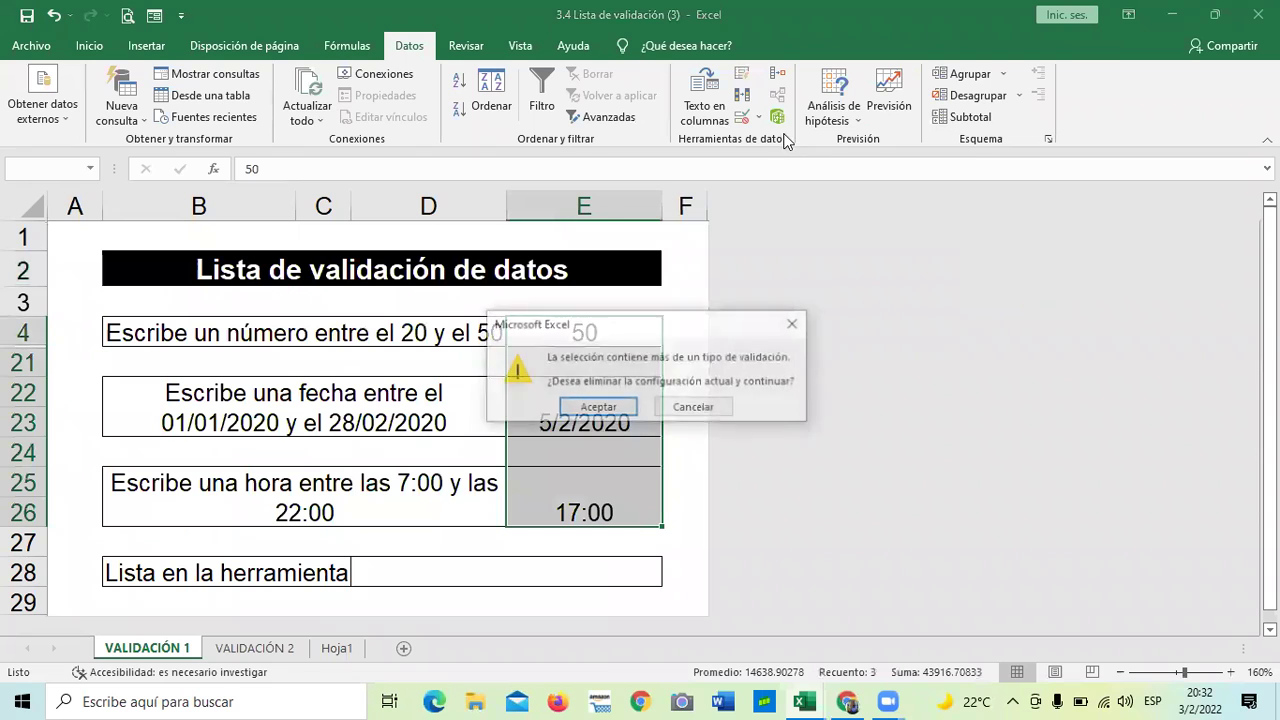
click(626, 412)
click(688, 435)
click(898, 434)
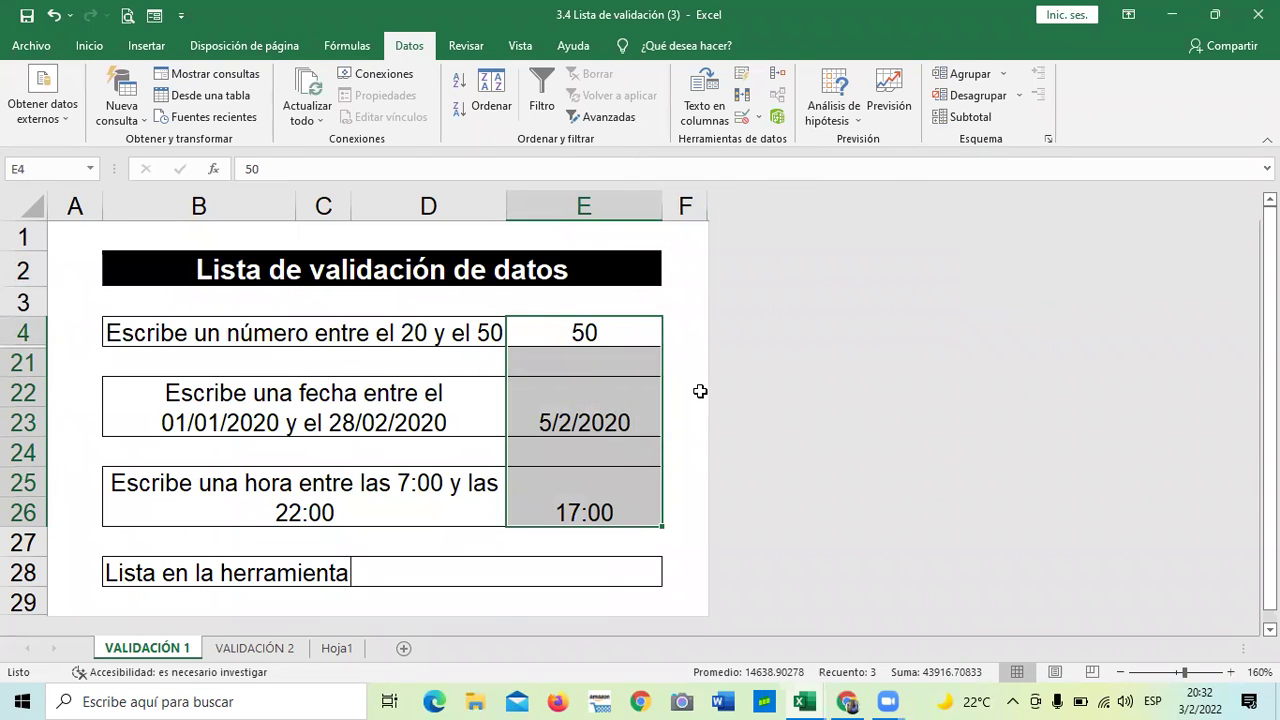
Enter 60 as the number in cell E4.
click(622, 330)
text(60)
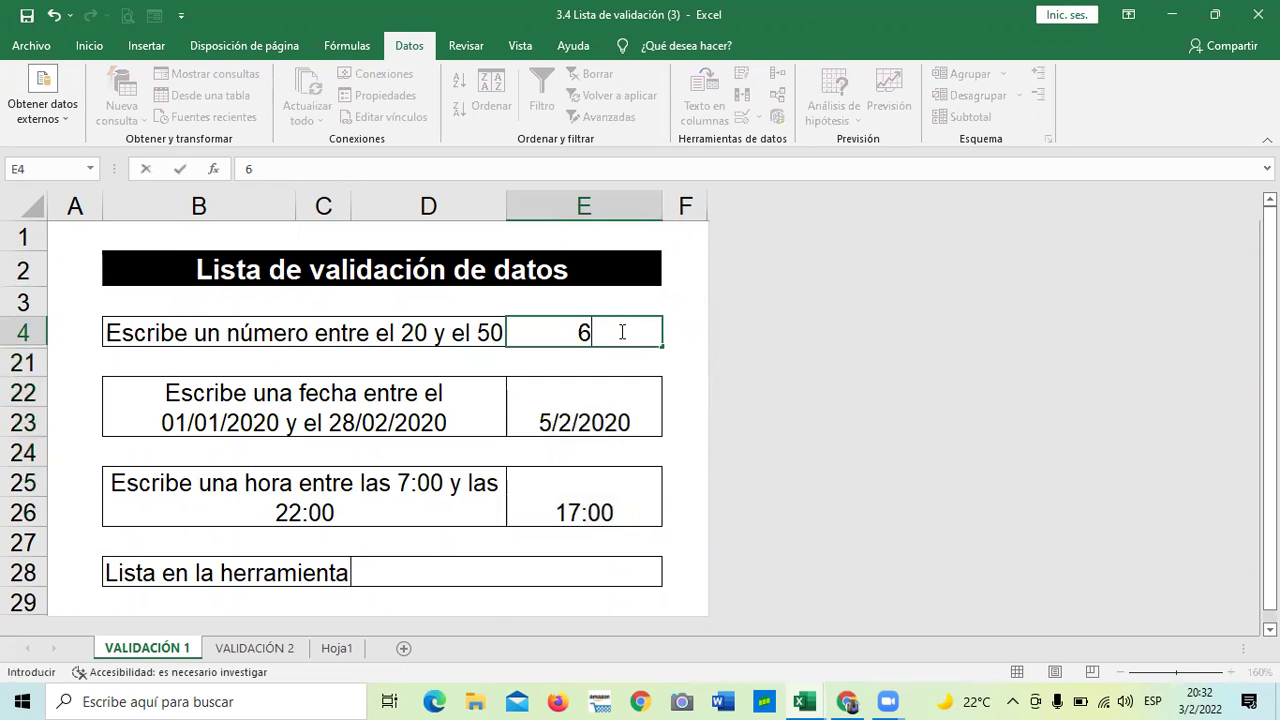
click(628, 410)
click(692, 410)
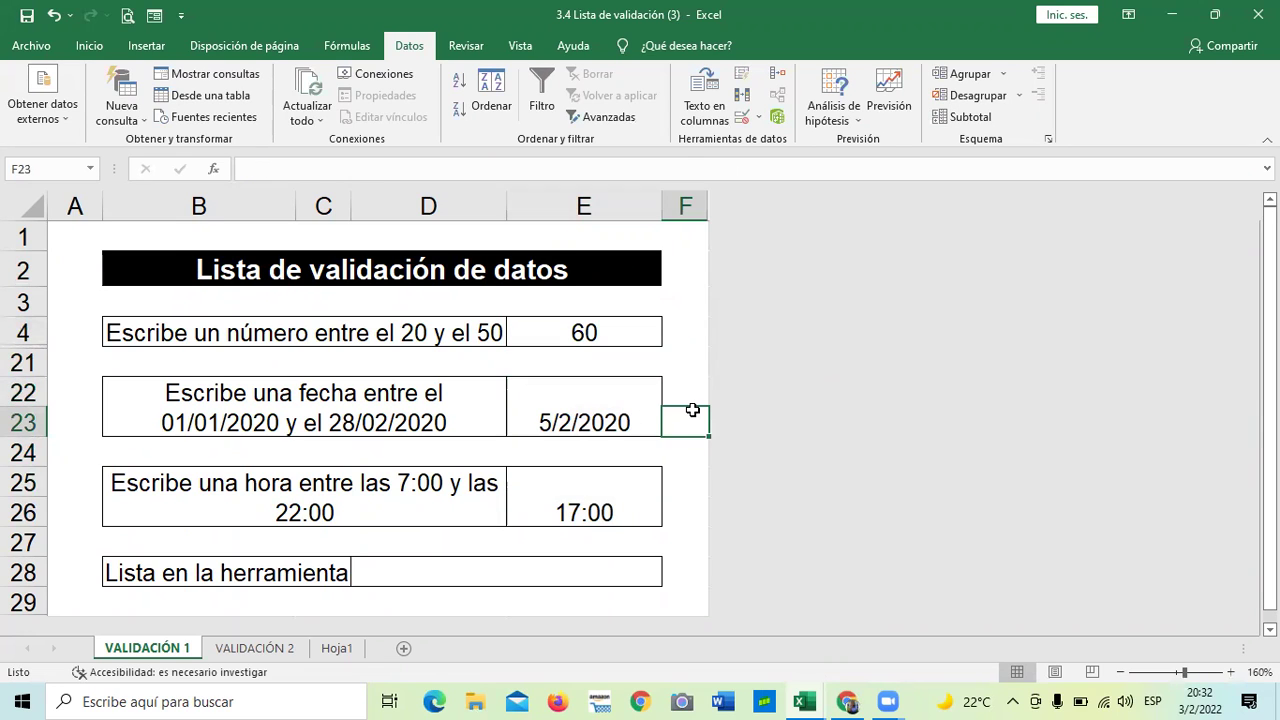
Change the month of the date in merged cell E22 so that it reads 5/5/2020.
click(592, 414)
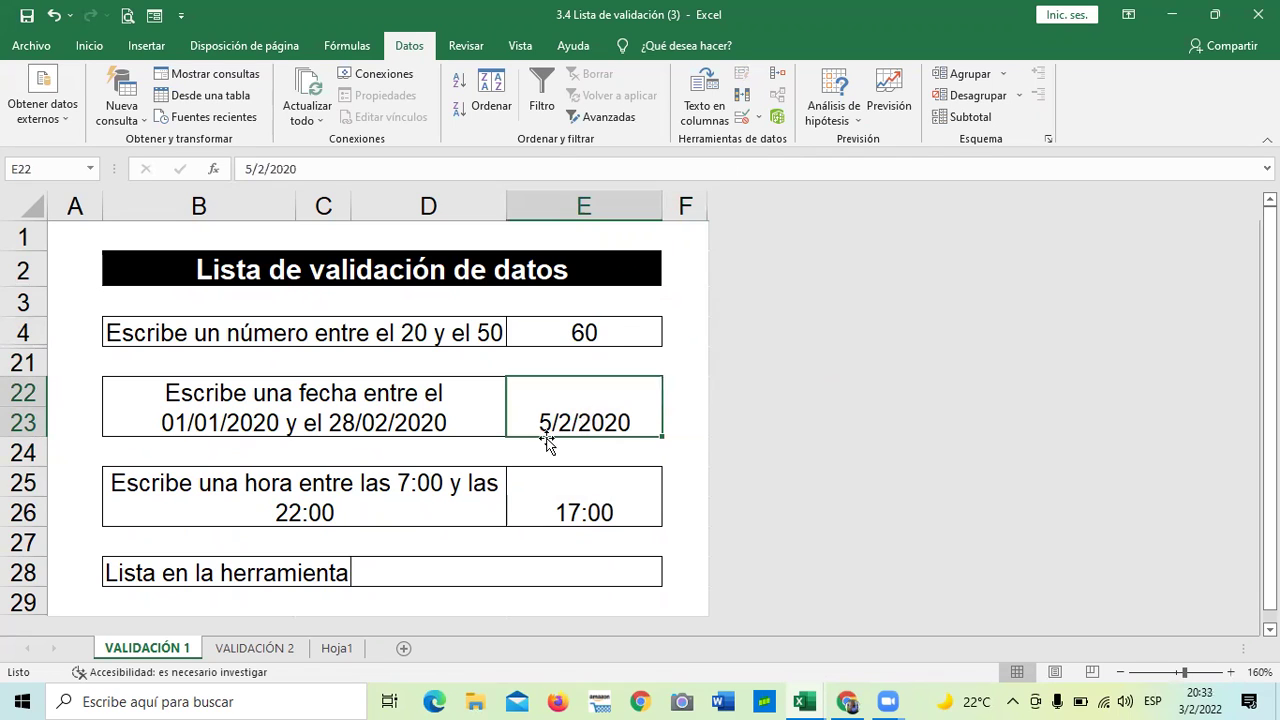
double_click(573, 424)
key(BackSpace)
text(5)
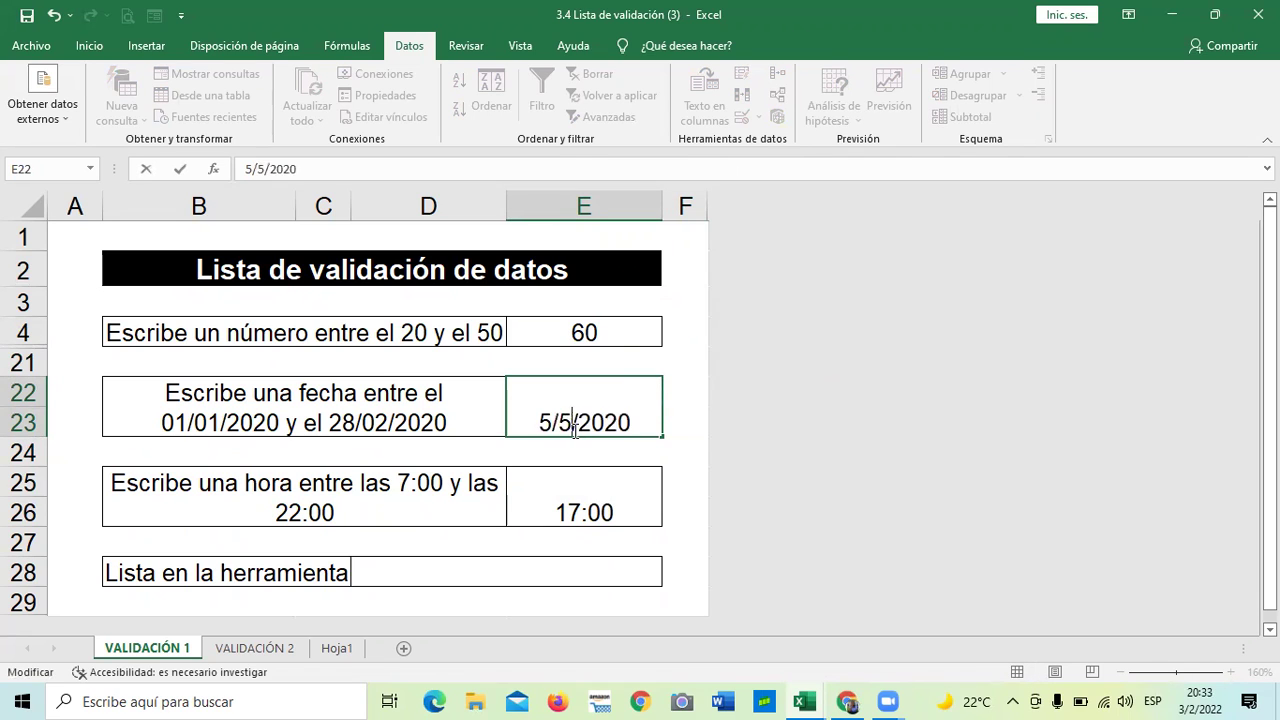
Replace the time in merged cell E25 with 23:00.
click(578, 523)
double_click(618, 513)
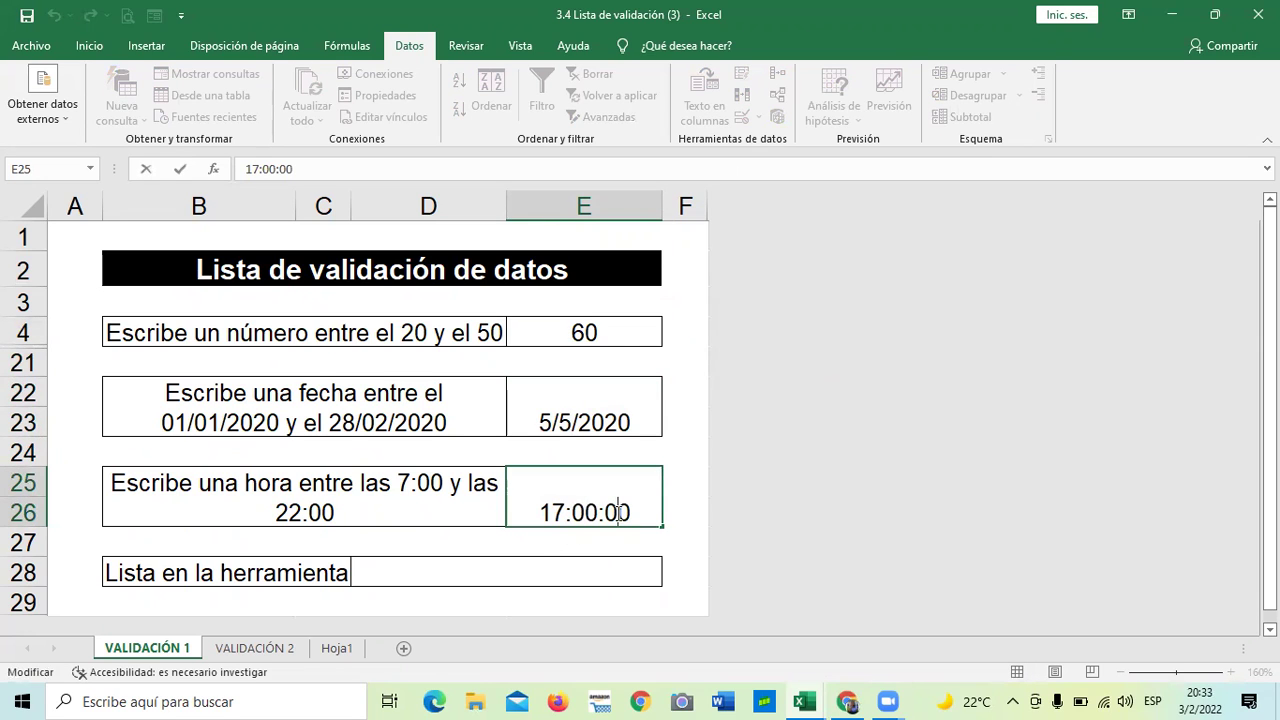
key(BackSpace)
key(BackSpace)
key(BackSpace)
key(BackSpace)
key(BackSpace)
key(BackSpace)
text(0)
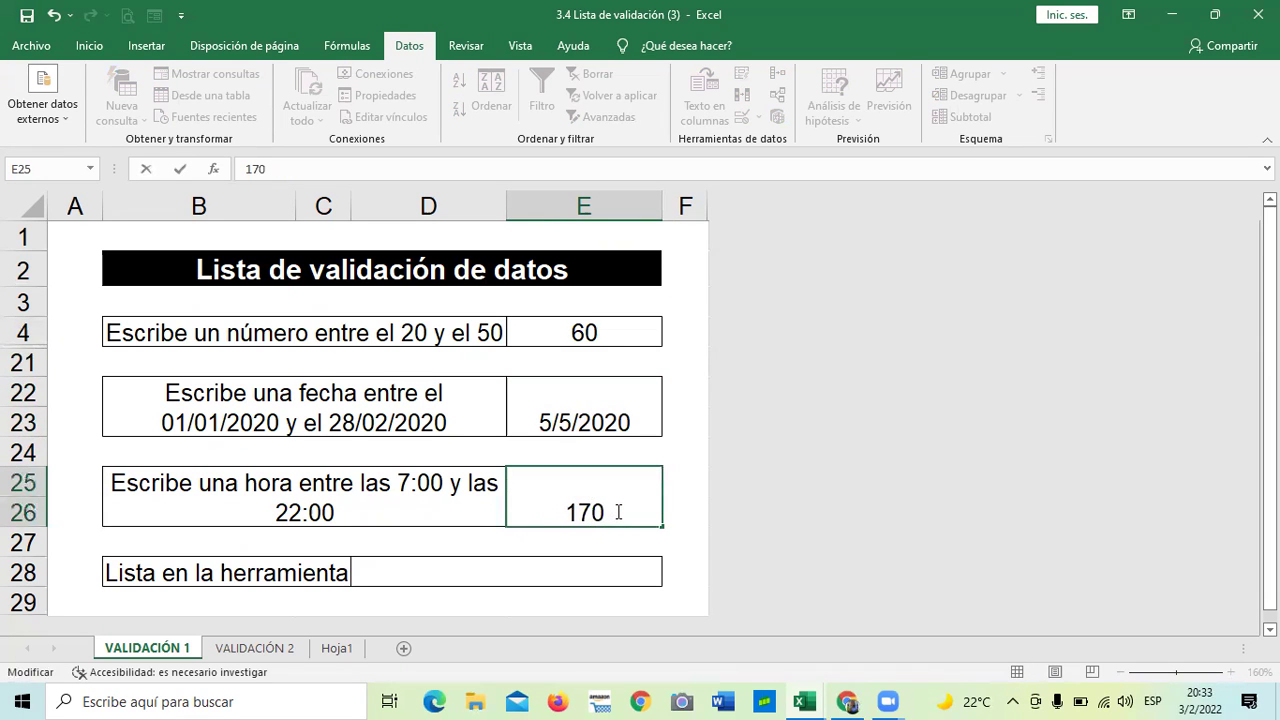
key(BackSpace)
key(BackSpace)
key(BackSpace)
text(23:00)
key(Return)
click(705, 380)
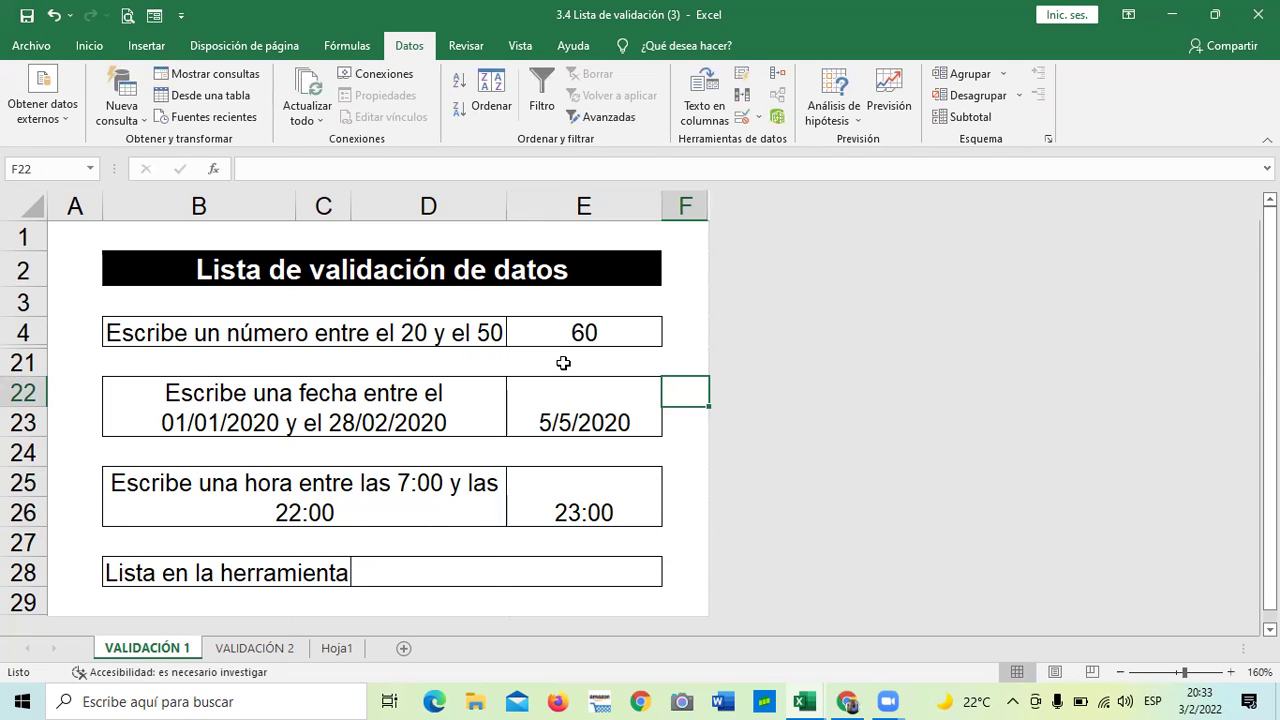
click(672, 426)
Restrict cell E4 with data validation to whole numbers (Número entero) between 20 and 50.
click(605, 330)
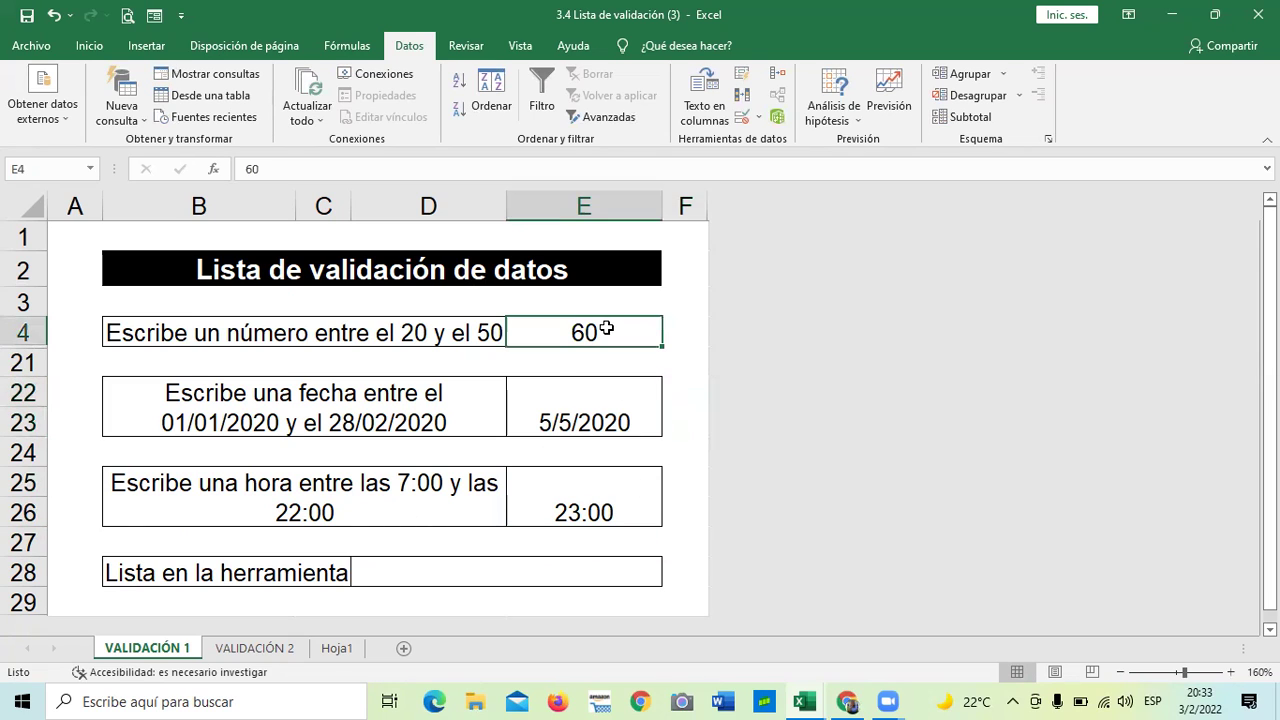
click(742, 117)
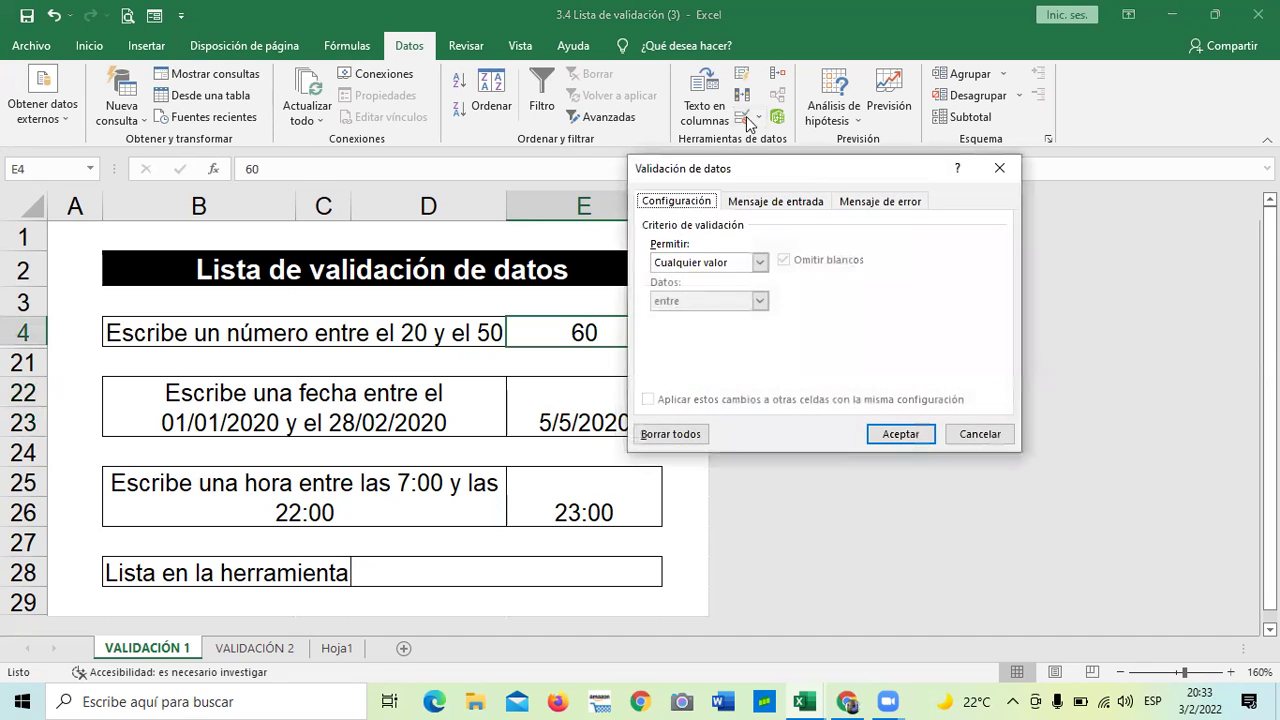
click(759, 262)
click(710, 290)
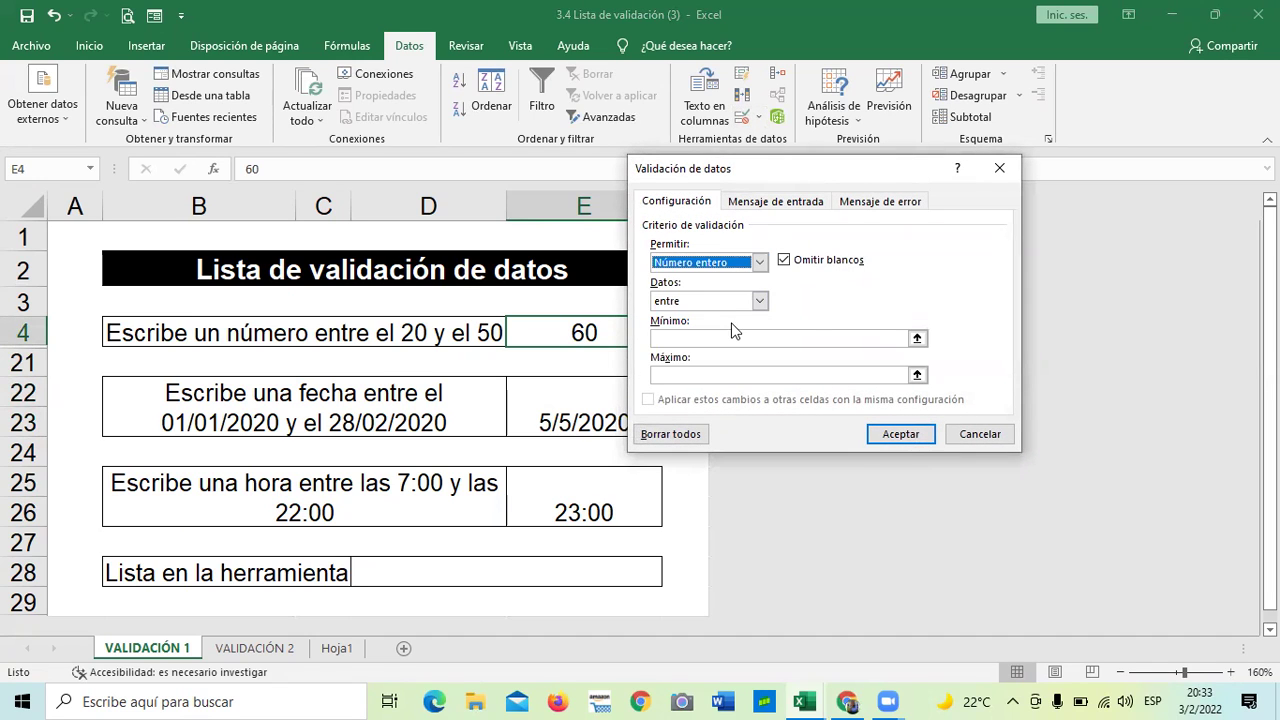
click(783, 338)
text(20)
click(770, 373)
text(50)
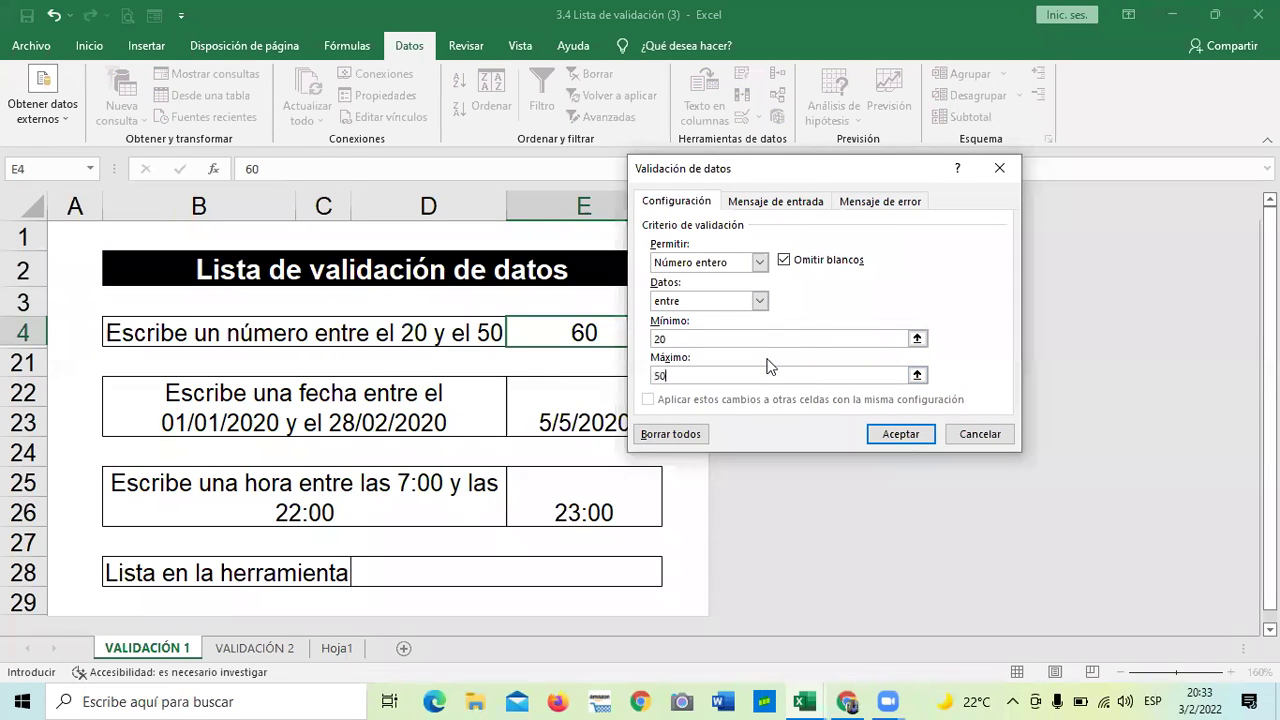
click(900, 434)
Restrict merged cell E22 with data validation to dates (Fecha) between 1/1/2020 and 28/2/2020.
click(620, 400)
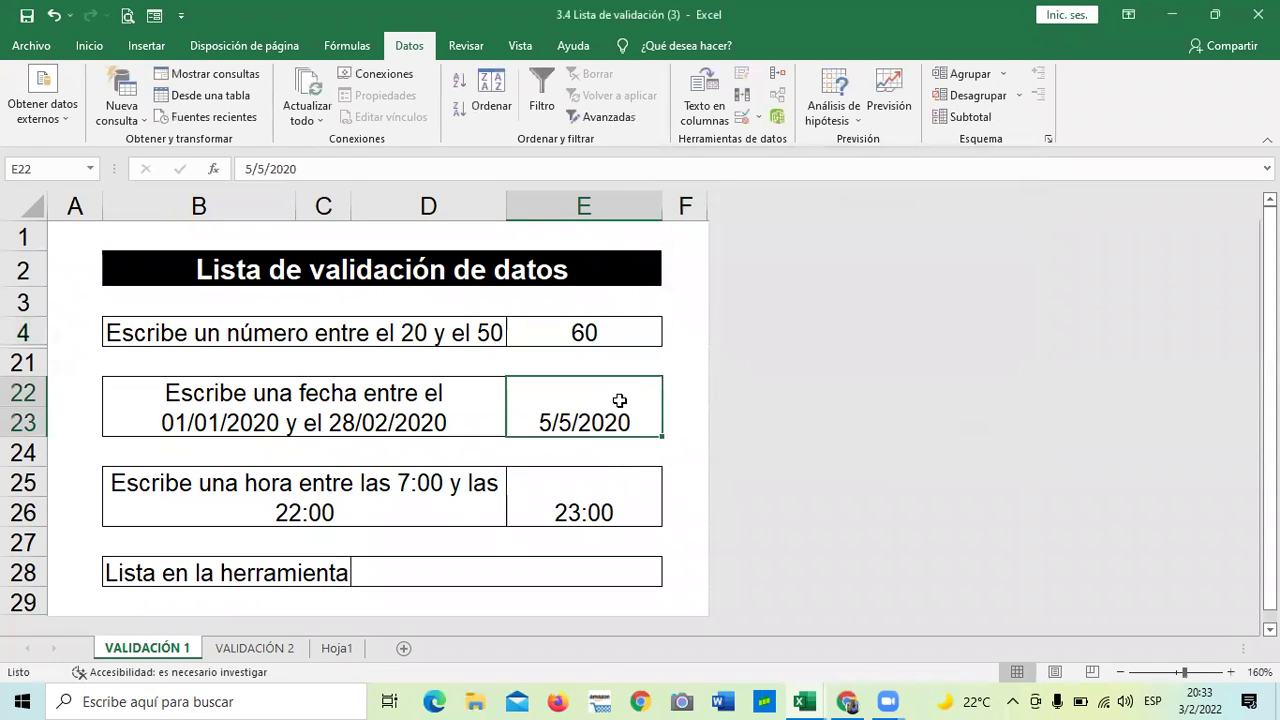
click(744, 118)
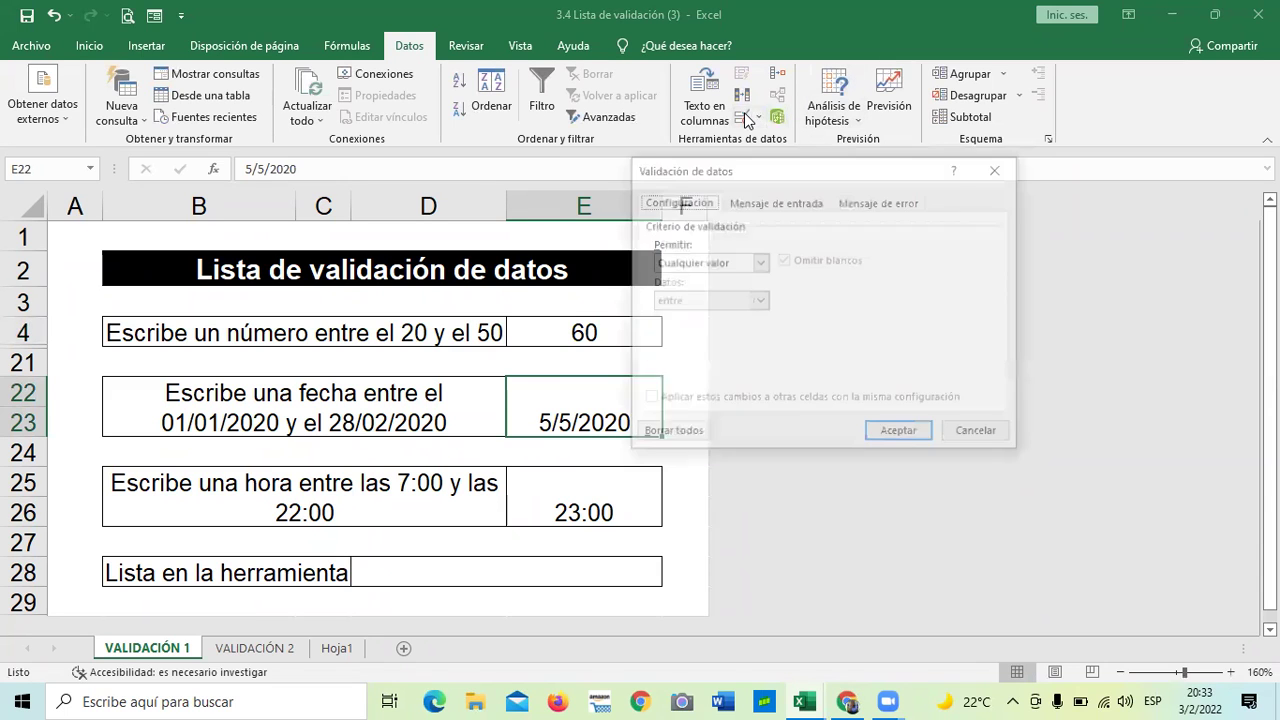
click(758, 264)
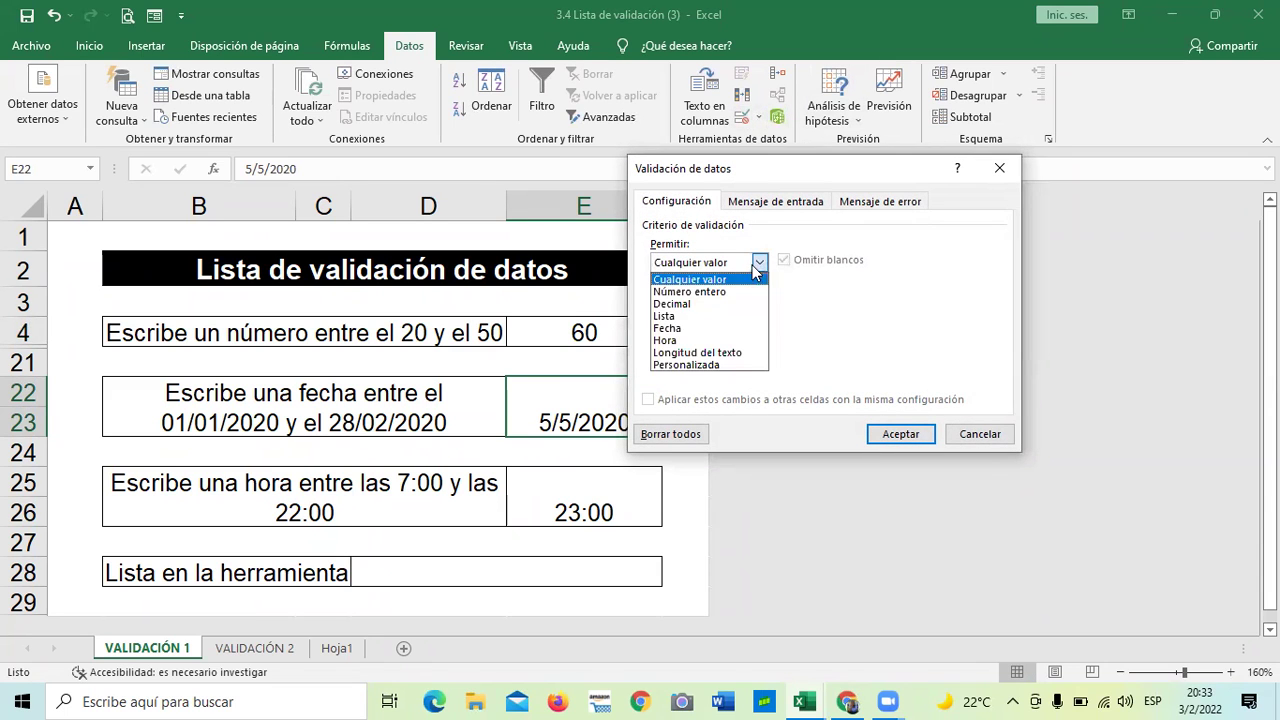
click(730, 328)
click(736, 339)
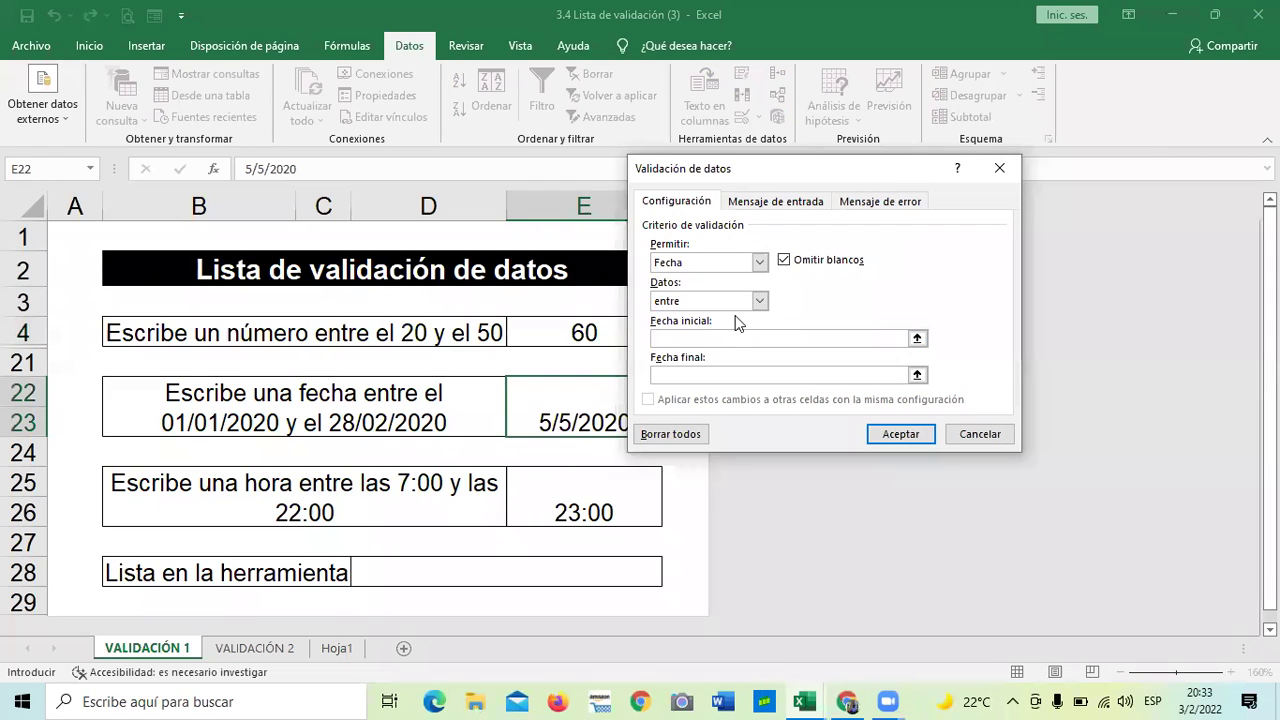
text(1/12020)
key(Left)
key(Left)
key(Left)
key(Left)
text(/)
click(729, 378)
text(1/)
key(BackSpace)
key(BackSpace)
text(28/2/2020)
click(878, 433)
Restrict merged cell E25 with data validation to times (Hora) between 7:00 and 22:00.
click(620, 492)
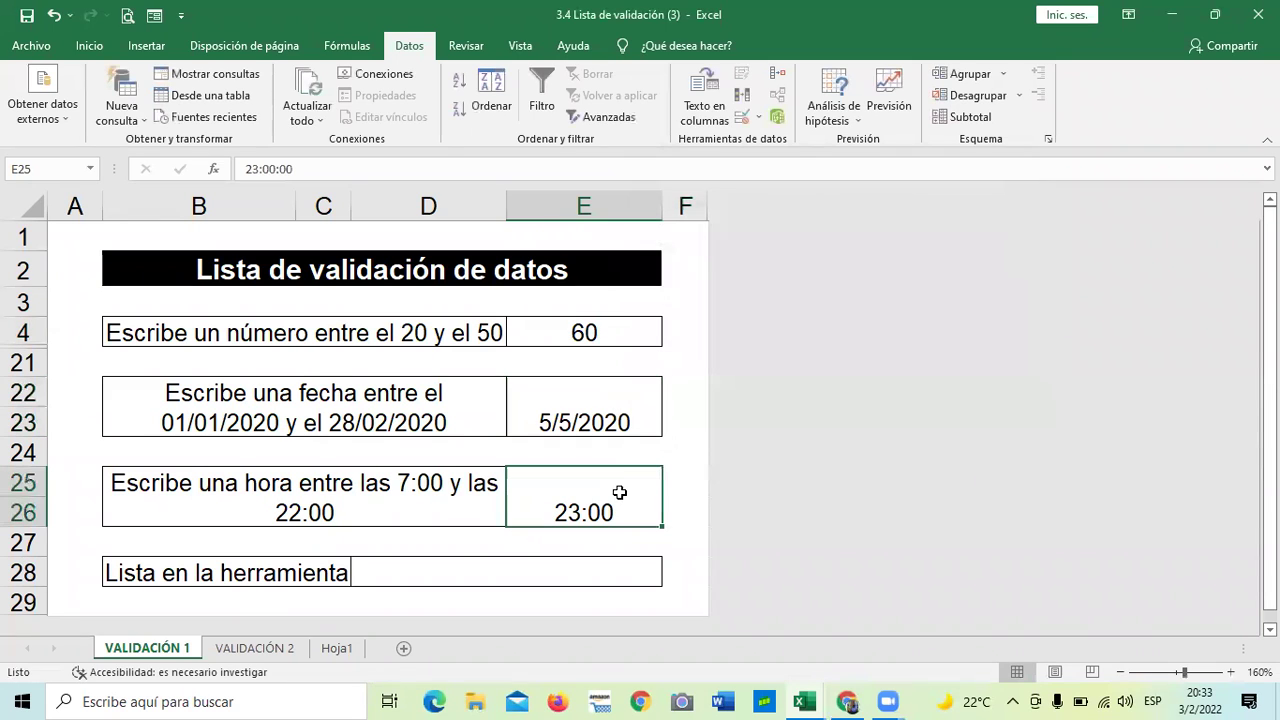
click(742, 117)
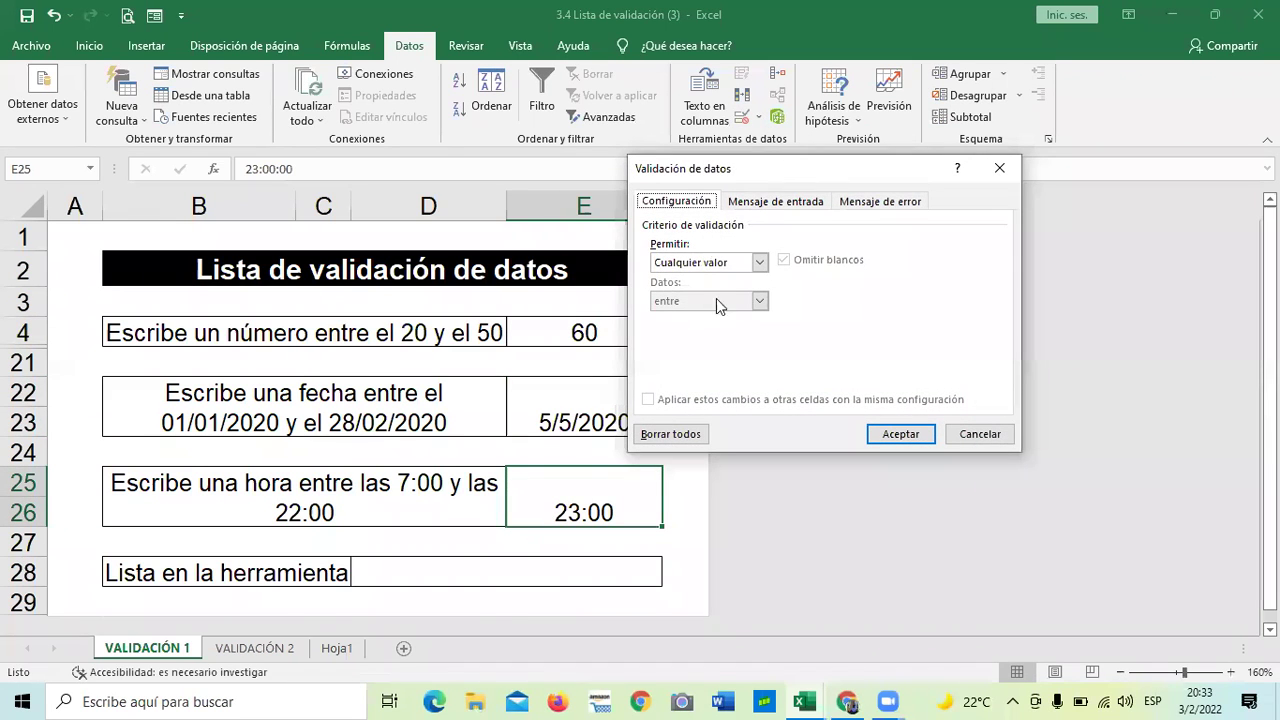
click(760, 261)
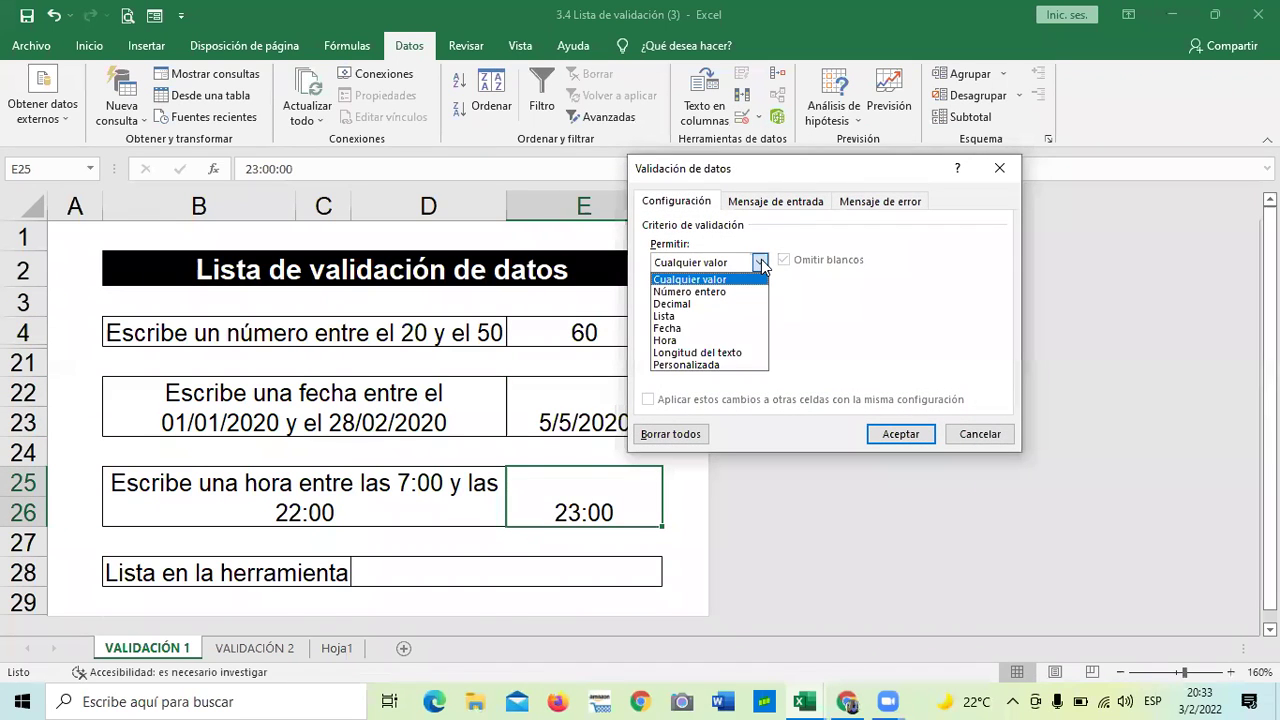
click(677, 345)
click(714, 339)
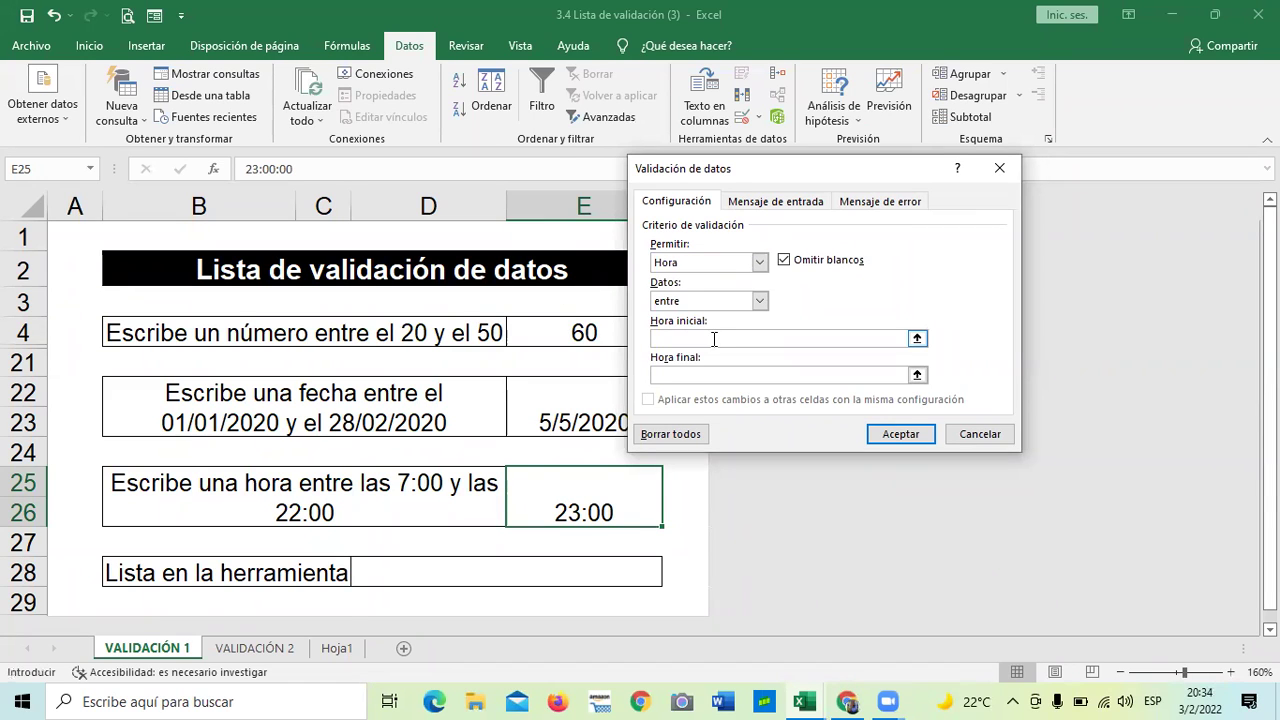
text(700)
key(BackSpace)
key(BackSpace)
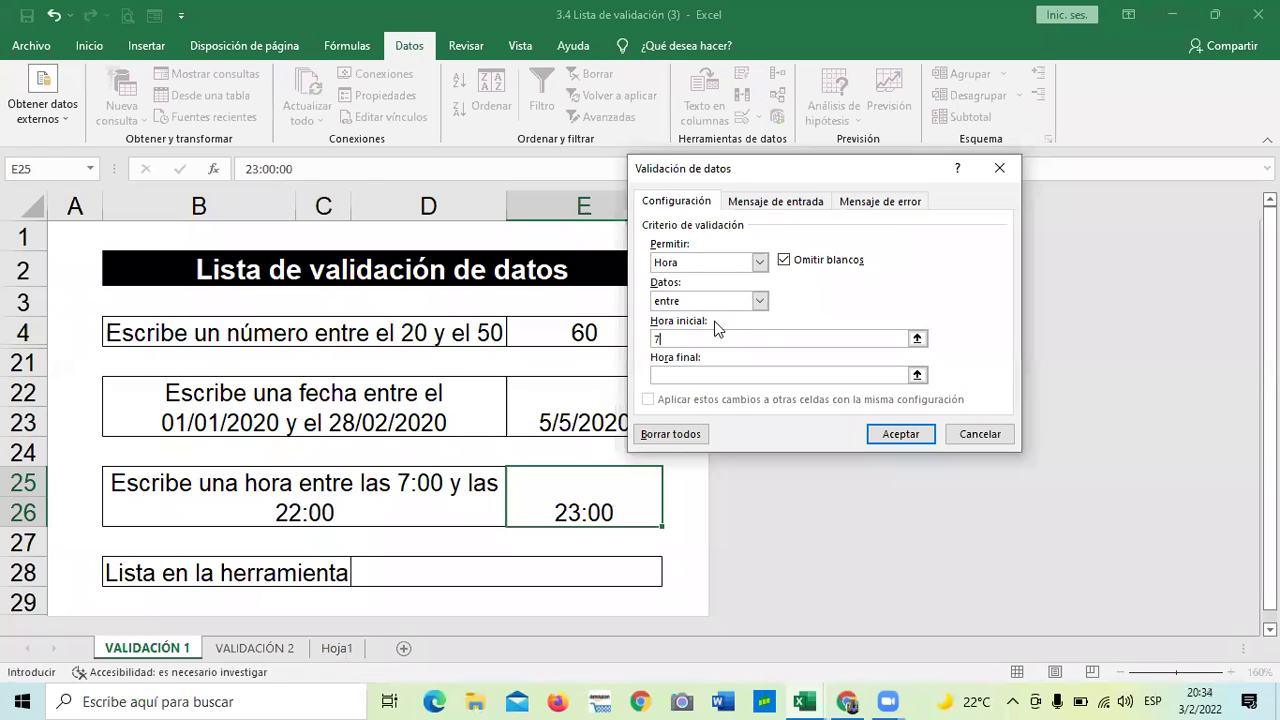
text(:00)
click(694, 372)
text(22:00)
click(896, 434)
Circle the invalid data on the VALIDACIÓN 1 sheet.
click(672, 330)
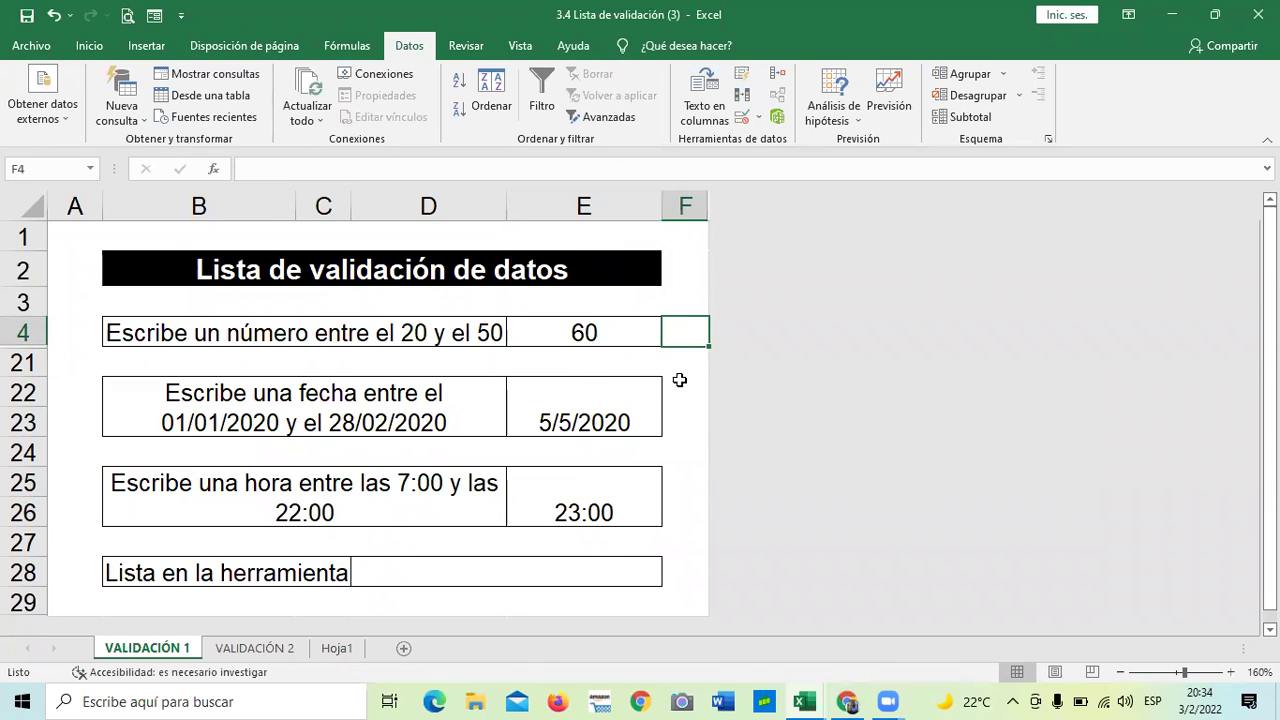
click(678, 383)
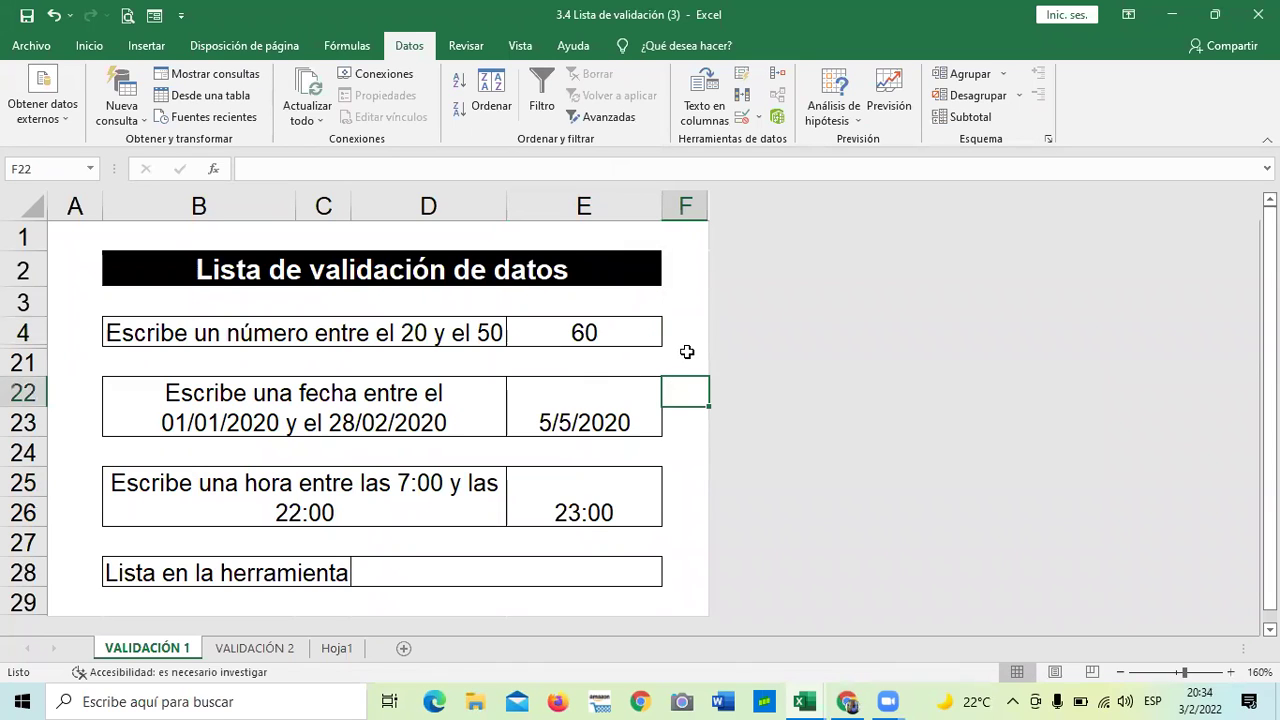
click(758, 117)
click(800, 163)
Clear the validation circles from the sheet.
click(760, 116)
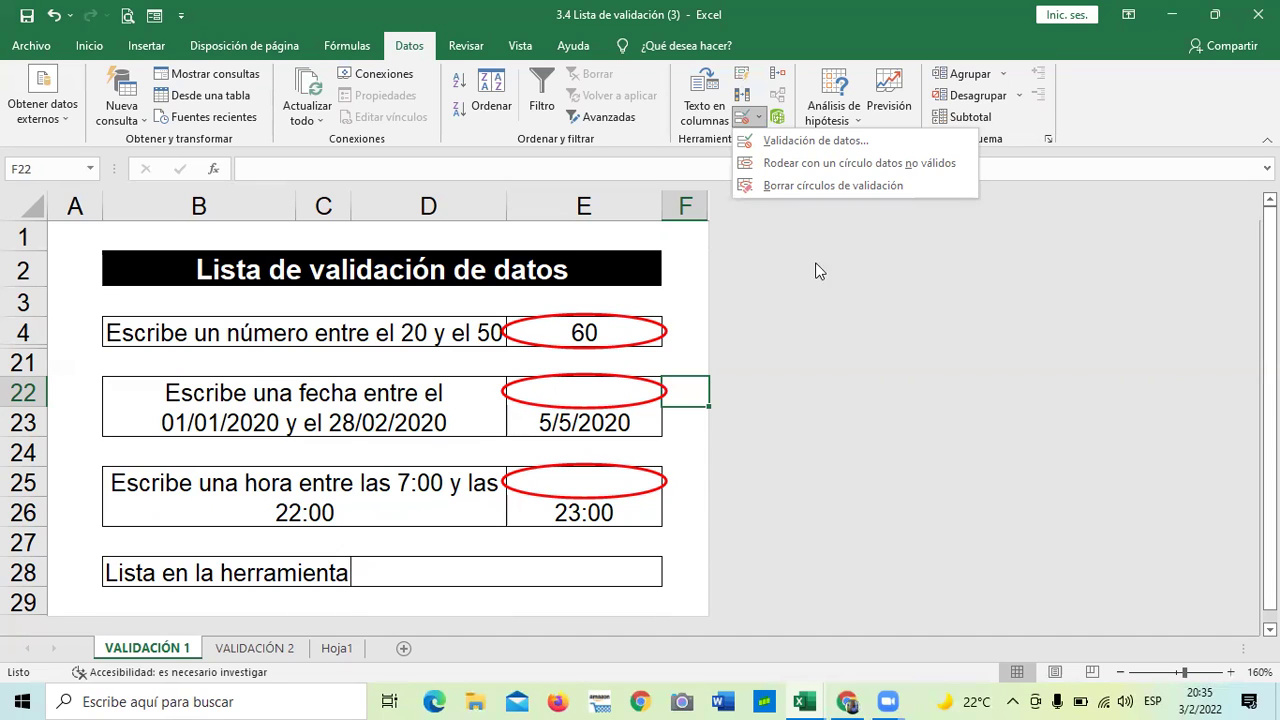
click(808, 186)
click(700, 300)
Try to enter 60 again in the validated number cell E4, and choose to retry the entry.
click(580, 400)
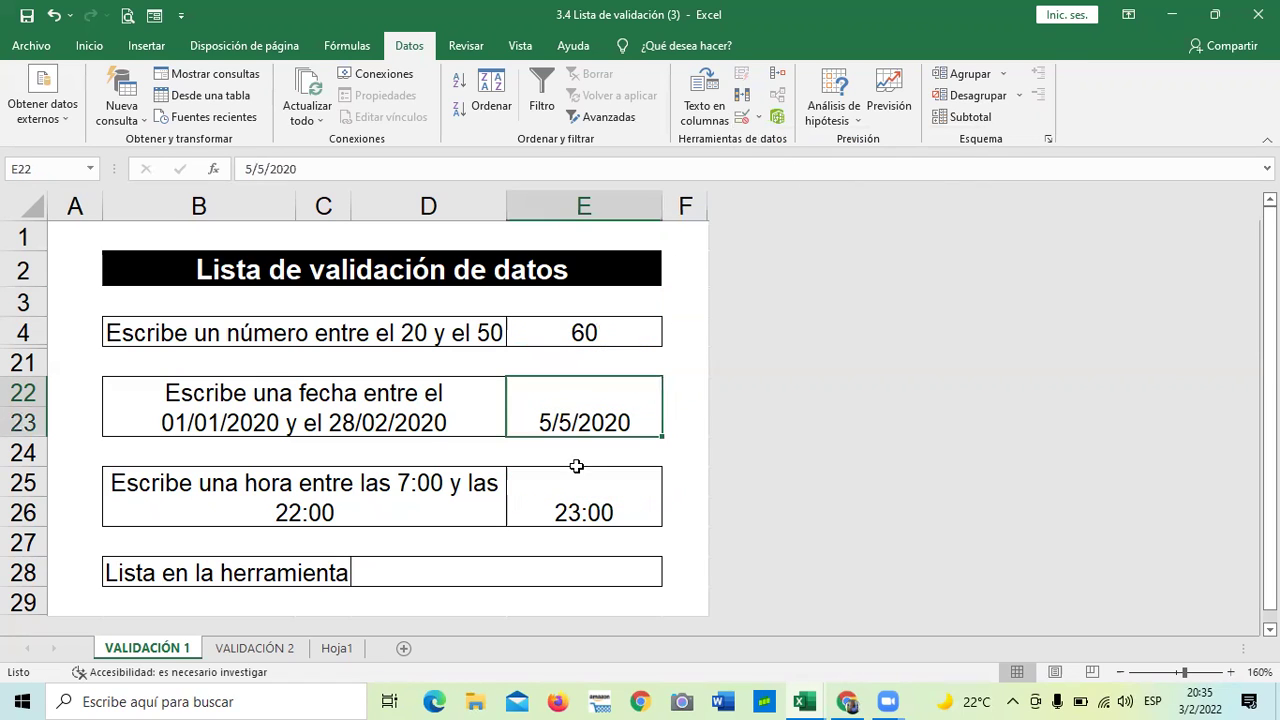
click(582, 510)
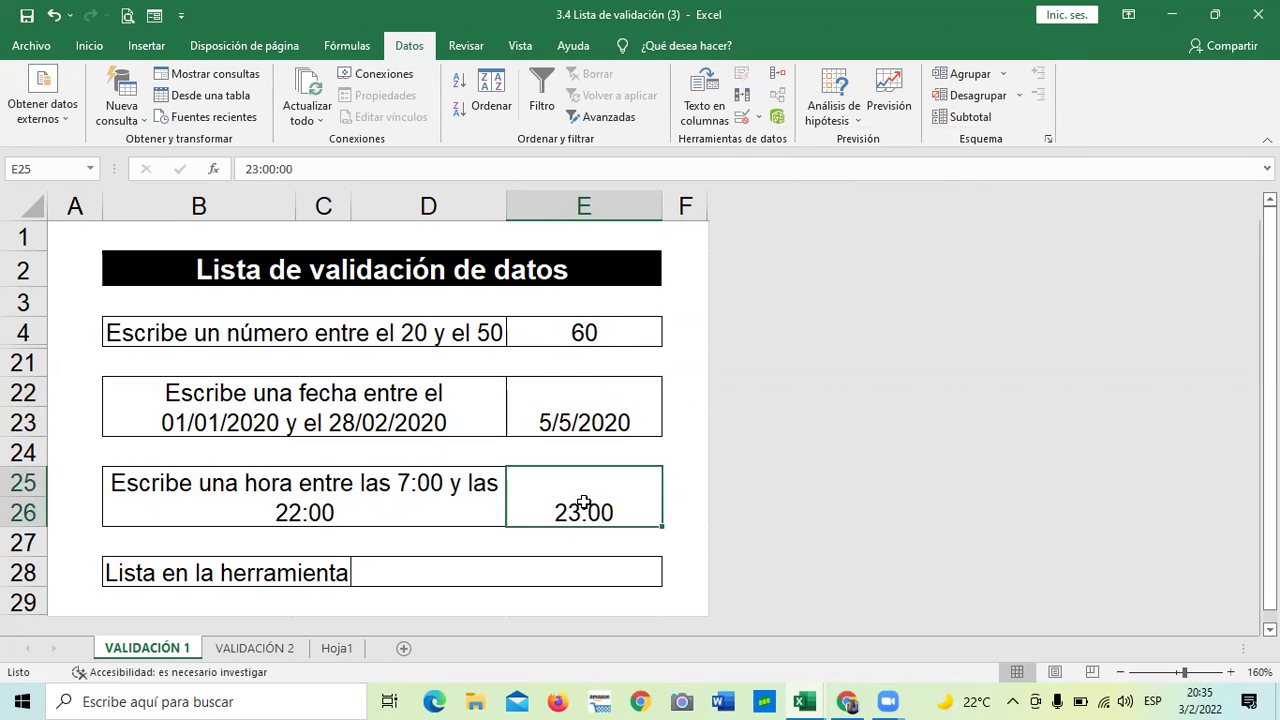
click(608, 335)
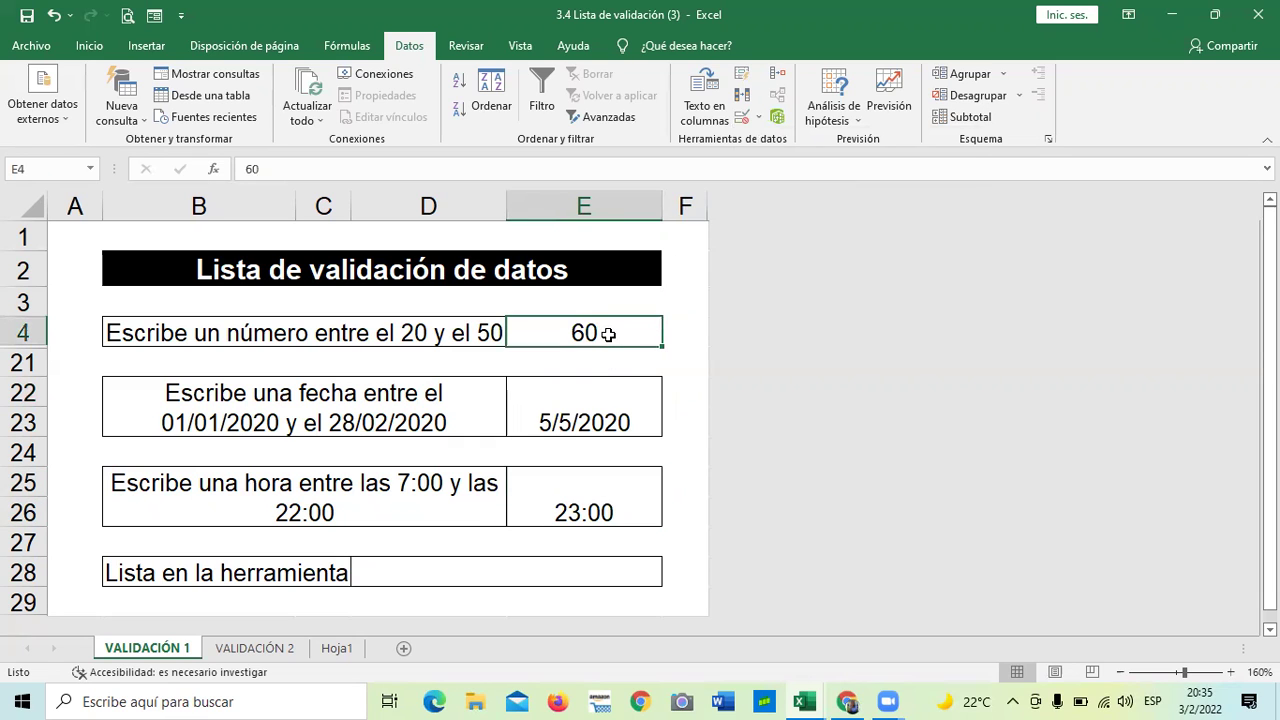
key(BackSpace)
text(60)
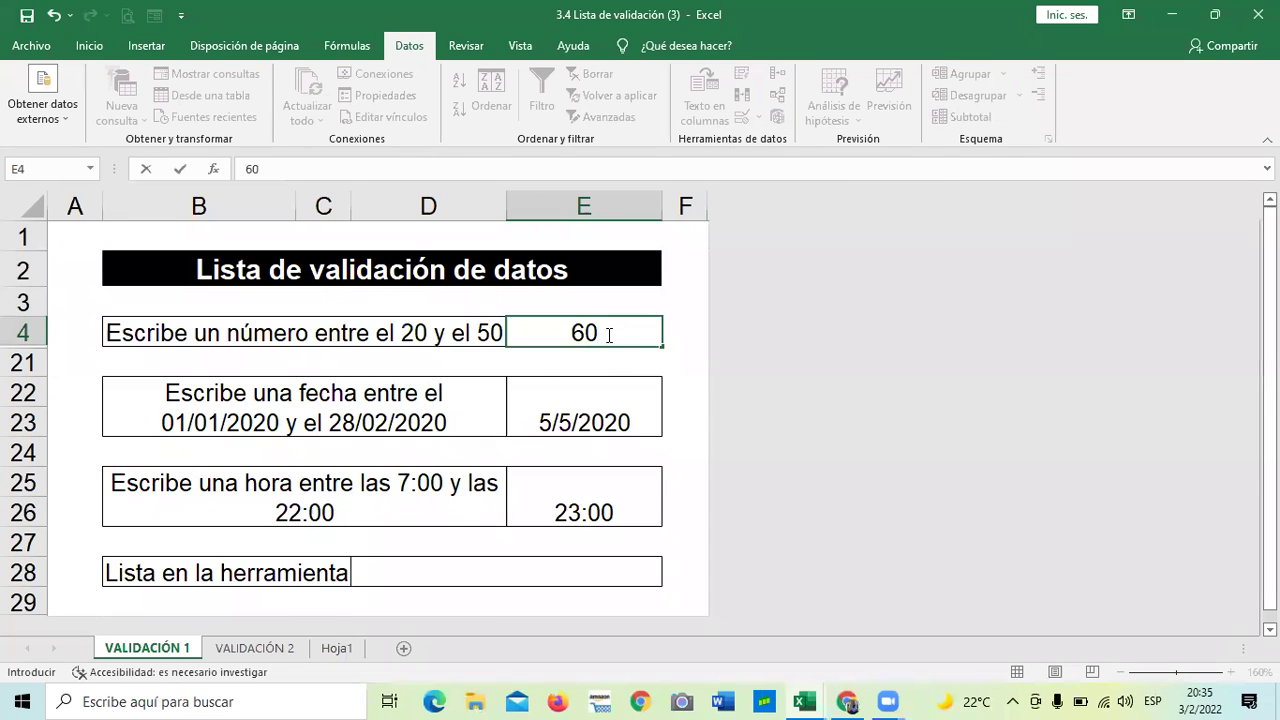
key(Return)
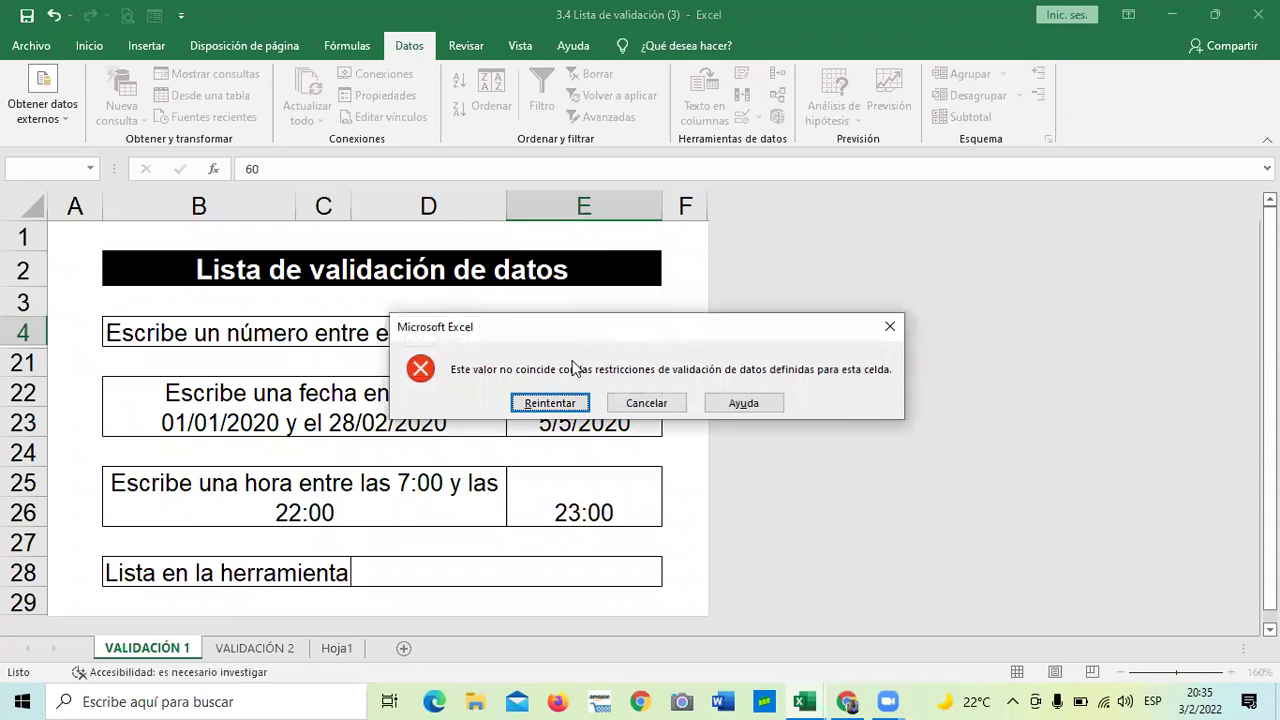
click(556, 404)
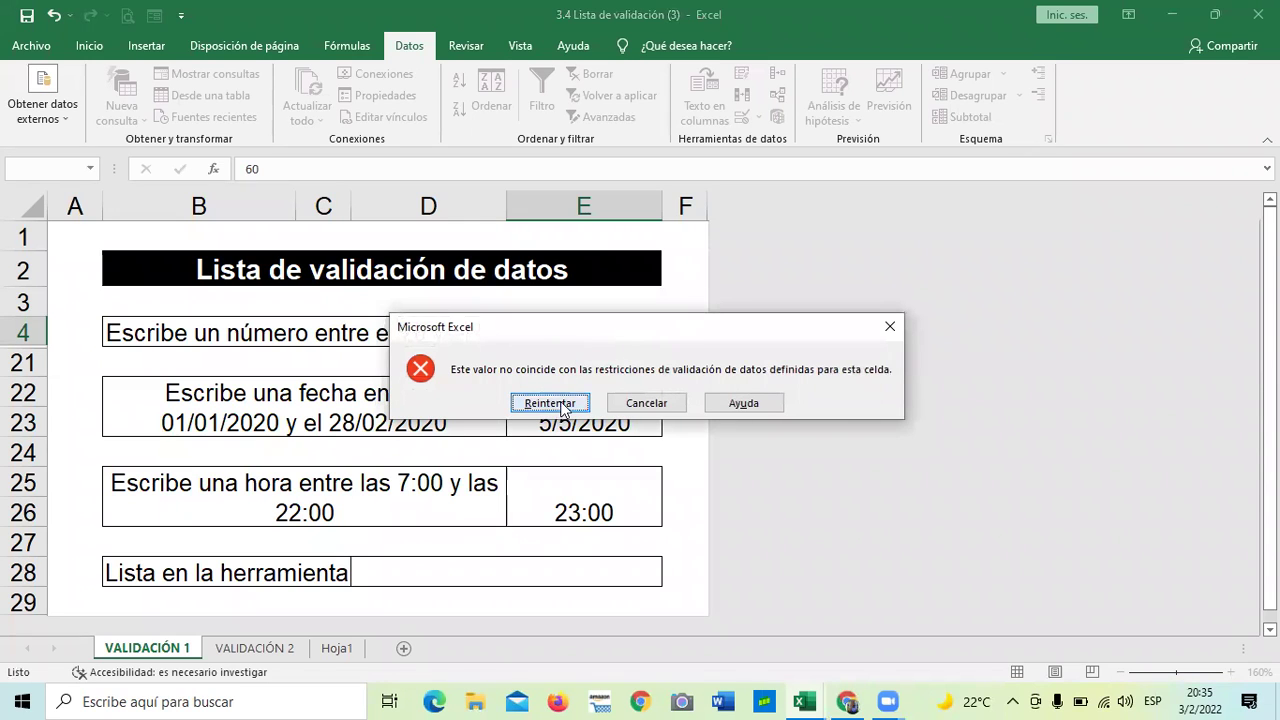
Enter 50 in the validated number cell E4, and select the merged date cell E22.
text(50)
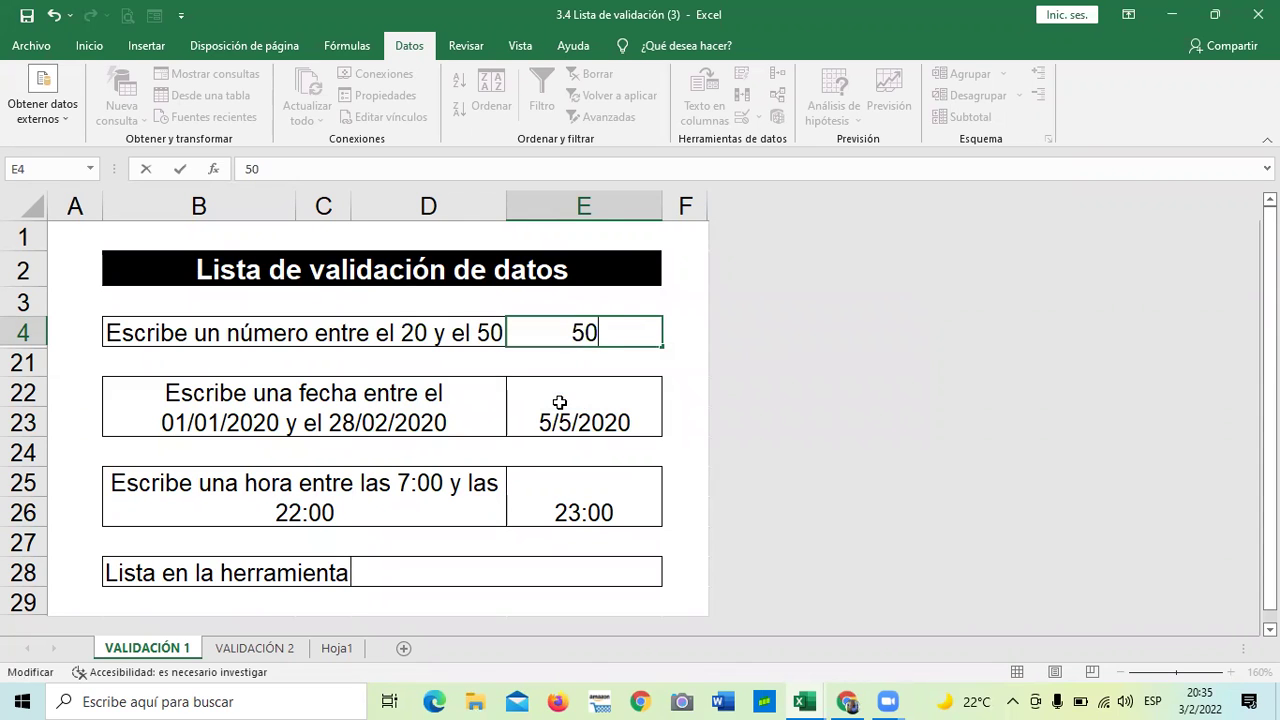
key(Return)
click(565, 422)
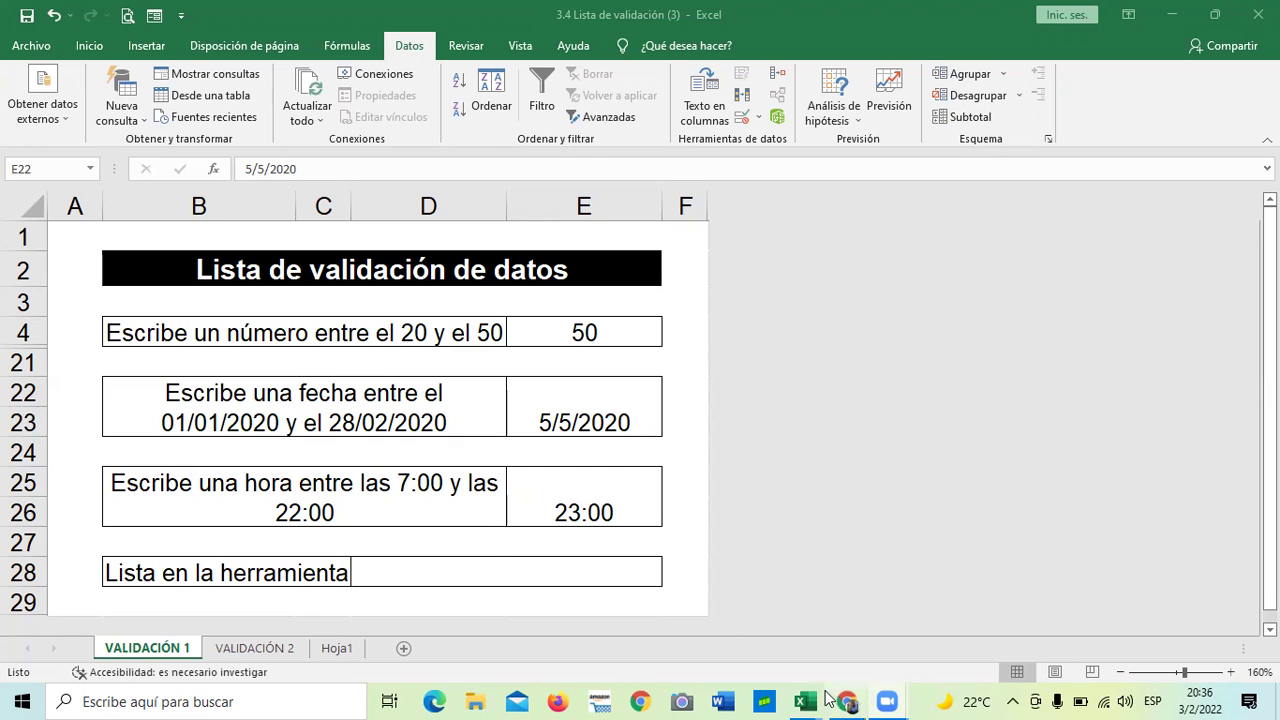
Switch to the Validacion de datos workbook and look over the article price table on the Validación de datos 3 sheet.
mouse_move(803, 700)
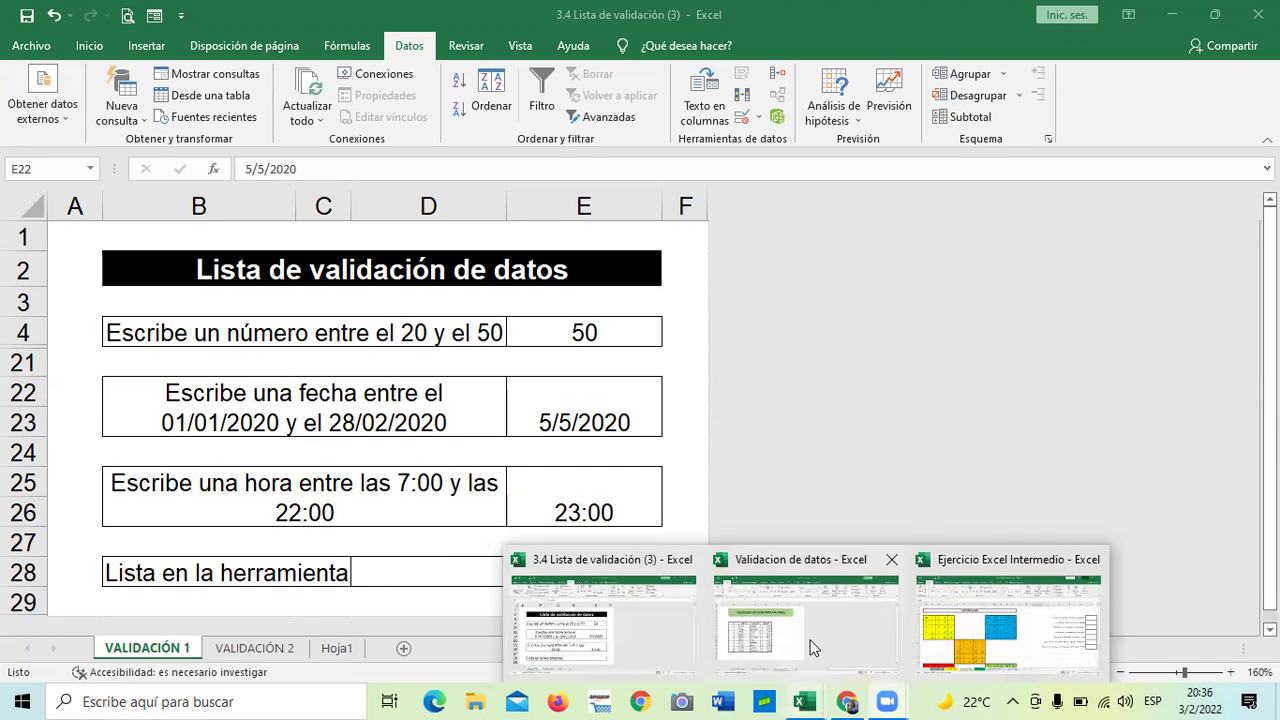
click(811, 649)
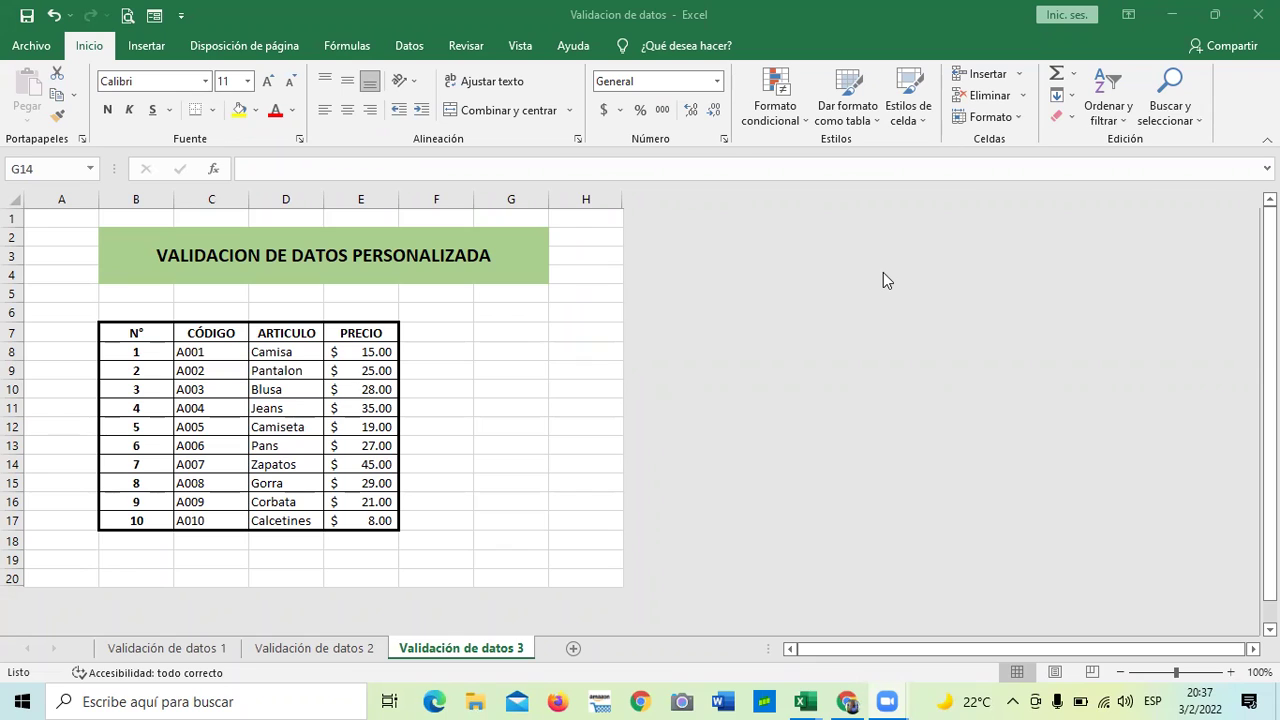
click(511, 369)
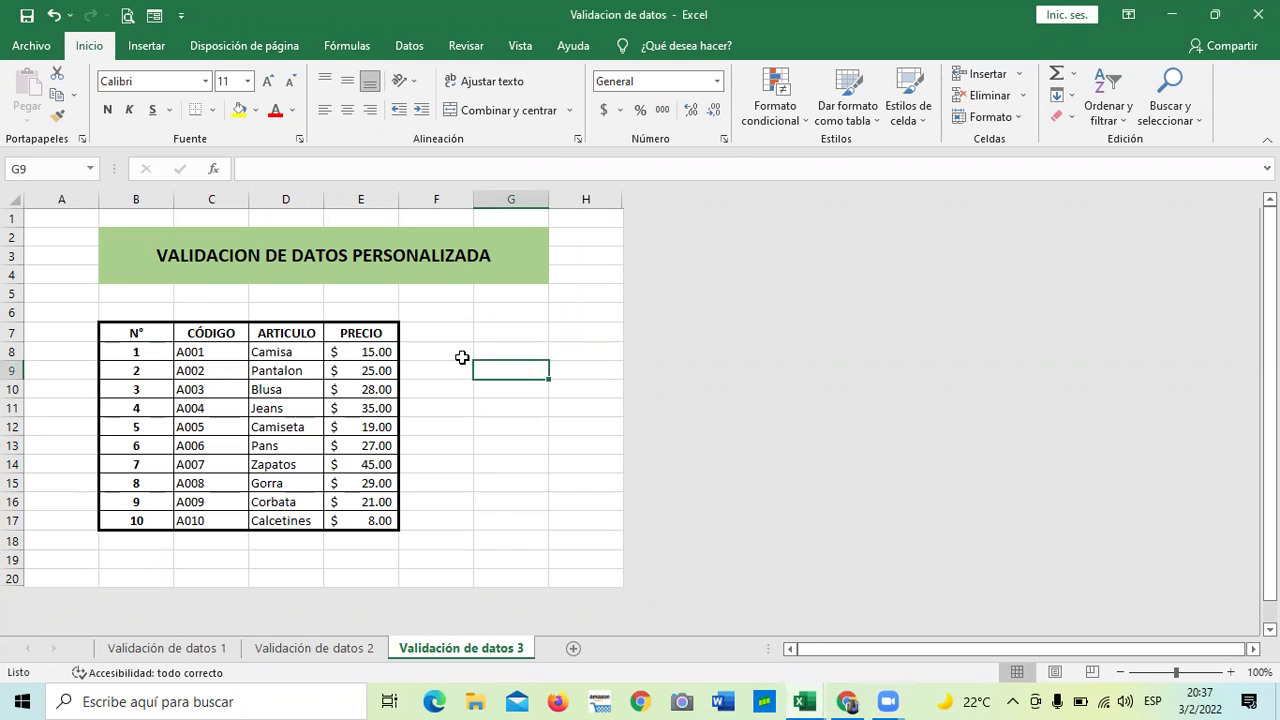
click(487, 457)
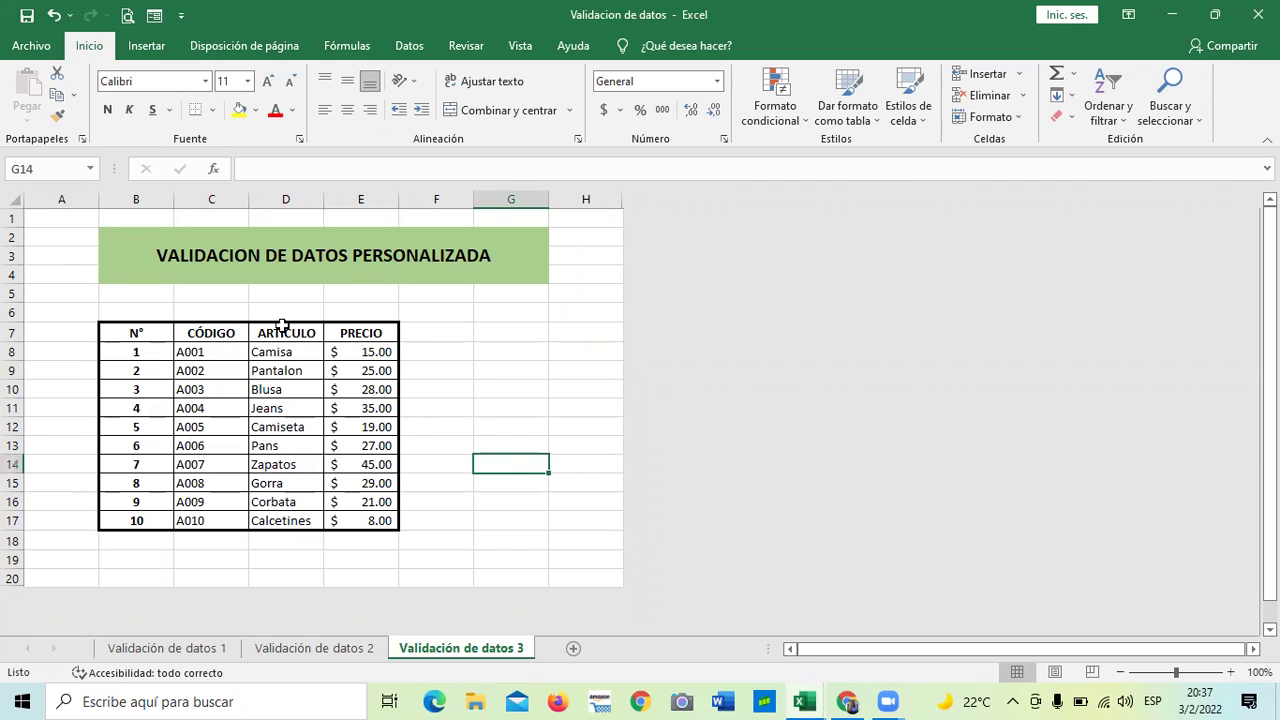
click(511, 349)
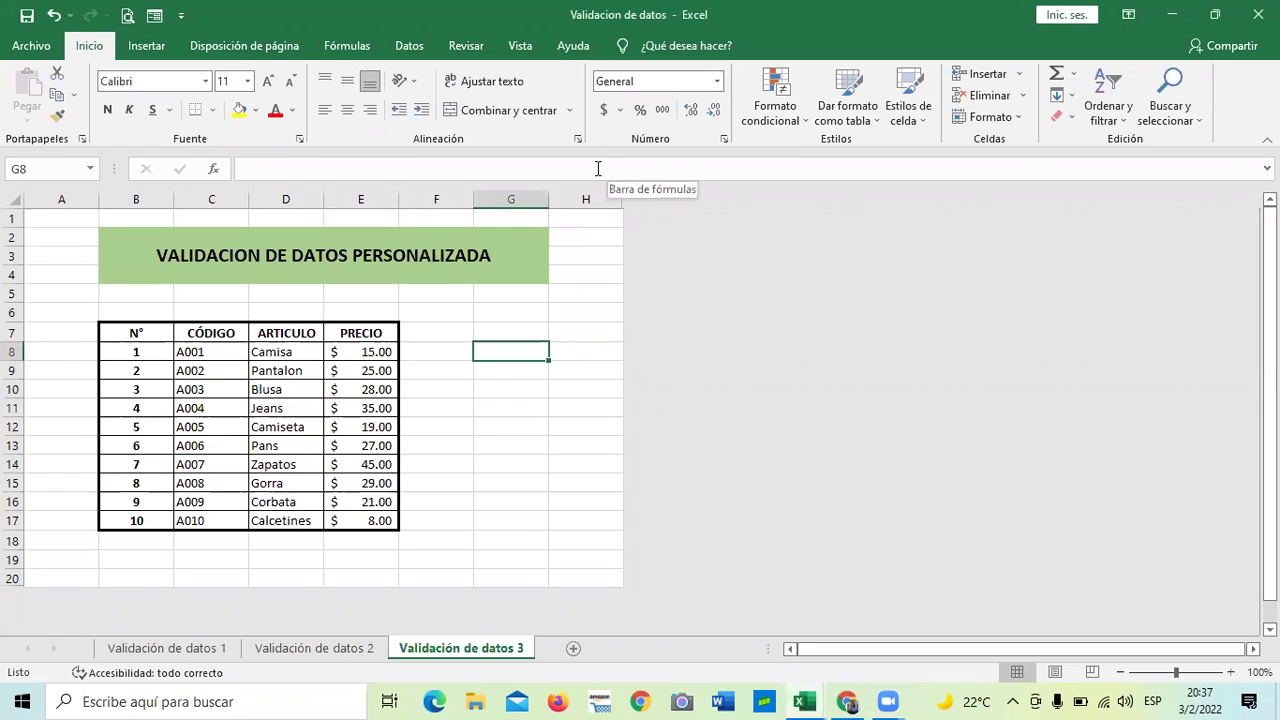
Examine the validated number, year and weekday list cells on the Validación de datos 1 sheet.
click(195, 651)
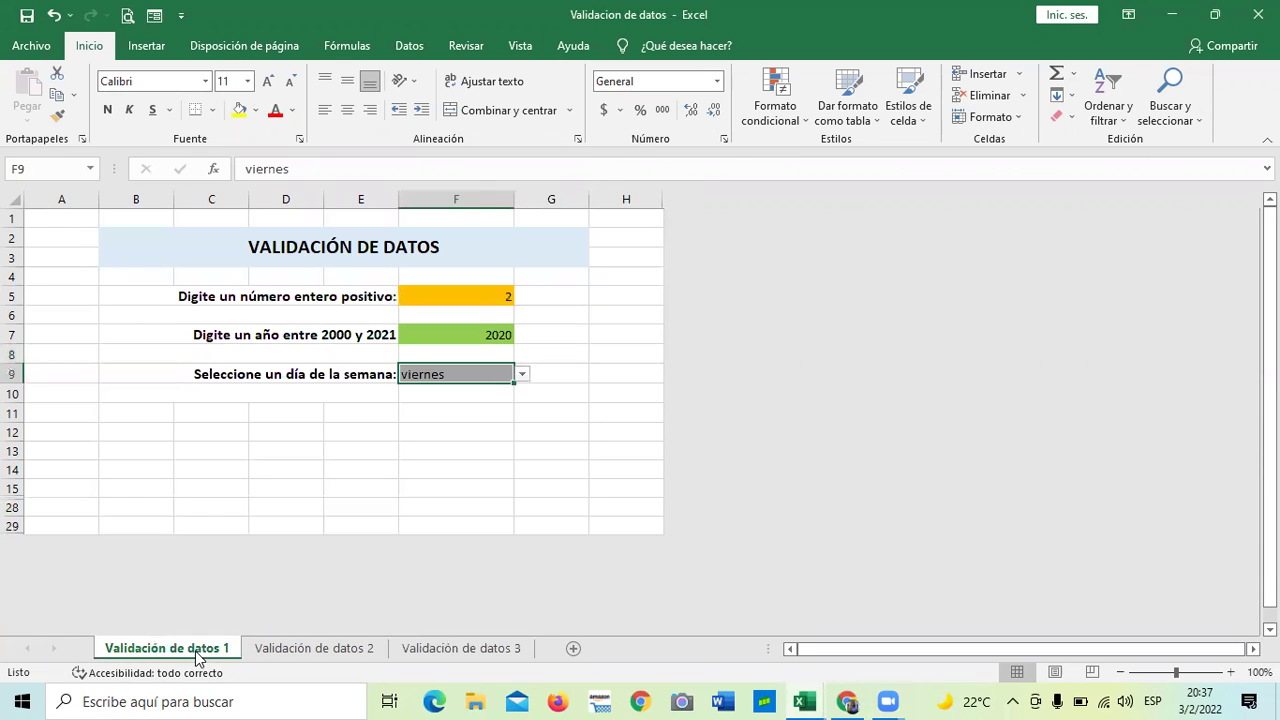
click(420, 492)
click(462, 297)
click(449, 336)
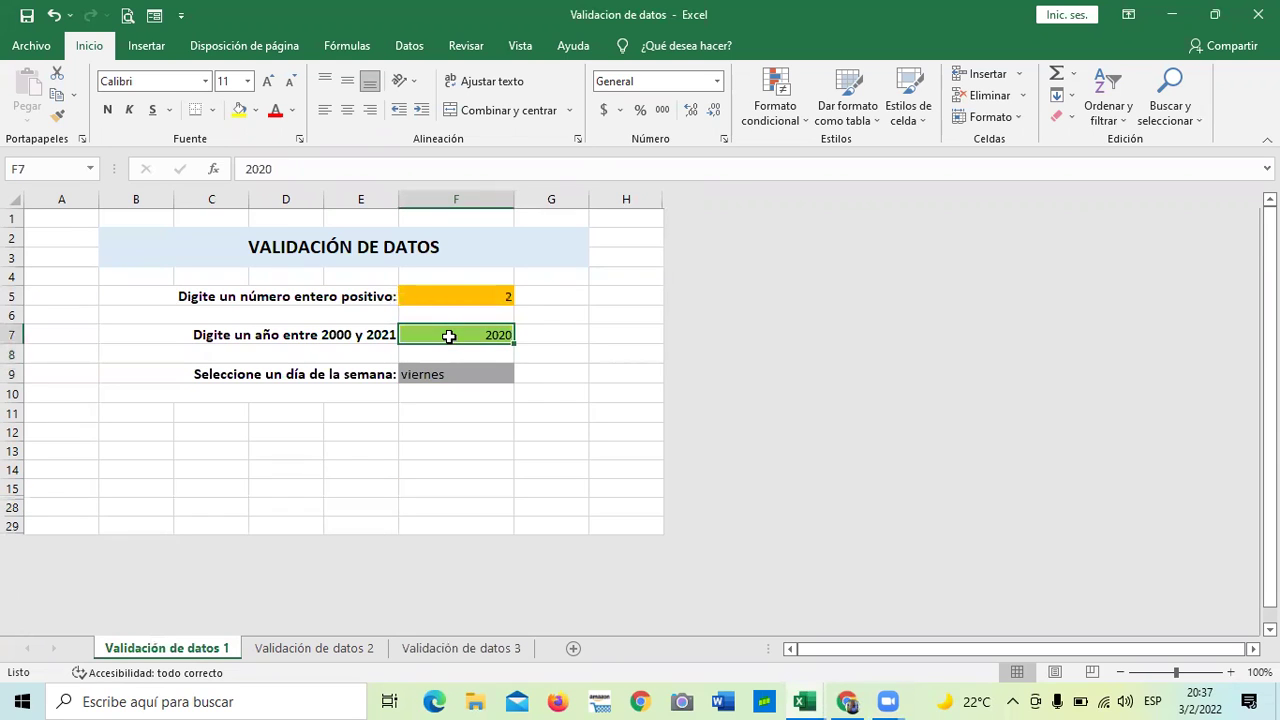
click(434, 372)
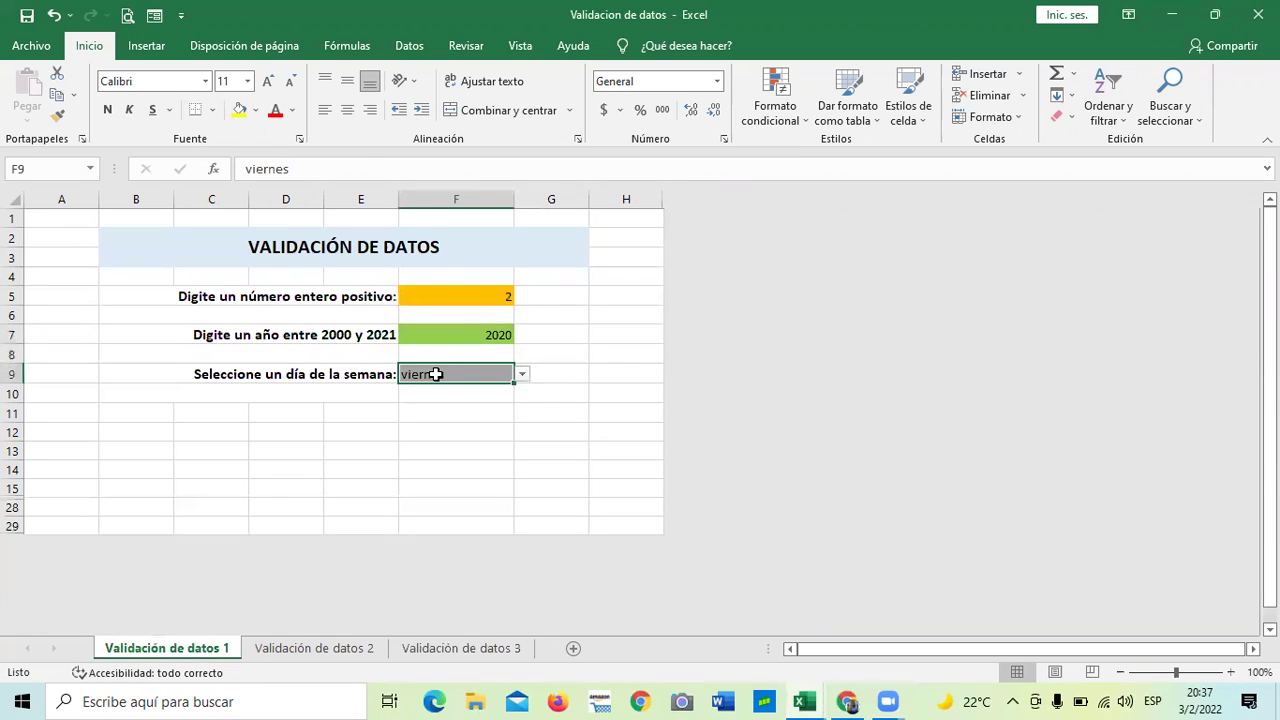
click(522, 374)
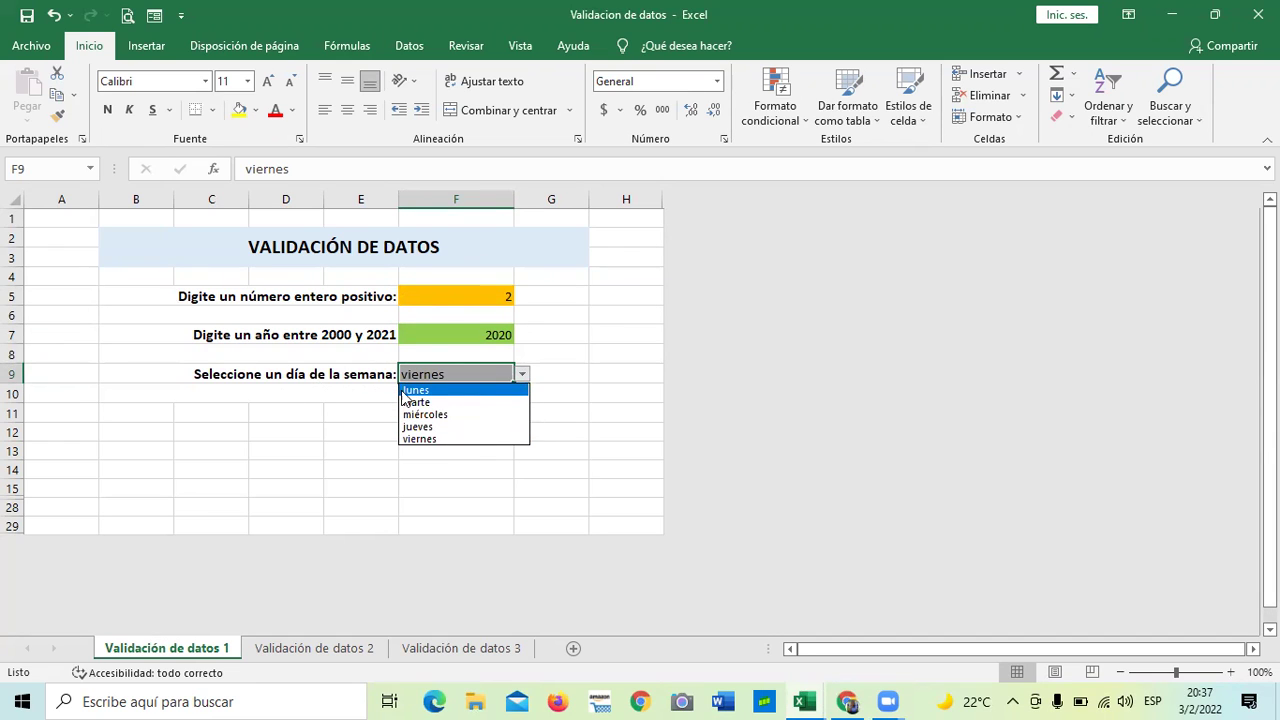
key(Escape)
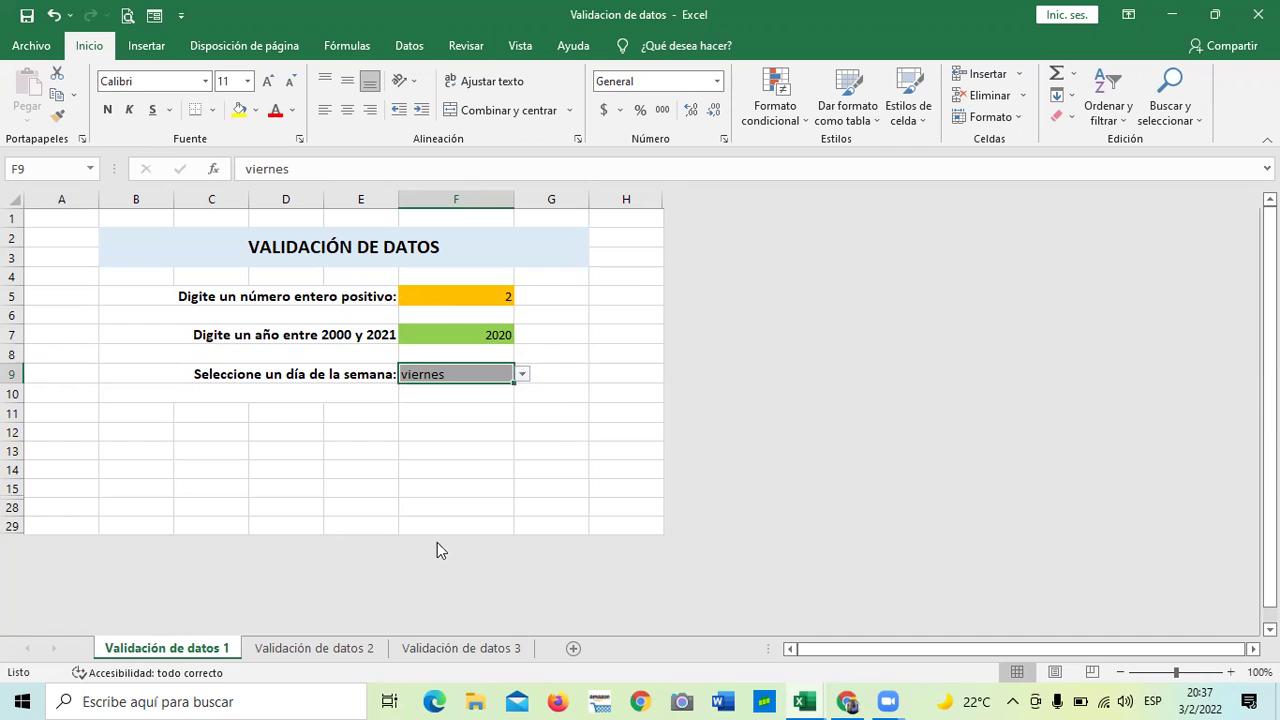
Look over the employee salary table on the Validación de datos 2 sheet and view the input message of salary cell C8.
click(343, 650)
click(550, 459)
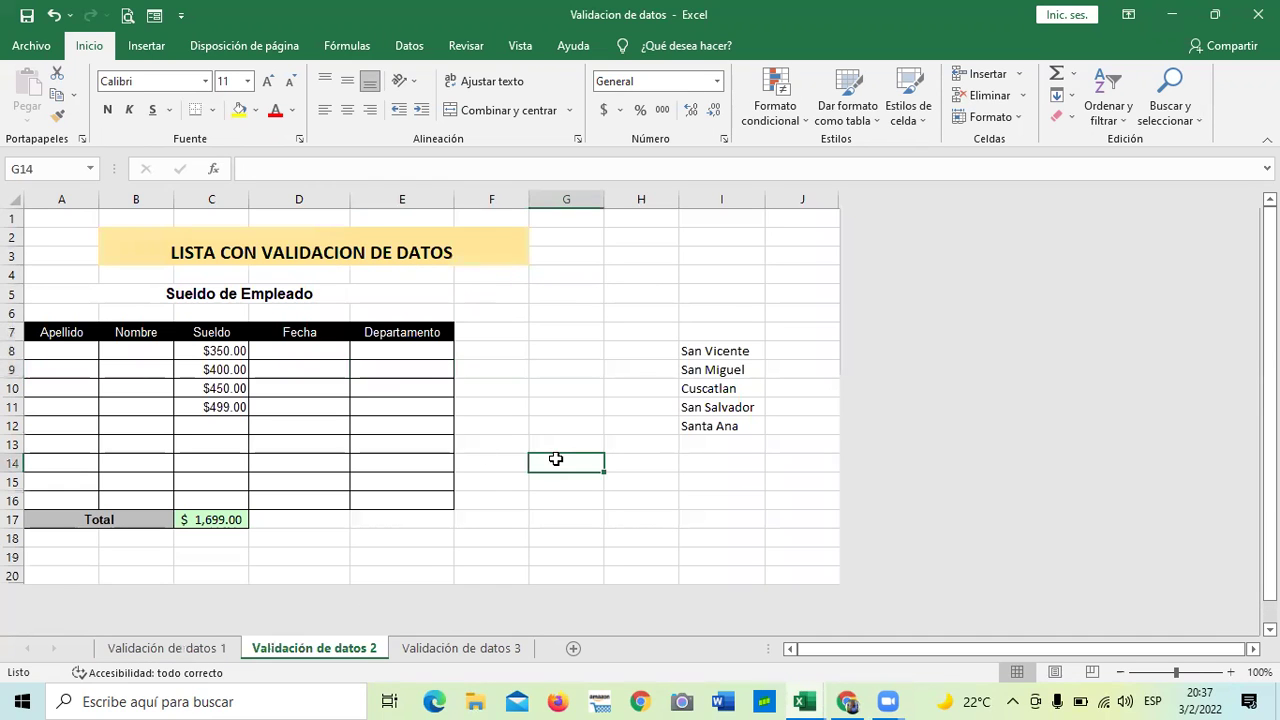
click(540, 348)
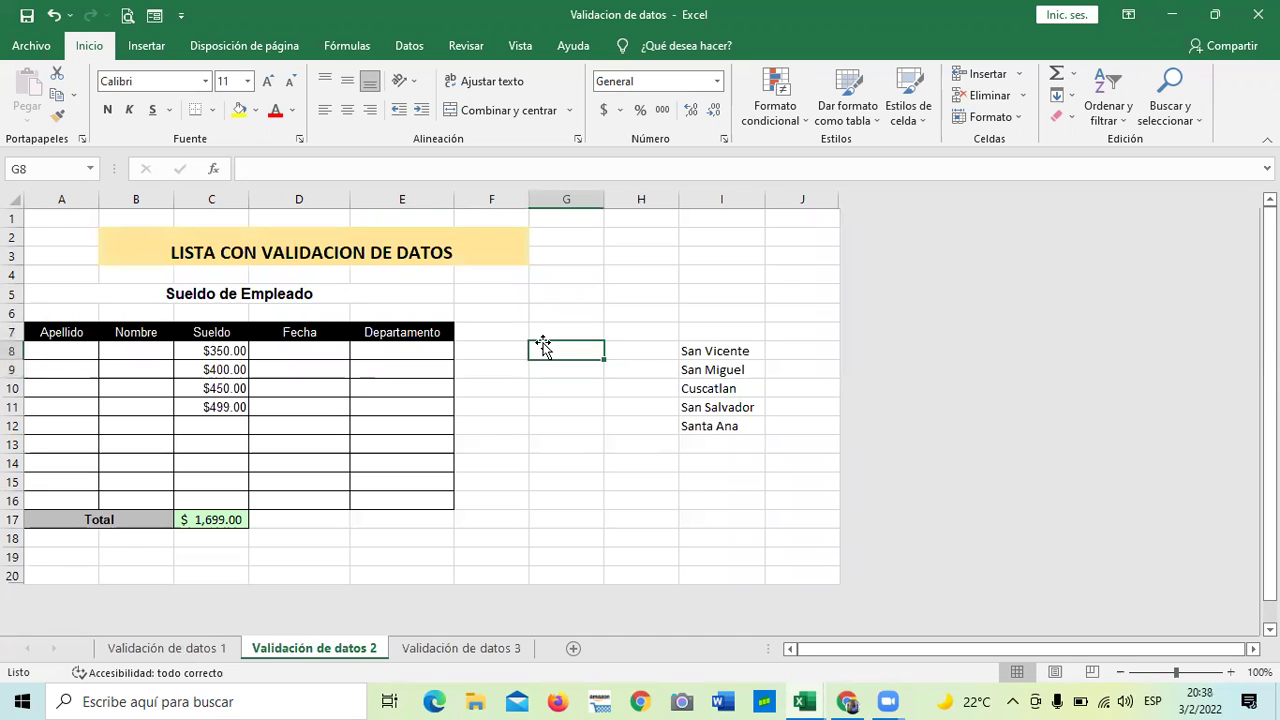
click(226, 348)
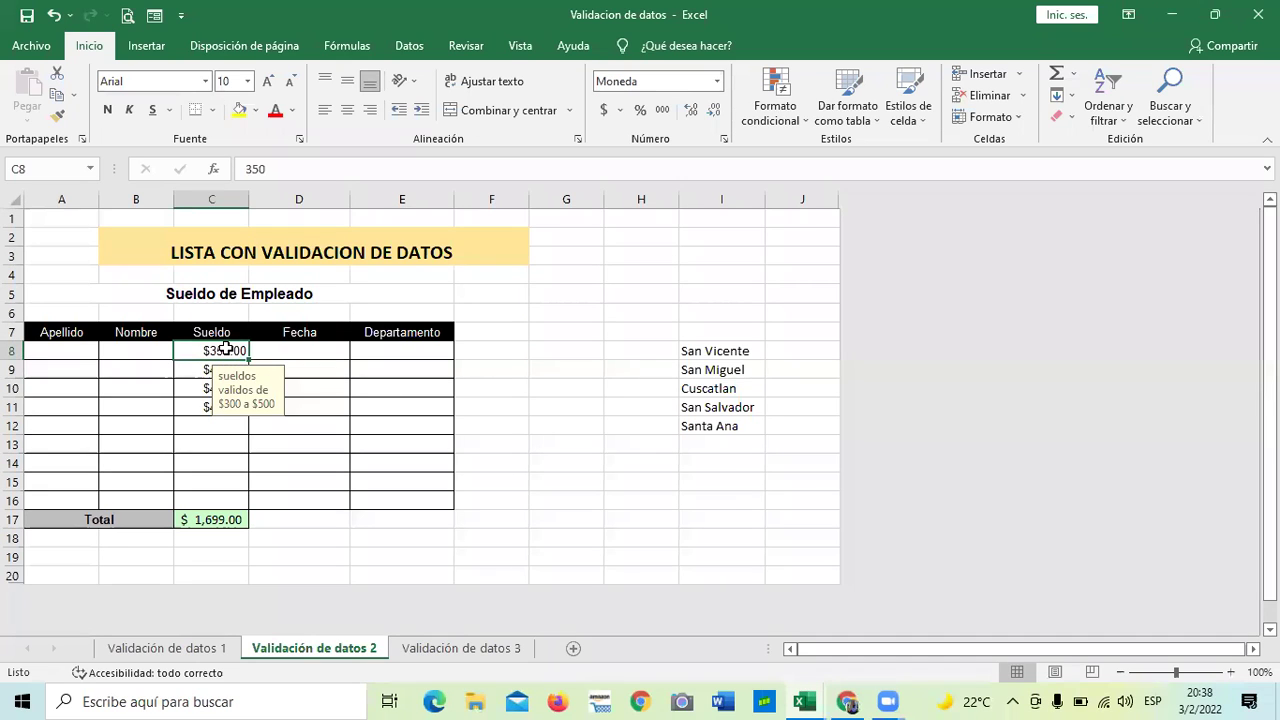
Try to enter 250 in salary cell C12, choose to retry, and cancel the entry.
click(203, 421)
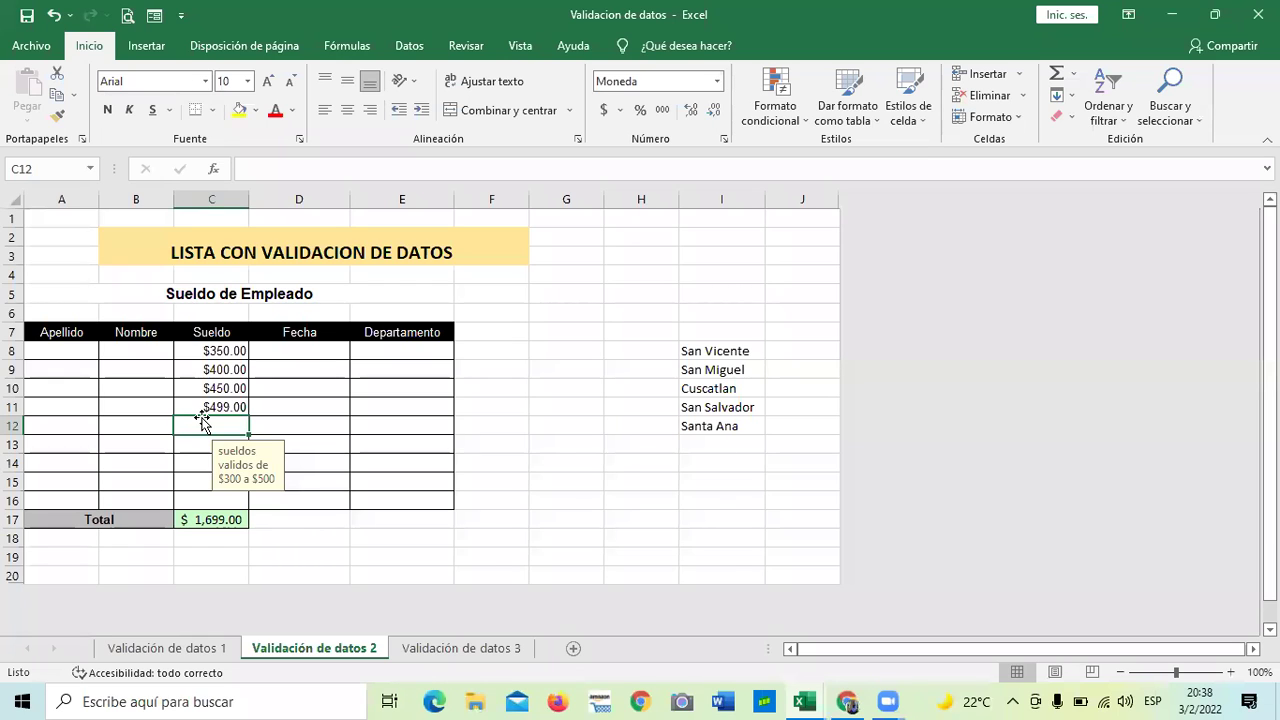
text(250)
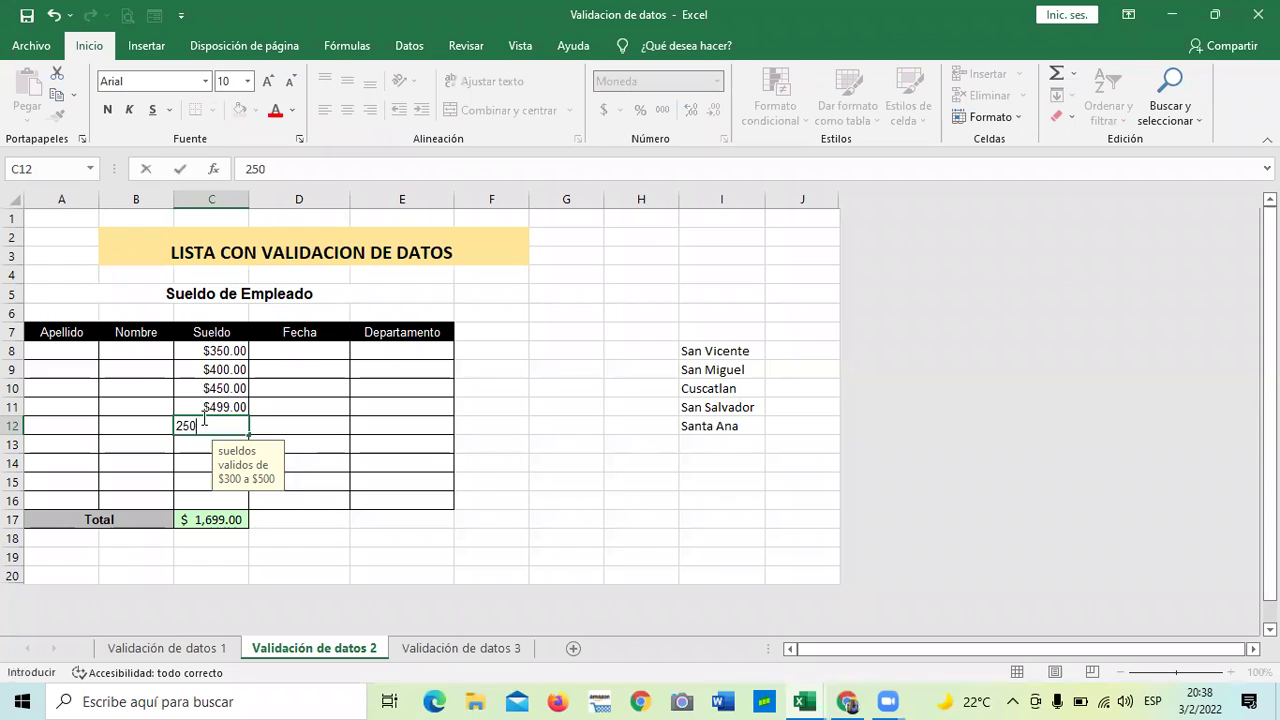
key(Return)
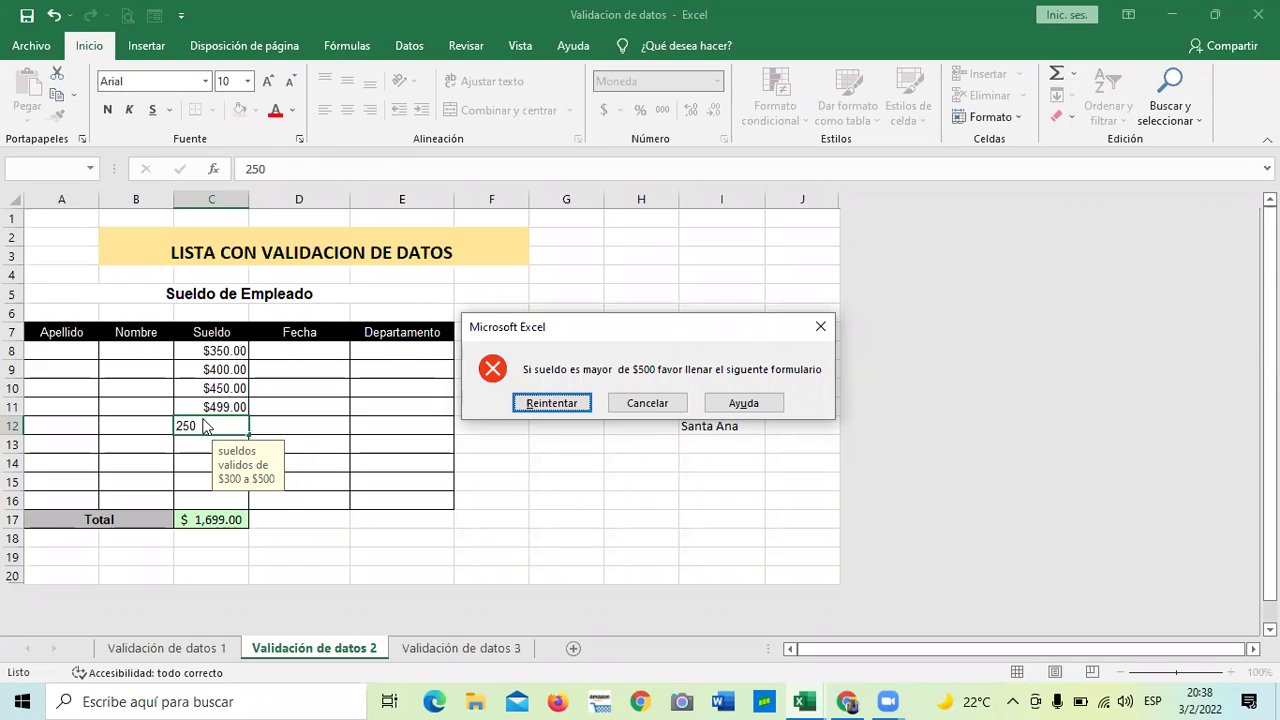
click(553, 403)
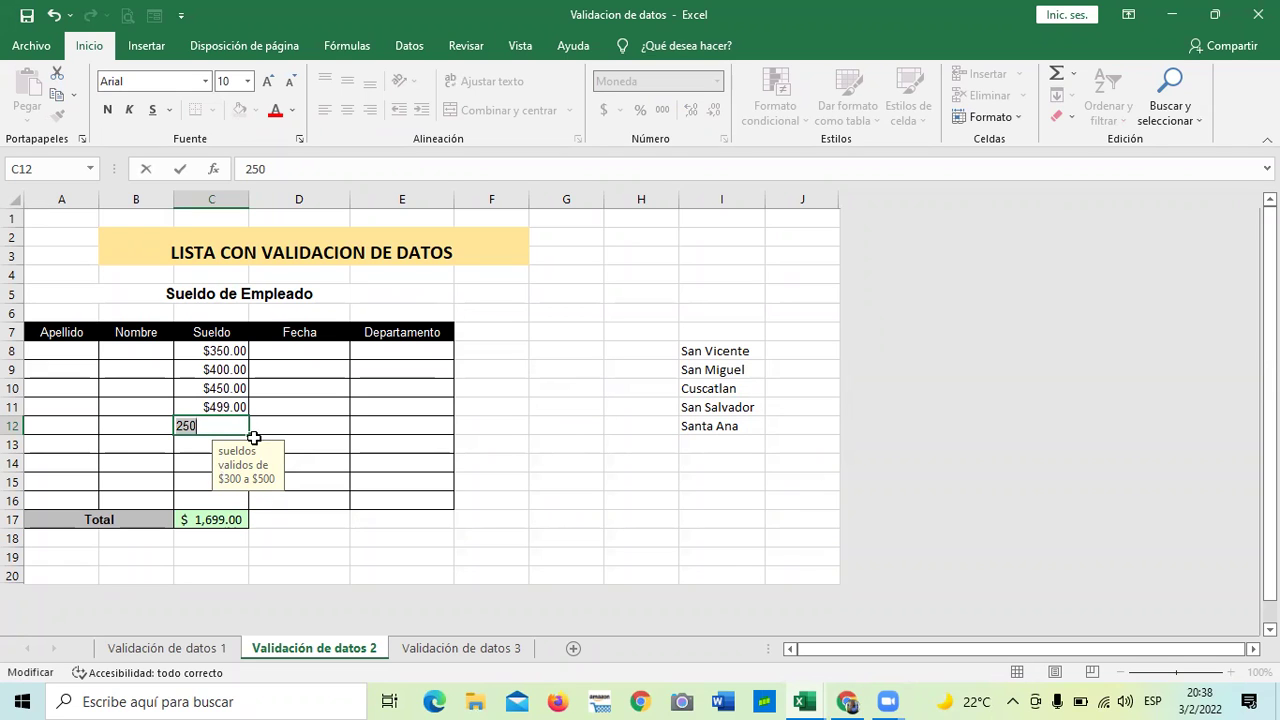
click(193, 453)
click(645, 400)
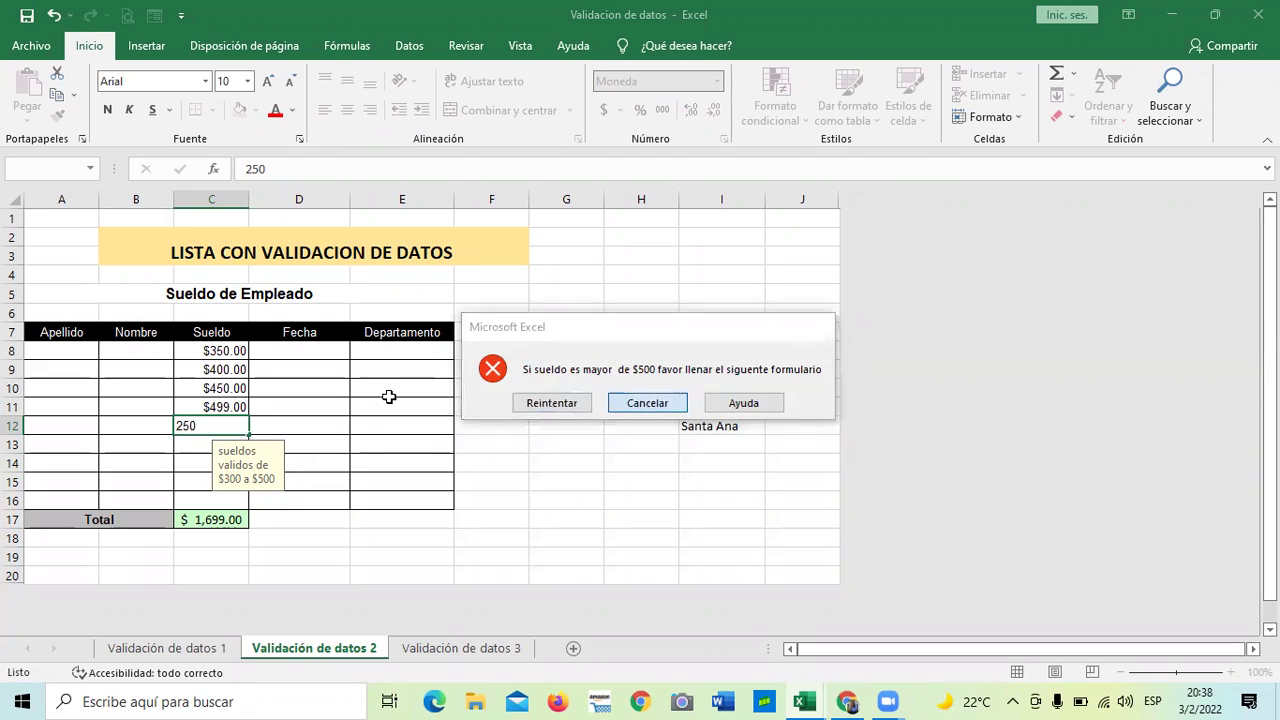
click(186, 480)
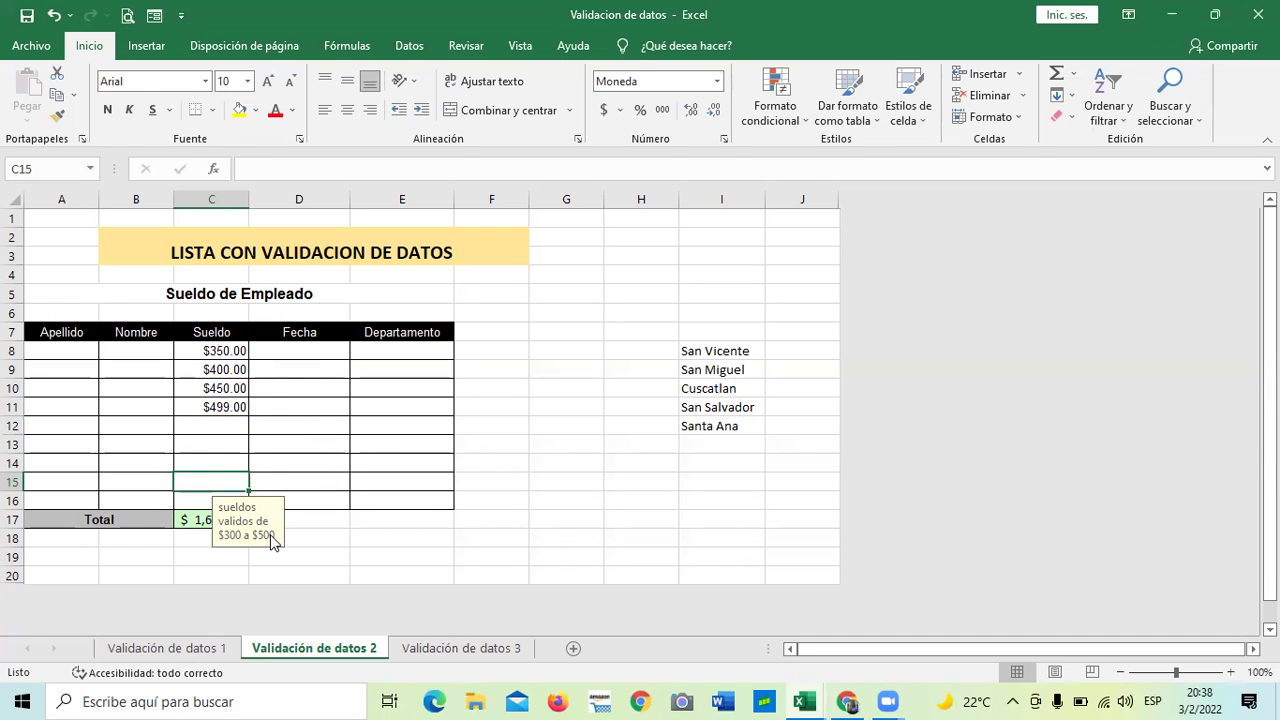
click(214, 428)
Clear all data validation settings from the Sueldo cells C8:C16.
drag(220, 345, 217, 494)
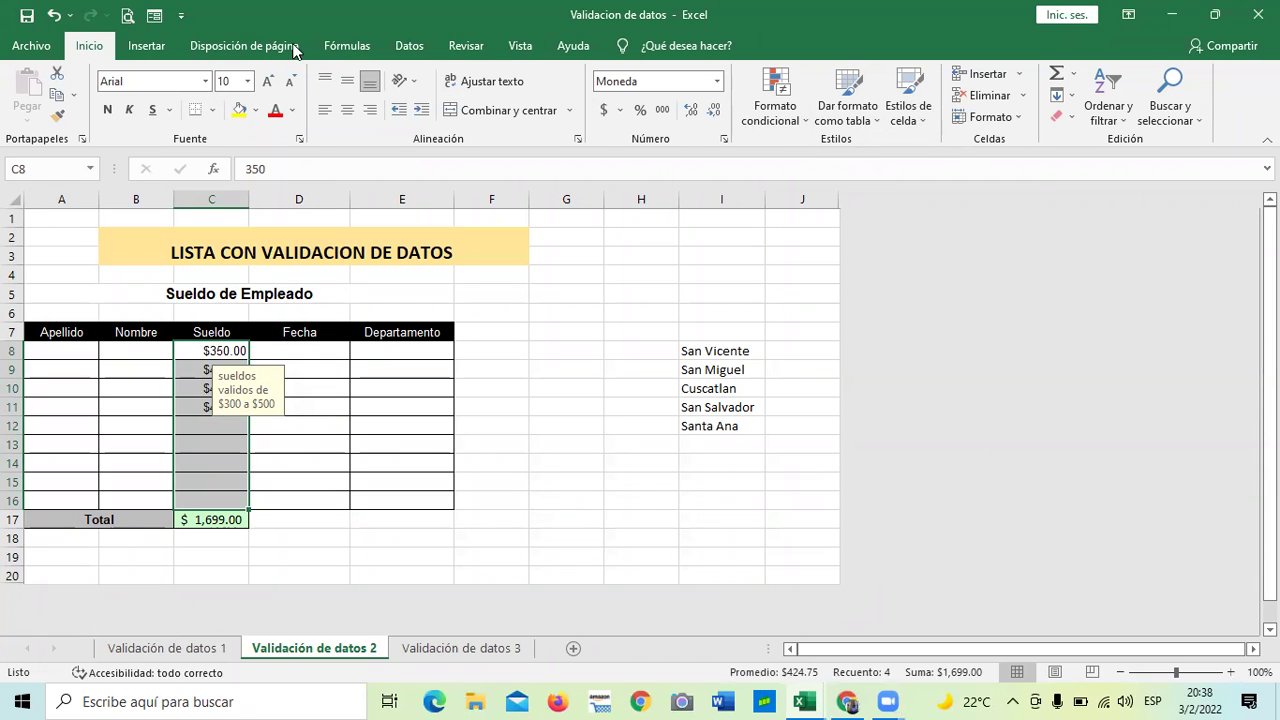
click(410, 46)
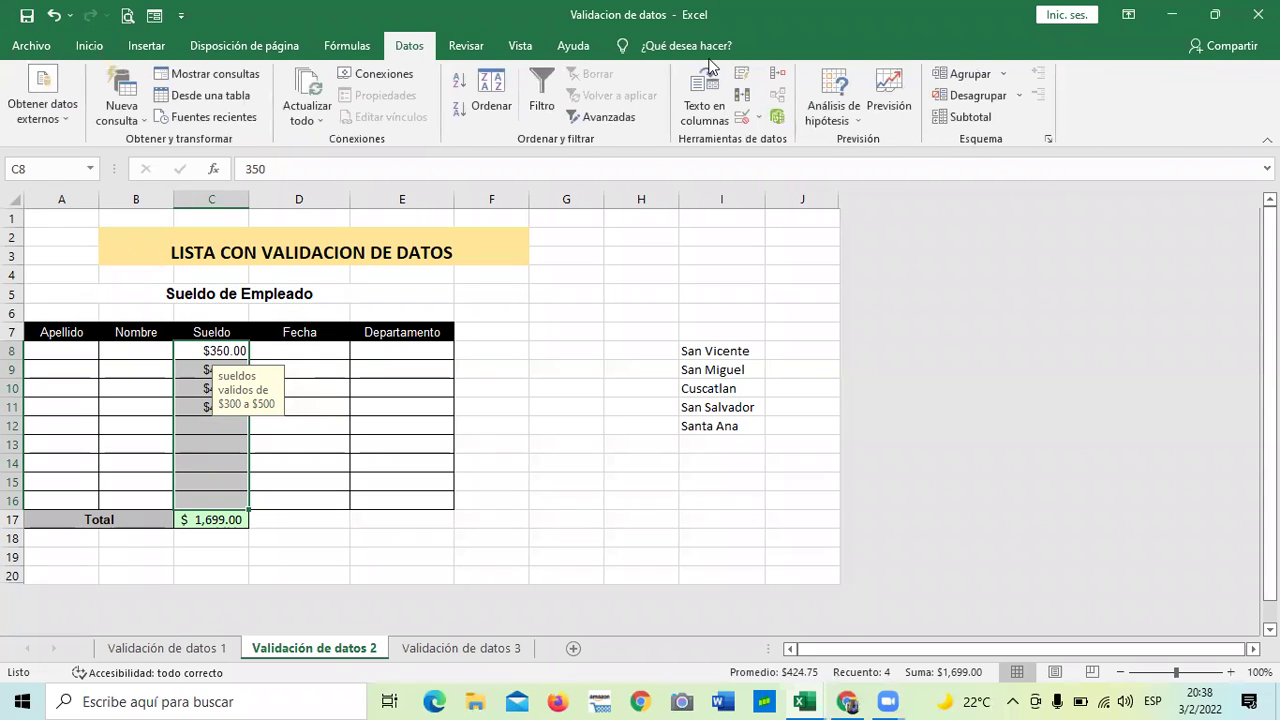
click(744, 117)
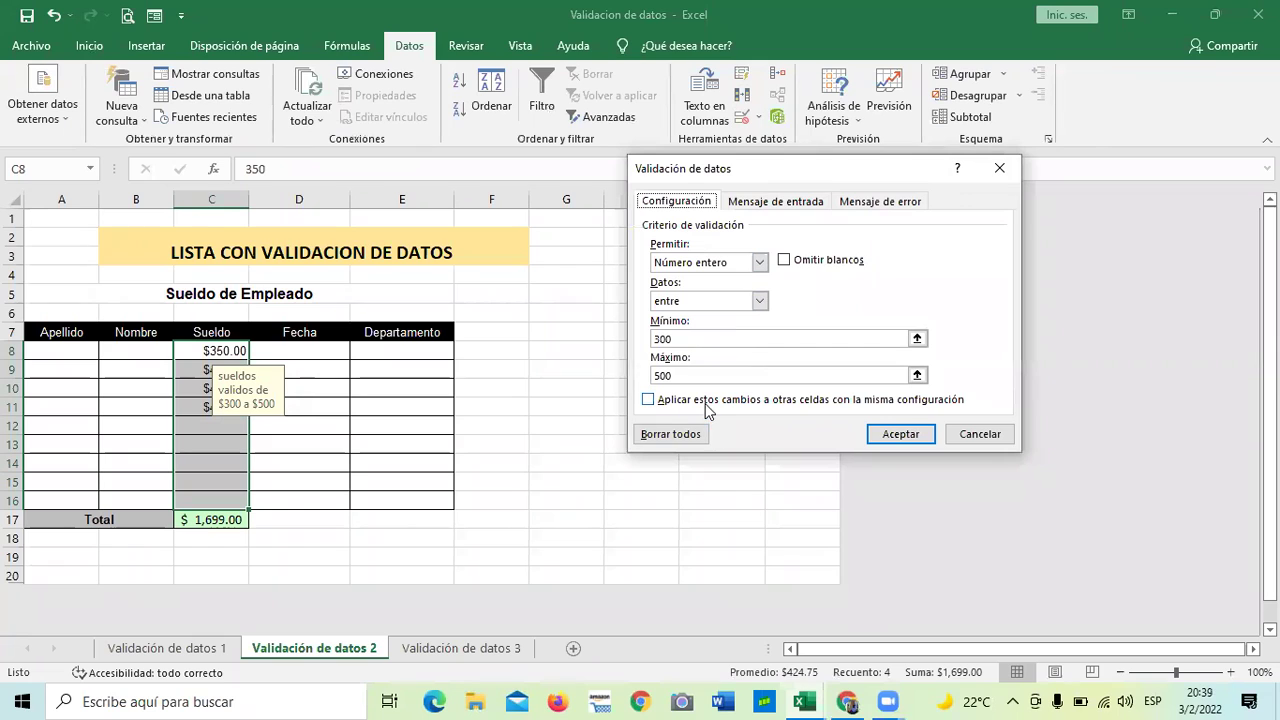
click(681, 437)
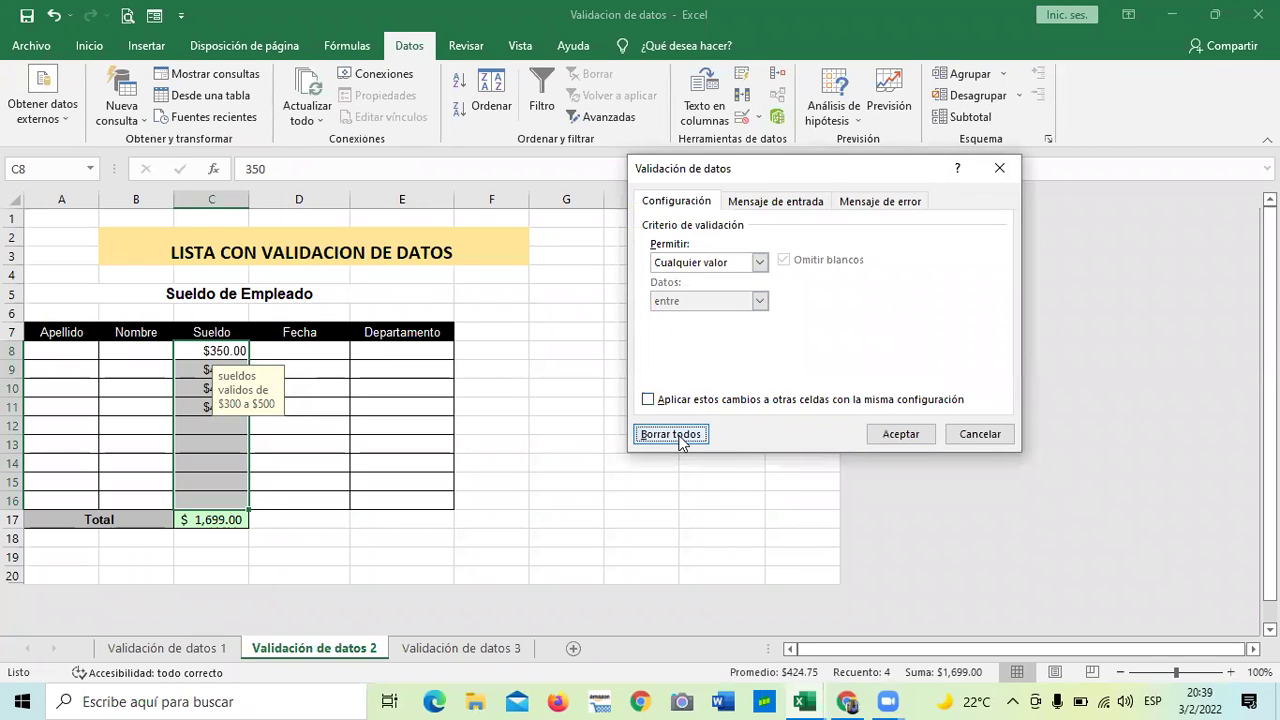
click(914, 436)
click(729, 483)
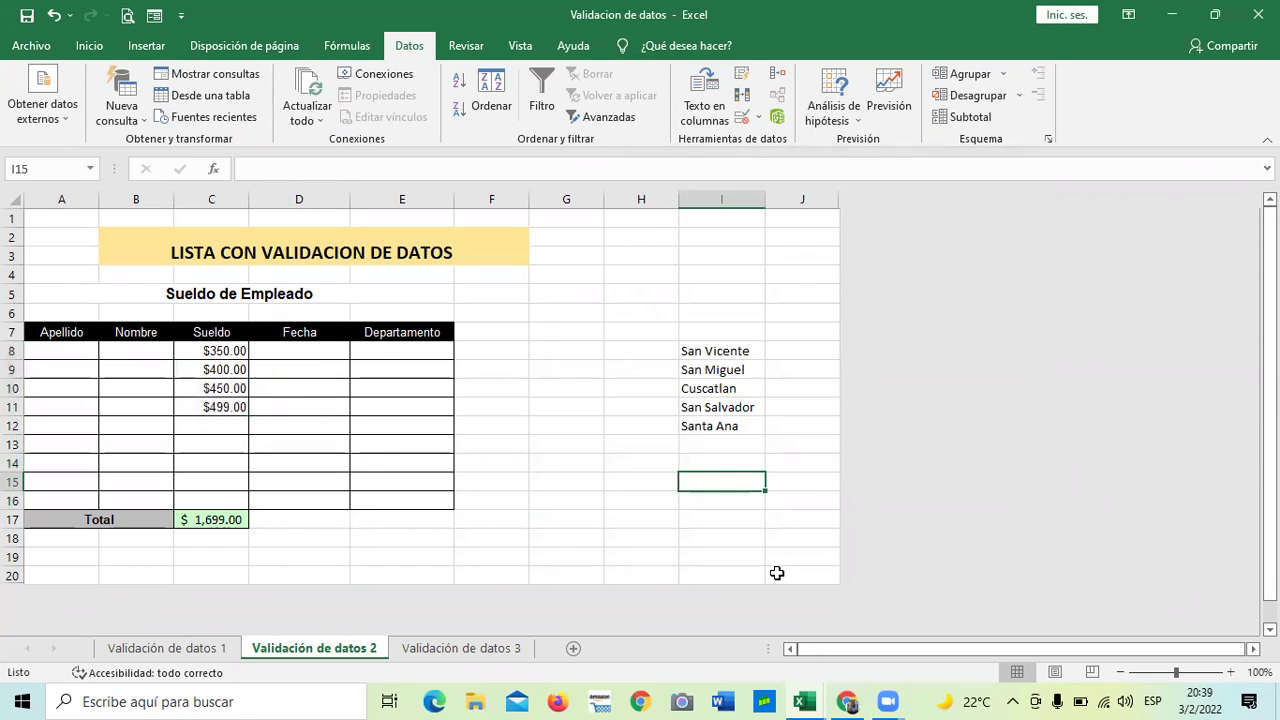
Define a validation rule for Sueldo cells C8:C16 that allows whole numbers (Número entero) between 300 and 500.
drag(222, 352, 216, 488)
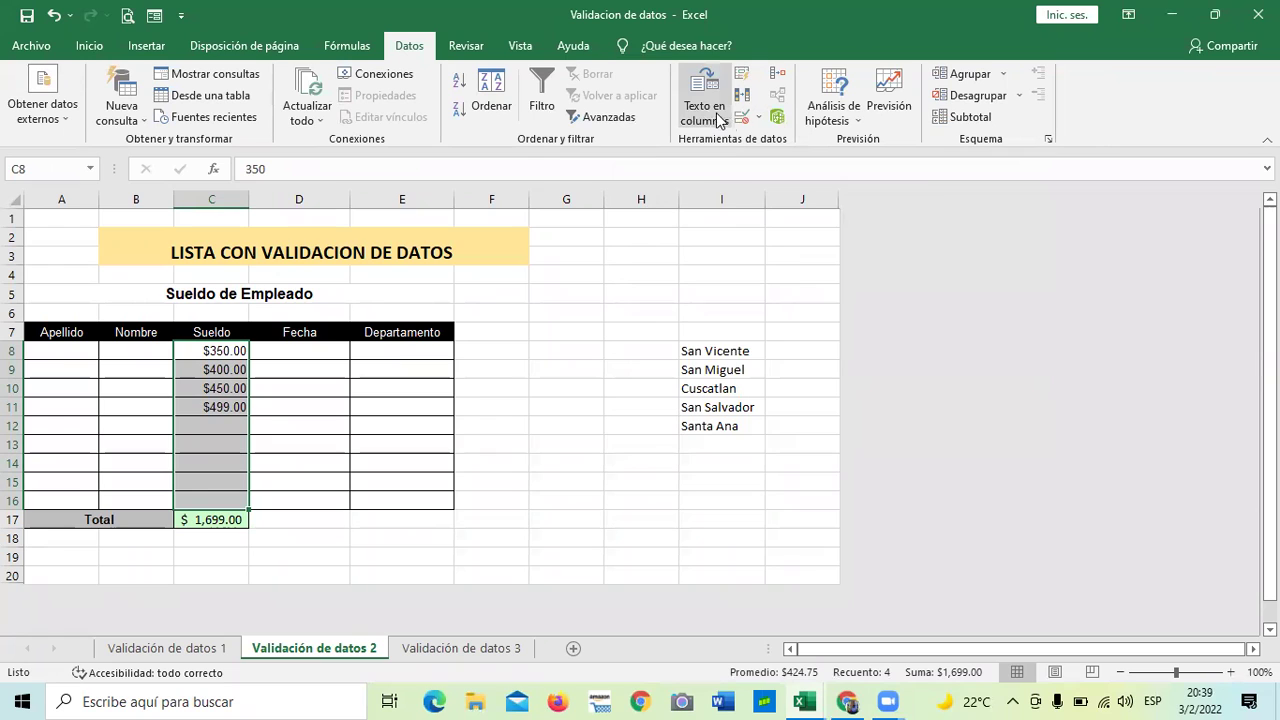
click(741, 117)
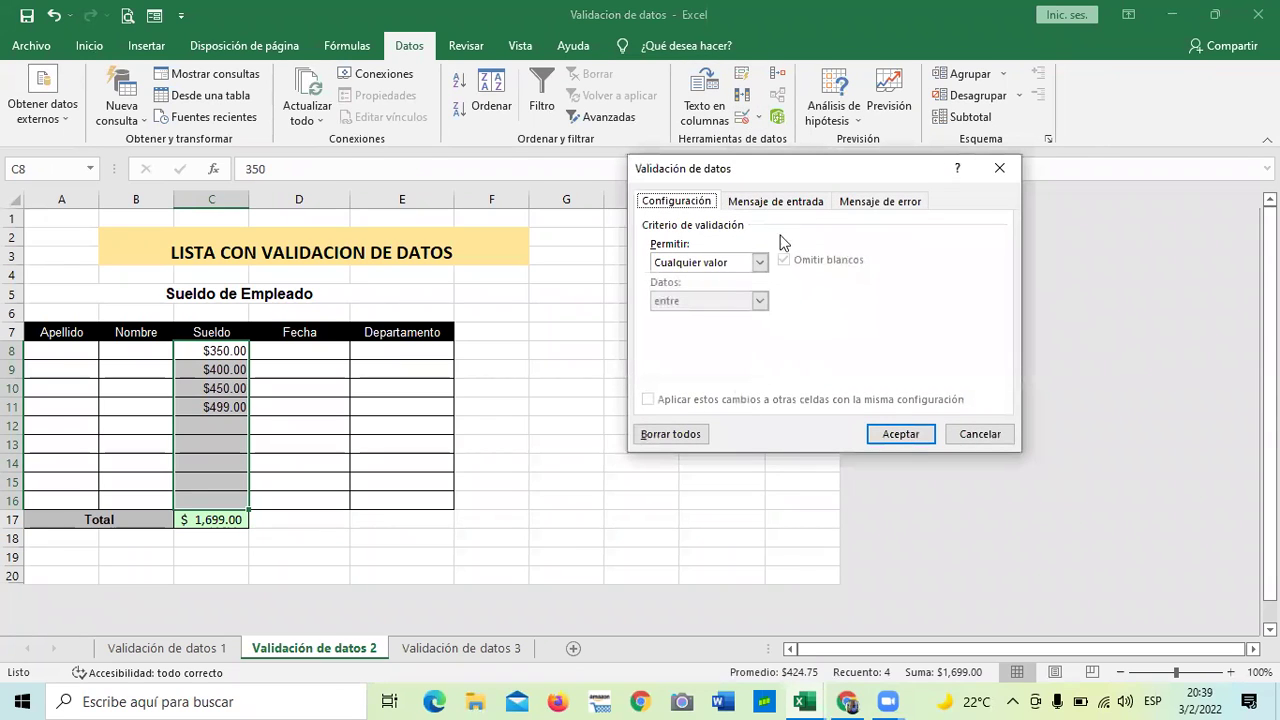
click(759, 262)
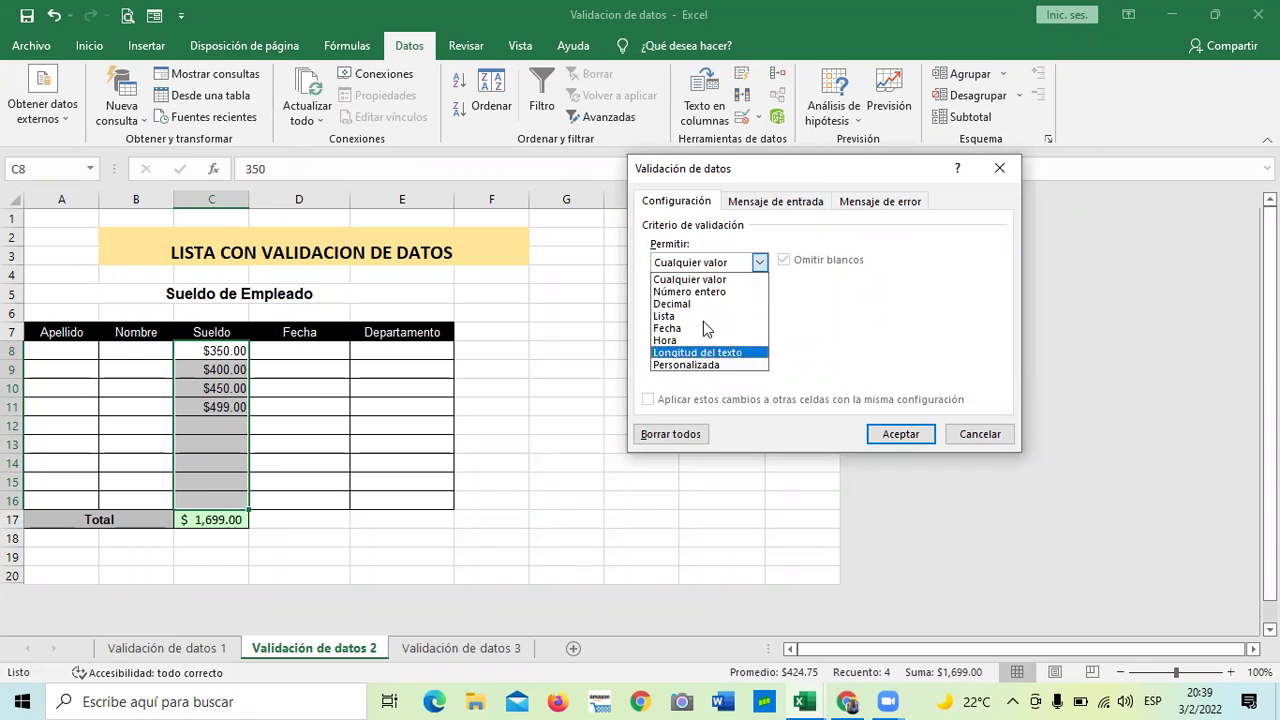
click(726, 291)
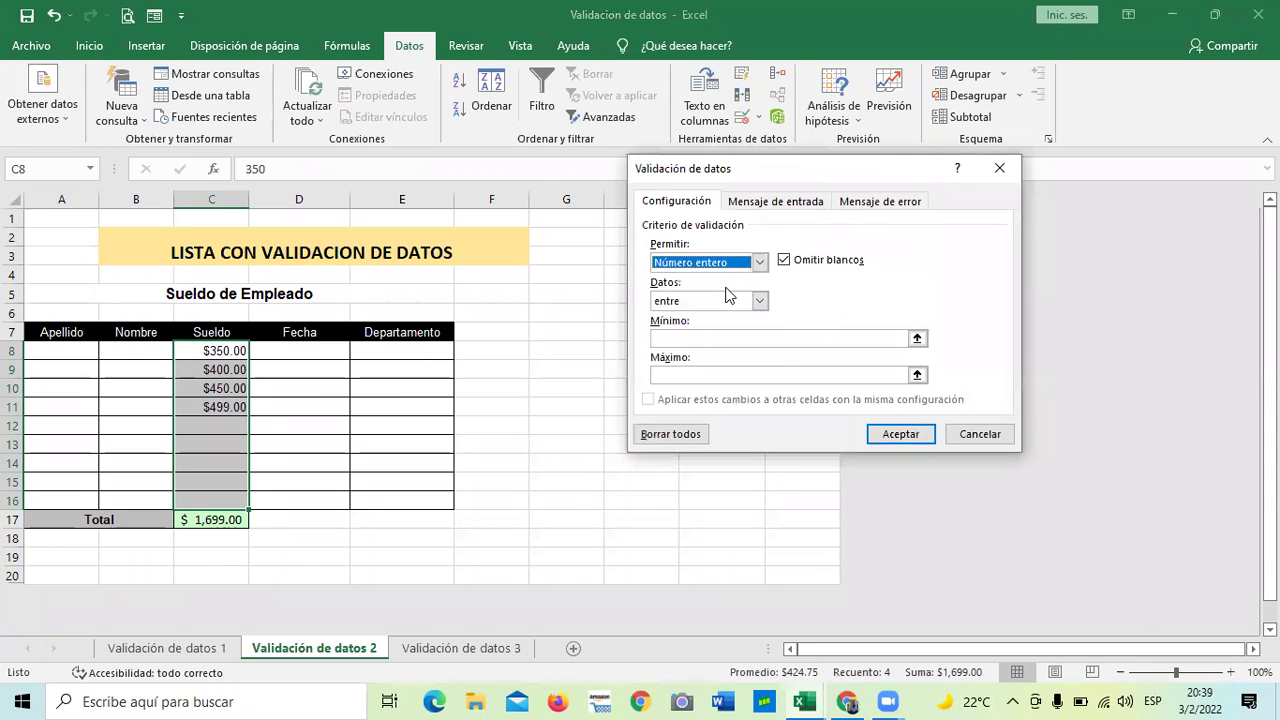
click(726, 337)
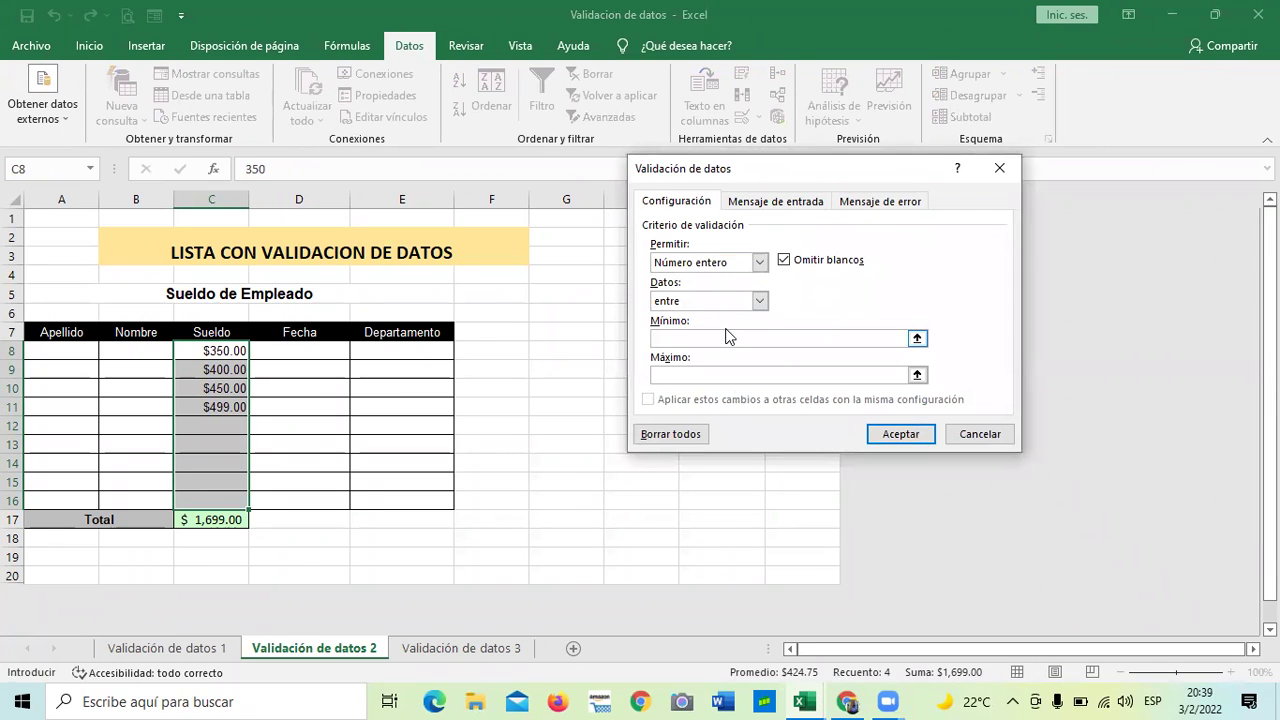
text(300)
click(721, 372)
text(500)
Add the input message "sueldos entre $300 a $500" to the salary validation and apply it.
click(792, 203)
click(694, 346)
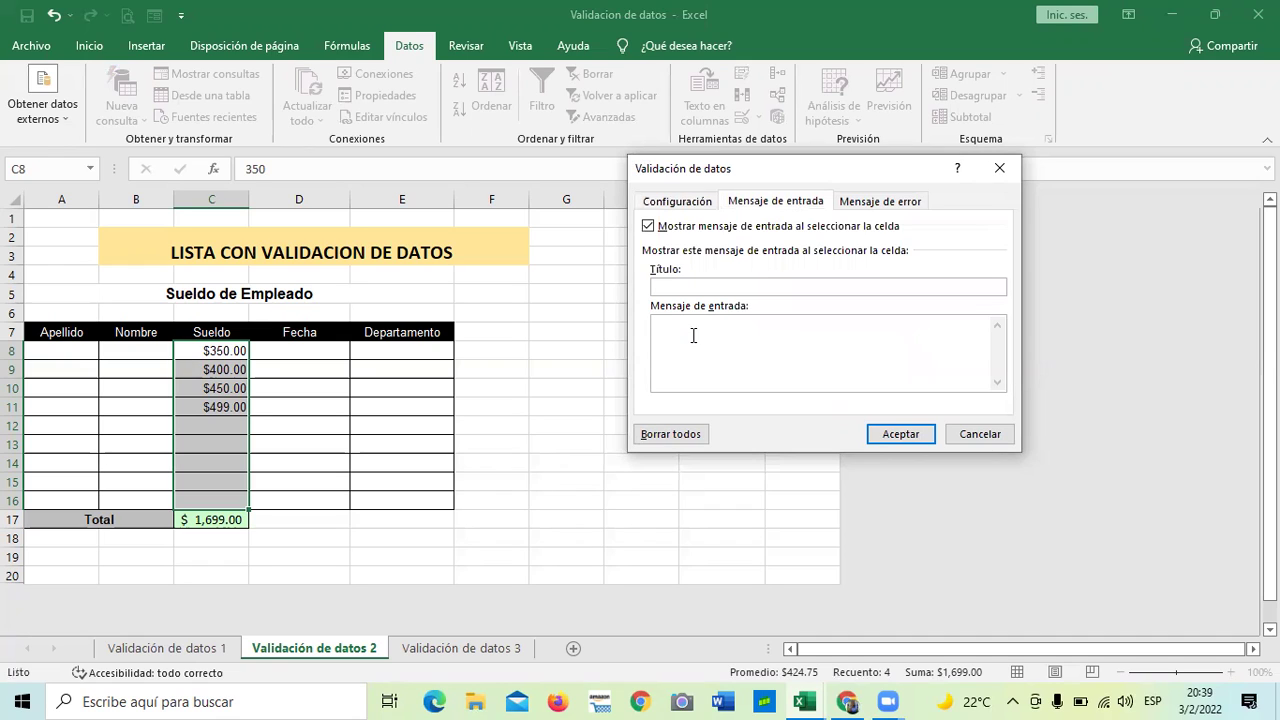
text(sueldos en)
text(tre $300 a $500)
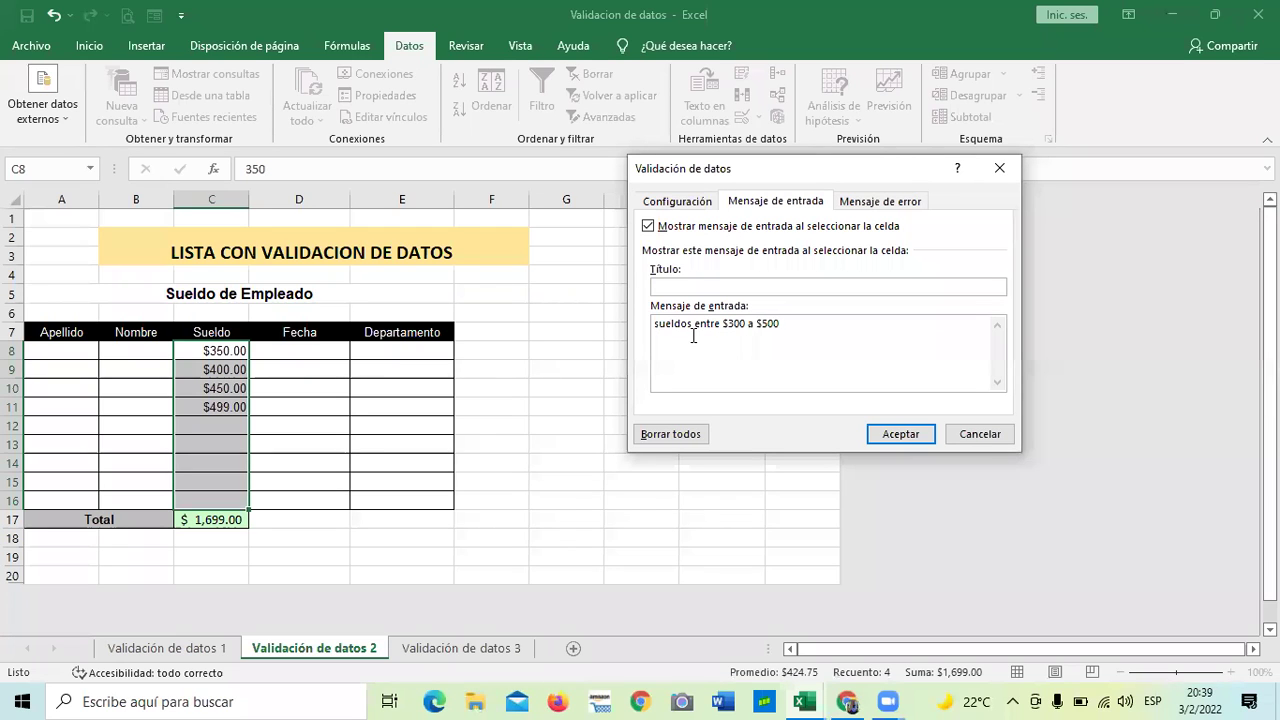
click(888, 433)
click(611, 479)
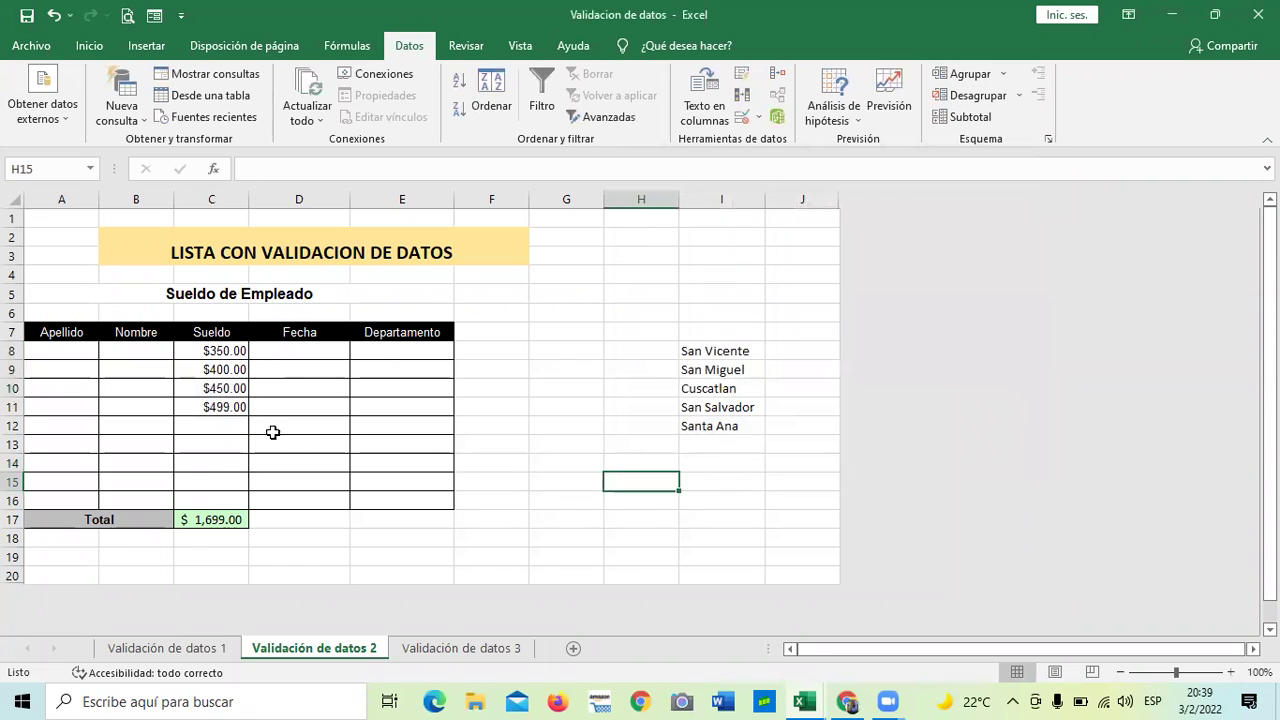
Check the new input message on several cells of the Sueldo column.
click(214, 390)
click(208, 463)
click(203, 484)
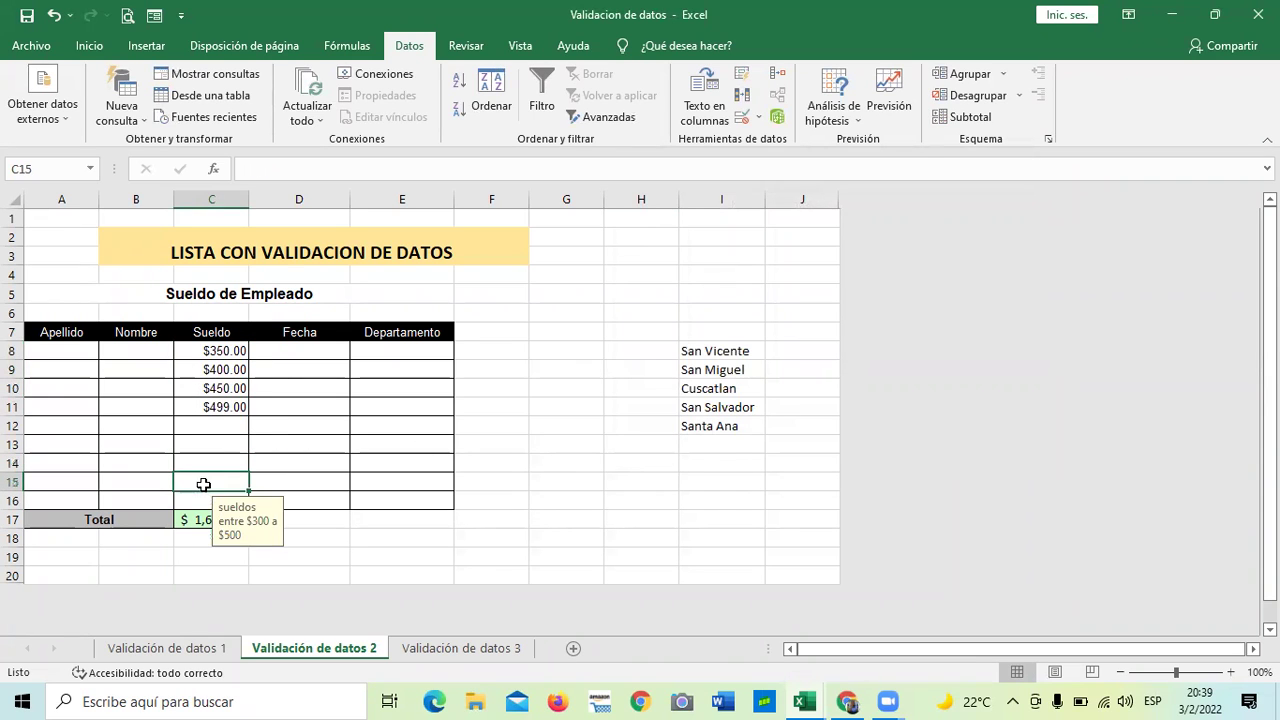
Check the input messages on cells of the Sueldo and Fecha columns.
drag(232, 350, 234, 489)
click(296, 460)
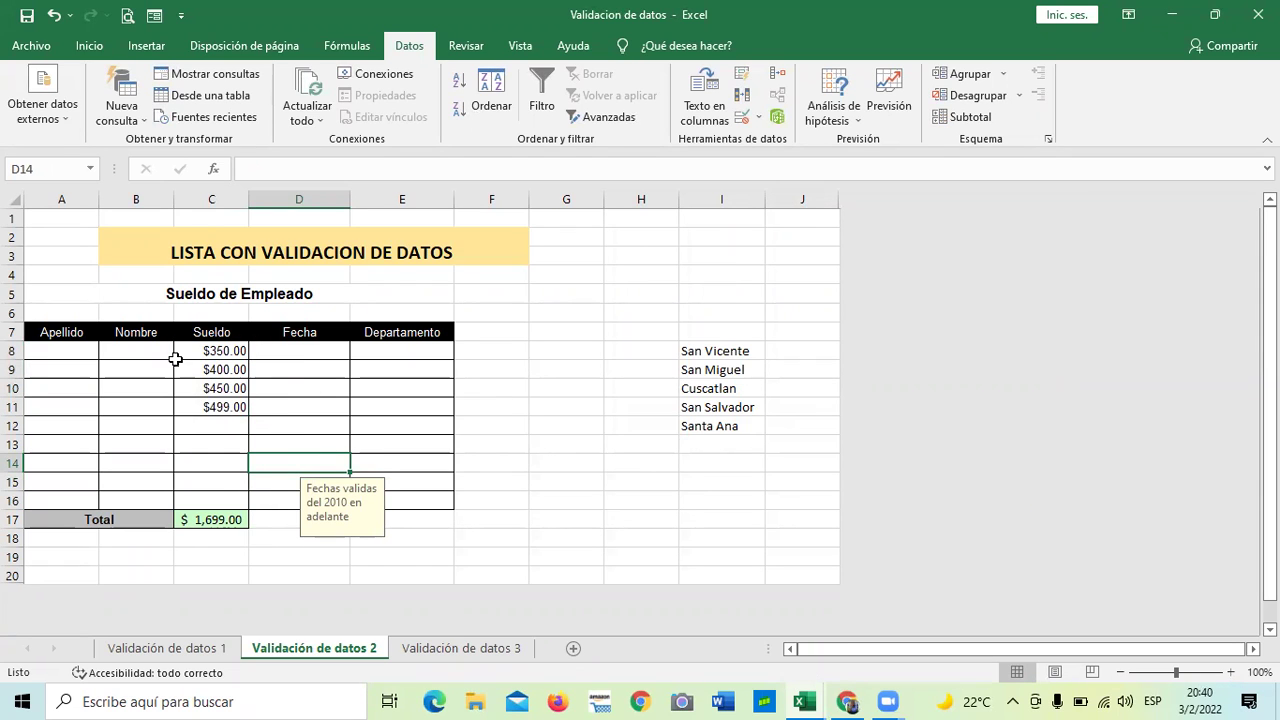
click(215, 424)
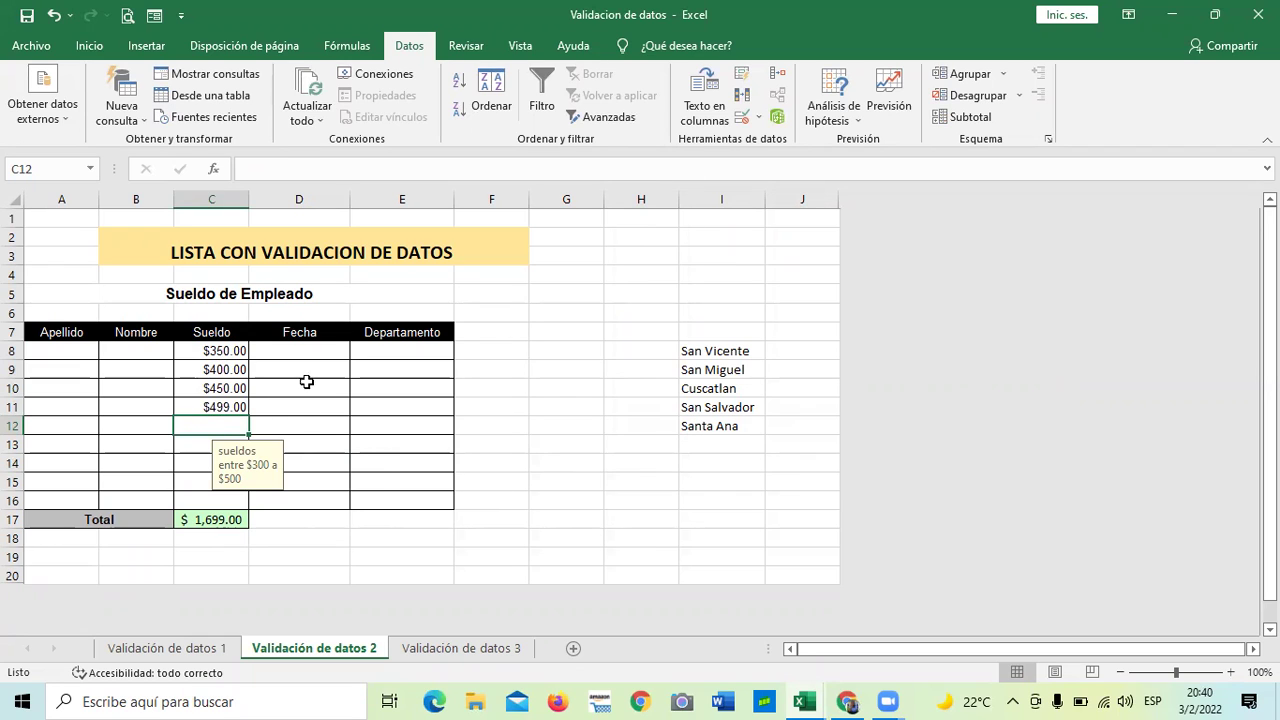
click(280, 424)
Add the error message "si el sueldo es superior a $500, favor llenar el siguiente formulario" to the validation of Sueldo cells C8:C16.
drag(212, 350, 224, 501)
click(741, 118)
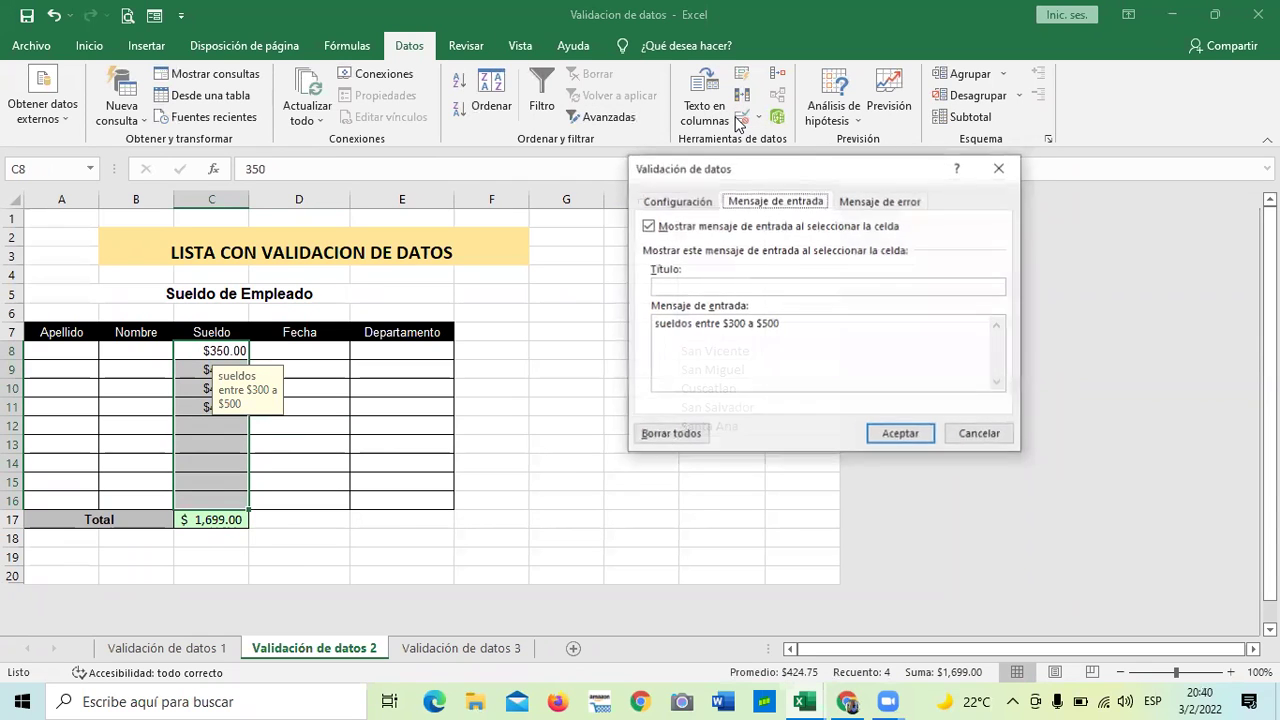
click(880, 202)
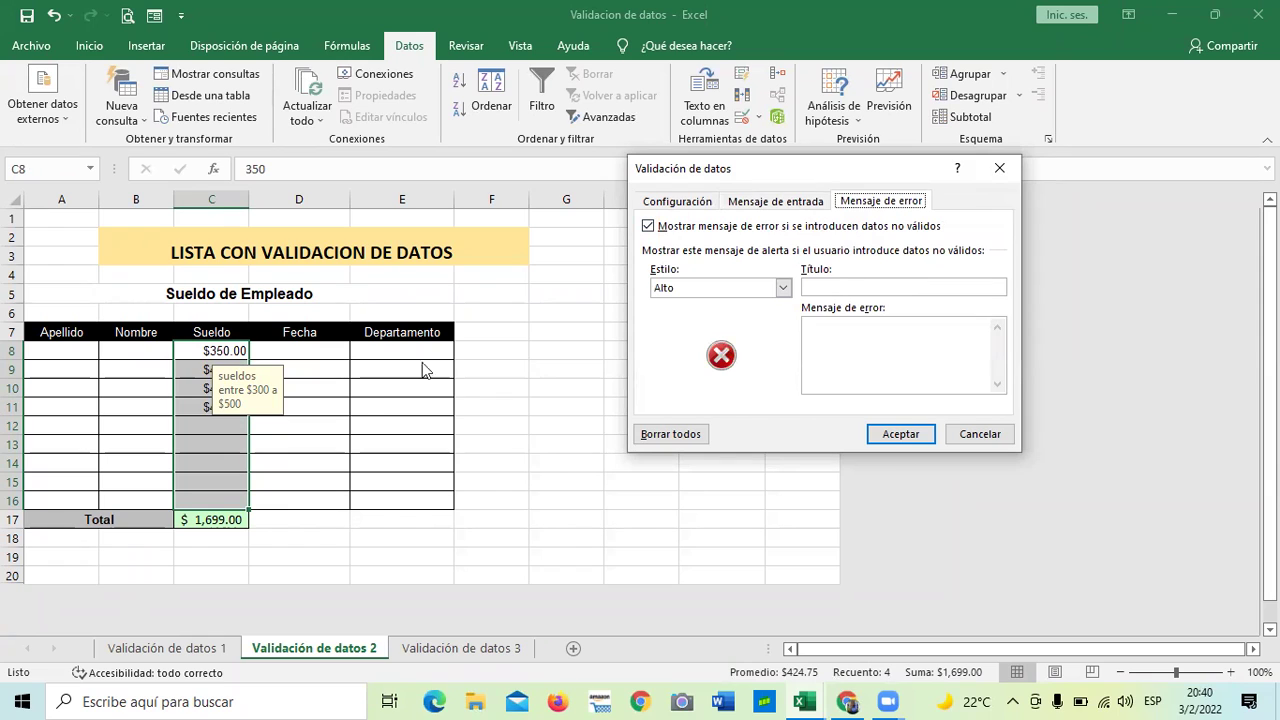
click(899, 340)
text(i el s)
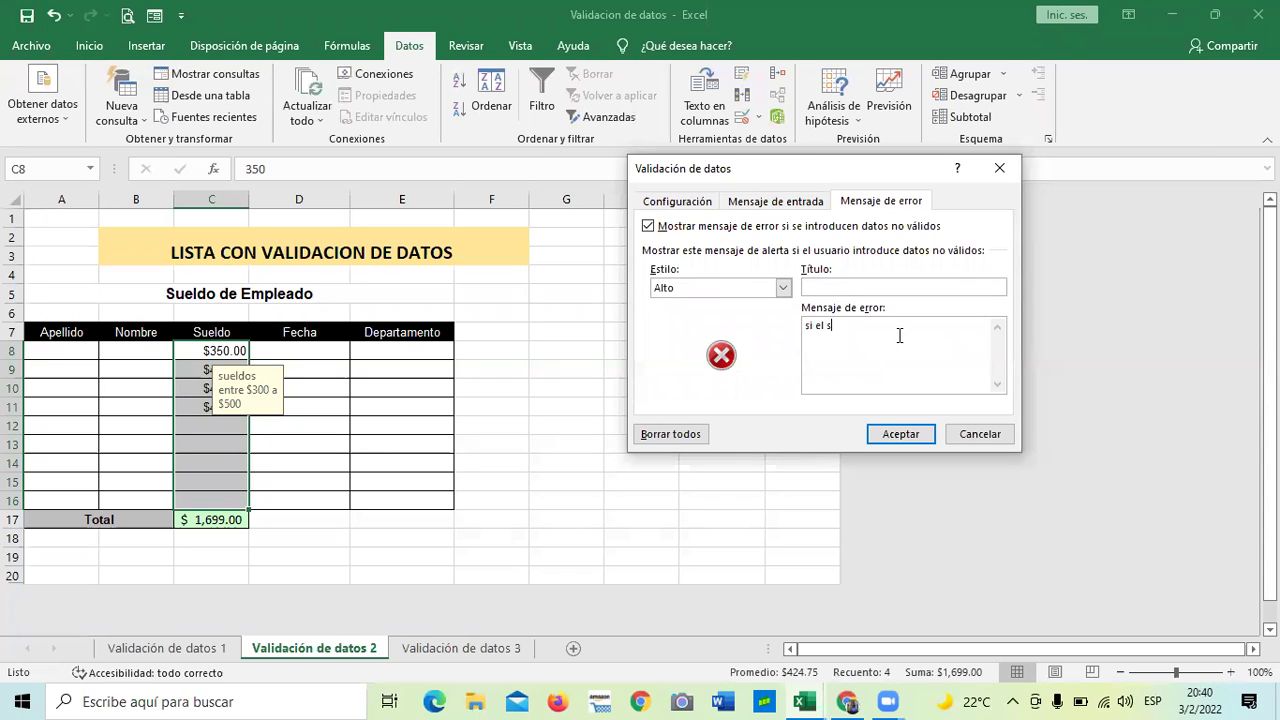
text(ueldo es superior a $500)
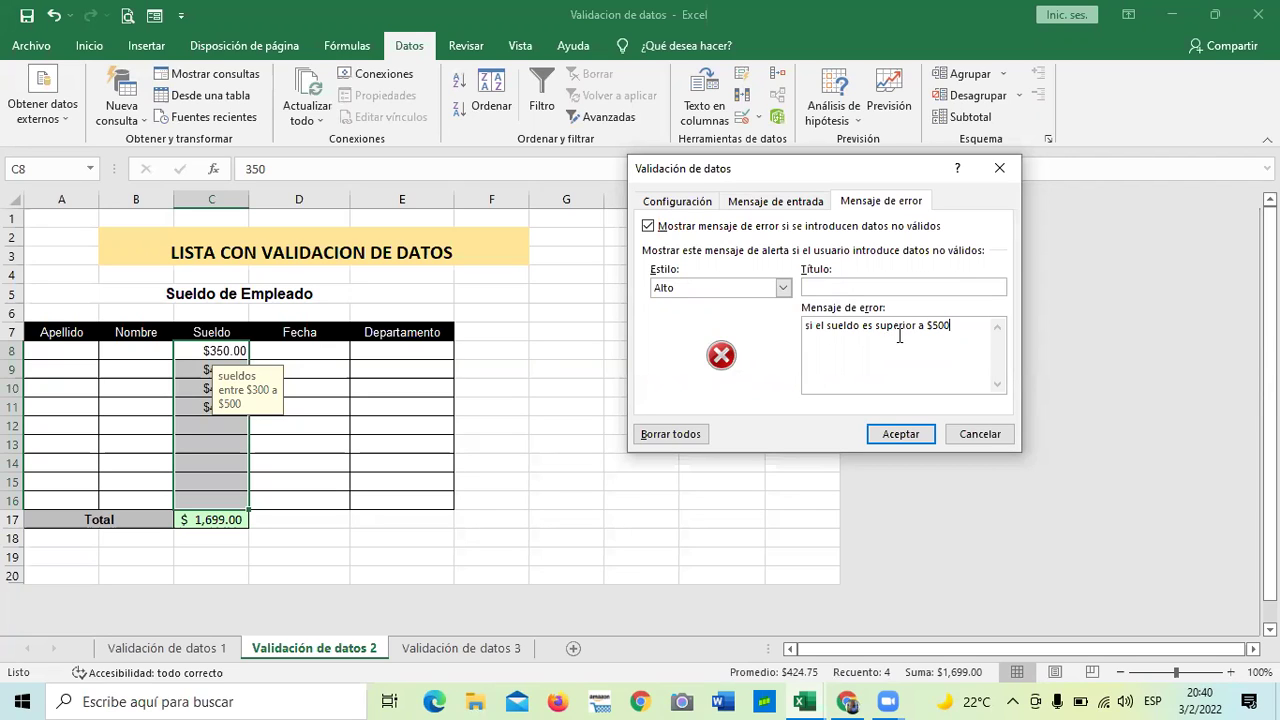
text(, favor el)
key(BackSpace)
key(BackSpace)
text(lenar el siguiente)
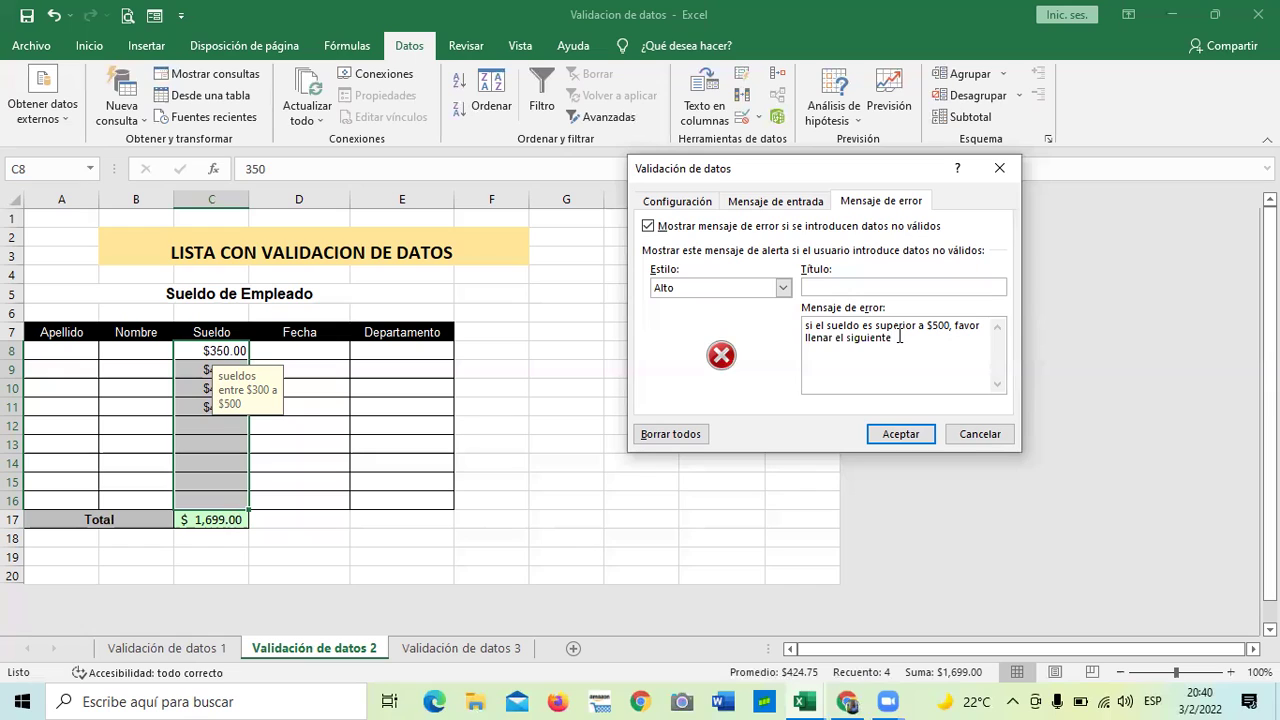
text( formulario)
click(884, 434)
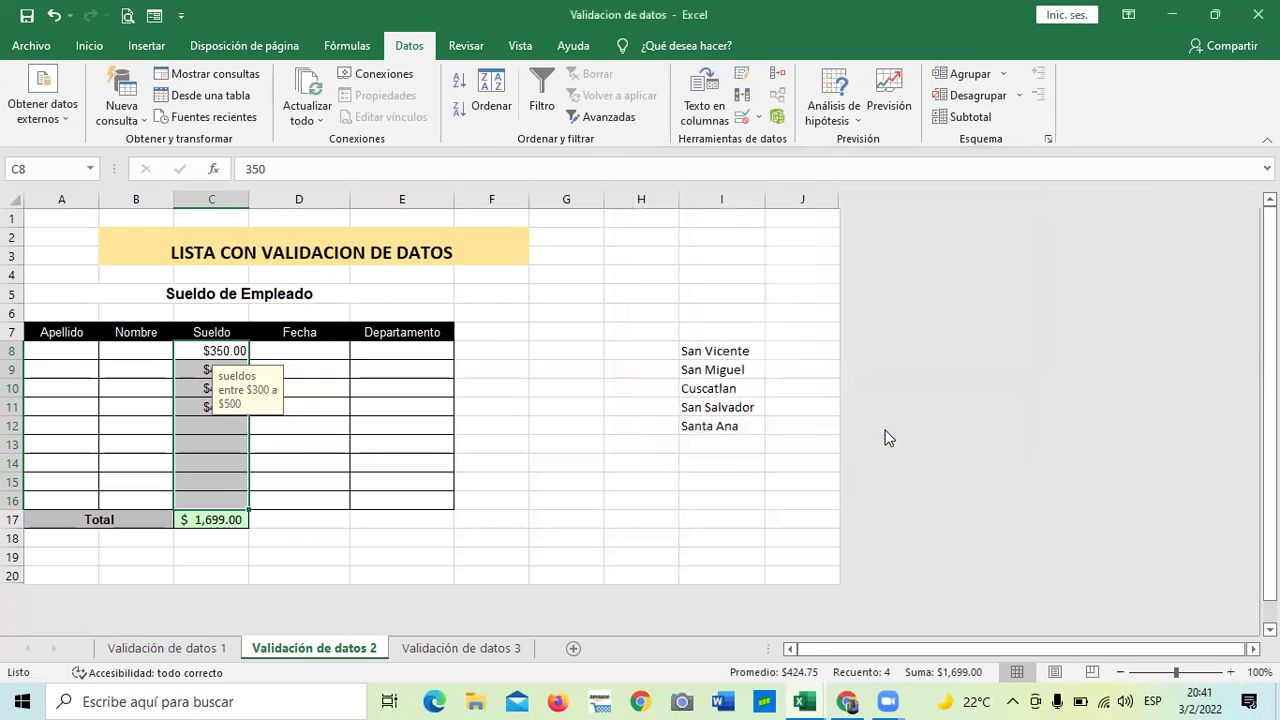
Test the salary rule by trying to enter 600 in cell C12, and choose to retry the entry.
click(614, 493)
click(215, 426)
text(600)
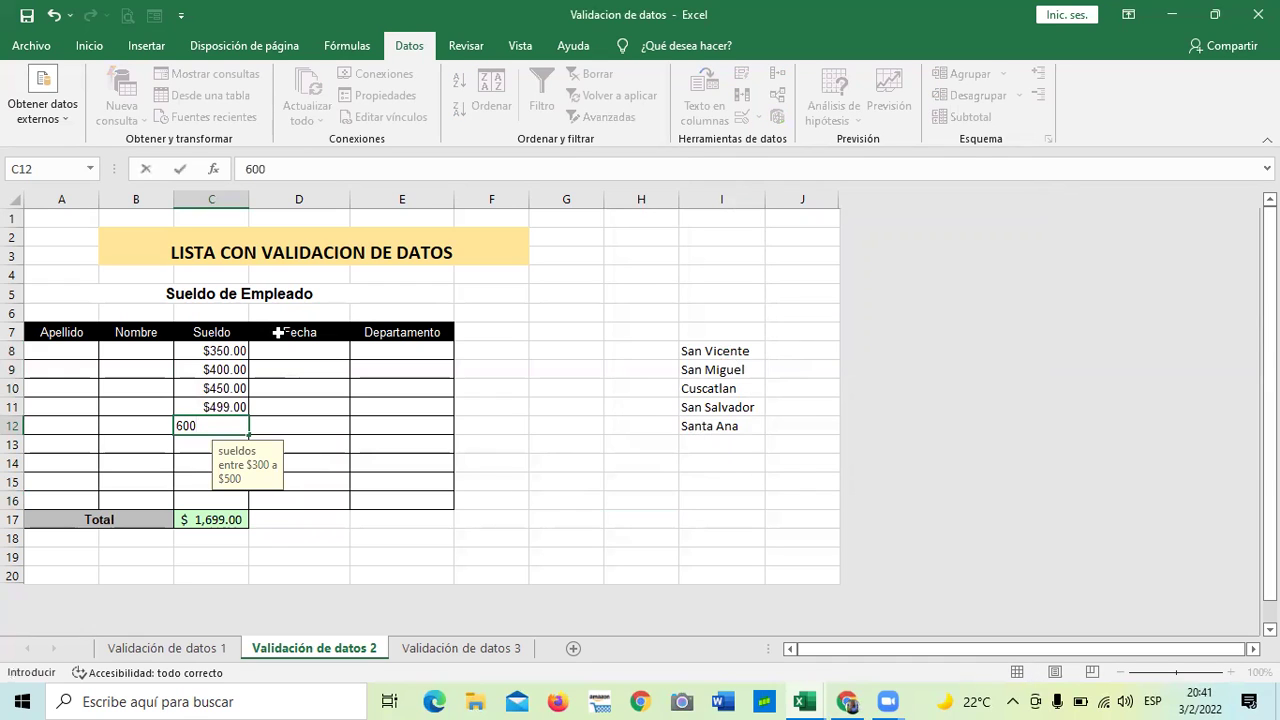
key(Return)
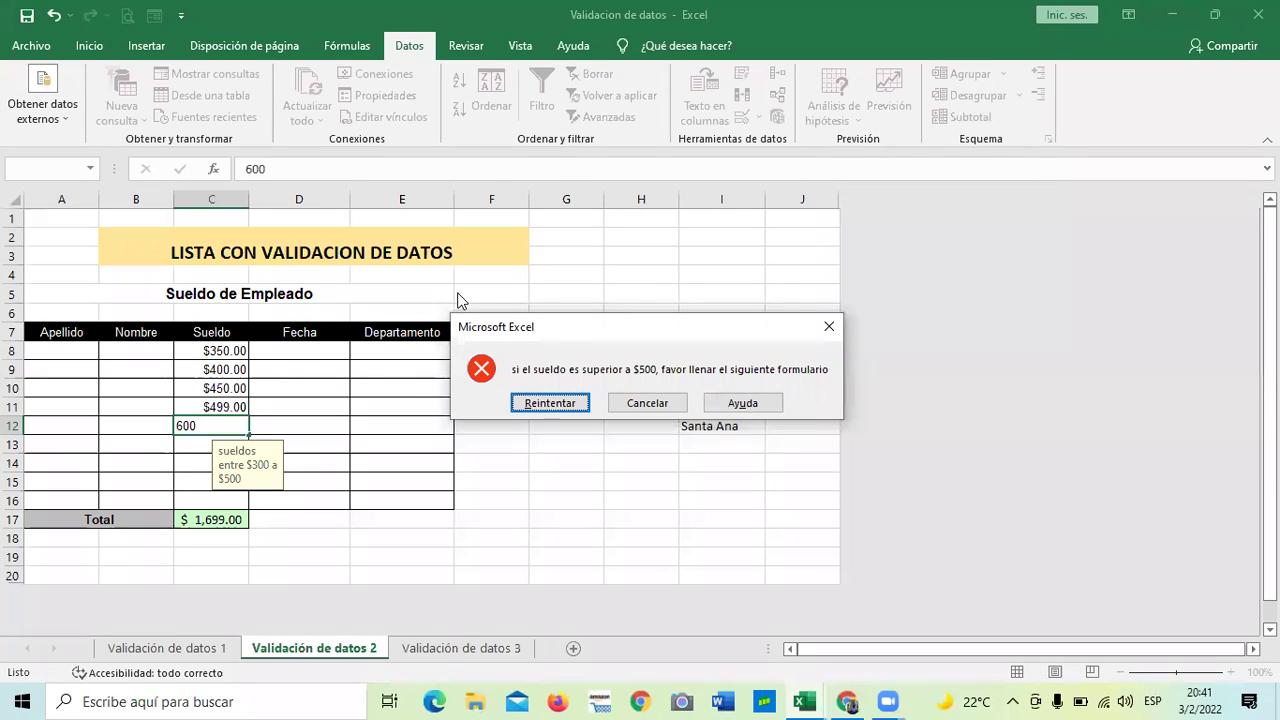
click(556, 401)
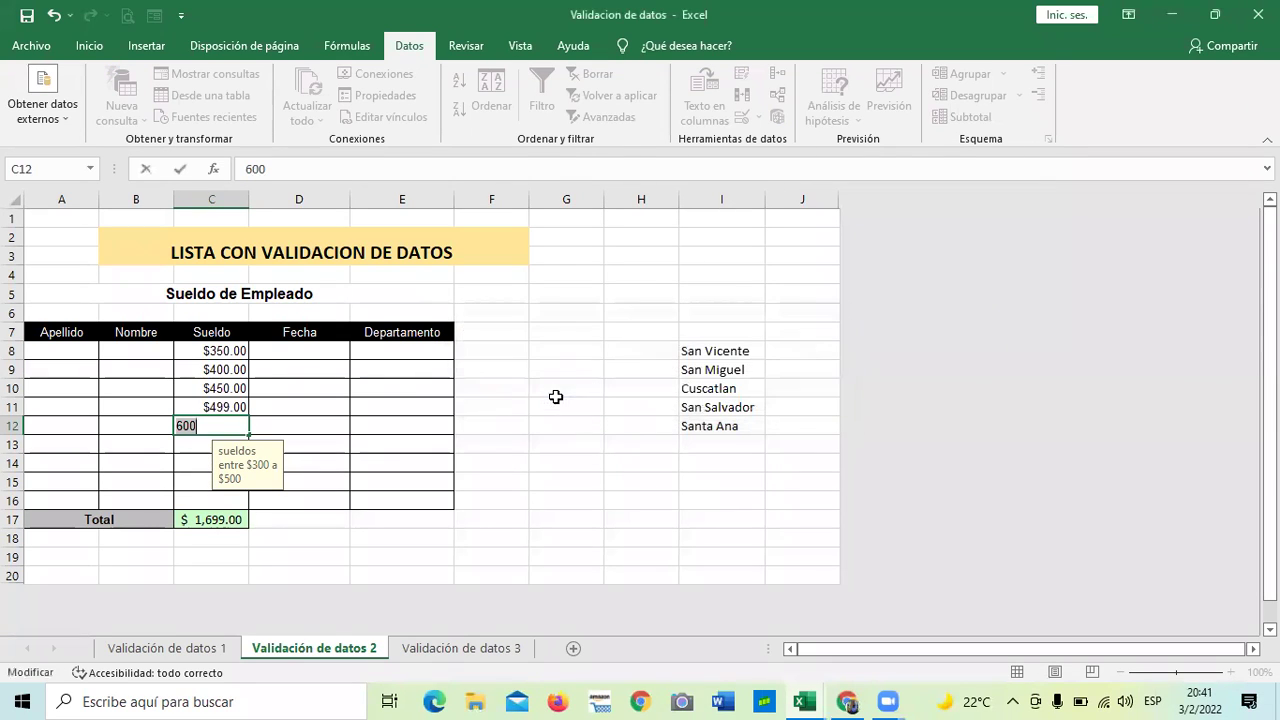
Enter the salaries 500, 450, 350 and 475 in Sueldo cells C12 to C15.
key(BackSpace)
text(500)
key(Return)
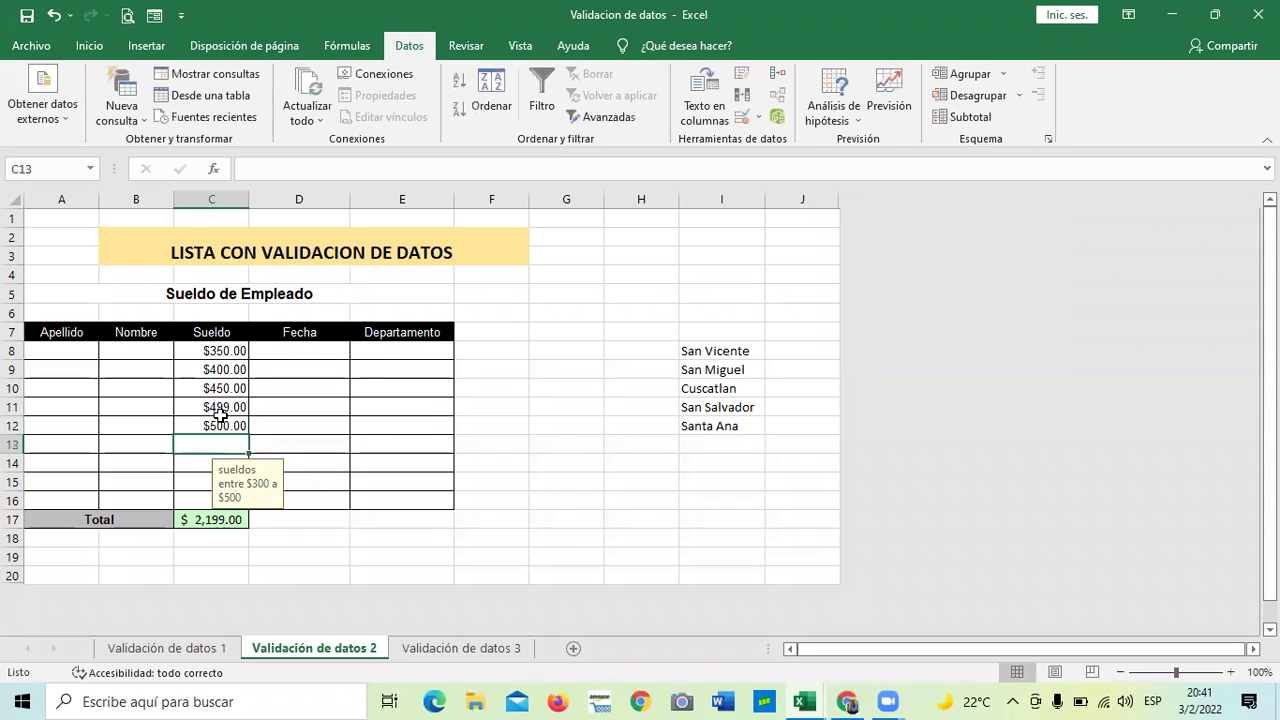
text(450)
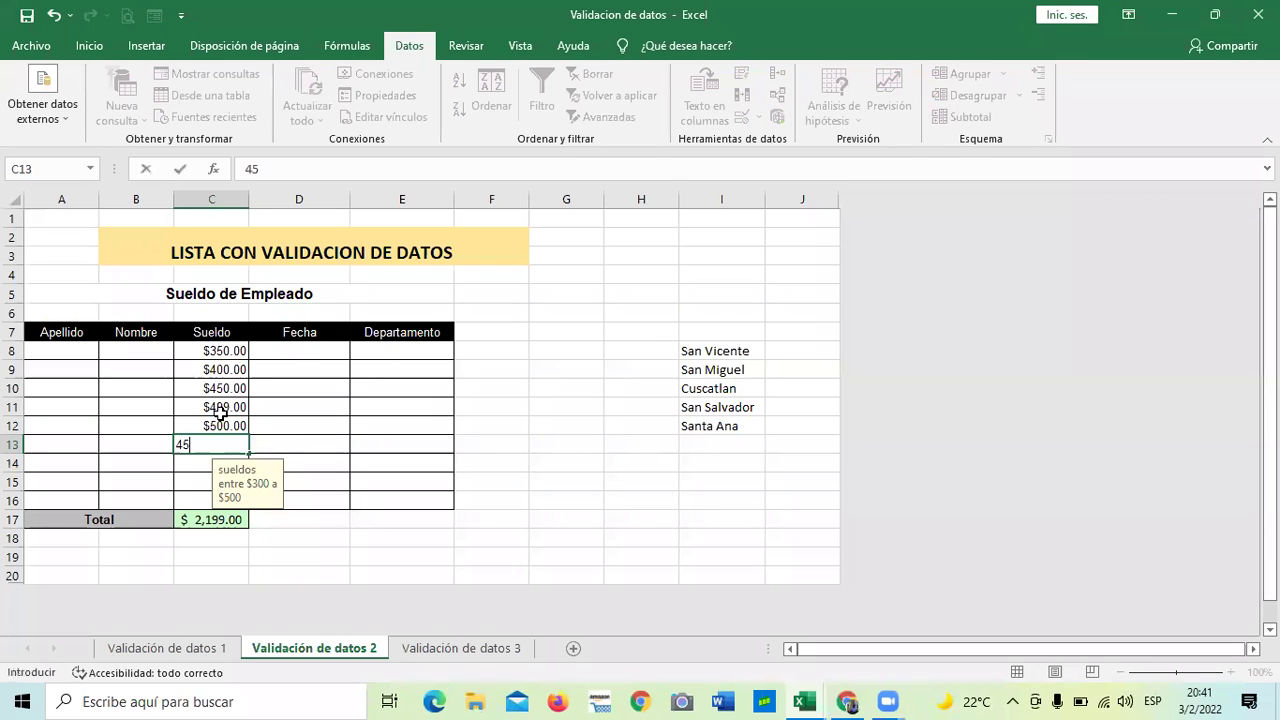
key(Return)
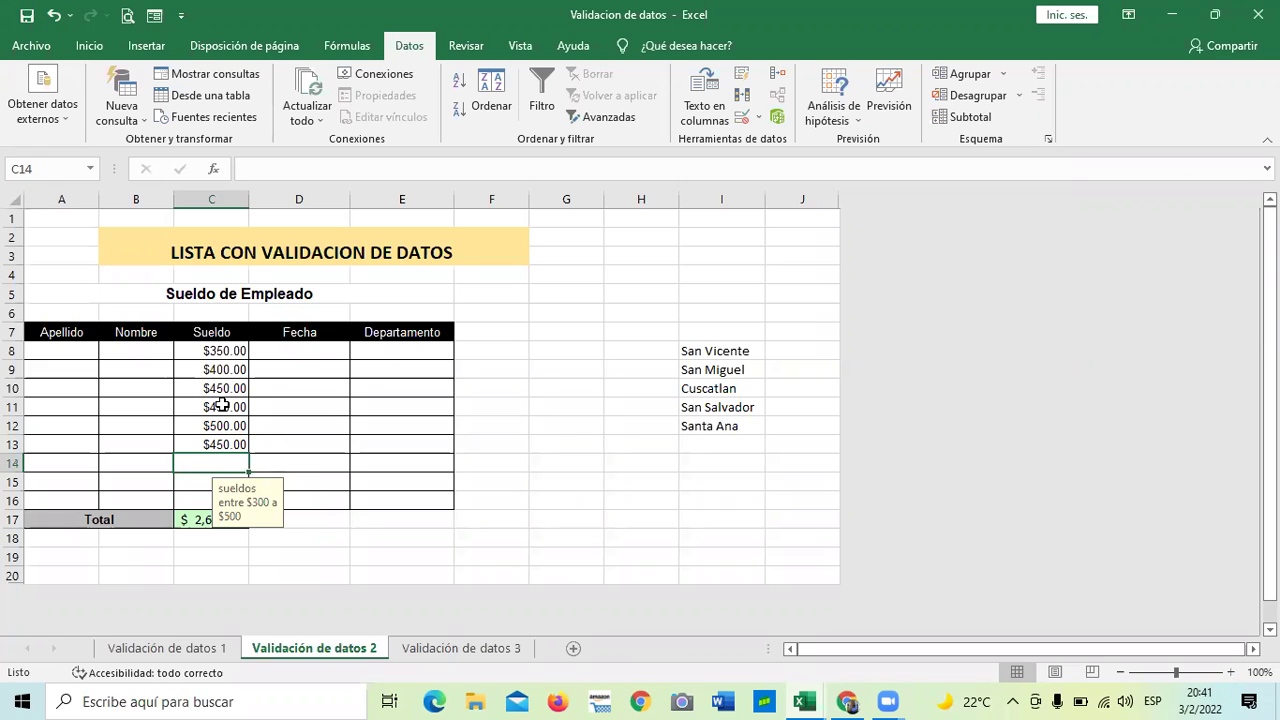
text(350)
key(Return)
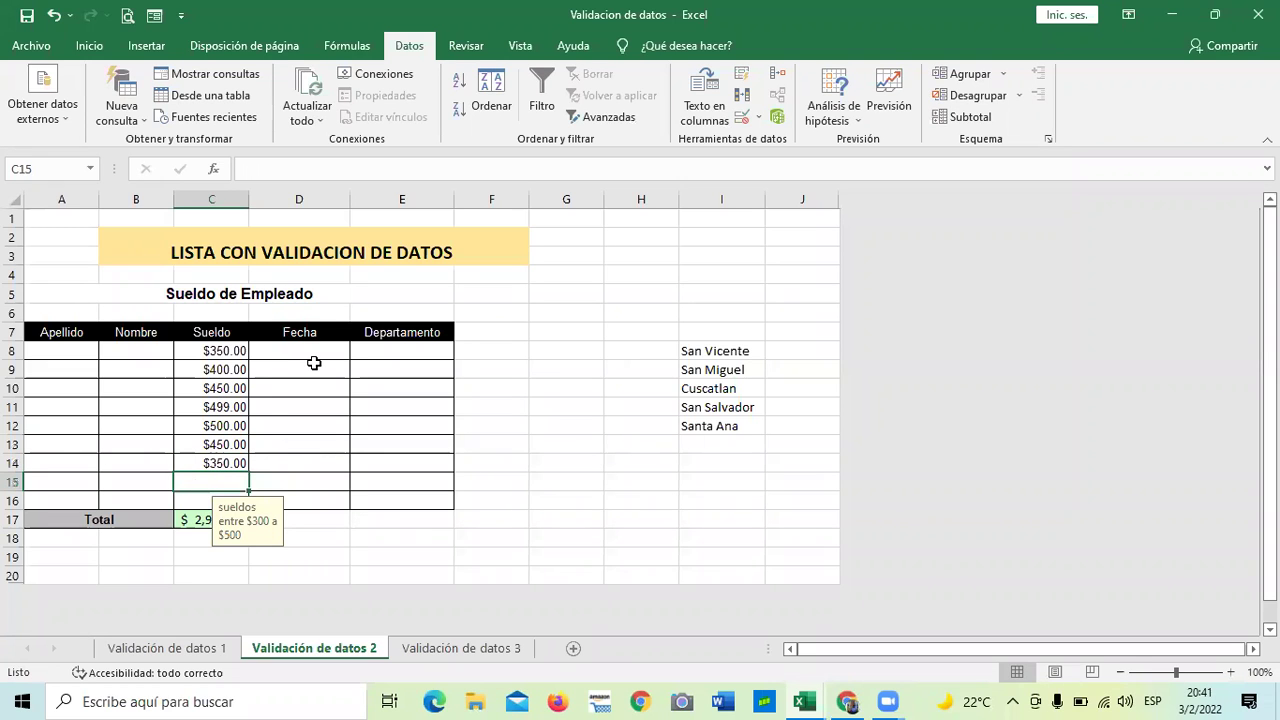
text(475)
key(Return)
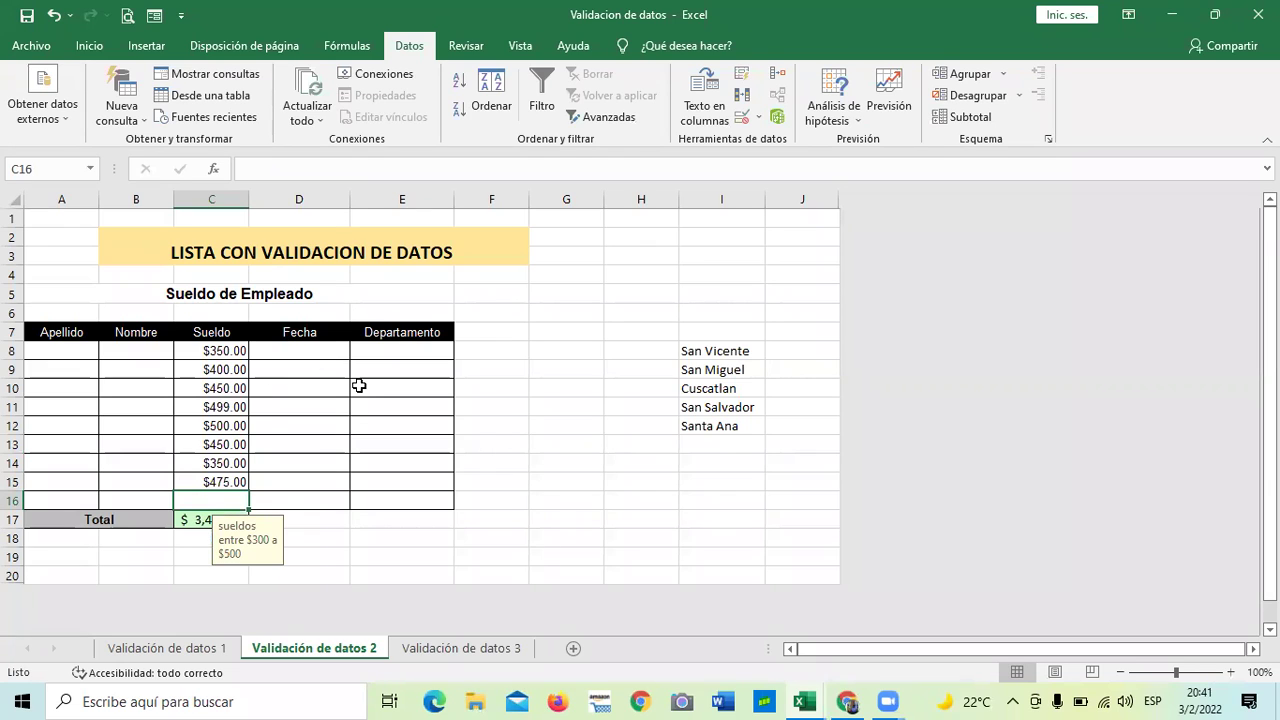
Check the input message on several Fecha cells and inspect the Departamento cells E8:E16 for validation.
click(327, 470)
click(510, 480)
click(314, 362)
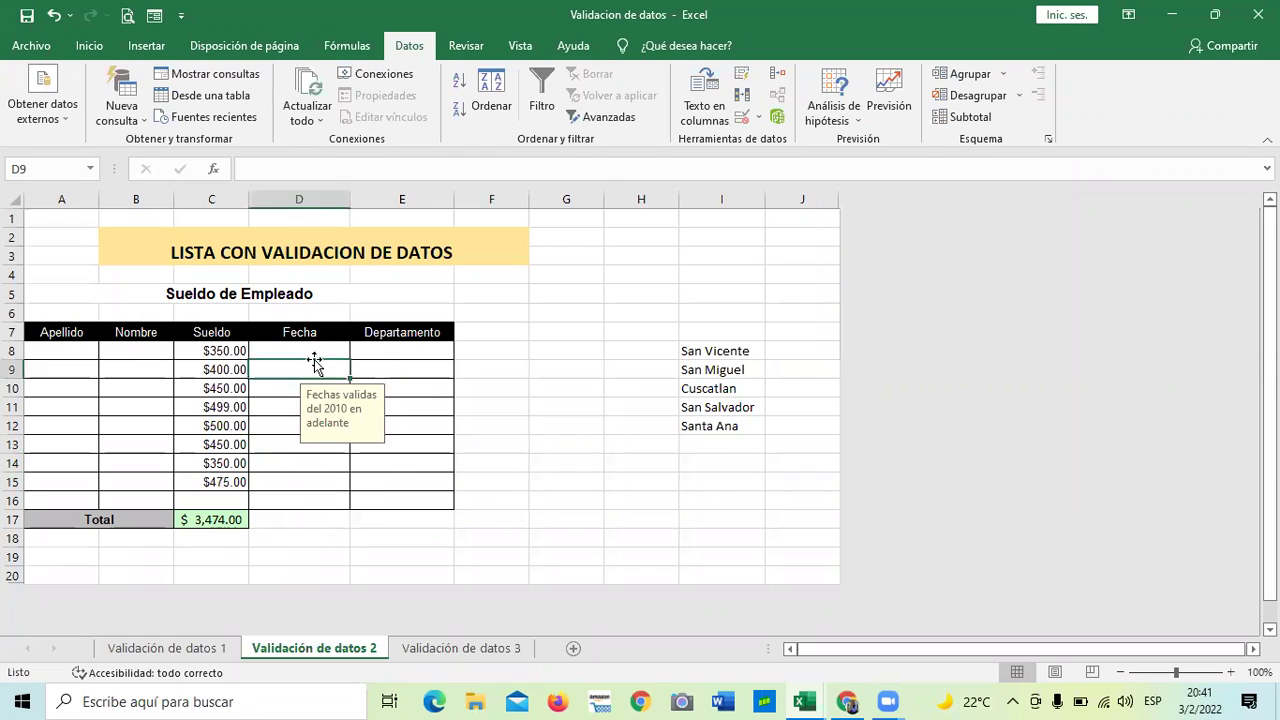
click(278, 462)
click(277, 500)
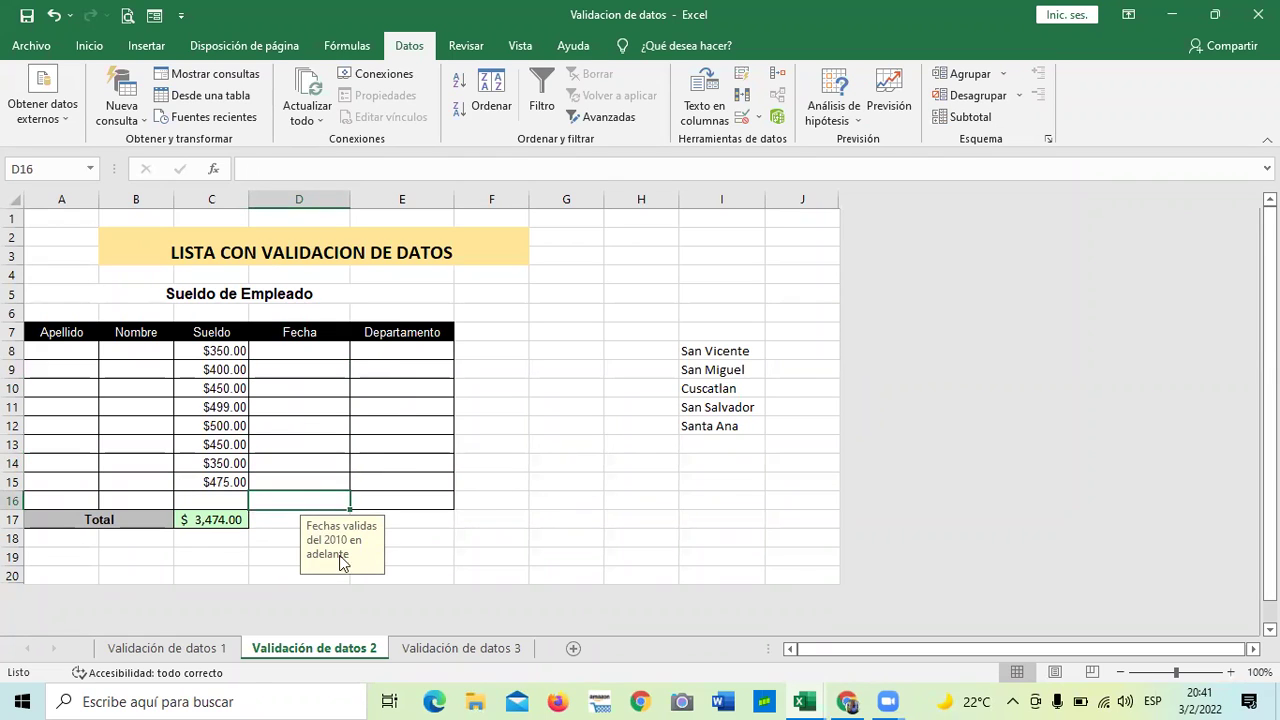
click(296, 427)
click(272, 352)
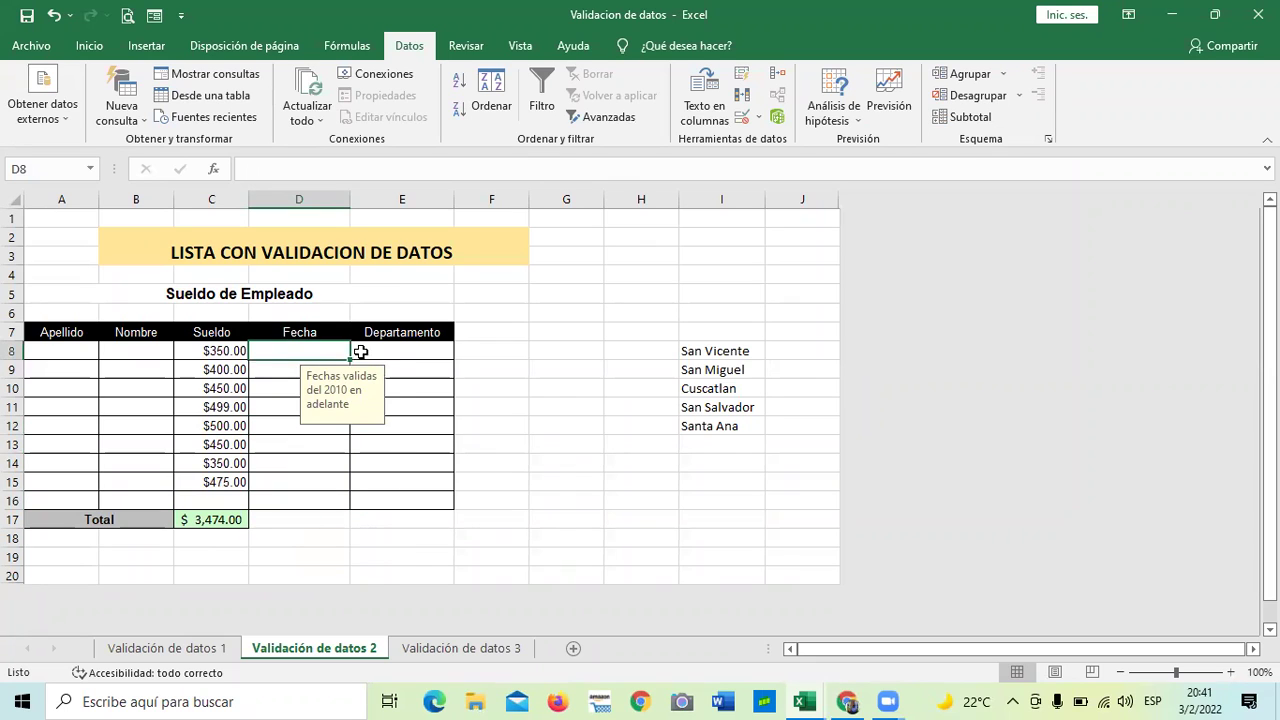
click(382, 351)
click(575, 428)
click(423, 352)
drag(423, 352, 409, 497)
click(570, 488)
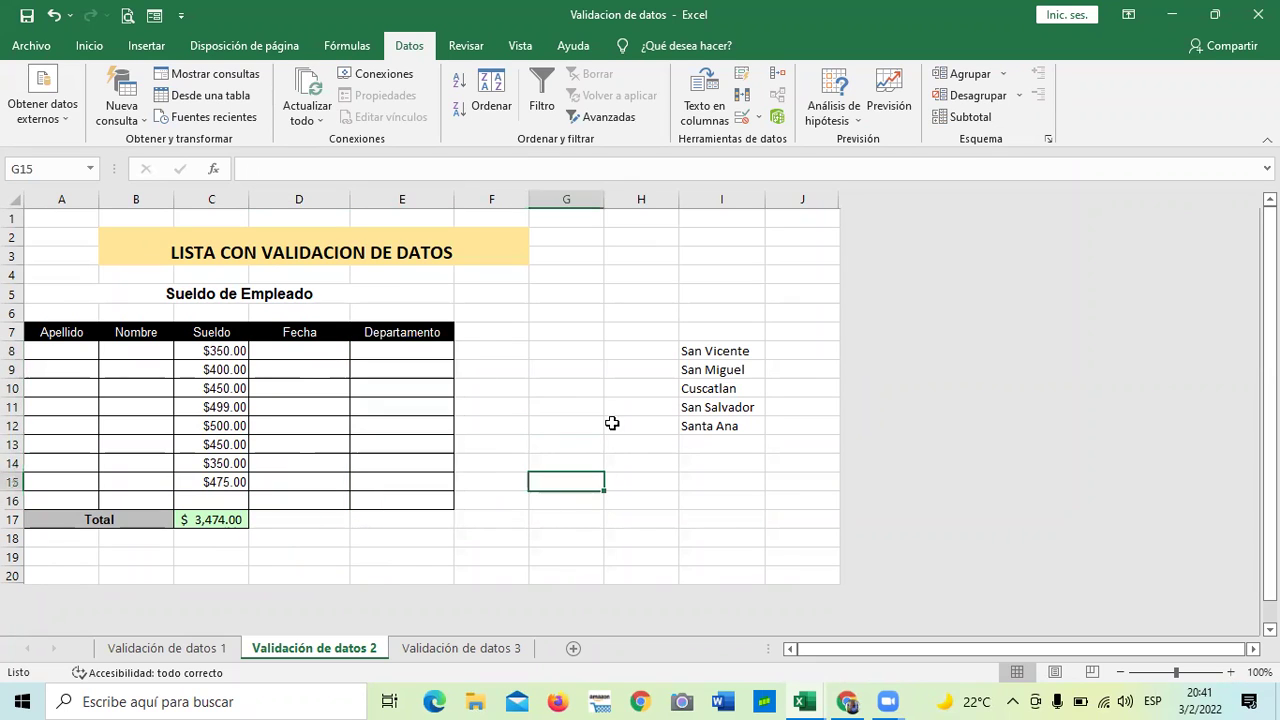
click(375, 352)
Apply a list (Lista) validation to the department names in I8:I12, using =$I$8:$I$12 as its source.
drag(711, 351, 711, 425)
click(745, 120)
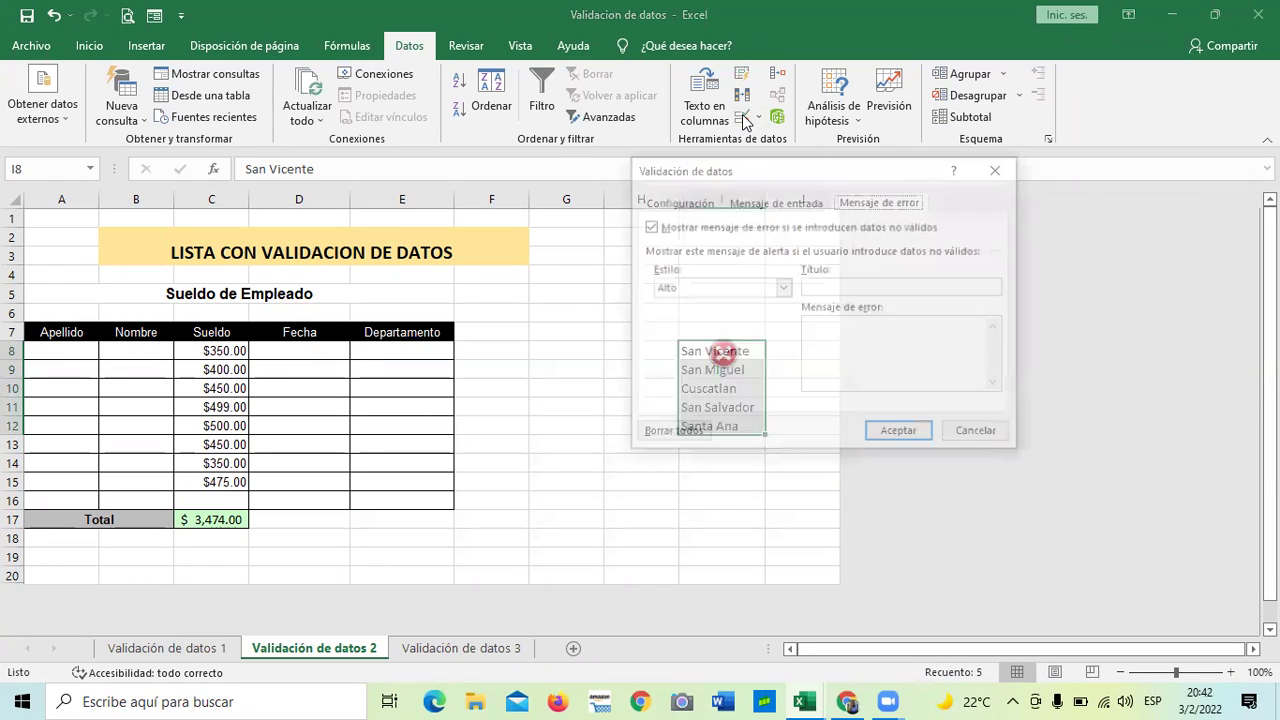
click(690, 202)
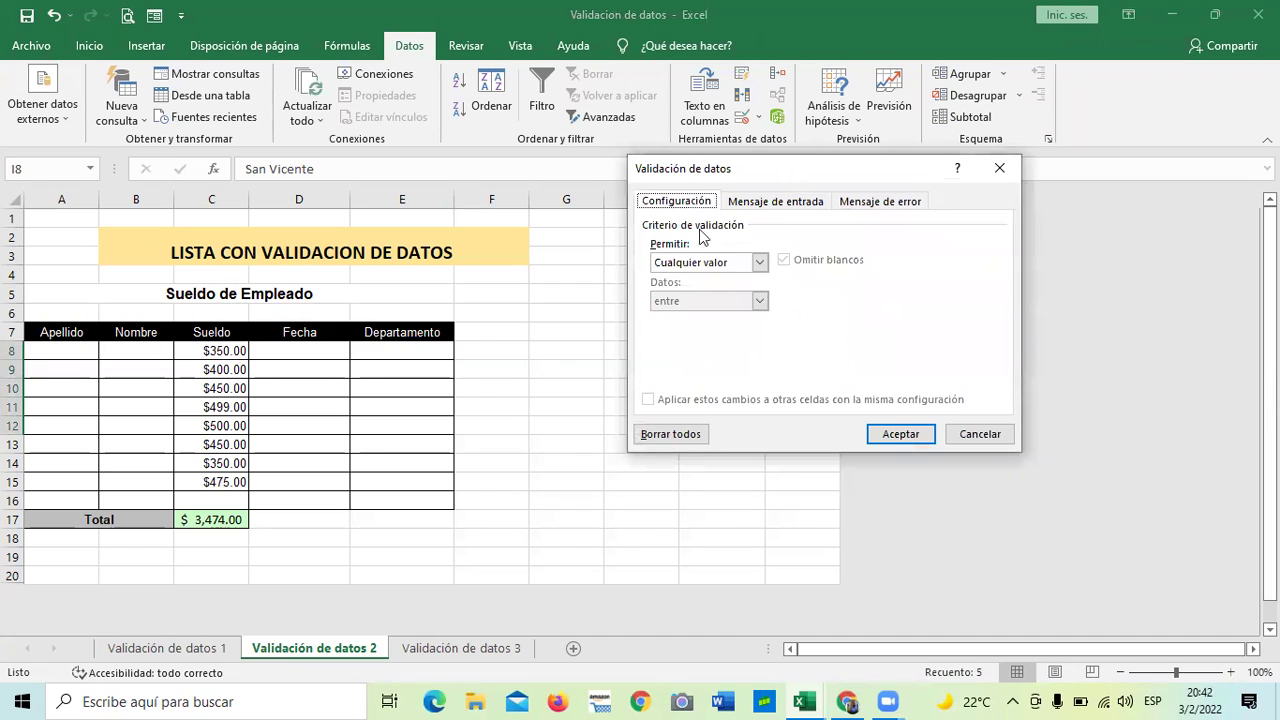
click(760, 262)
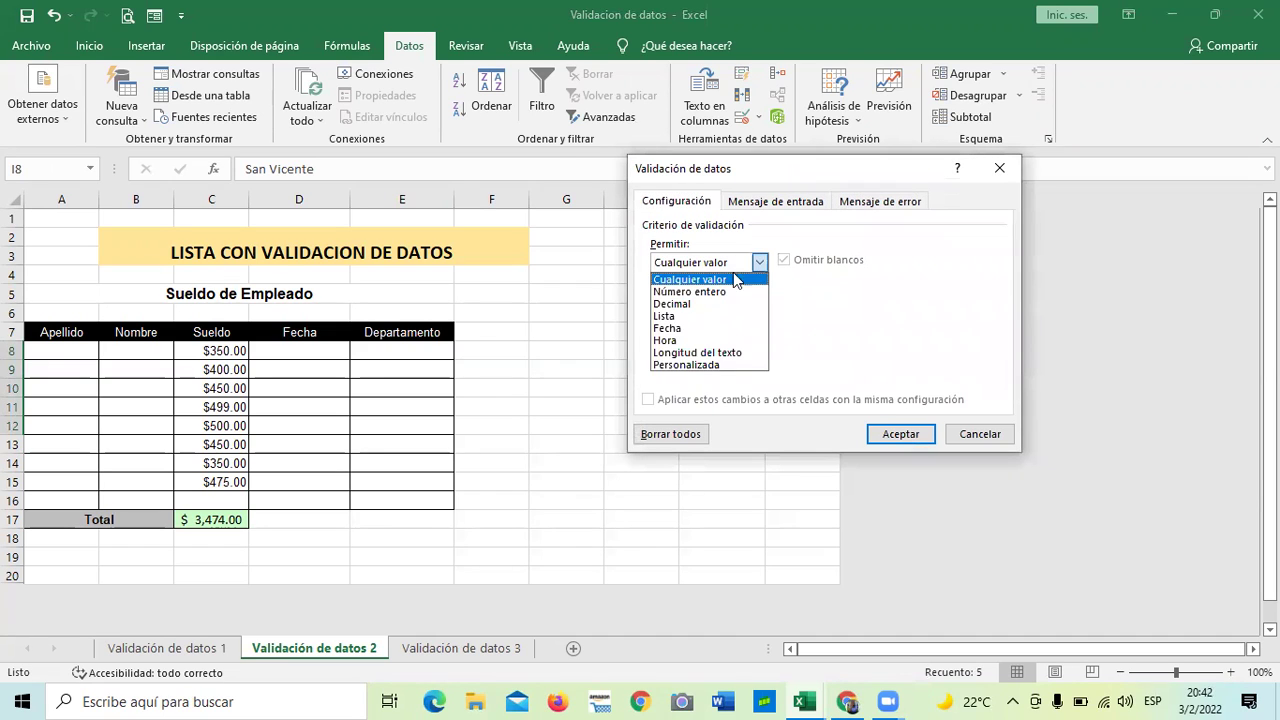
click(686, 316)
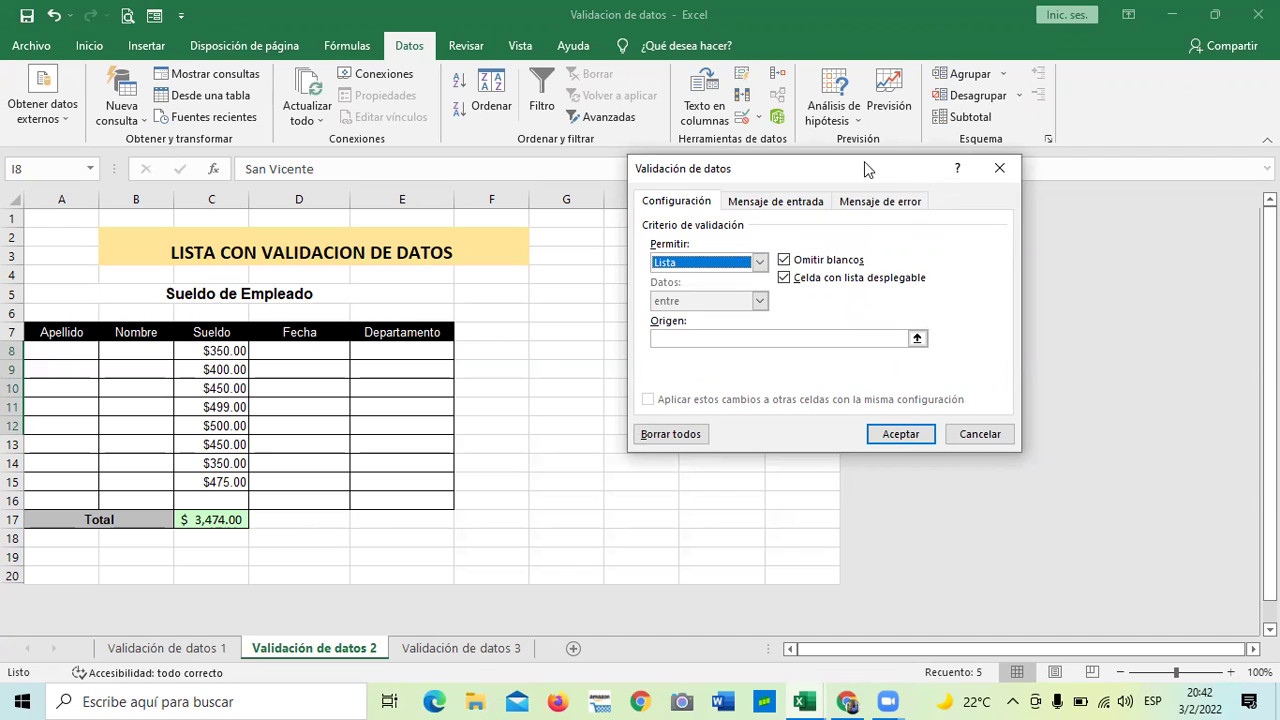
drag(870, 168, 899, 70)
click(945, 240)
drag(712, 350, 728, 428)
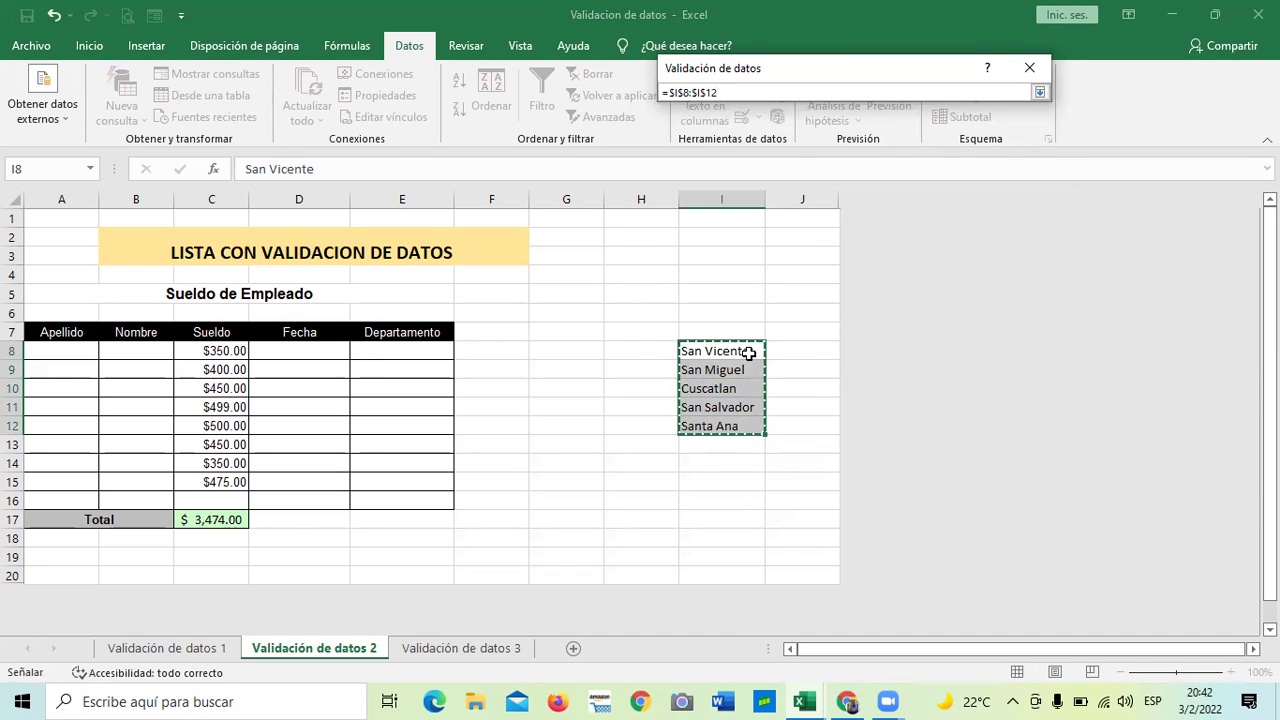
click(1040, 91)
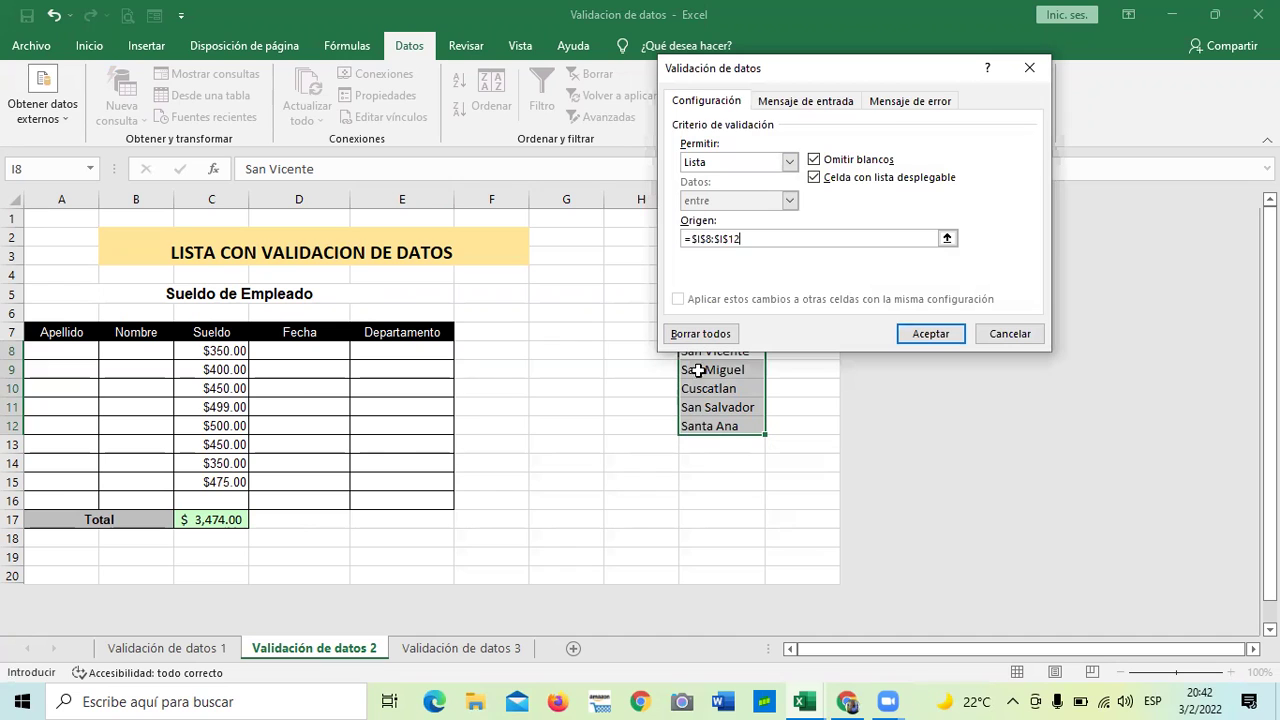
click(928, 334)
click(628, 428)
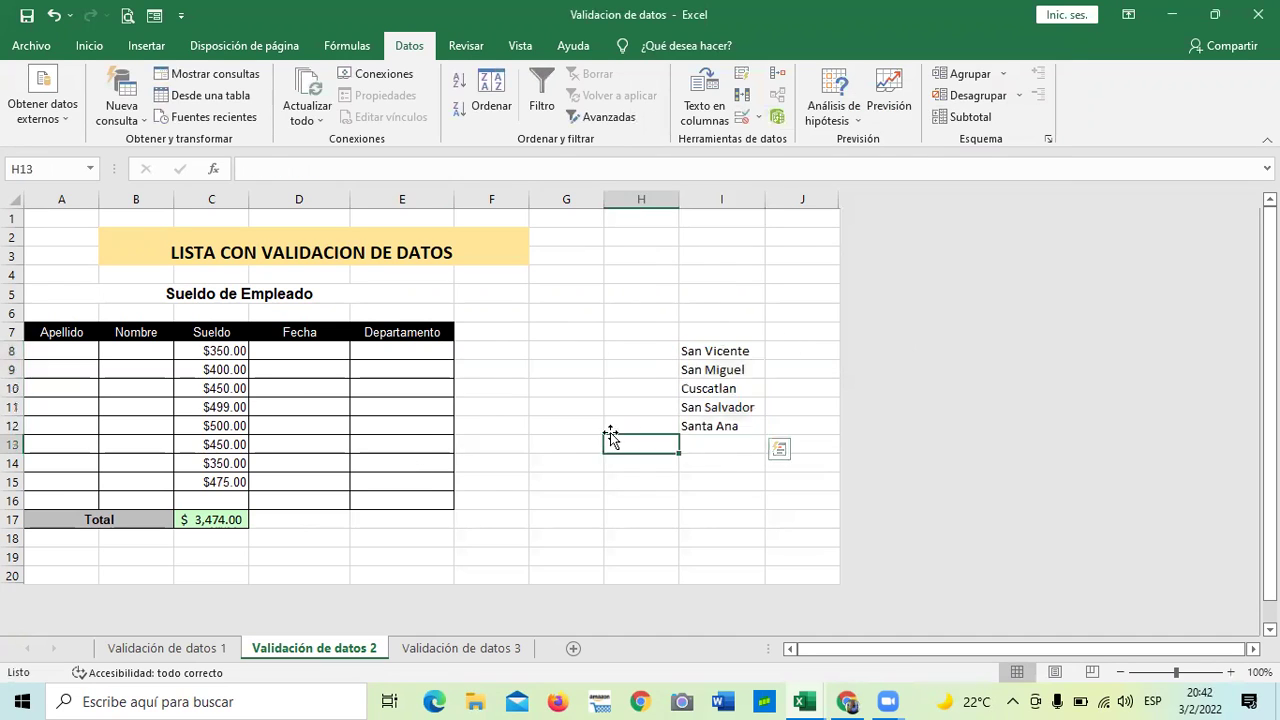
Check the drop-down list of department names in cell I8.
click(748, 352)
click(773, 352)
click(773, 352)
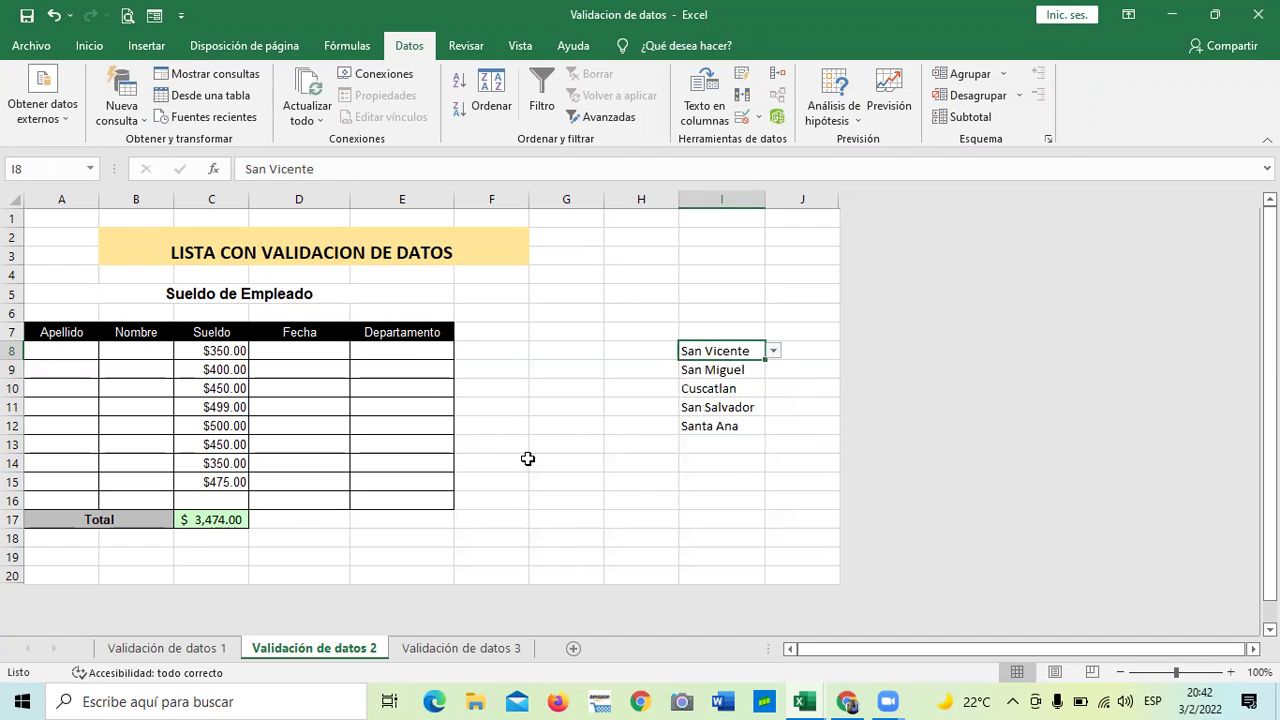
Define a list (Lista) validation for Departamento cells E8:E16 with =$I$8:$I$12 as its source.
click(412, 352)
click(566, 425)
drag(420, 346, 420, 500)
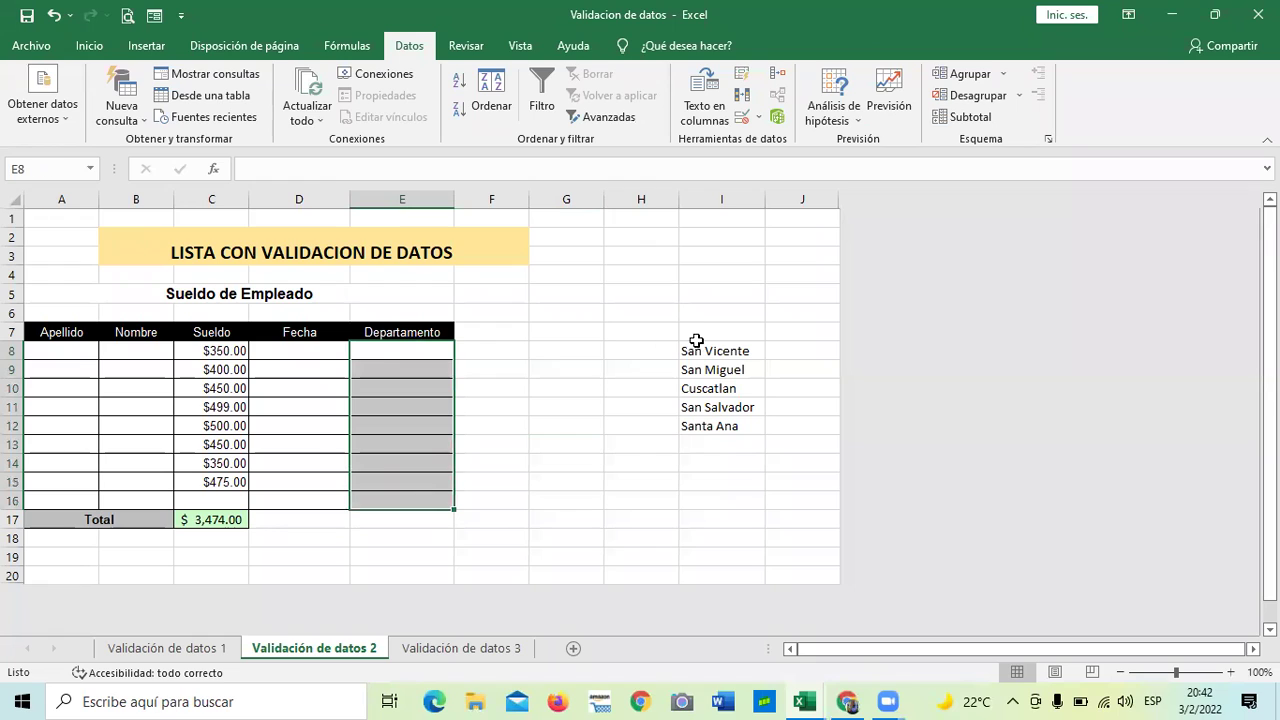
click(523, 403)
drag(420, 354, 425, 497)
click(743, 118)
click(790, 162)
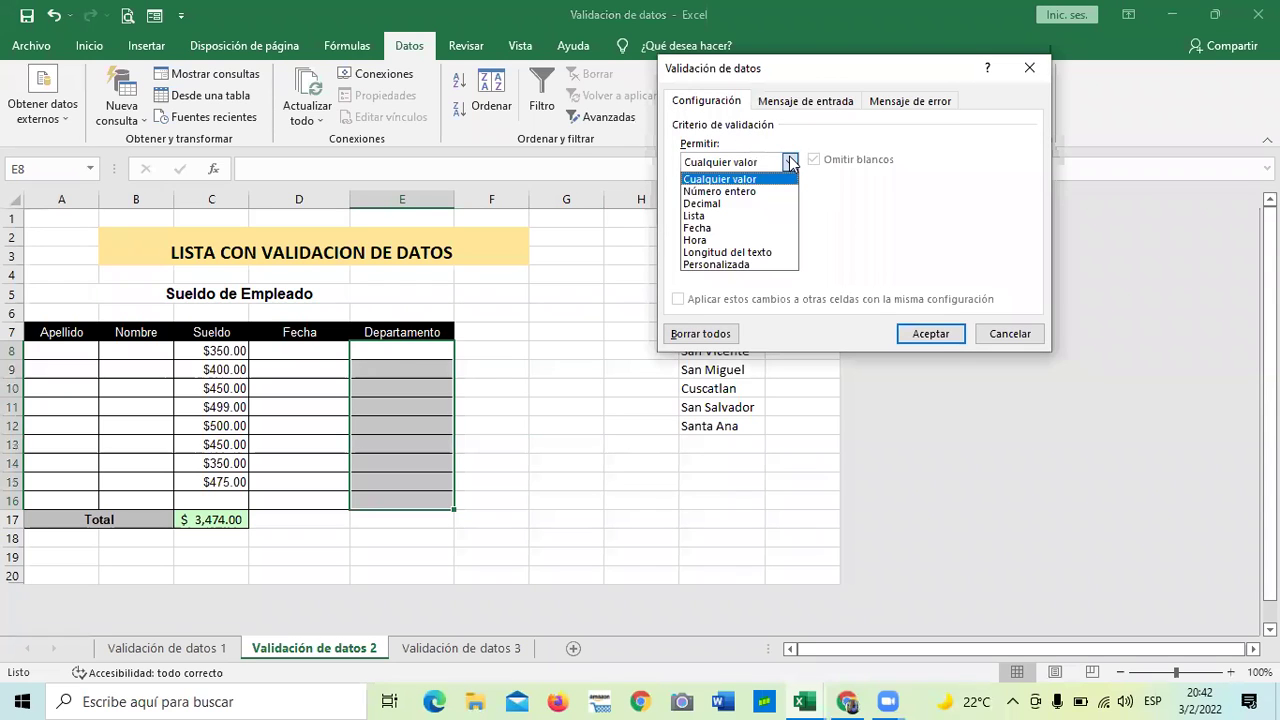
click(716, 215)
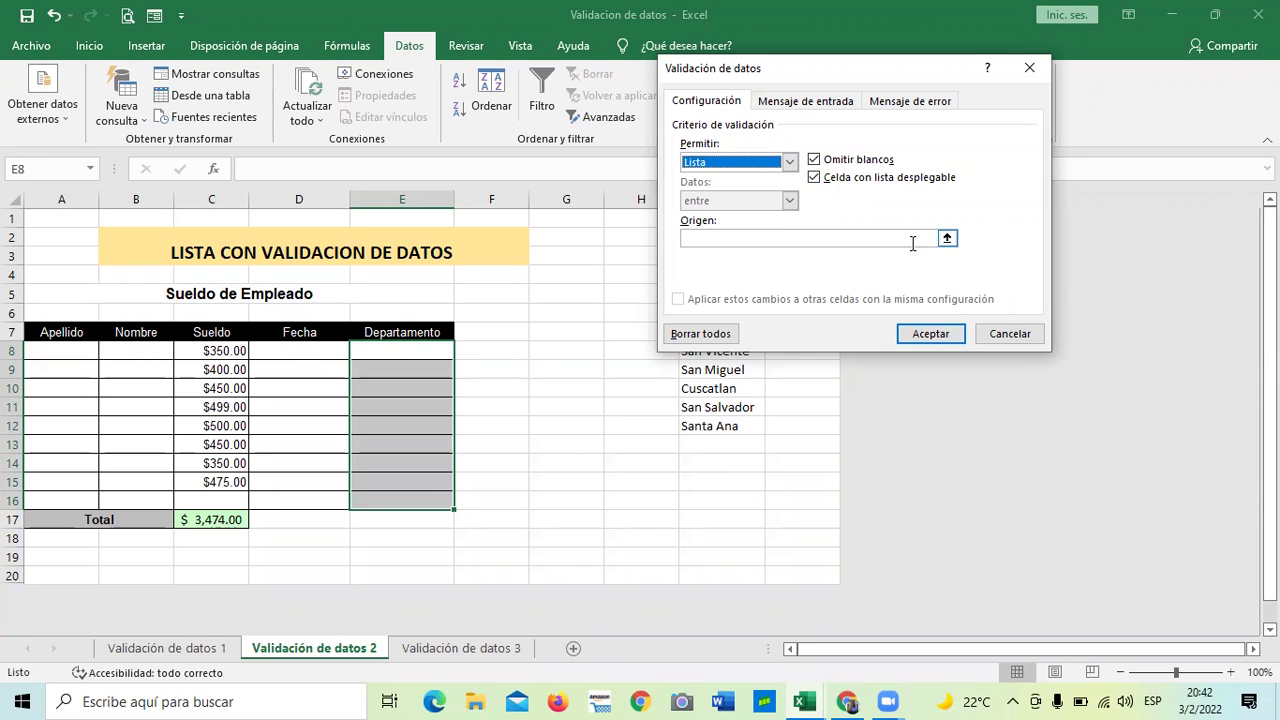
click(947, 239)
drag(737, 347, 738, 428)
click(1040, 92)
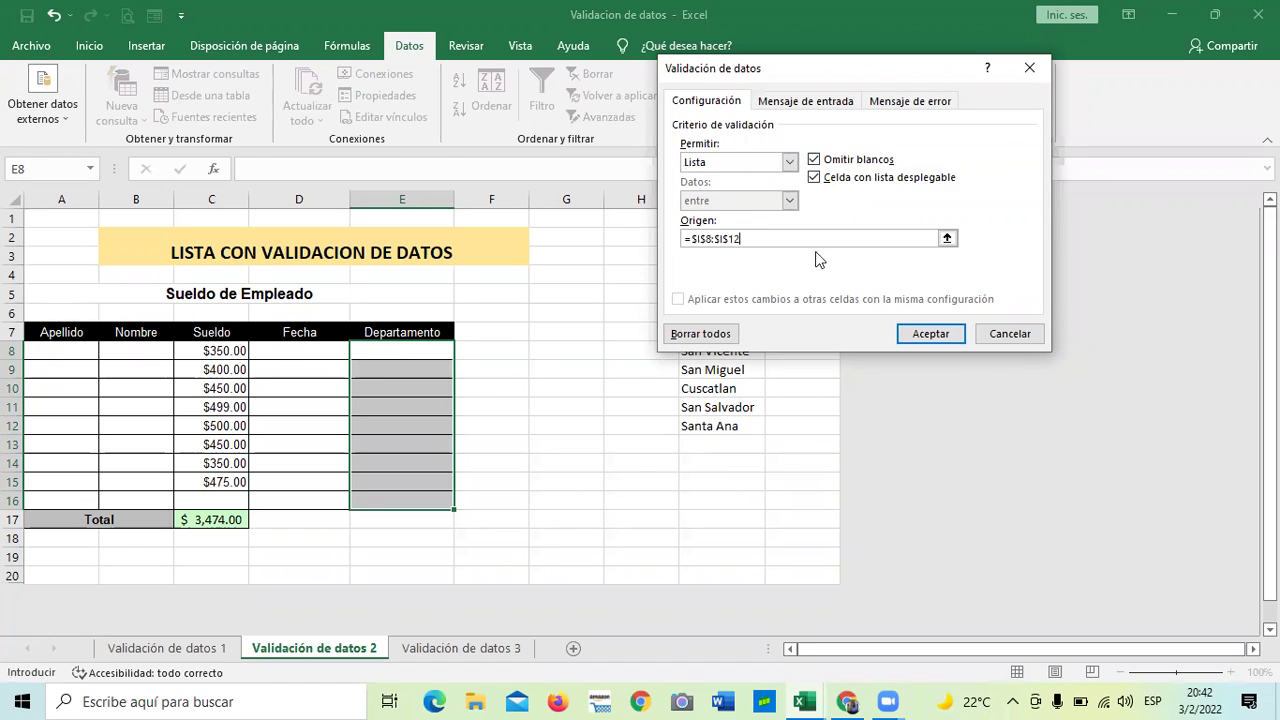
Add the input message "Seleccione uno de los departamntos de la lista" to the Departamento validation and apply it.
click(803, 104)
click(734, 227)
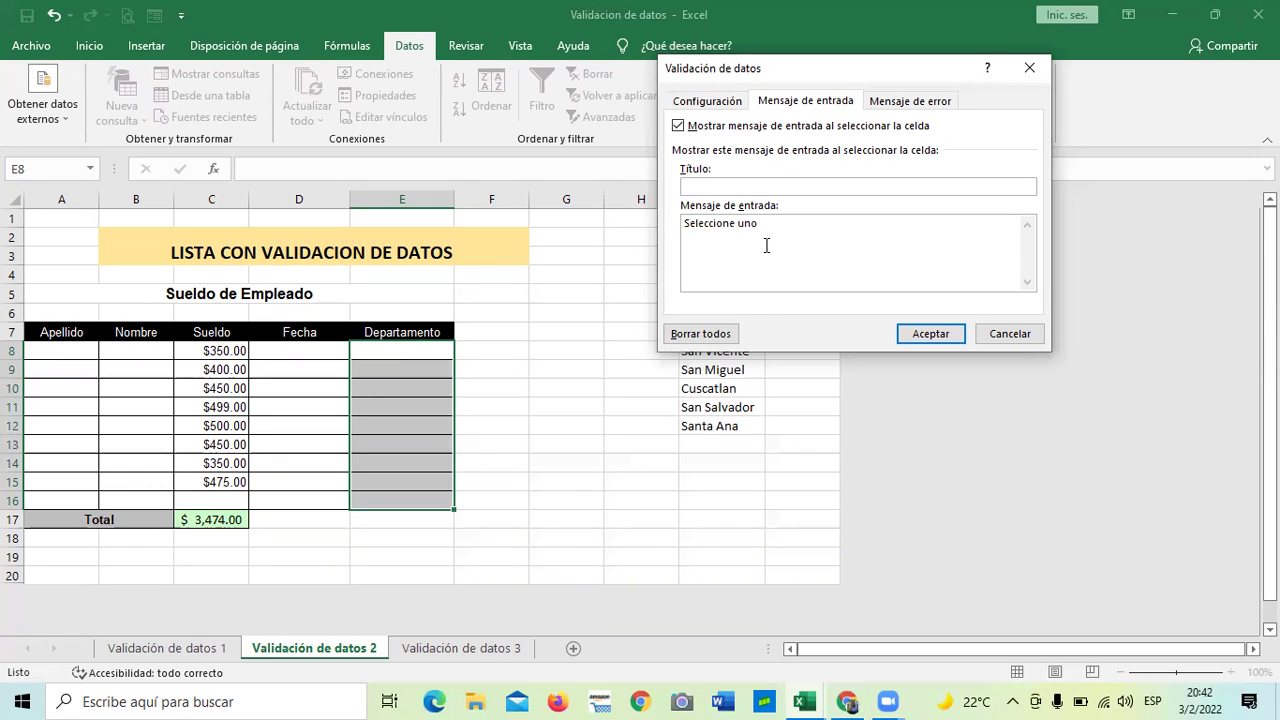
text(departamntos de la lista)
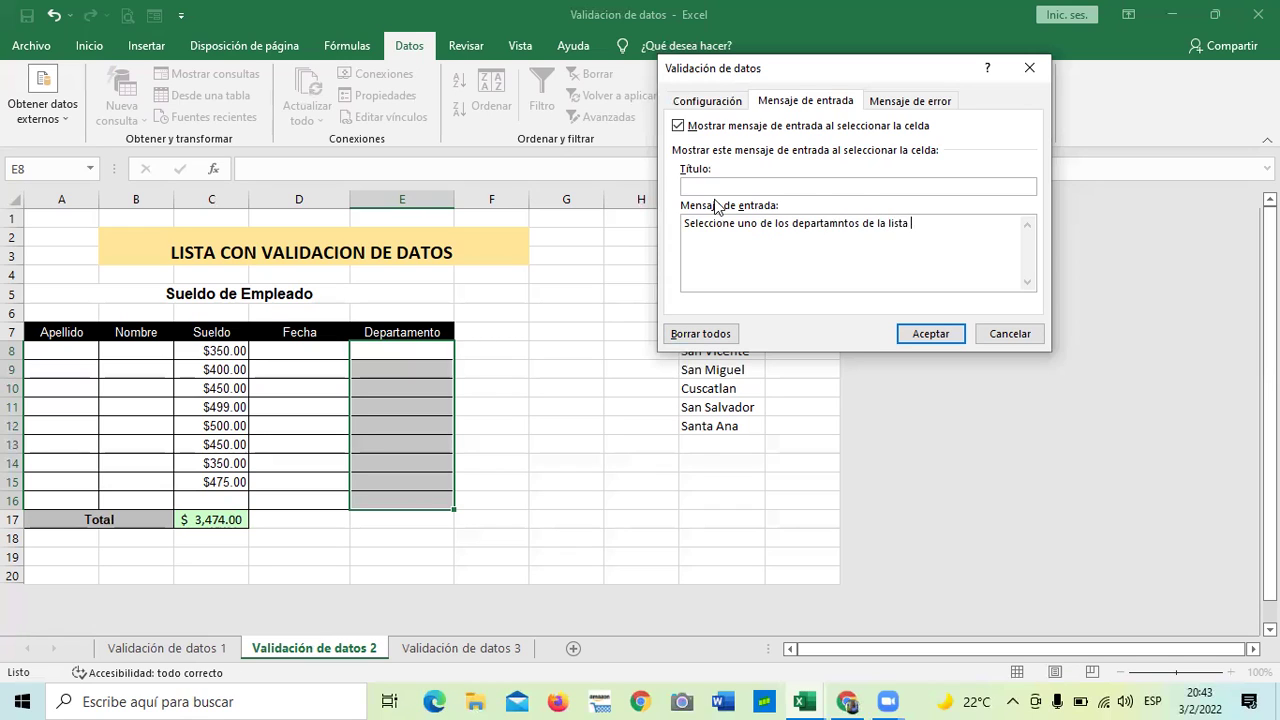
click(922, 333)
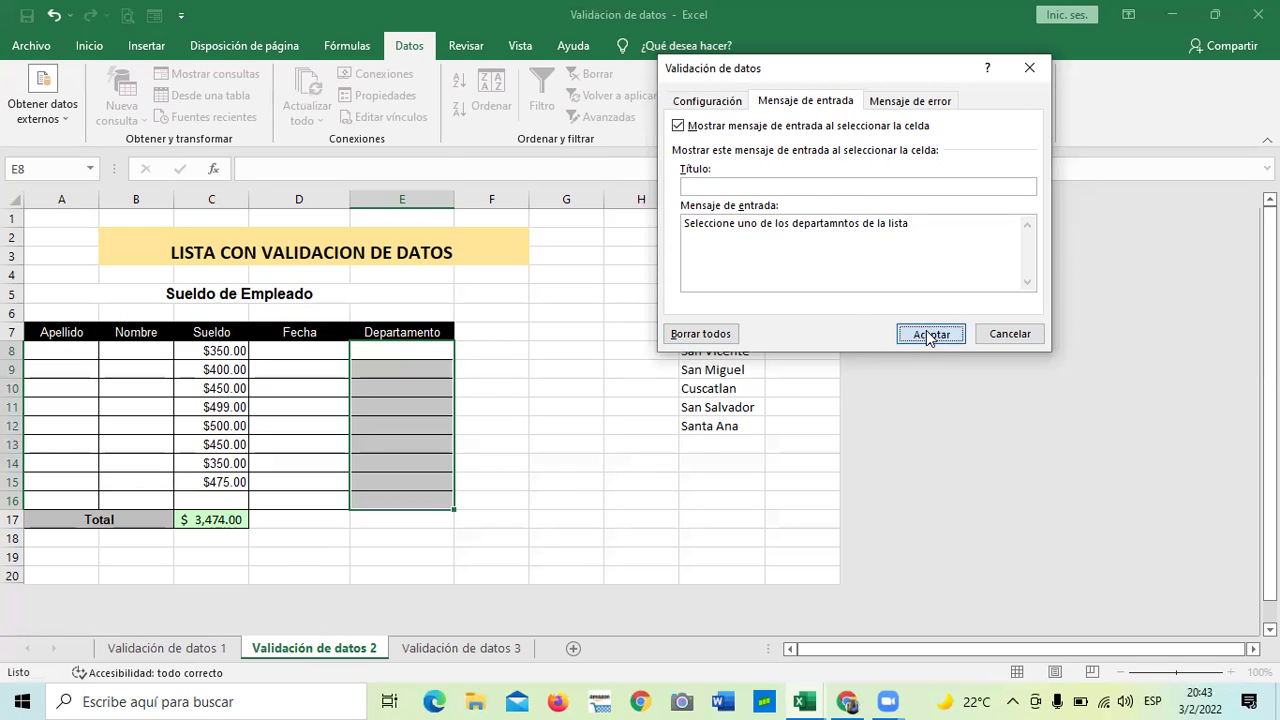
Choose Santa Ana from the drop-down list as the Departamento in cell E8.
click(564, 460)
click(423, 356)
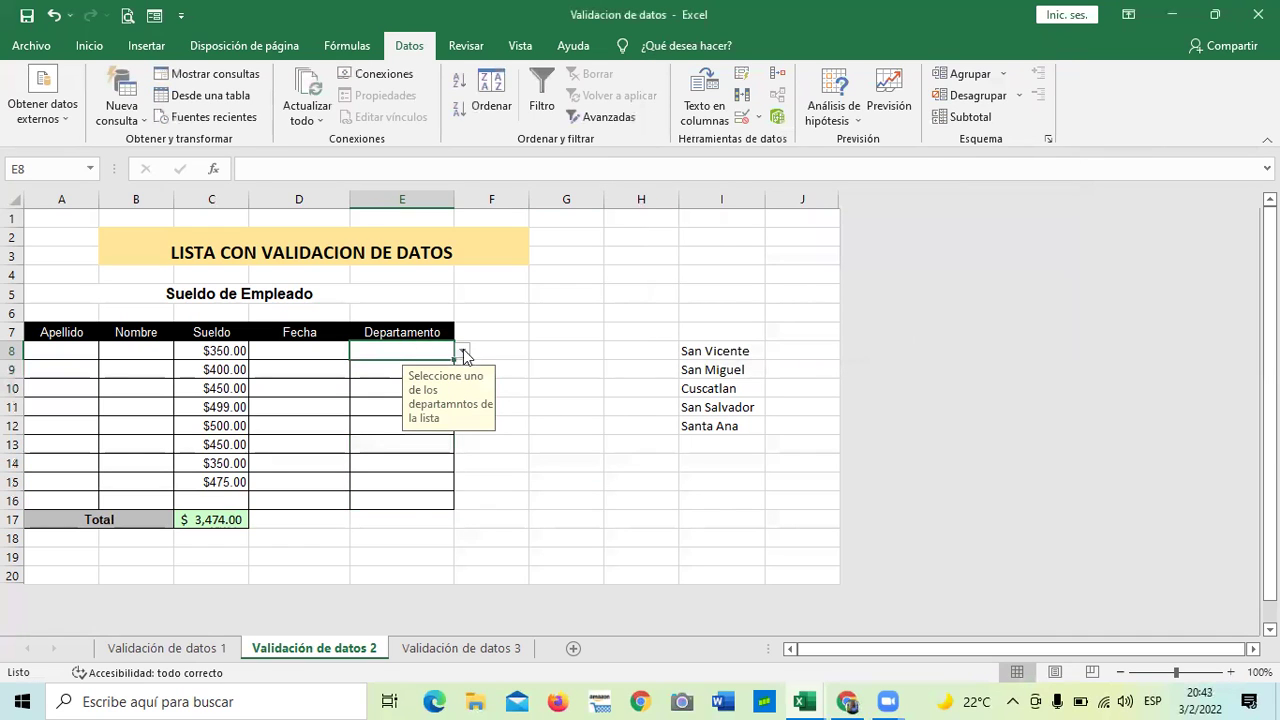
click(462, 351)
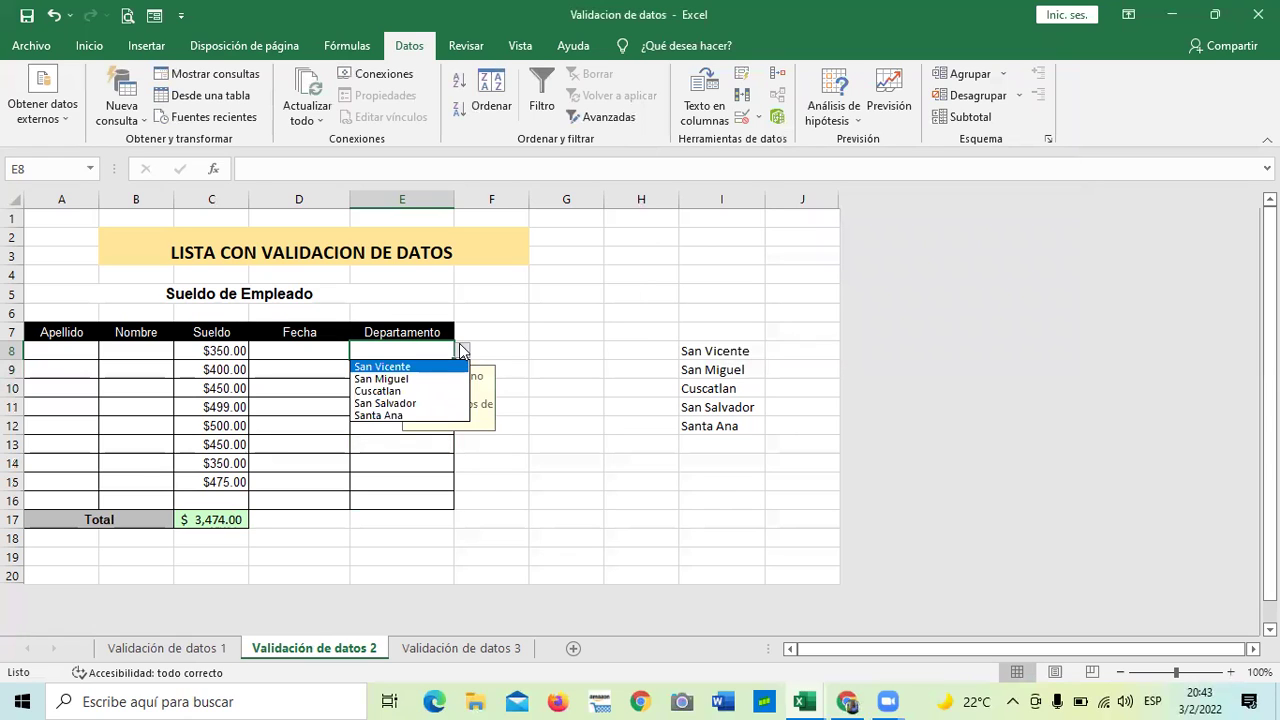
key(Down)
key(Down)
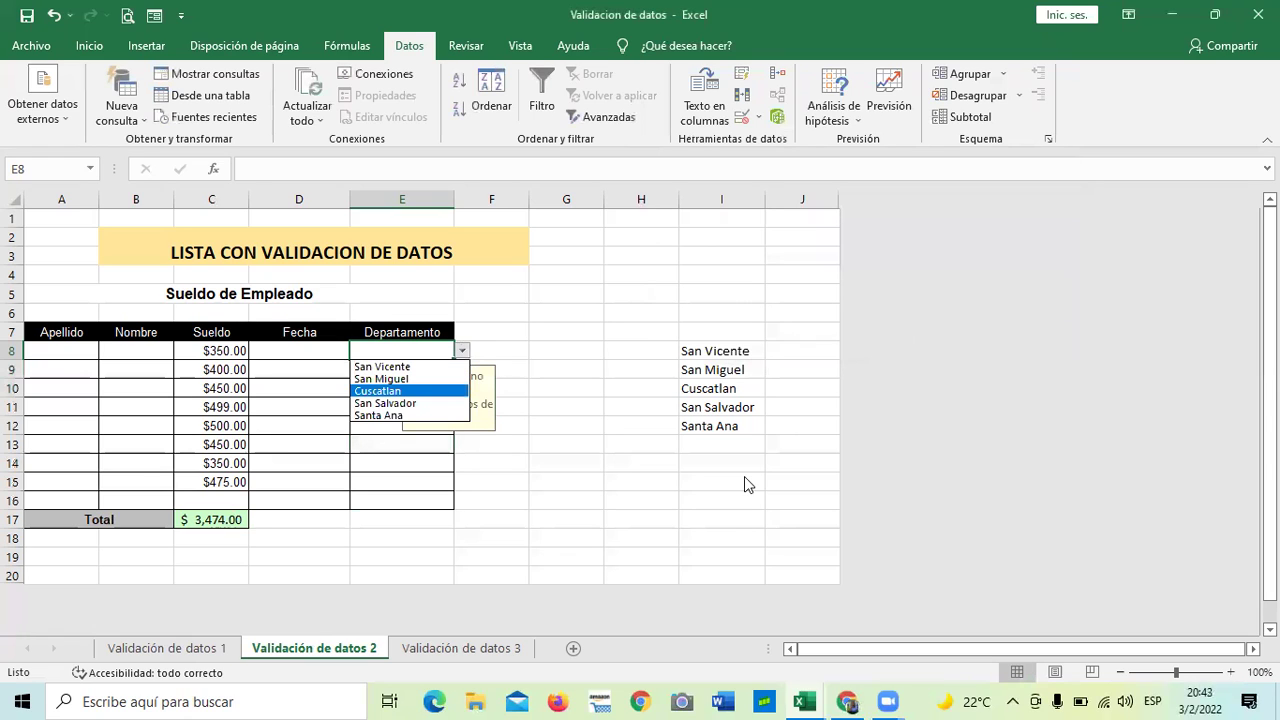
click(388, 416)
click(400, 455)
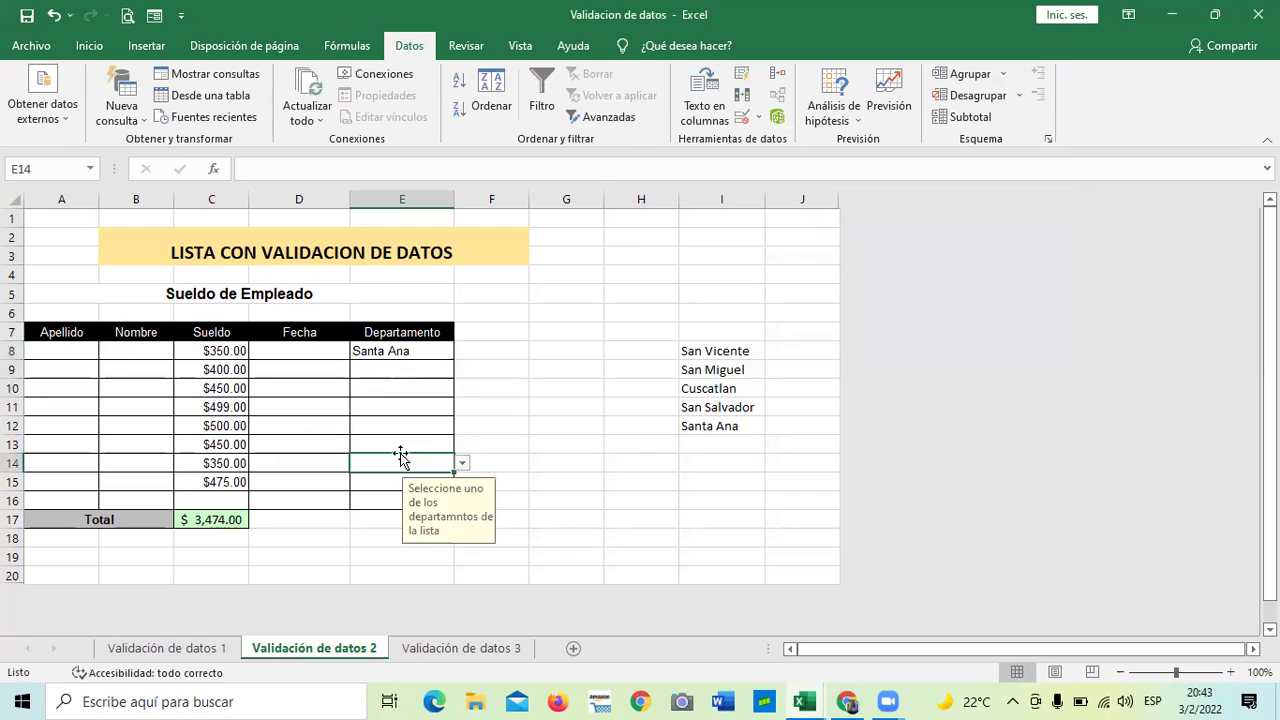
click(398, 371)
click(517, 511)
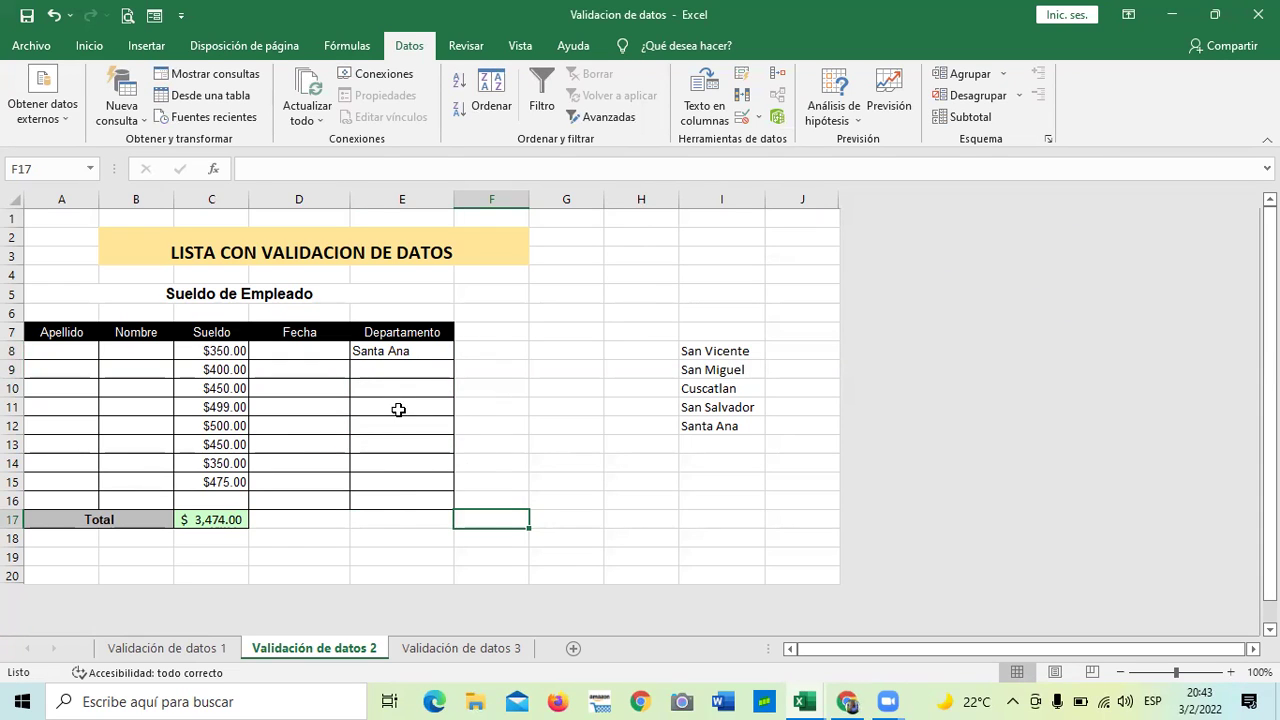
Fill Departamento cell E9 with San Miguel and E10 with Santa Ana from their drop-down lists.
click(389, 374)
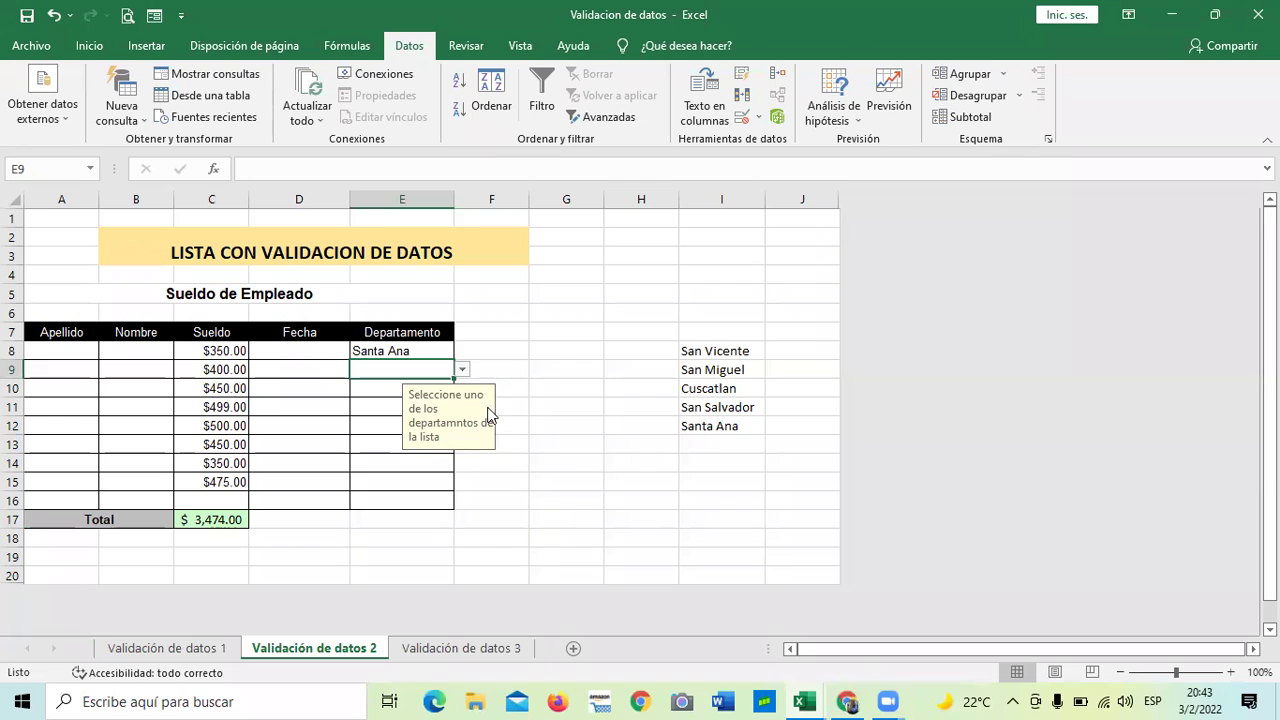
click(462, 372)
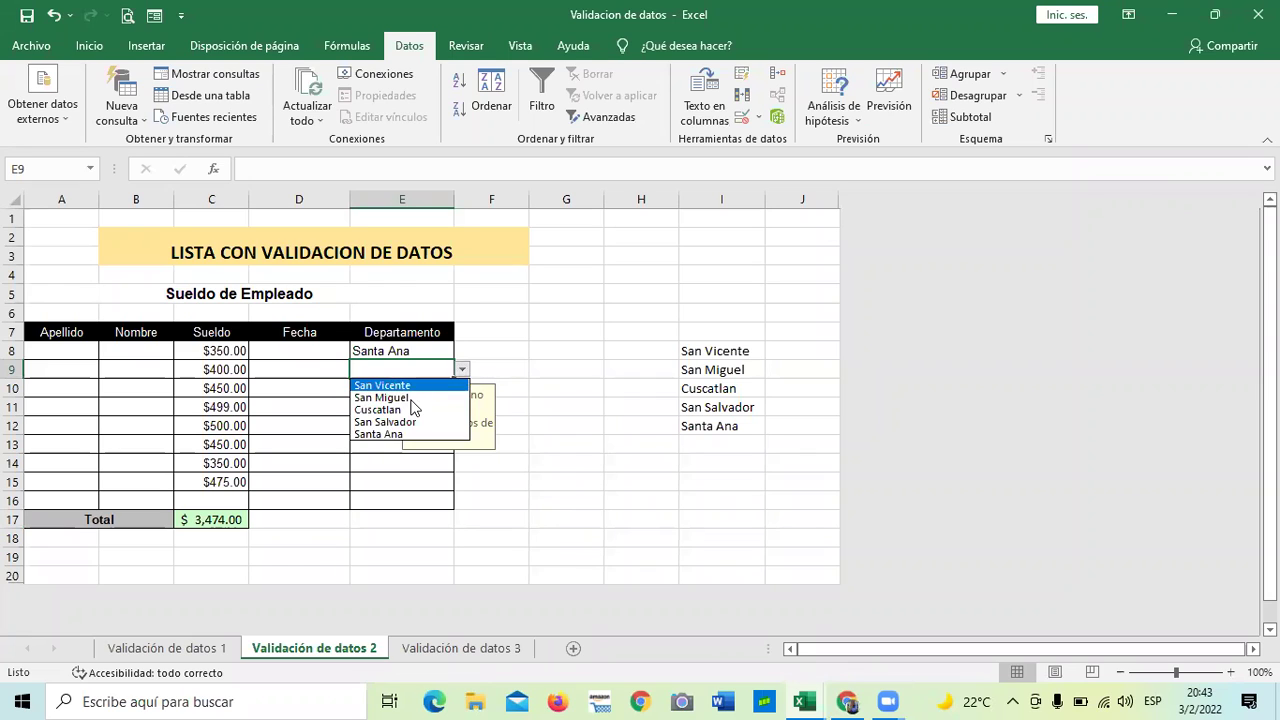
click(411, 398)
click(388, 390)
click(462, 388)
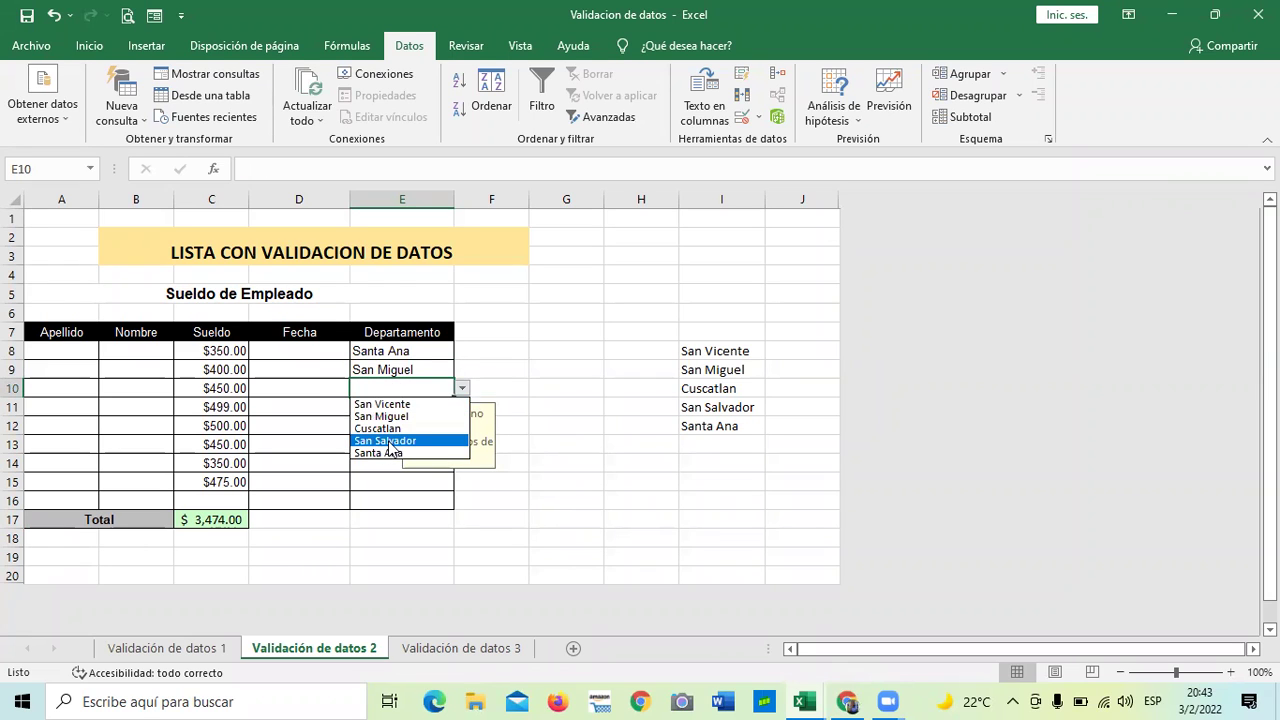
click(384, 453)
Choose San Miguel from the drop-down lists for Departamento cells E11 and E12.
click(386, 413)
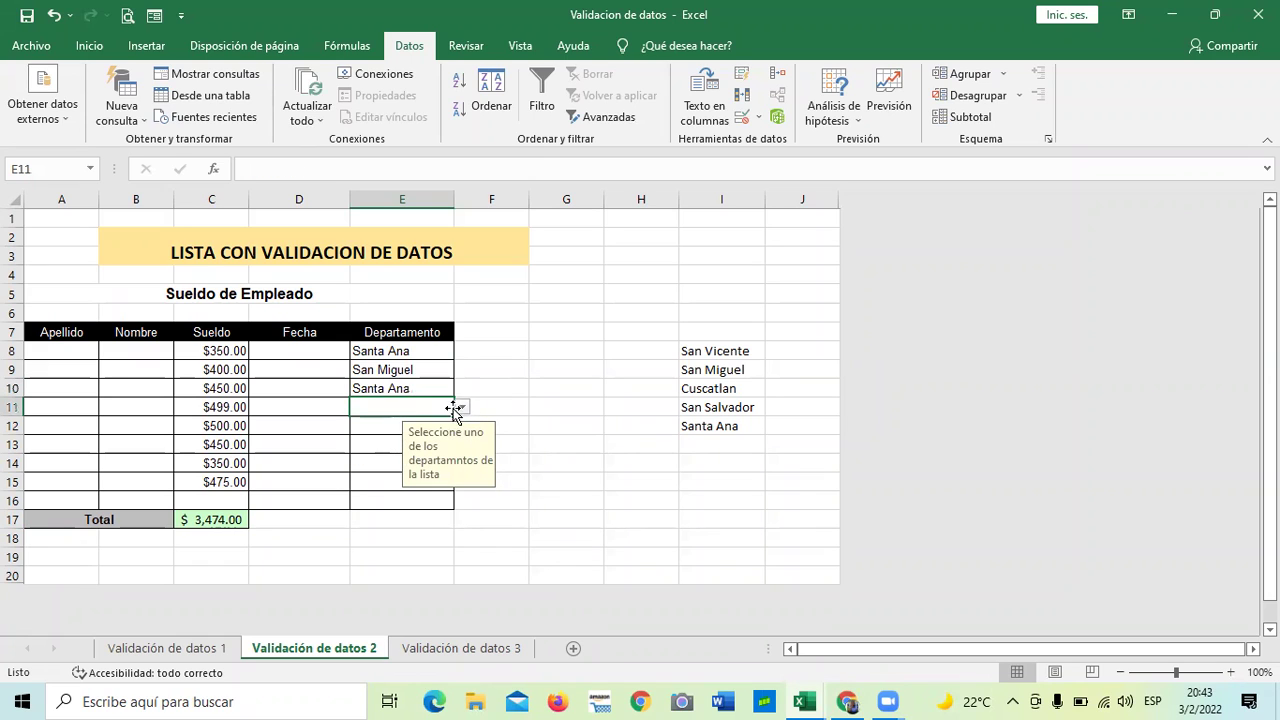
click(462, 407)
click(412, 437)
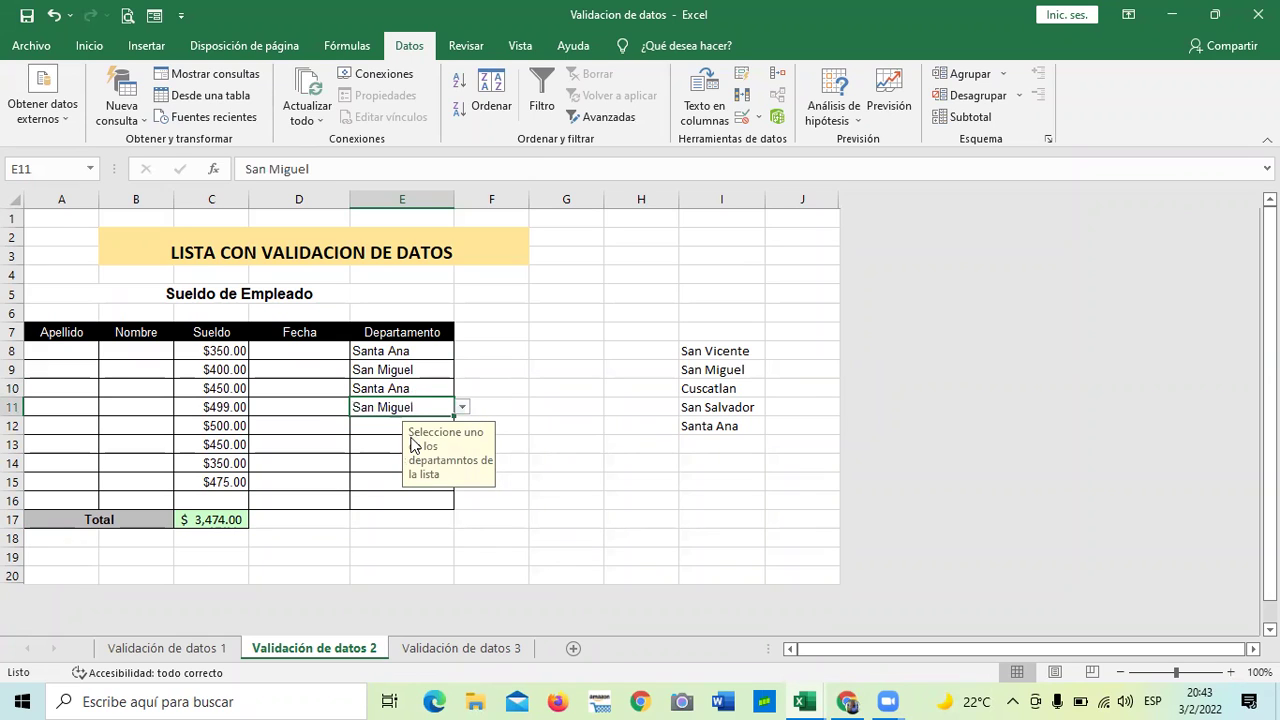
click(392, 428)
click(462, 426)
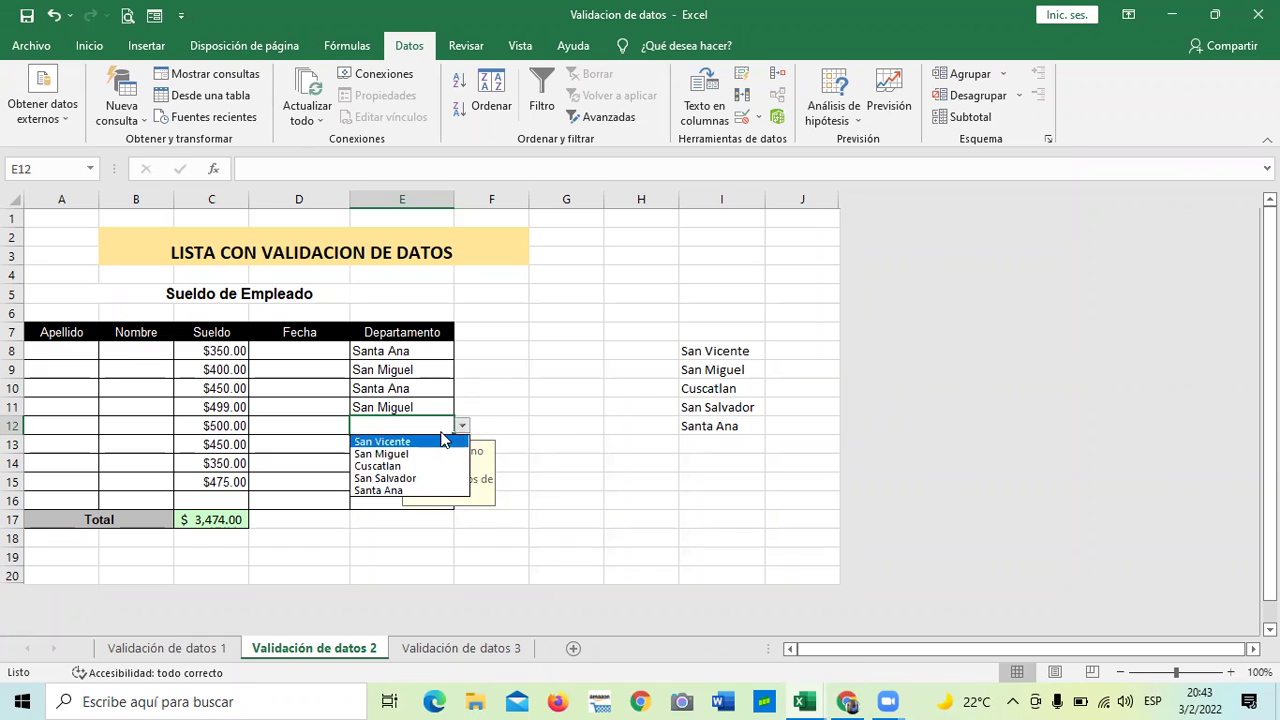
click(411, 455)
Choose San Salvador from the drop-down list as the Departamento in cell E13.
click(395, 447)
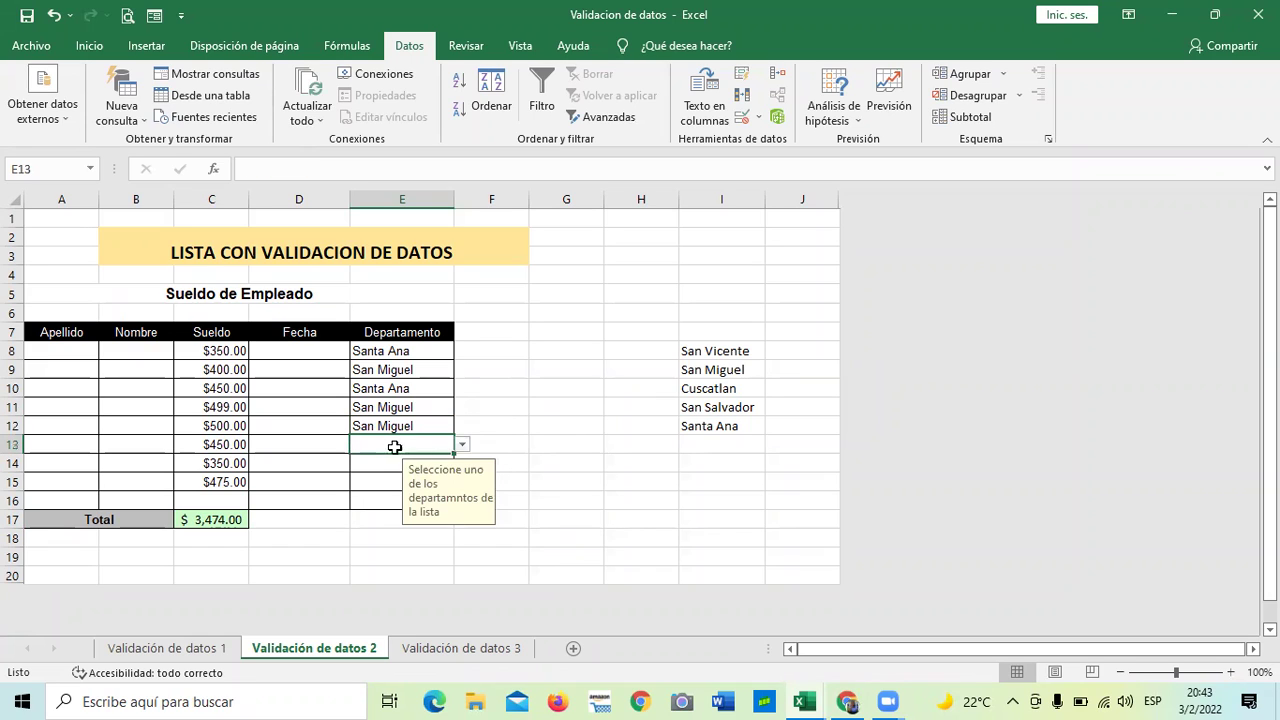
click(462, 444)
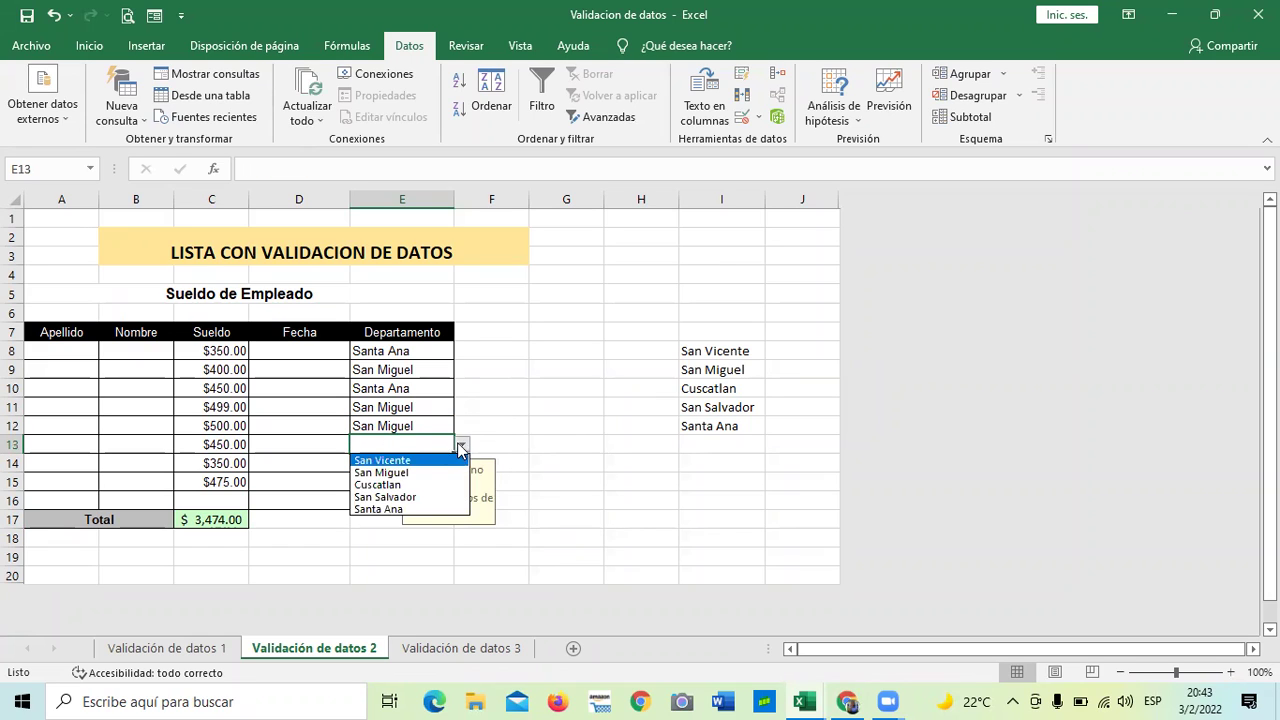
click(392, 497)
click(540, 459)
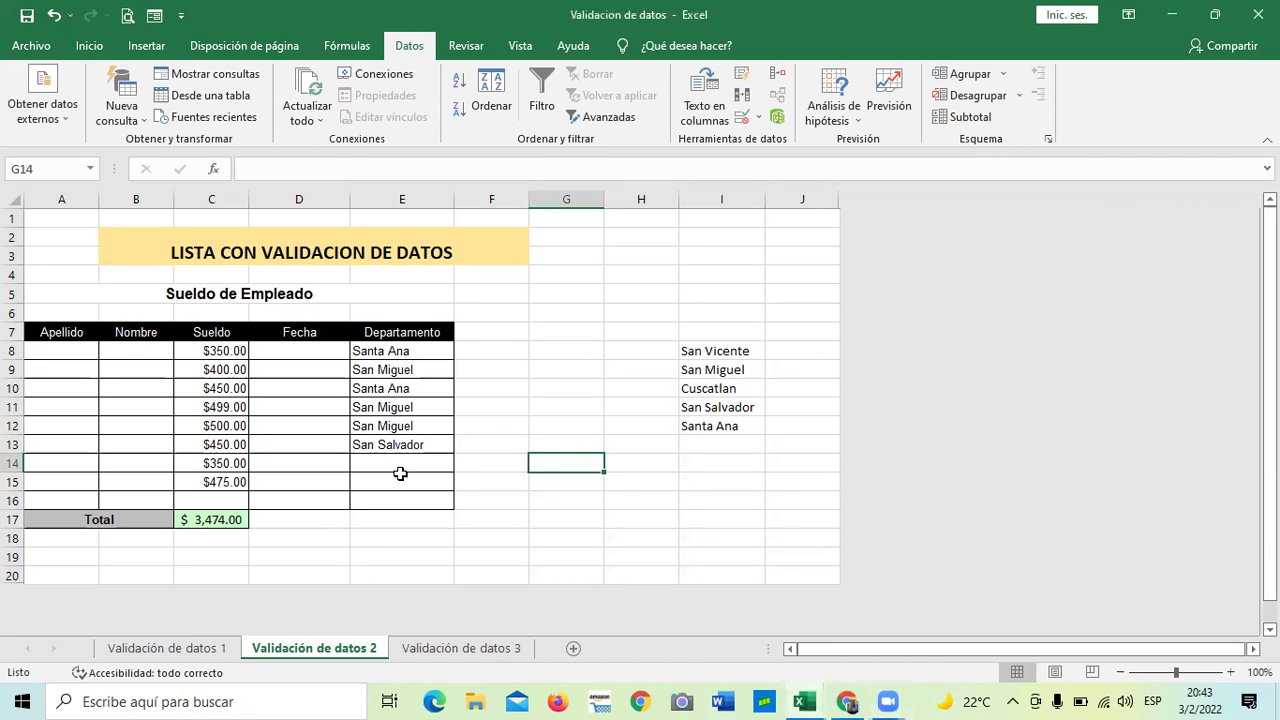
click(520, 515)
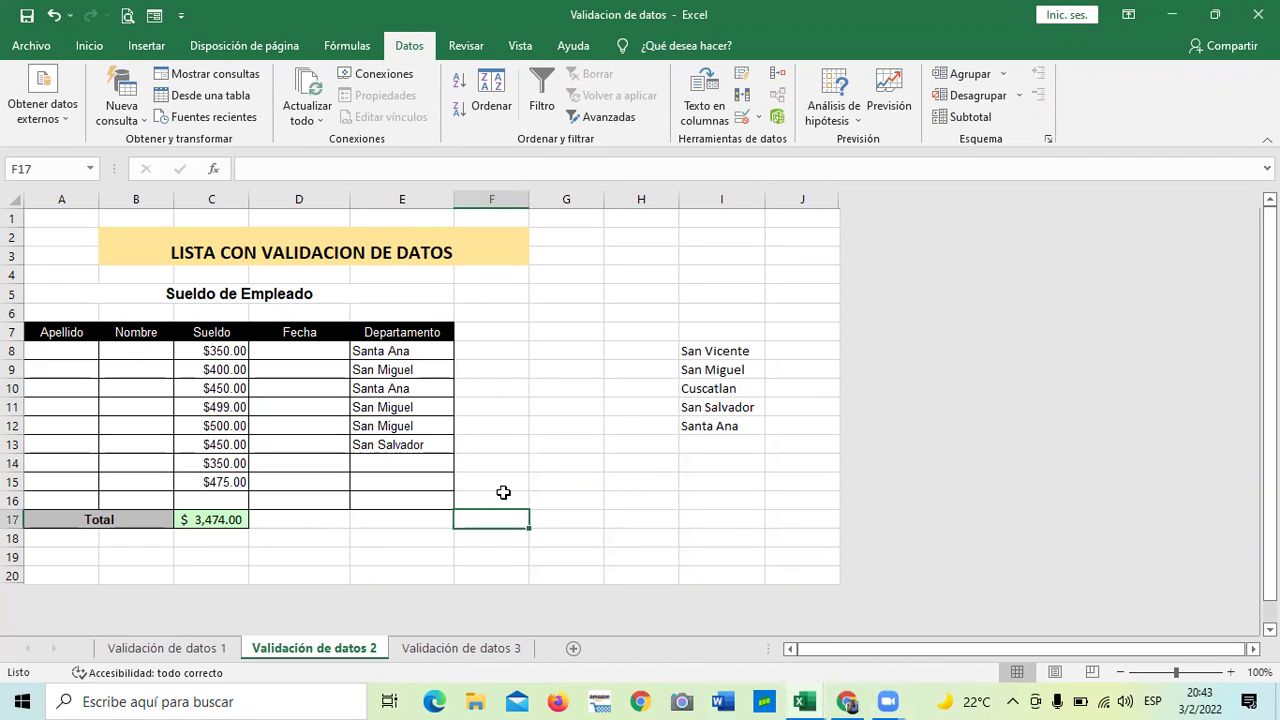
Go to the Validación de datos 3 sheet and look over the codes in the CÓDIGO column.
click(446, 652)
click(551, 447)
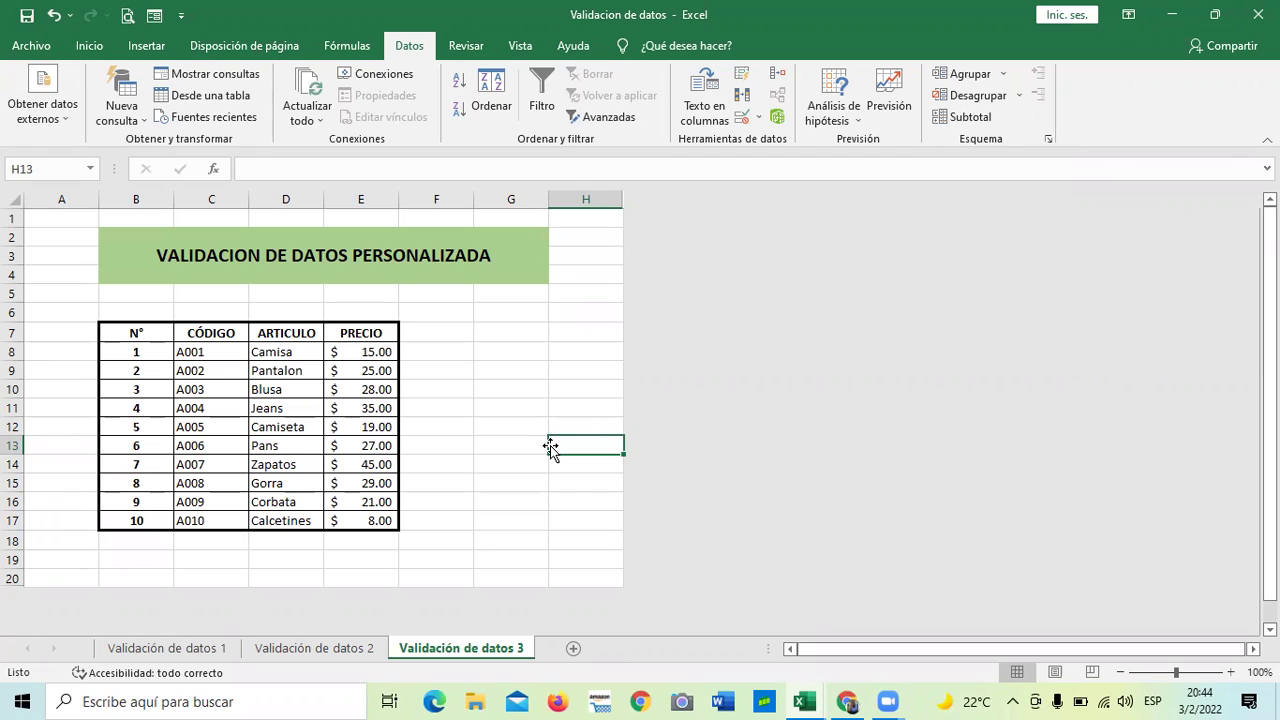
click(200, 462)
click(224, 354)
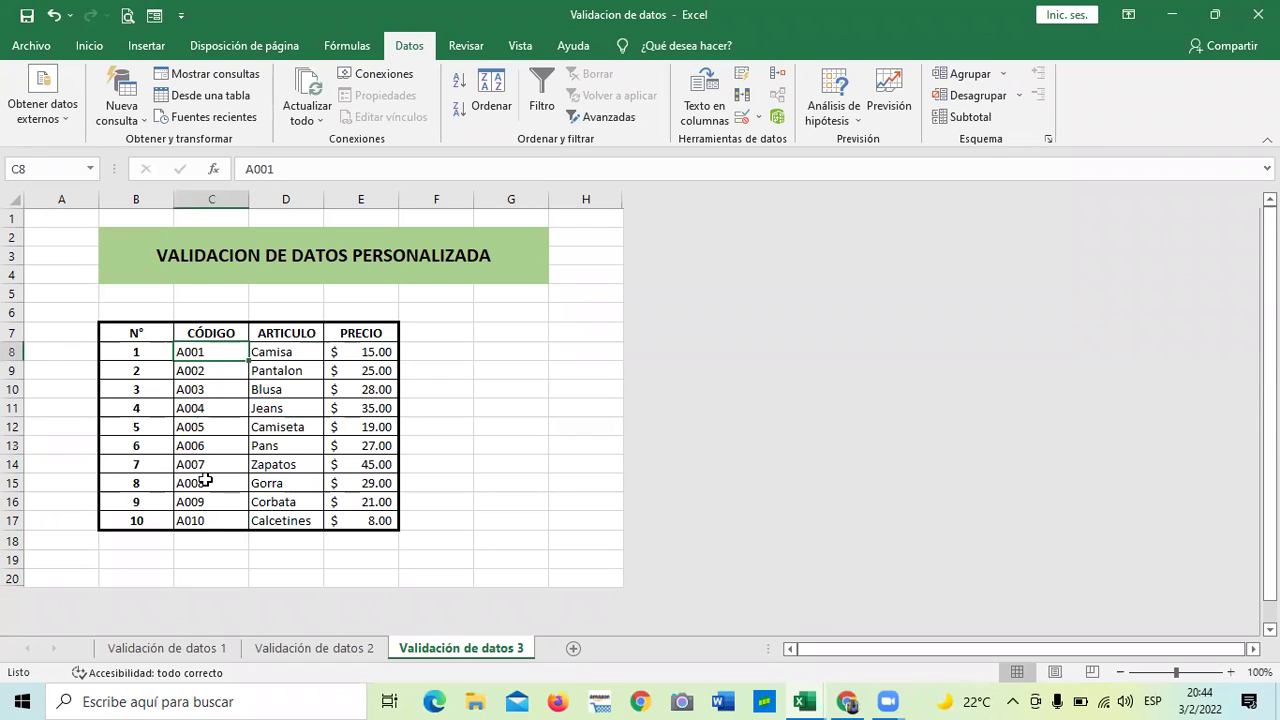
click(209, 520)
Try to replace the code in C16 with the duplicate A002 to test the existing validation.
click(224, 499)
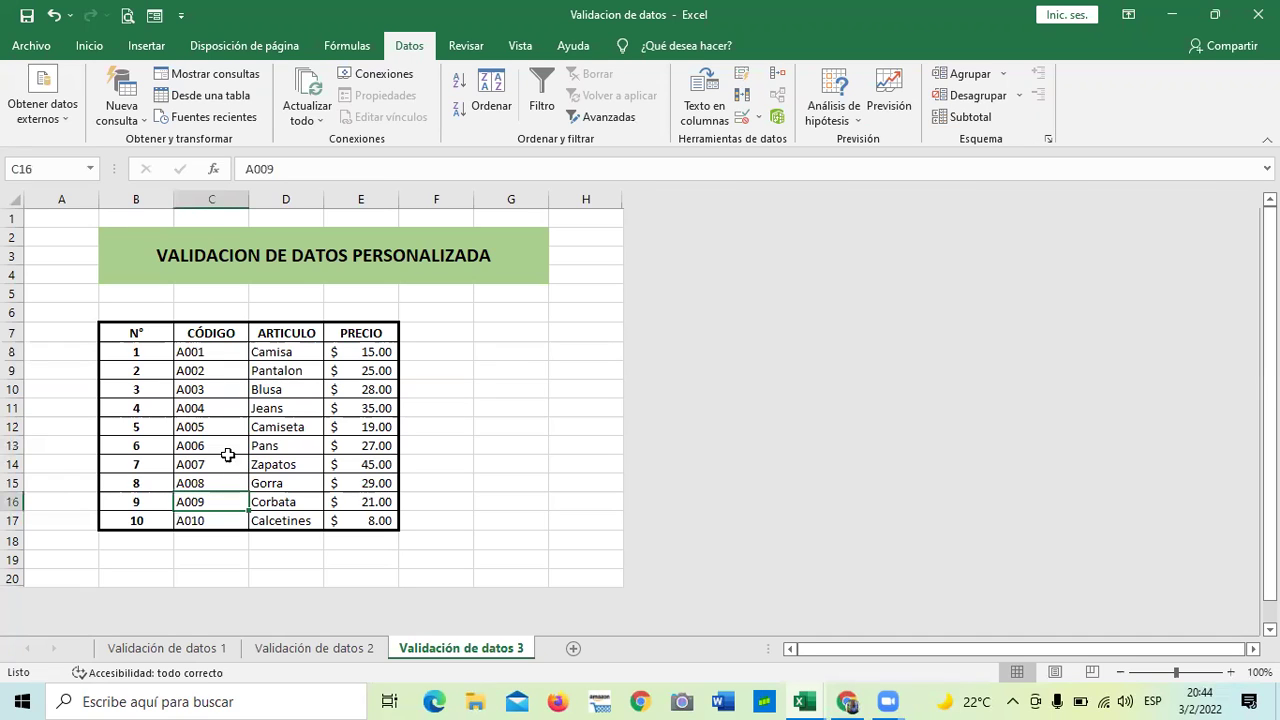
double_click(324, 168)
click(320, 163)
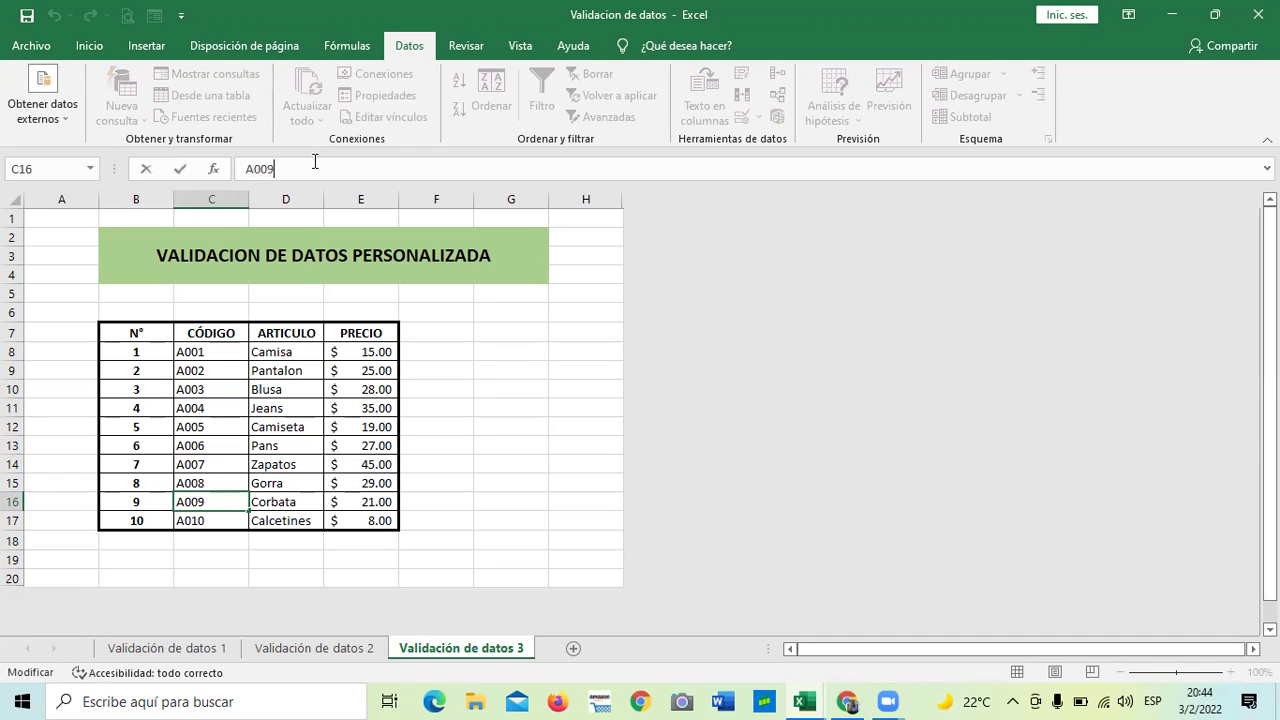
key(BackSpace)
text(2)
key(Return)
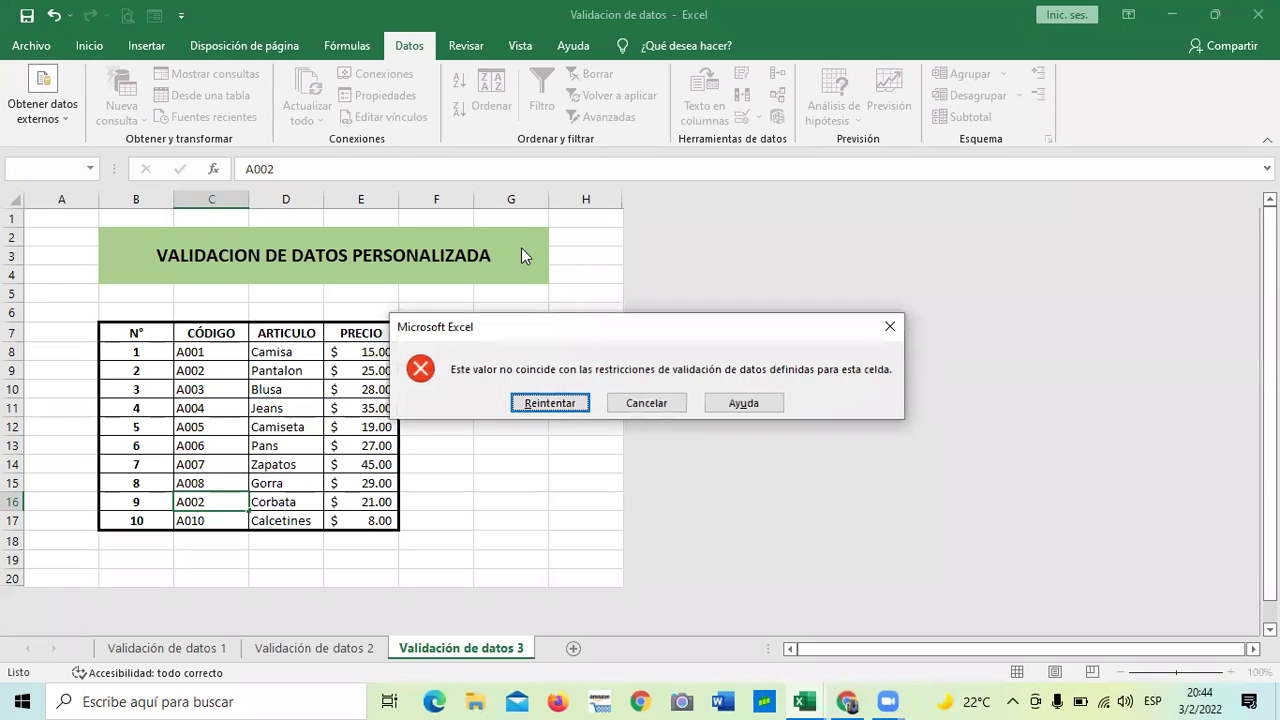
click(558, 402)
click(520, 446)
click(563, 402)
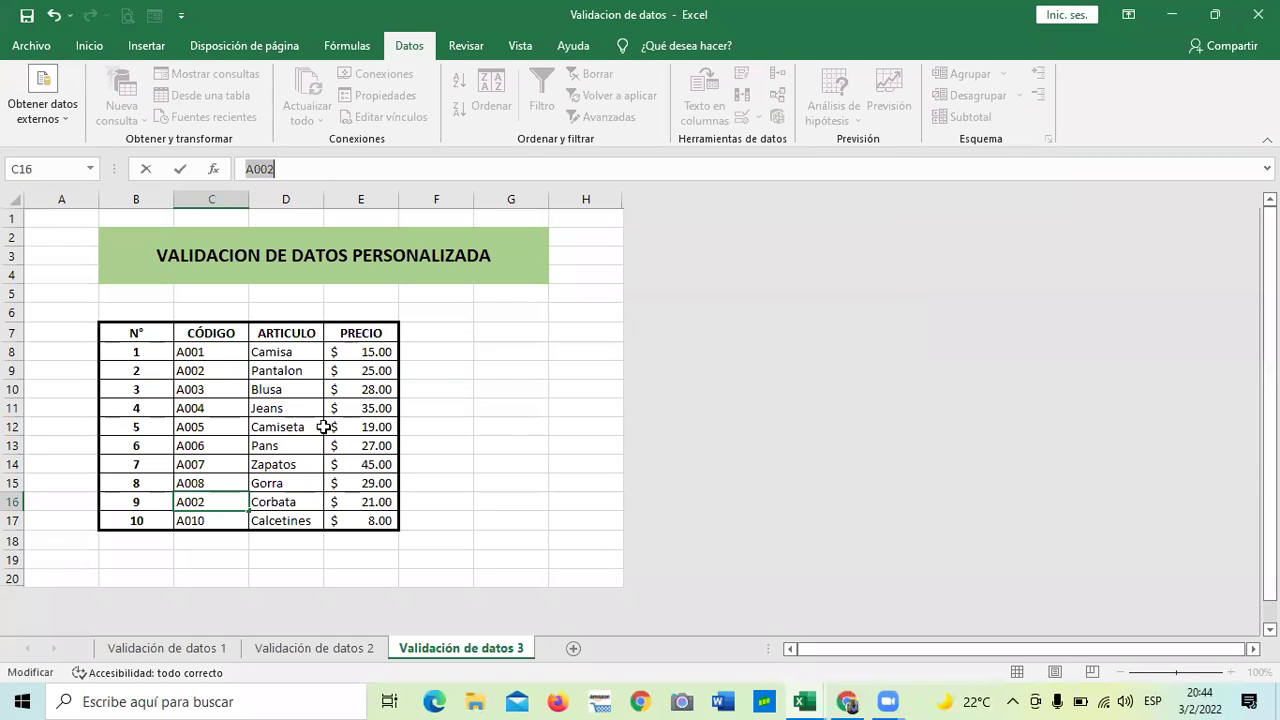
Discard the duplicate entry in C16 and re-enter the code A009.
key(BackSpace)
key(Return)
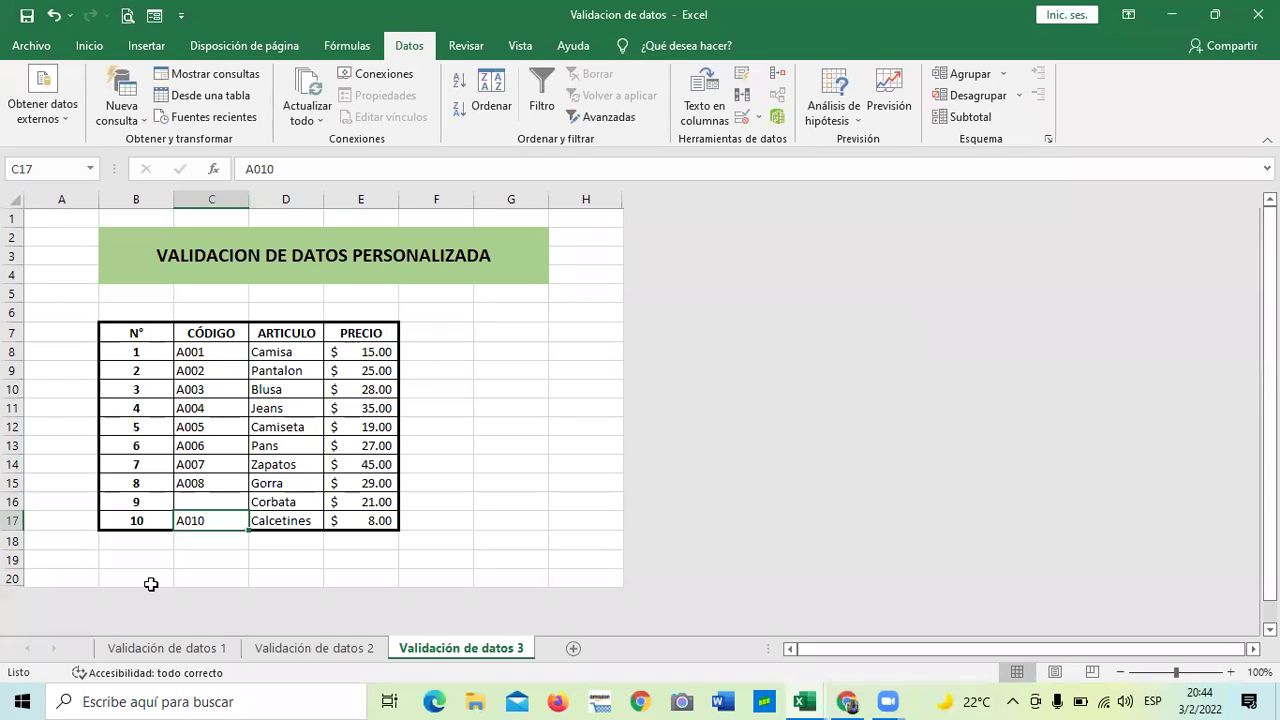
click(200, 486)
click(202, 499)
text(A00)
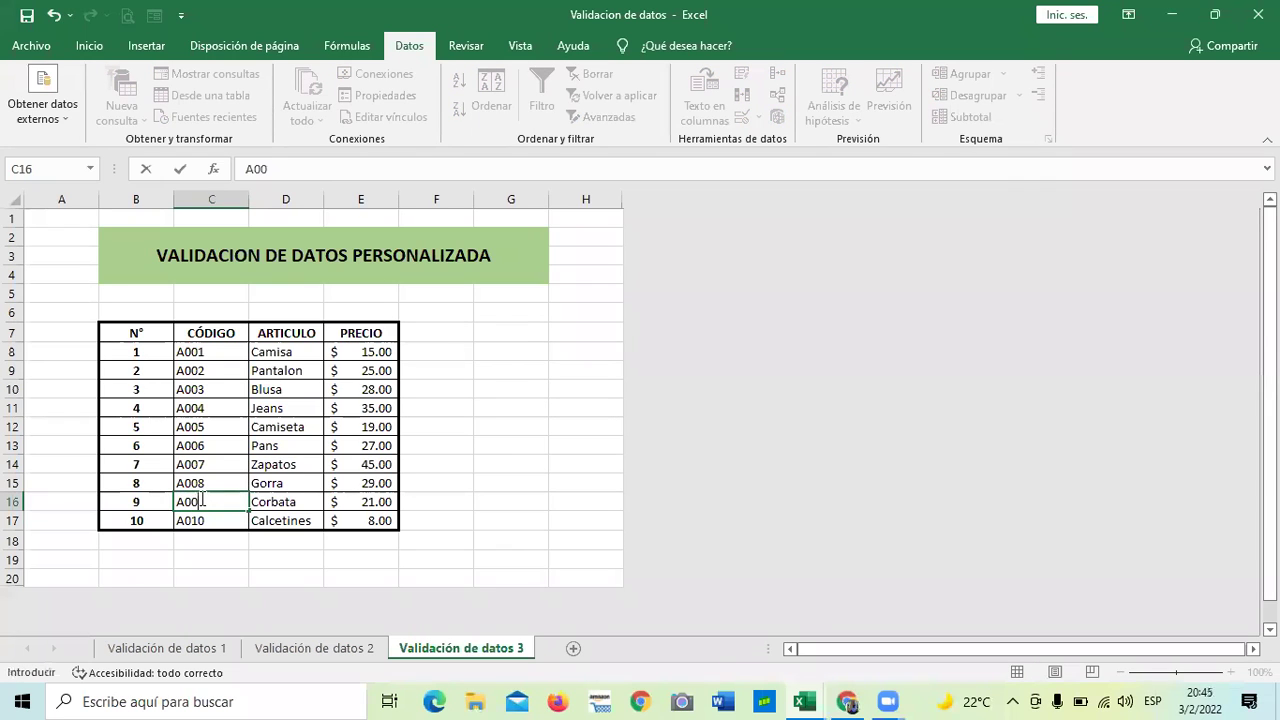
text(9)
key(Return)
Clear all existing data validation from the CÓDIGO cells C8:C17 and apply the change.
drag(220, 355, 220, 518)
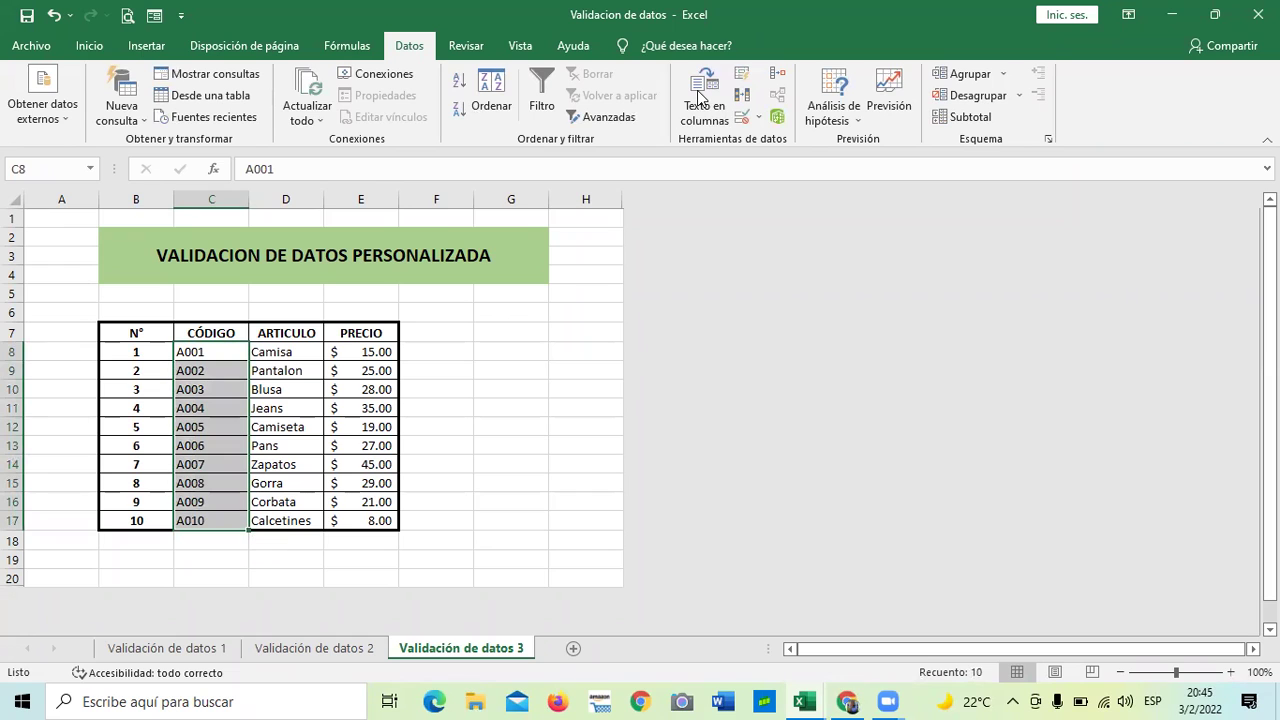
click(742, 122)
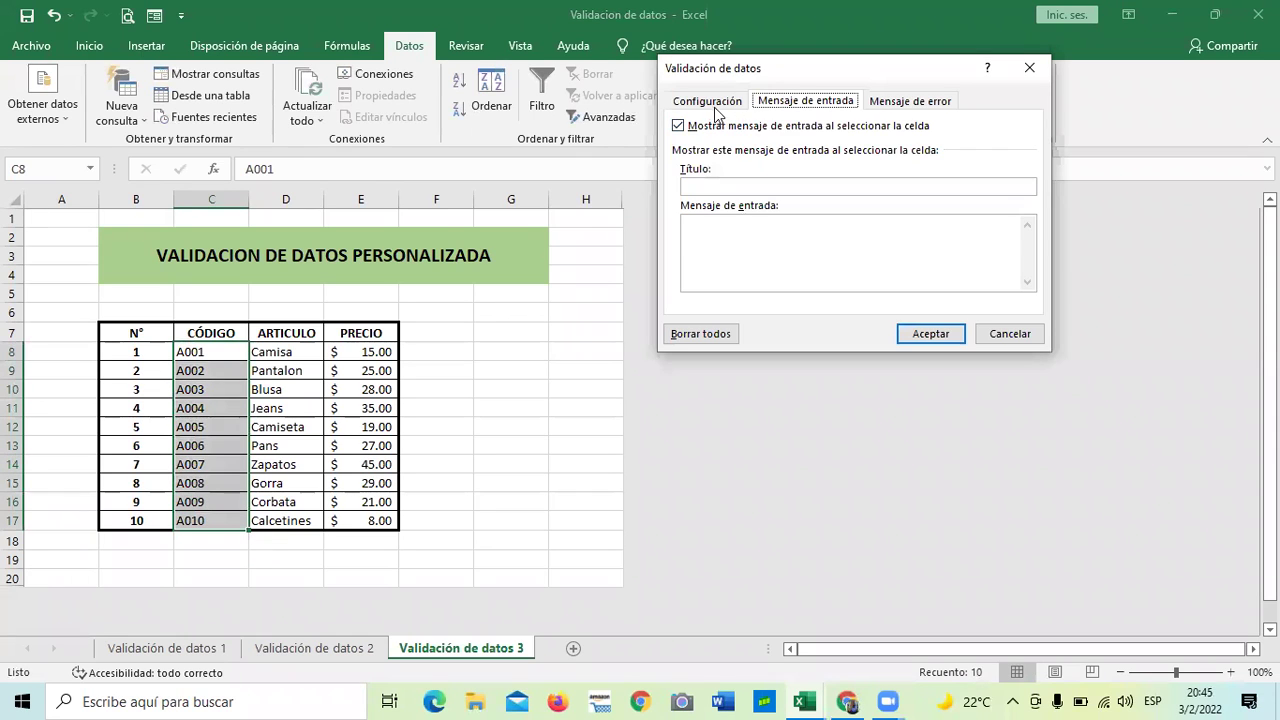
click(708, 102)
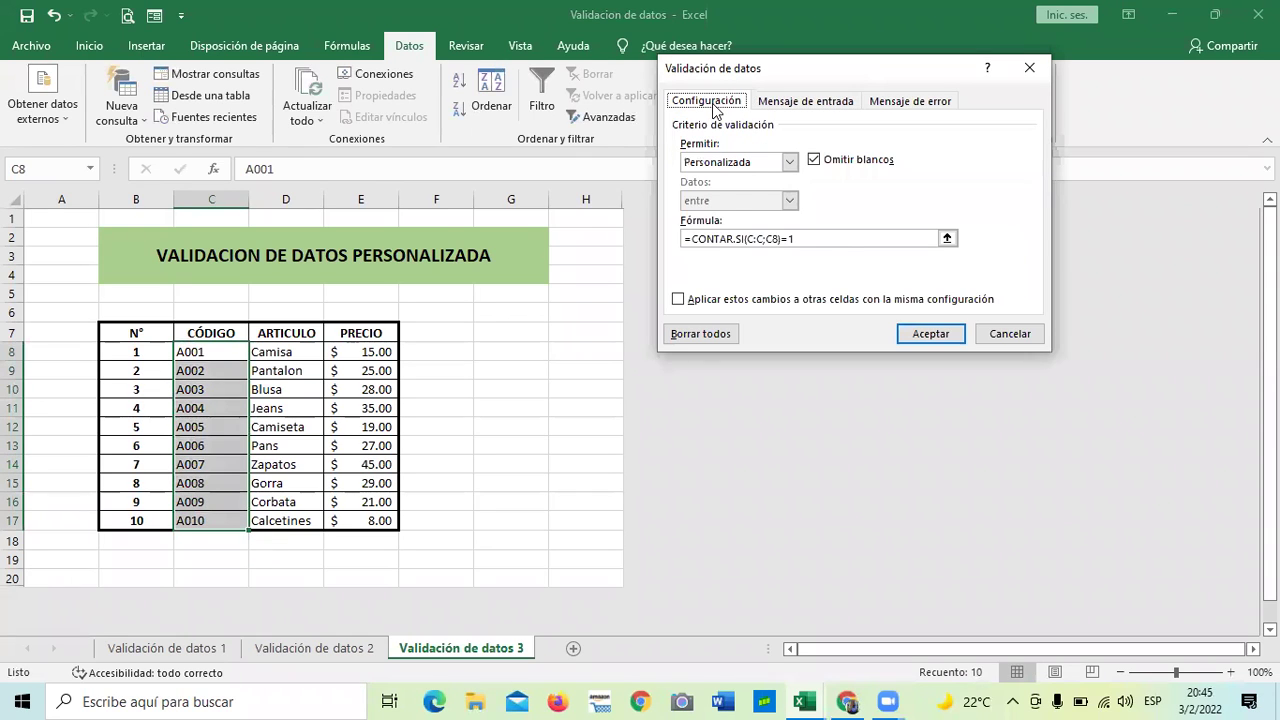
click(787, 162)
click(700, 334)
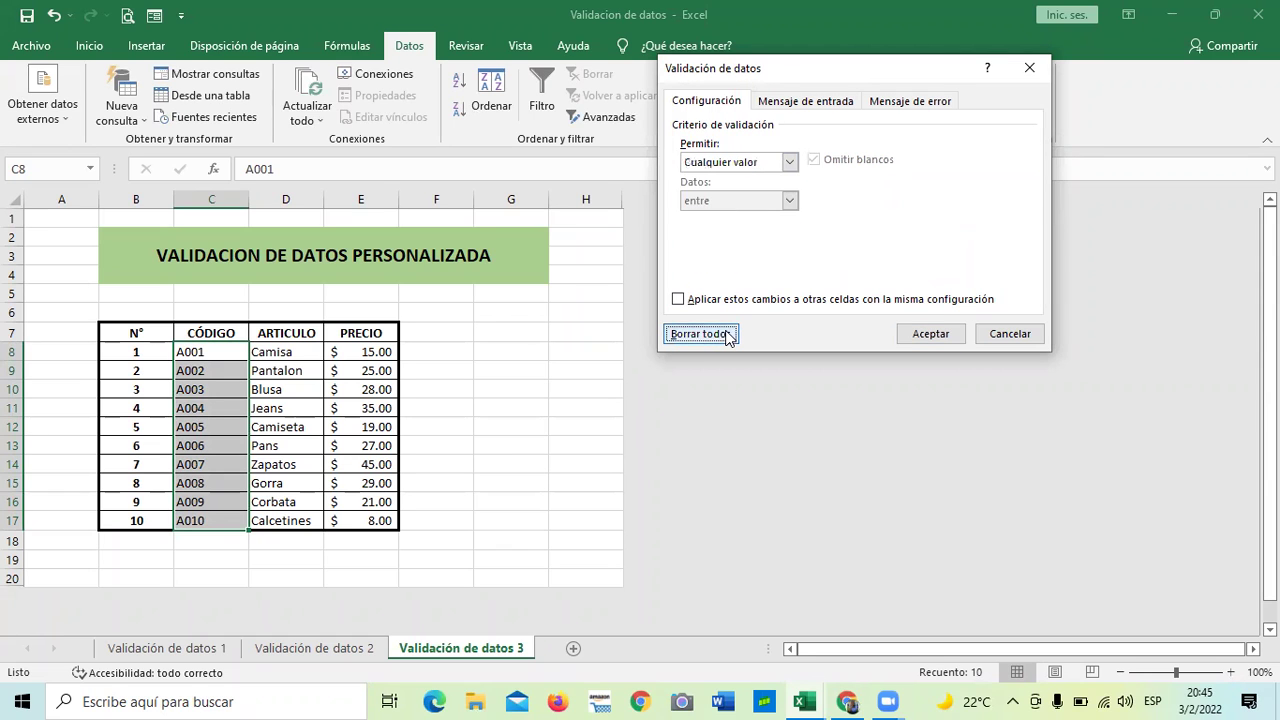
click(929, 334)
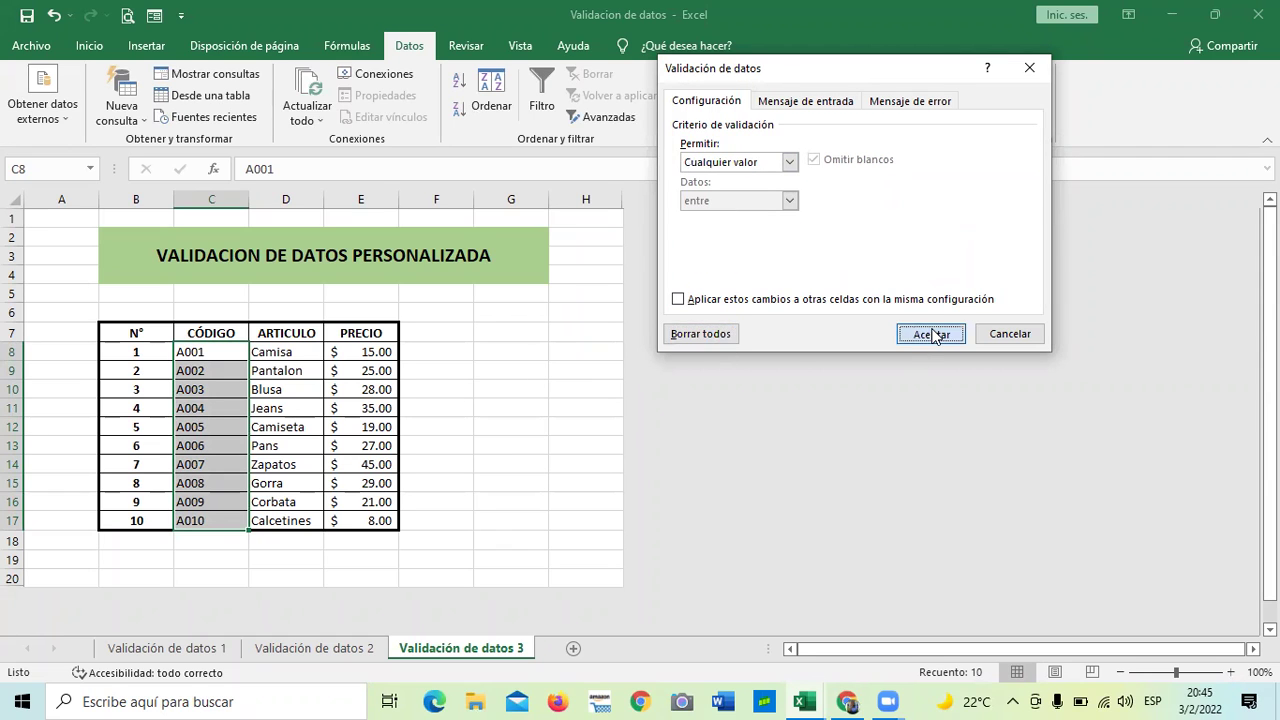
click(508, 375)
Change the code in C13 to the duplicate A003 and compare it with C10.
click(196, 446)
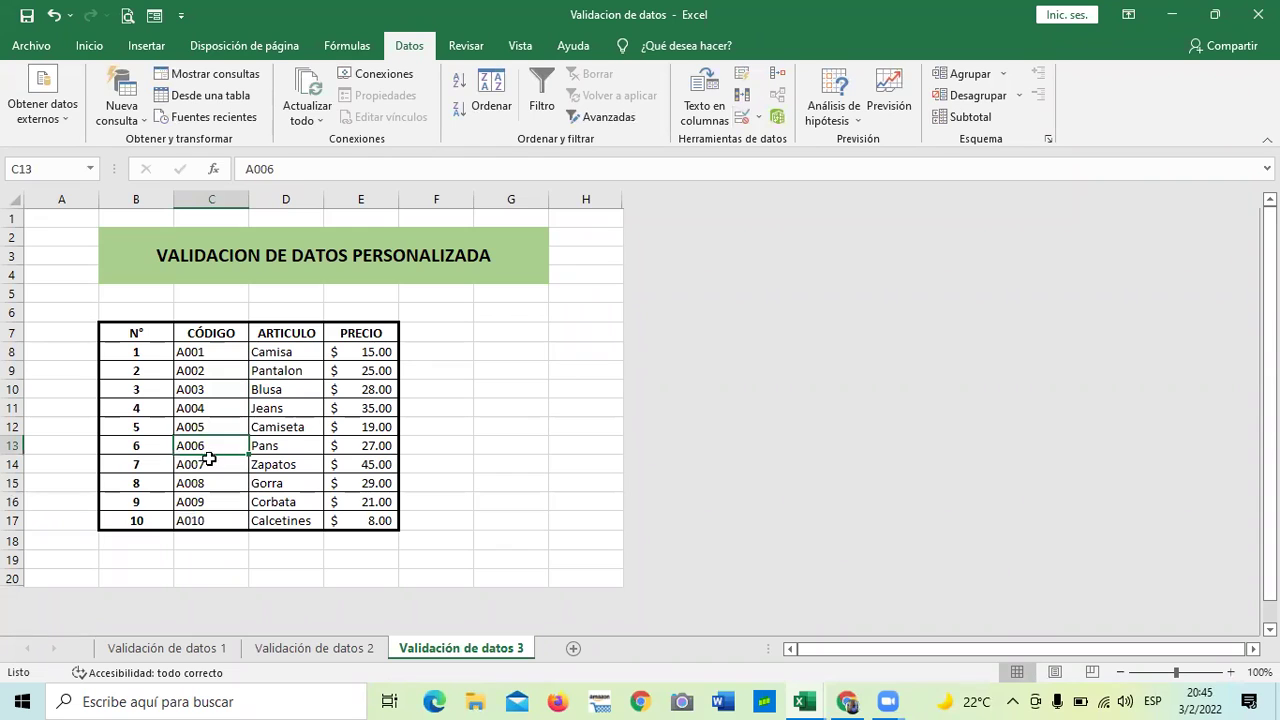
click(303, 172)
key(BackSpace)
text(3)
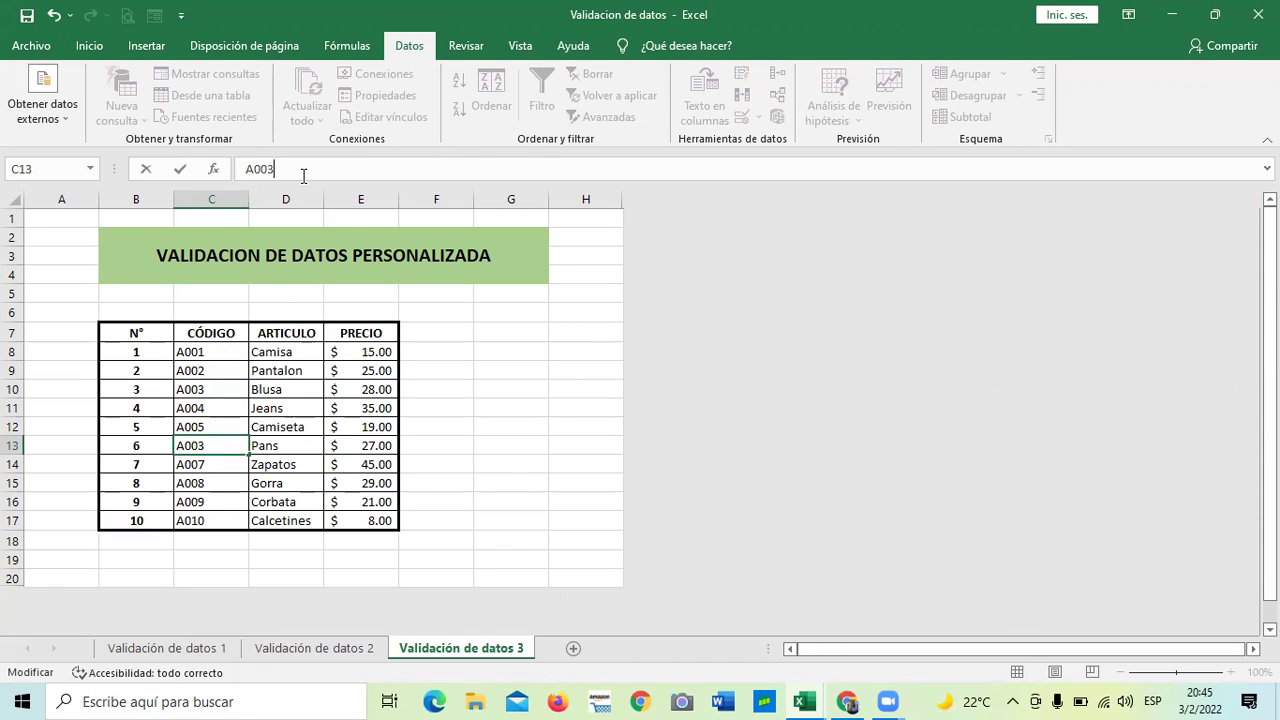
key(Return)
click(228, 390)
click(440, 408)
Start a data validation for CÓDIGO cells C8:C17 and set the allowed type to Personalizada.
drag(220, 353, 222, 520)
click(741, 118)
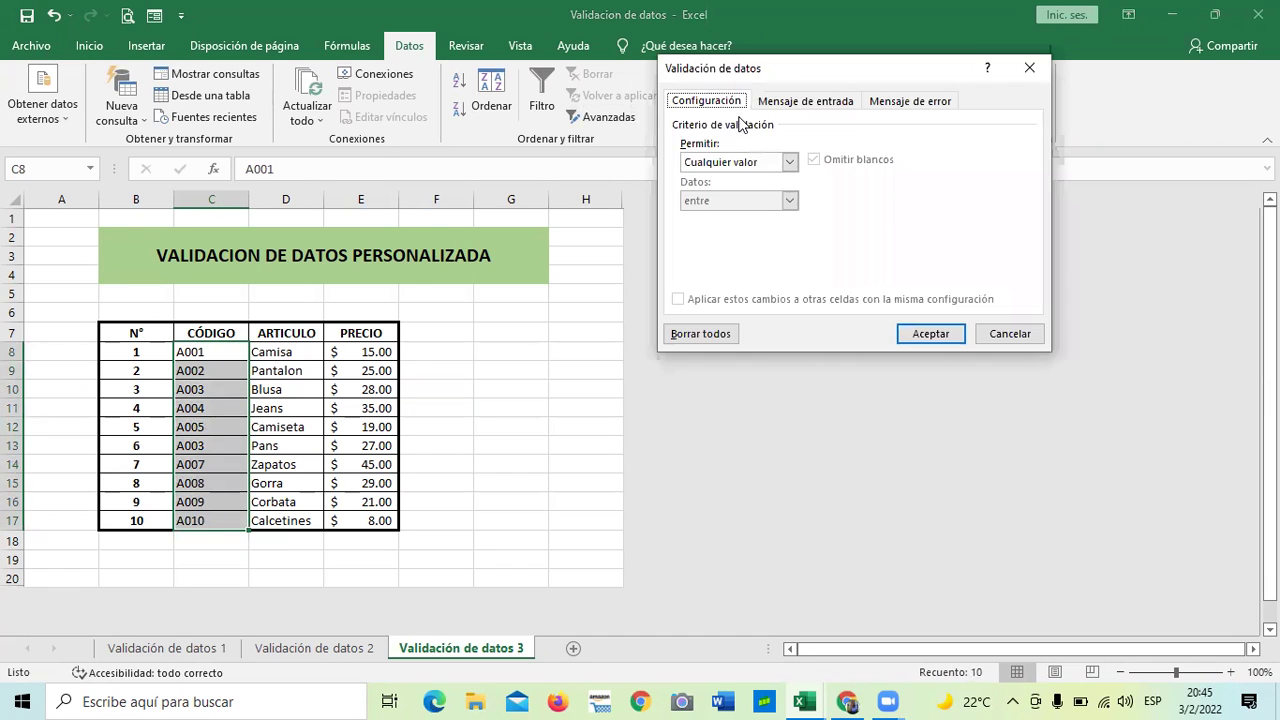
click(788, 162)
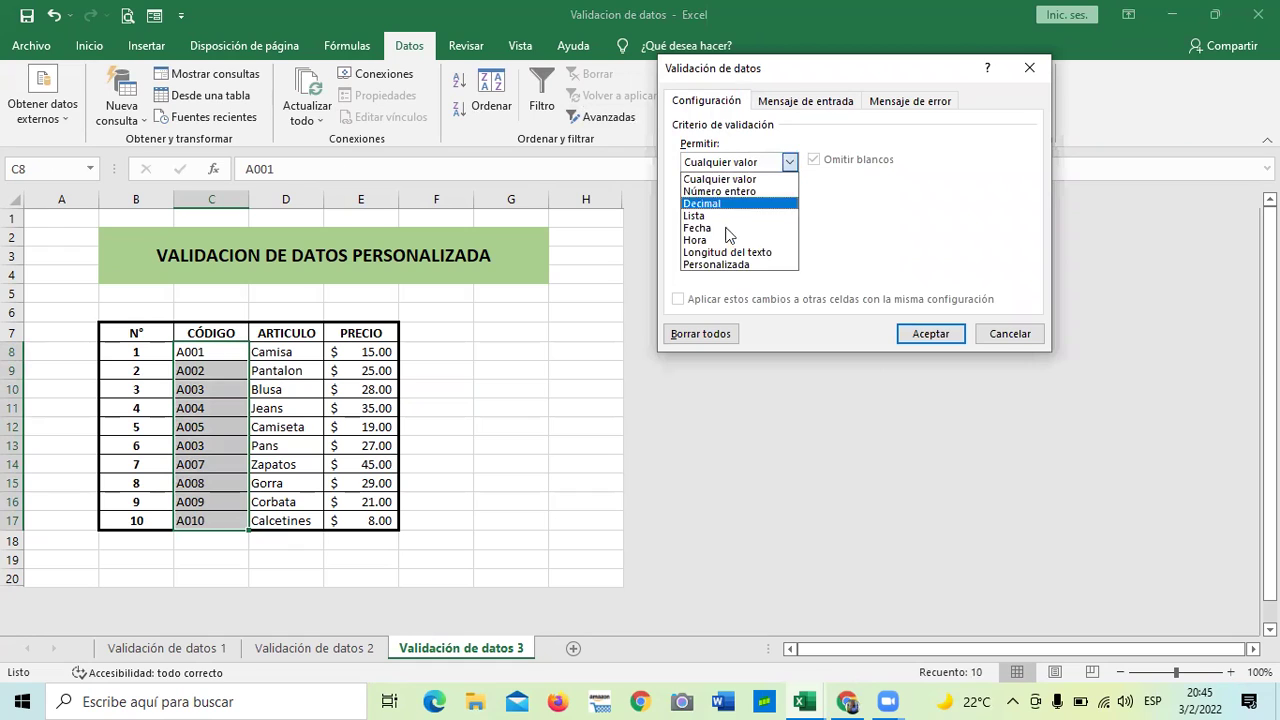
click(718, 265)
click(768, 237)
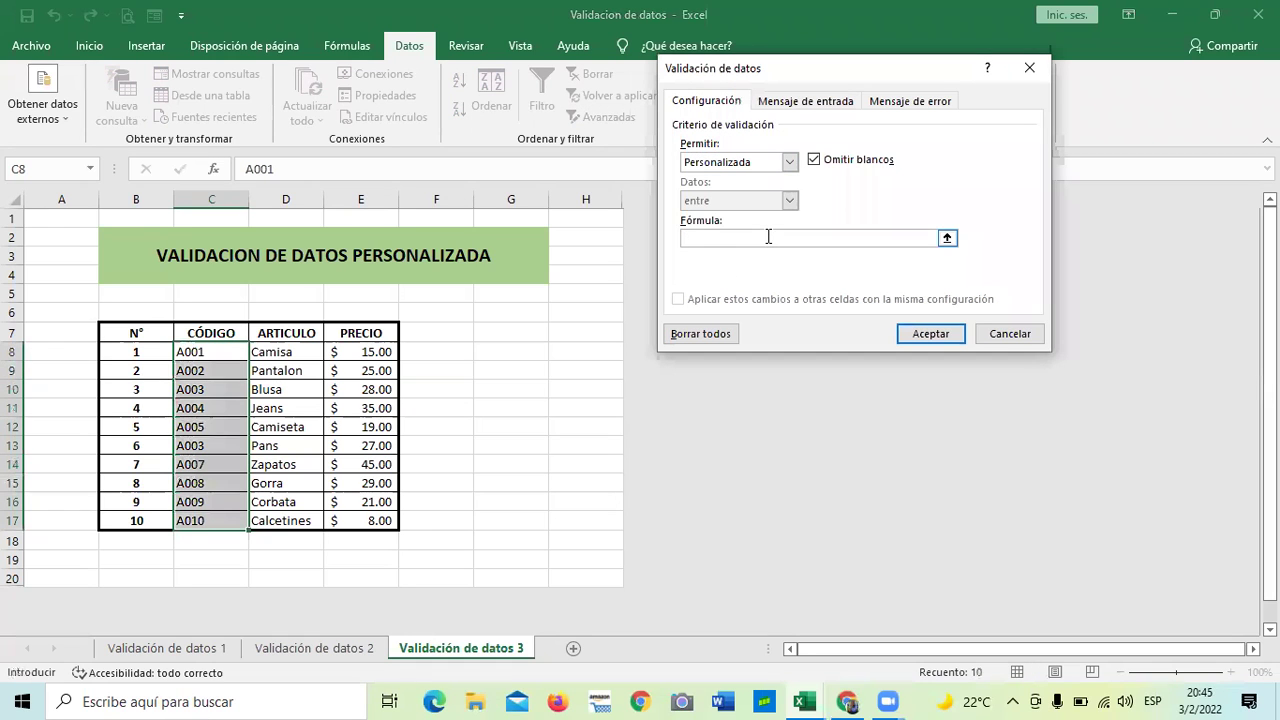
Enter the custom validation formula =contar.si(c:c;c1)=1 and apply the rule to the CÓDIGO cells.
text(=)
text(contar)
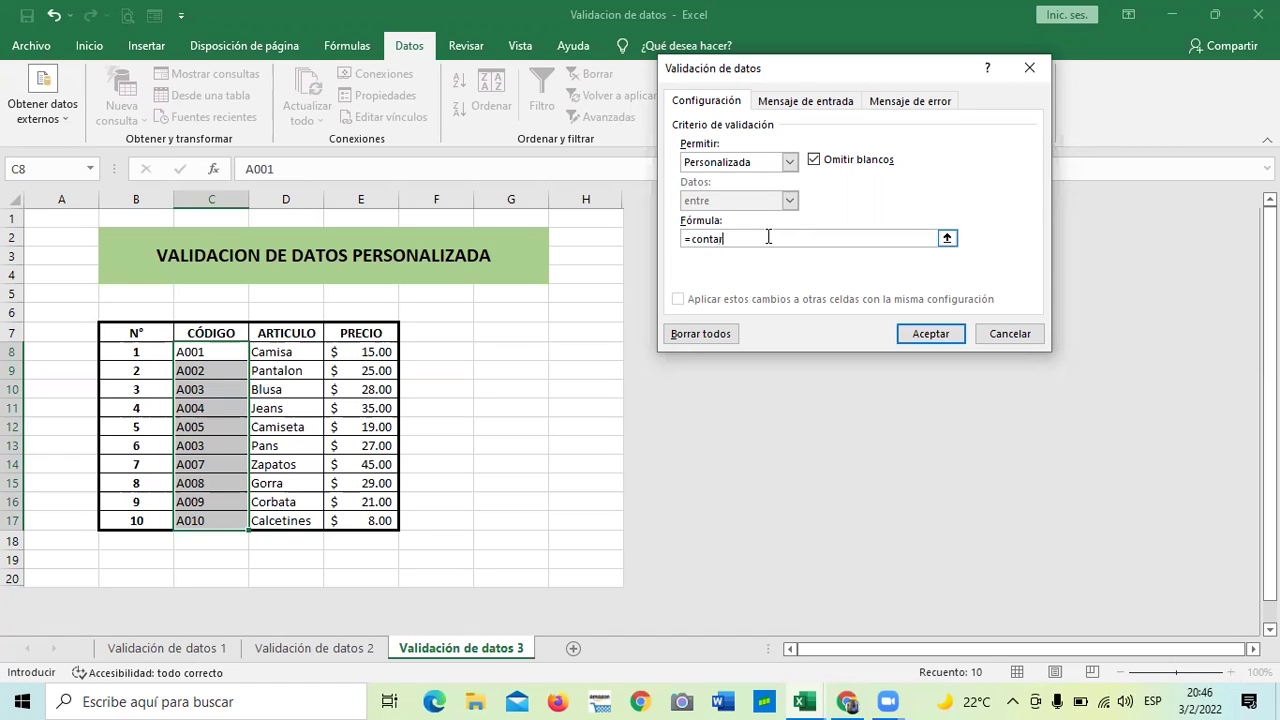
text(.si)
text(()
text((c)
text(:c)
text(;c1)=)
text(1)
click(928, 333)
click(525, 404)
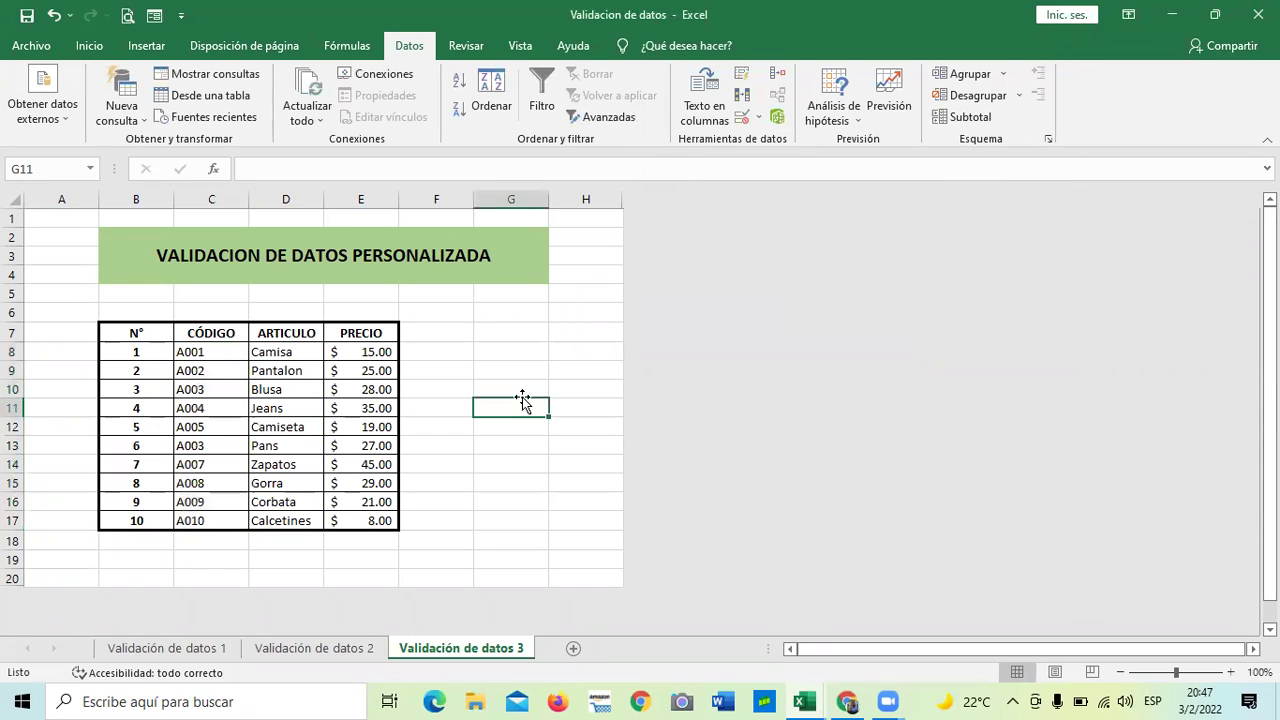
Review the validation rule of the CÓDIGO cells C8:C17 and circle their invalid data.
click(497, 457)
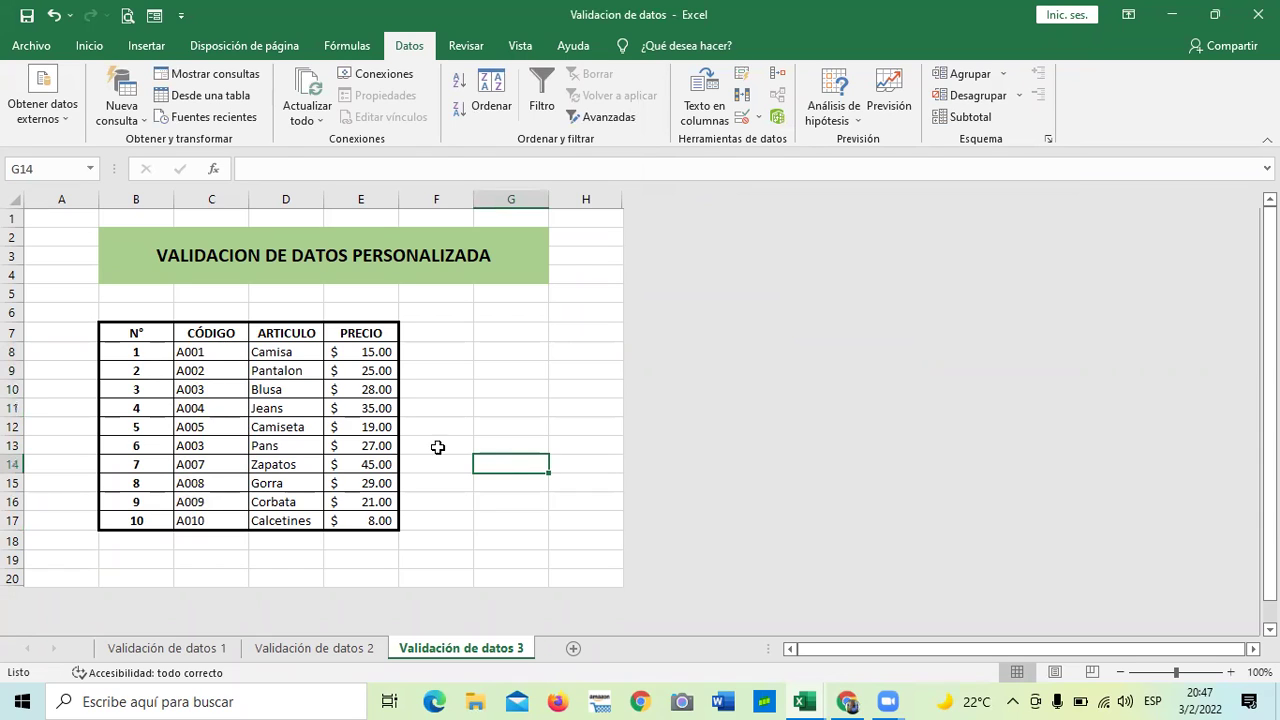
drag(215, 351, 234, 520)
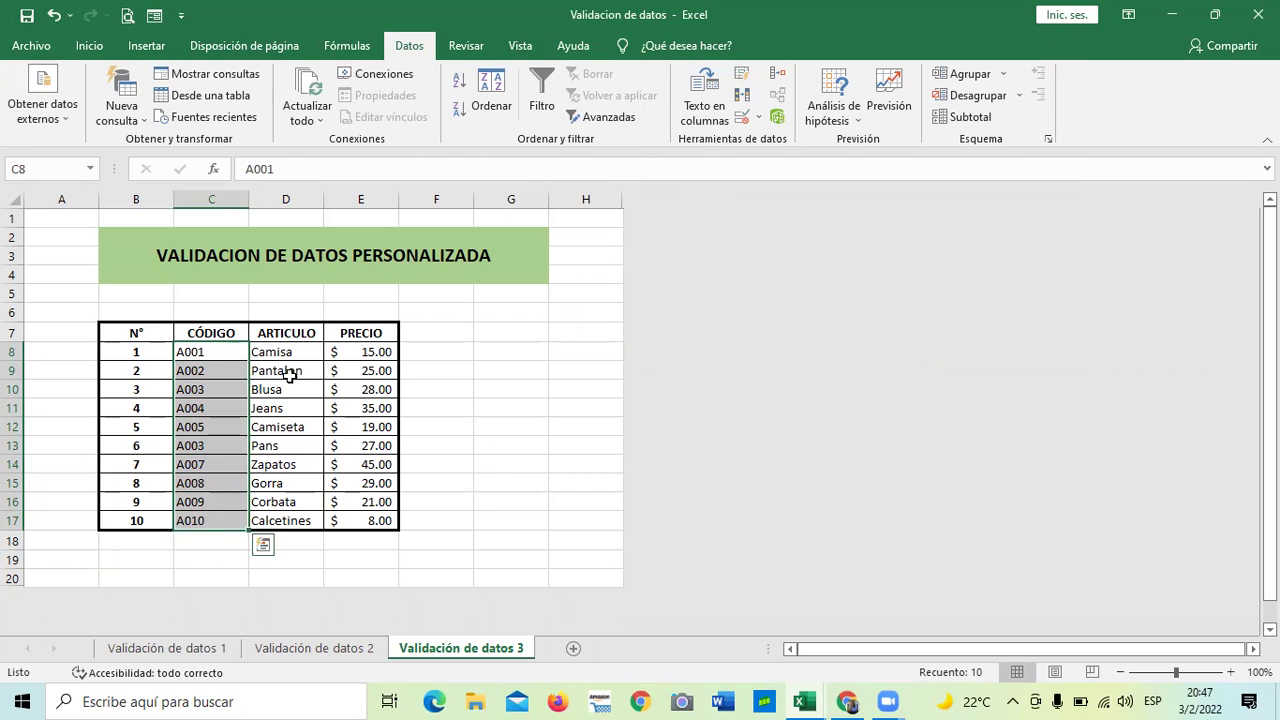
click(745, 118)
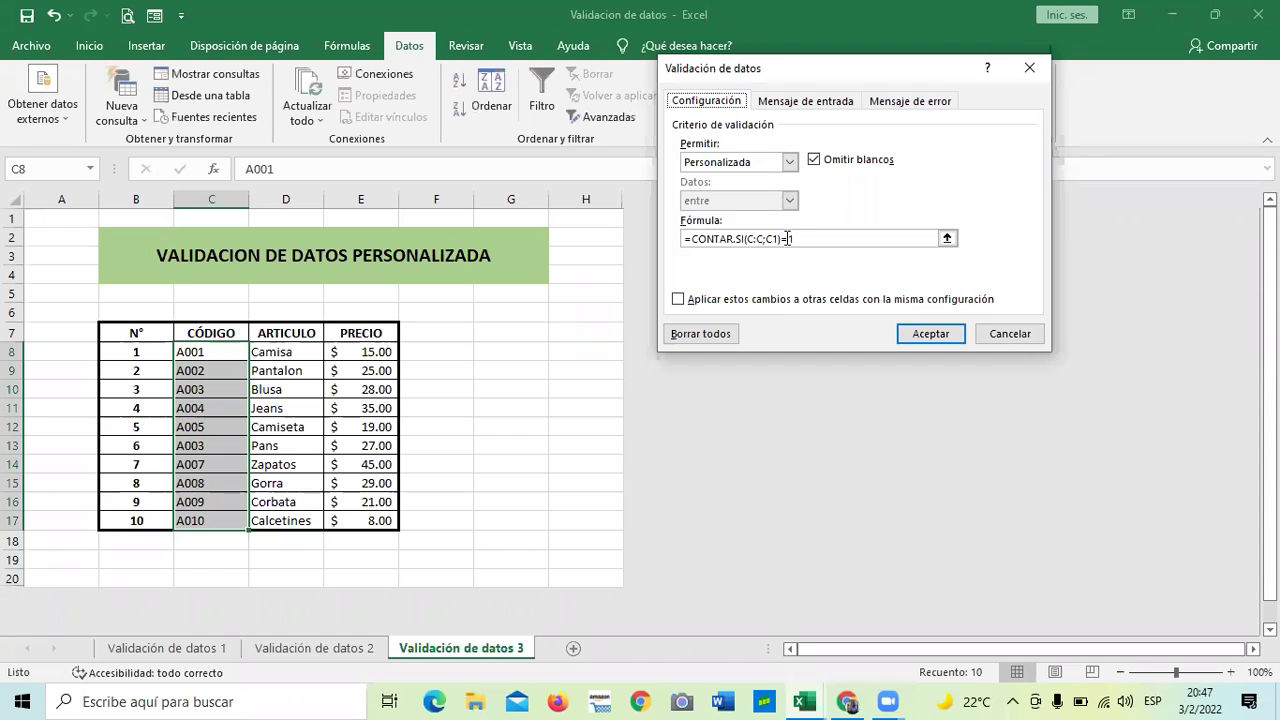
click(1027, 66)
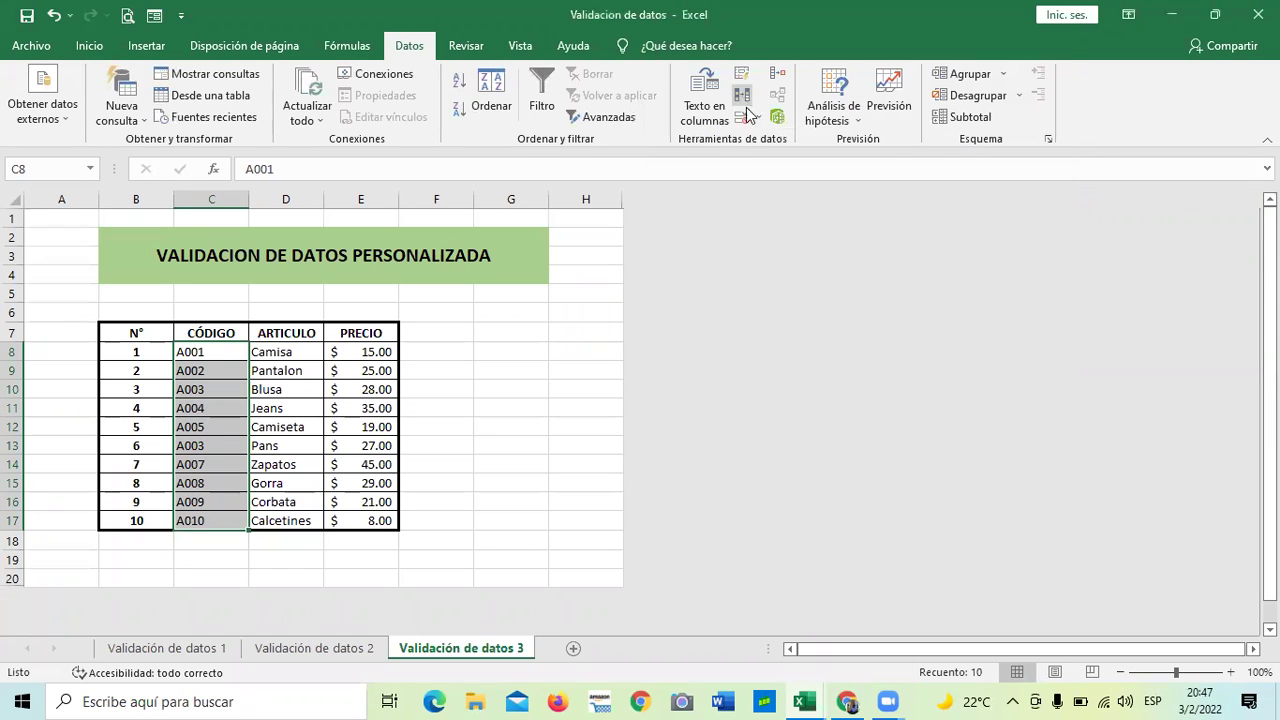
click(759, 118)
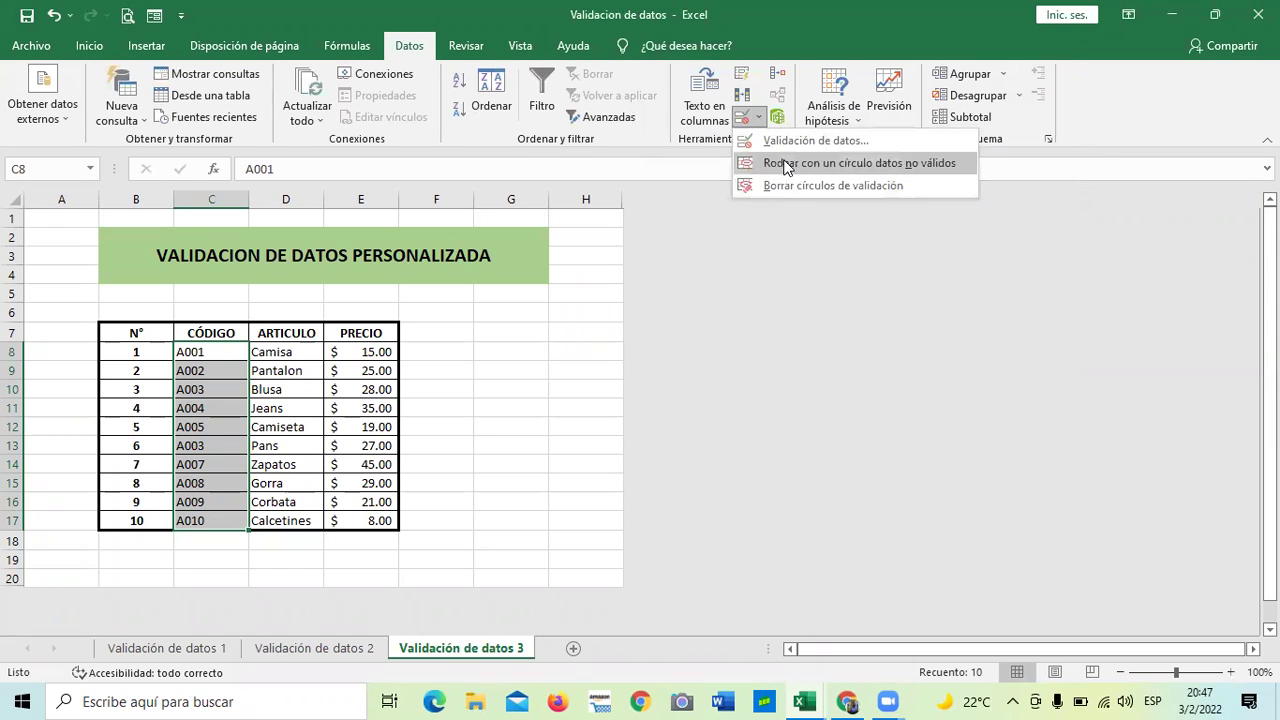
click(784, 162)
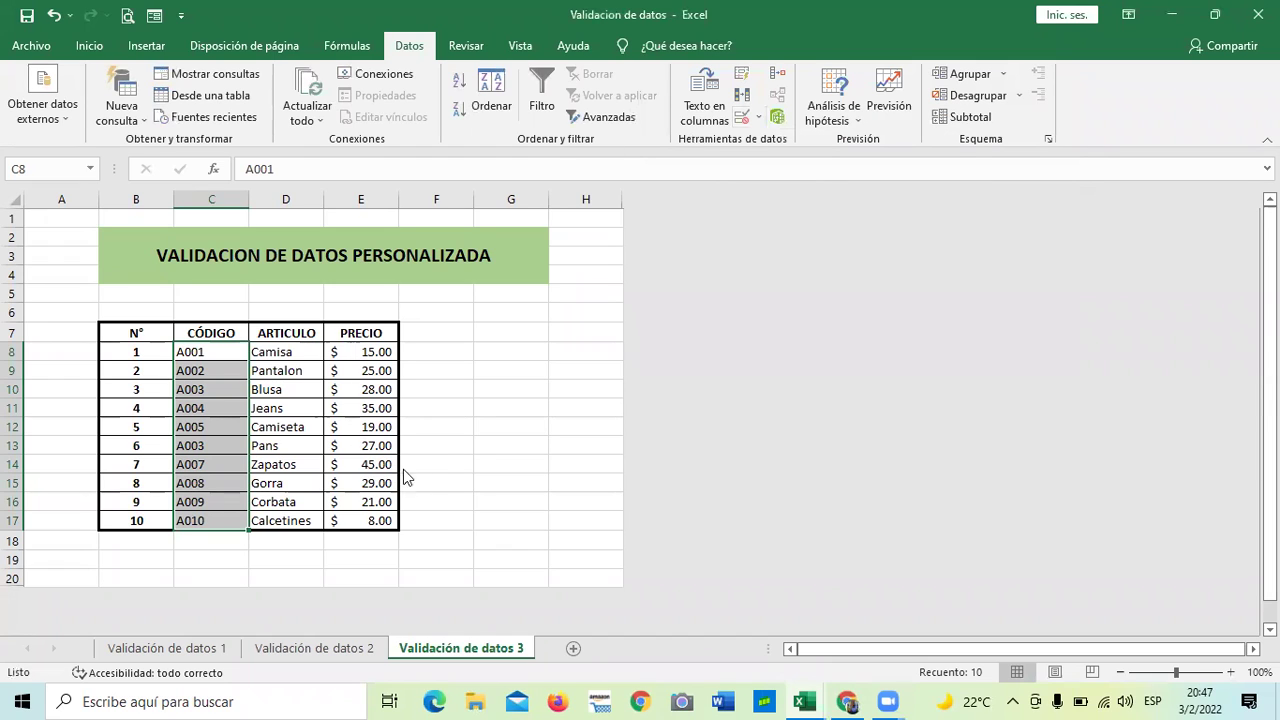
click(444, 462)
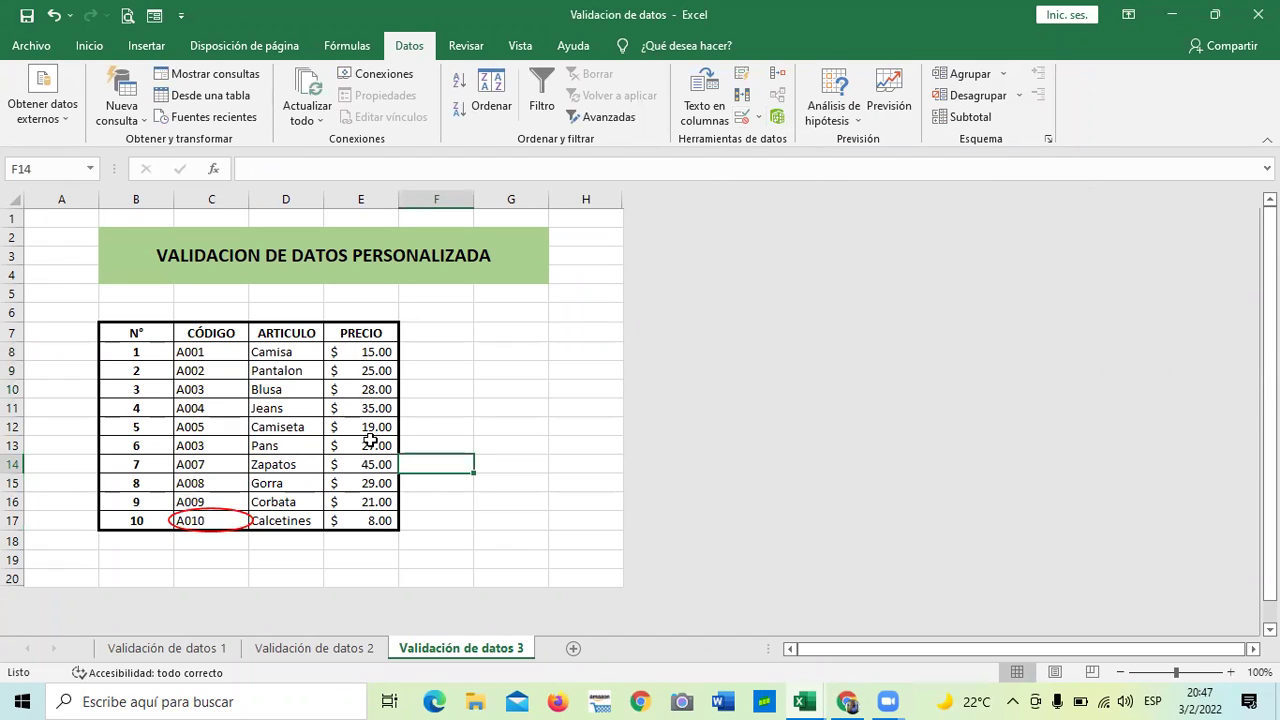
click(459, 366)
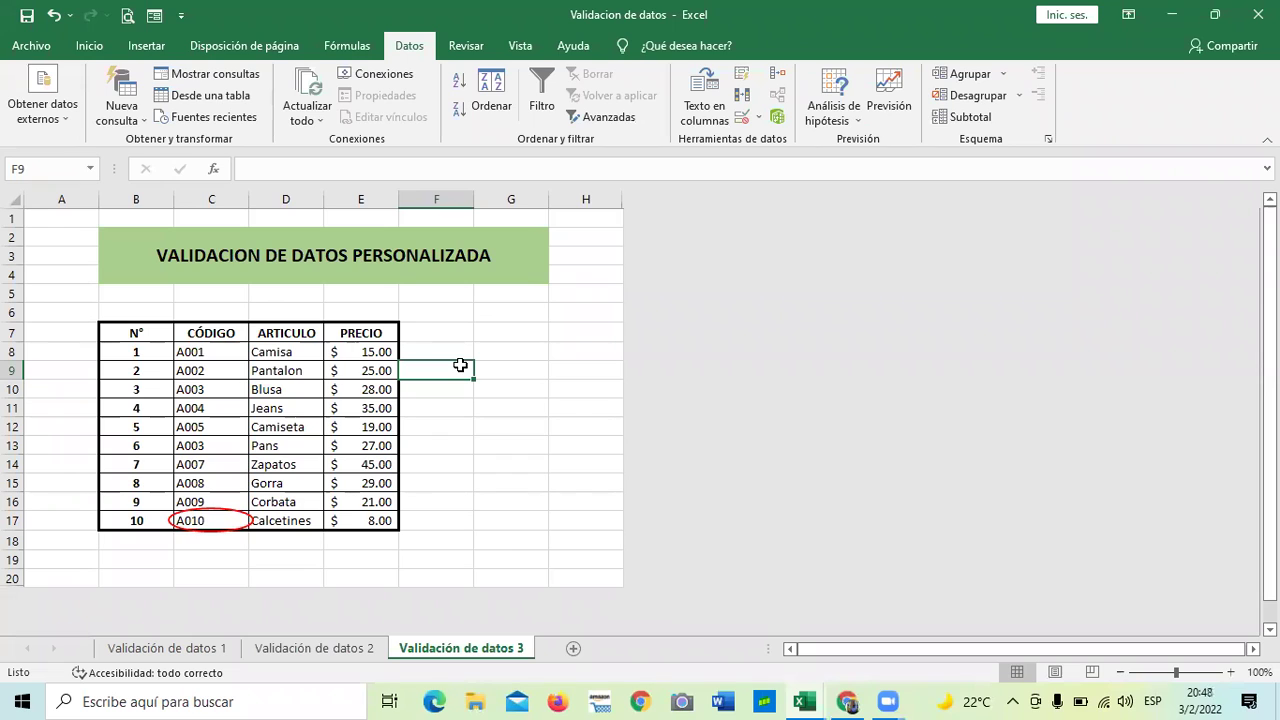
Clear the validation circles from the CÓDIGO cells C8:C17.
click(216, 465)
drag(212, 352, 221, 520)
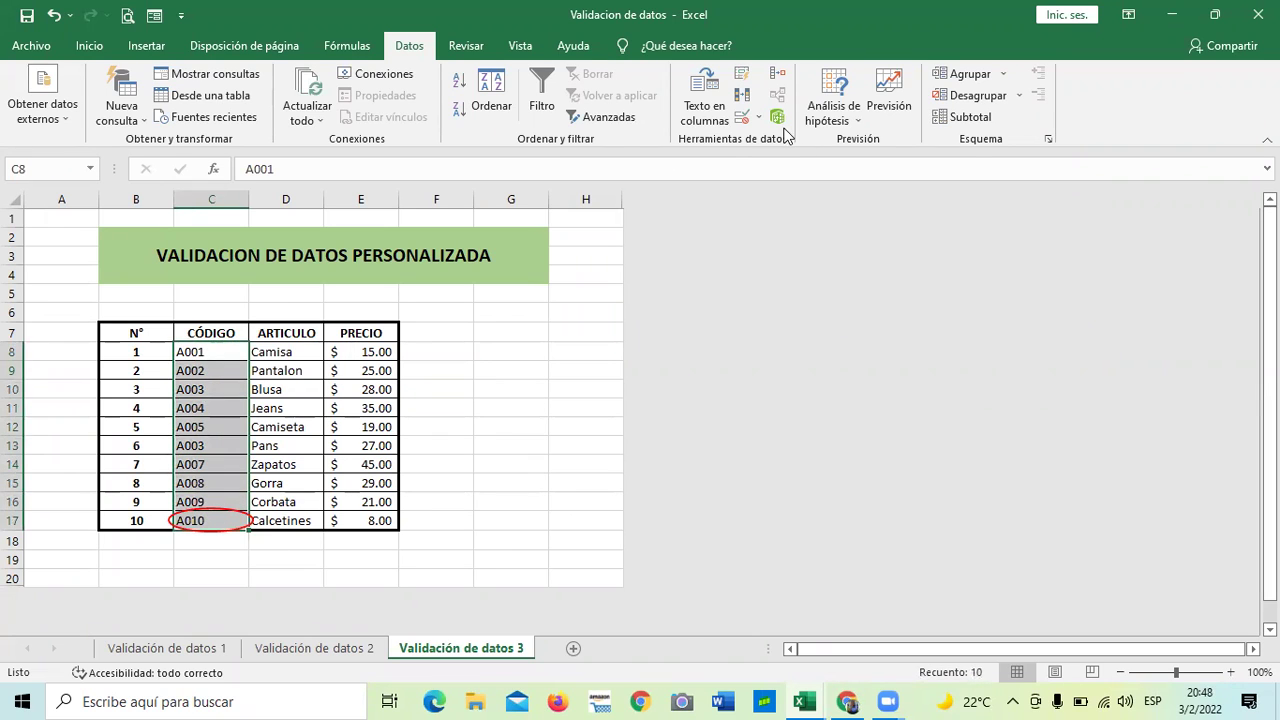
click(758, 124)
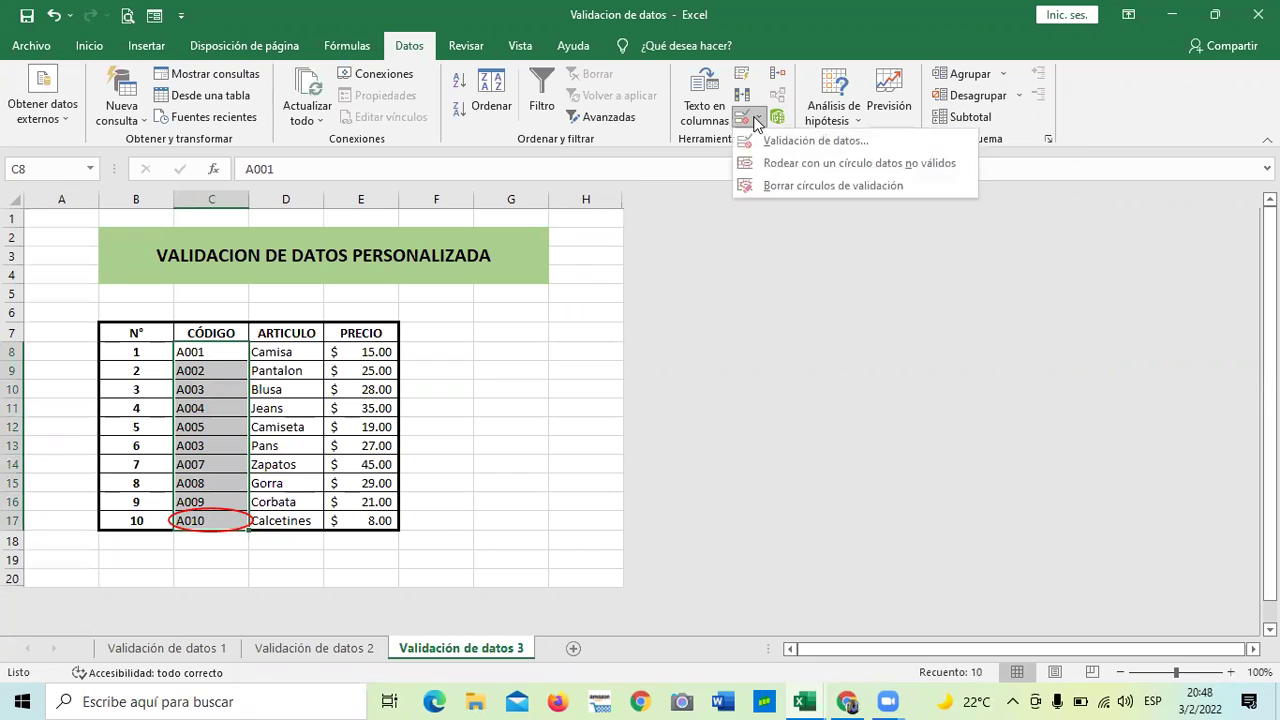
click(770, 186)
click(488, 438)
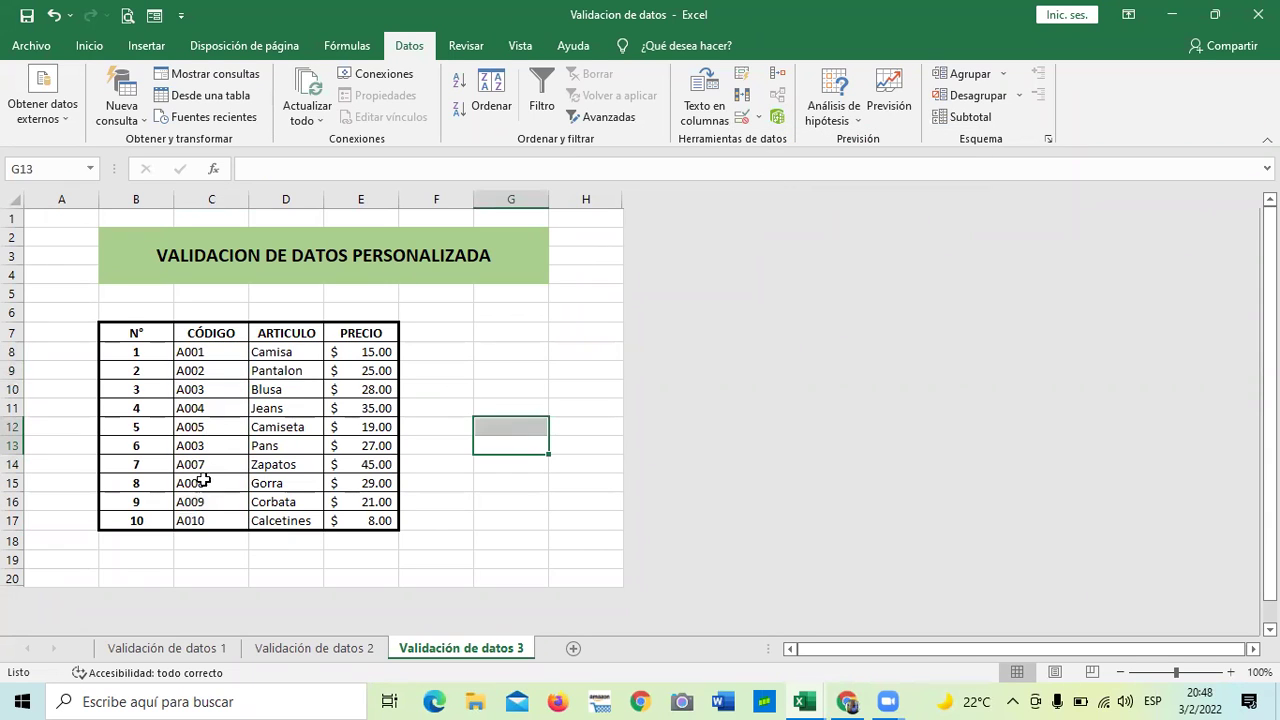
Change the code of the Pans article in C13 to A006.
click(222, 444)
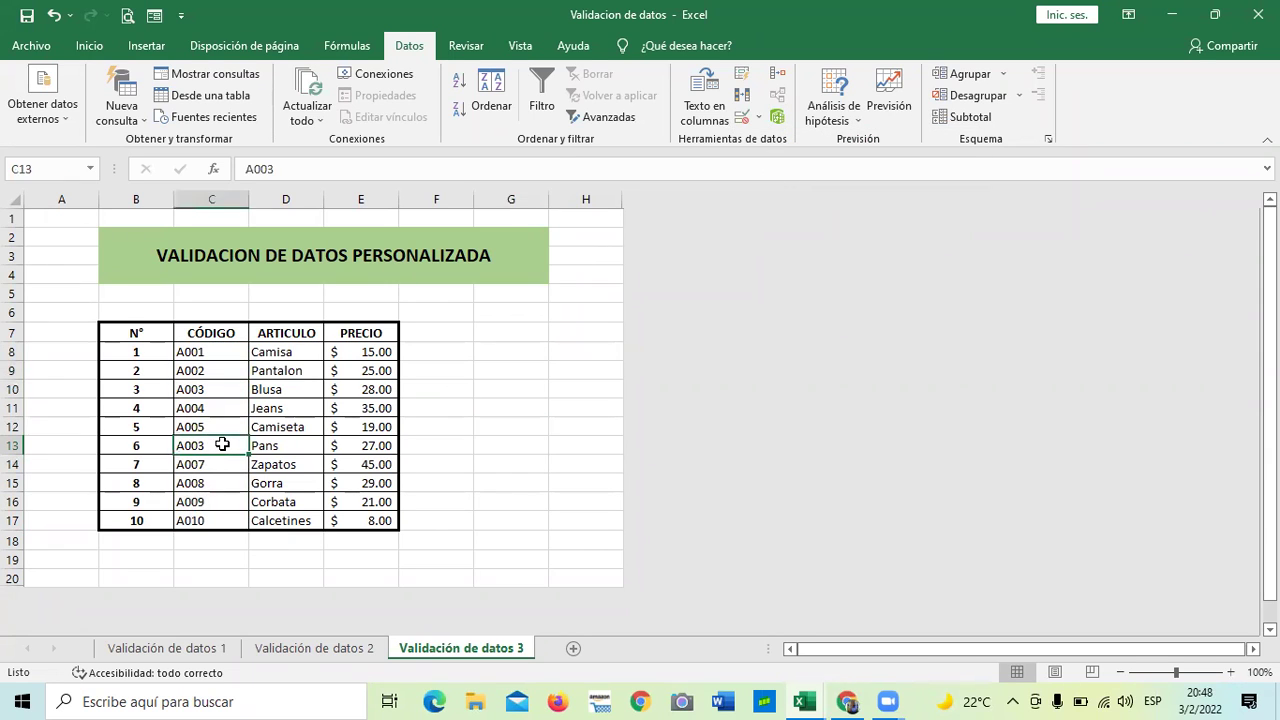
click(306, 163)
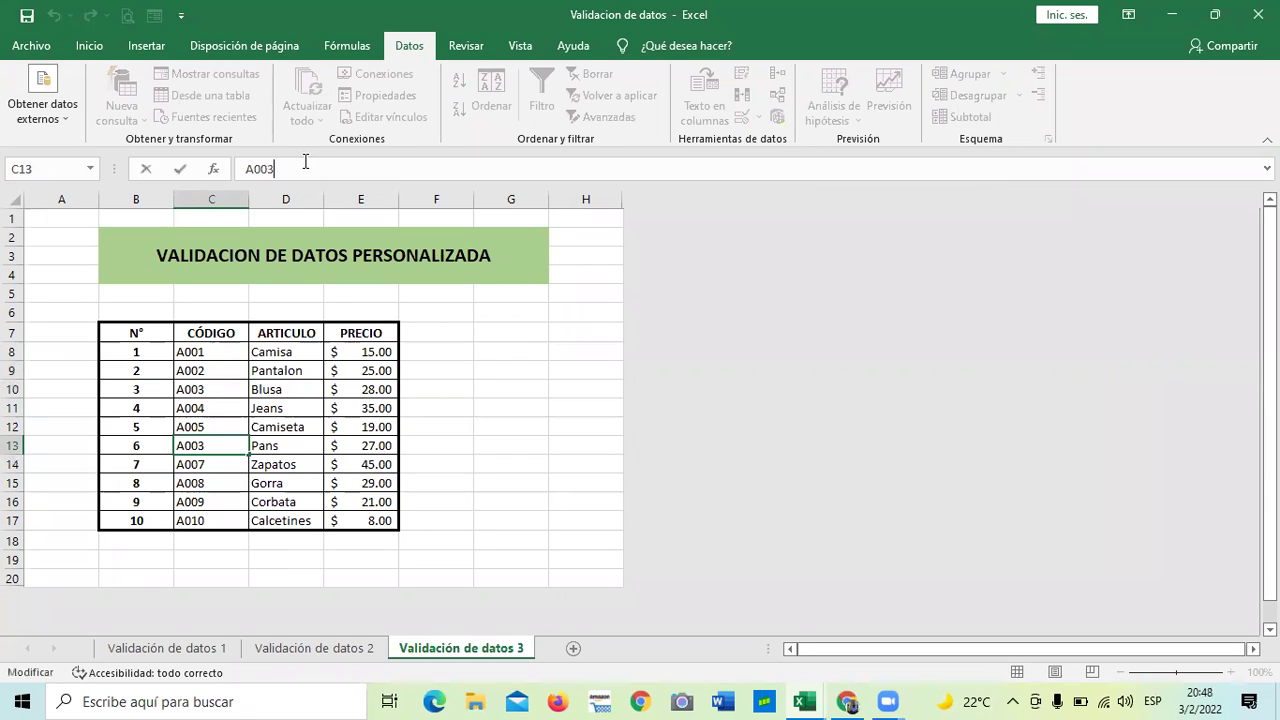
key(BackSpace)
text(6)
key(Return)
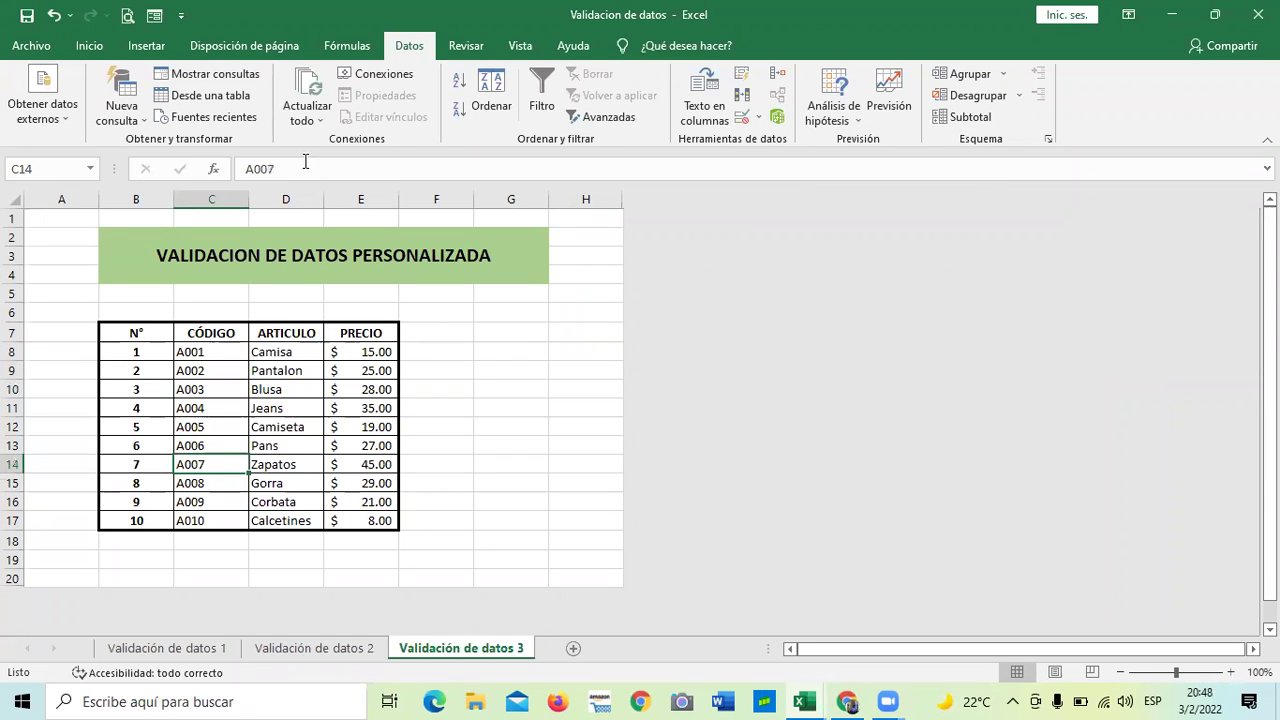
click(445, 497)
Change the code of the Gorra article in C15 to the duplicate A009.
double_click(213, 516)
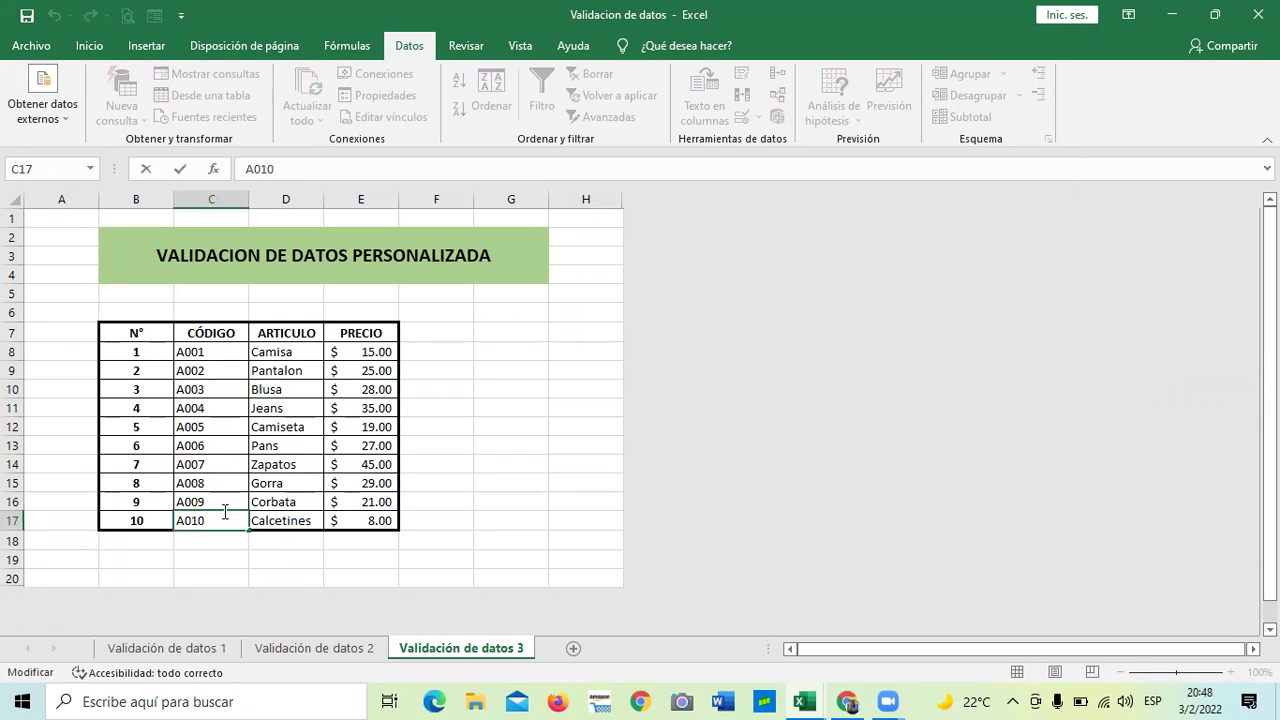
double_click(209, 484)
key(BackSpace)
text(9)
key(Return)
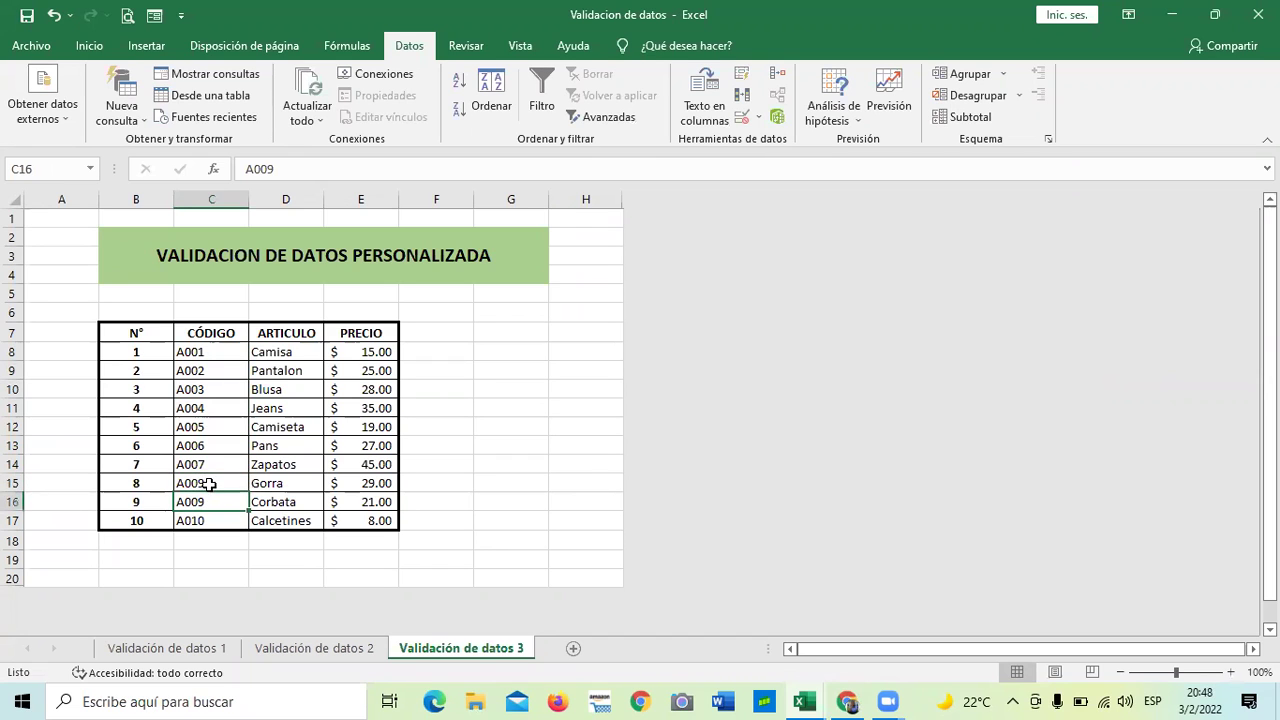
click(214, 480)
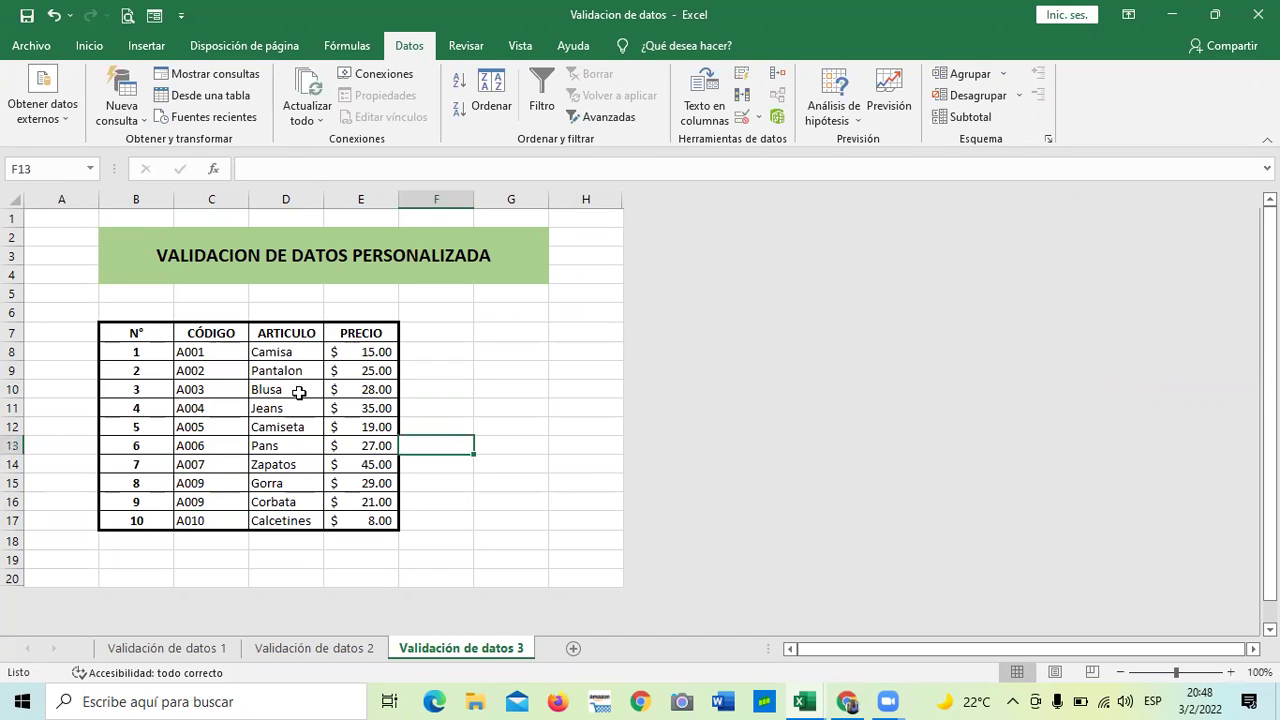
Correct the custom validation formula for C8:C17 to =CONTAR.SI(C:C;C8)=1 and apply it.
drag(210, 352, 224, 520)
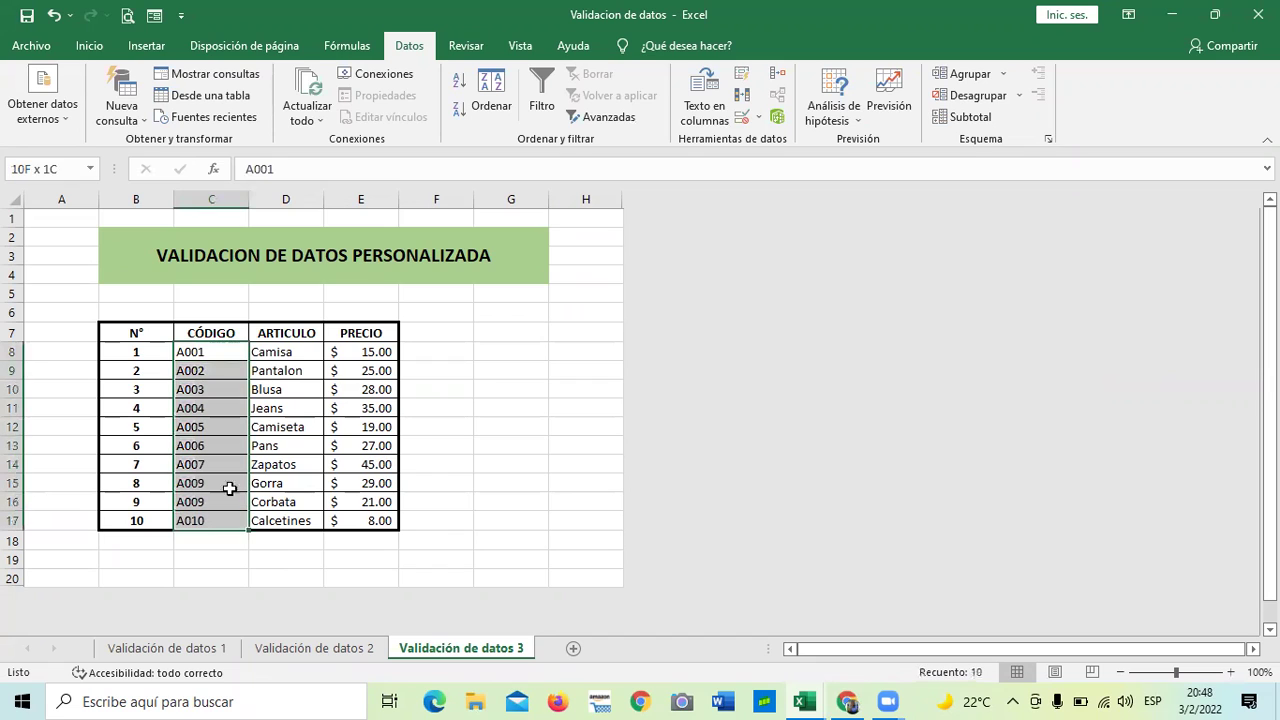
click(741, 116)
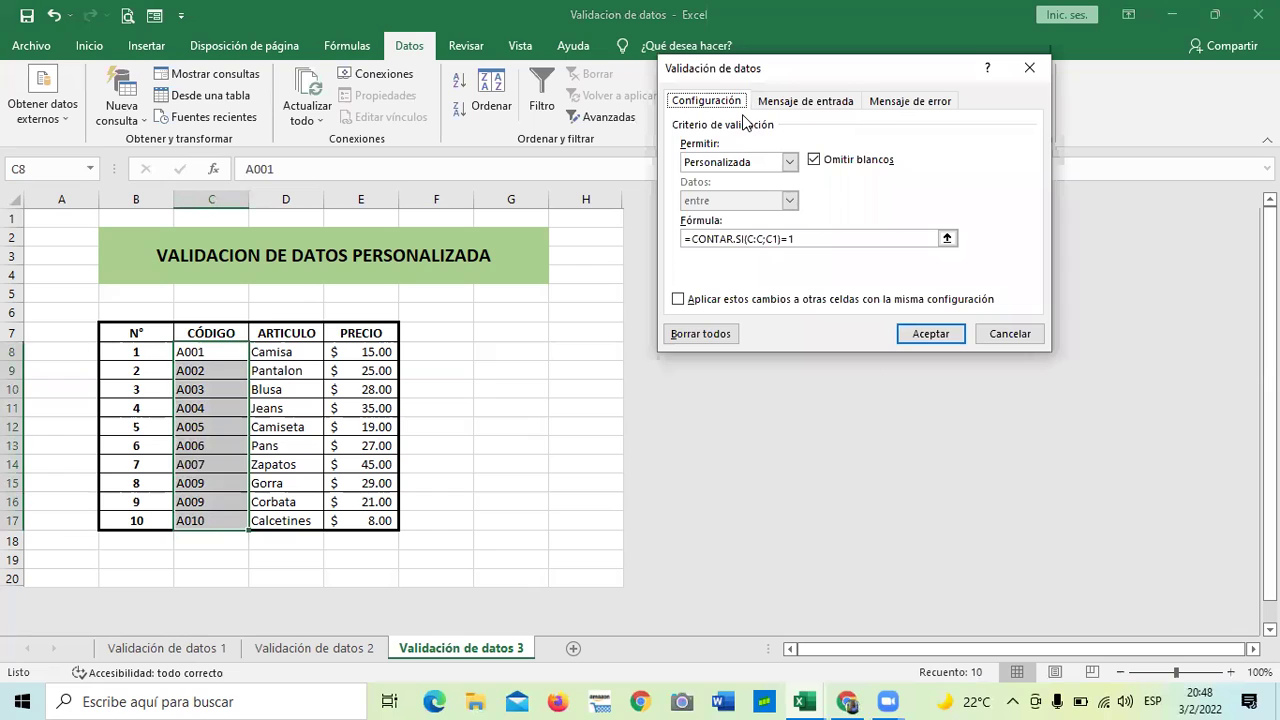
click(822, 240)
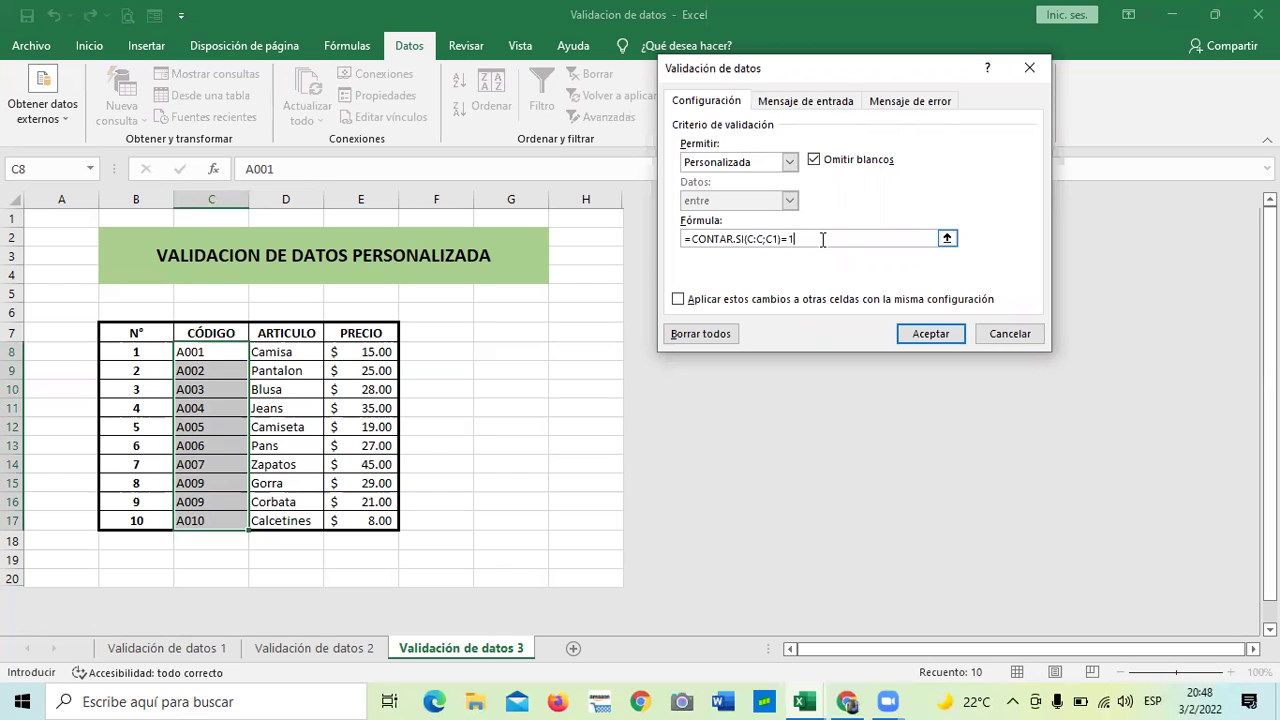
click(781, 239)
key(BackSpace)
text(8)
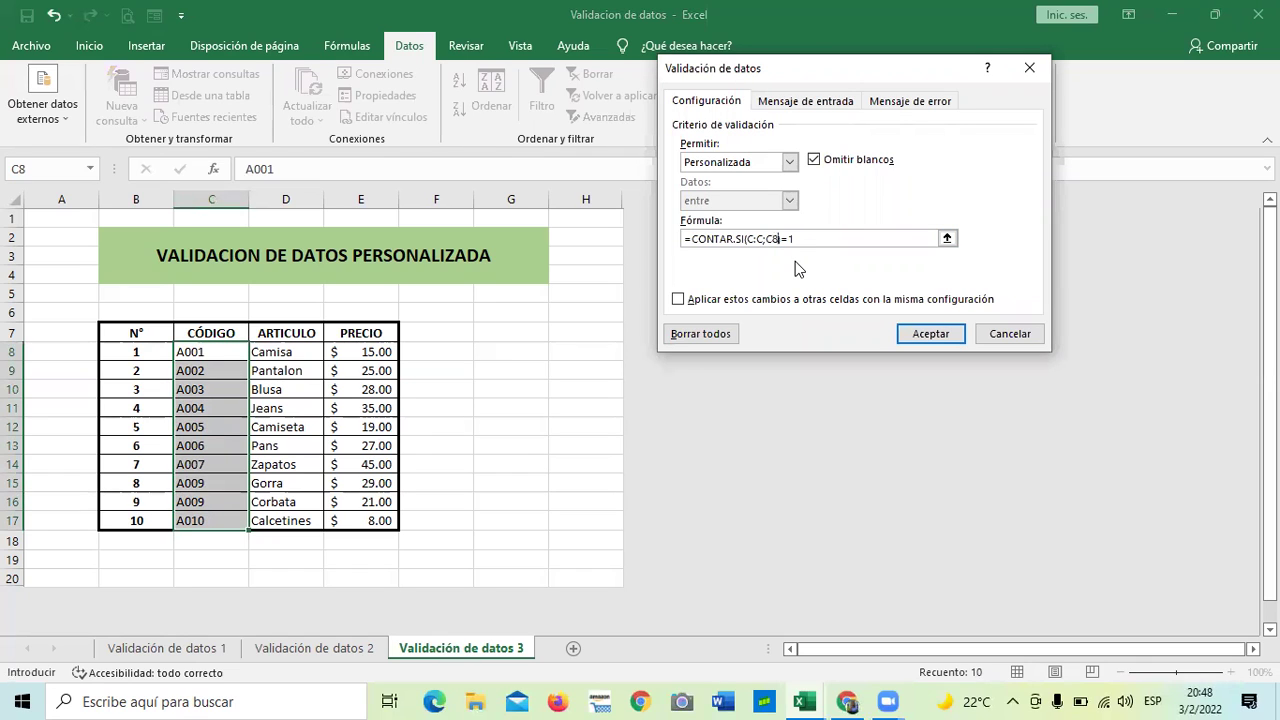
click(934, 336)
click(520, 412)
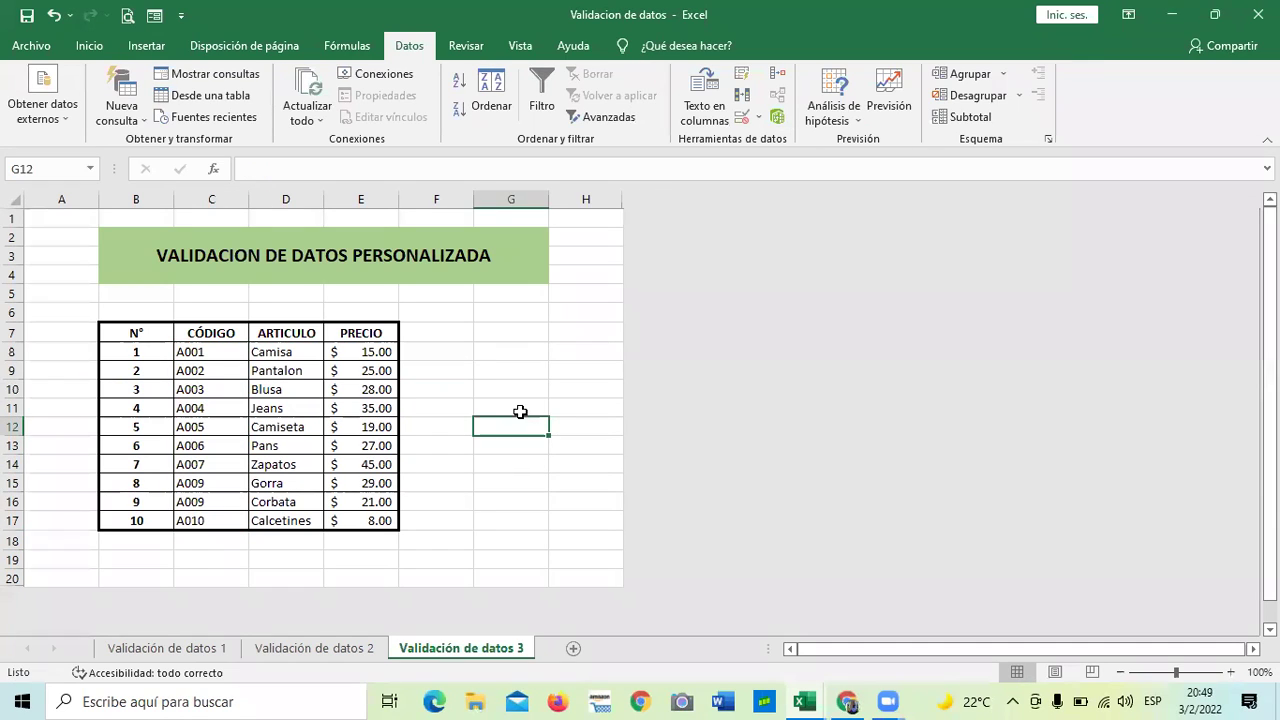
Circle the invalid data in C8:C17 according to the corrected validation formula.
click(198, 503)
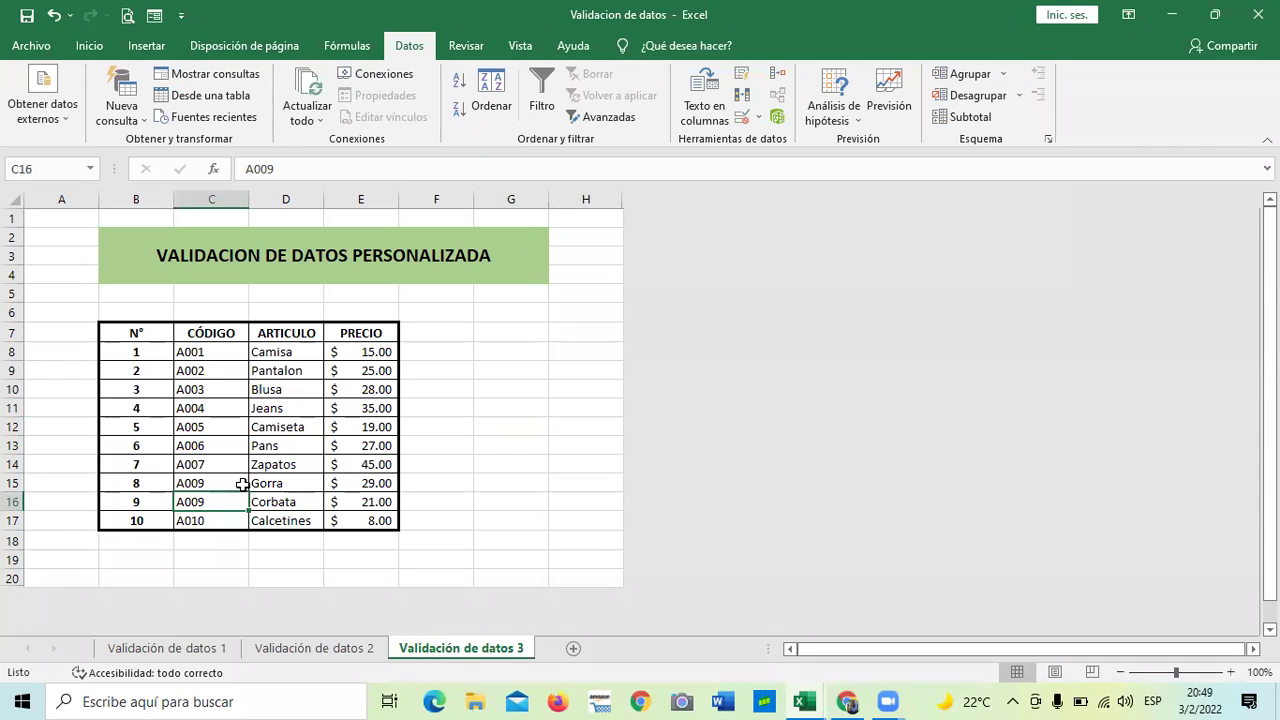
click(222, 483)
click(202, 428)
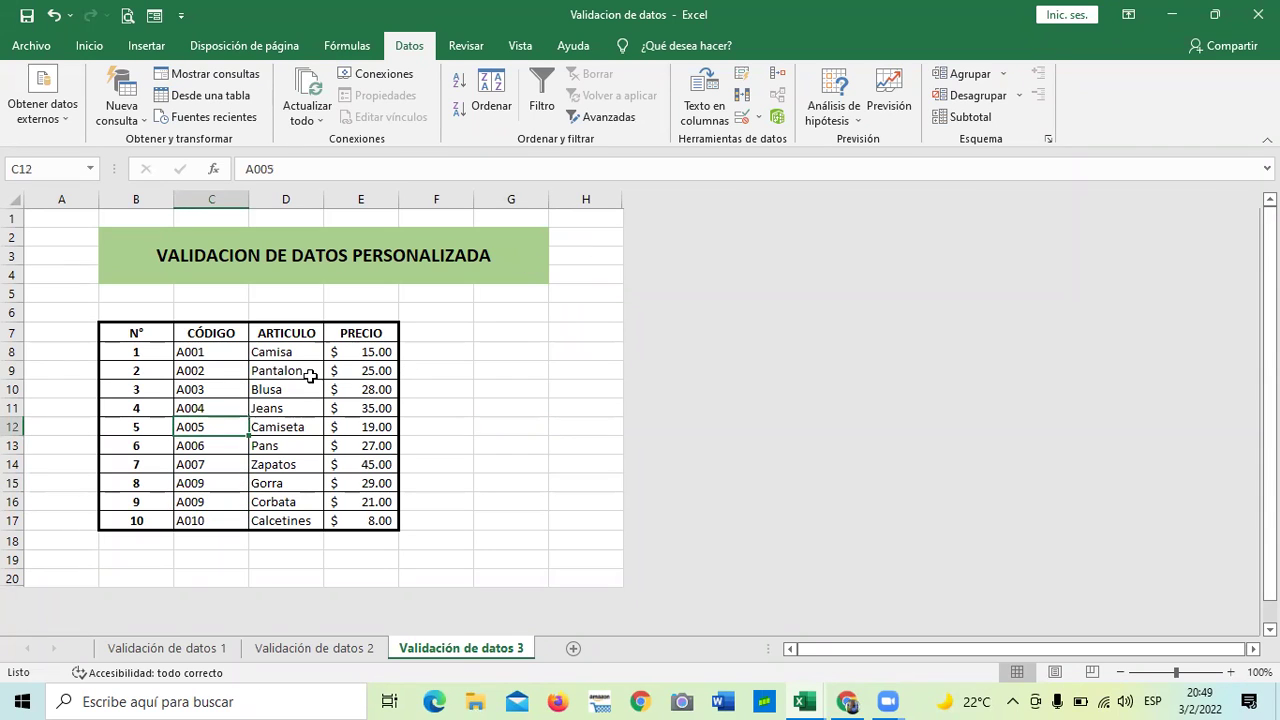
drag(207, 349, 214, 517)
click(741, 118)
click(1030, 70)
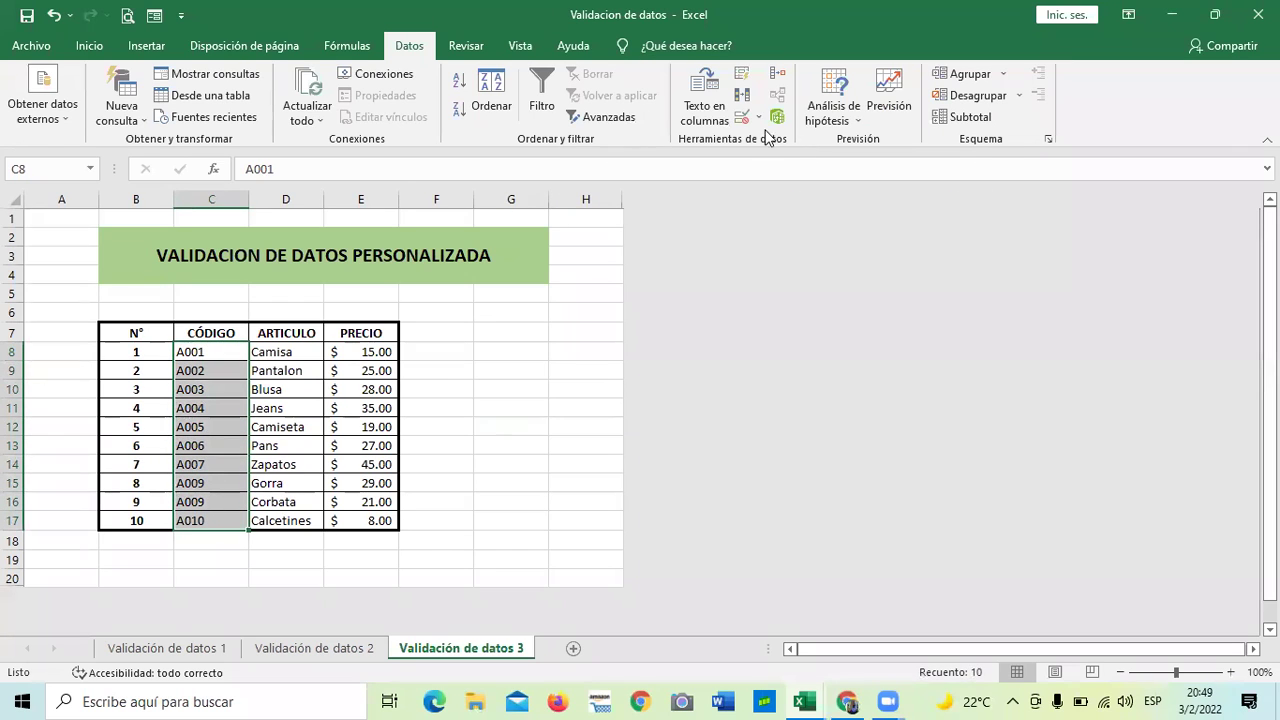
click(757, 116)
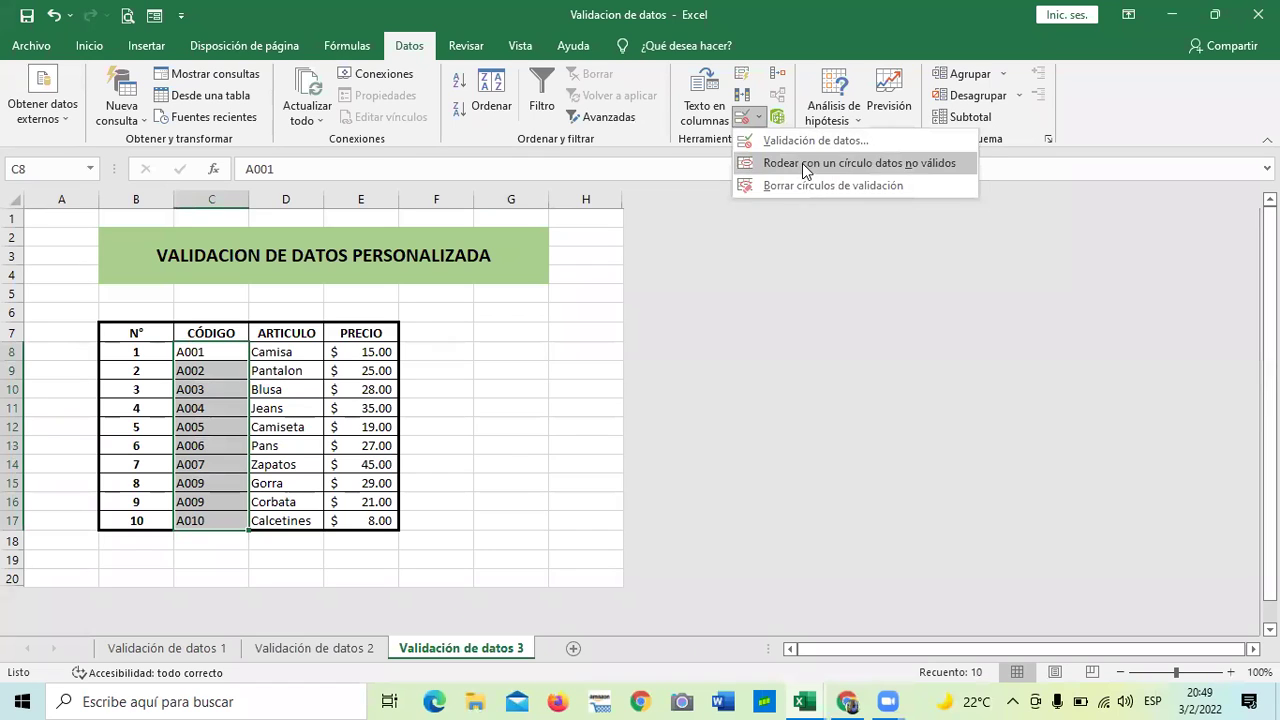
click(803, 168)
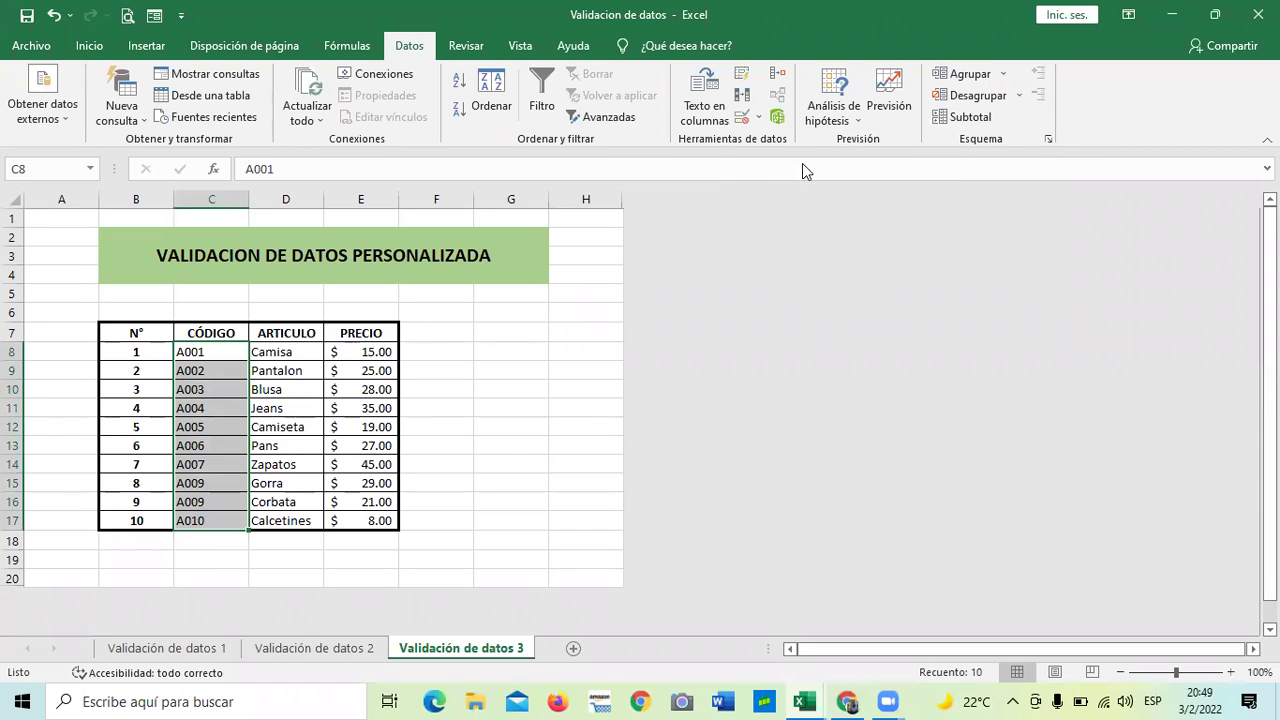
click(560, 366)
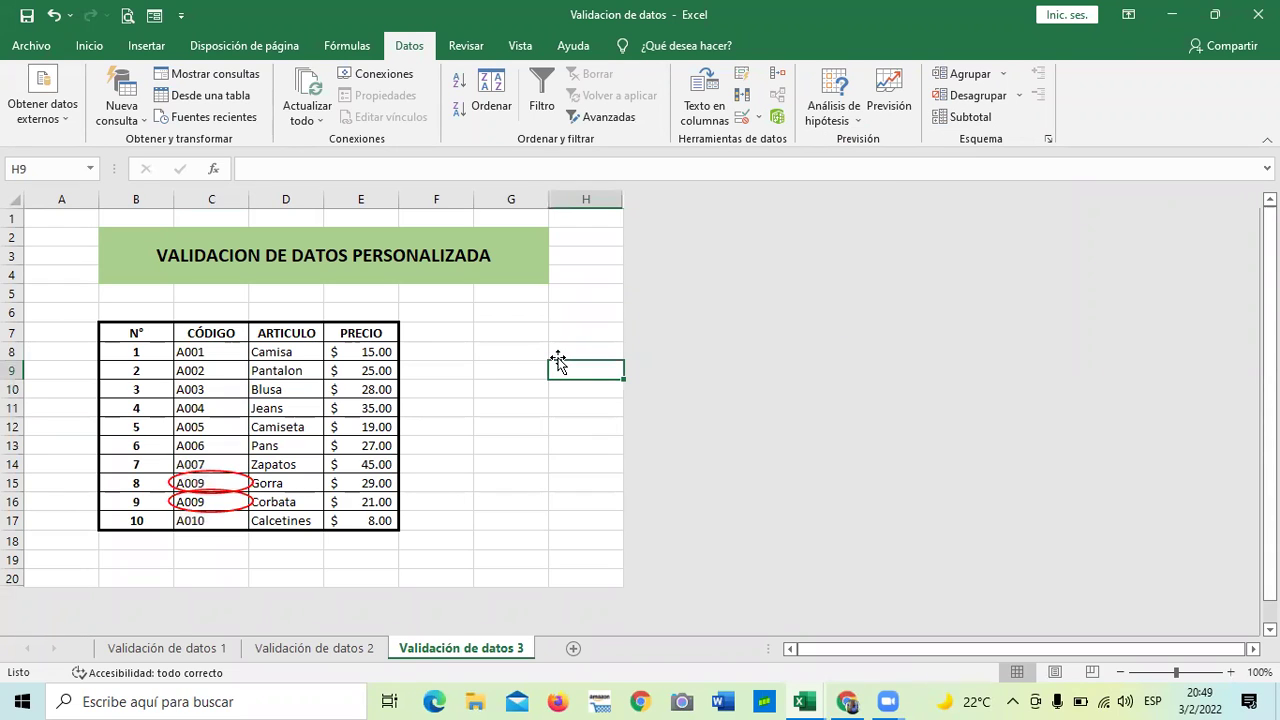
Clear the validation circles around the duplicate codes in C15 and C16.
click(758, 118)
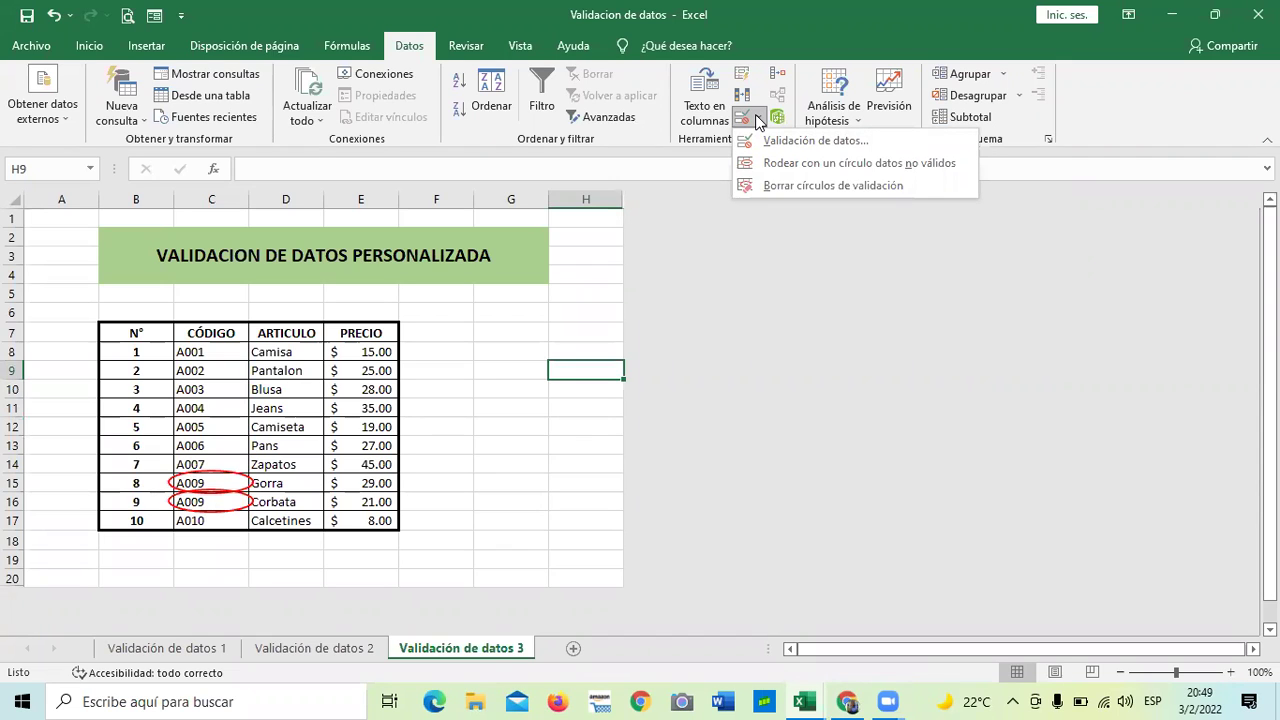
click(453, 400)
click(465, 427)
click(758, 118)
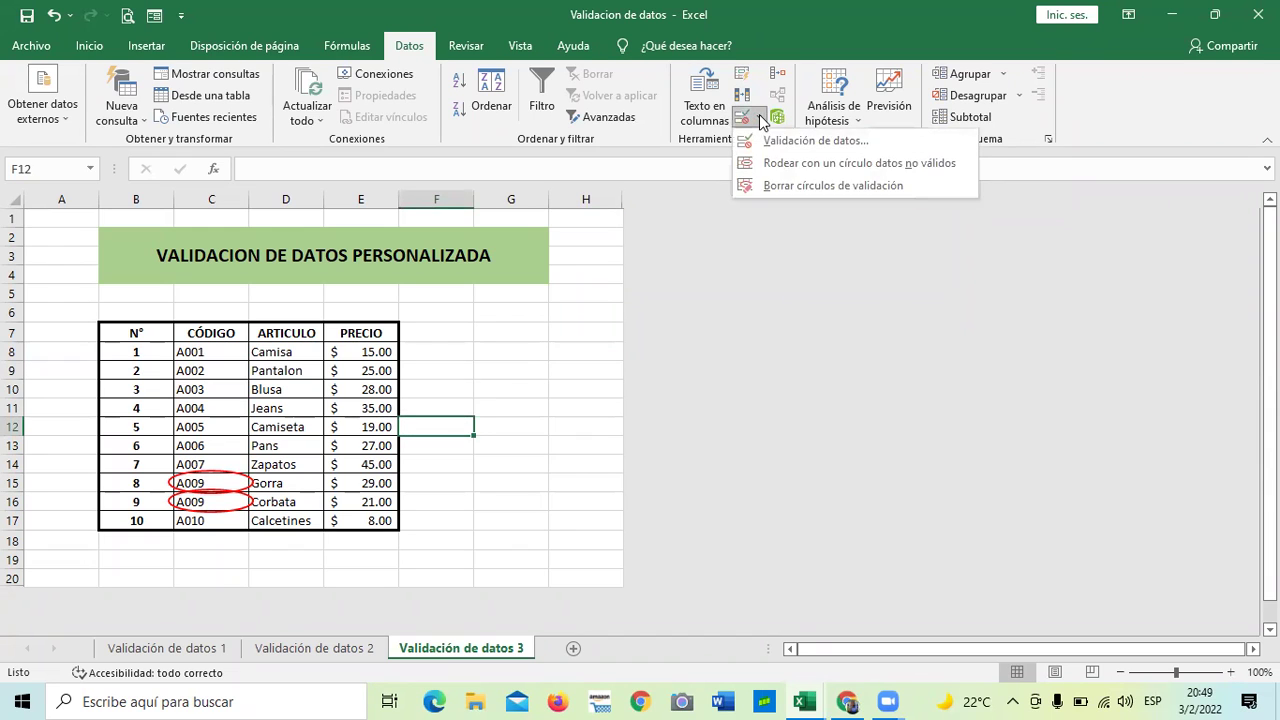
click(779, 186)
click(526, 466)
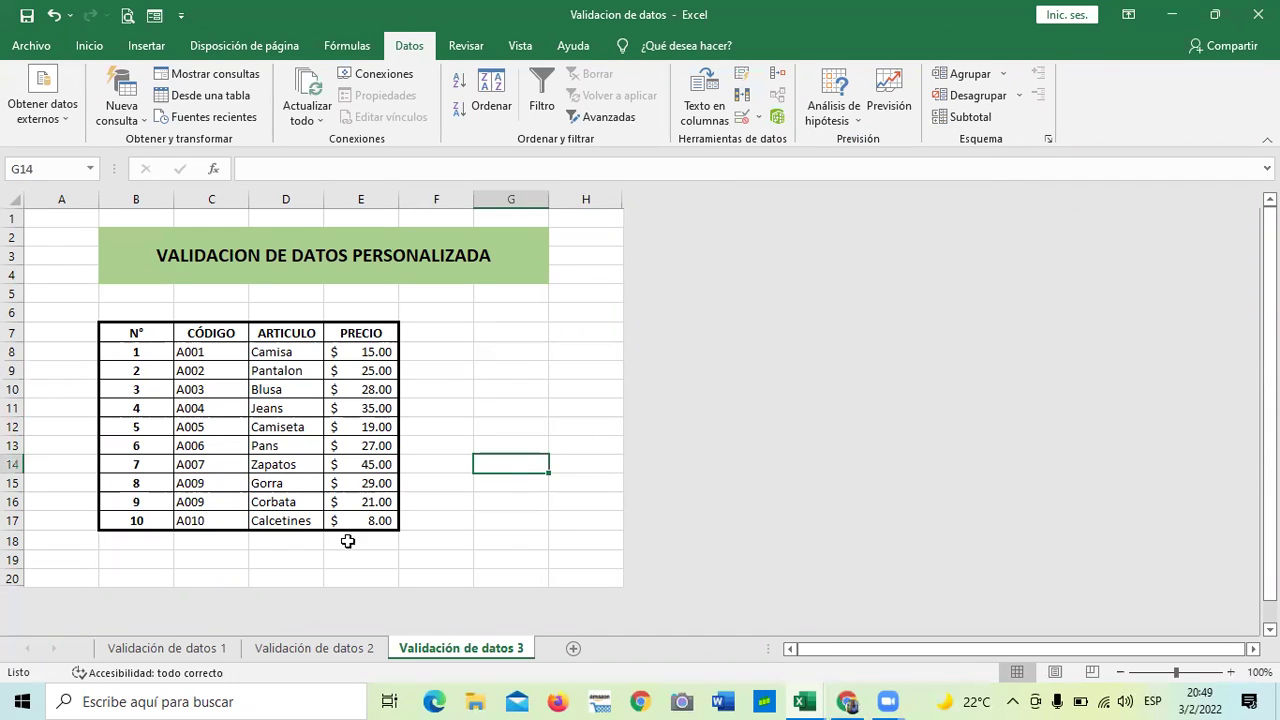
Try to re-enter the duplicate code A009 for the Corbata article in C16.
double_click(218, 498)
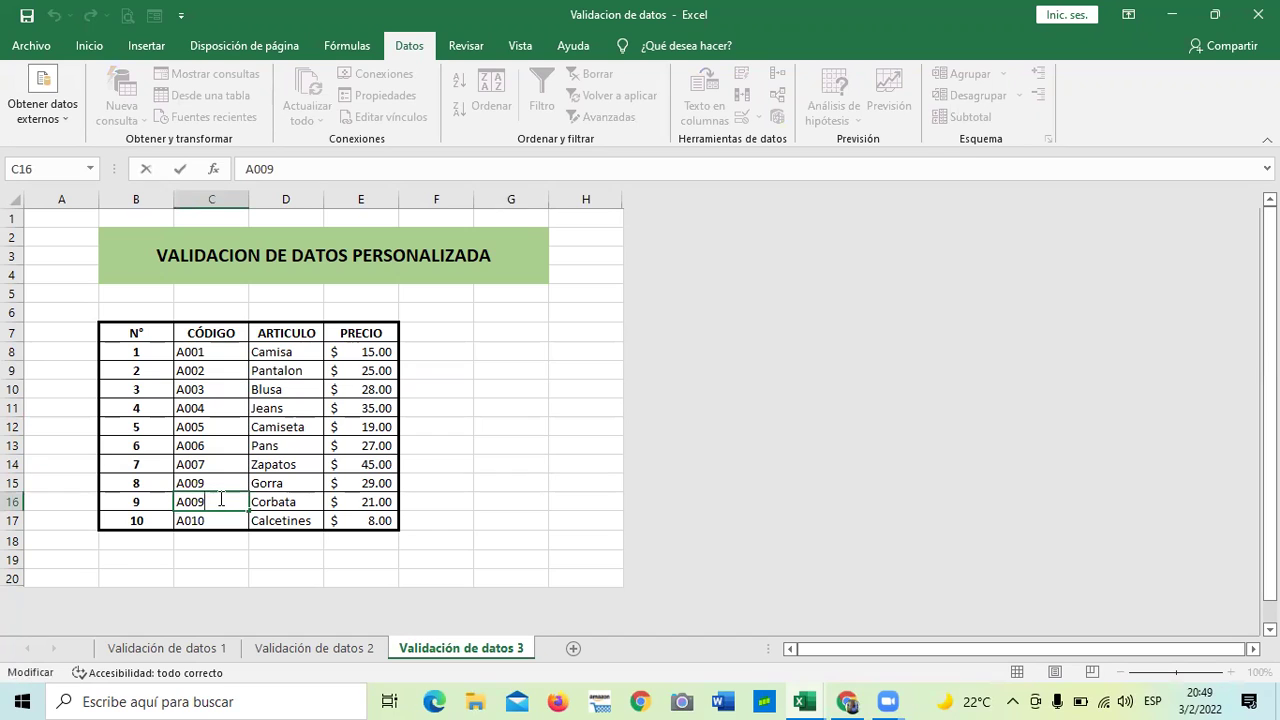
click(211, 483)
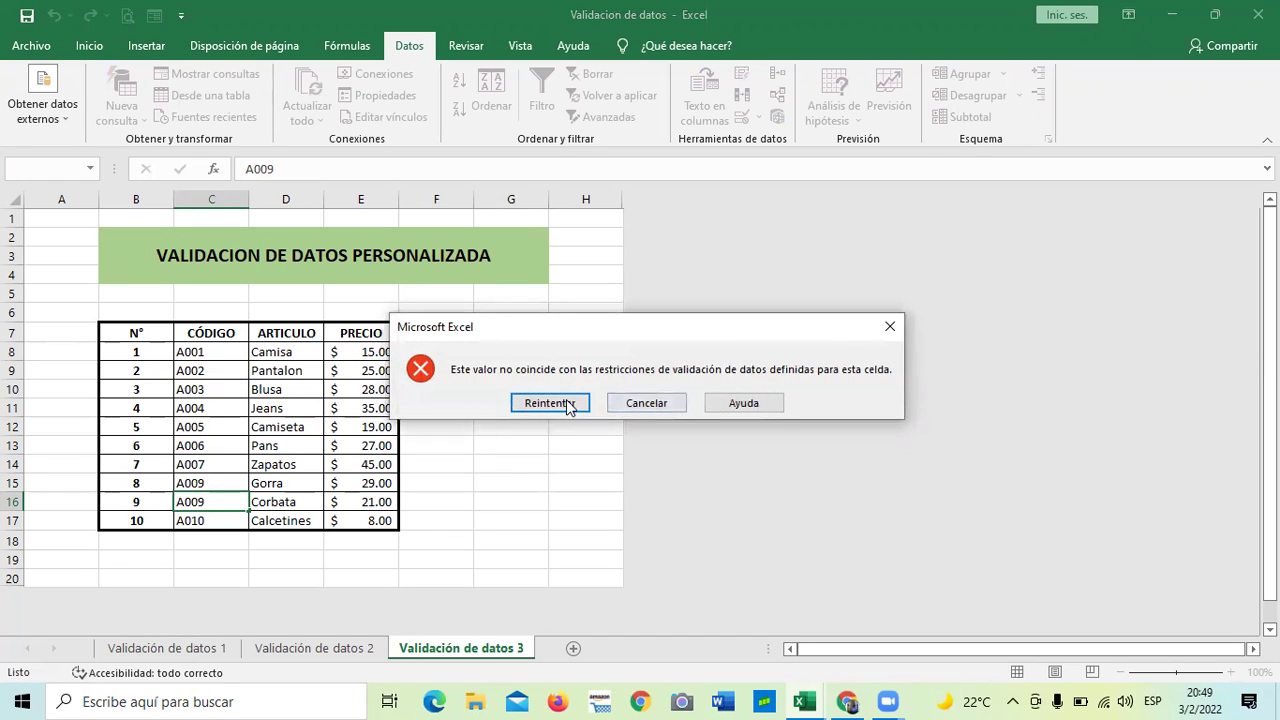
click(568, 405)
click(227, 500)
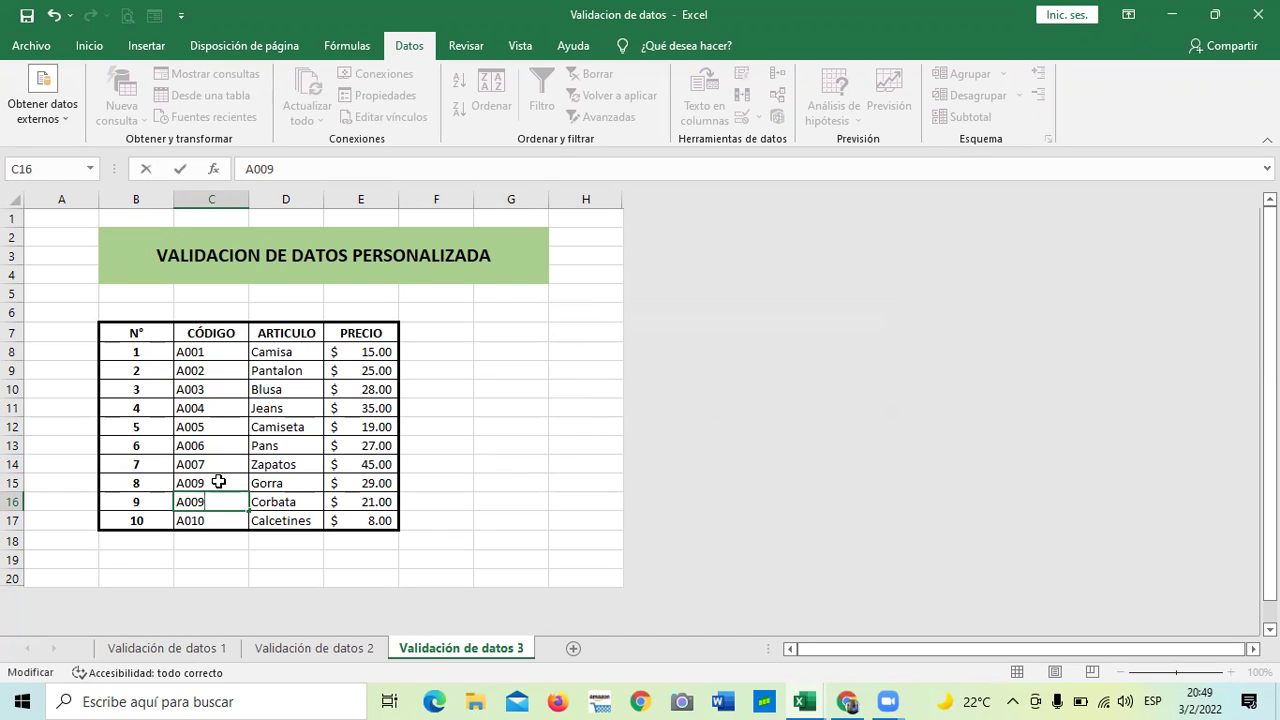
click(214, 483)
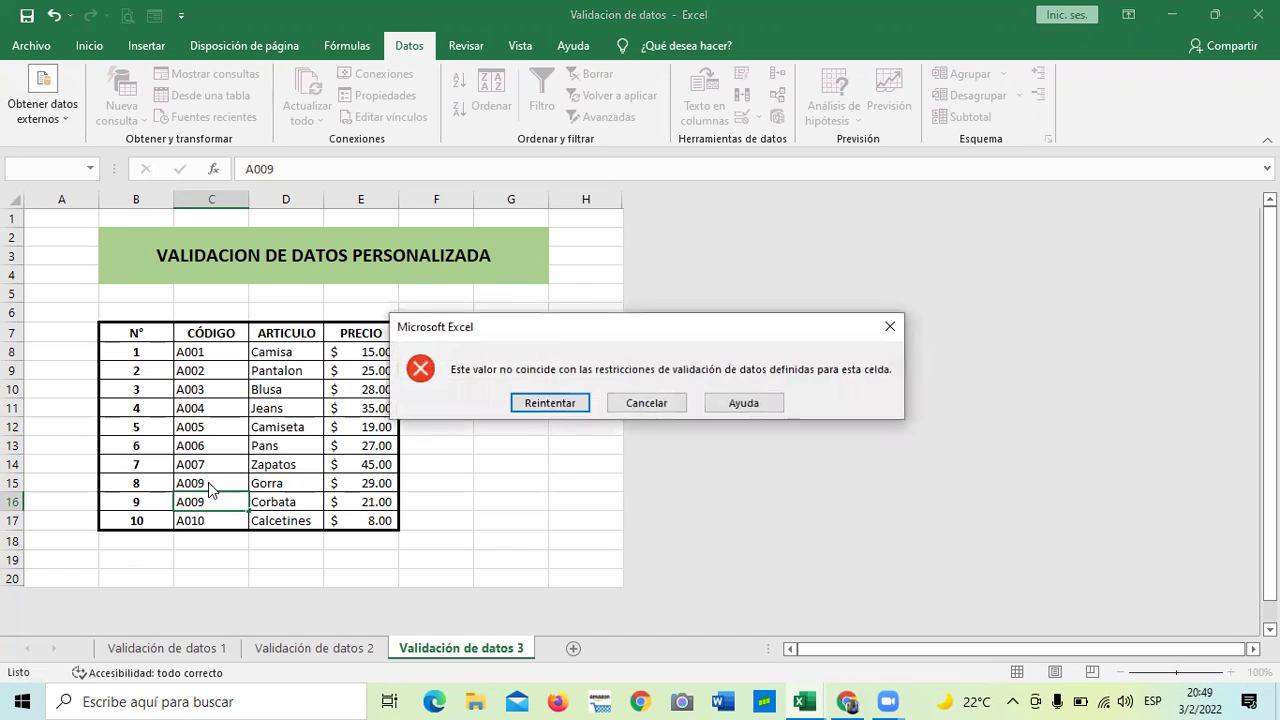
click(558, 403)
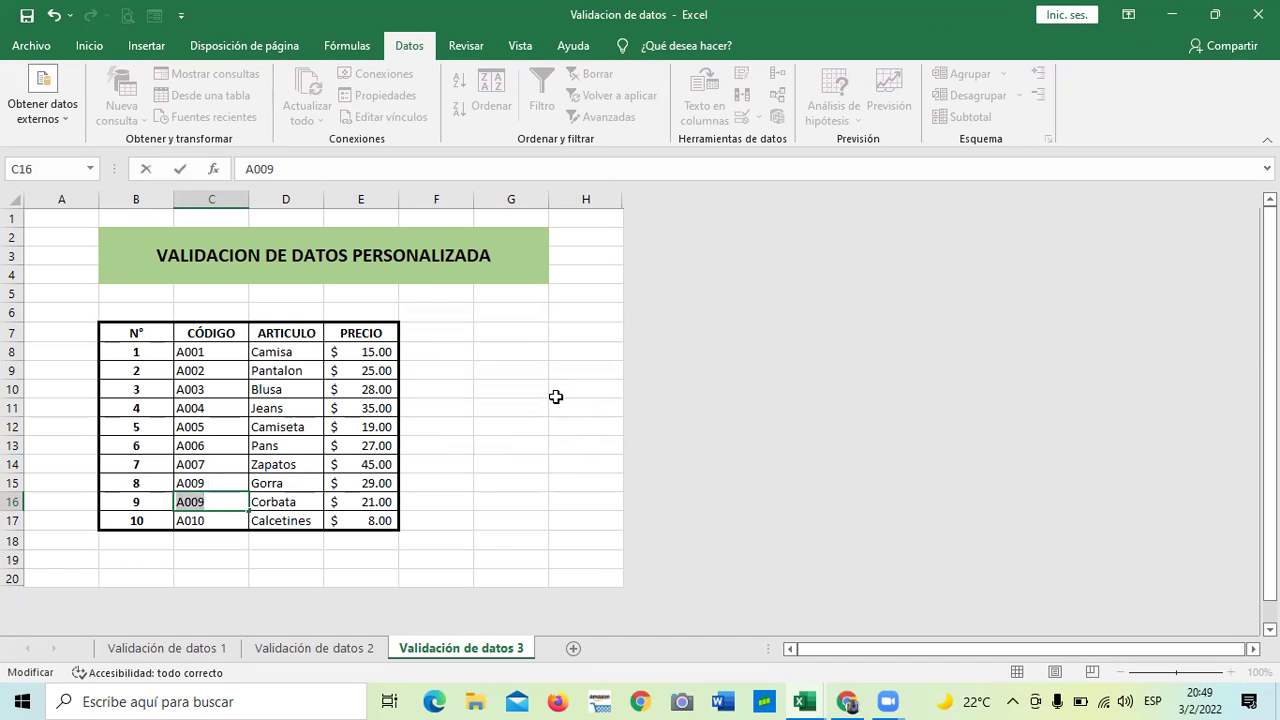
Clear the code in C16 and change the Gorra article's code in C15 to A008.
key(BackSpace)
click(207, 478)
double_click(212, 477)
key(BackSpace)
text(8)
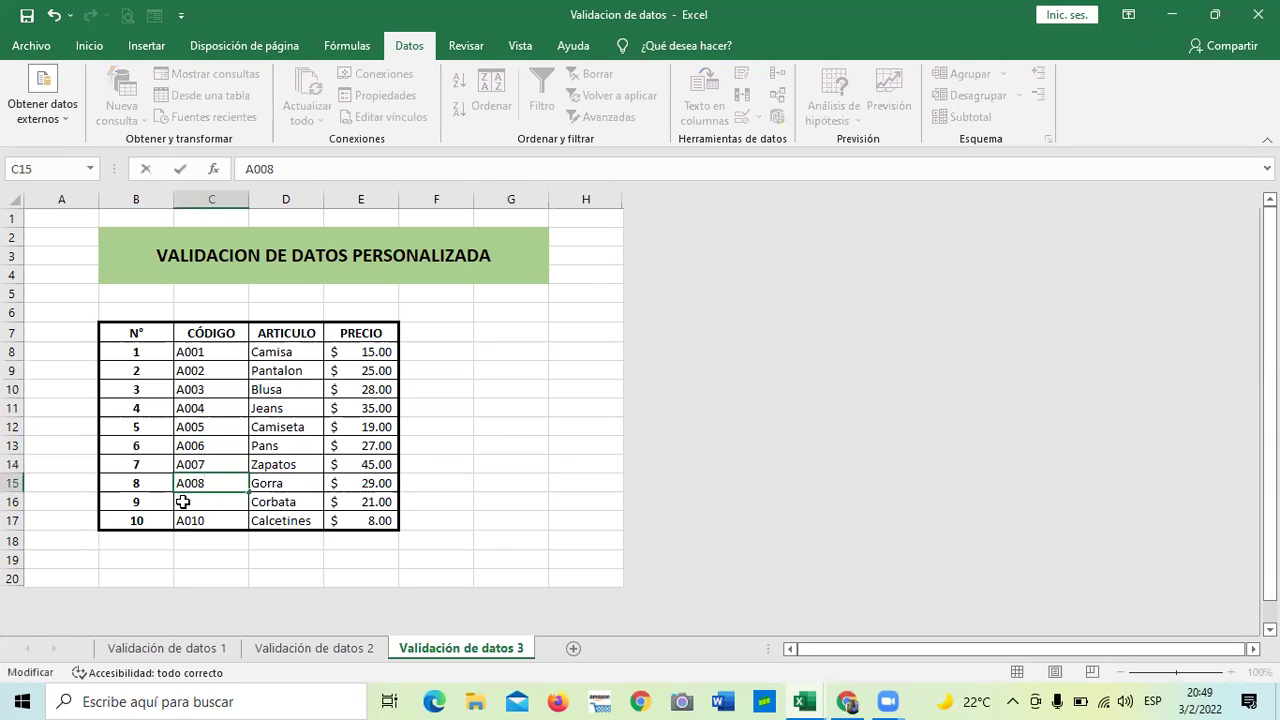
Enter the code A009 for the Corbata article in C16.
click(200, 494)
text(A)
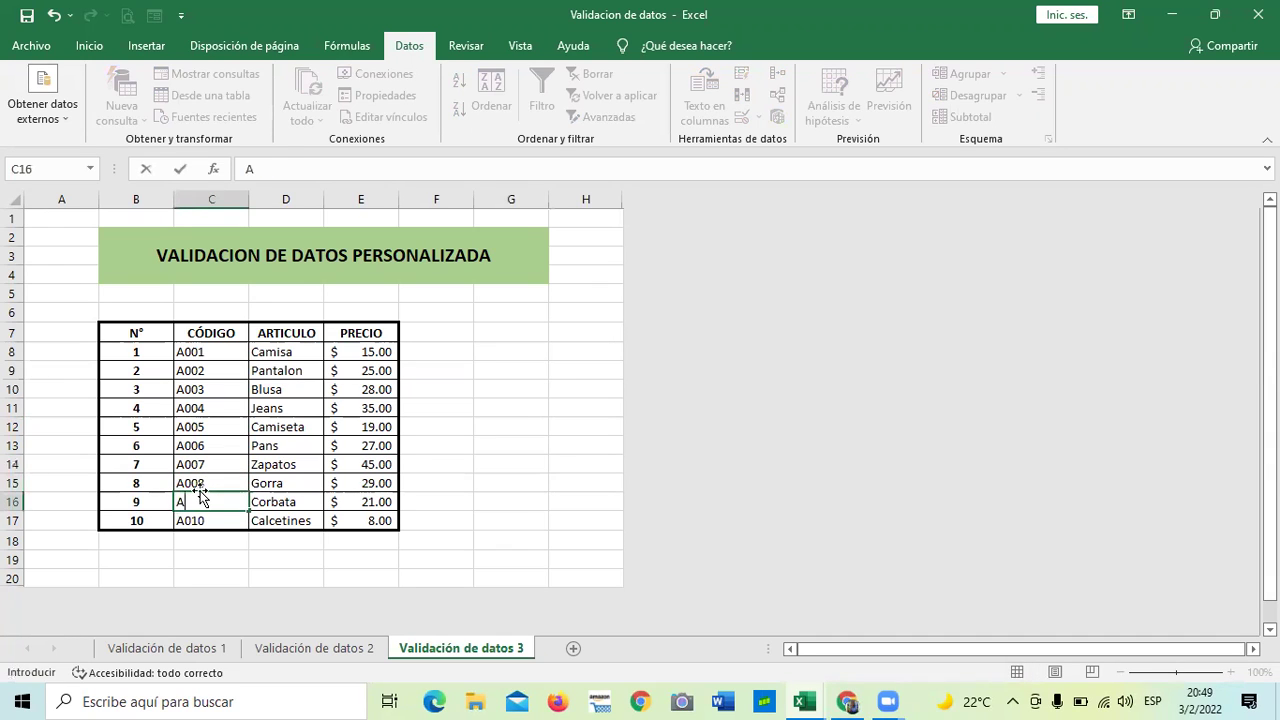
text(009)
key(Return)
click(542, 481)
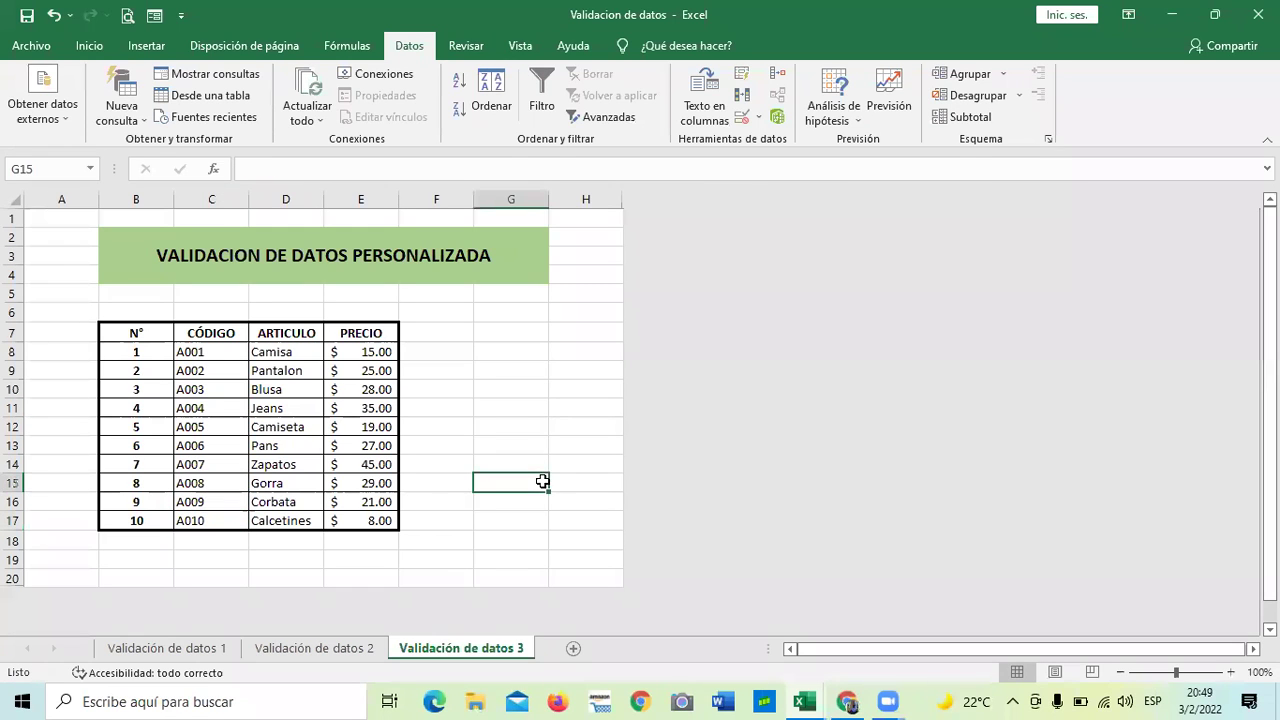
click(526, 430)
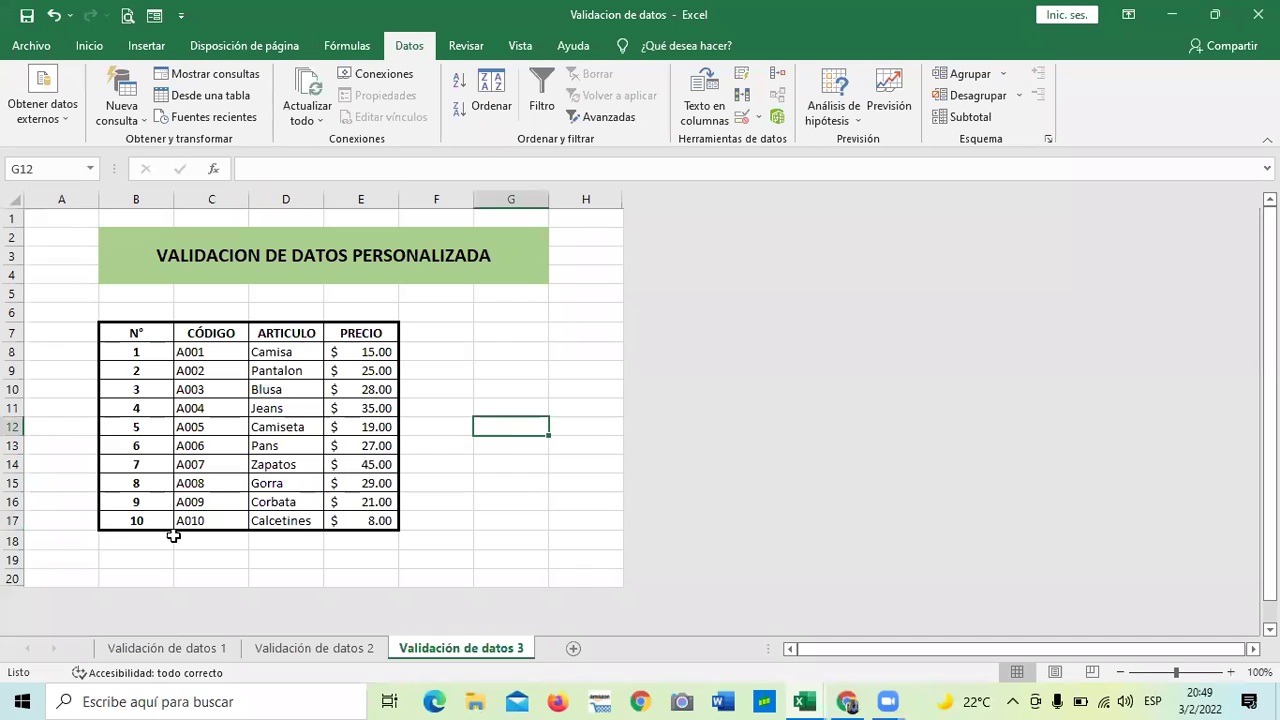
Try to change the Pans article's code in C13 to the duplicate A005.
double_click(213, 519)
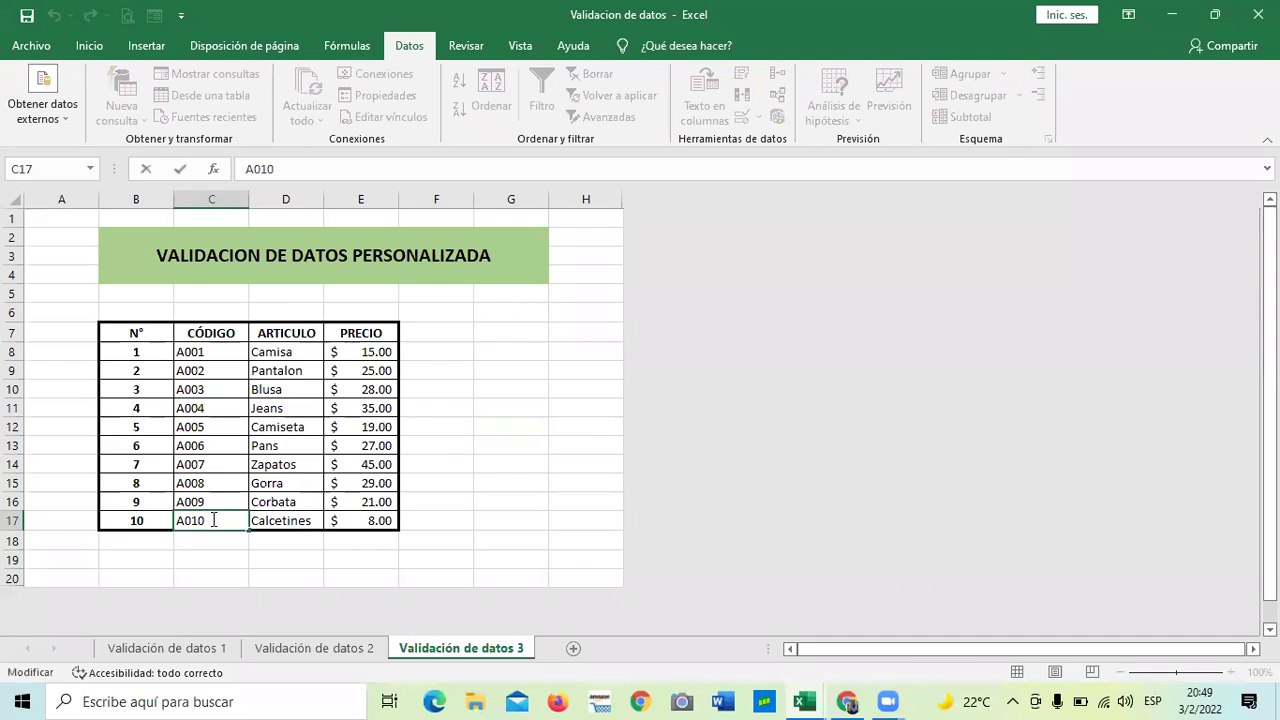
double_click(213, 444)
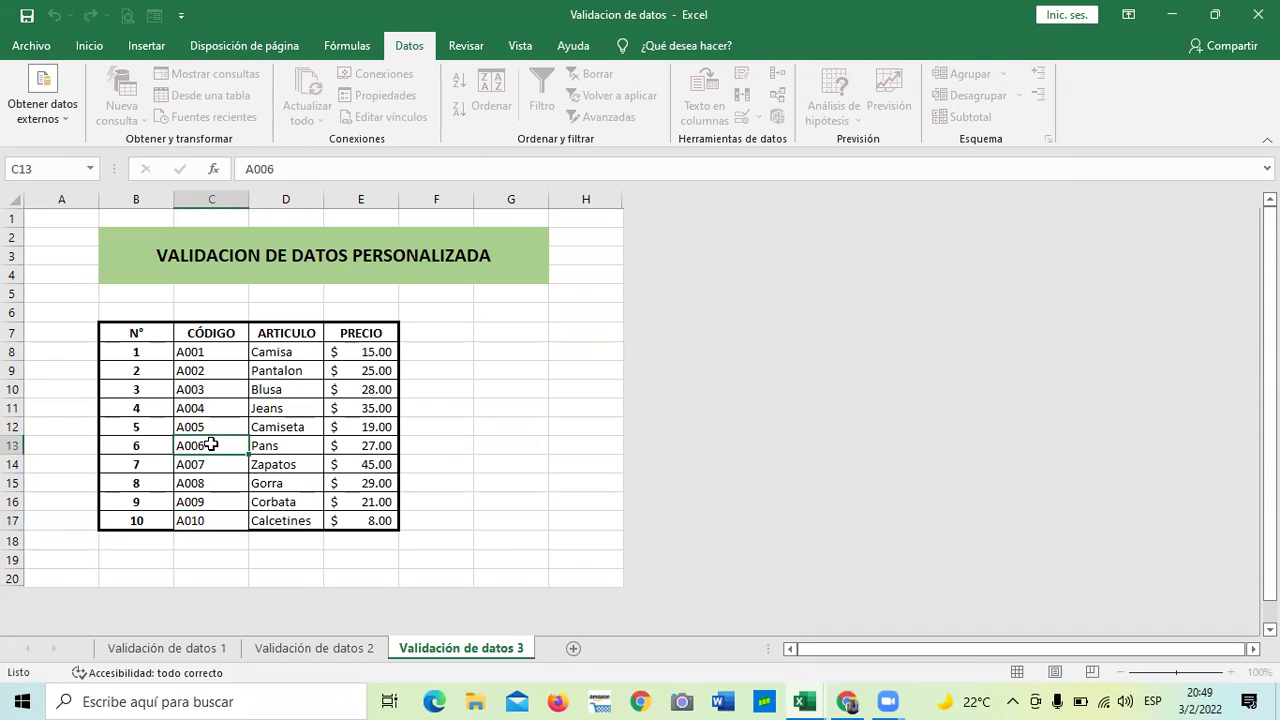
key(BackSpace)
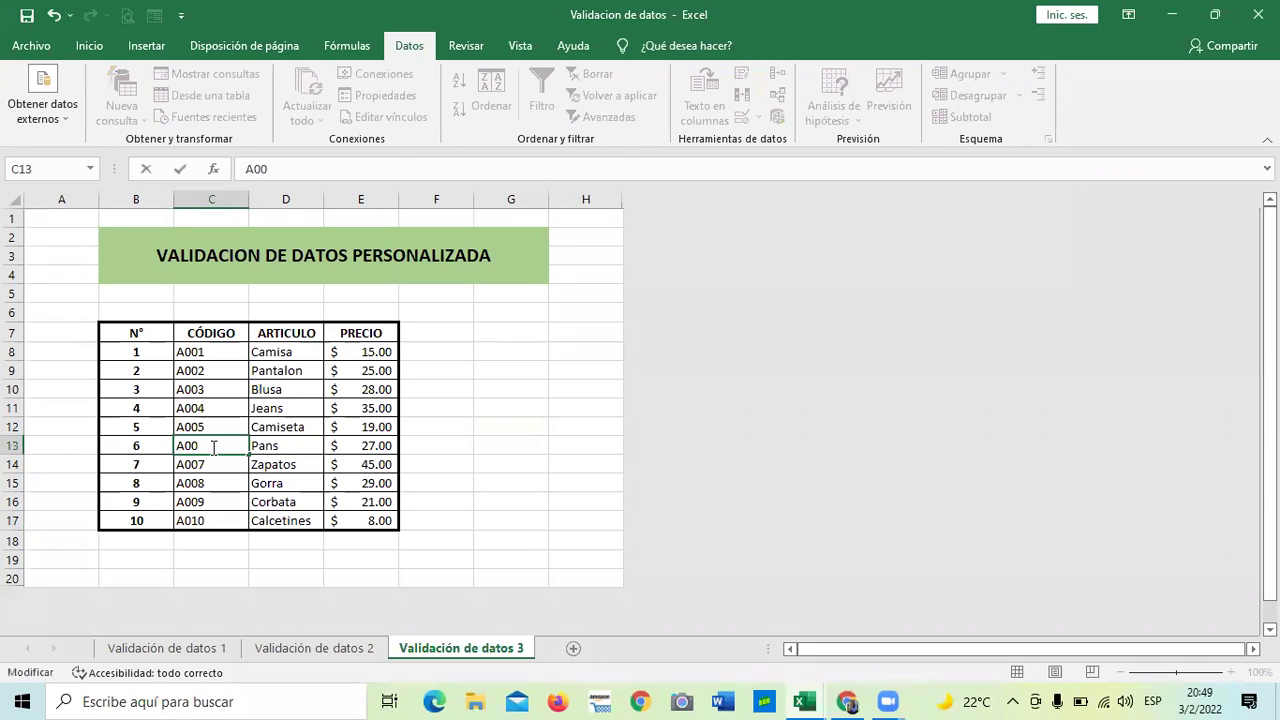
text(5)
key(Return)
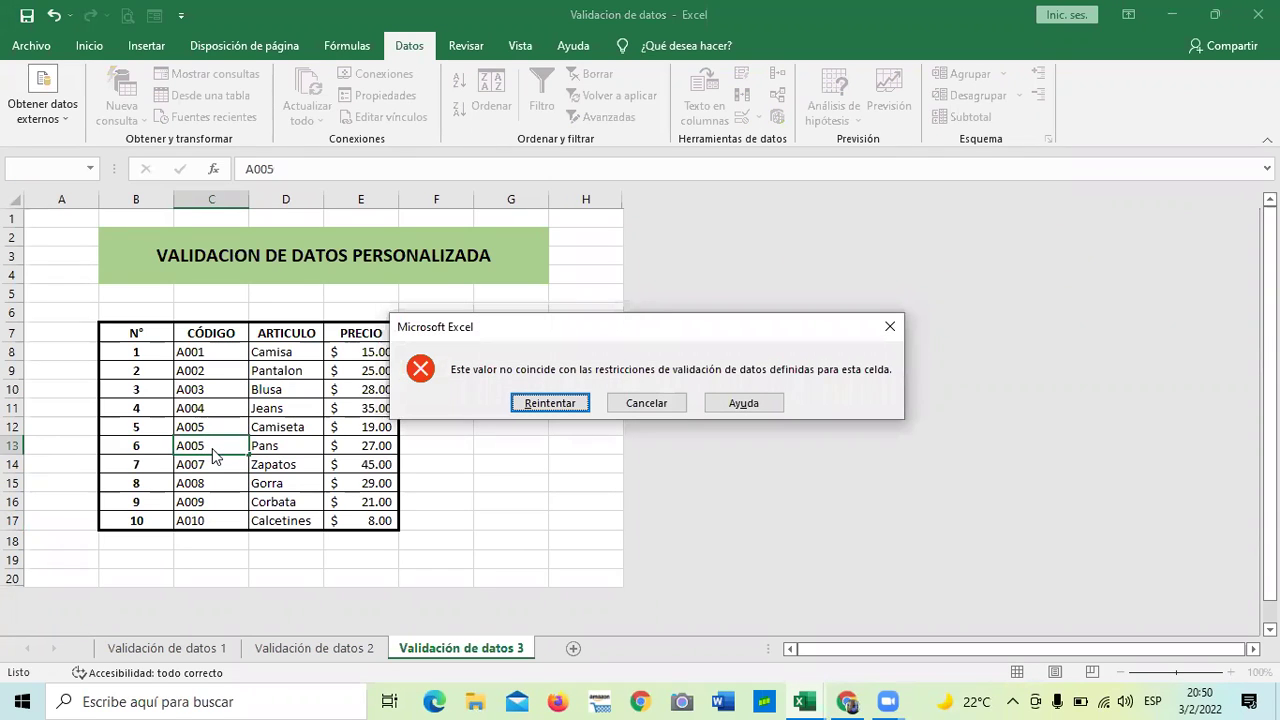
click(549, 403)
key(Return)
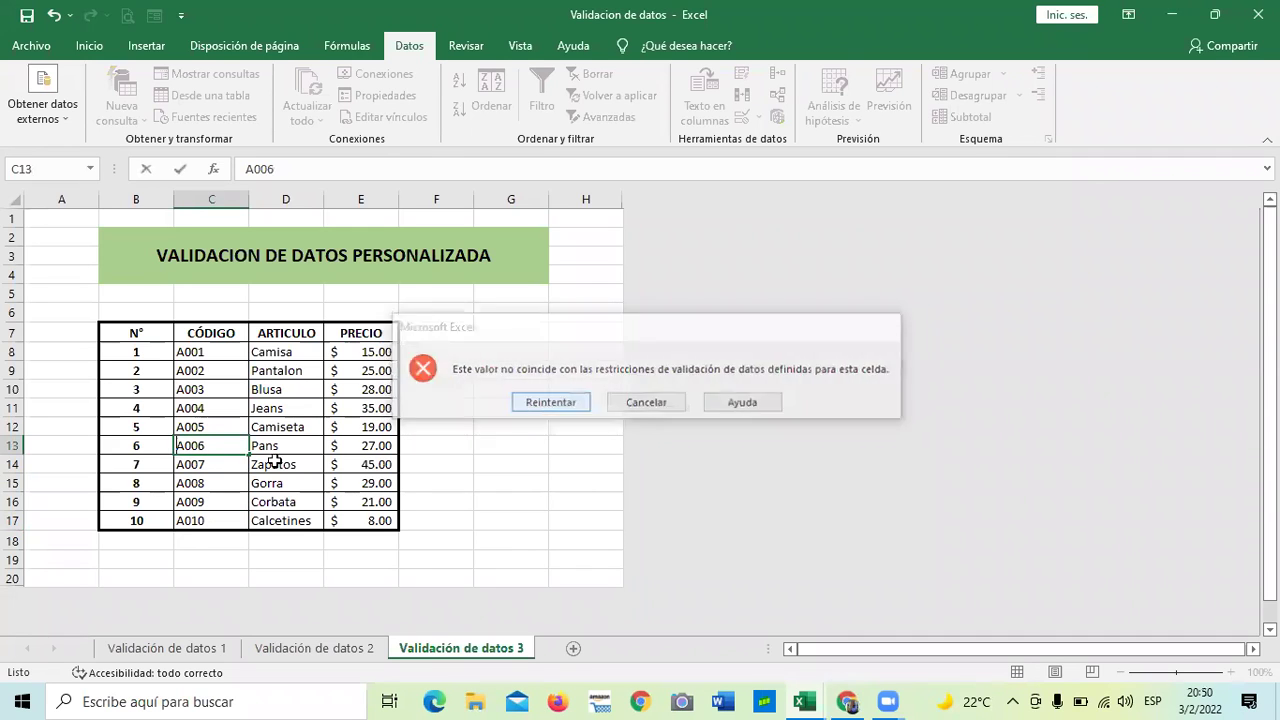
text(A005)
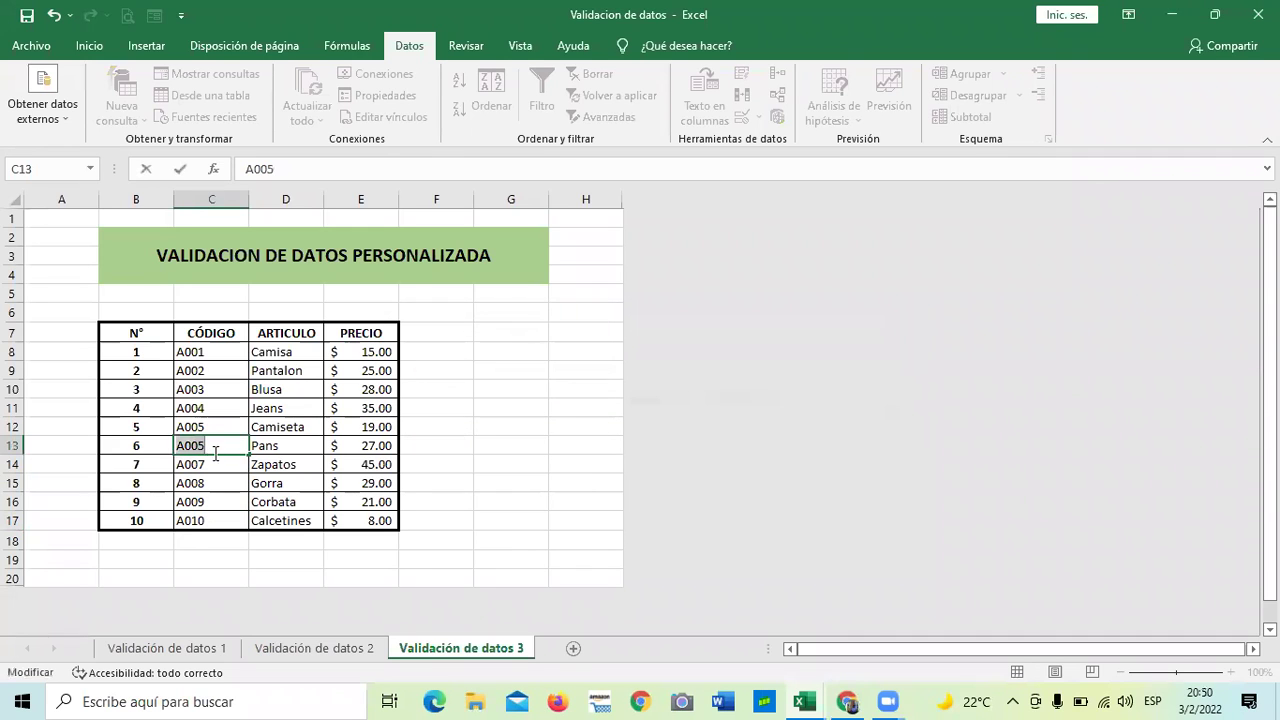
Restore the Pans article's code in C13 to A006.
key(BackSpace)
text(6)
key(Return)
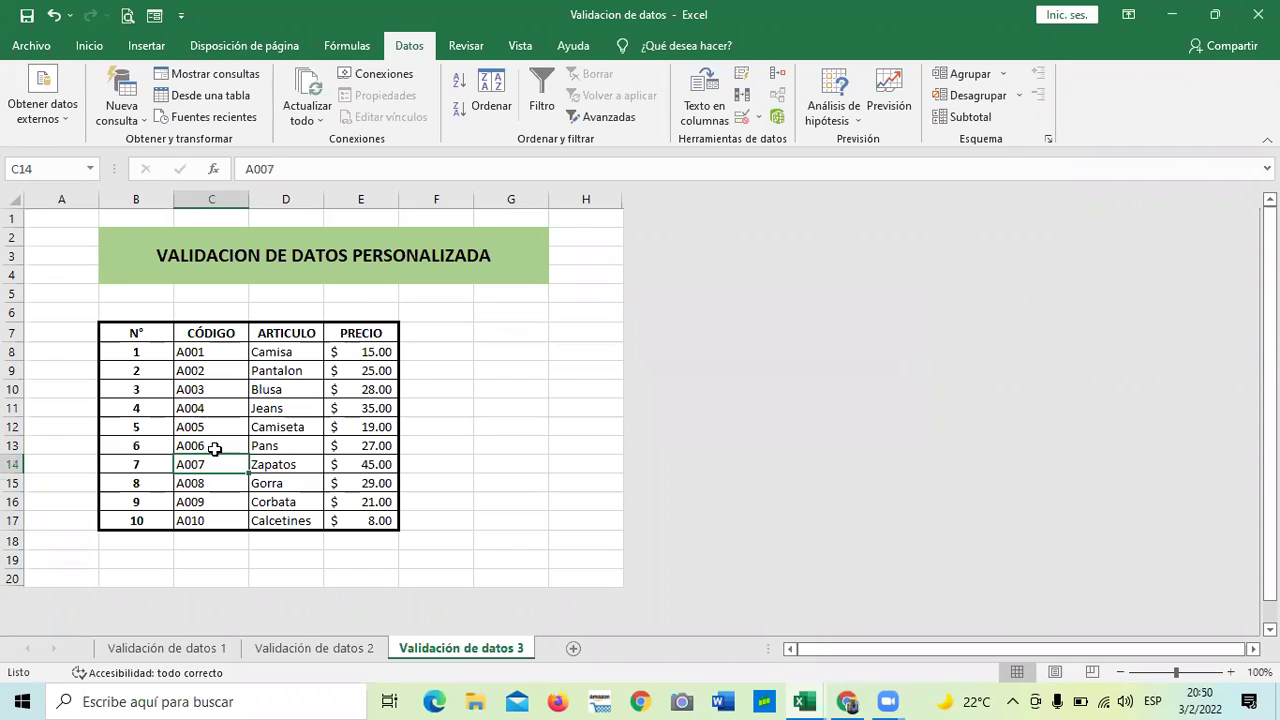
click(447, 418)
Set the data validation criterion for the ARTICULO cells D8:D17 to Personalizada and begin its formula.
drag(292, 350, 306, 522)
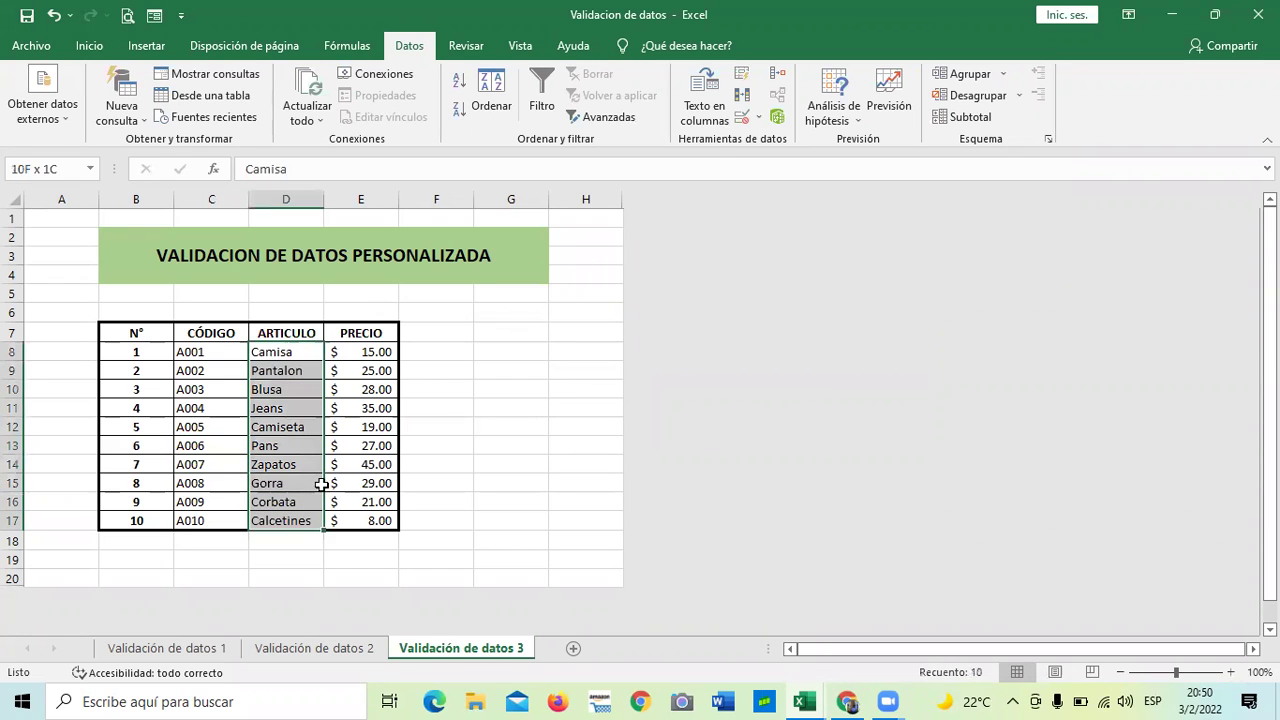
click(757, 119)
click(774, 135)
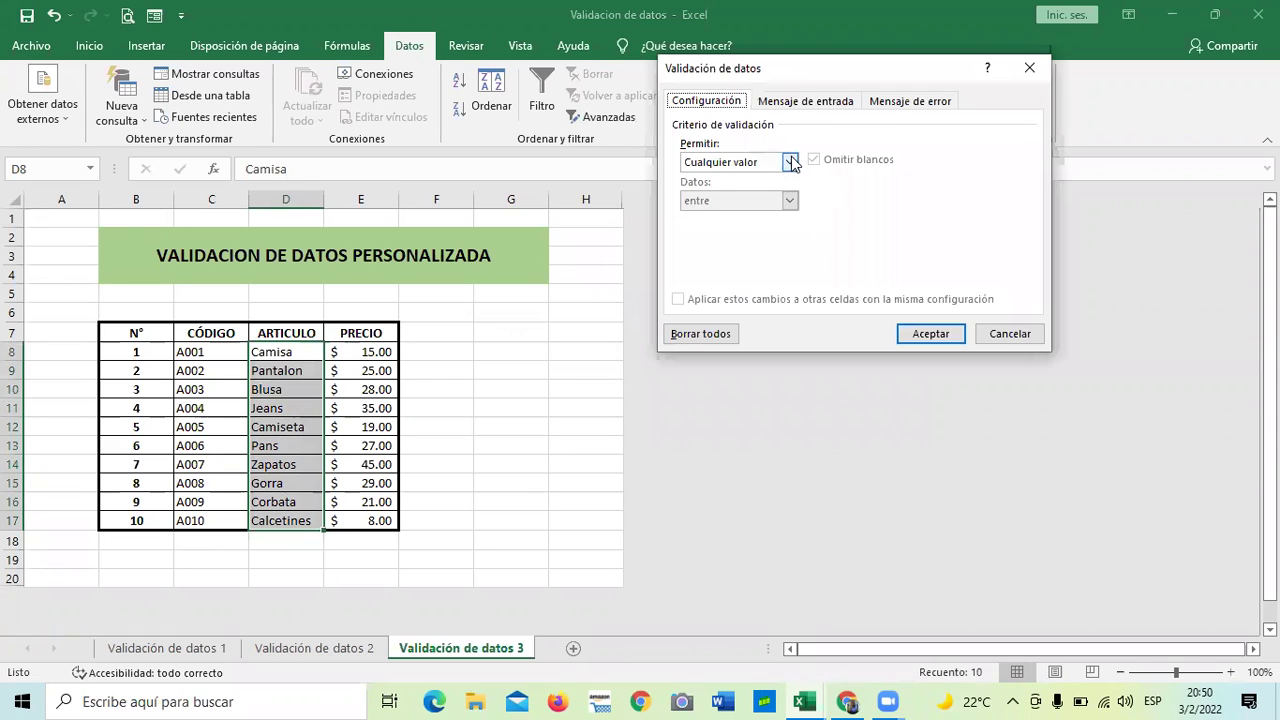
click(790, 161)
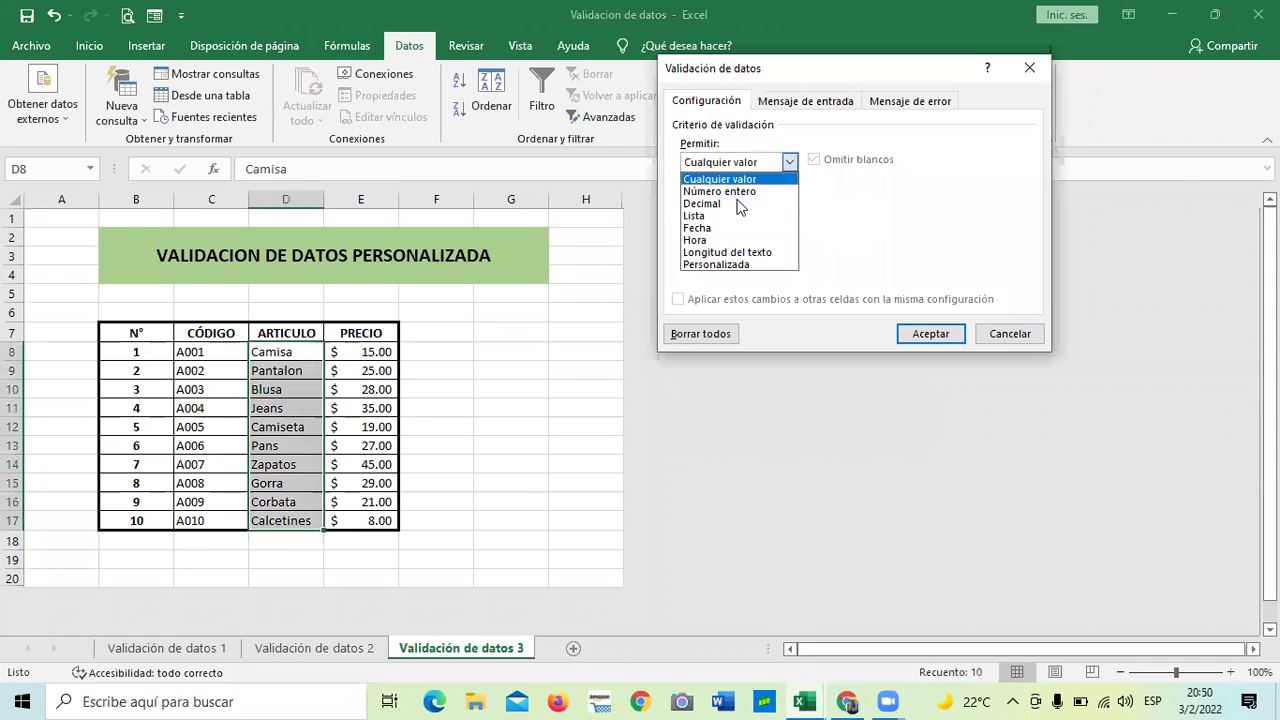
click(728, 264)
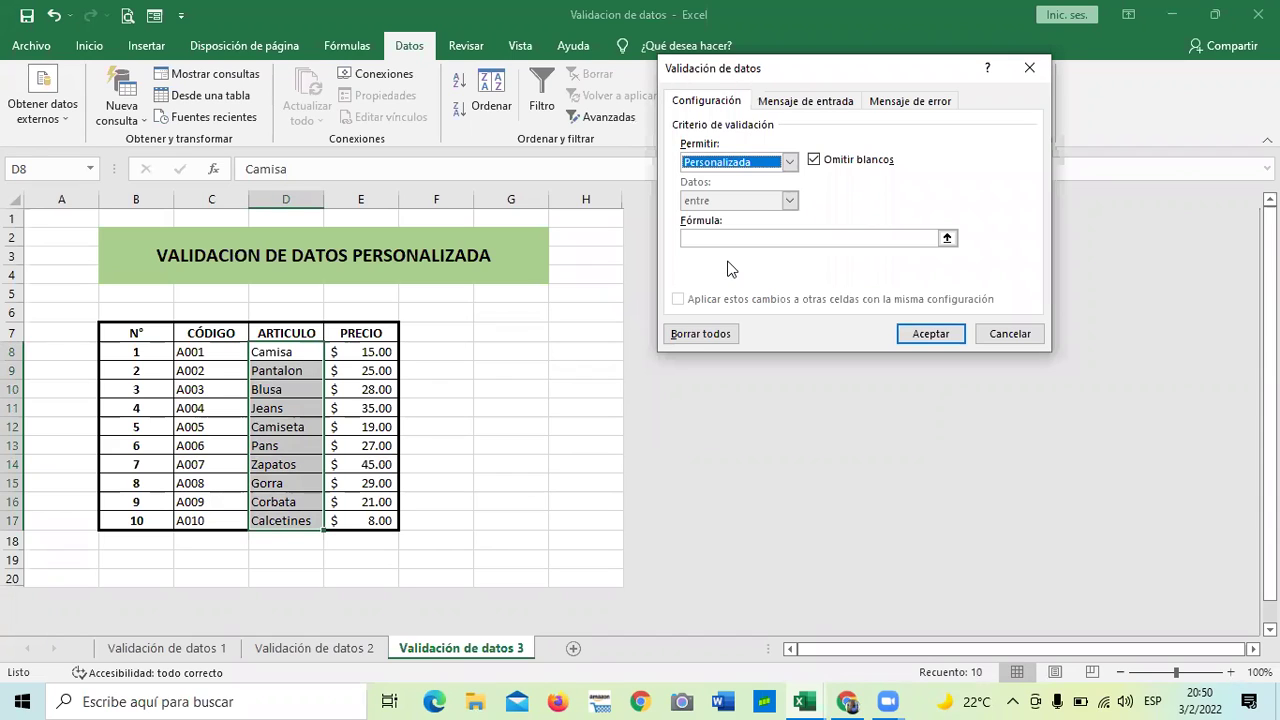
click(803, 238)
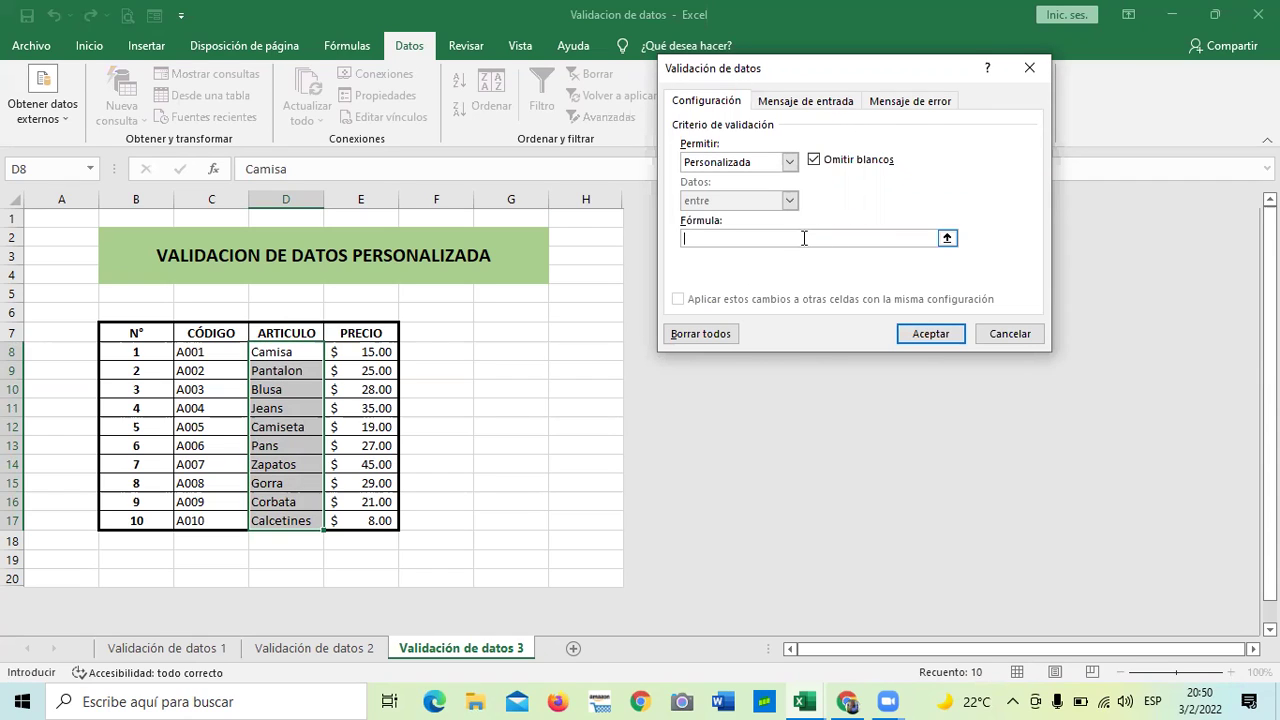
text(=)
text(suma)
text(r.si)
key(BackSpace)
key(BackSpace)
key(BackSpace)
key(BackSpace)
key(BackSpace)
key(BackSpace)
key(BackSpace)
key(BackSpace)
Complete the custom validation formula for D8:D17 as =contar.si(D:D;D8)=2 and apply it.
text(contar.si(D:d)
key(BackSpace)
text(D;D8)=2)
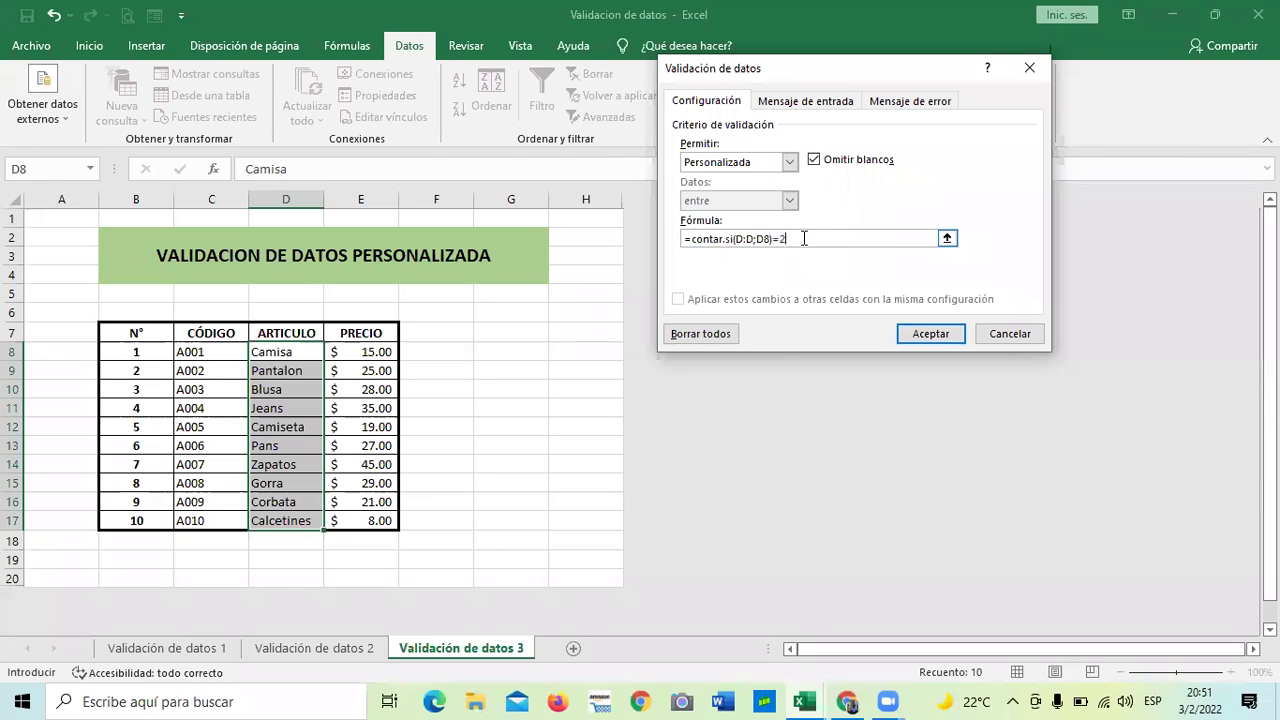
key(Return)
click(474, 480)
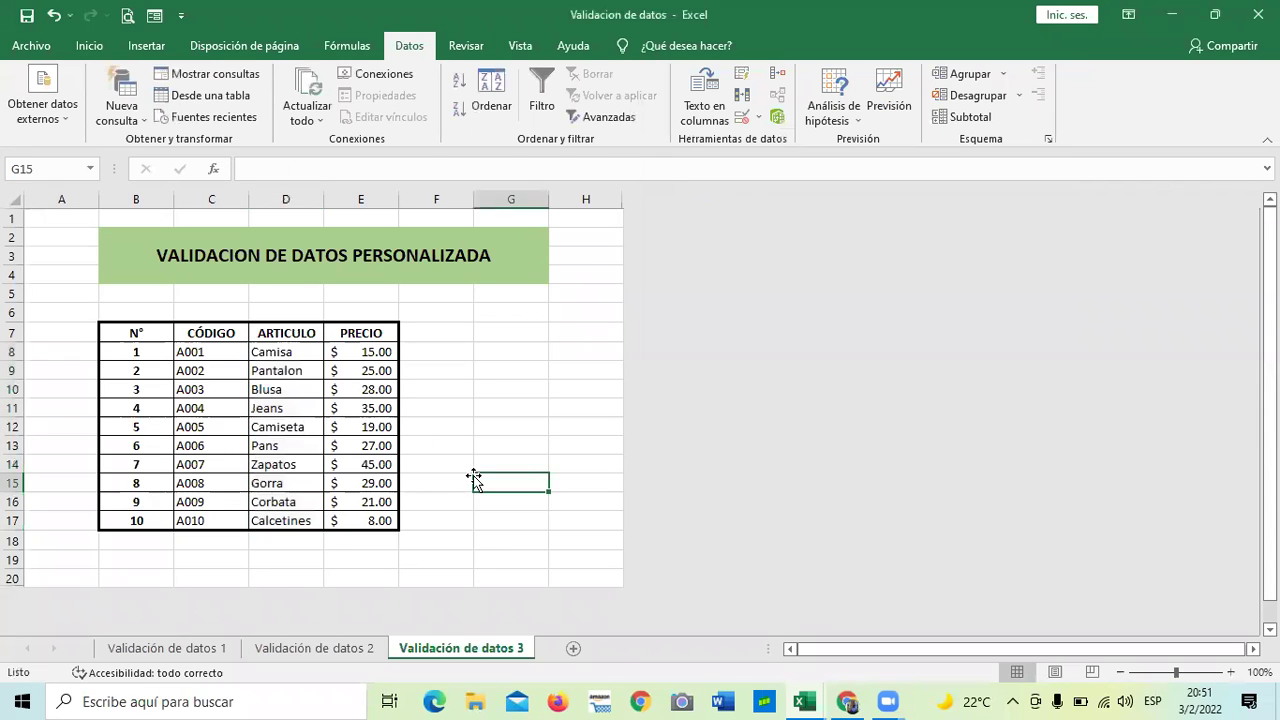
Change the article name in D12 from Camiseta to Camisa.
click(290, 516)
click(286, 353)
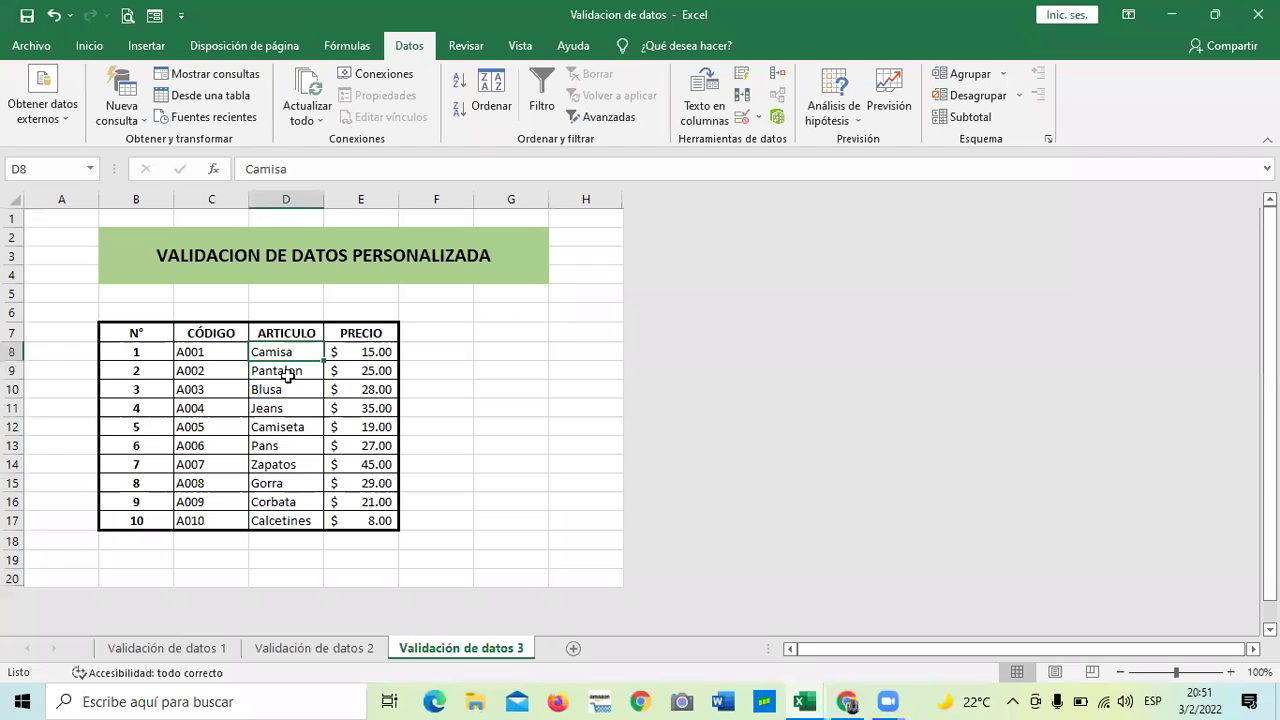
click(292, 430)
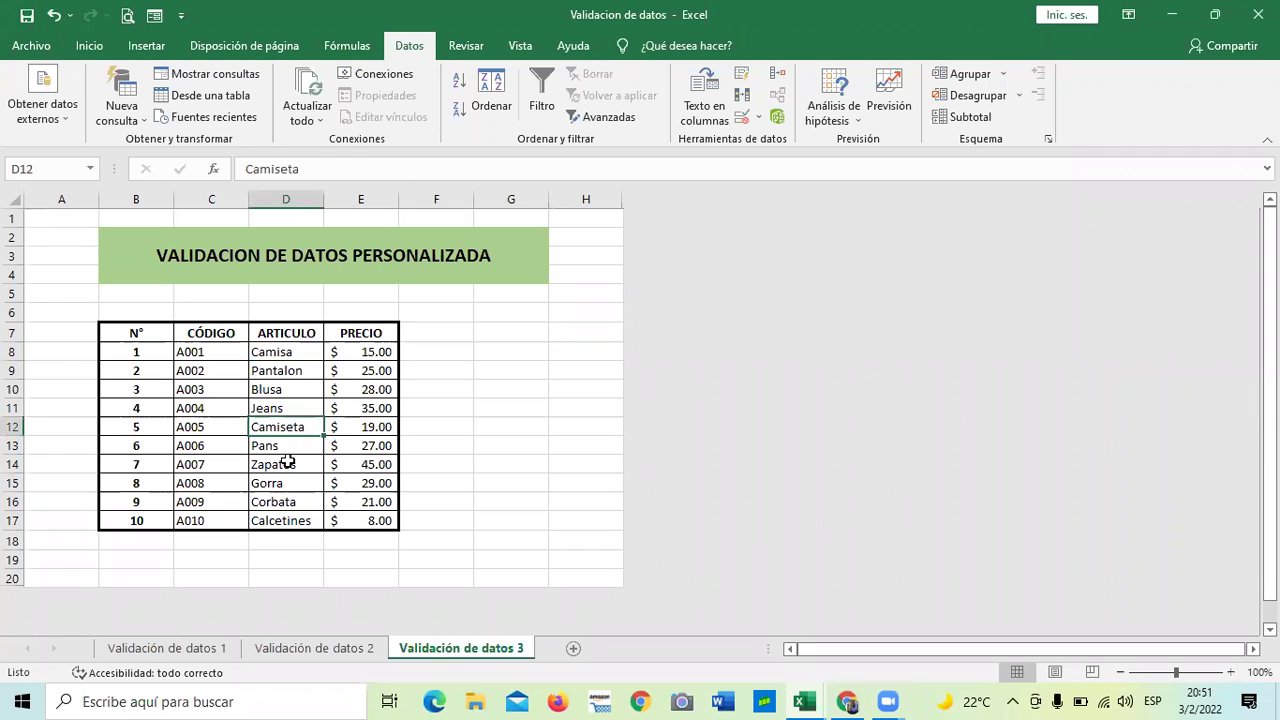
double_click(298, 428)
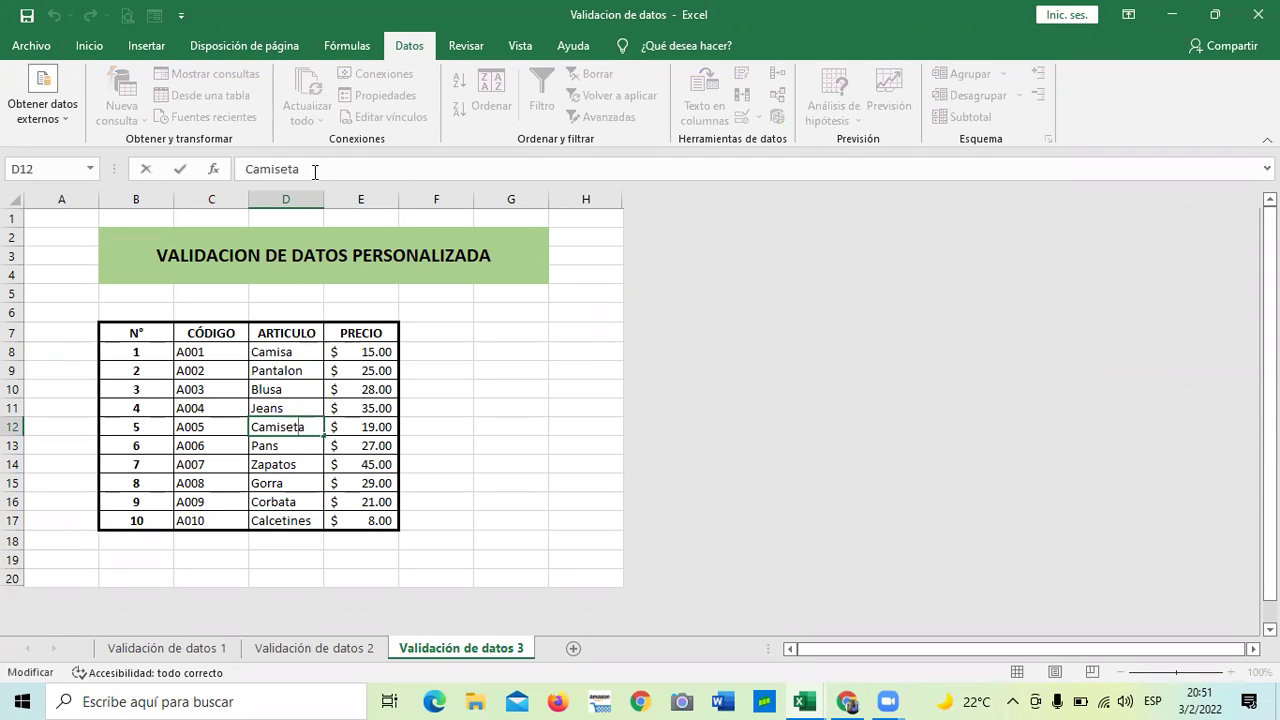
key(BackSpace)
key(BackSpace)
key(BackSpace)
text(a)
key(Return)
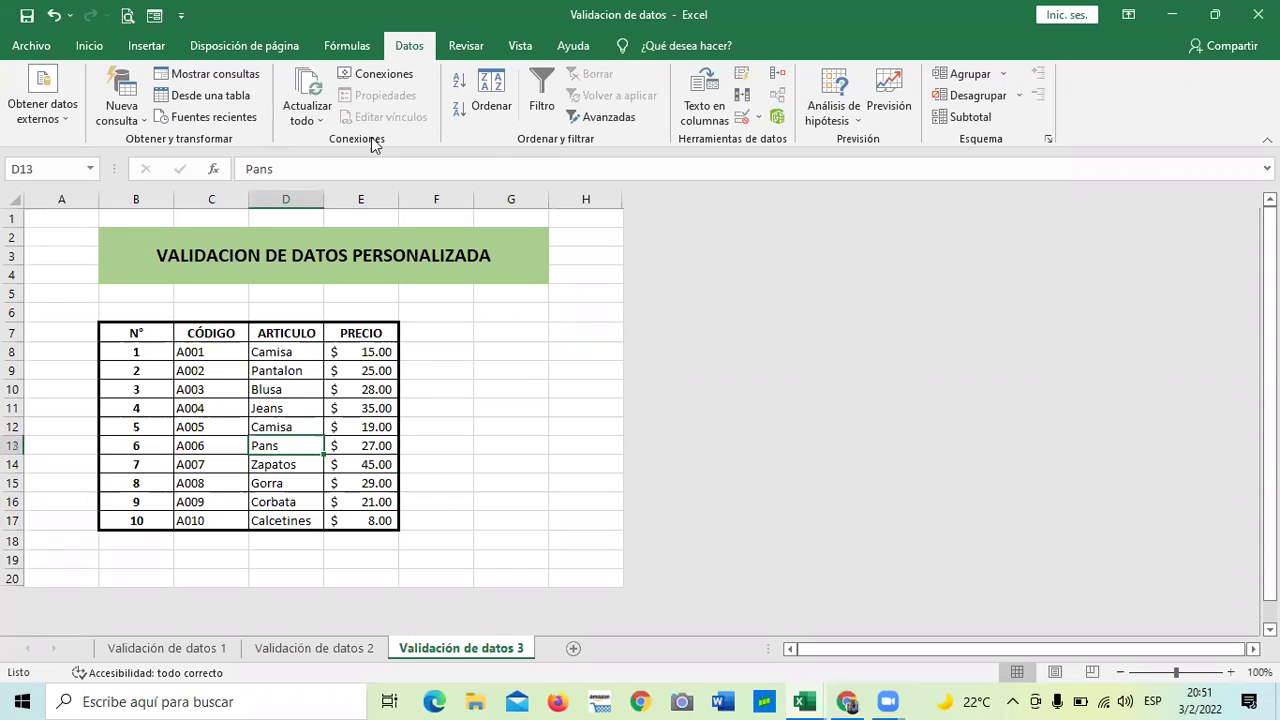
click(522, 509)
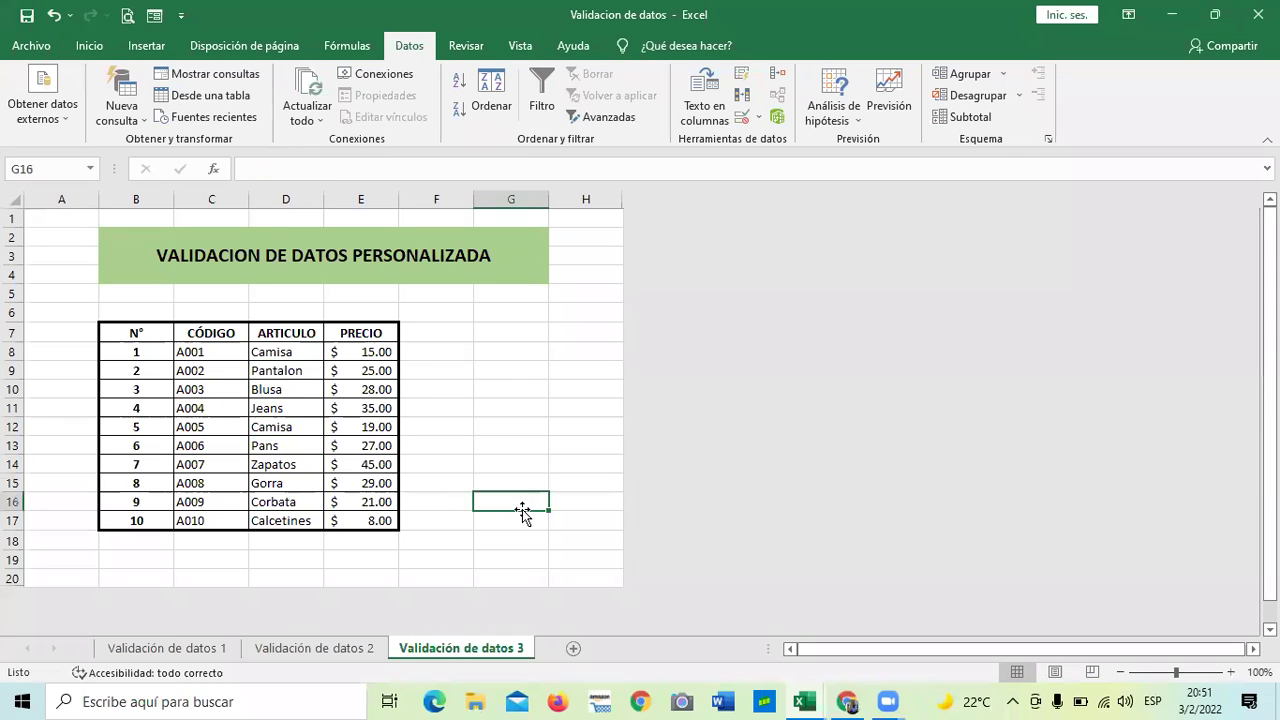
Try to change the article name in D16 to Camisa as a third occurrence.
click(294, 503)
click(325, 164)
key(BackSpace)
key(BackSpace)
key(BackSpace)
key(BackSpace)
key(BackSpace)
key(BackSpace)
key(BackSpace)
text(Camisa)
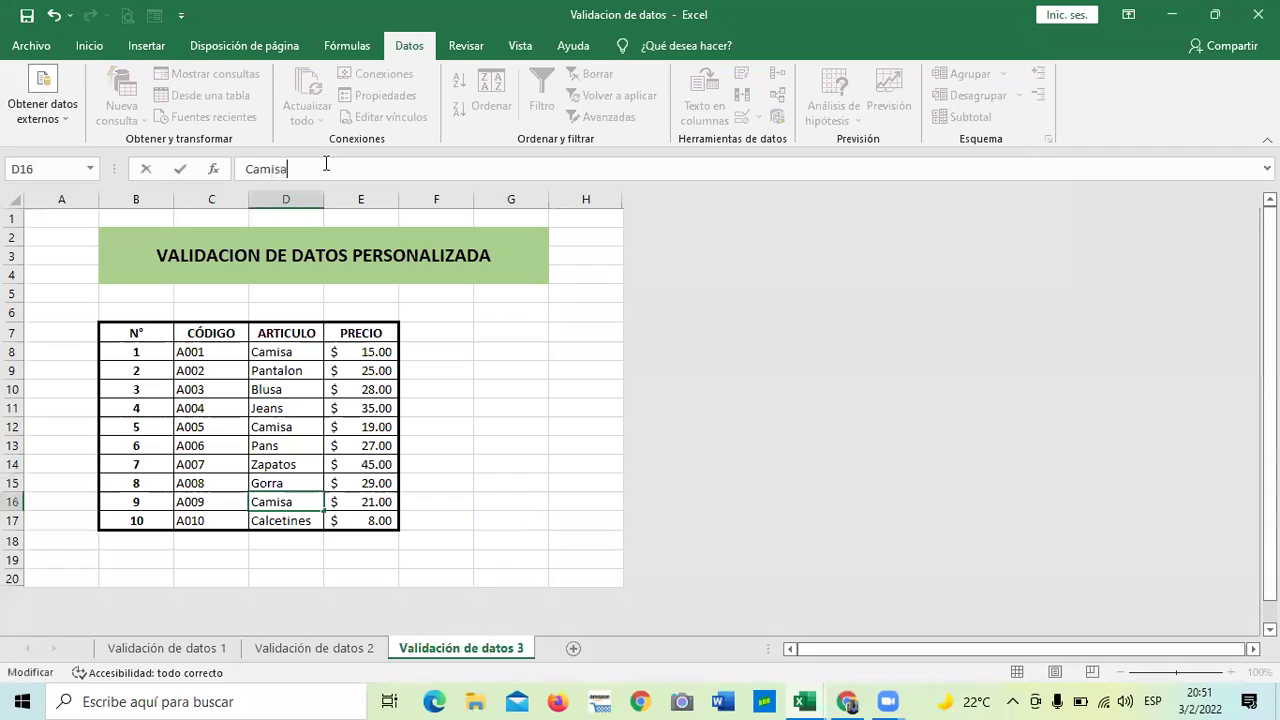
key(Return)
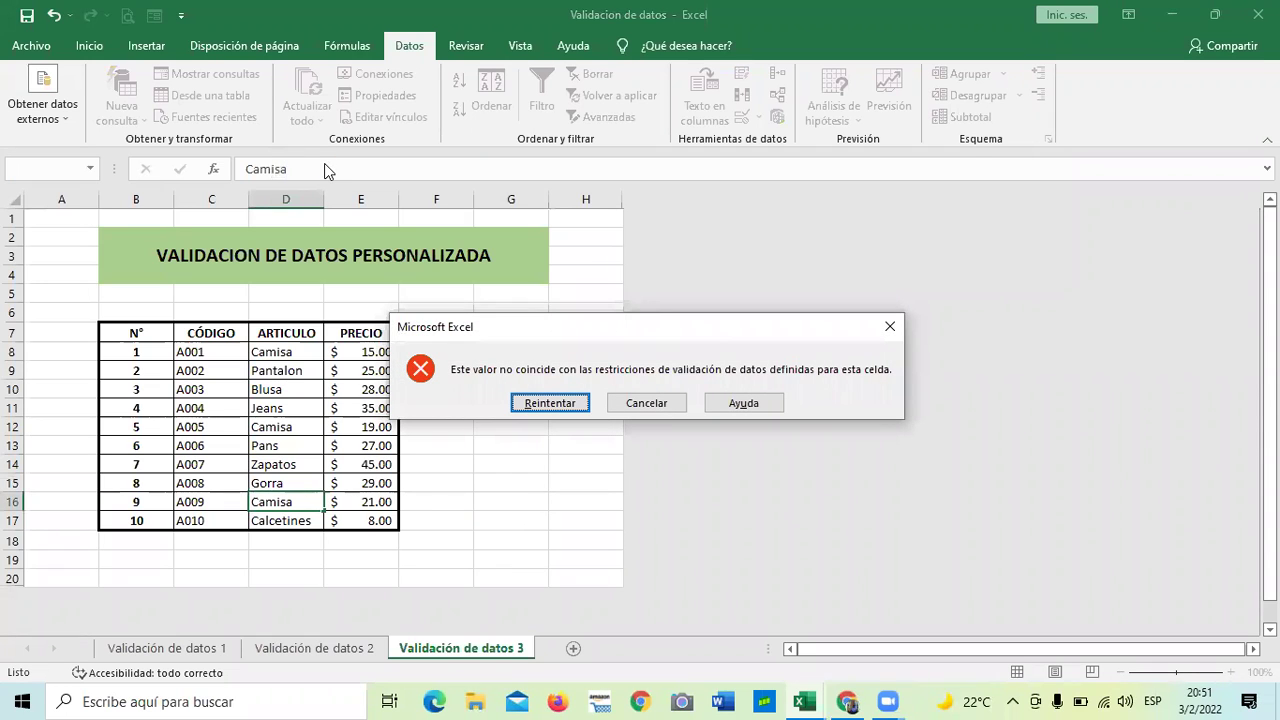
click(550, 403)
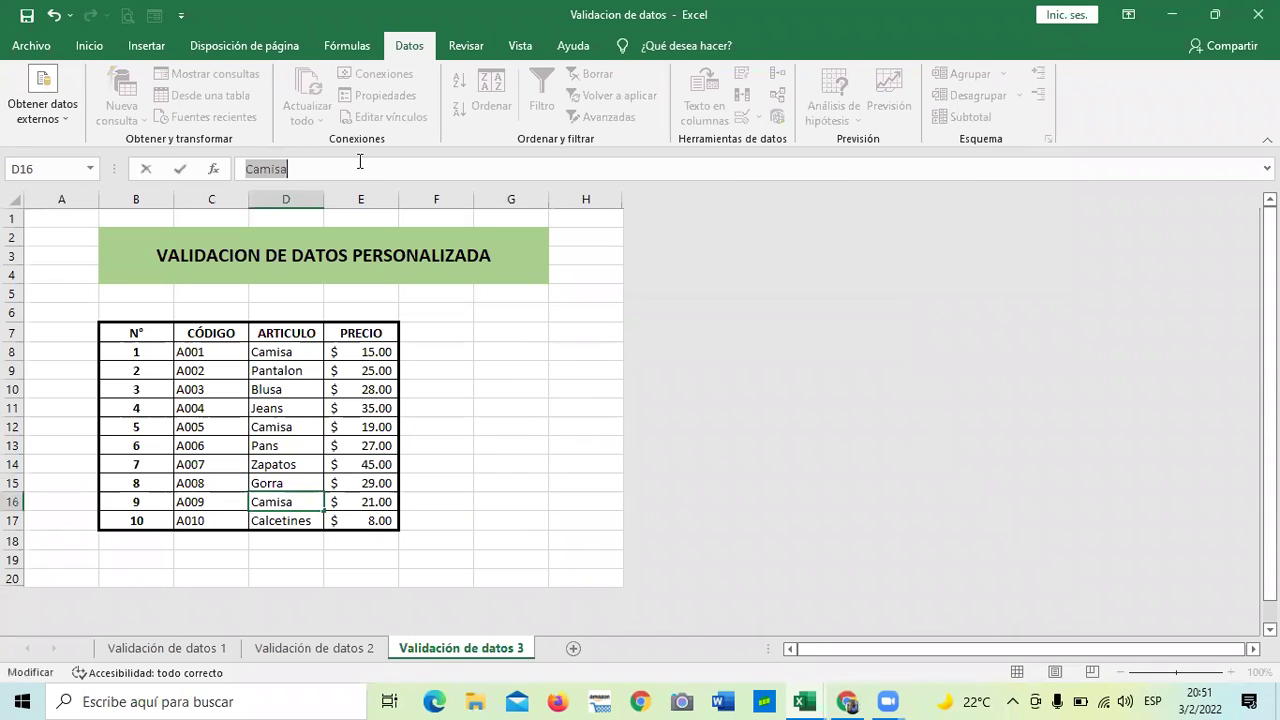
Try to change the article name in D16 to Corbata.
double_click(290, 501)
key(BackSpace)
text(var)
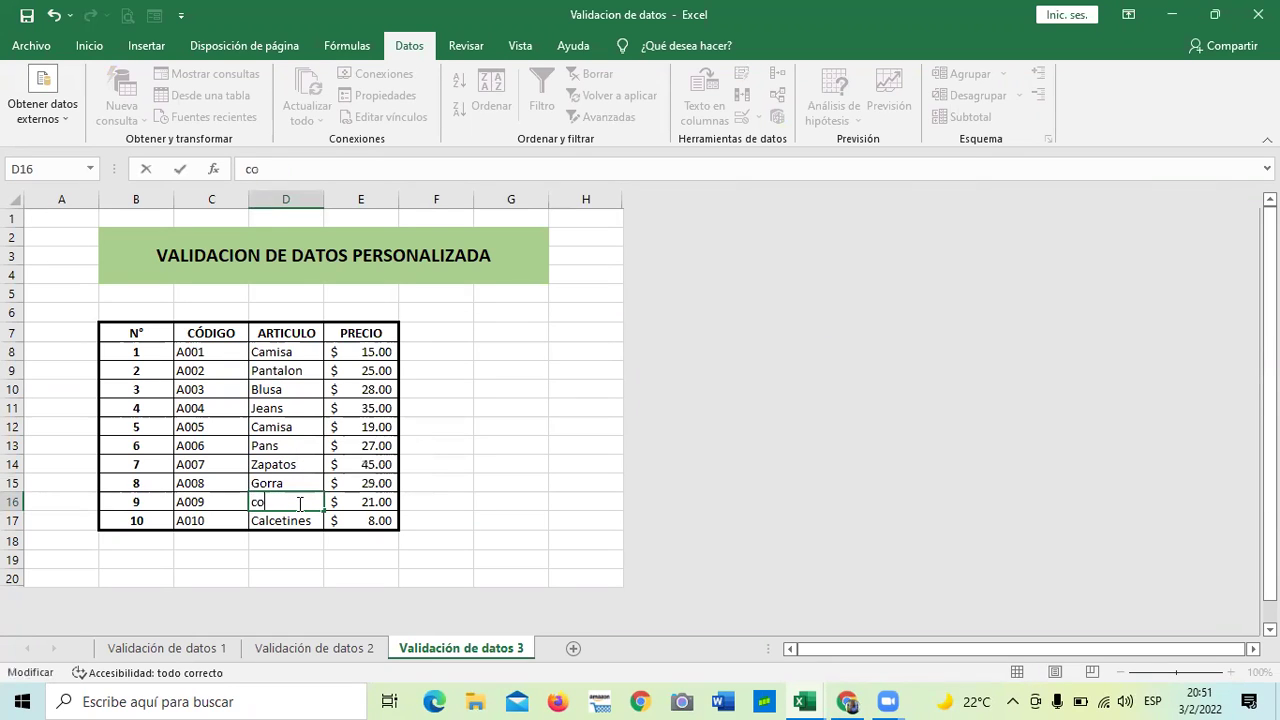
key(BackSpace)
key(BackSpace)
key(BackSpace)
text(Corbata)
key(Return)
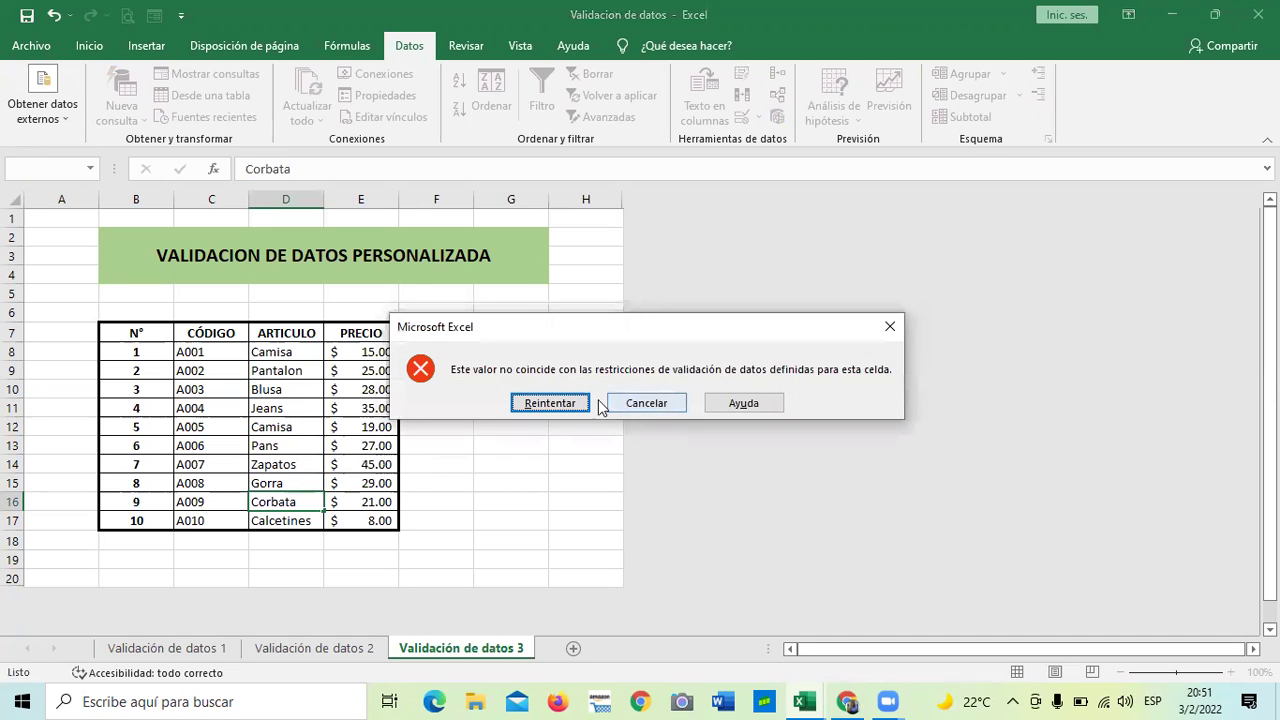
click(560, 403)
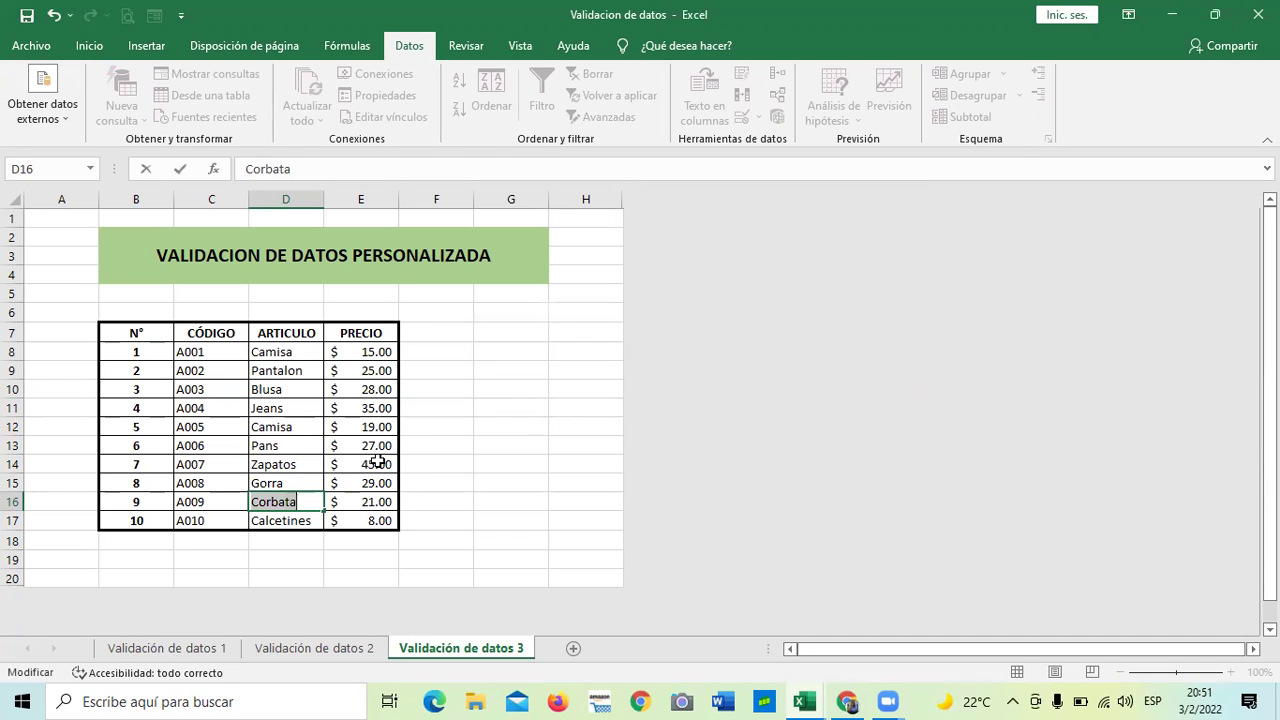
Change the article name in D16 to Gorra as a second occurrence.
click(308, 501)
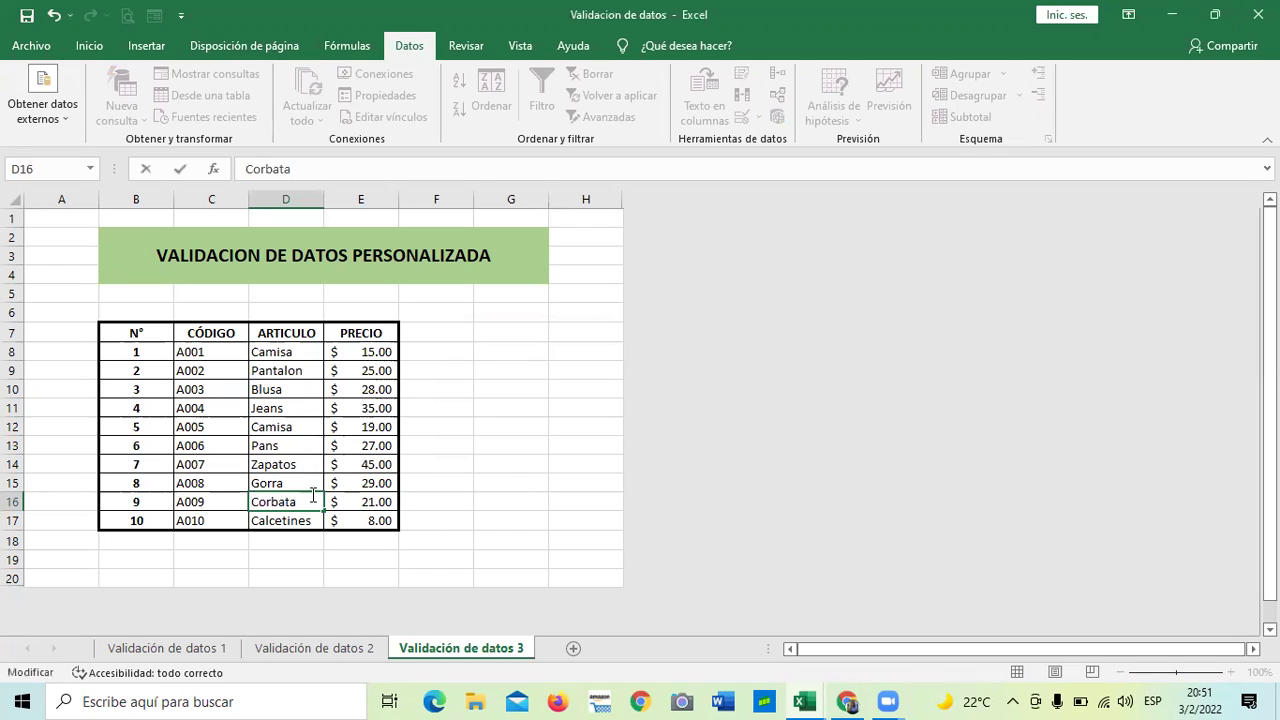
key(BackSpace)
key(BackSpace)
key(BackSpace)
key(BackSpace)
key(BackSpace)
key(BackSpace)
text(G)
key(Return)
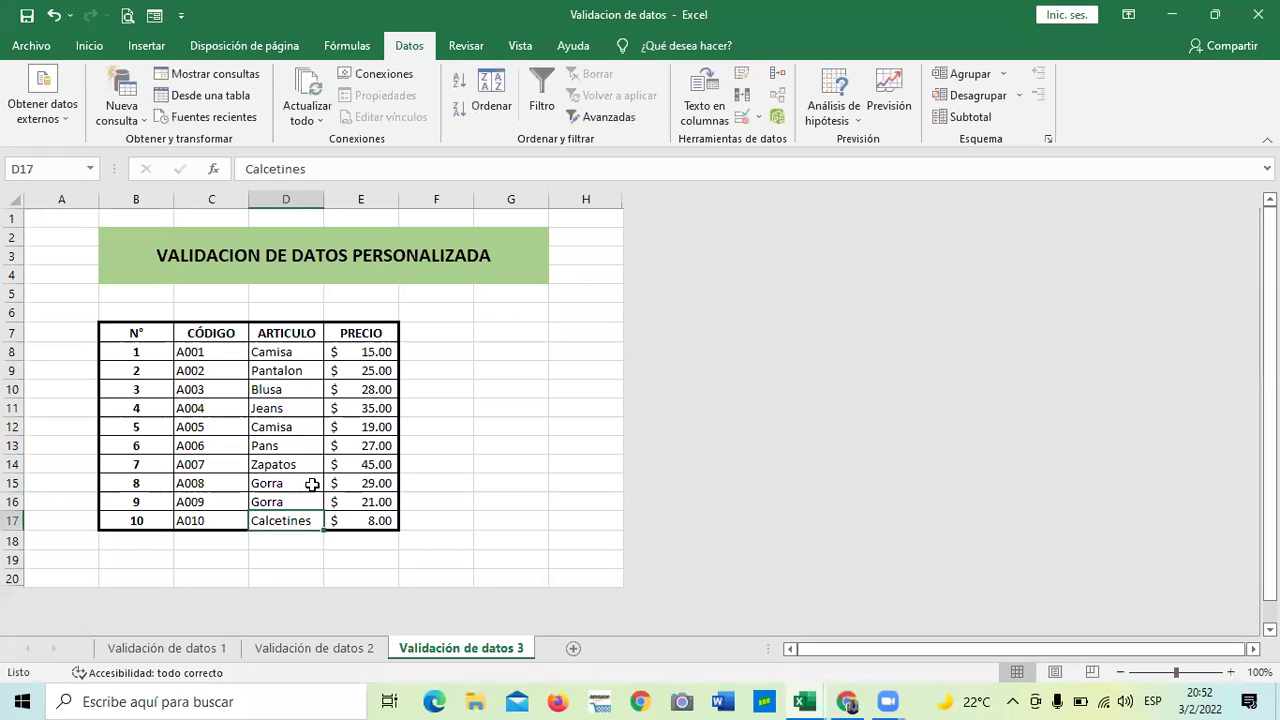
click(554, 484)
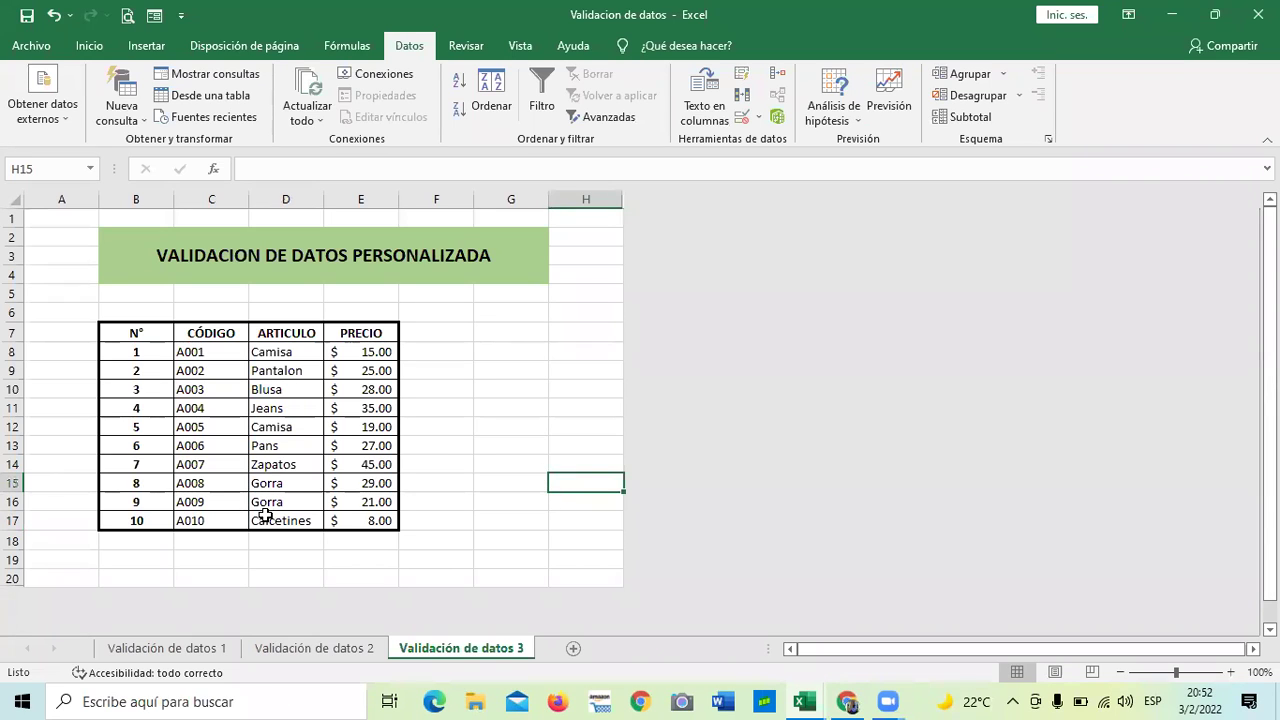
Try again to replace the article name in D16 with Corbata.
click(293, 501)
double_click(293, 501)
key(BackSpace)
key(BackSpace)
key(BackSpace)
key(BackSpace)
text(Corbata)
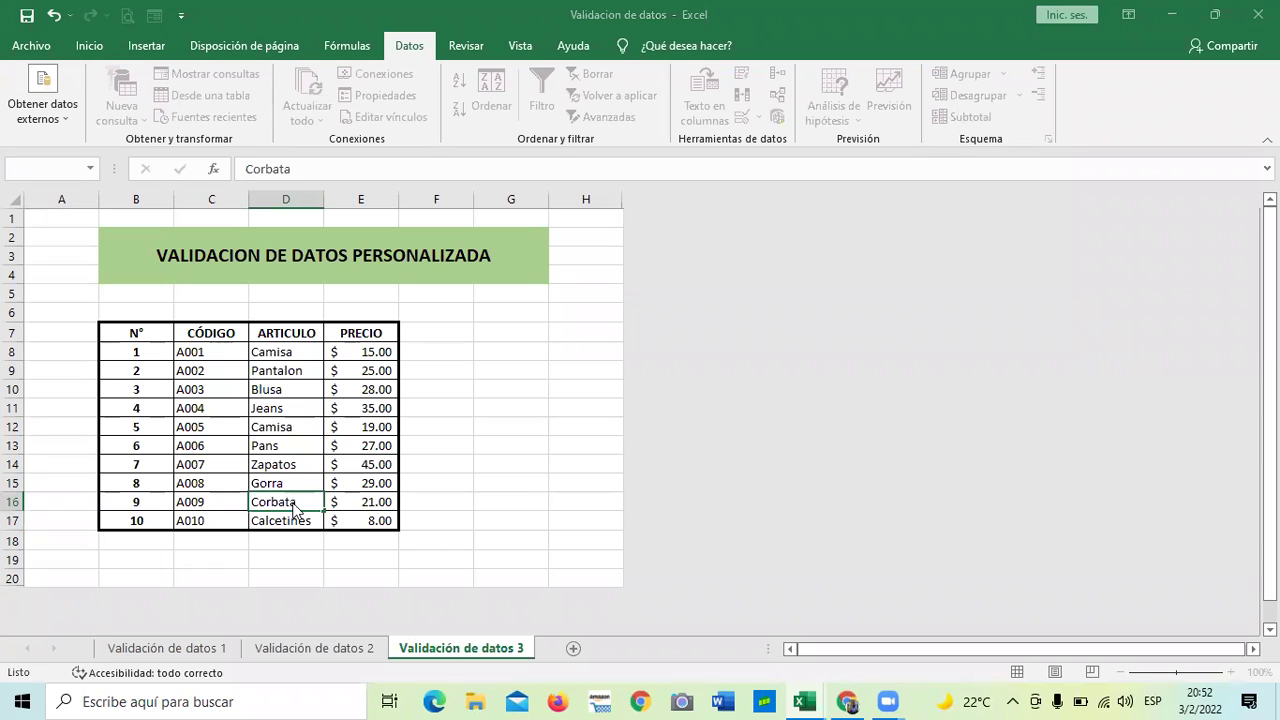
key(Return)
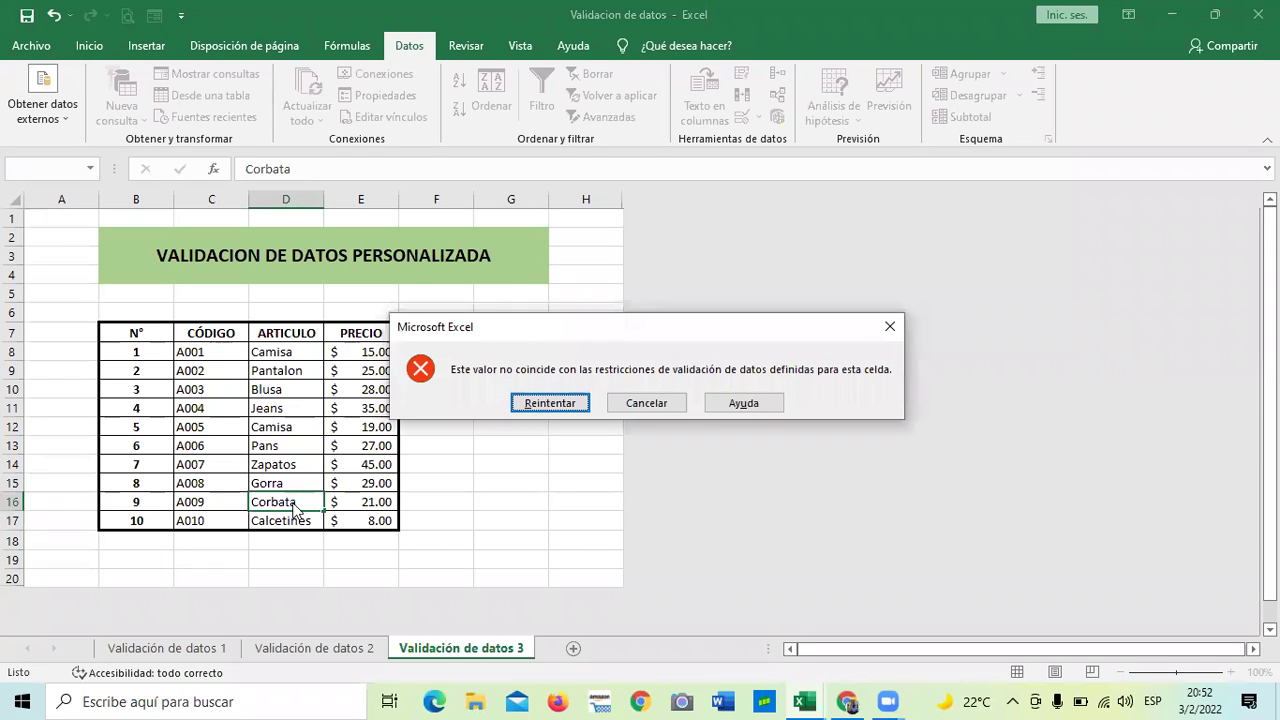
click(538, 409)
key(Return)
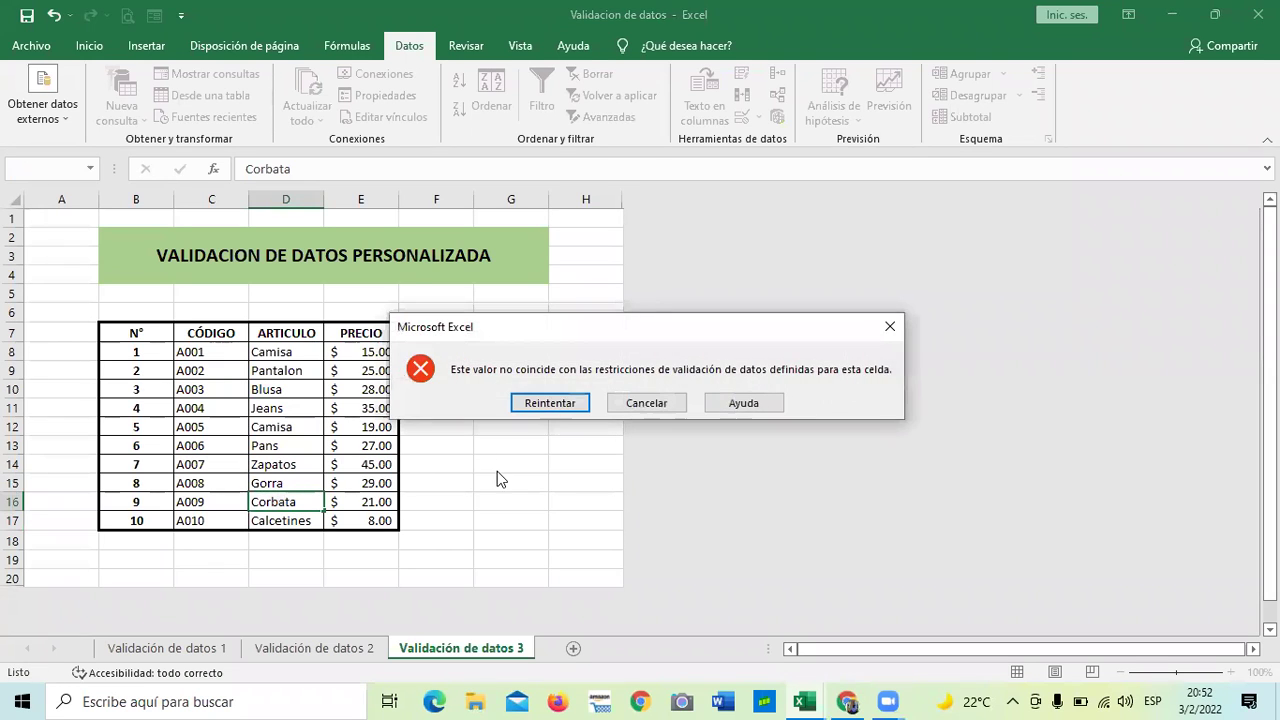
click(557, 402)
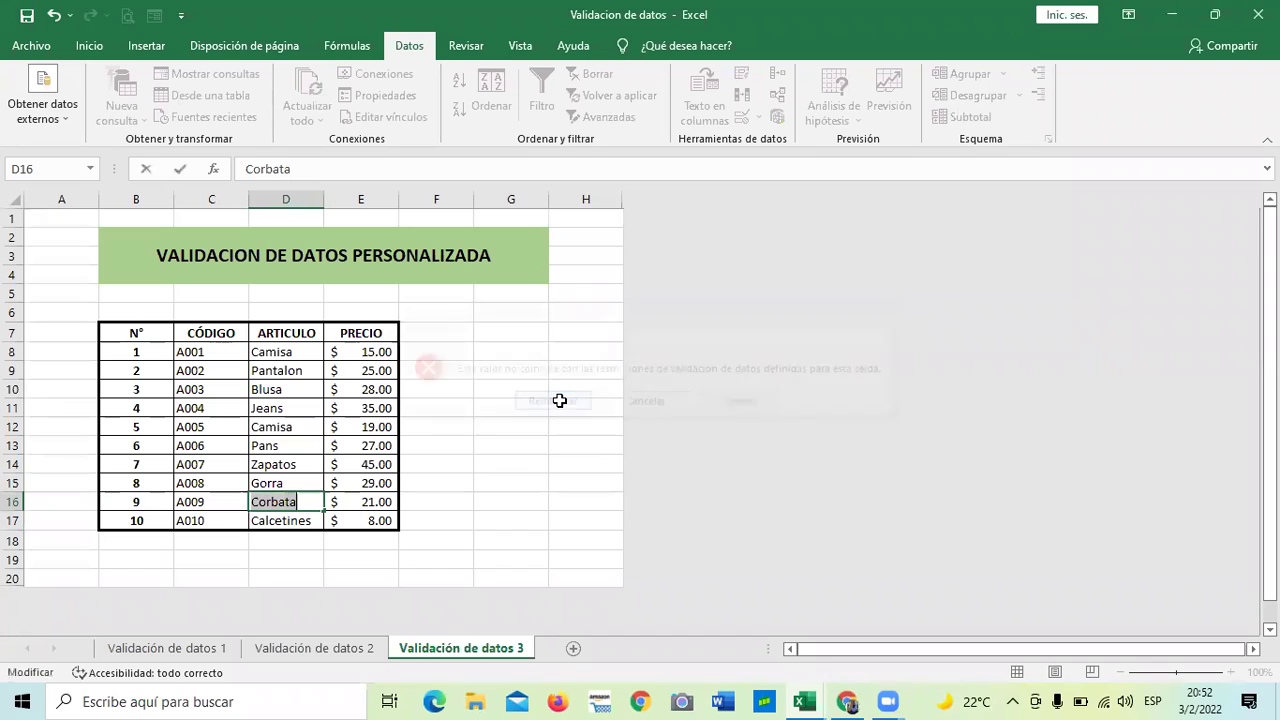
Change the article name in D16 to Zapatos as a second occurrence.
click(301, 499)
key(BackSpace)
key(BackSpace)
key(BackSpace)
key(BackSpace)
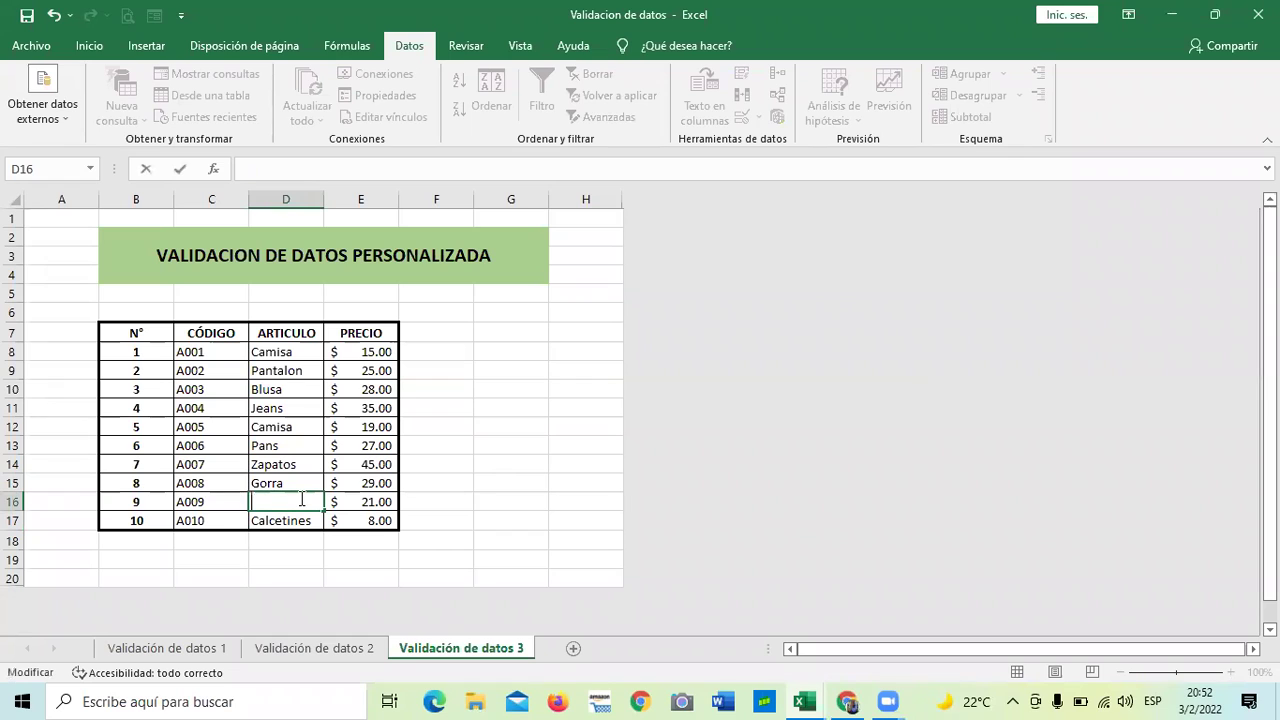
text(Zapatos)
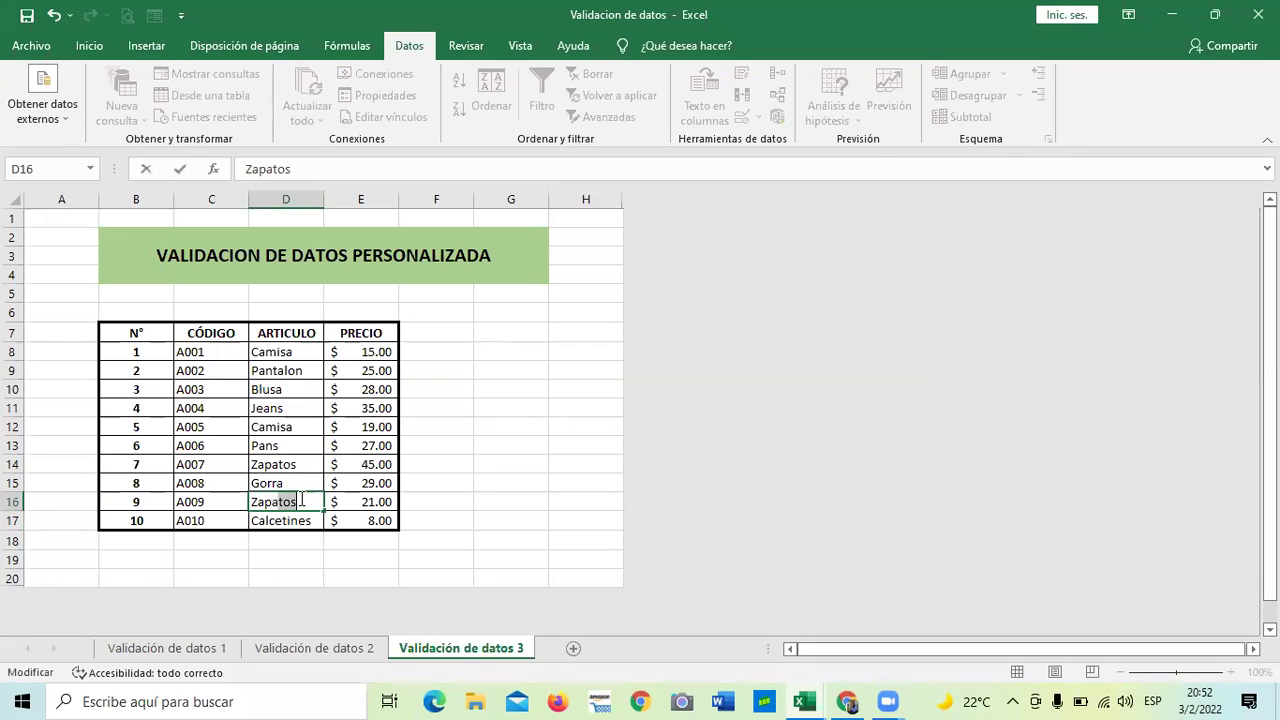
key(Return)
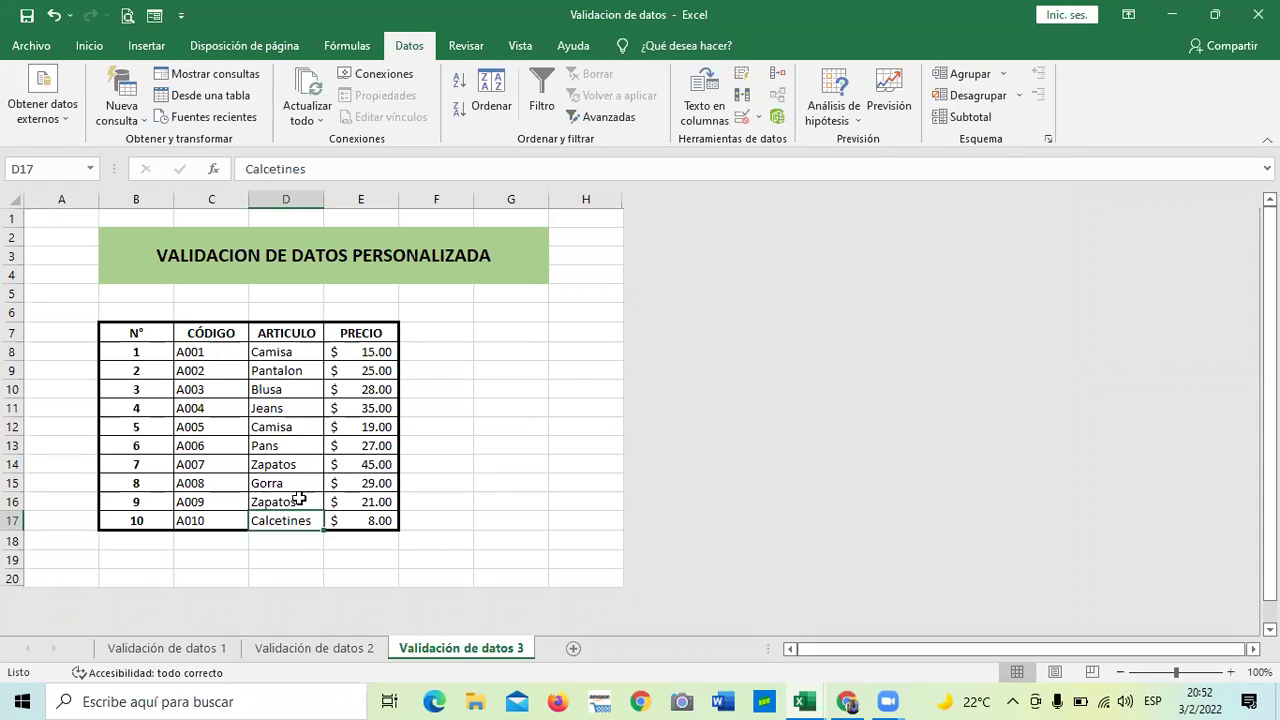
click(512, 470)
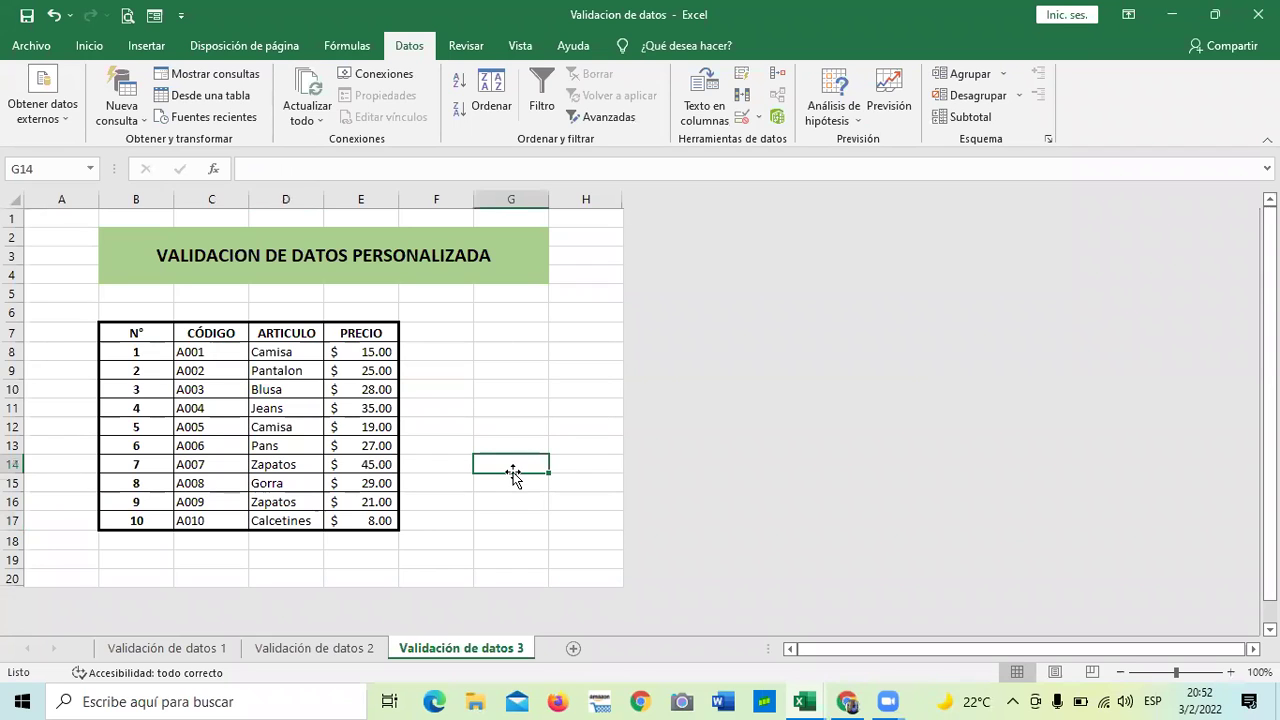
click(470, 347)
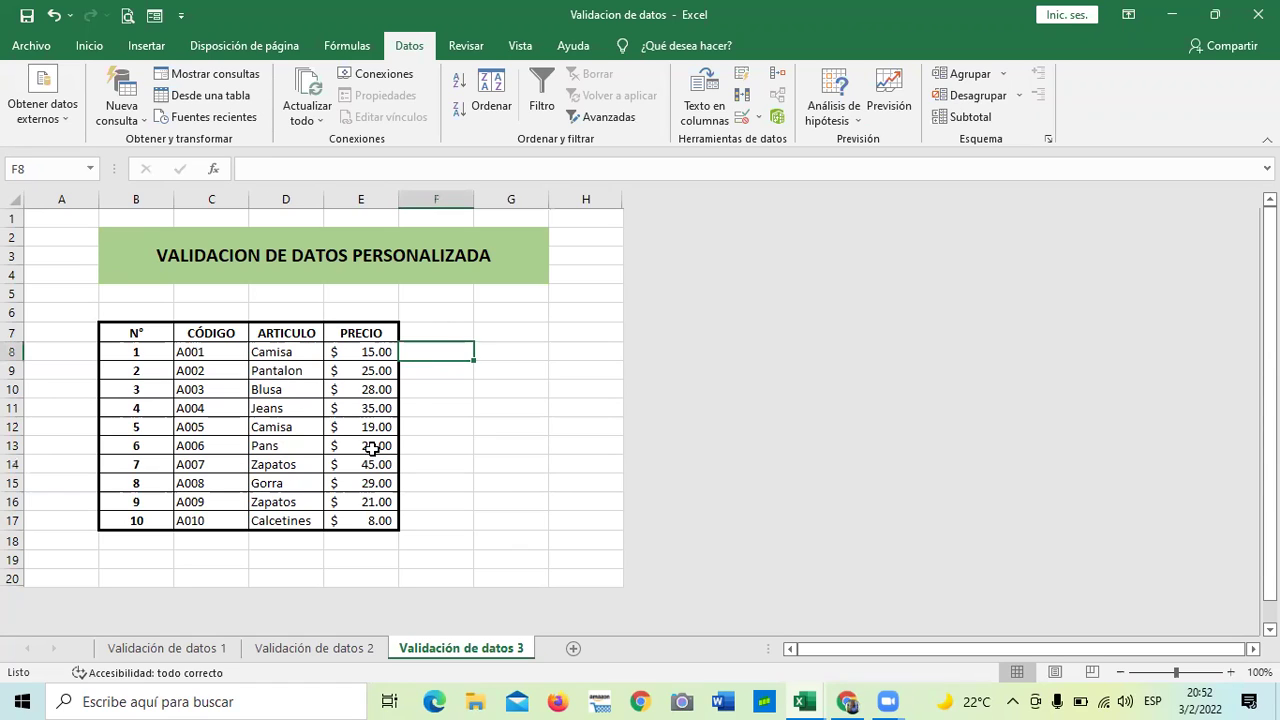
click(471, 427)
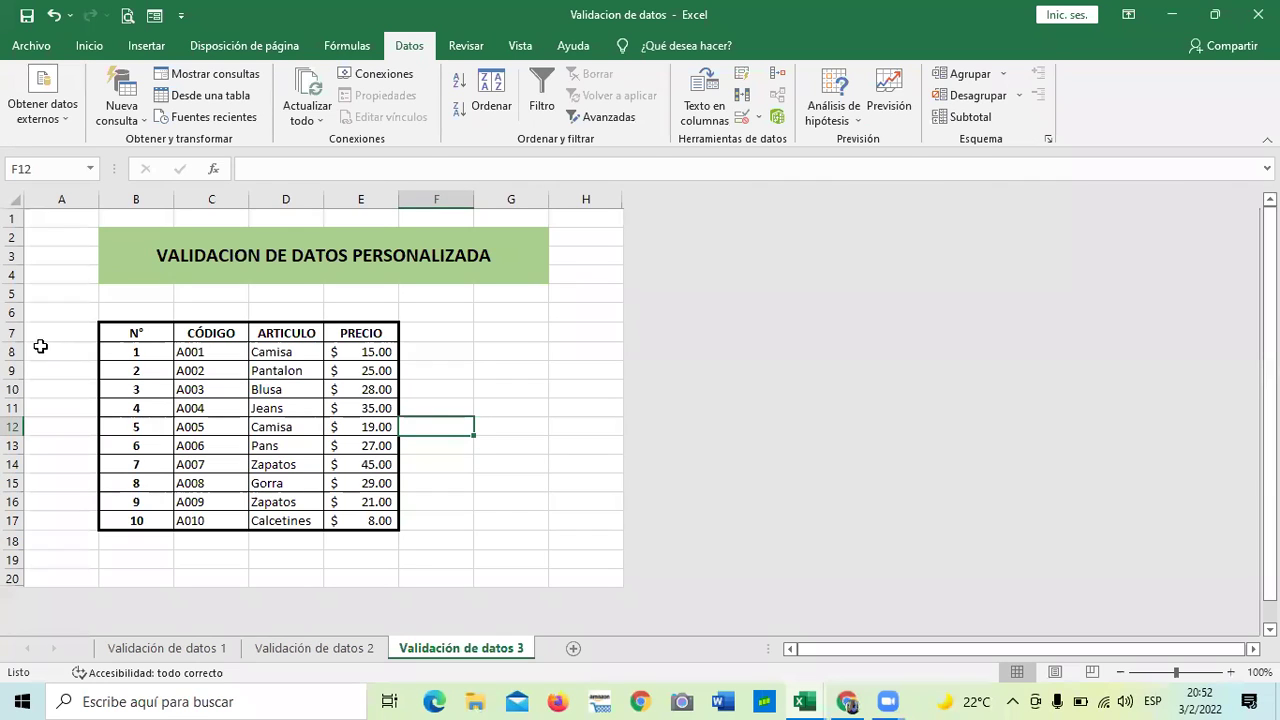
click(282, 353)
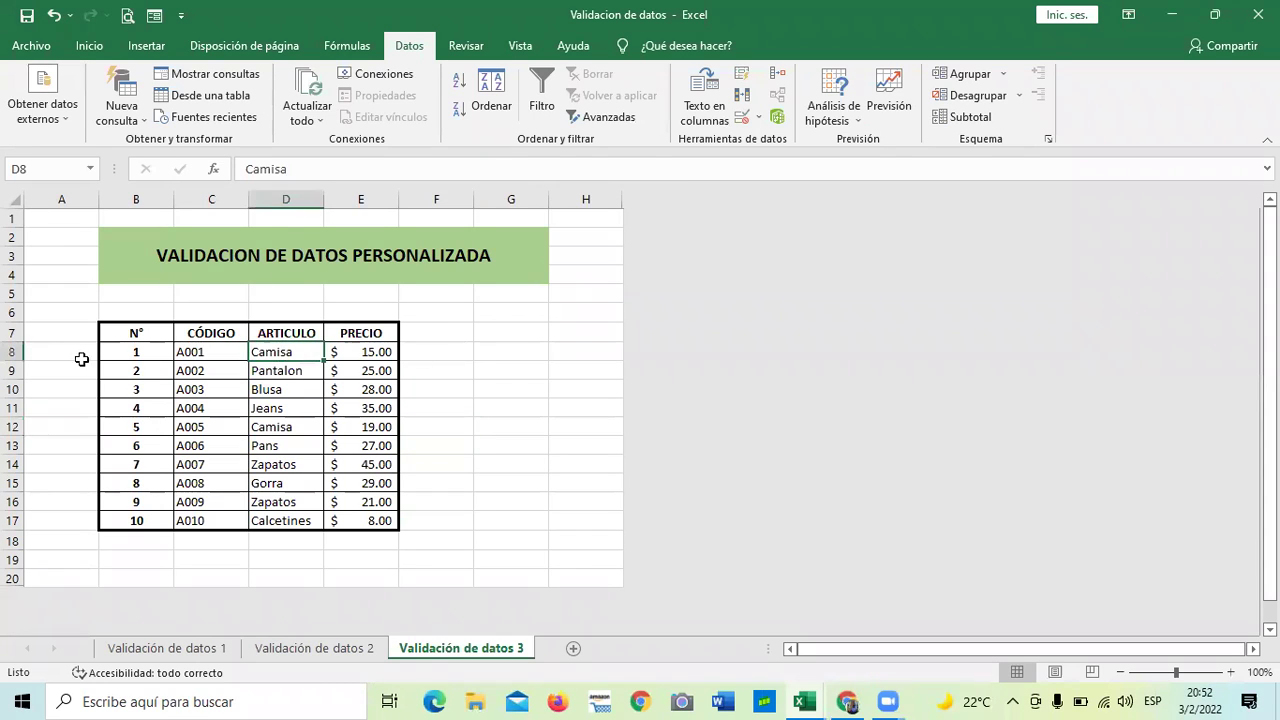
click(12, 352)
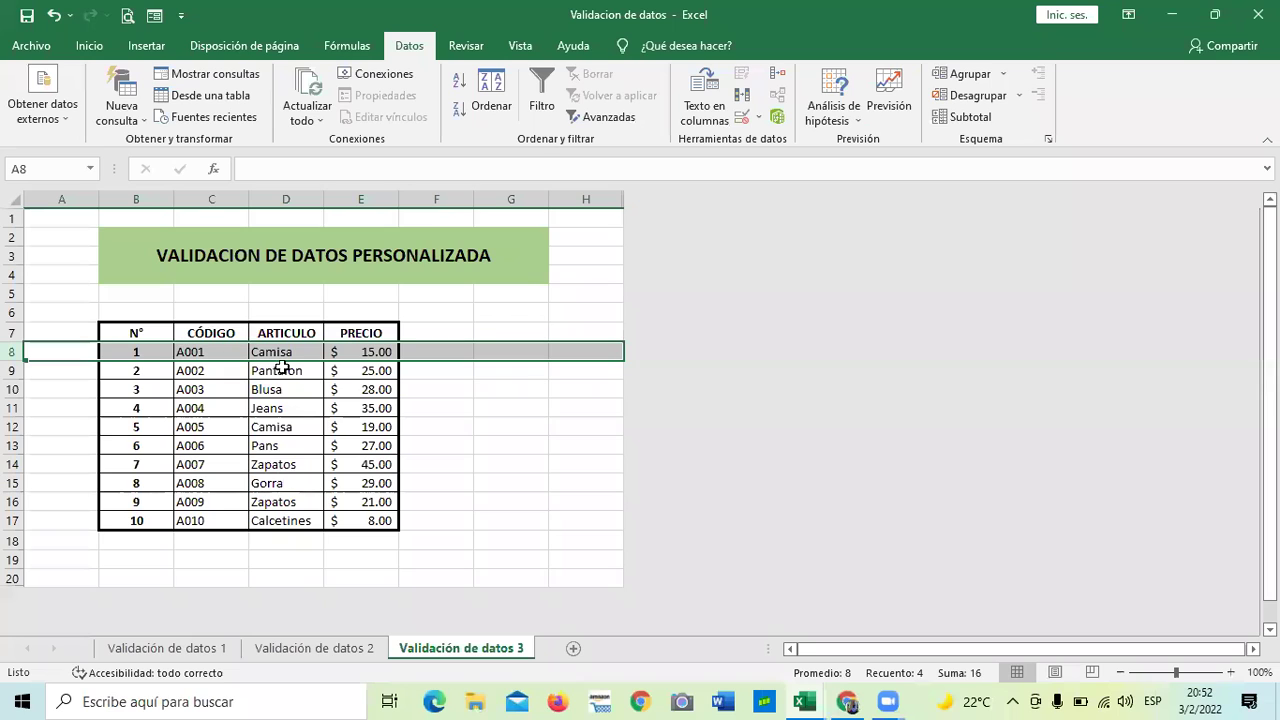
Enter zapatos in cells D20 and D19 below the table, outside the validated range.
click(281, 521)
scroll(278, 528, down, 2)
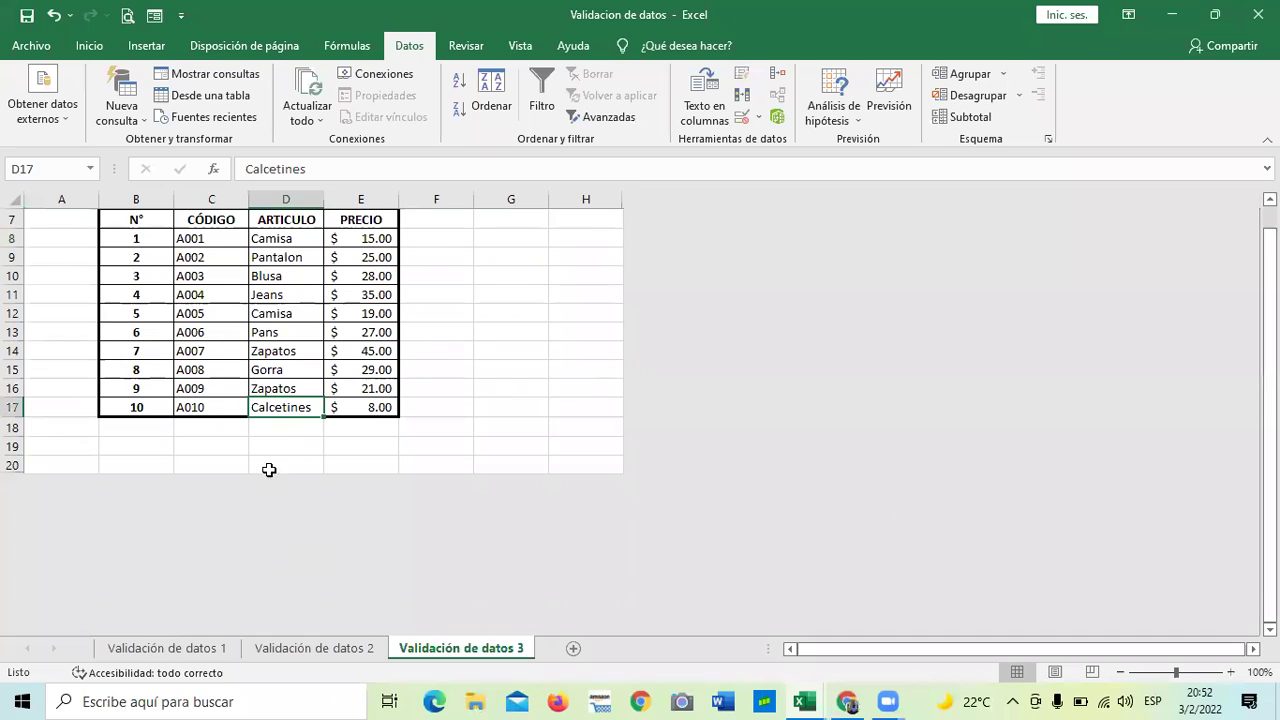
click(287, 450)
scroll(308, 451, up, 1)
click(284, 519)
text(zapatos)
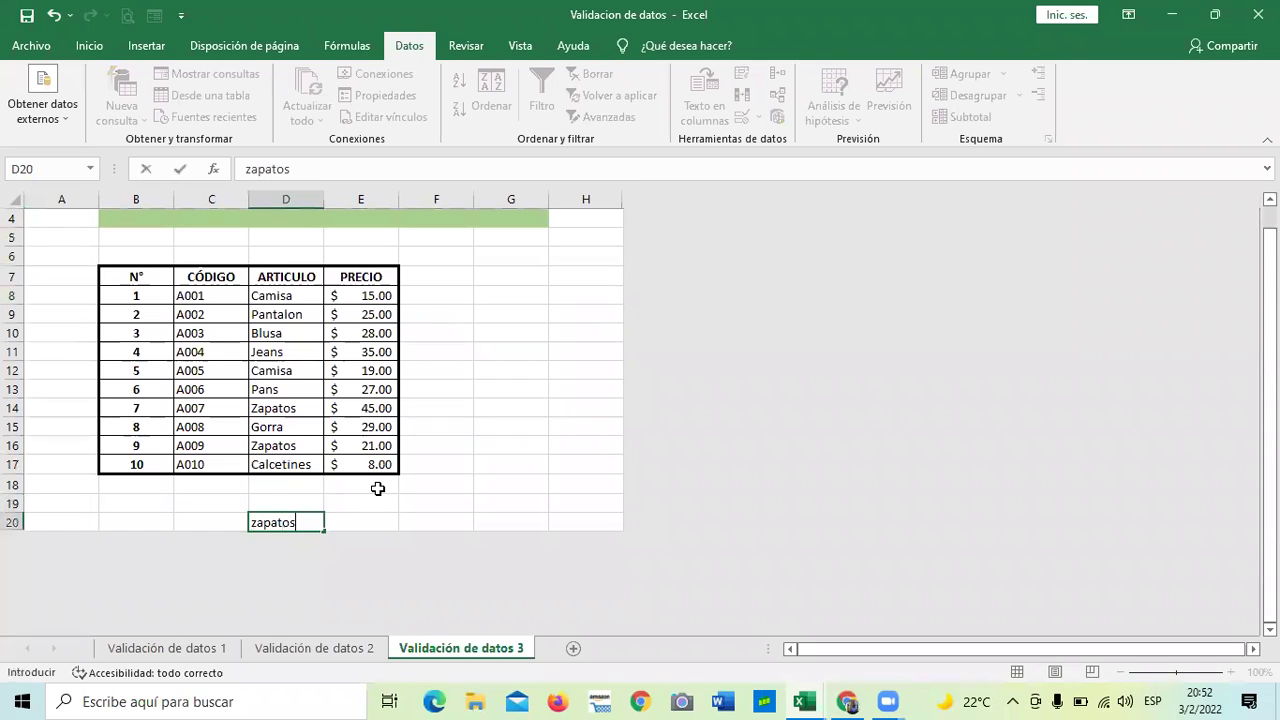
key(ctrl+Return)
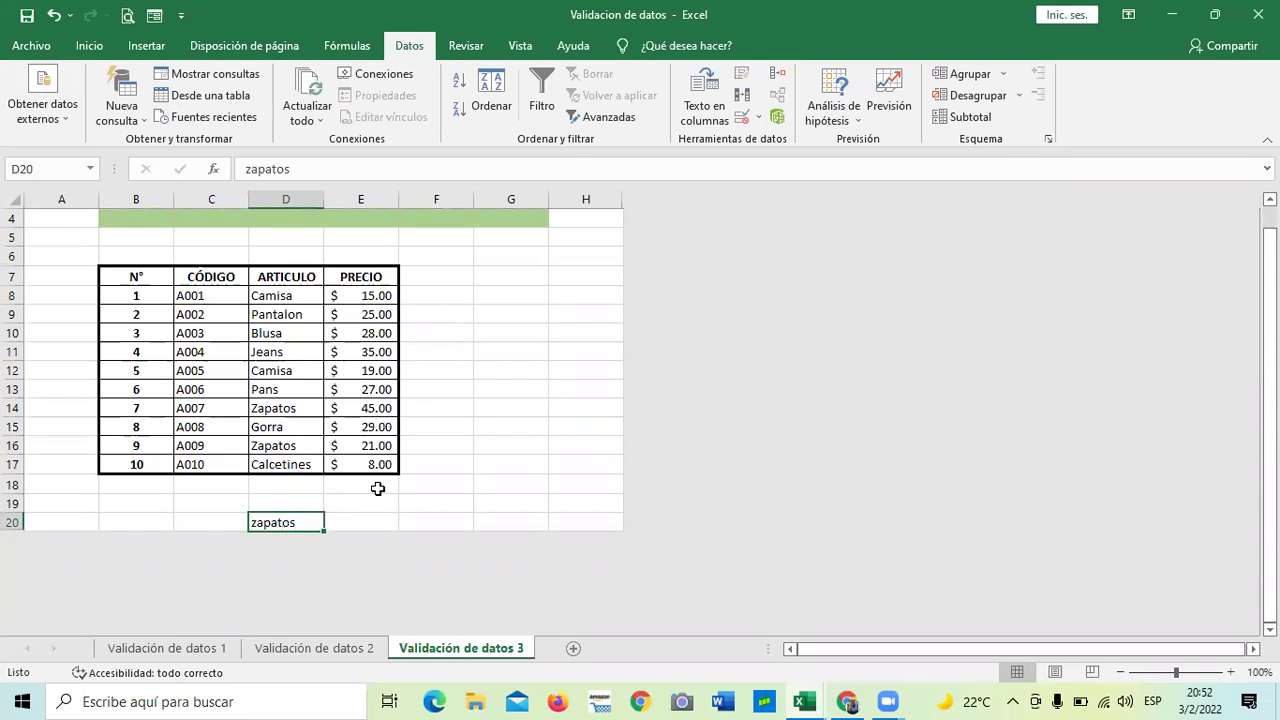
click(300, 500)
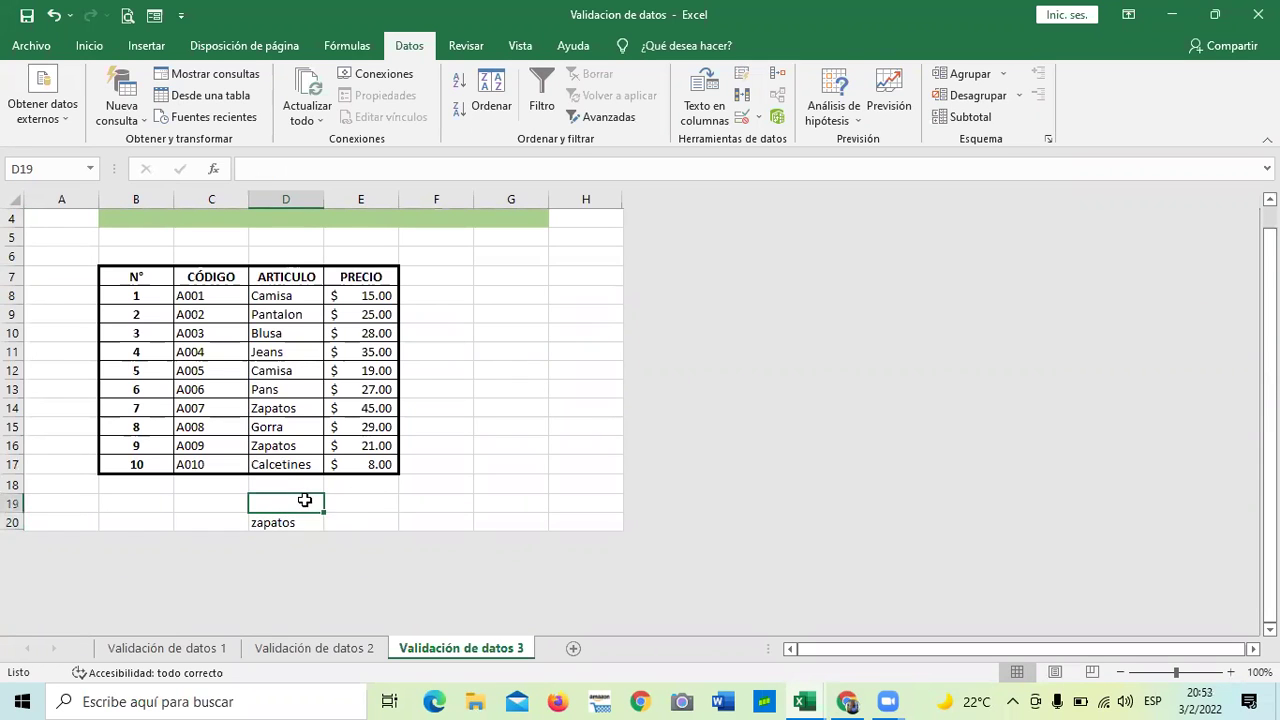
text(zapatos)
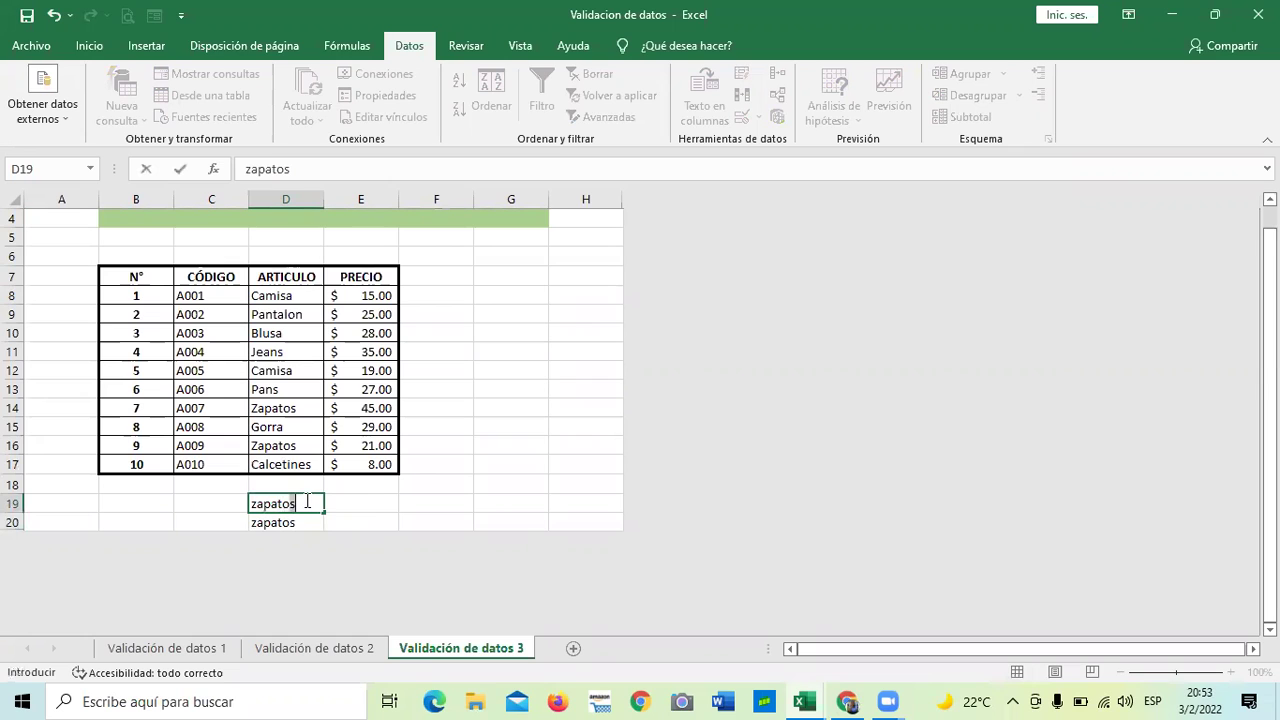
key(ctrl+Return)
click(387, 484)
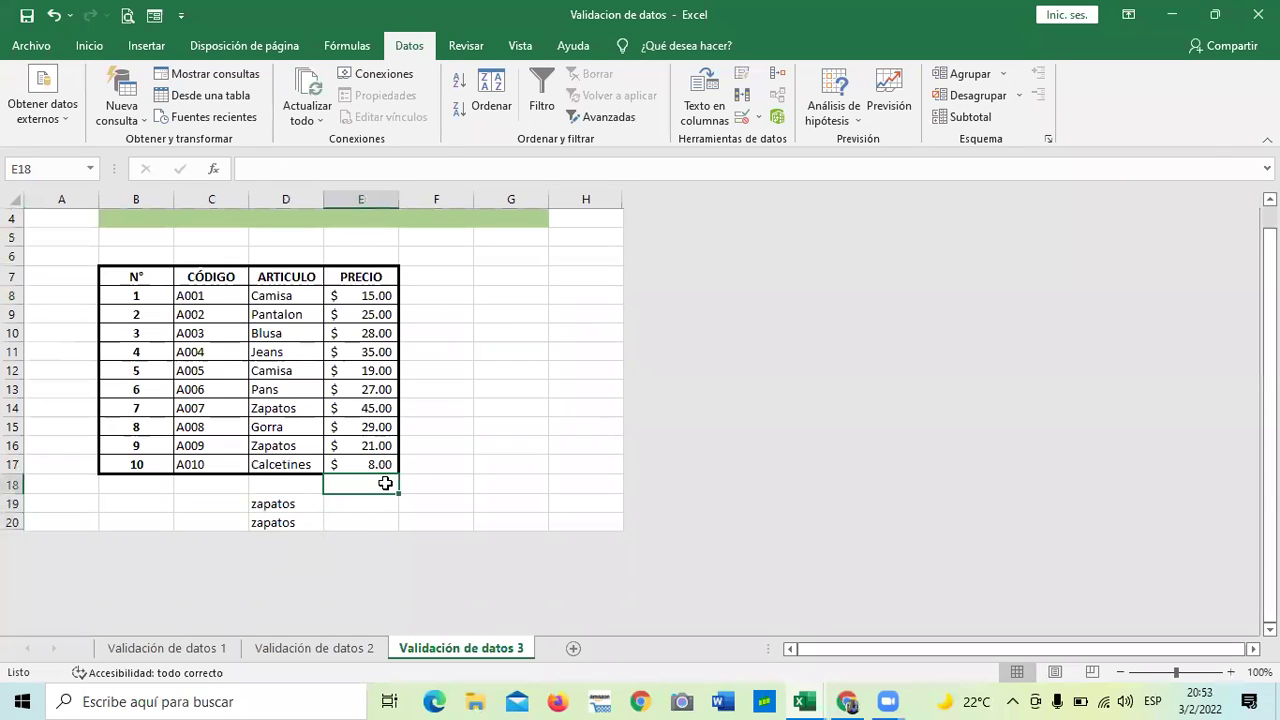
click(256, 470)
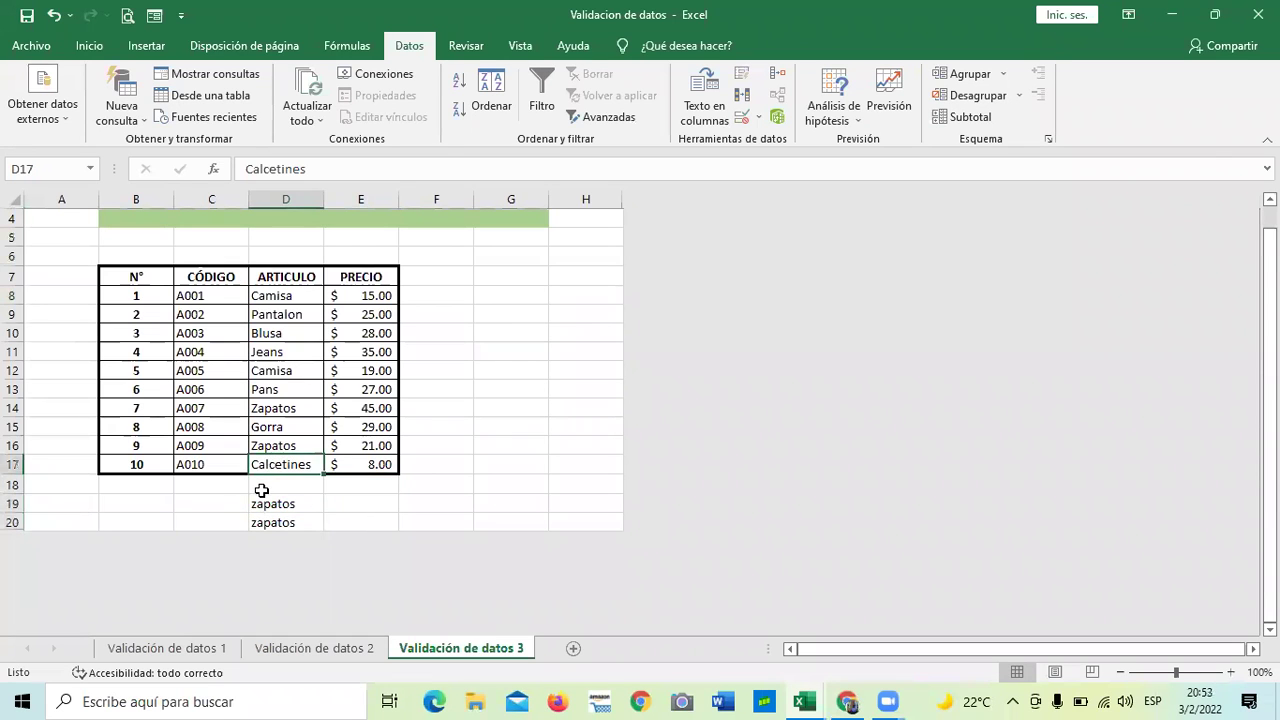
click(270, 485)
text(z)
key(BackSpace)
key(BackSpace)
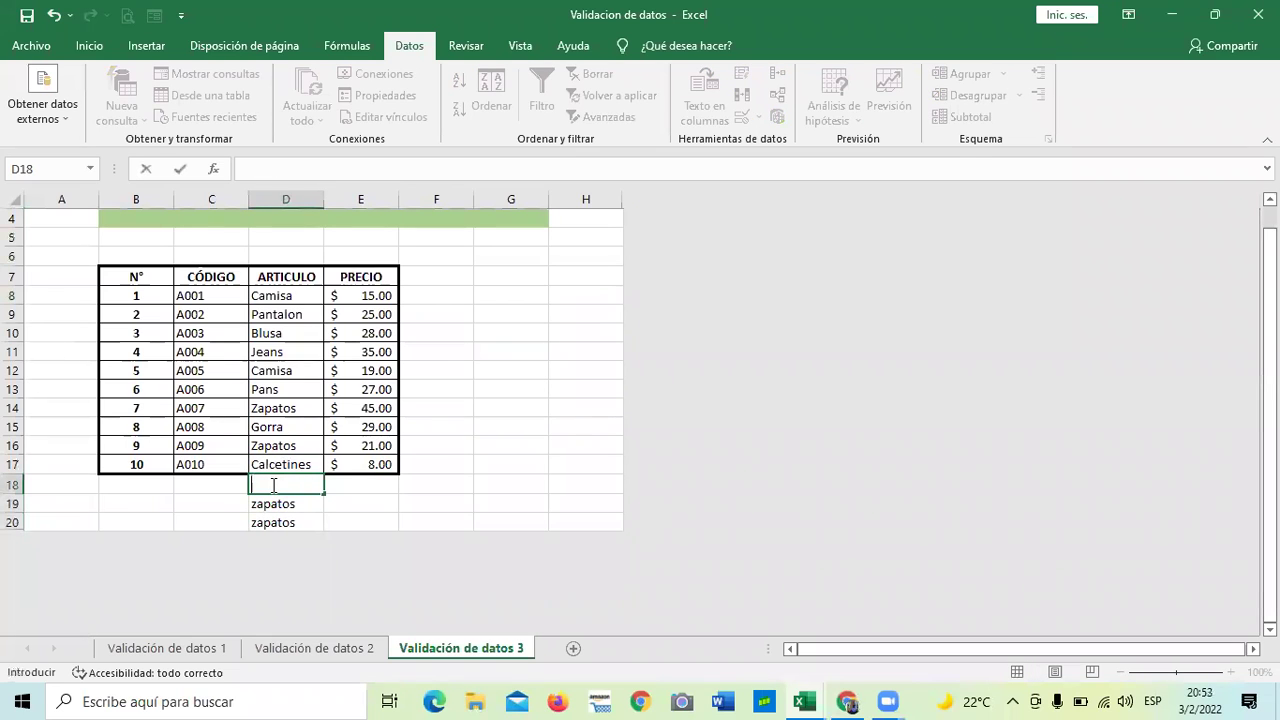
click(408, 500)
Delete the zapatos entries from cells D19 and D20 below the table.
drag(275, 505, 276, 521)
key(BackSpace)
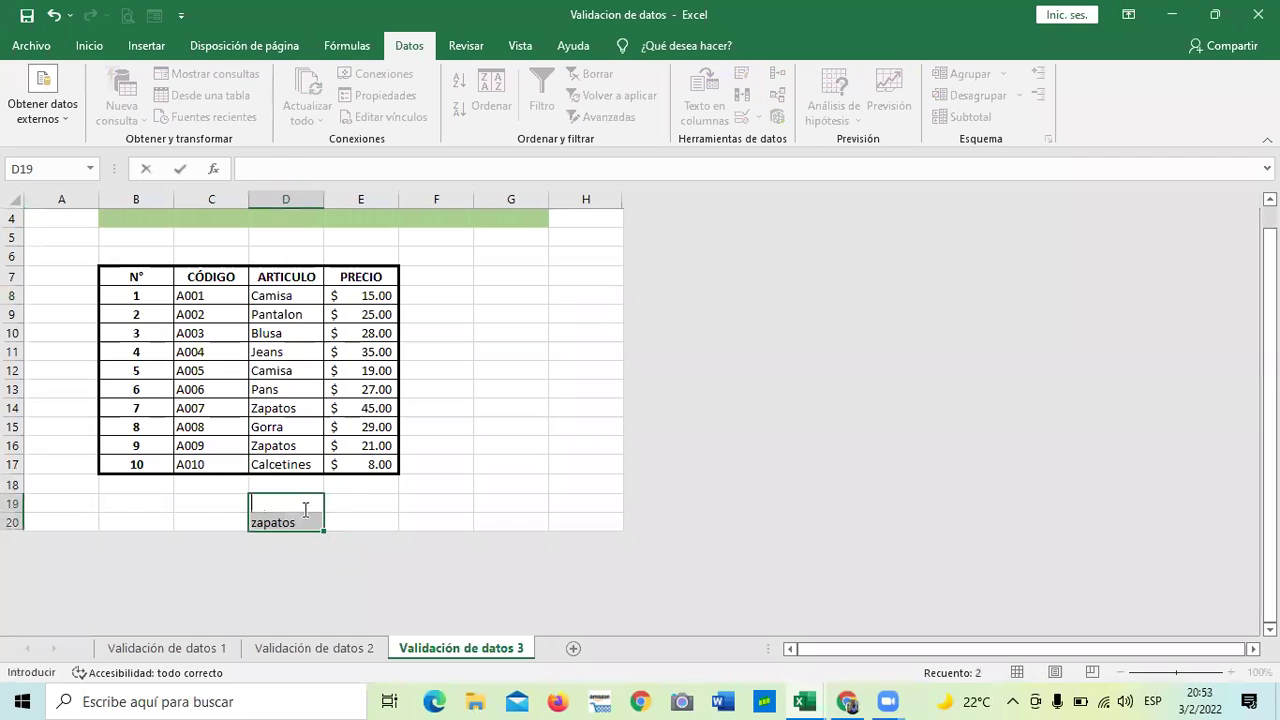
click(377, 489)
click(286, 523)
key(BackSpace)
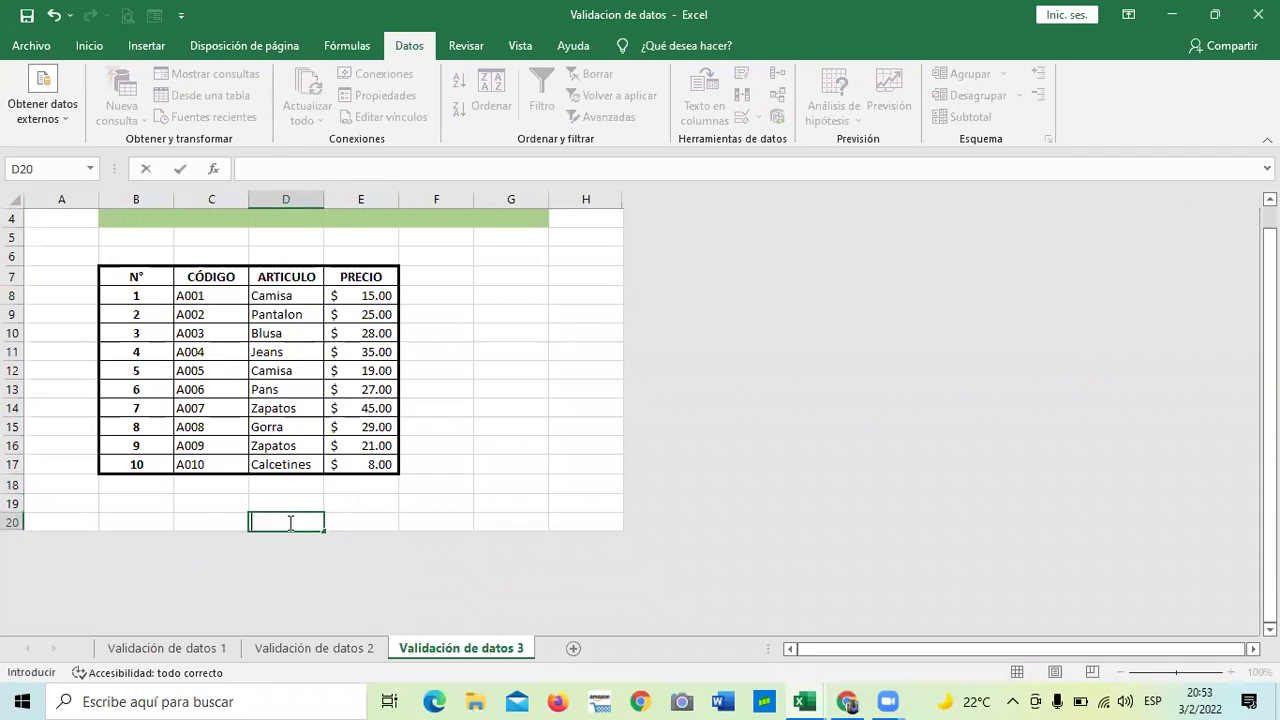
click(392, 487)
Examine the ARTICULO column D and the CÓDIGO column C, comparing the table cells with the whole columns.
drag(270, 292, 287, 490)
click(280, 389)
click(484, 445)
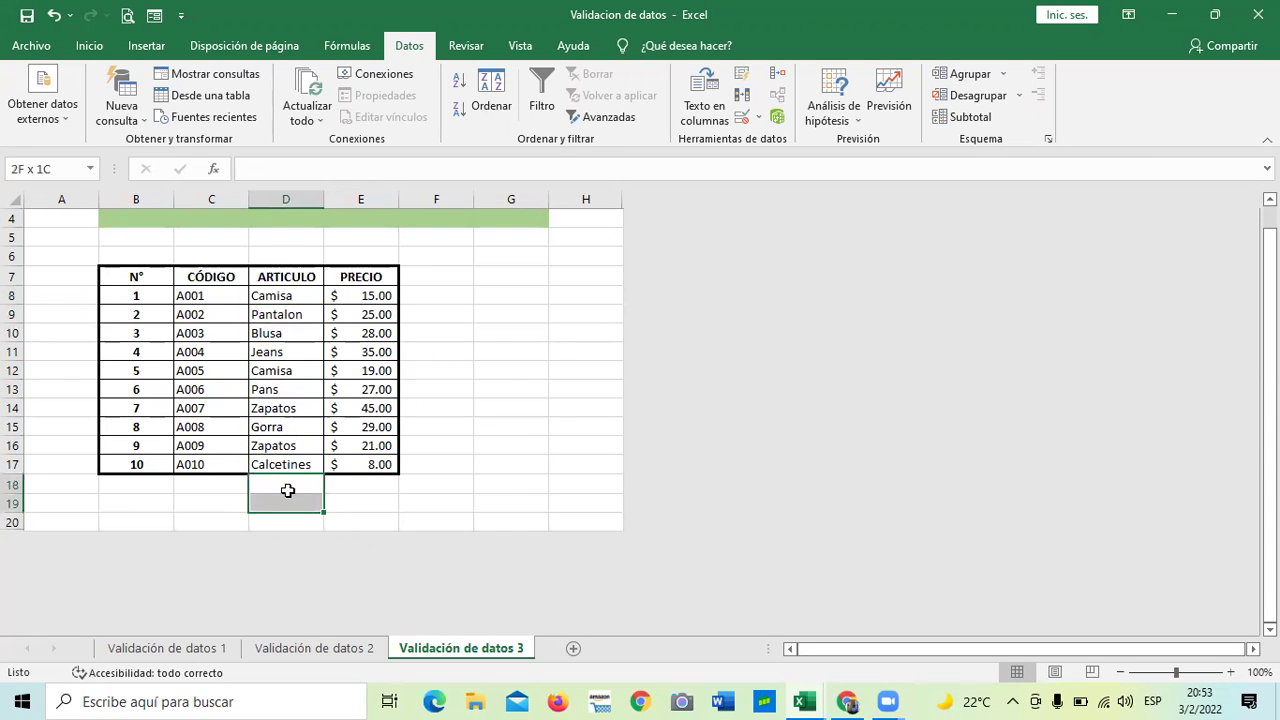
click(290, 288)
click(510, 351)
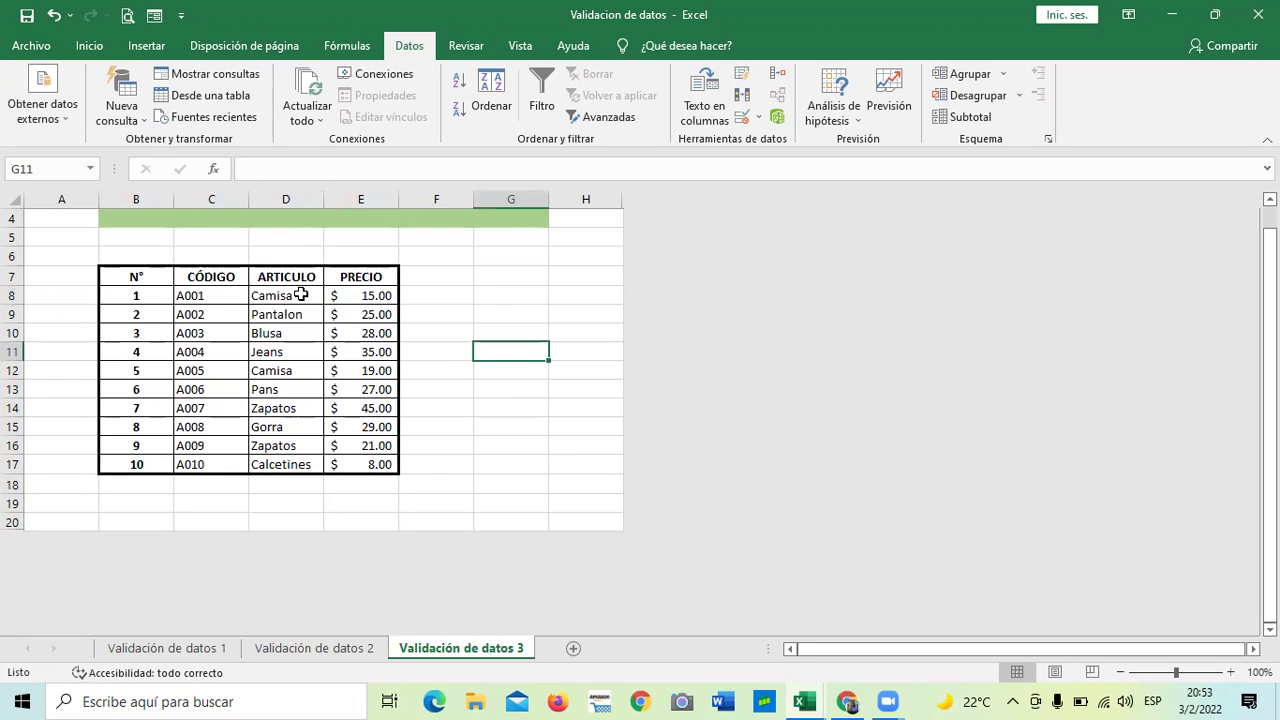
click(300, 293)
scroll(307, 303, up, 1)
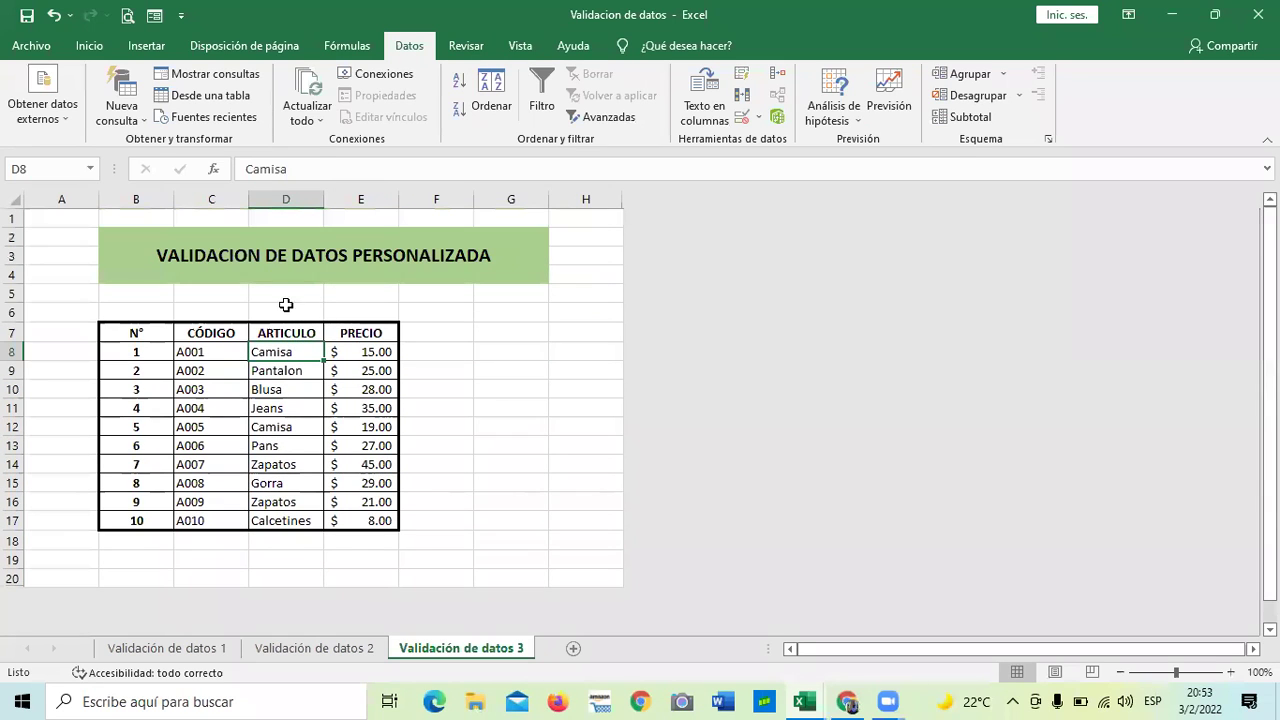
click(276, 217)
click(458, 366)
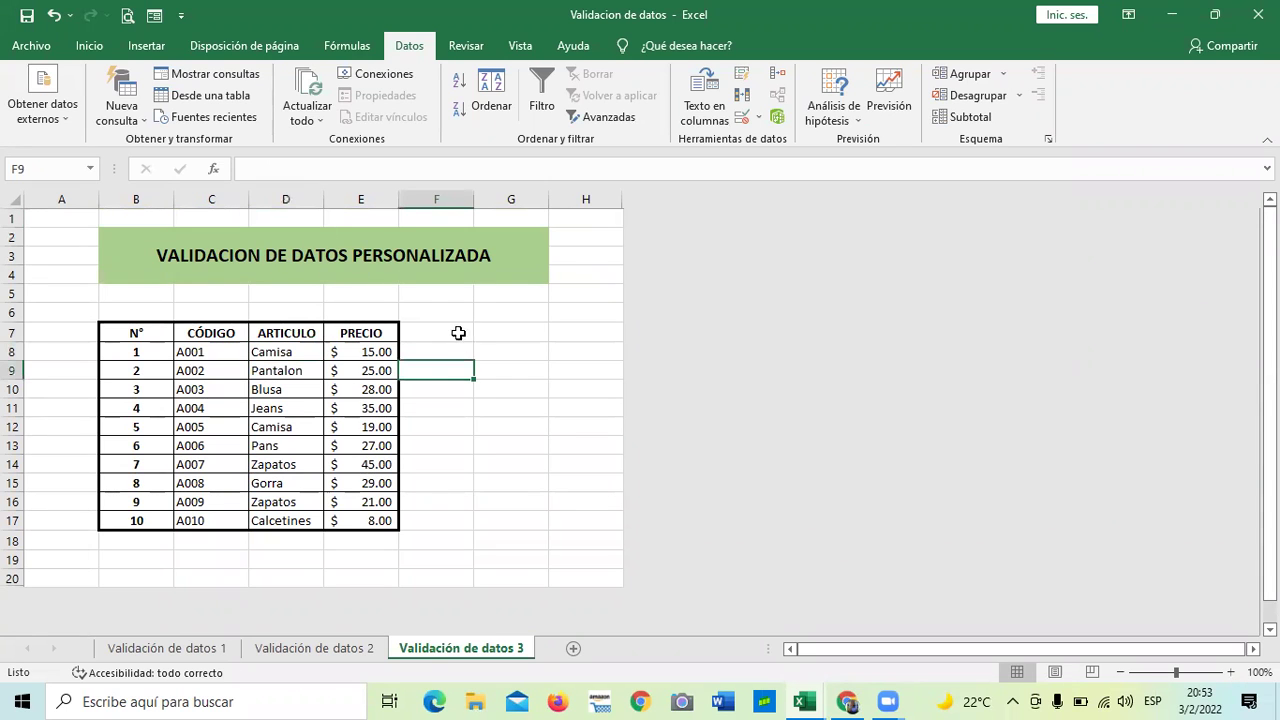
click(285, 198)
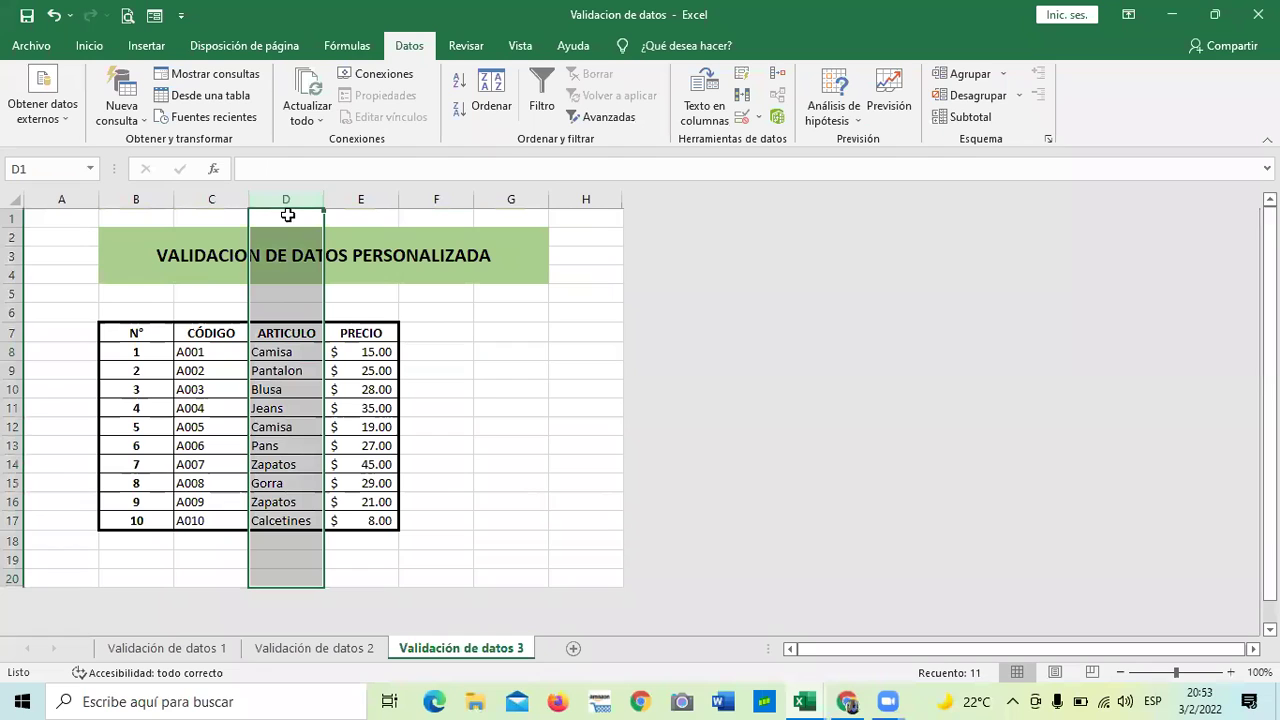
click(210, 199)
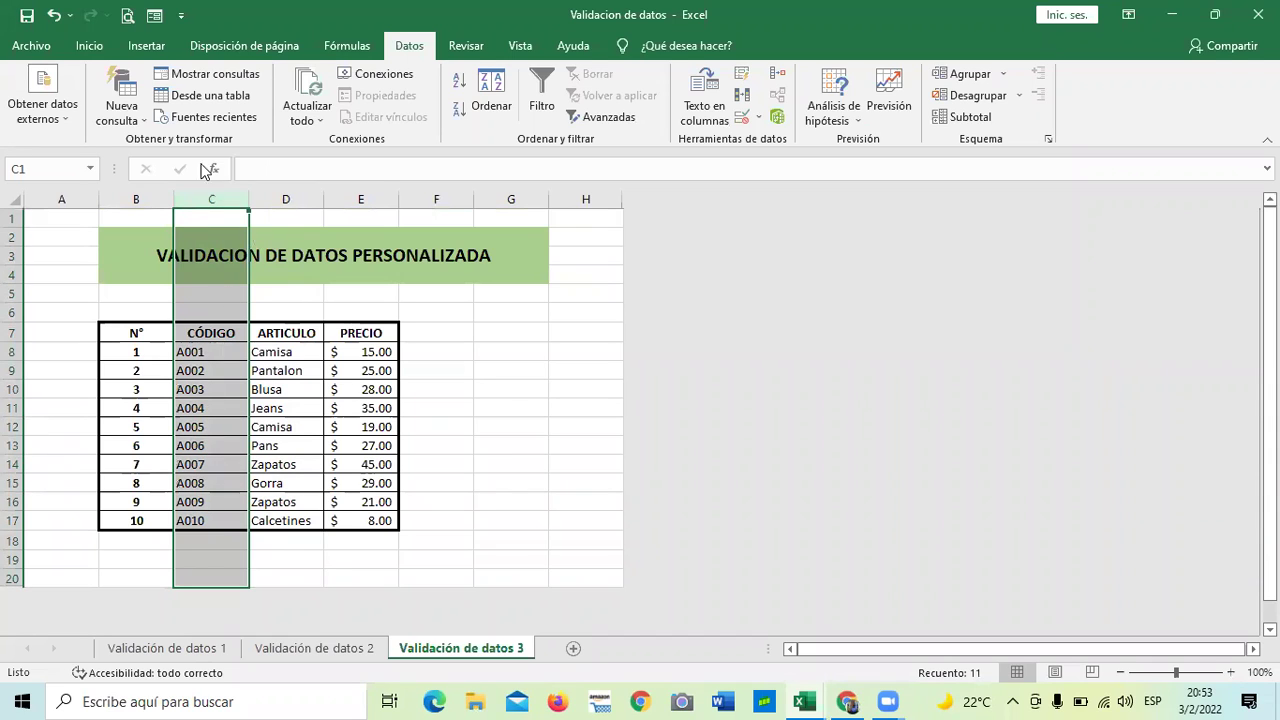
click(494, 435)
click(318, 298)
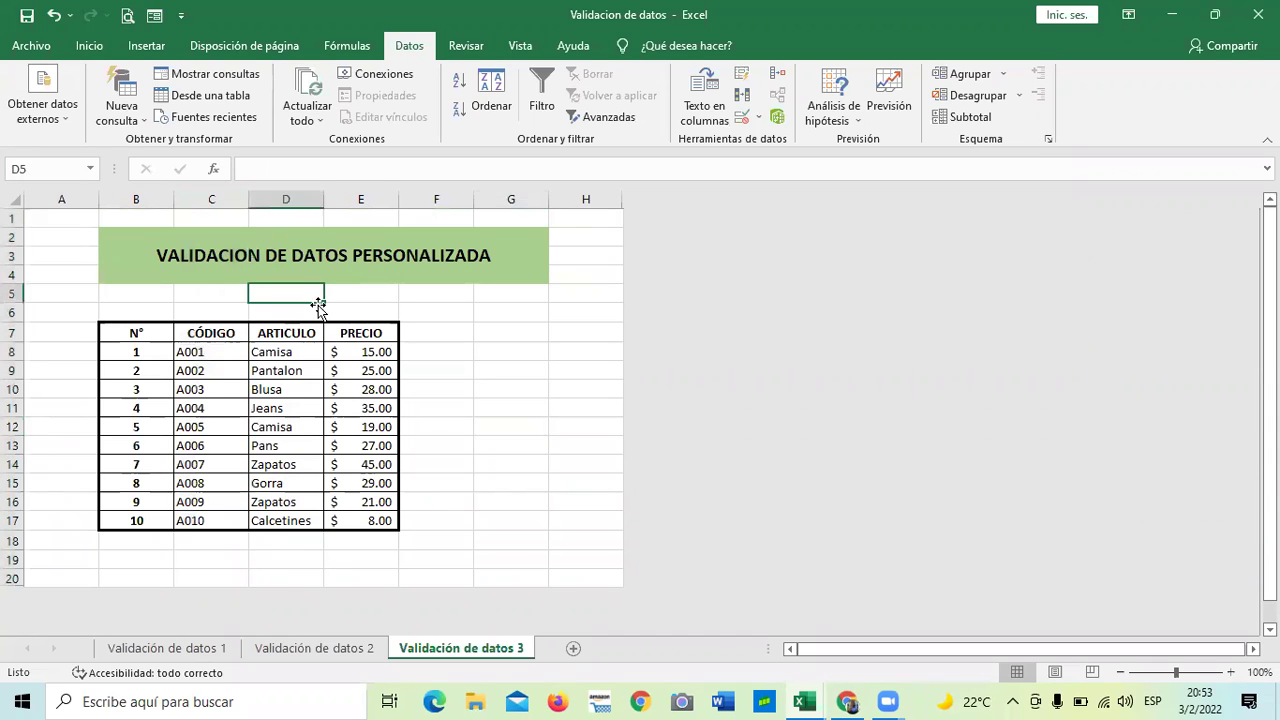
Review the custom validation sheet's title, the article cells D8:D17, and the full CÓDIGO and ARTICULO columns.
click(206, 240)
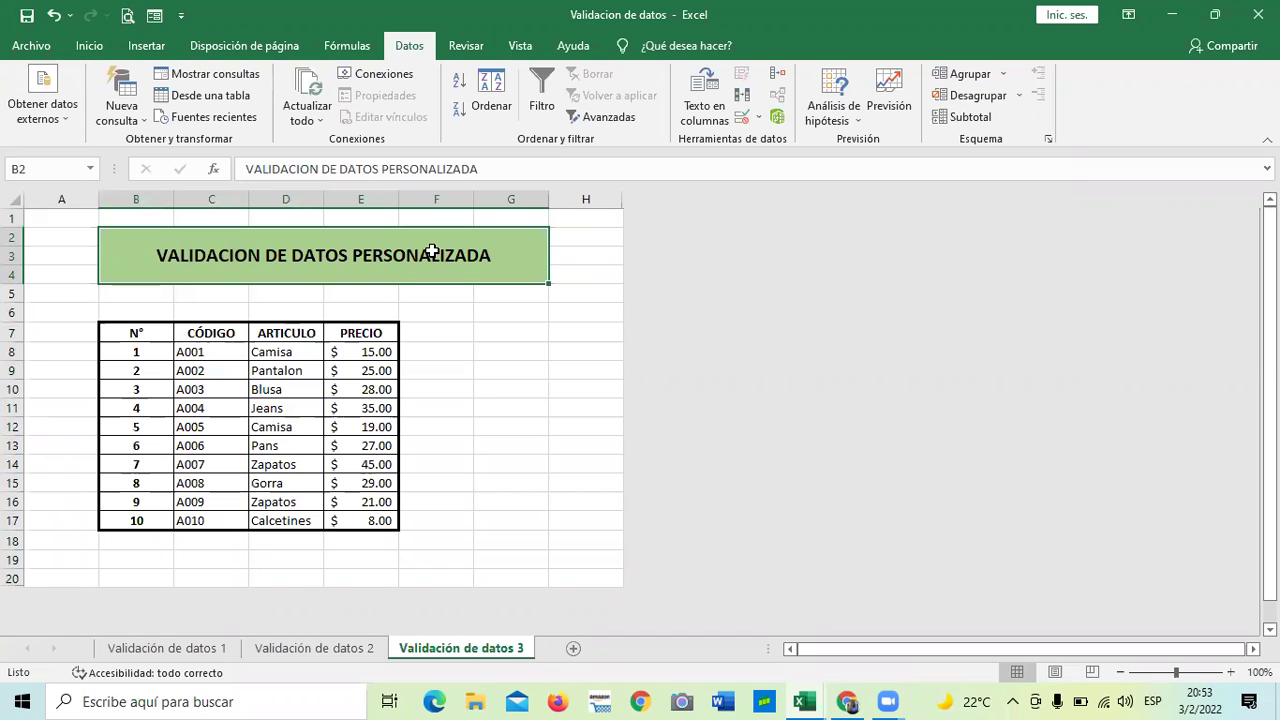
click(496, 361)
click(500, 444)
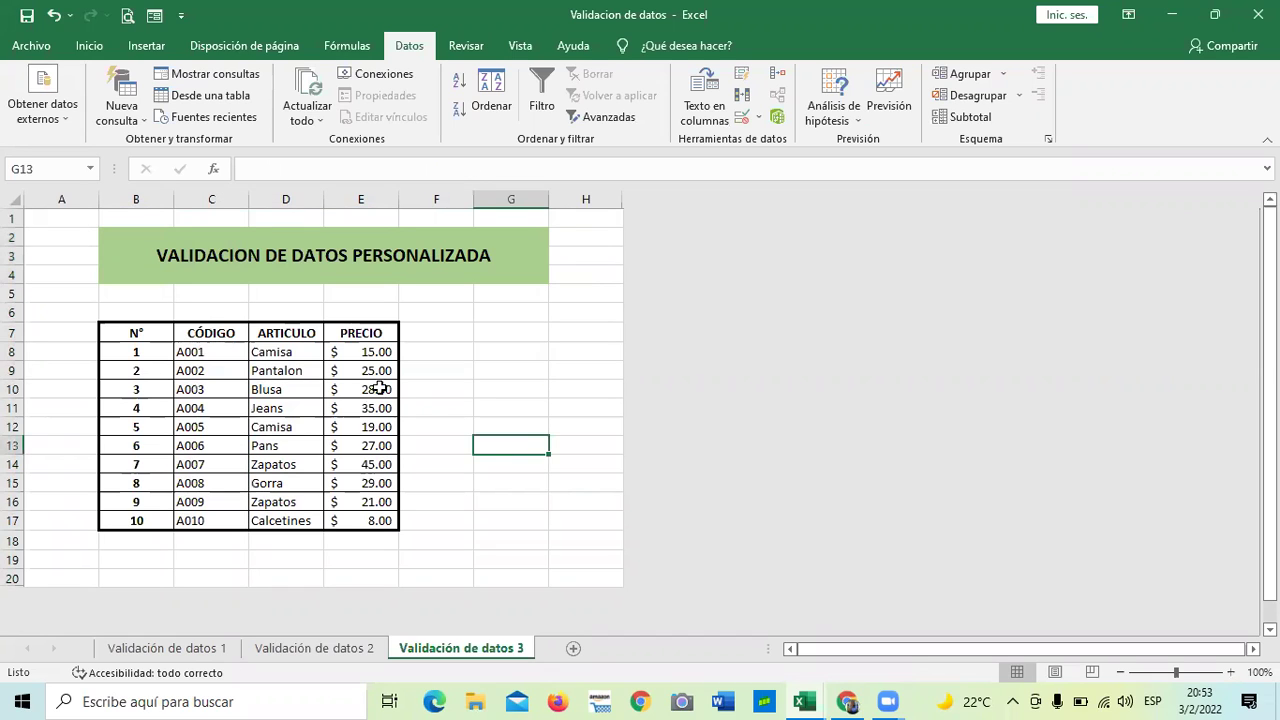
click(284, 365)
key(Down)
key(Down)
key(Down)
key(Down)
drag(300, 350, 292, 518)
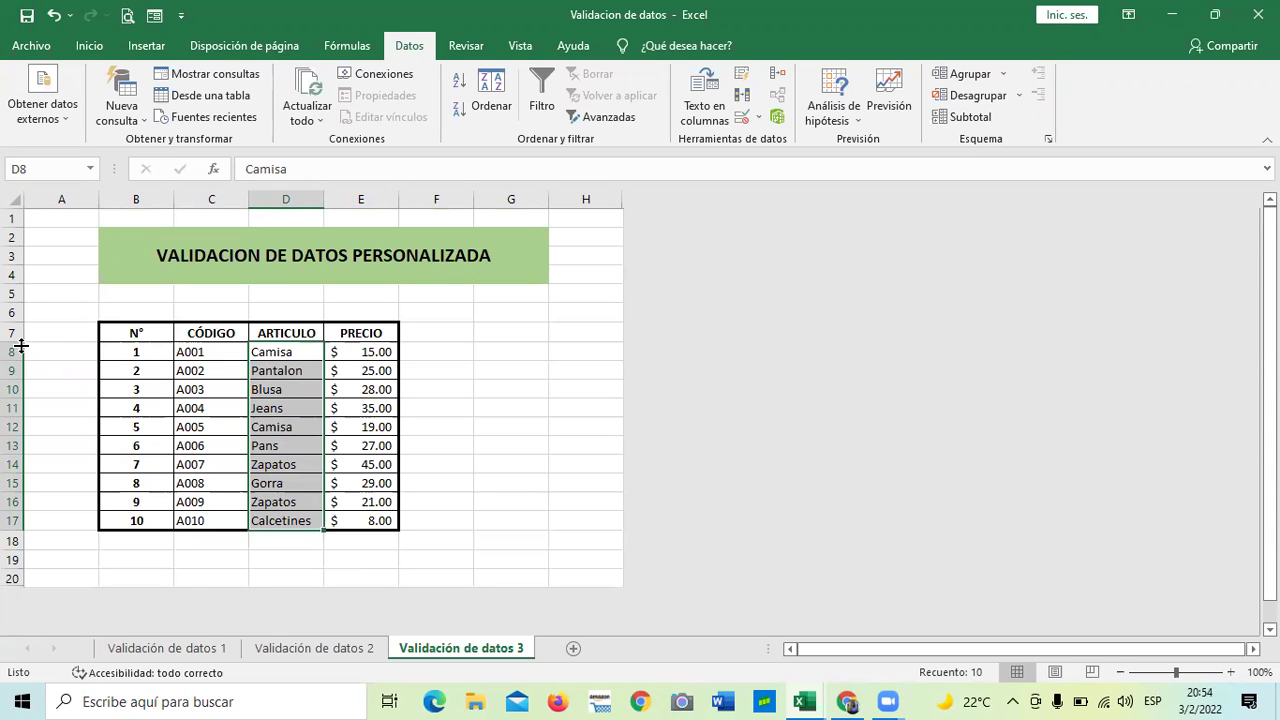
click(213, 198)
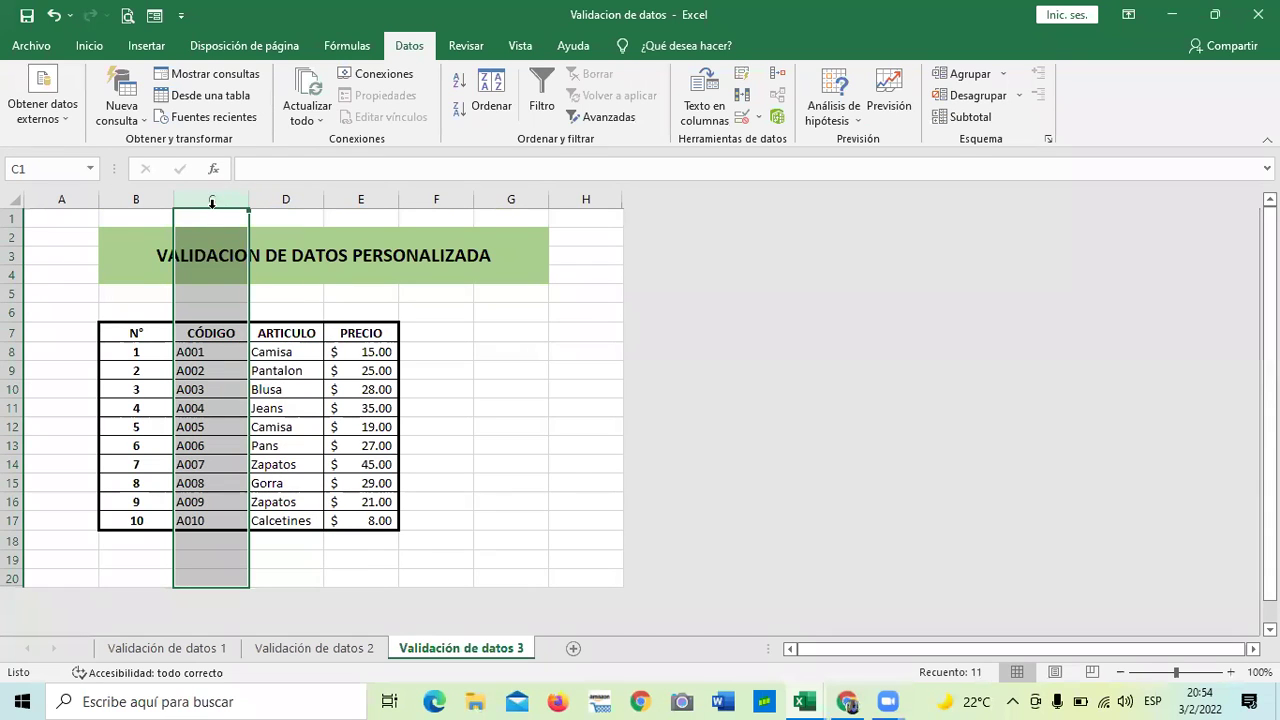
click(277, 200)
click(526, 347)
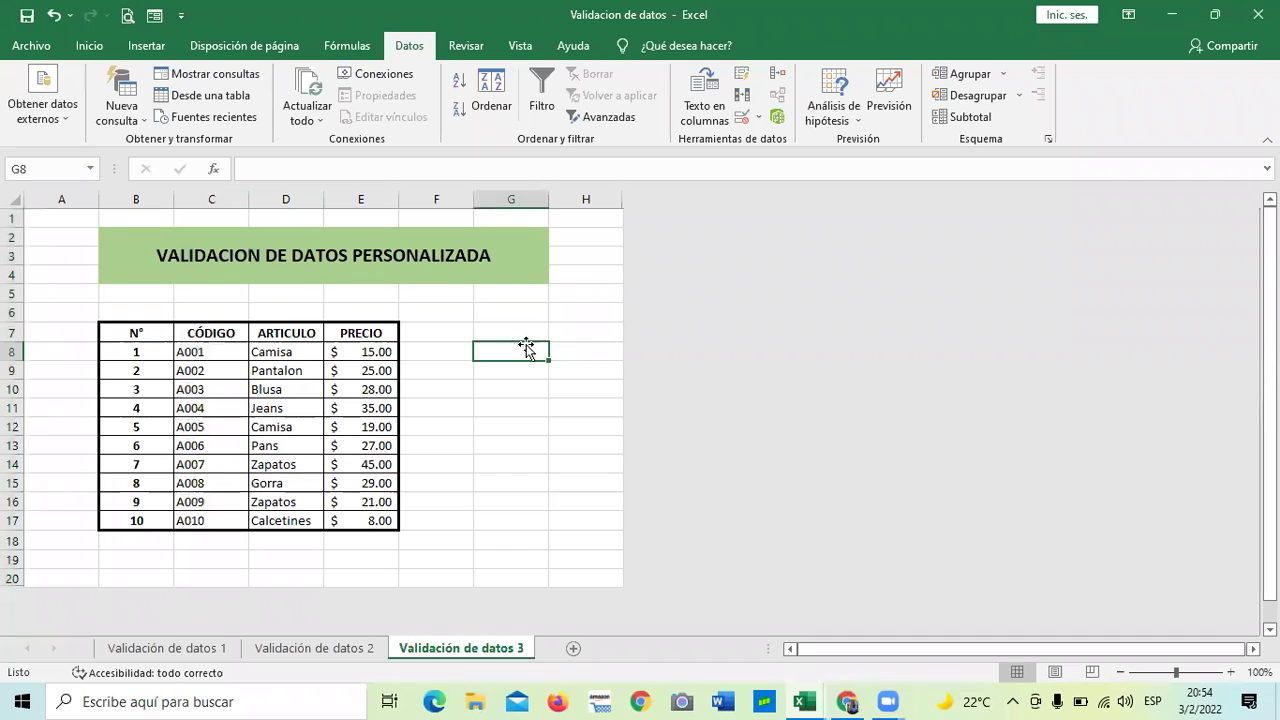
click(466, 462)
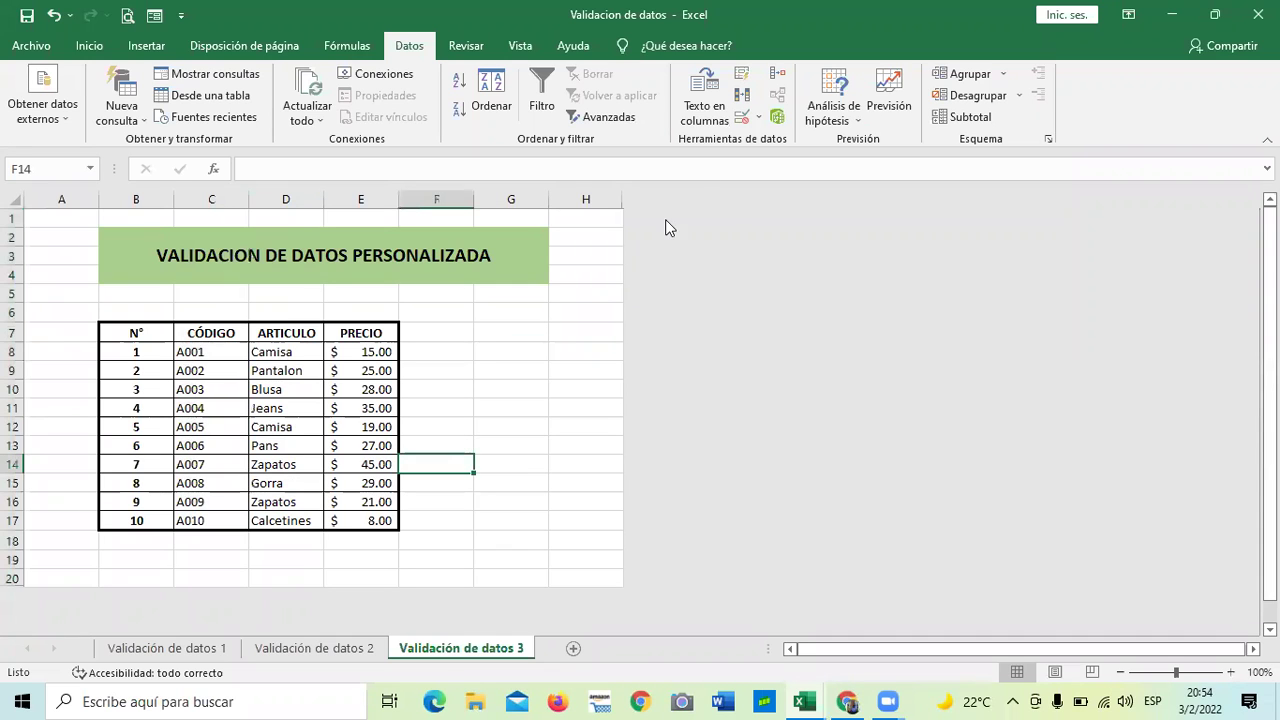
Look over the Validación de datos 2 and Validación de datos 1 sheets as a recap of the earlier exercises.
click(343, 647)
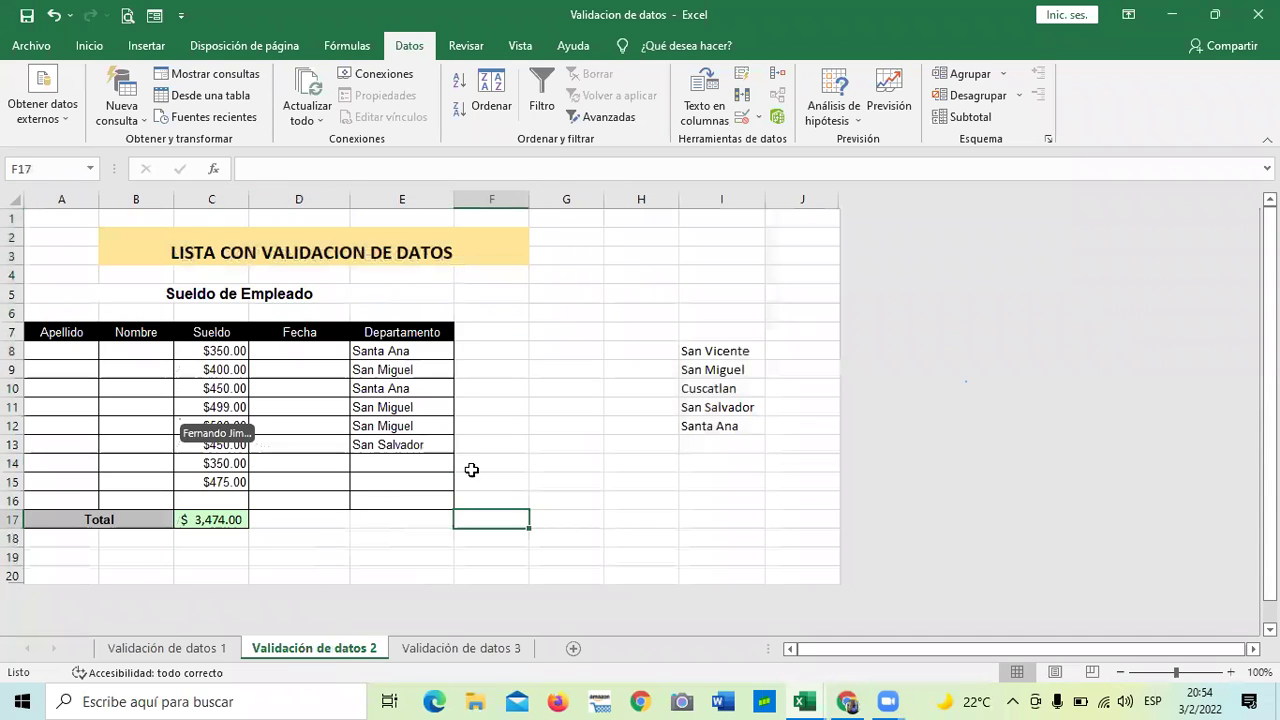
click(596, 446)
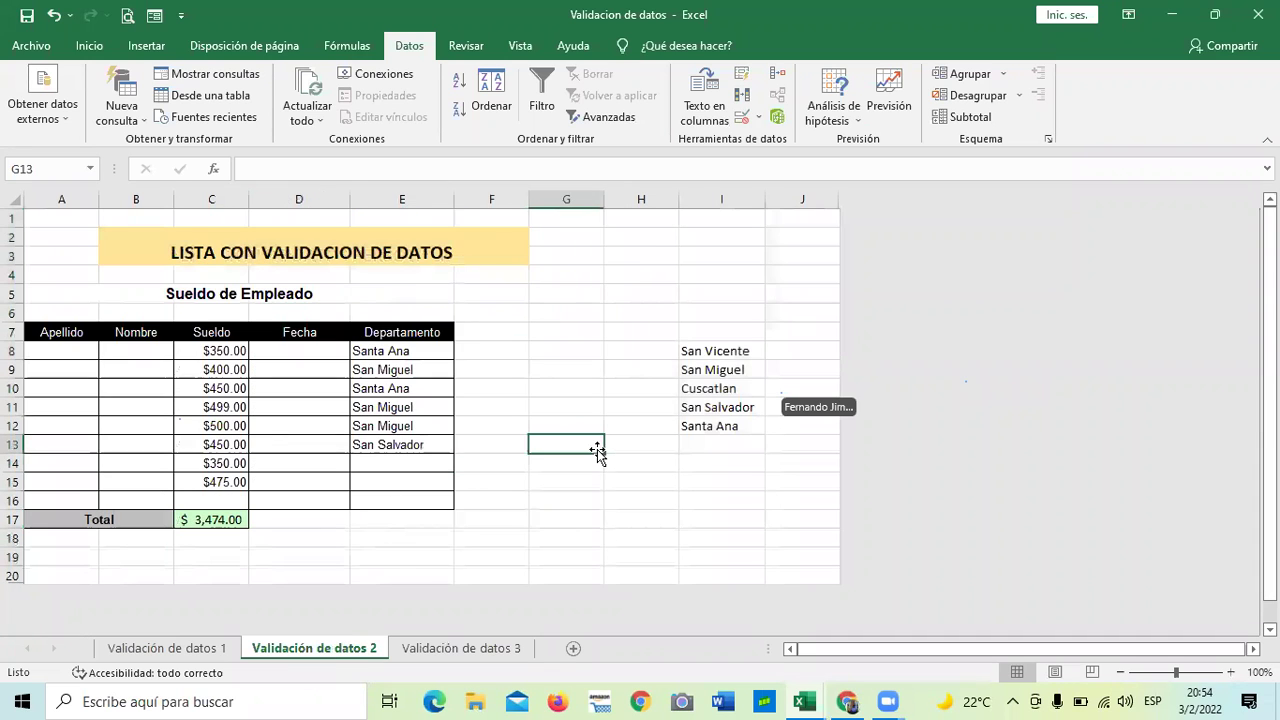
click(175, 648)
click(486, 447)
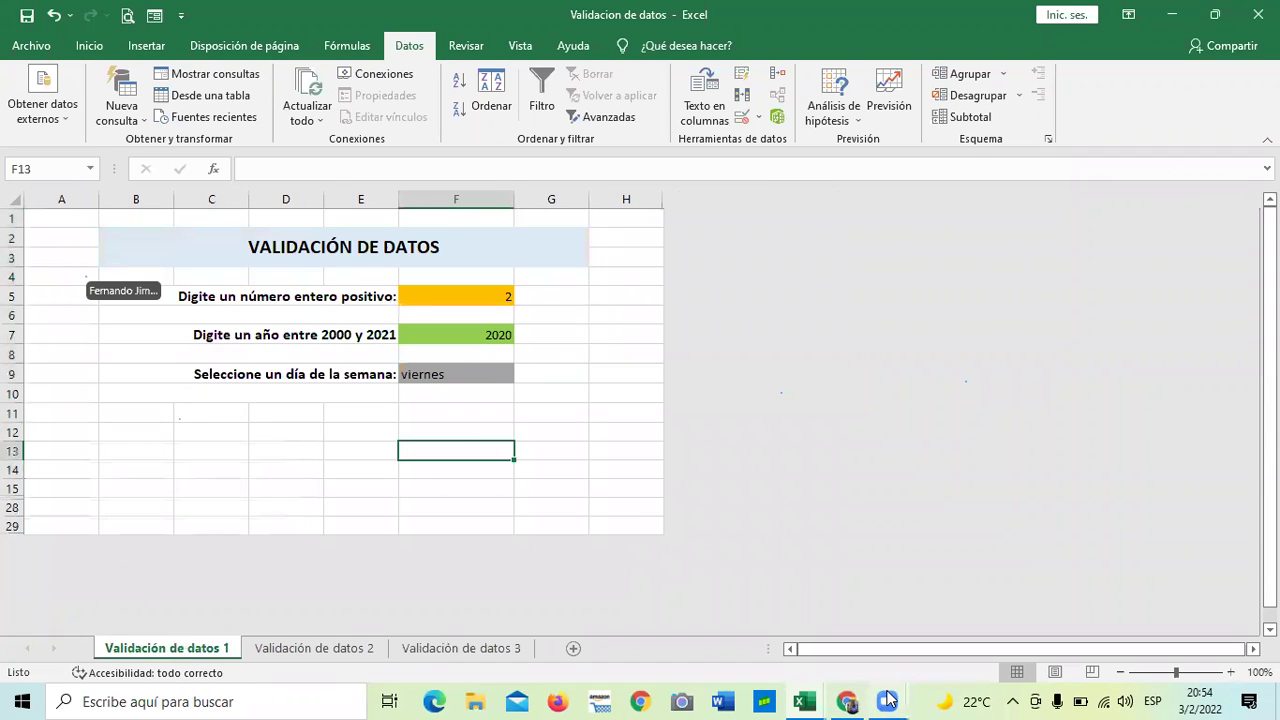
Switch to the course page in Chrome and advance from lesson 3.10 to the 3.11 Laboratorio unit.
mouse_move(834, 696)
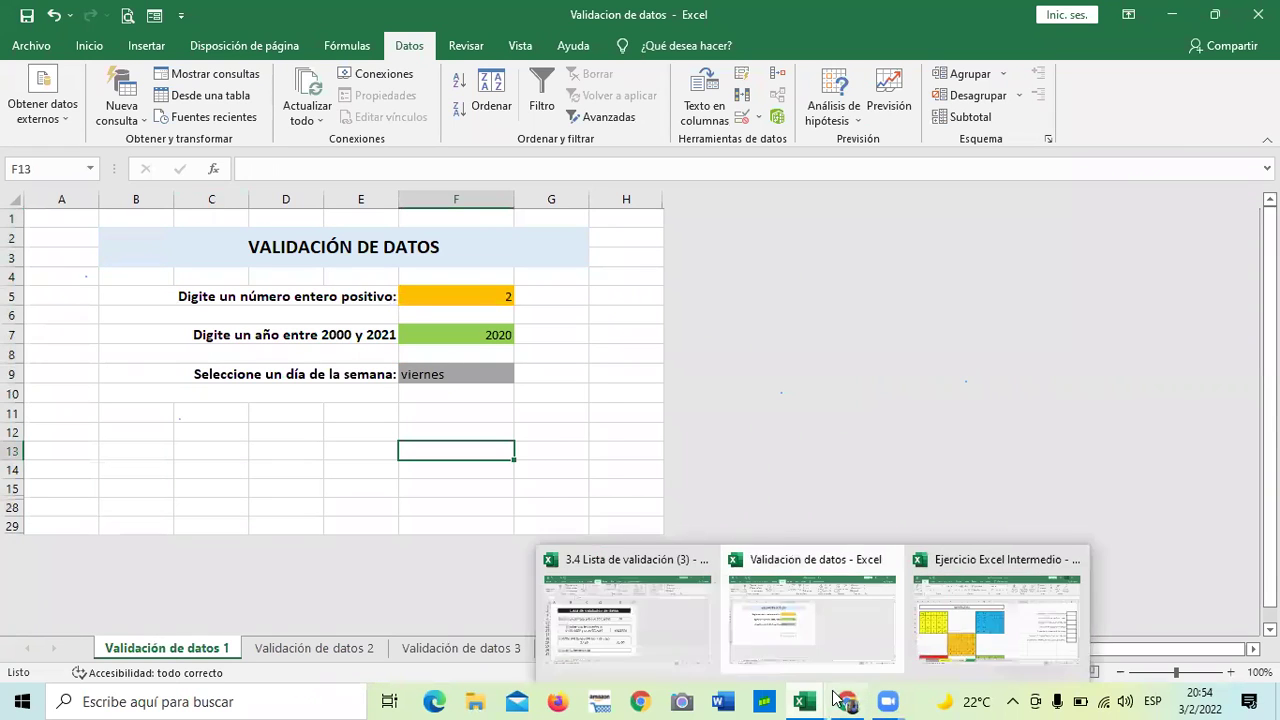
click(838, 664)
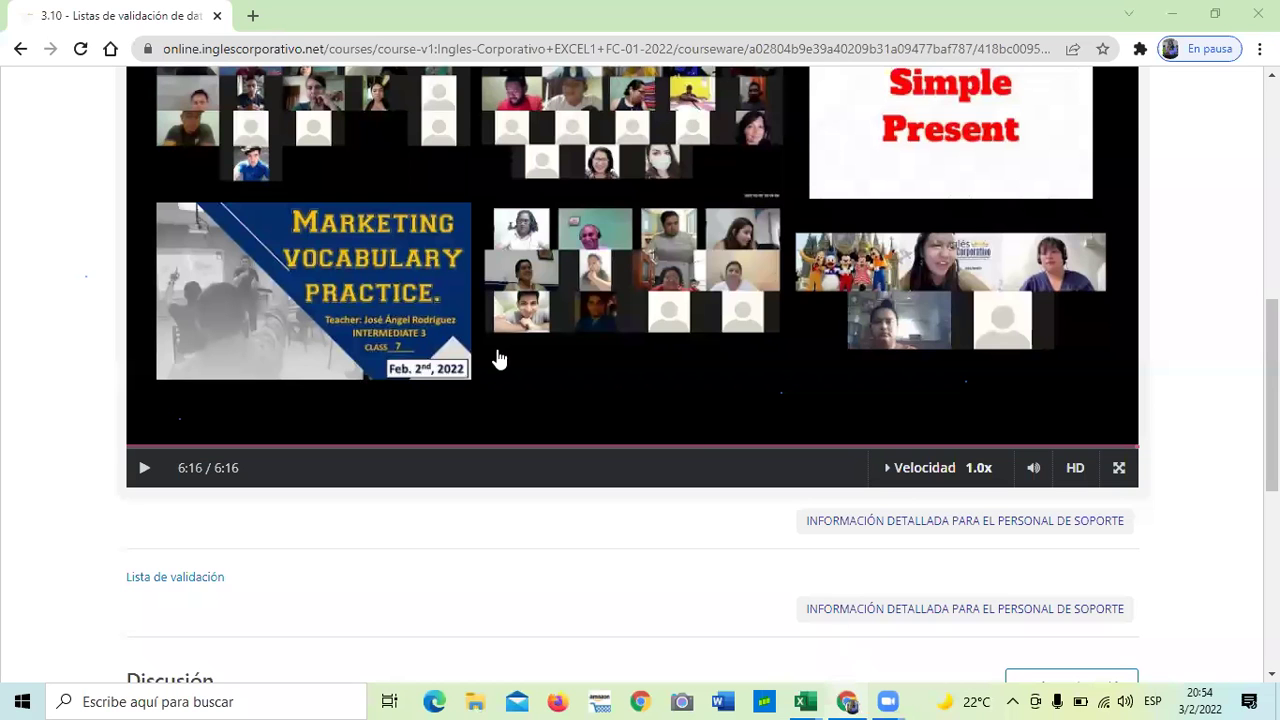
scroll(500, 362, up, 3)
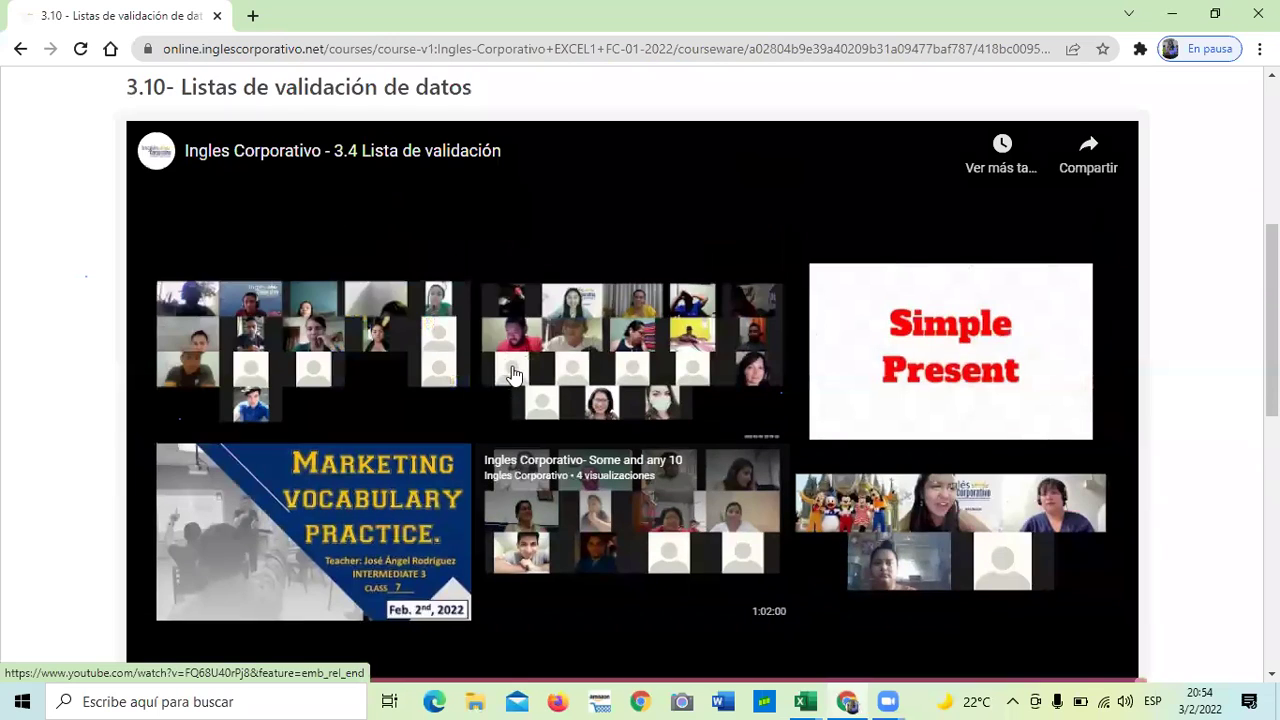
scroll(512, 365, up, 3)
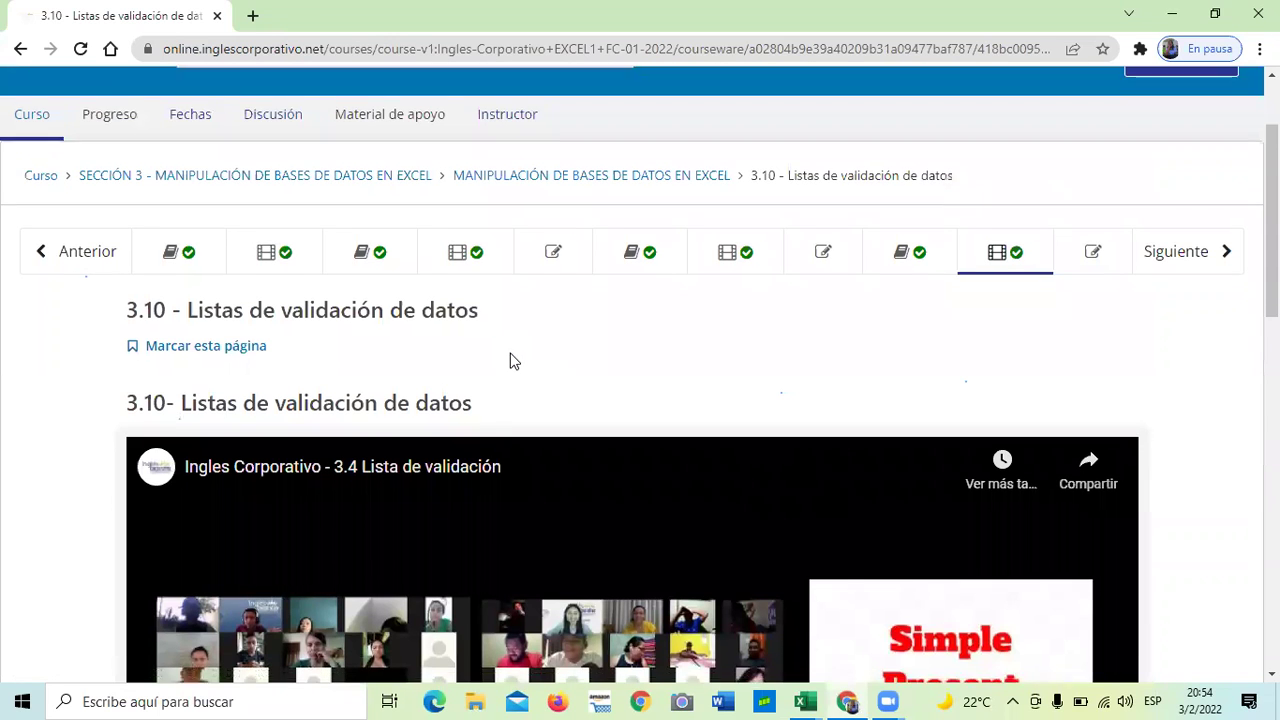
scroll(510, 361, down, 3)
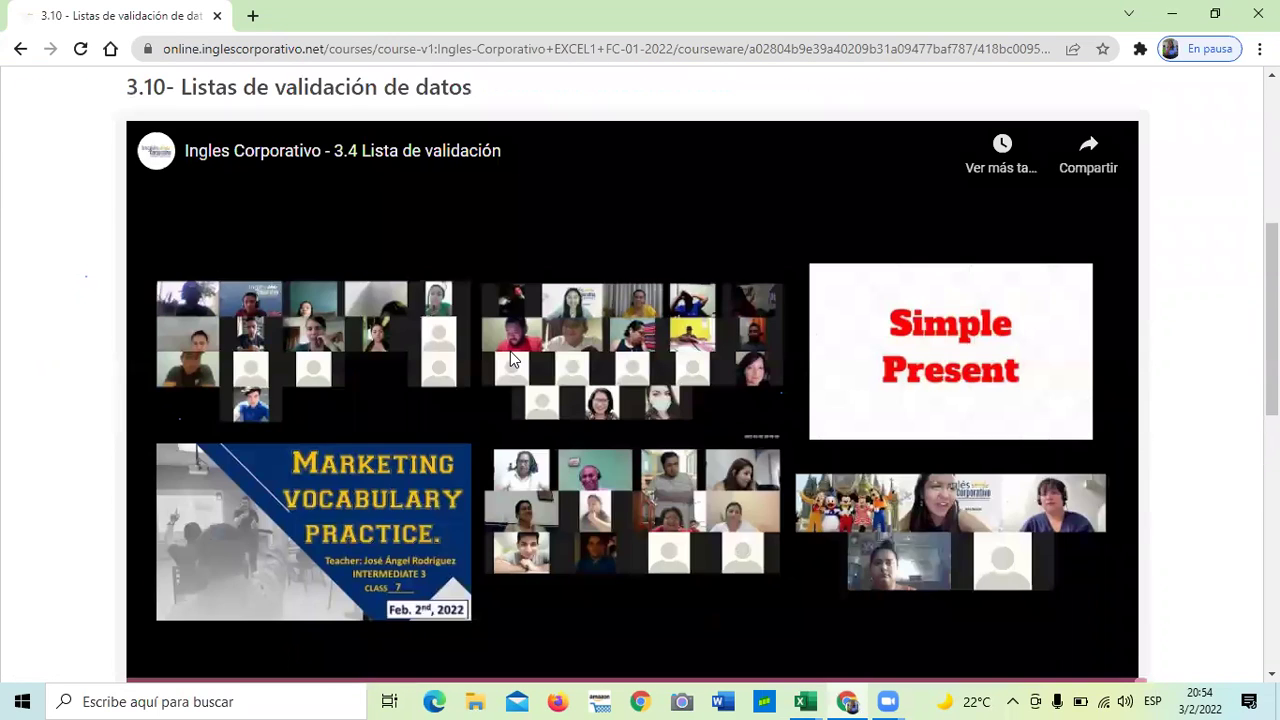
scroll(510, 355, down, 3)
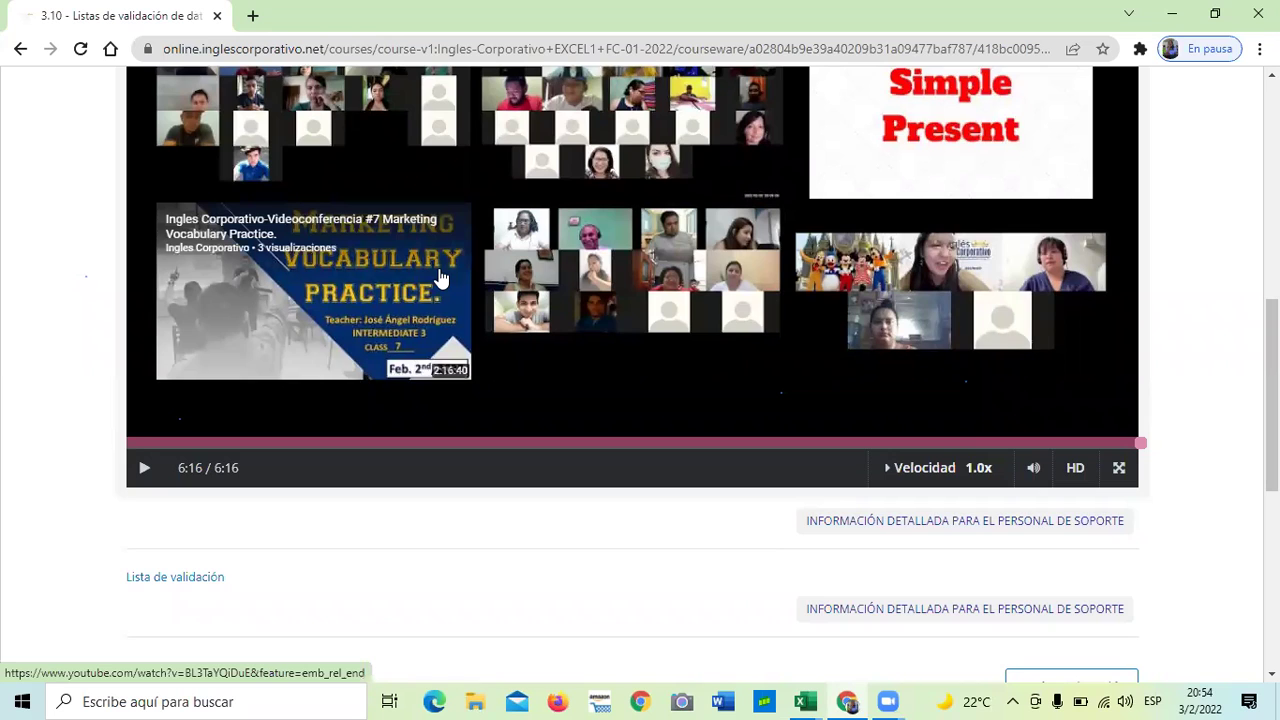
scroll(477, 297, down, 2)
scroll(495, 327, down, 2)
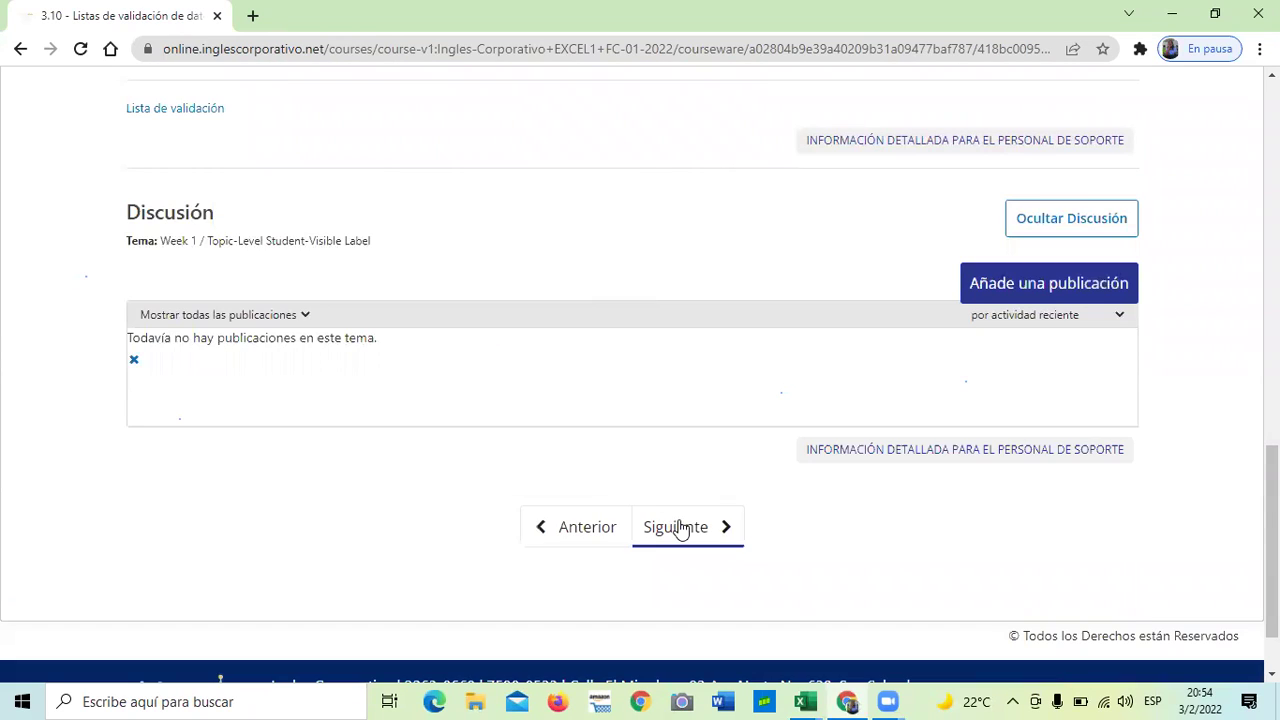
click(677, 527)
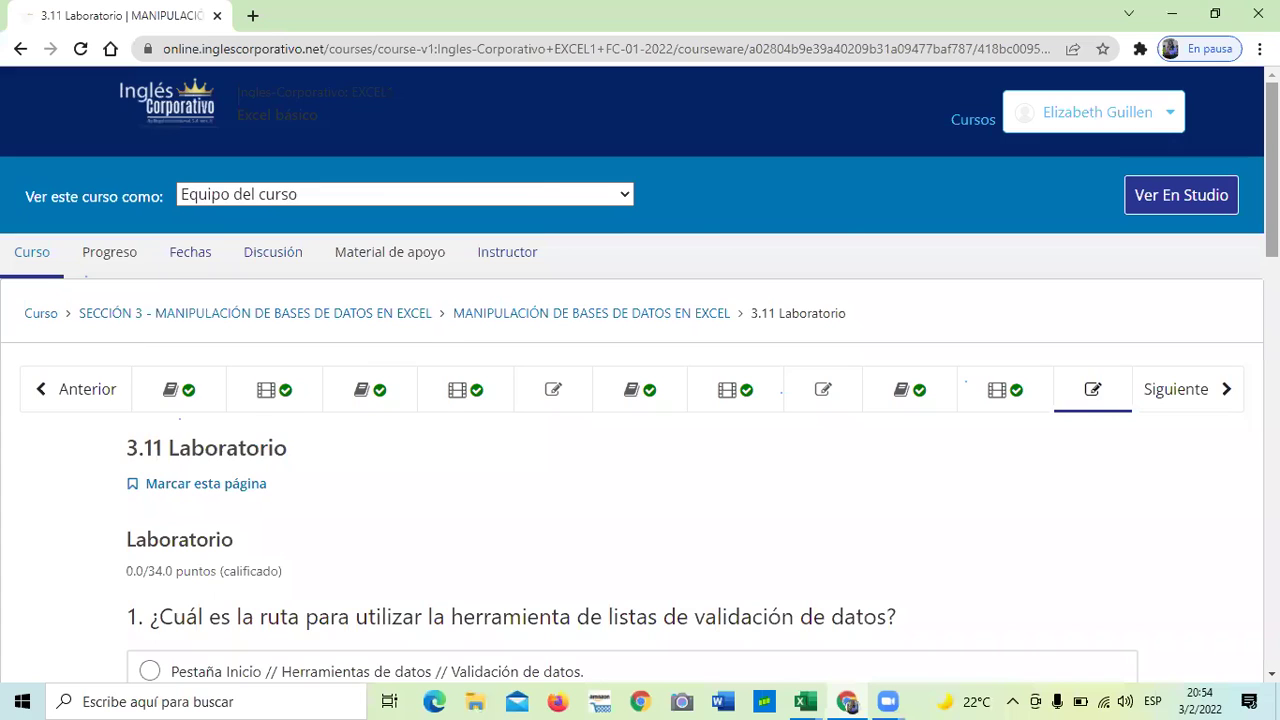
Skim through the data validation questions in 3.11 Laboratorio and return to the start of the unit.
scroll(640, 400, down, 4)
scroll(640, 400, down, 3)
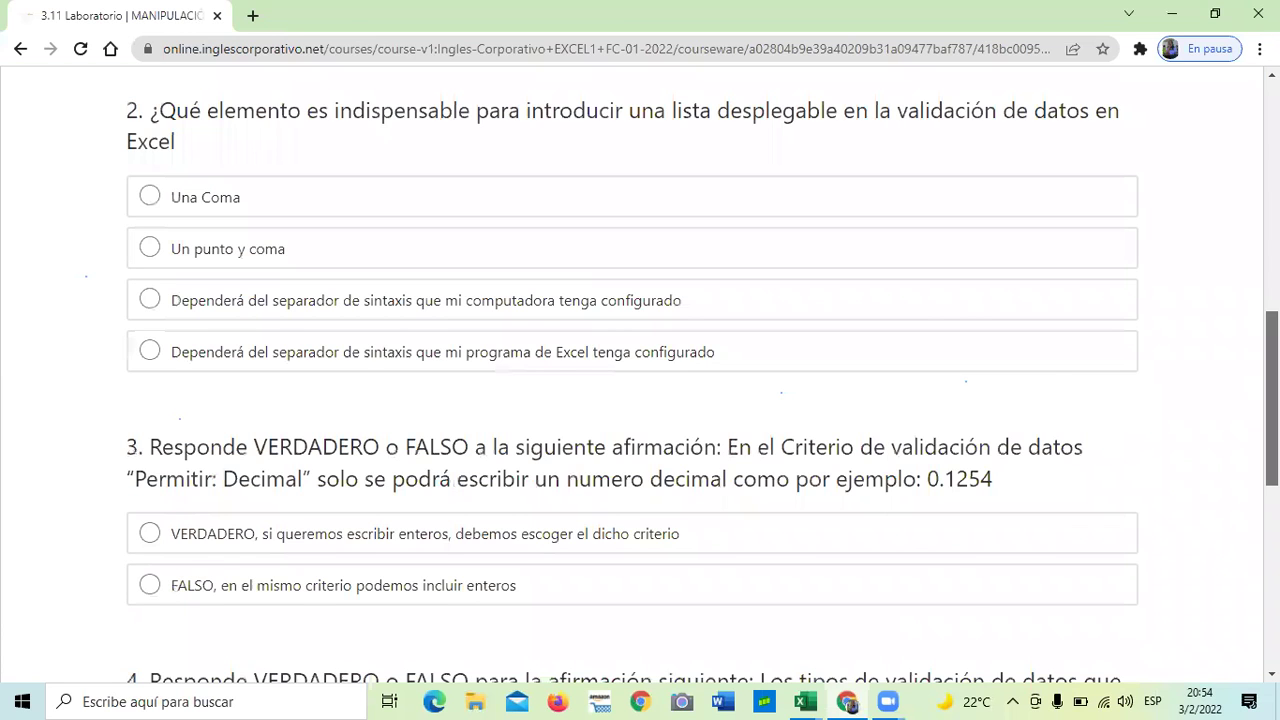
scroll(640, 400, up, 8)
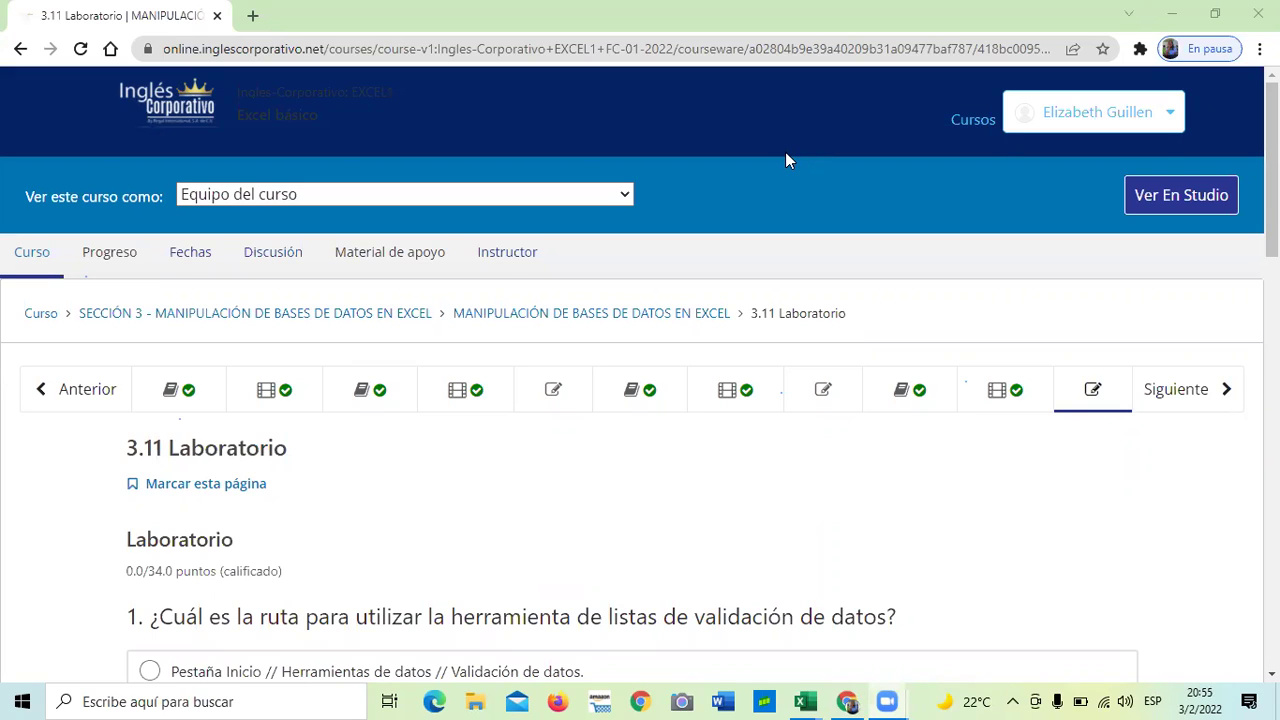
scroll(564, 491, down, 1)
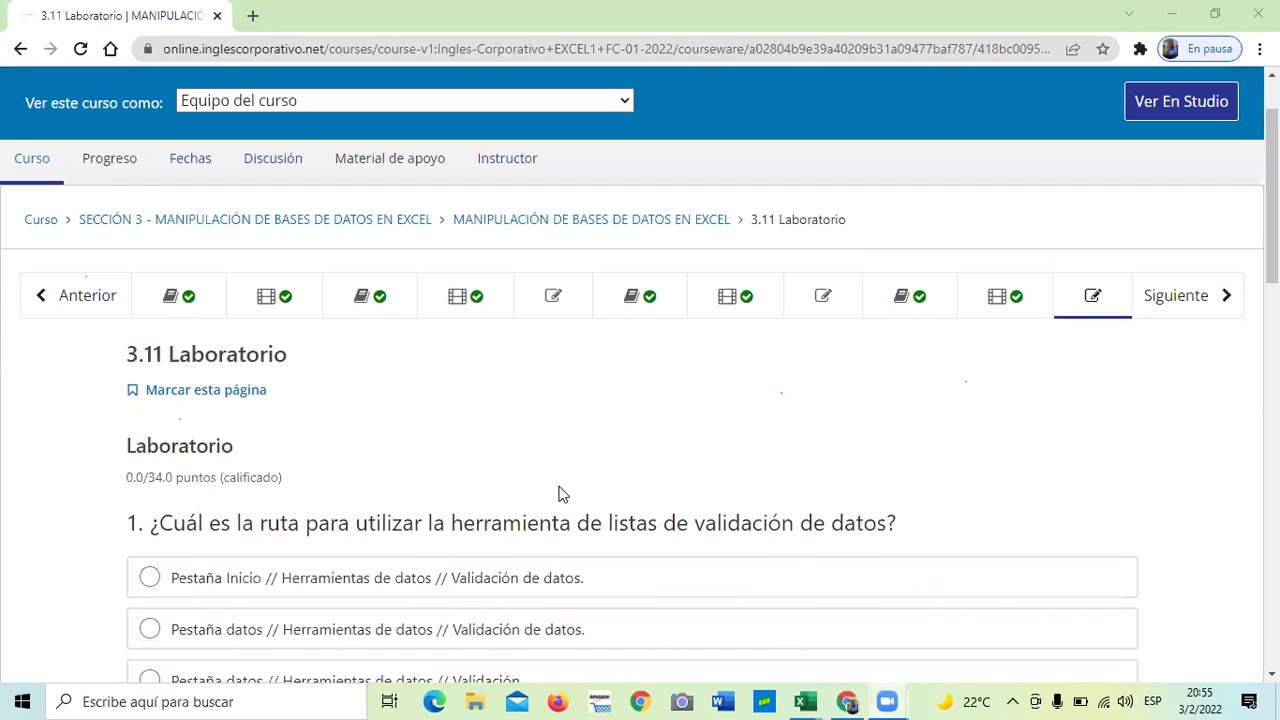
scroll(560, 493, down, 6)
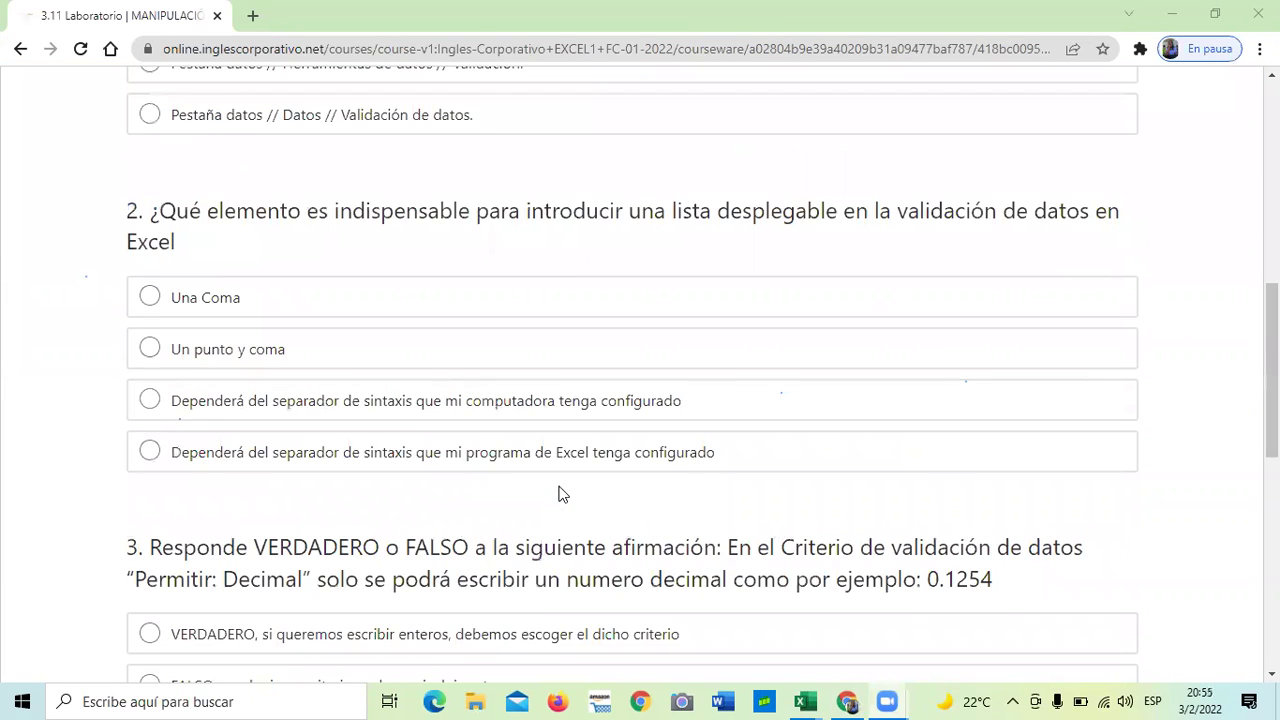
scroll(560, 493, down, 5)
scroll(560, 496, up, 3)
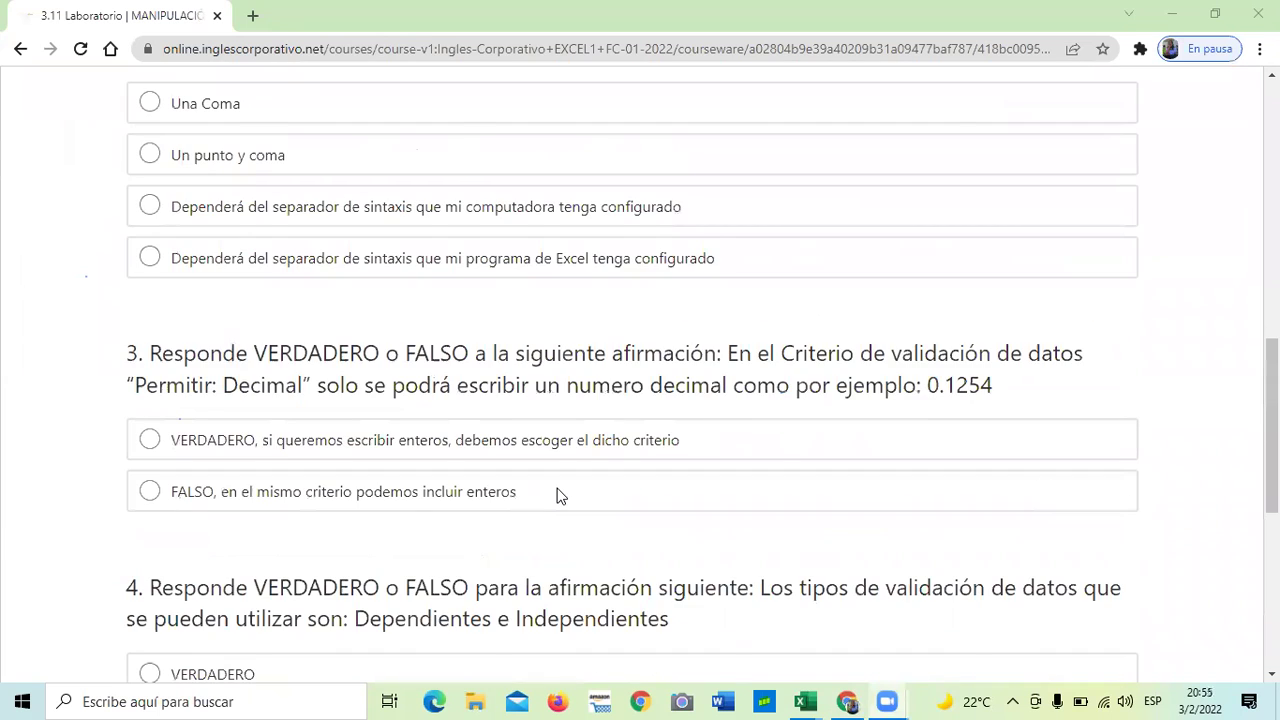
scroll(560, 496, up, 9)
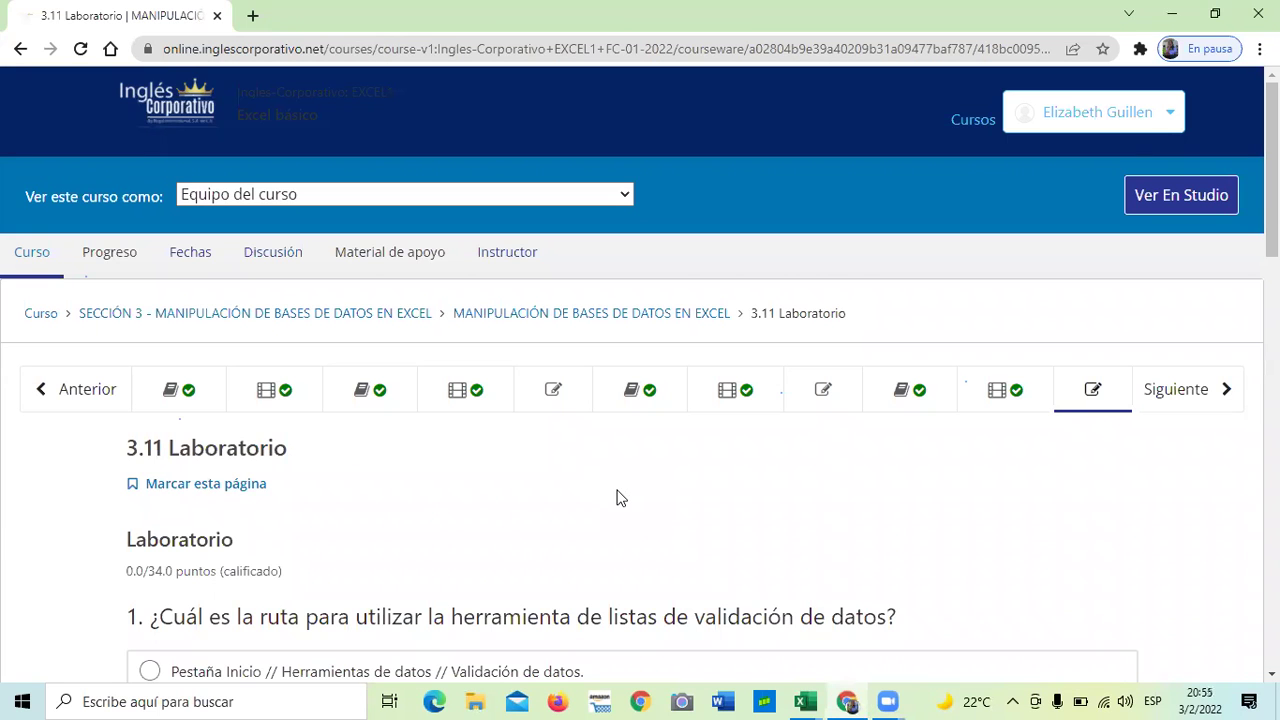
Read laboratory questions 1 to 4 with their answer options and reveal the correct answers.
scroll(619, 497, down, 2)
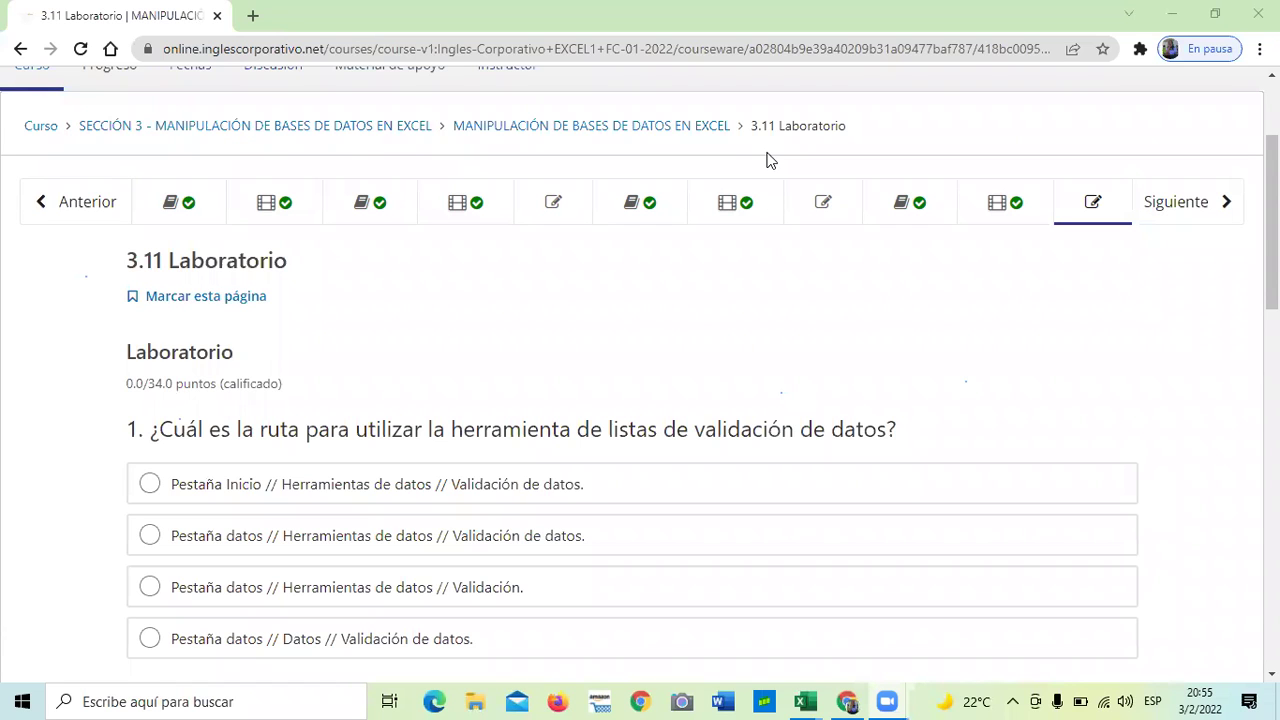
scroll(757, 294, down, 1)
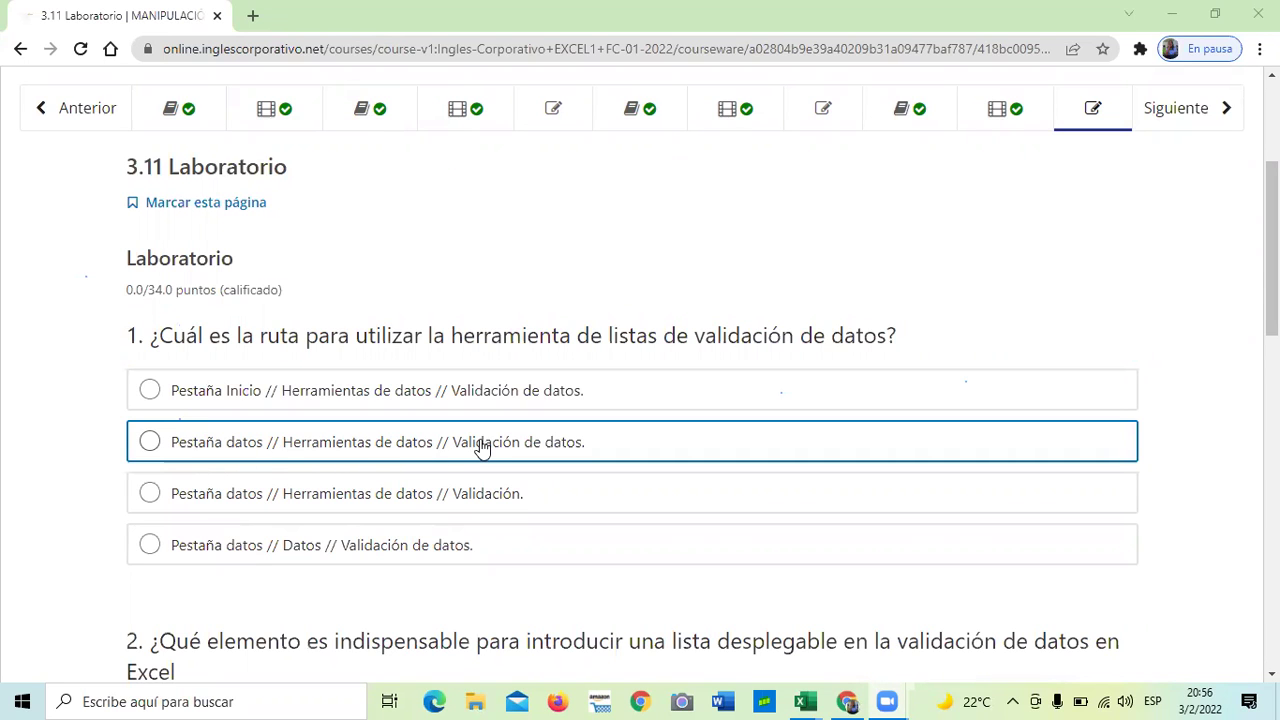
scroll(481, 447, down, 3)
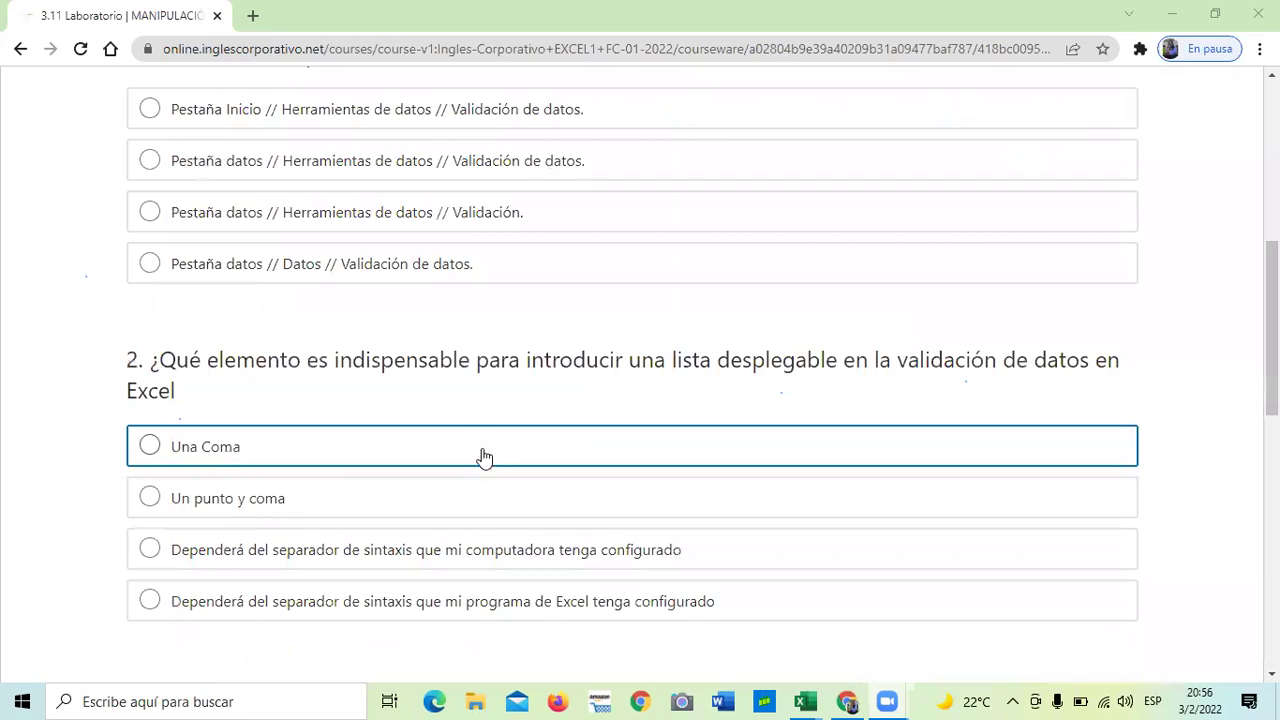
scroll(506, 606, down, 1)
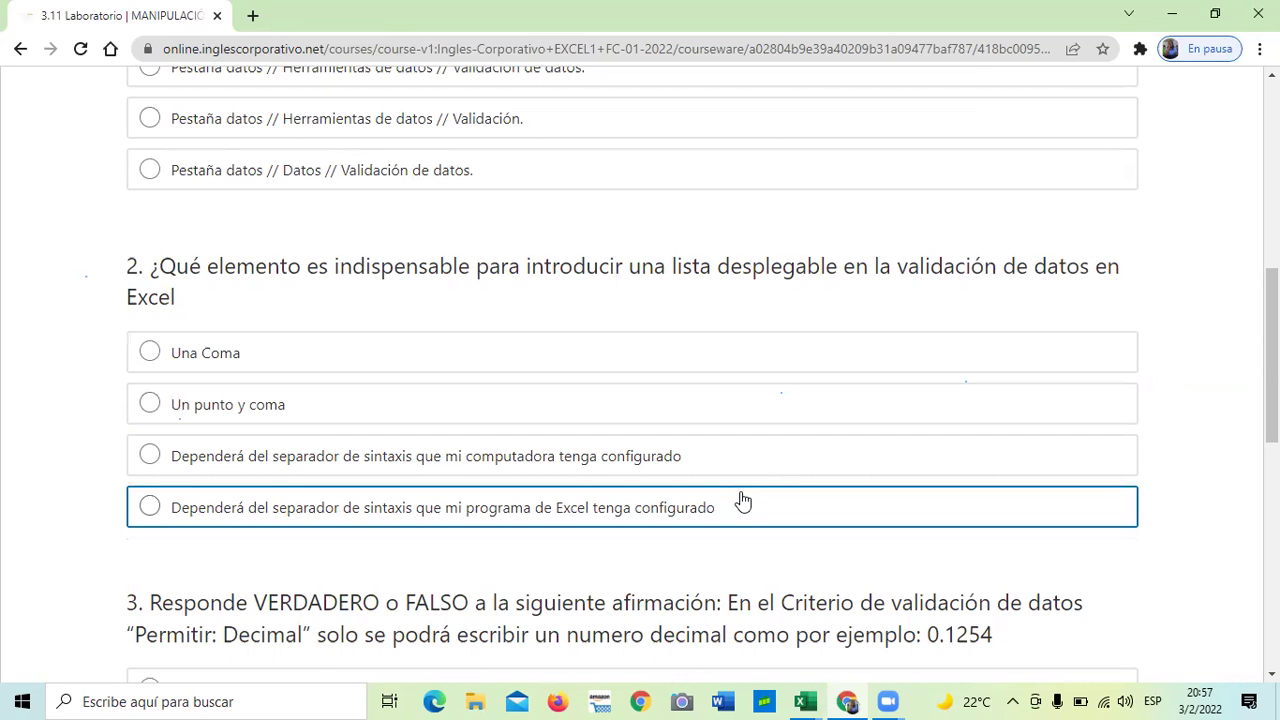
scroll(742, 500, down, 4)
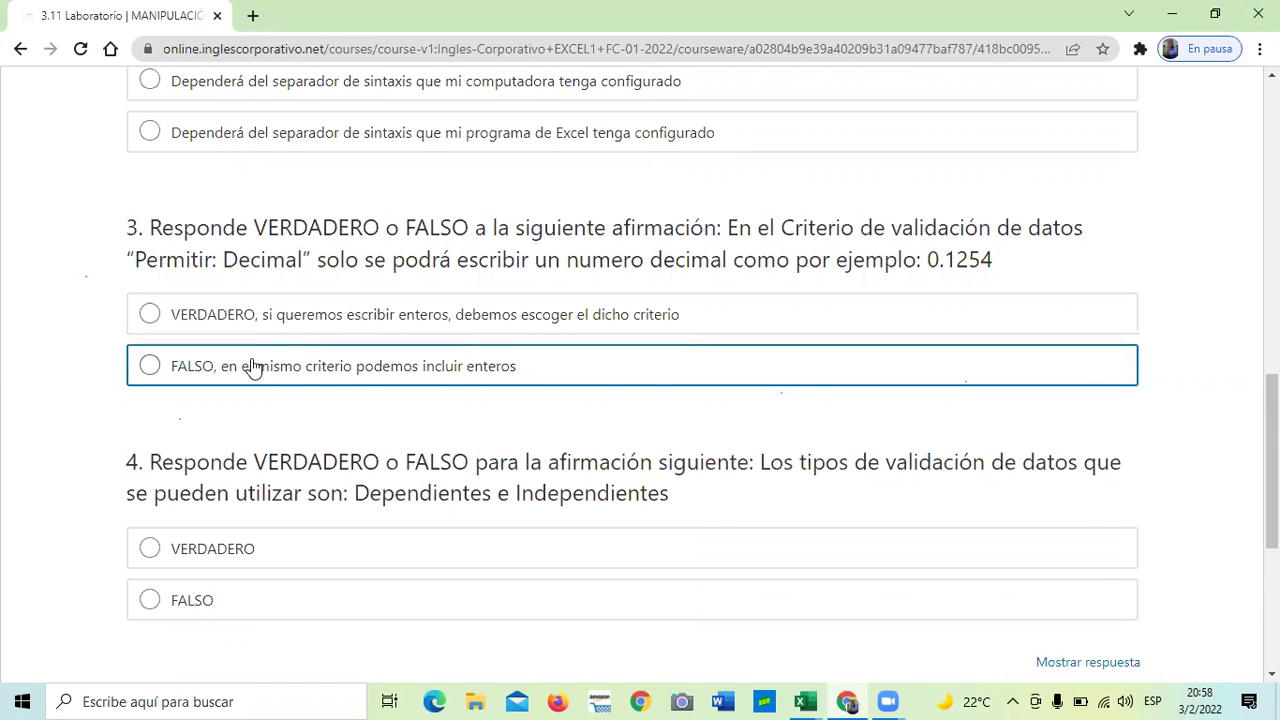
scroll(255, 367, down, 1)
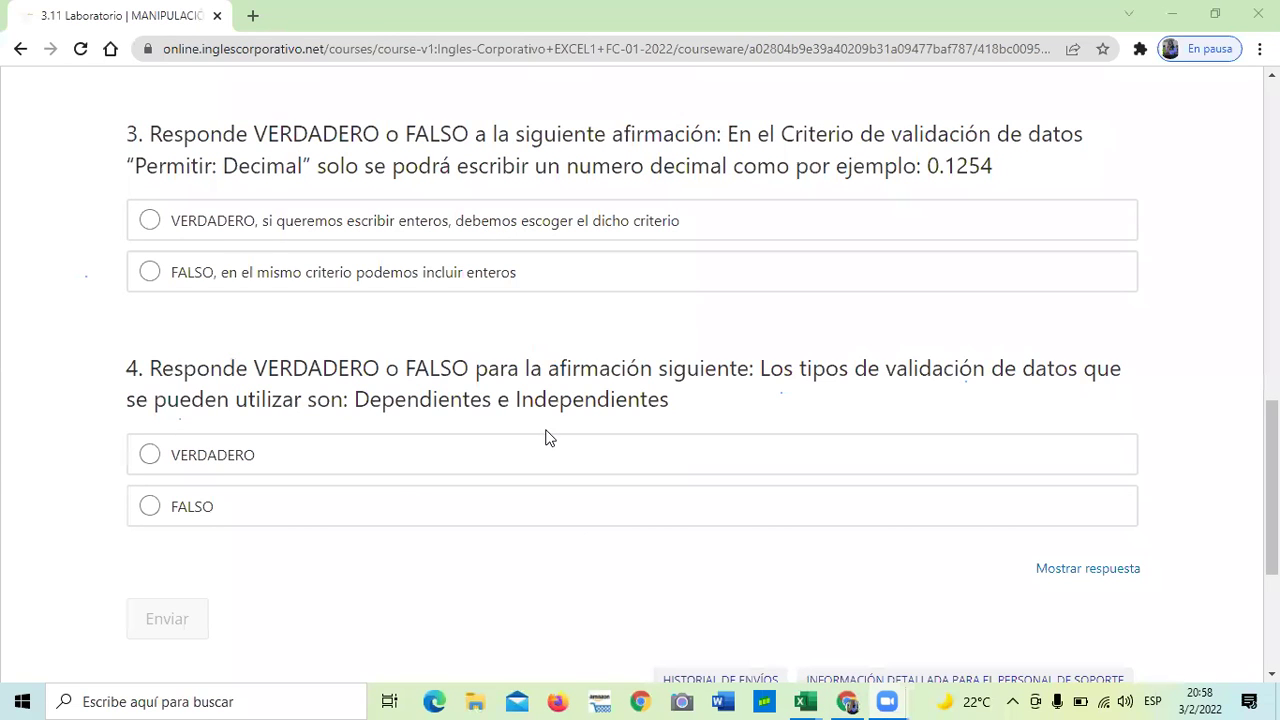
click(1052, 570)
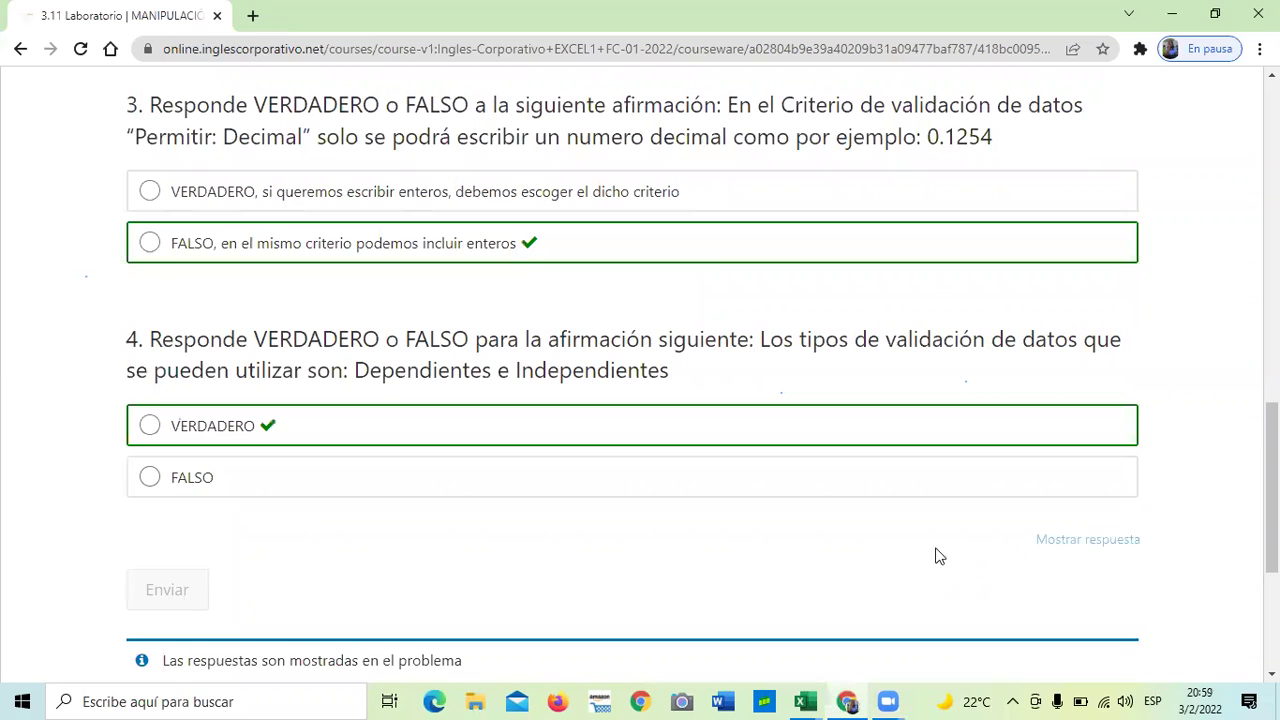
Review the marked answers to the four laboratory questions and advance to the unit after 3.11 Laboratorio.
scroll(900, 565, up, 2)
scroll(857, 578, up, 2)
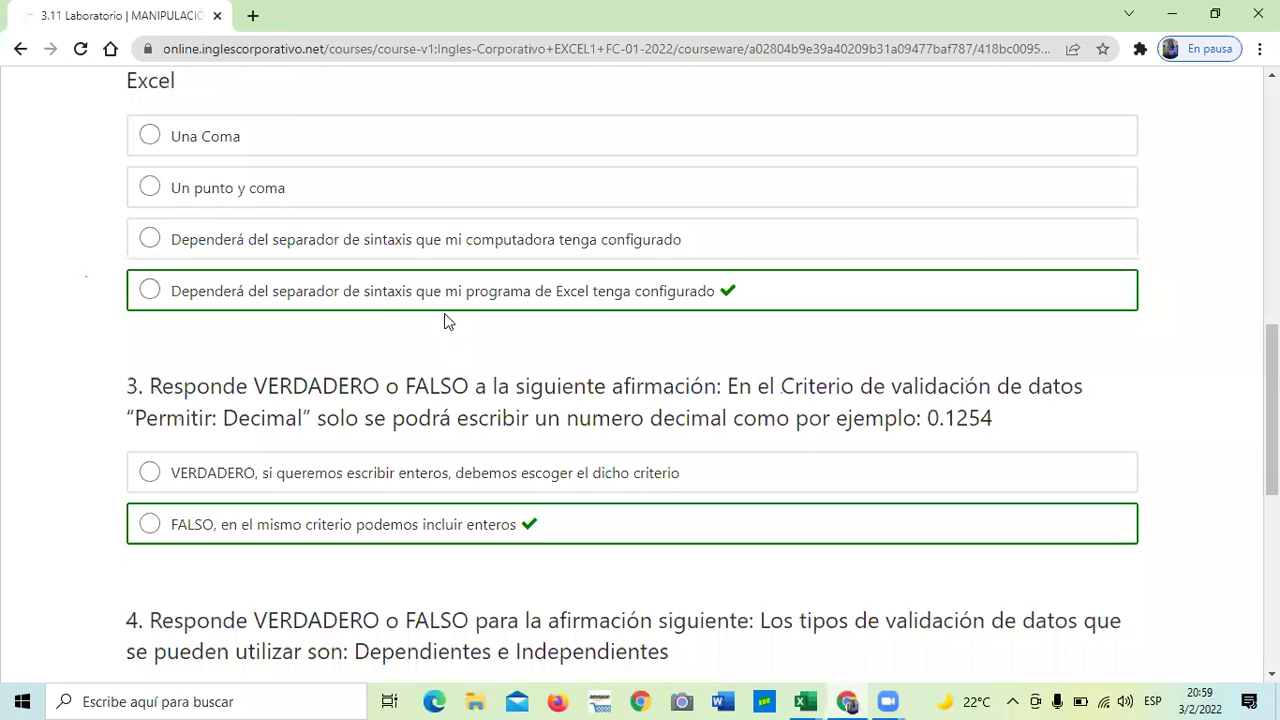
scroll(448, 315, up, 4)
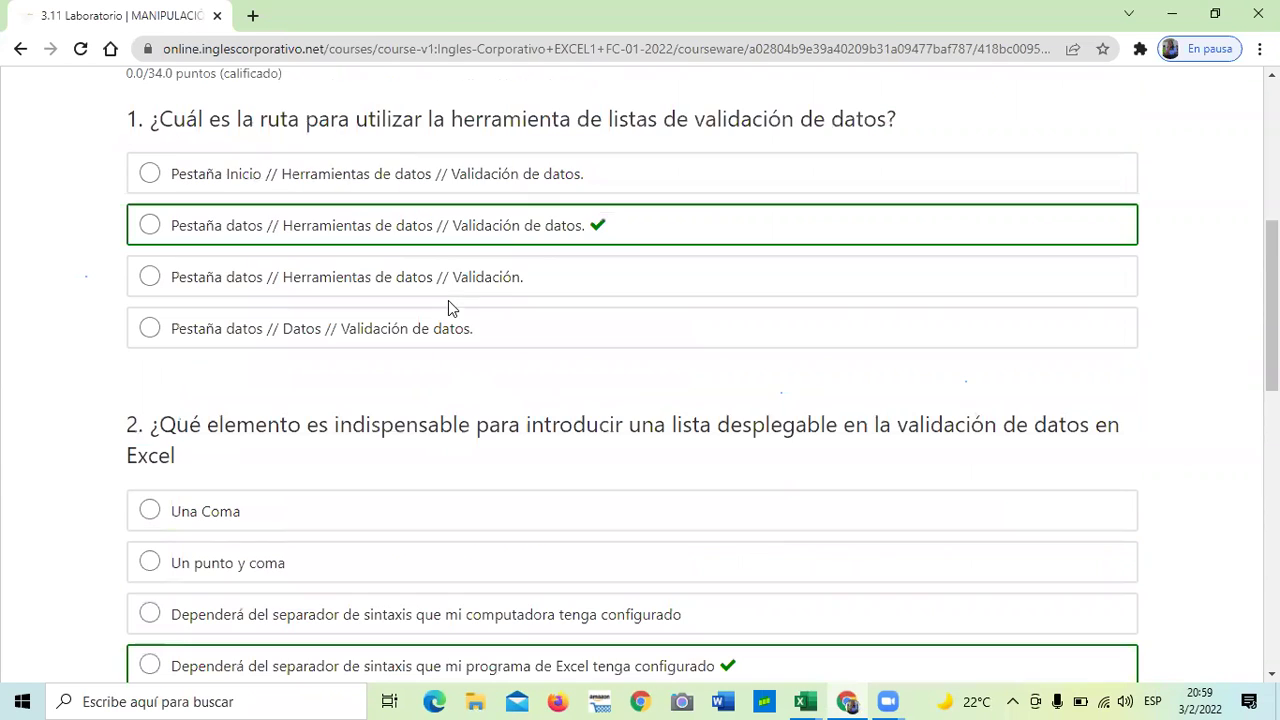
scroll(723, 531, down, 10)
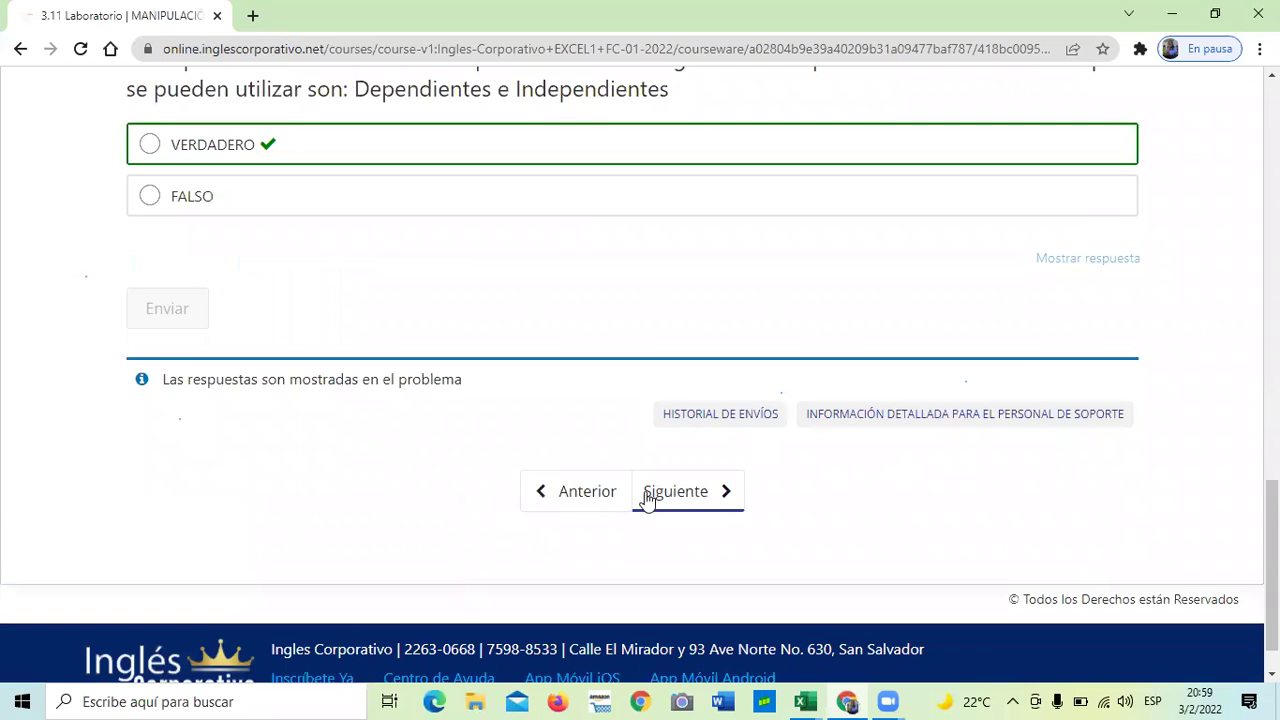
scroll(649, 497, up, 5)
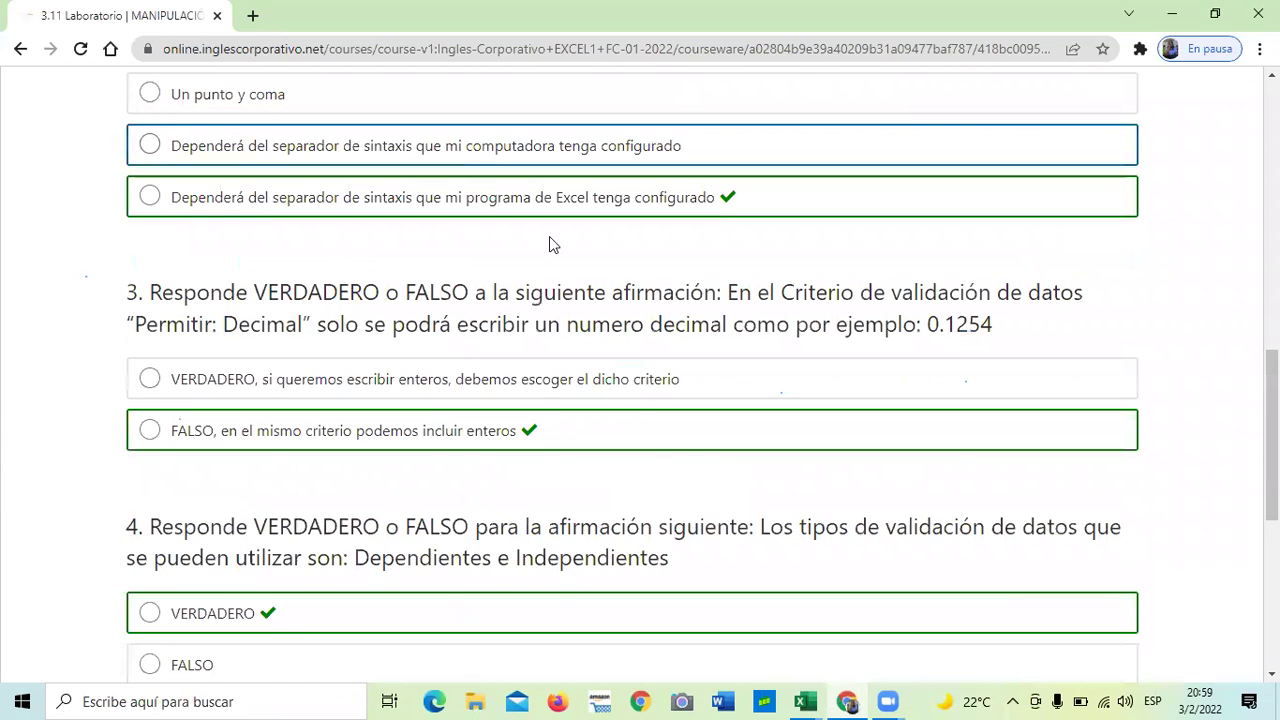
scroll(586, 134, up, 4)
scroll(570, 265, up, 6)
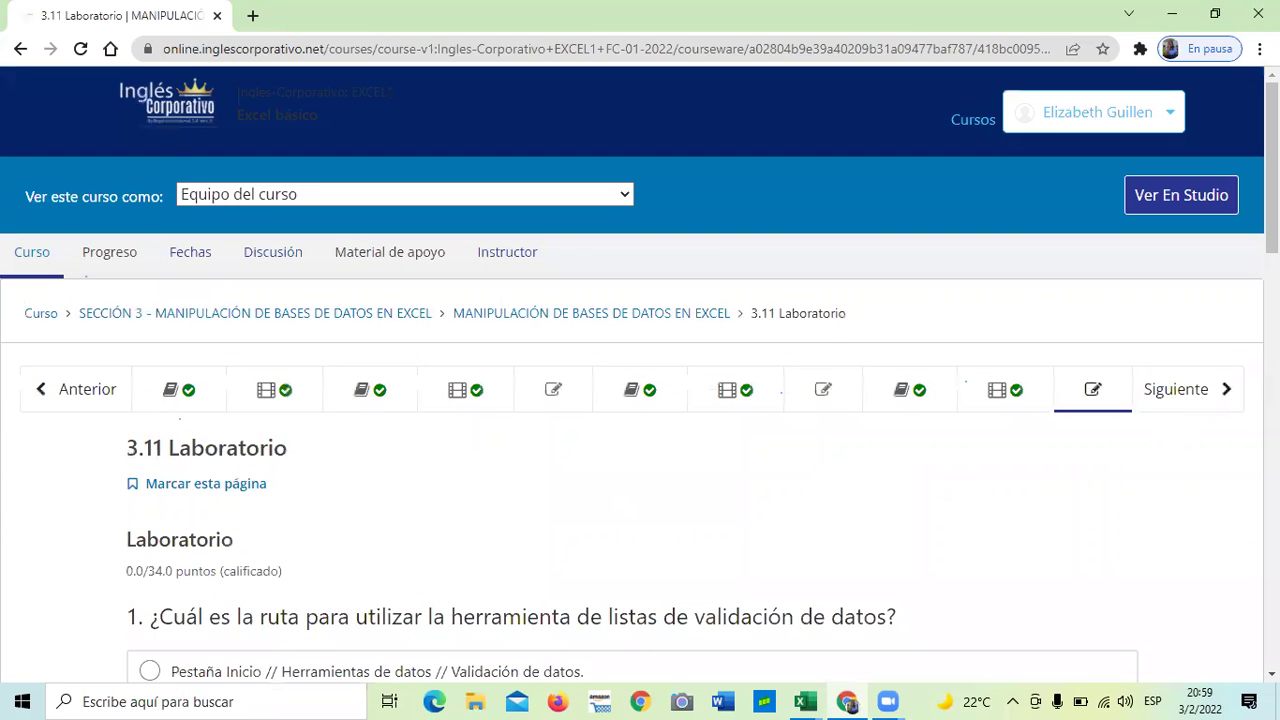
click(1194, 393)
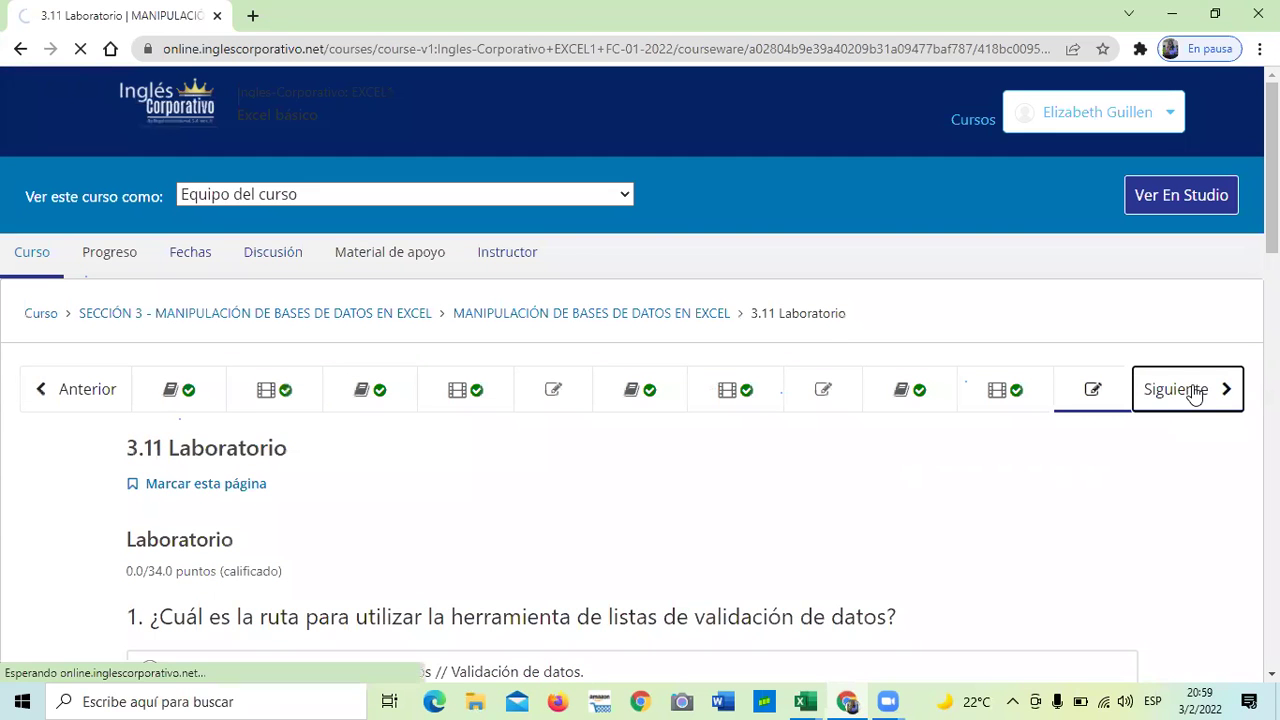